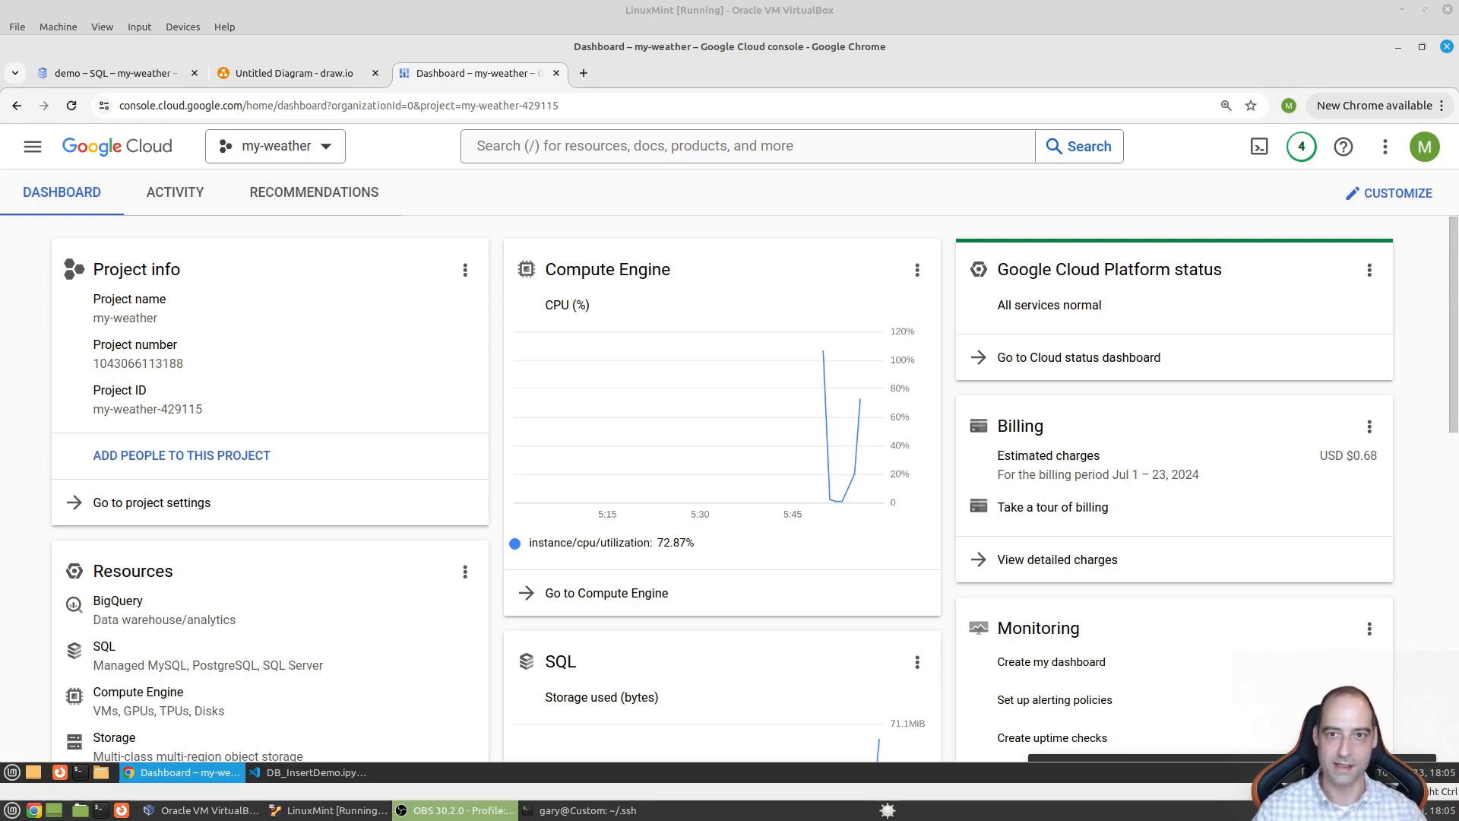
# - Bring the Cloud Console dashboard for the my-weather project into focus
pyautogui.click(839, 62)
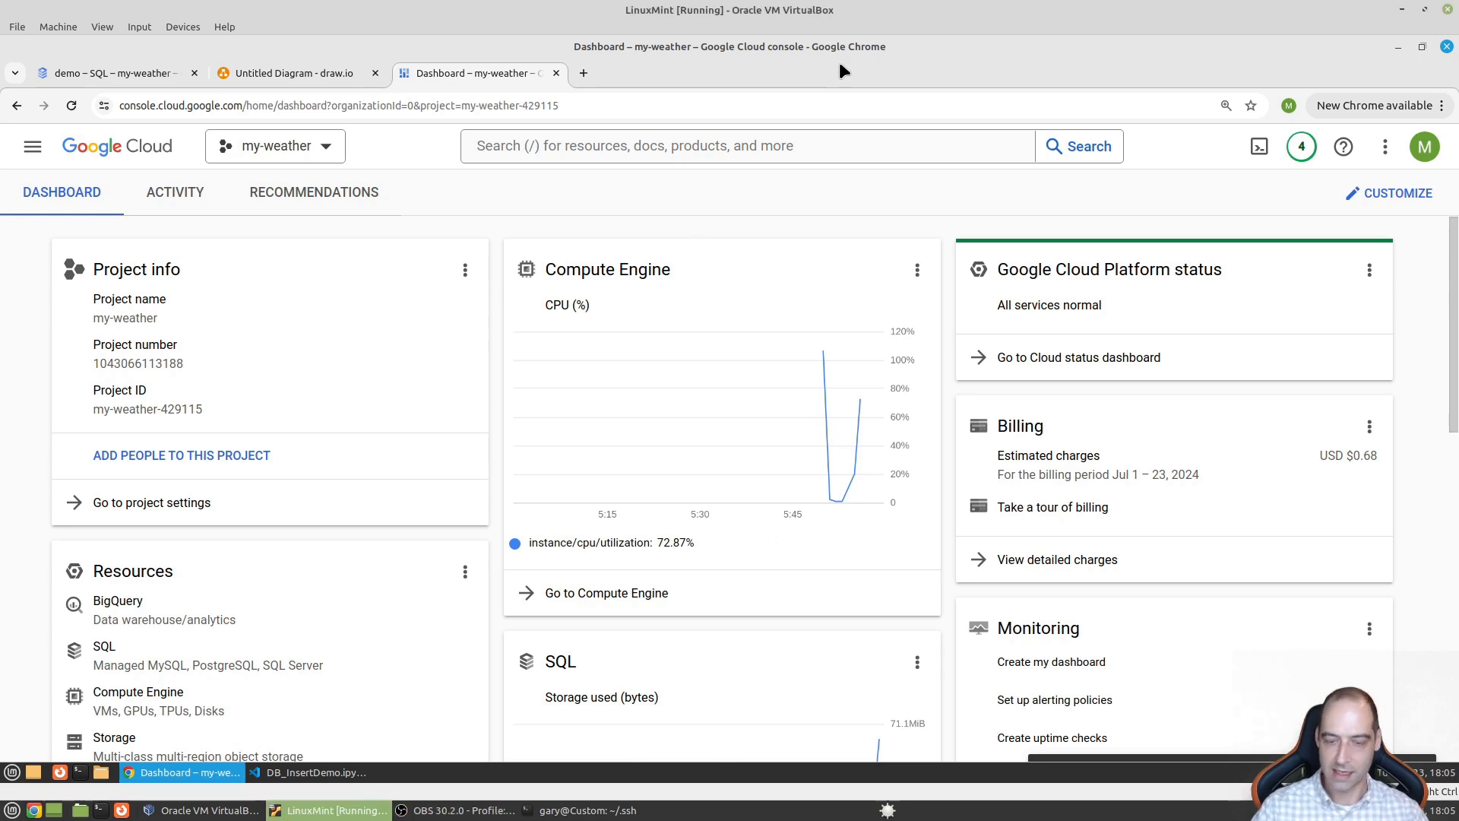
# - Zoom the page in and create a new project named demo-sql with no organization
pyautogui.hotkey('ctrl', '+')
pyautogui.hotkey('ctrl', '+')
pyautogui.click(458, 163)
pyautogui.click(1091, 151)
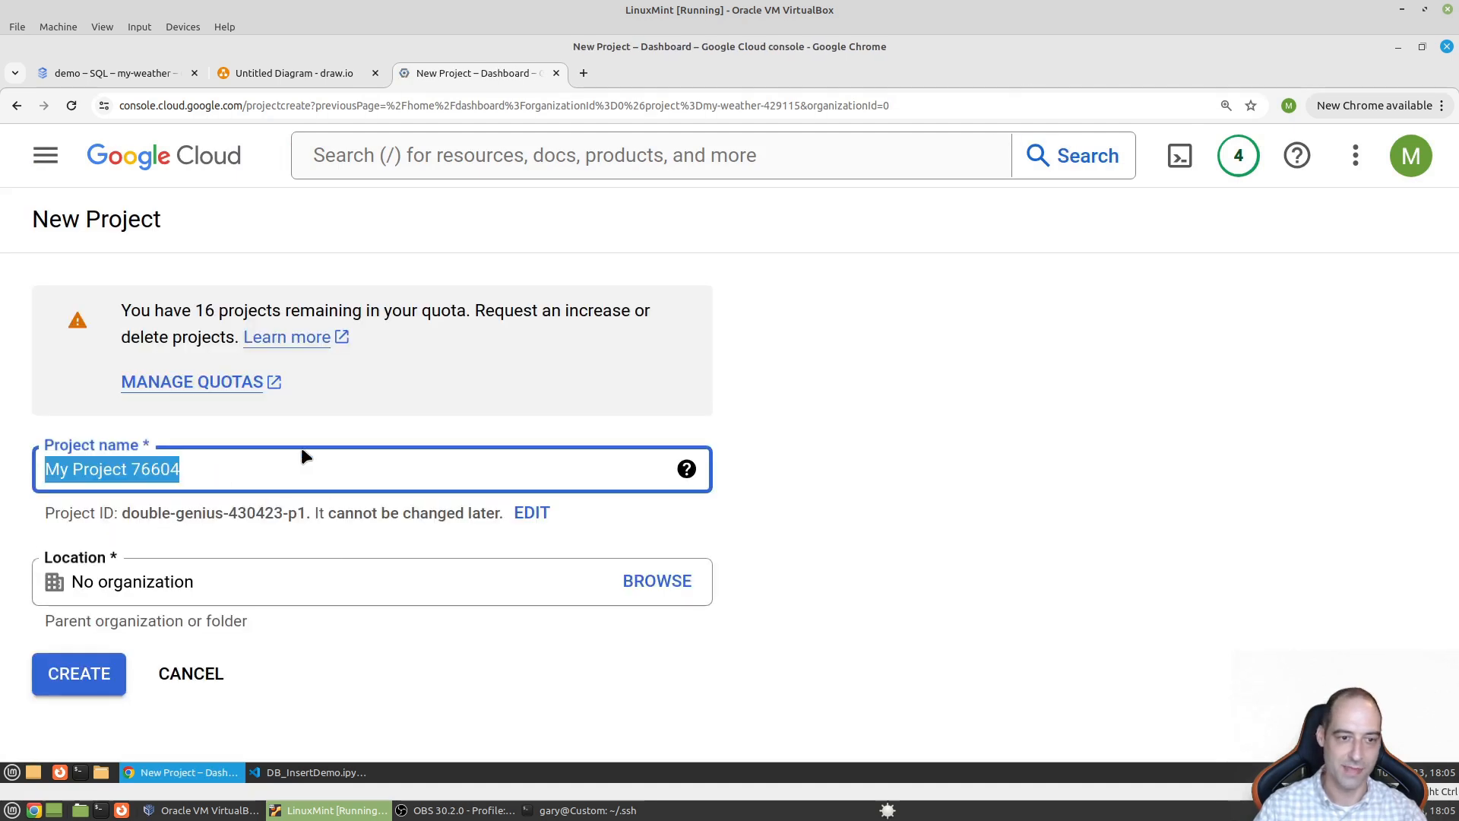
pyautogui.write('demo-')
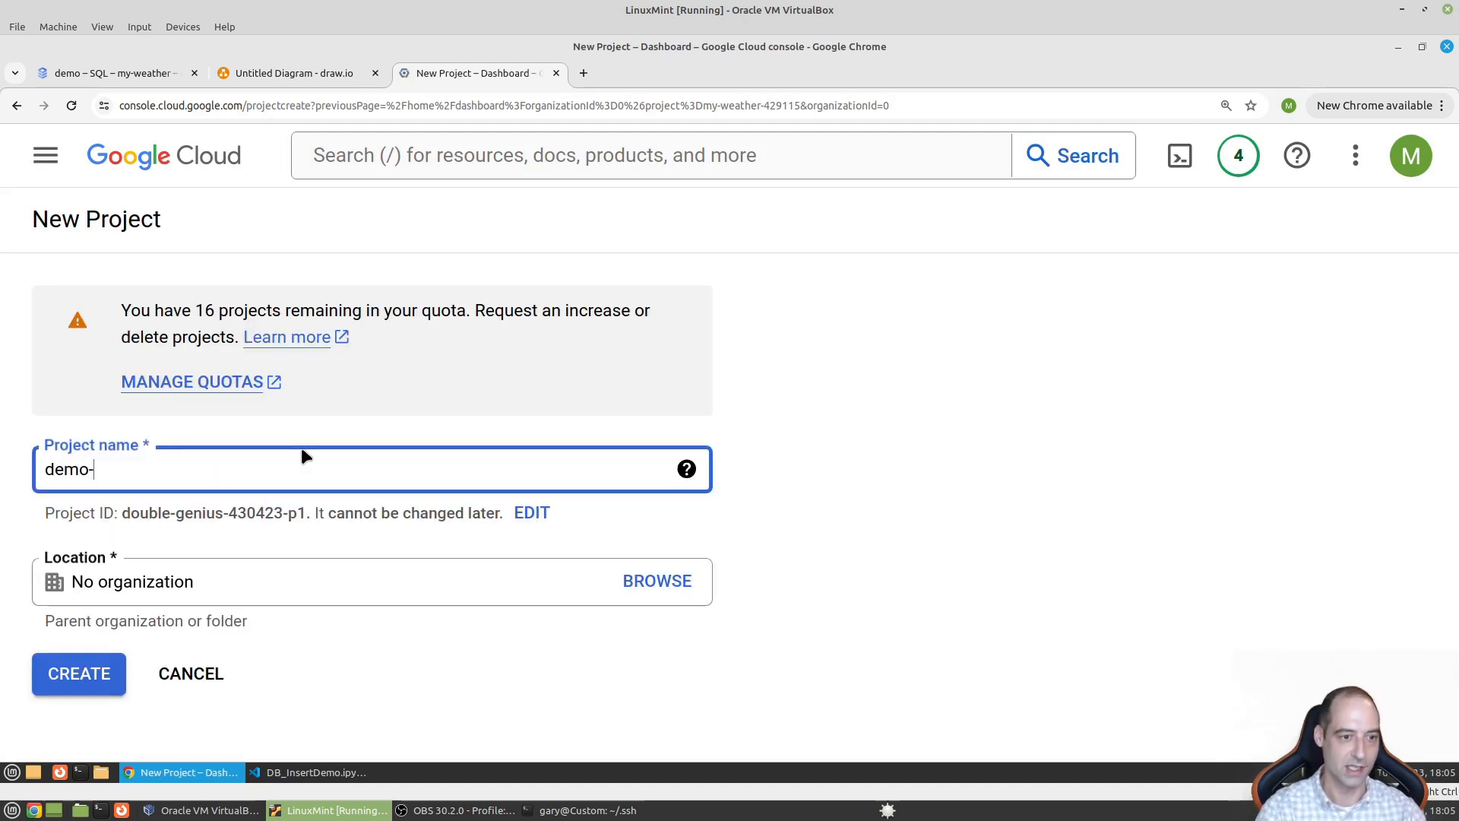
pyautogui.write('sql')
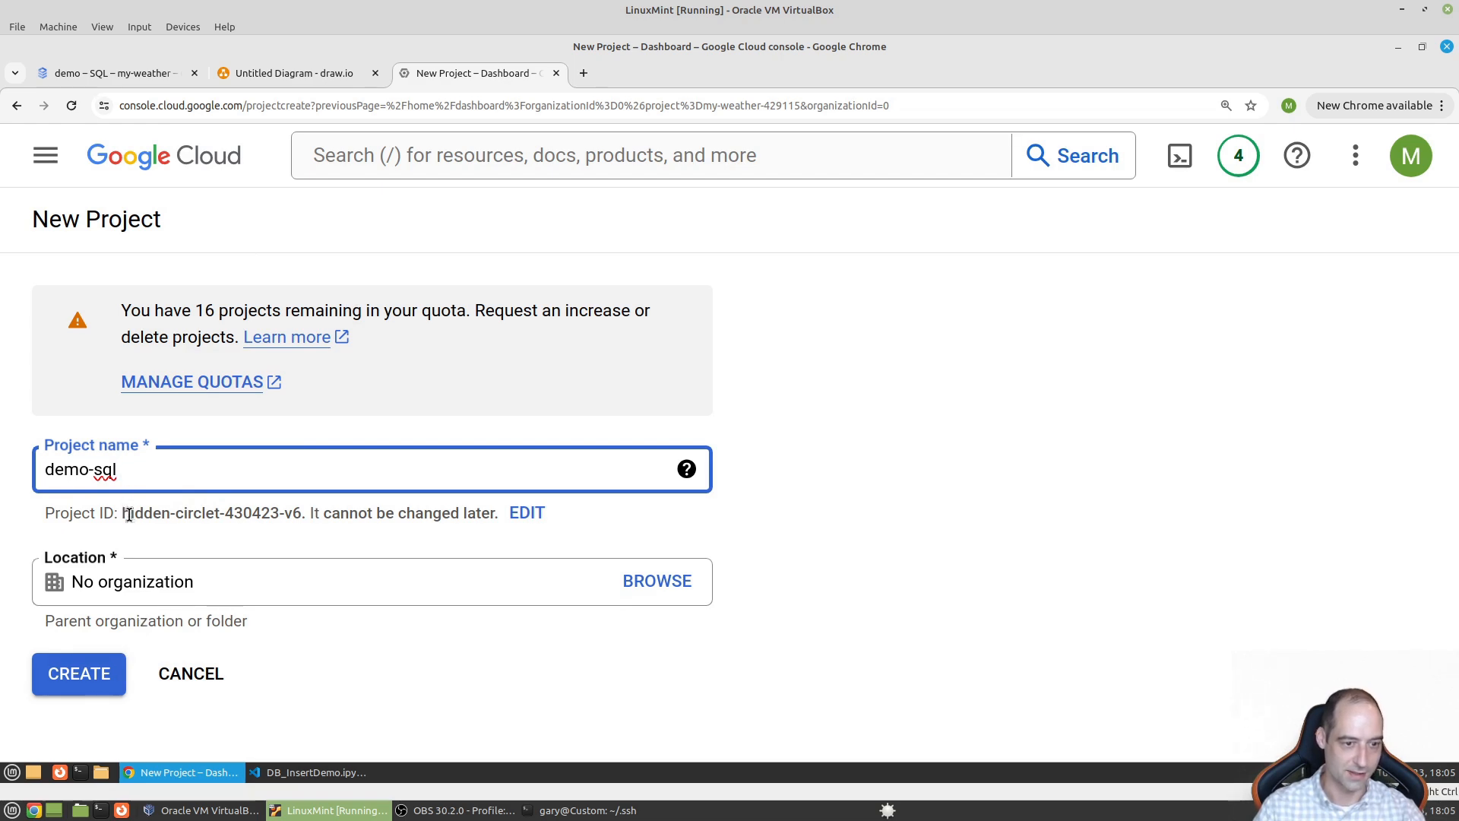
pyautogui.click(92, 672)
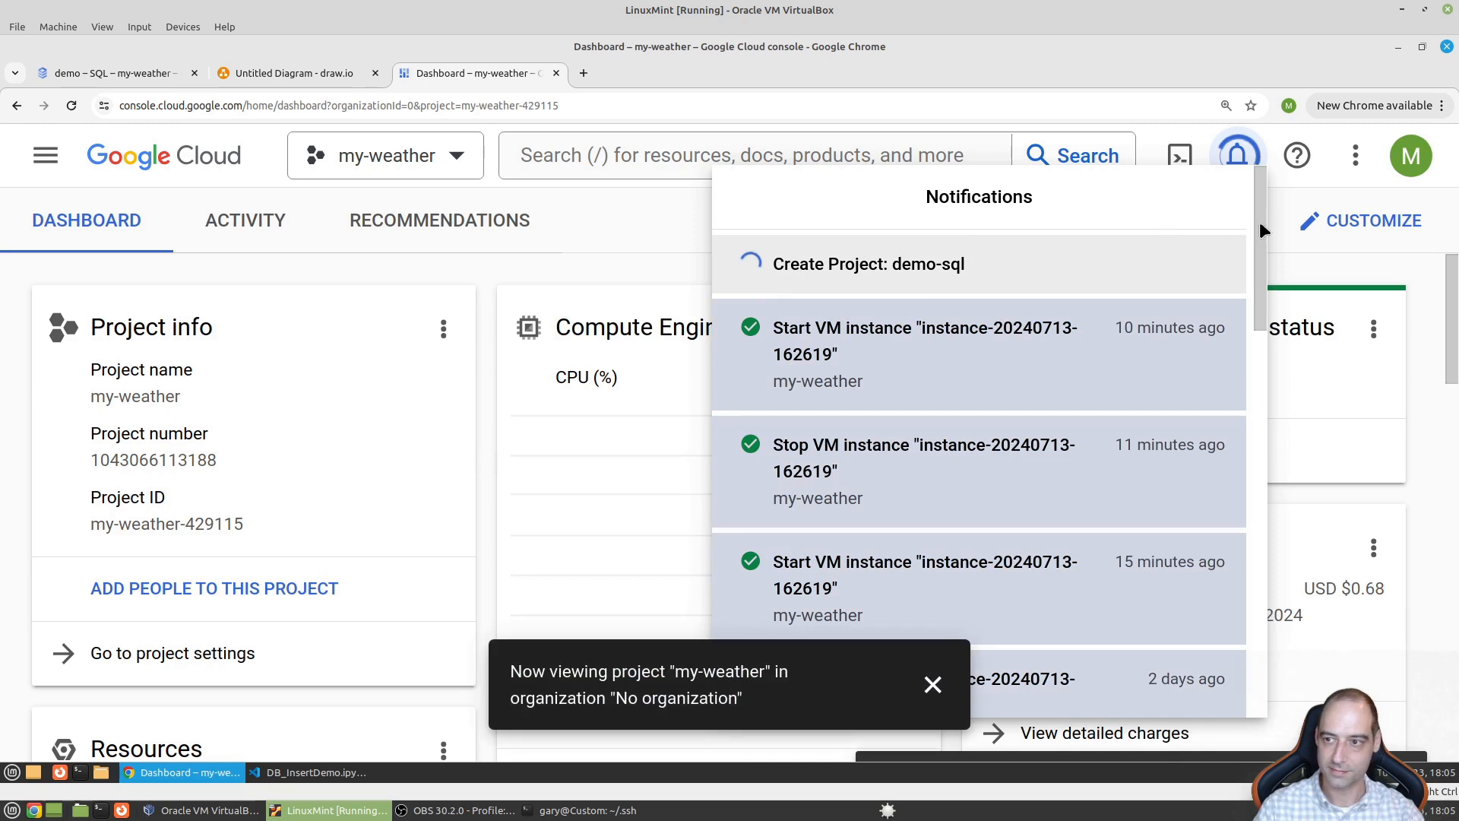
# - Dismiss notifications and switch the console to the demo-sql project's dashboard
pyautogui.click(1239, 155)
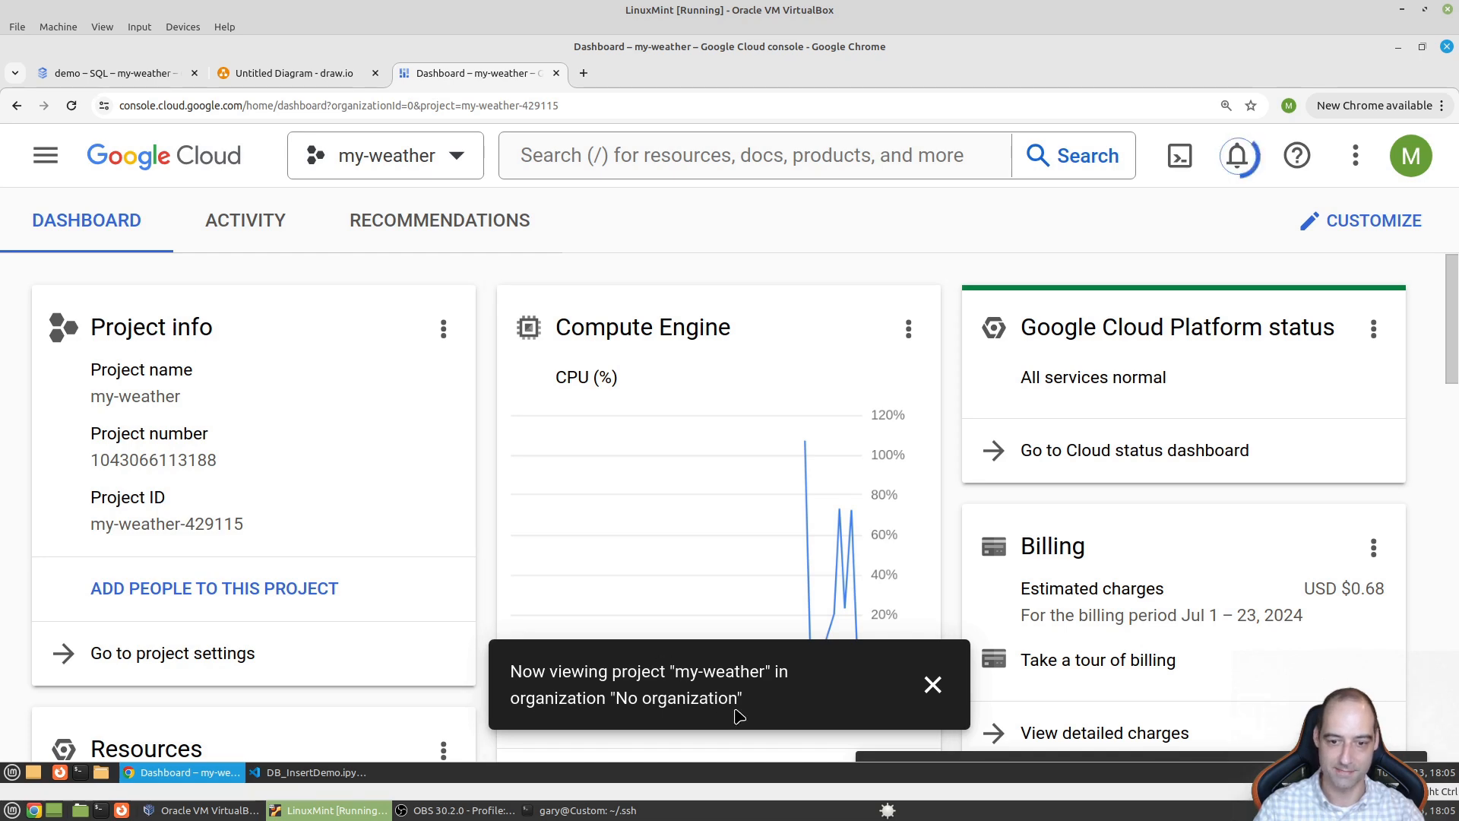
pyautogui.click(459, 146)
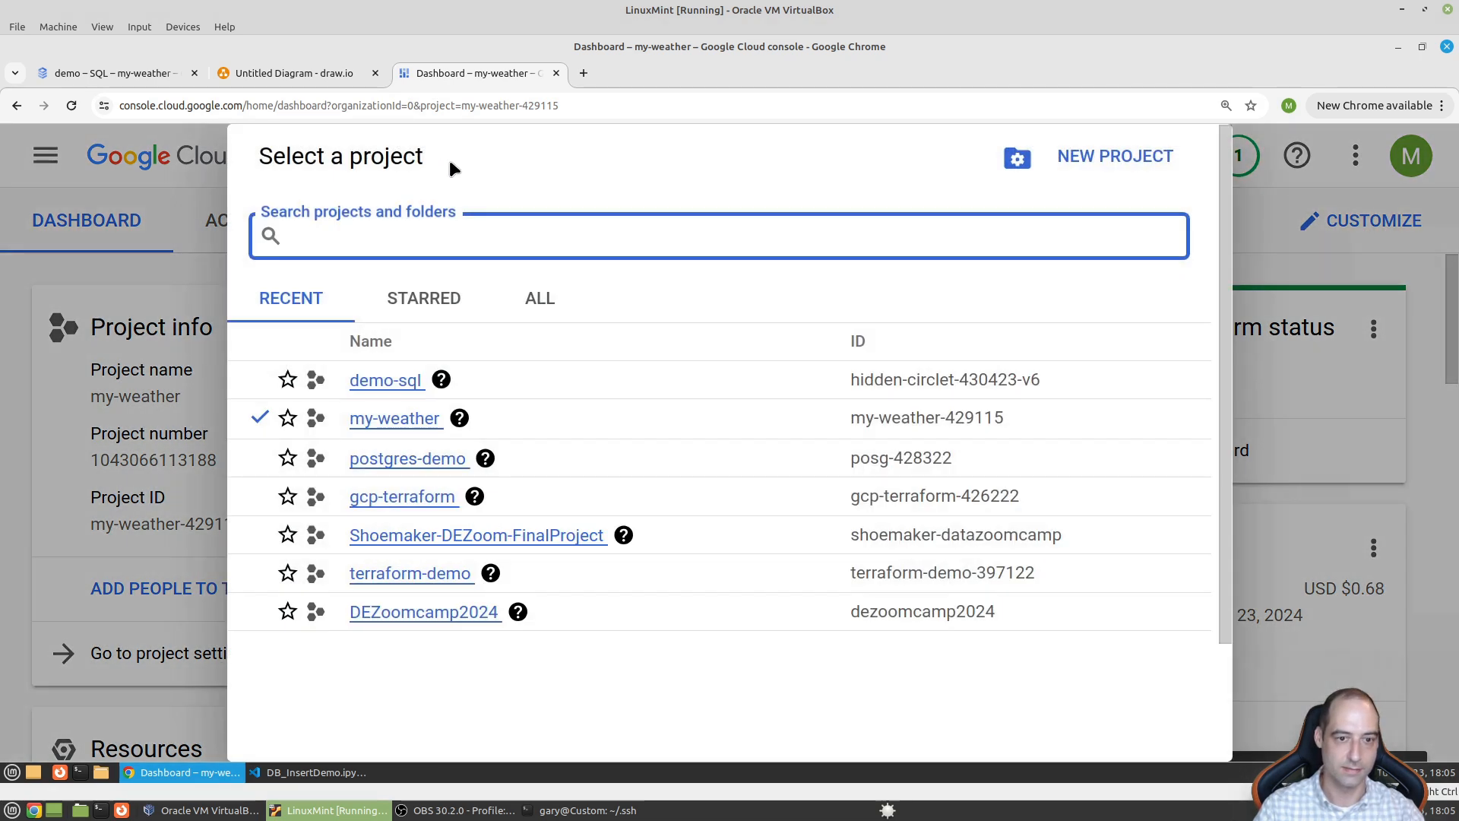
pyautogui.click(407, 388)
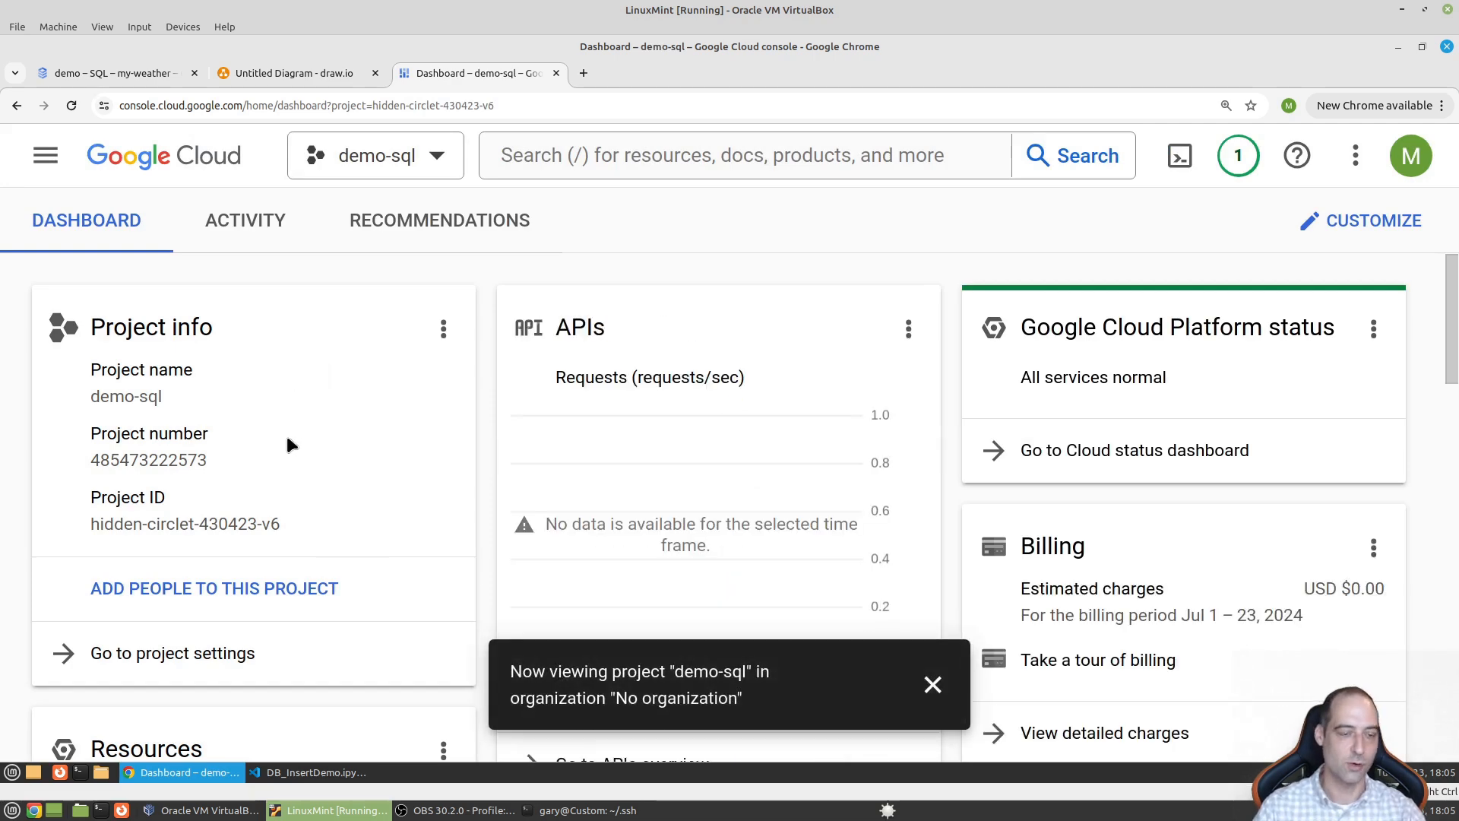
pyautogui.hotkey('ctrl', '+')
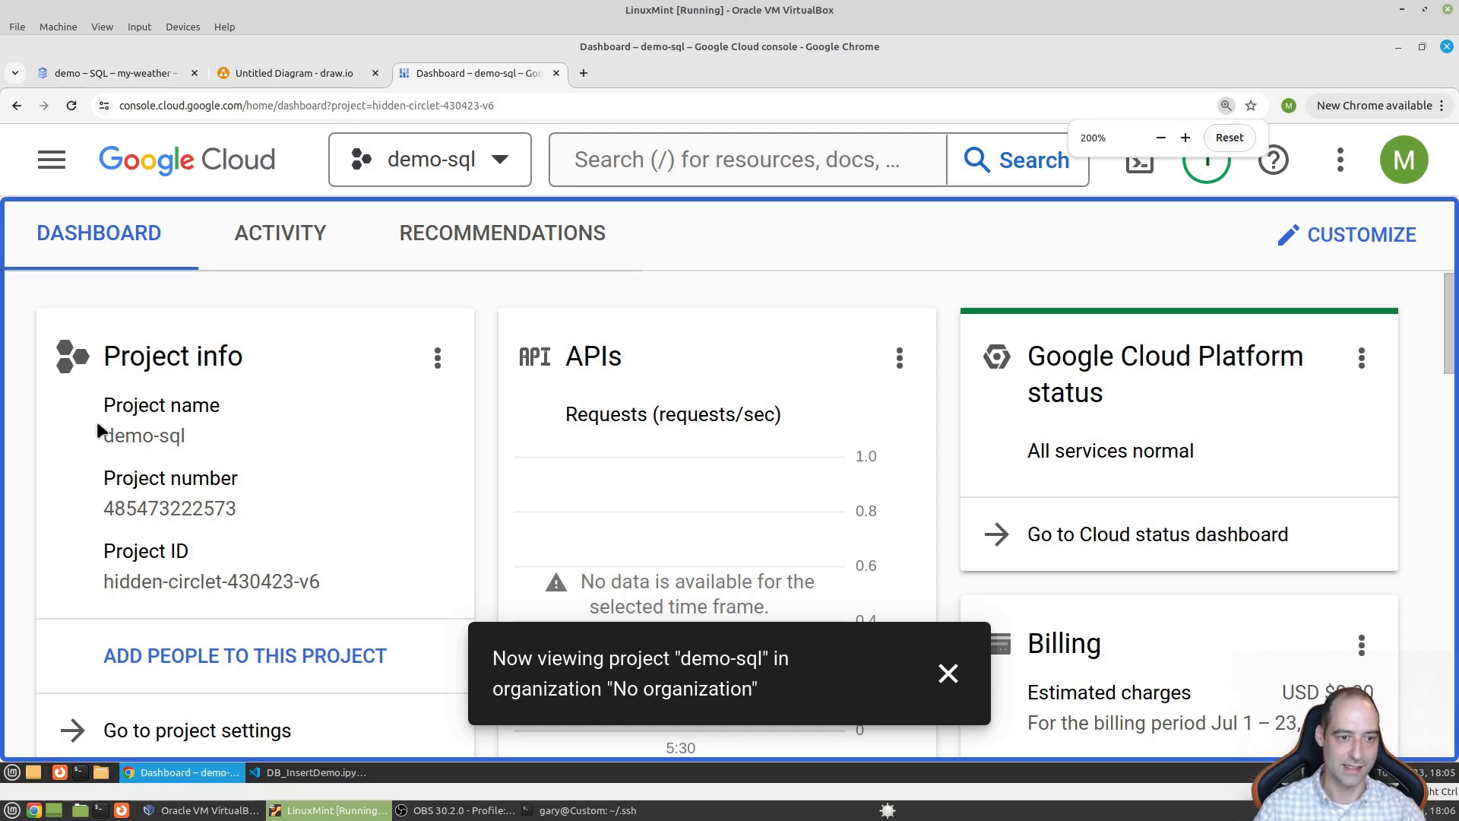
pyautogui.moveTo(103, 436); pyautogui.dragTo(211, 454)
pyautogui.click(210, 453)
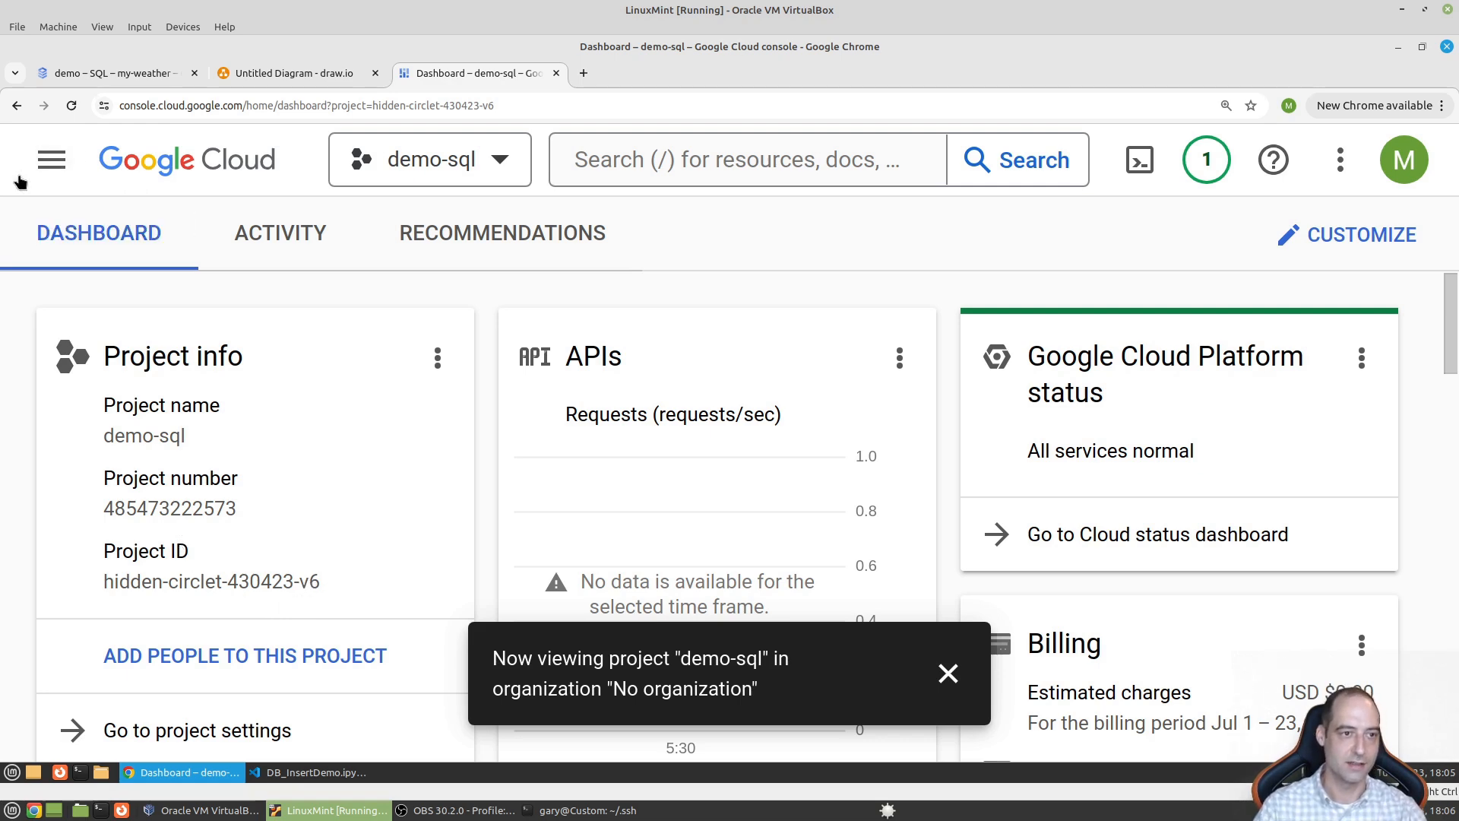
pyautogui.click(41, 169)
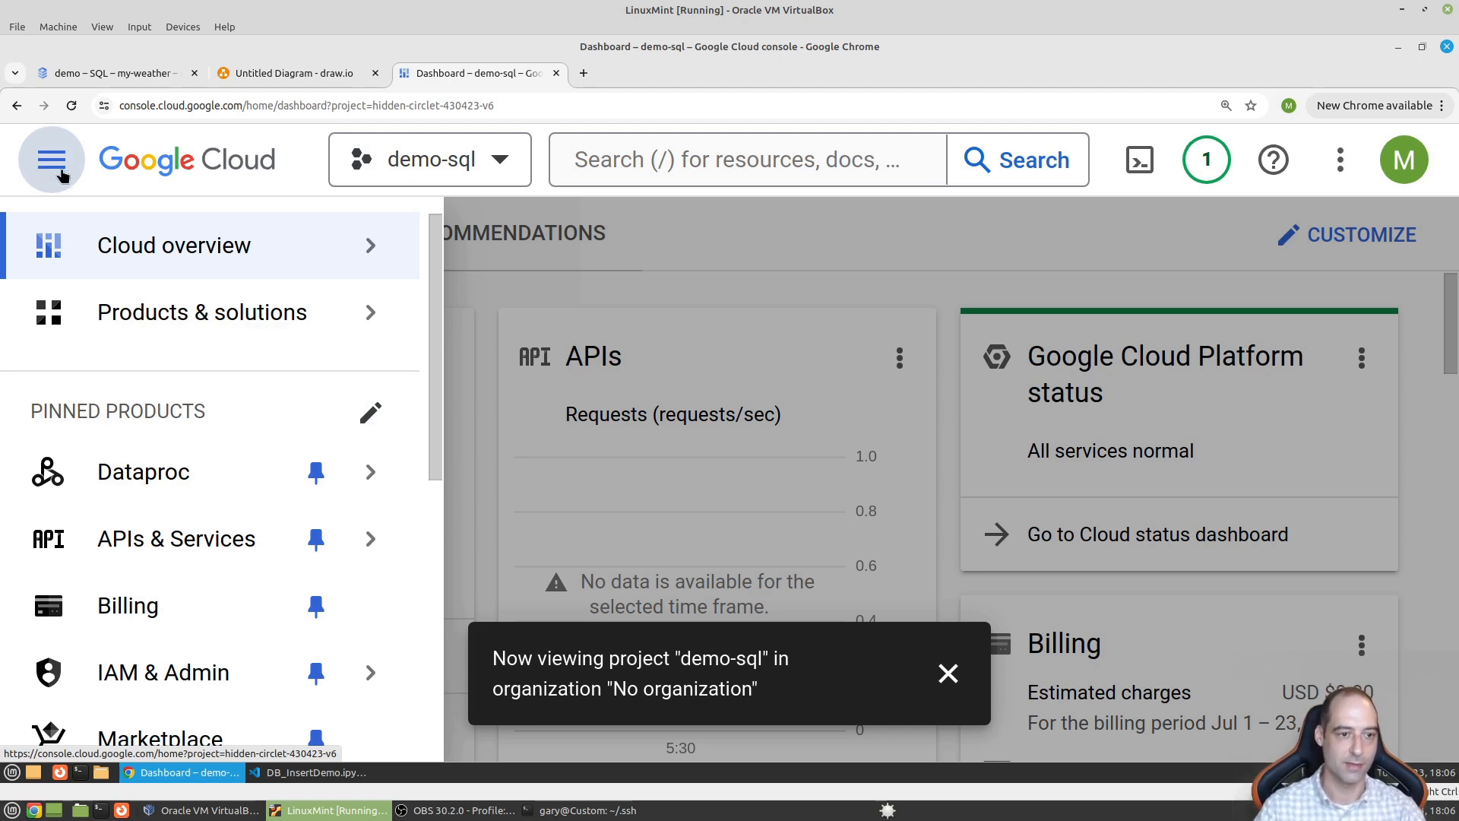
# - Go to Cloud SQL and start a new instance with the PostgreSQL engine
pyautogui.scroll(-5, 235, 508)
pyautogui.scroll(-2, 235, 508)
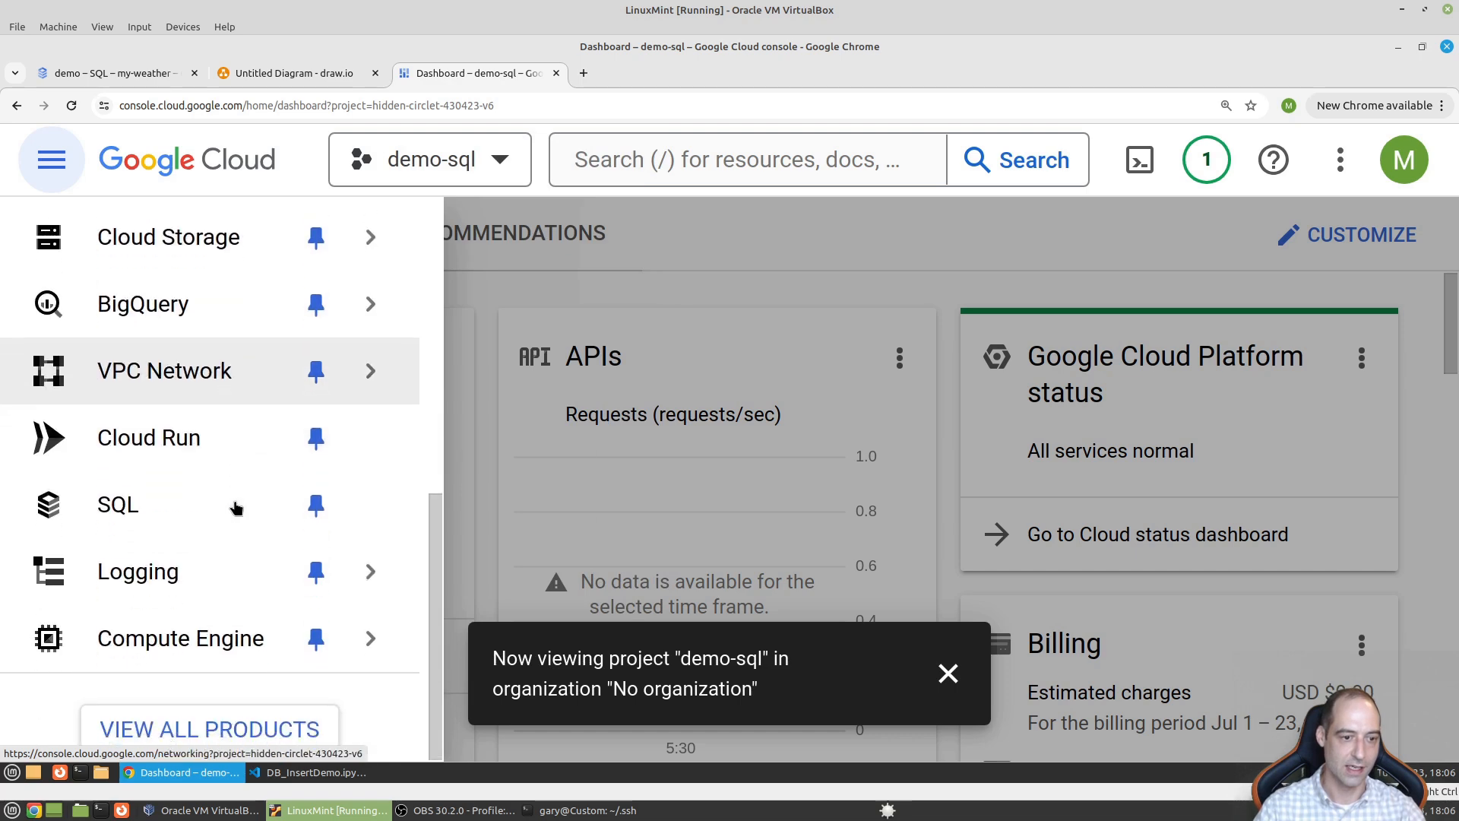
pyautogui.click(161, 509)
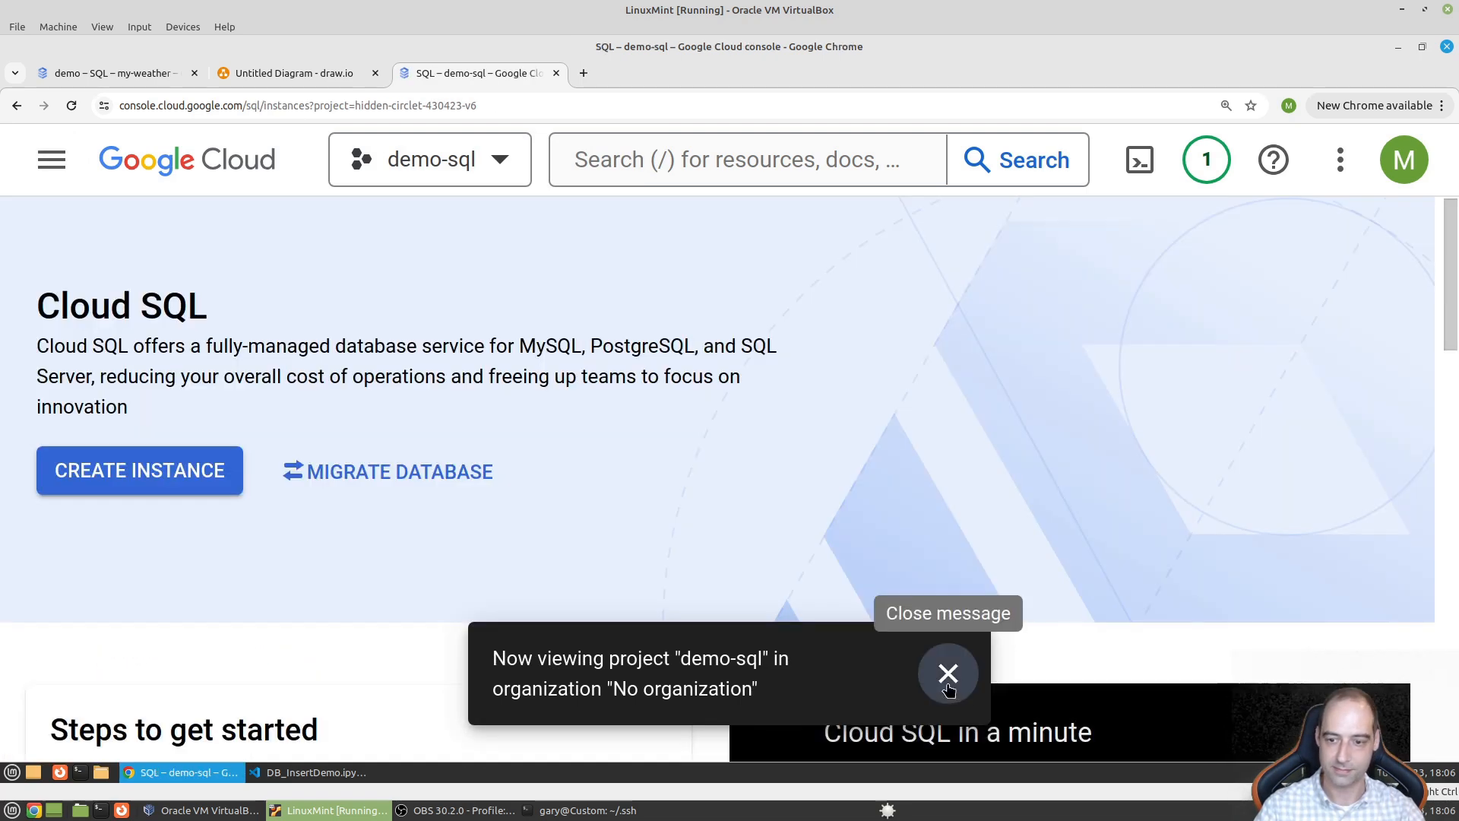
pyautogui.click(948, 674)
pyautogui.click(141, 479)
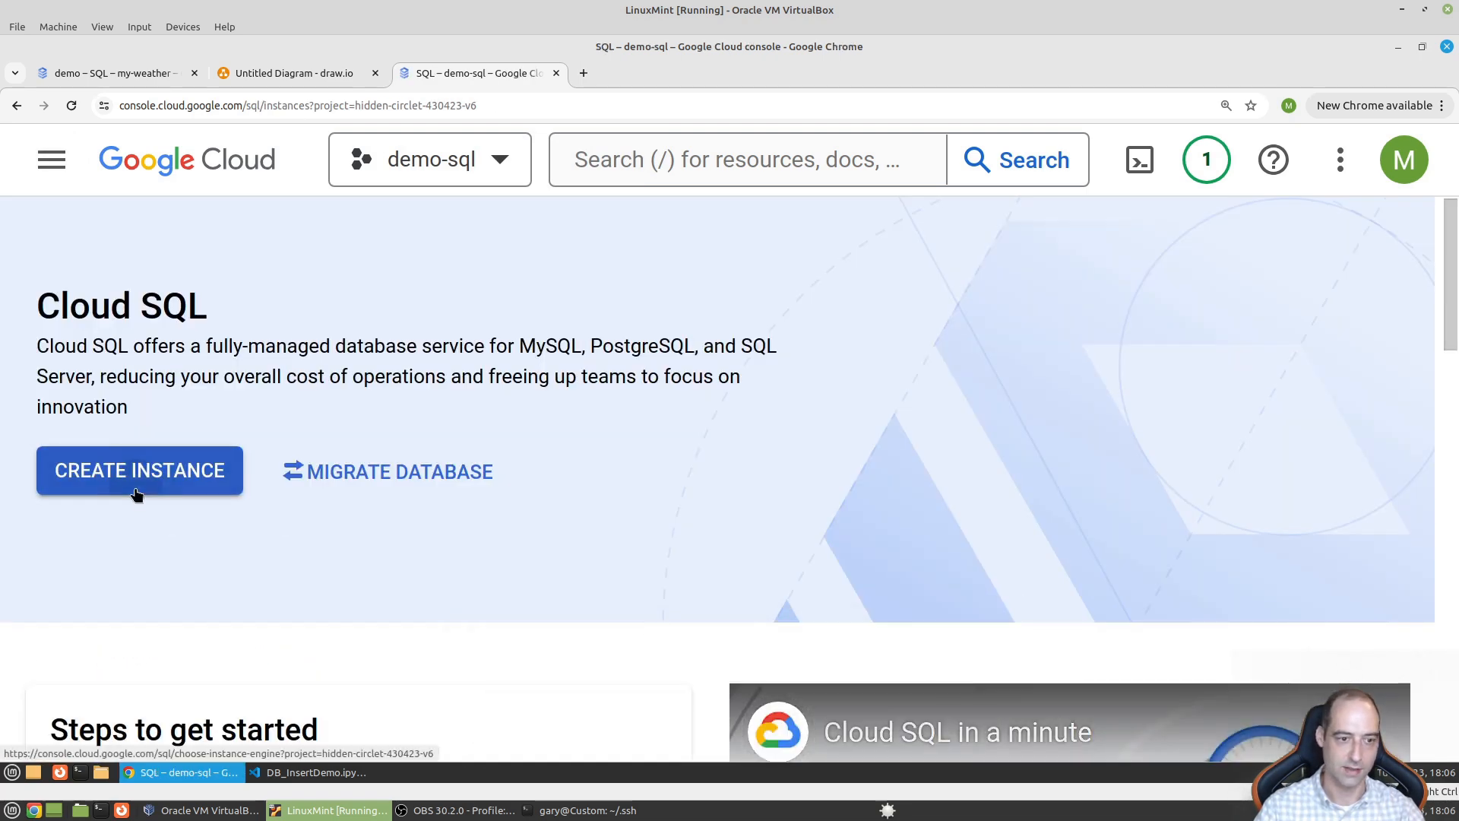
pyautogui.click(642, 575)
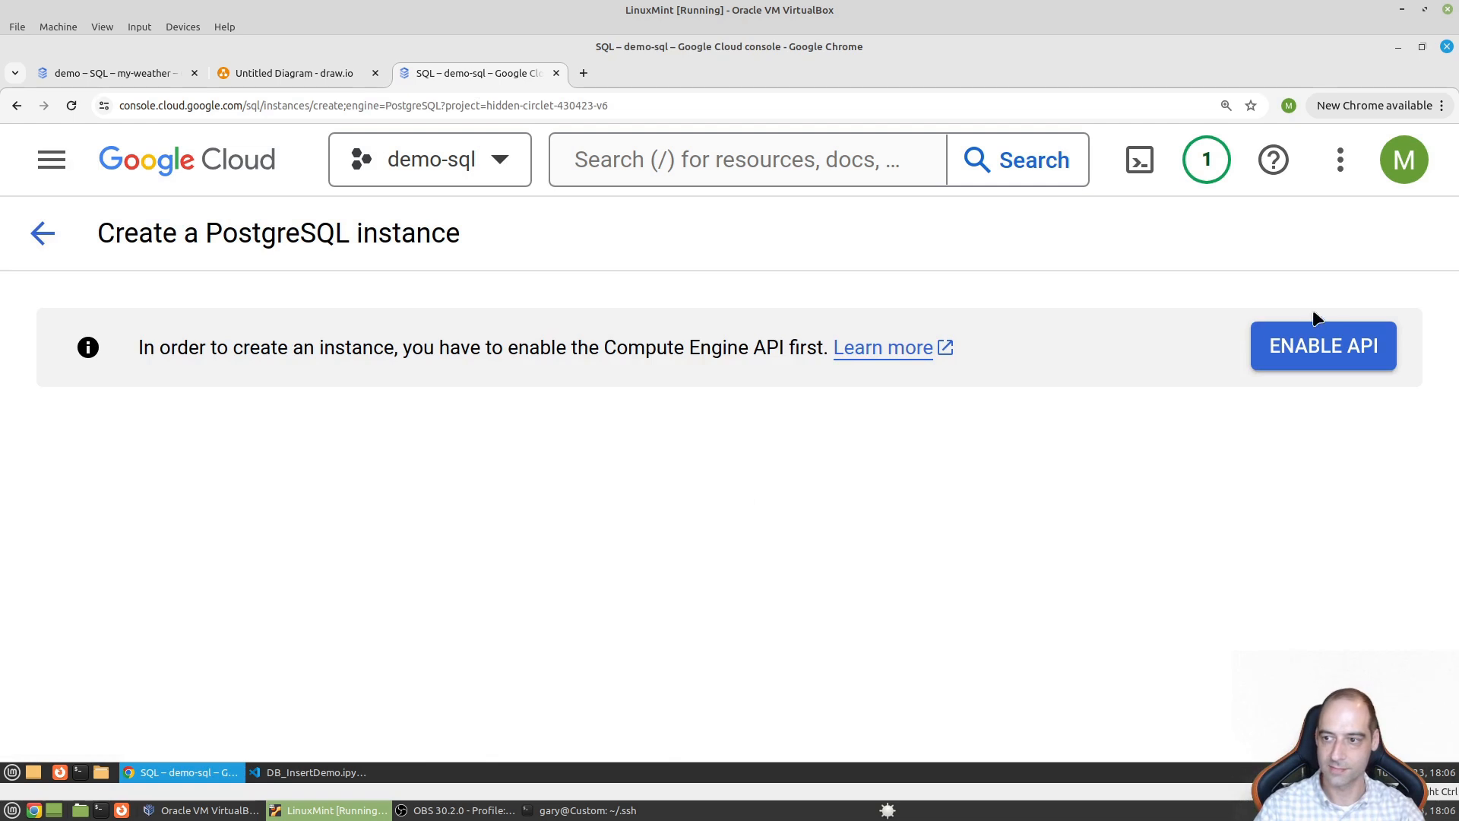
# - Enable the Compute Engine API to unlock the PostgreSQL instance form
pyautogui.click(1299, 343)
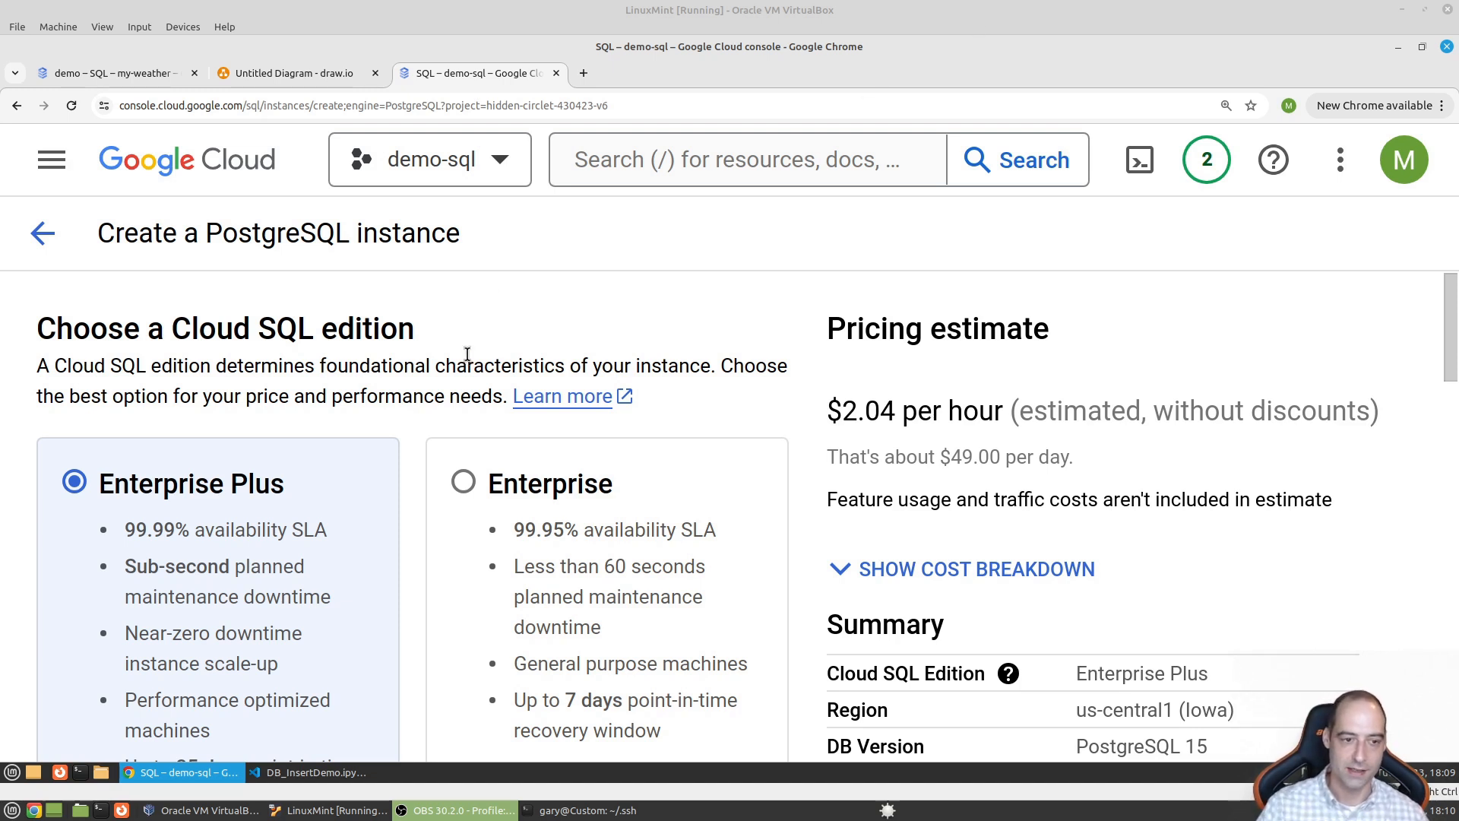
# - Choose the Enterprise edition with the Sandbox preset
pyautogui.scroll(-1, 417, 502)
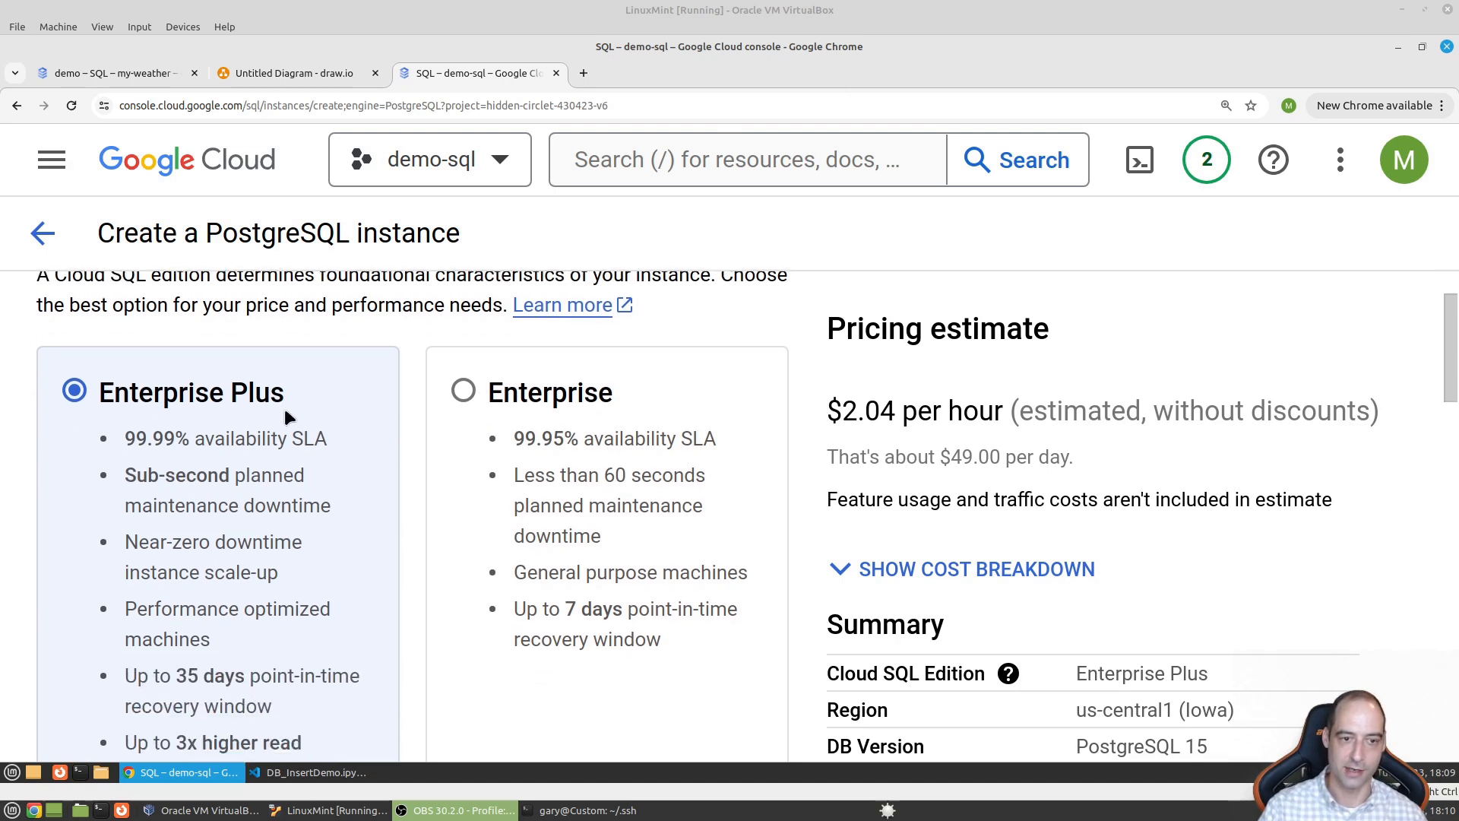
pyautogui.click(465, 392)
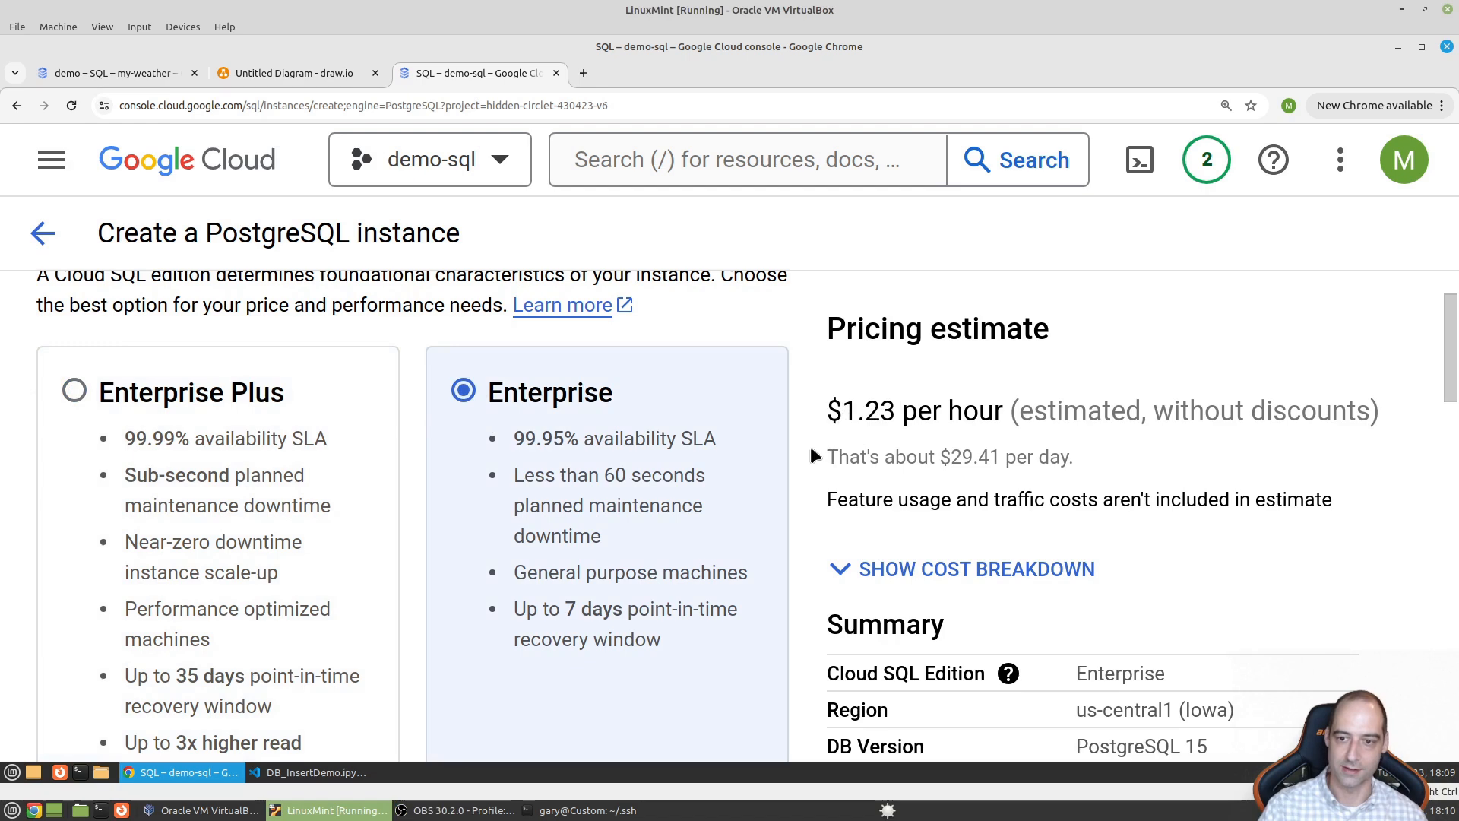
pyautogui.scroll(-1, 680, 515)
pyautogui.scroll(-5, 677, 512)
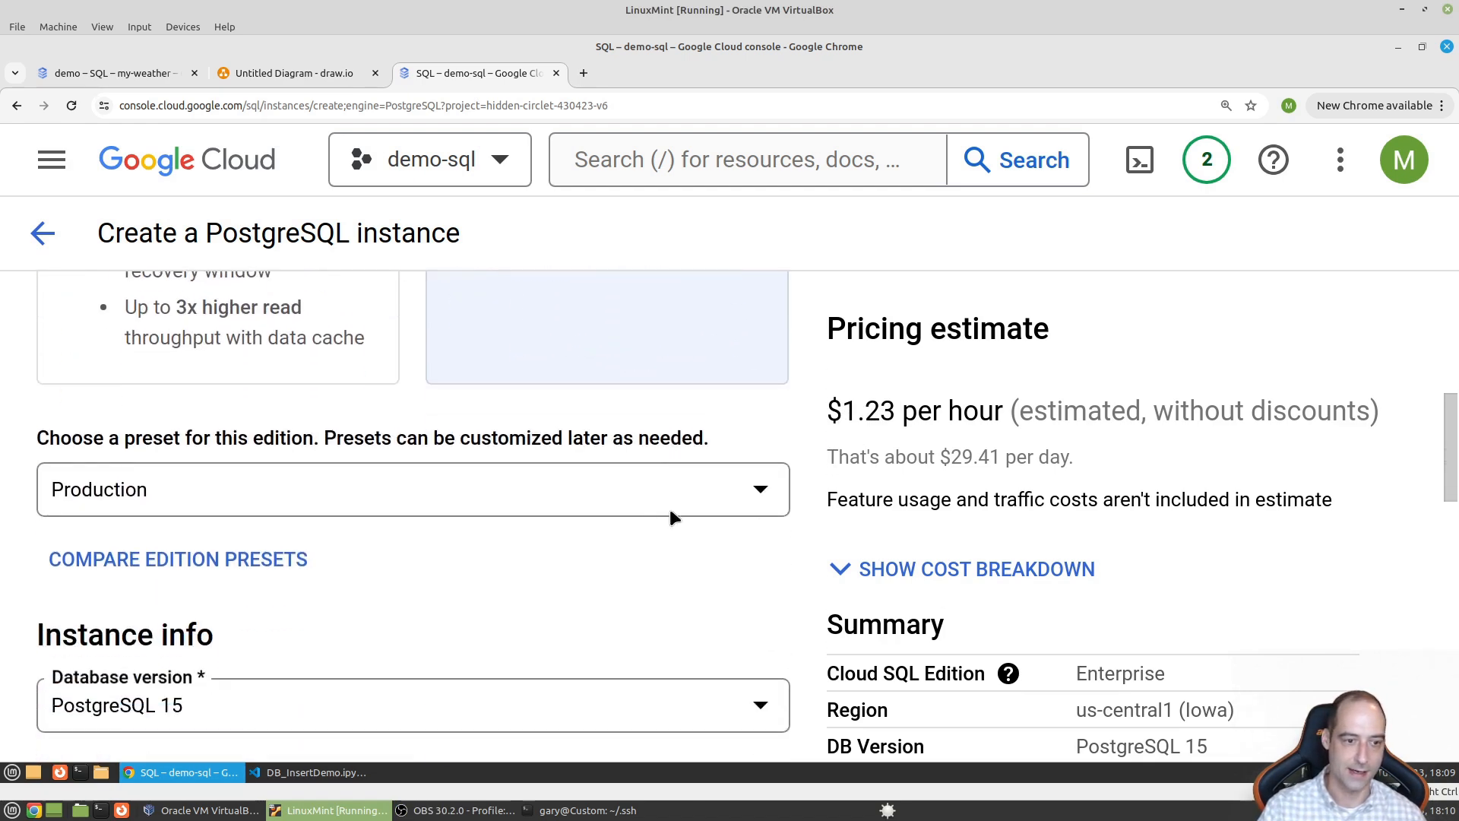
pyautogui.click(533, 486)
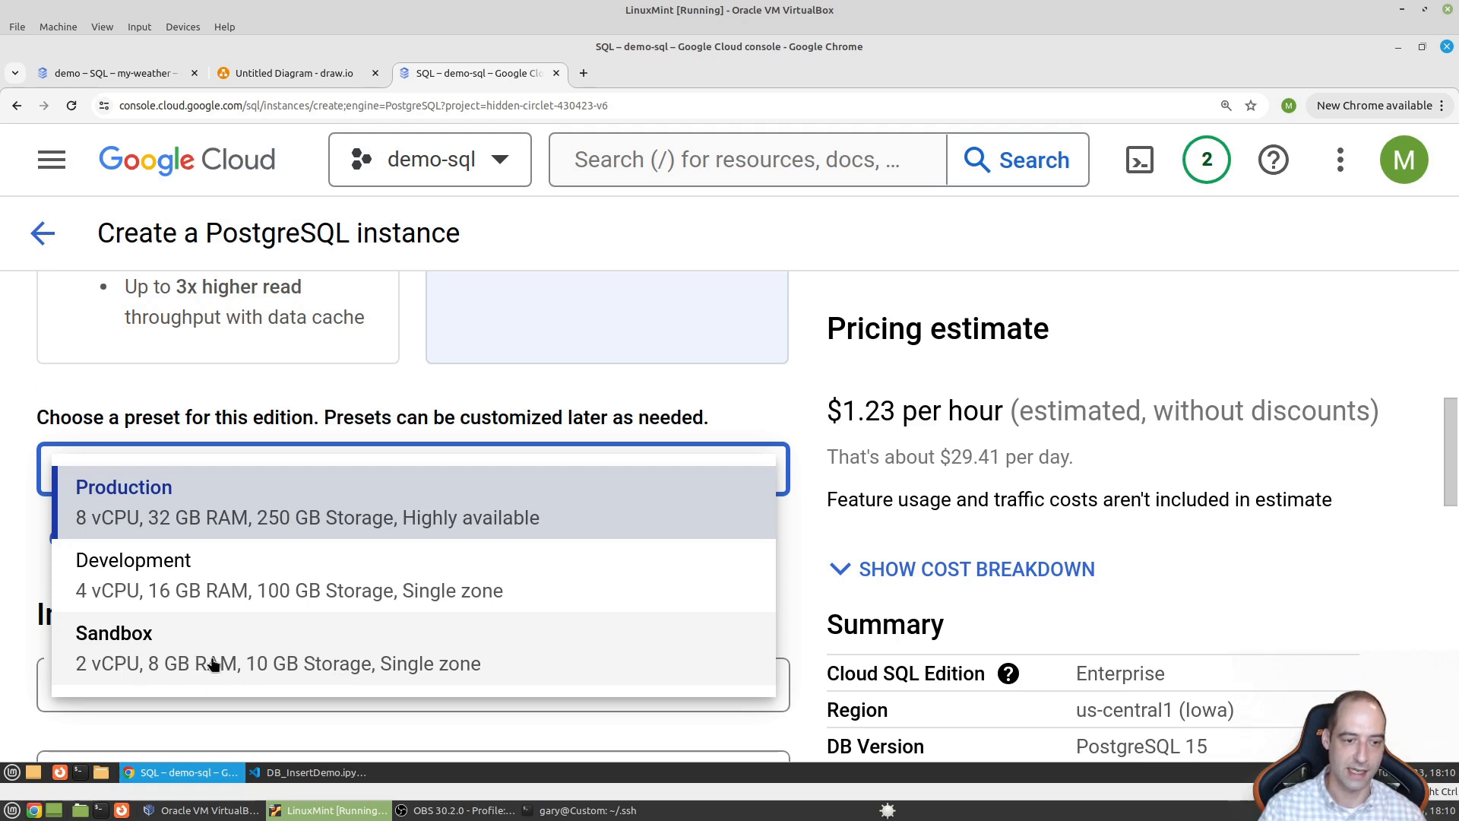
pyautogui.click(228, 667)
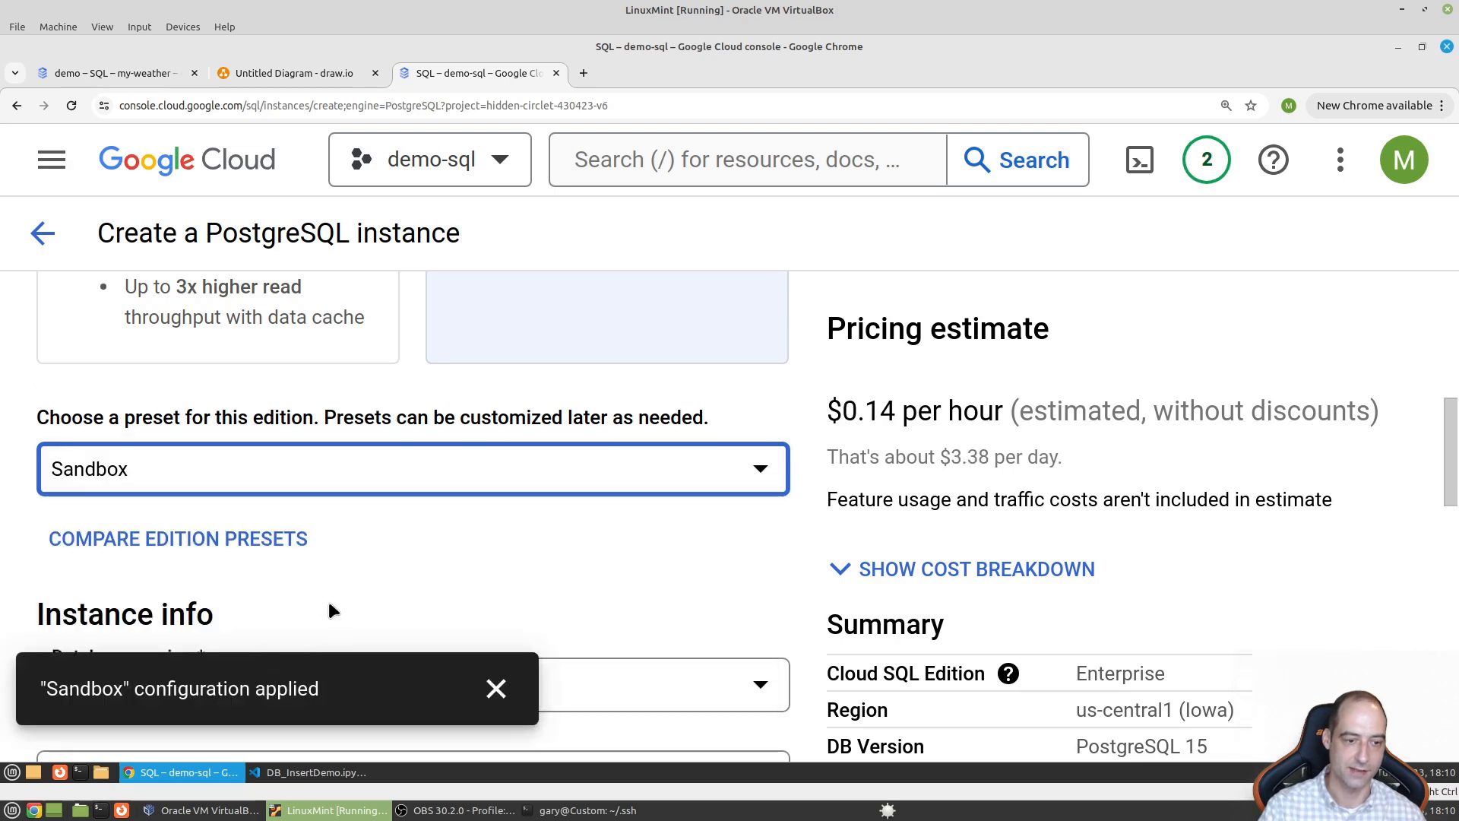
pyautogui.click(495, 688)
# - Set the database version to PostgreSQL 16
pyautogui.scroll(-3, 479, 627)
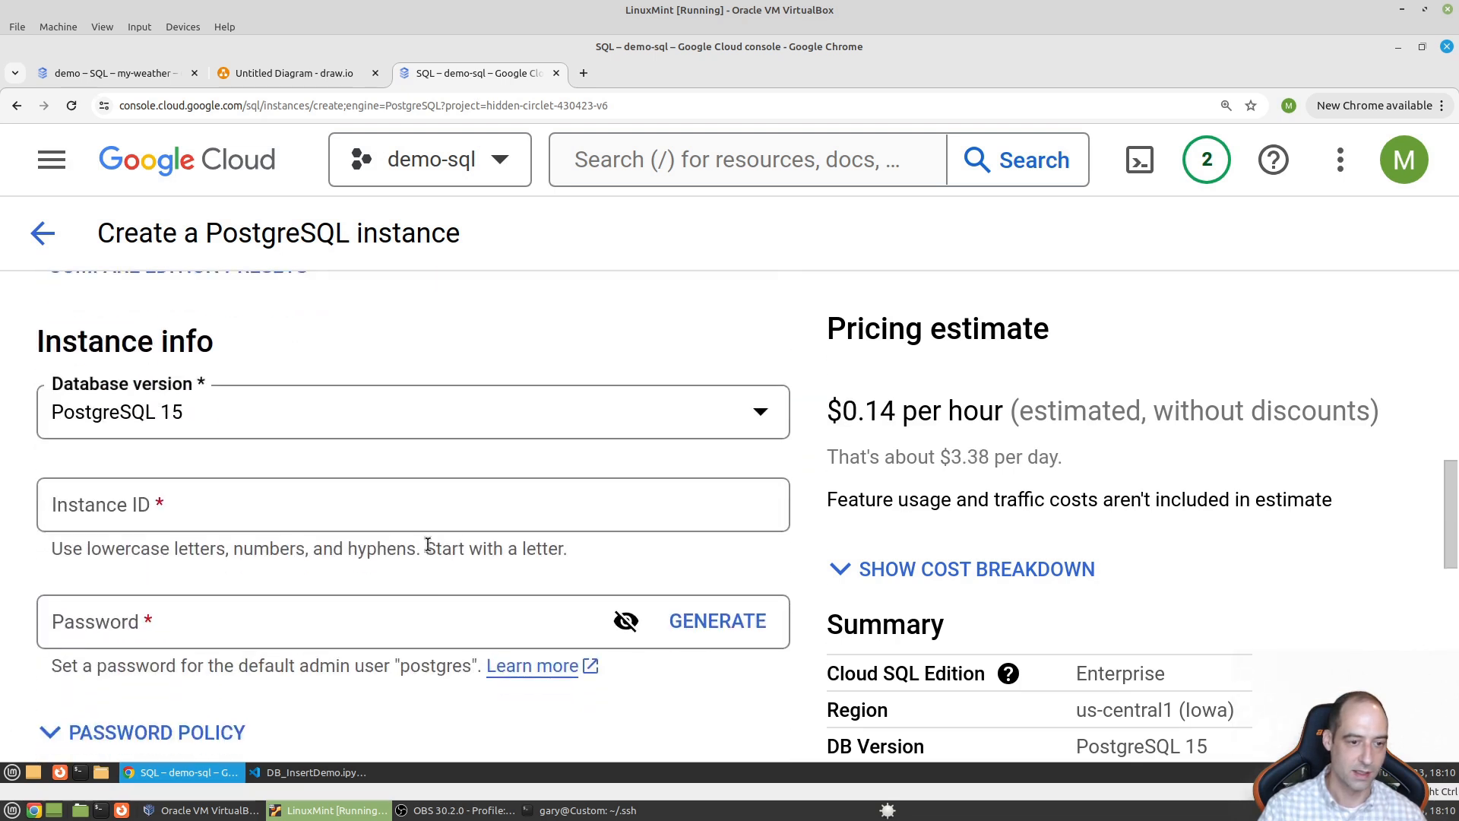
pyautogui.click(411, 430)
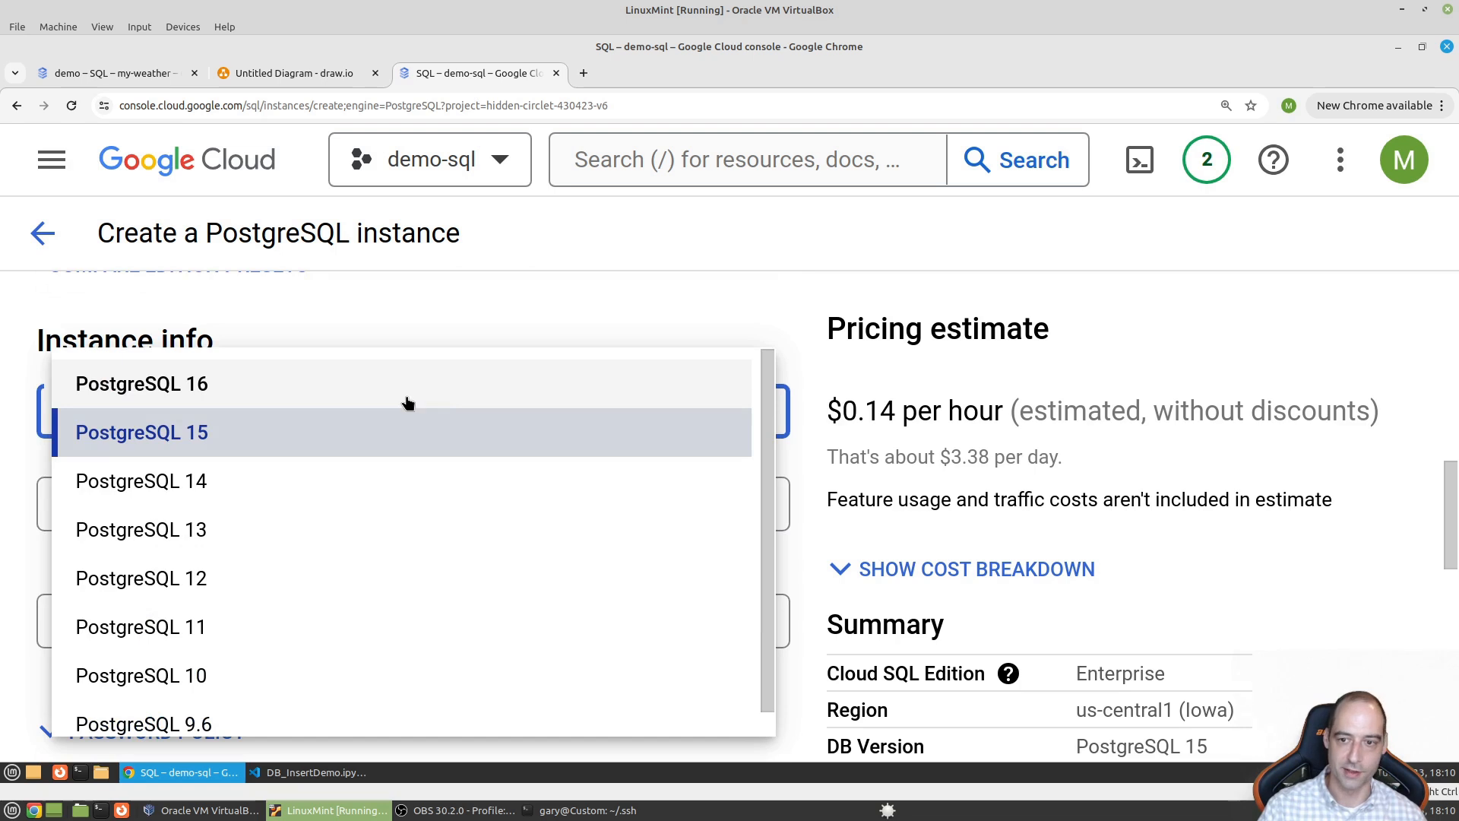
pyautogui.click(942, 410)
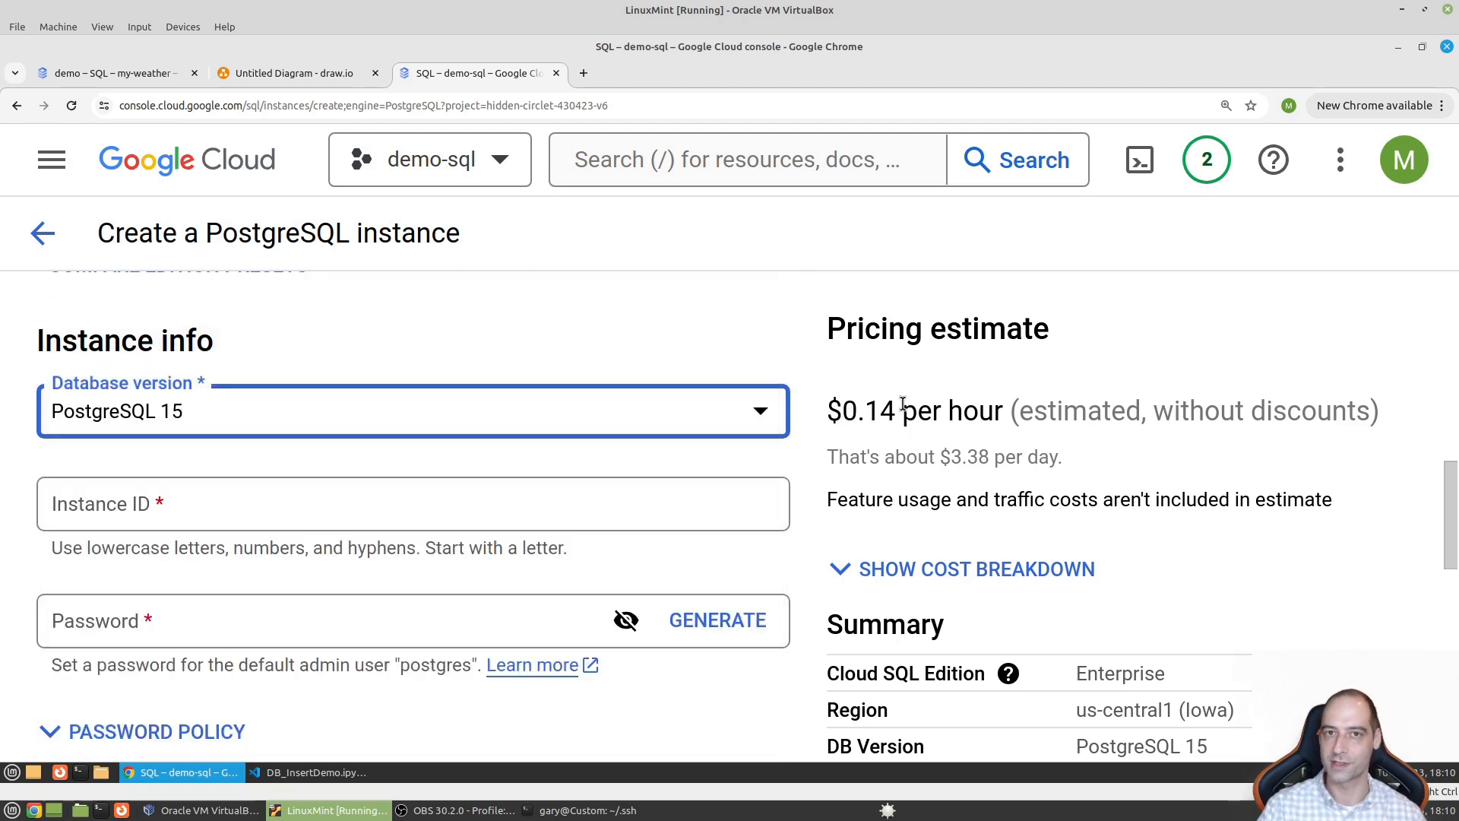
pyautogui.click(271, 411)
pyautogui.click(269, 395)
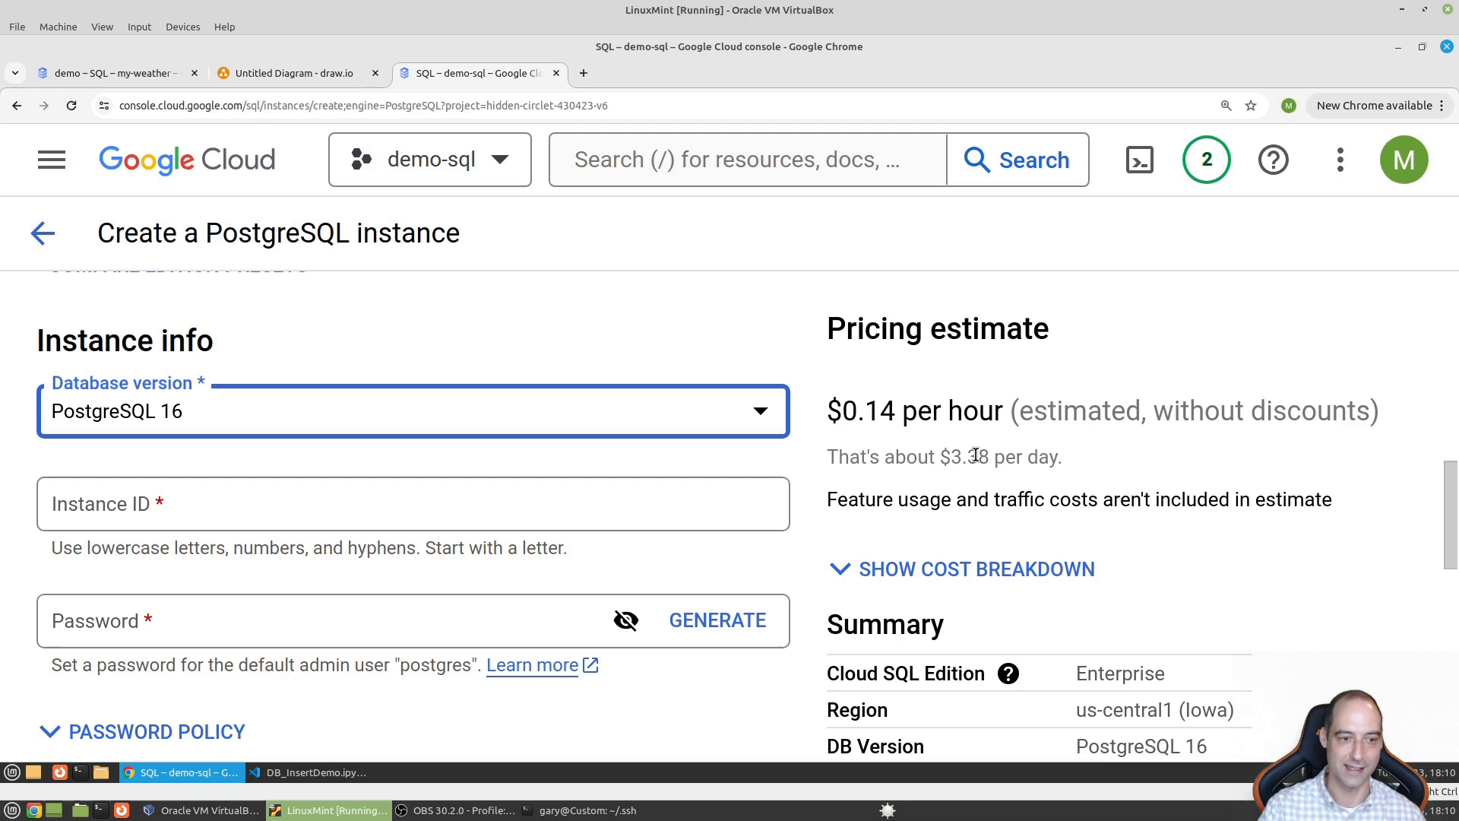
pyautogui.scroll(-3, 189, 299)
# - Enter instance ID demo and fill in the admin user's password
pyautogui.click(191, 324)
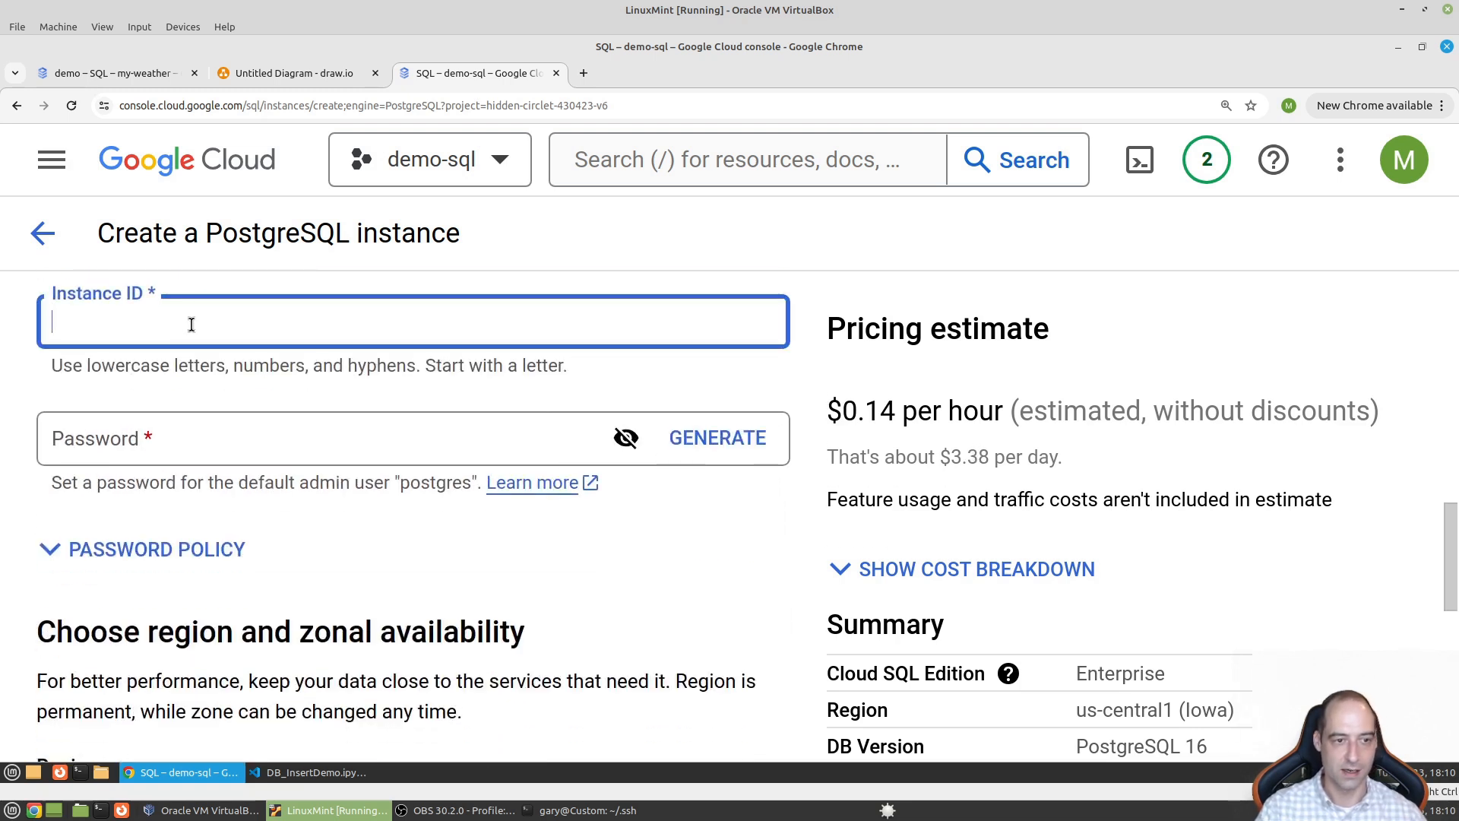
pyautogui.write('demo')
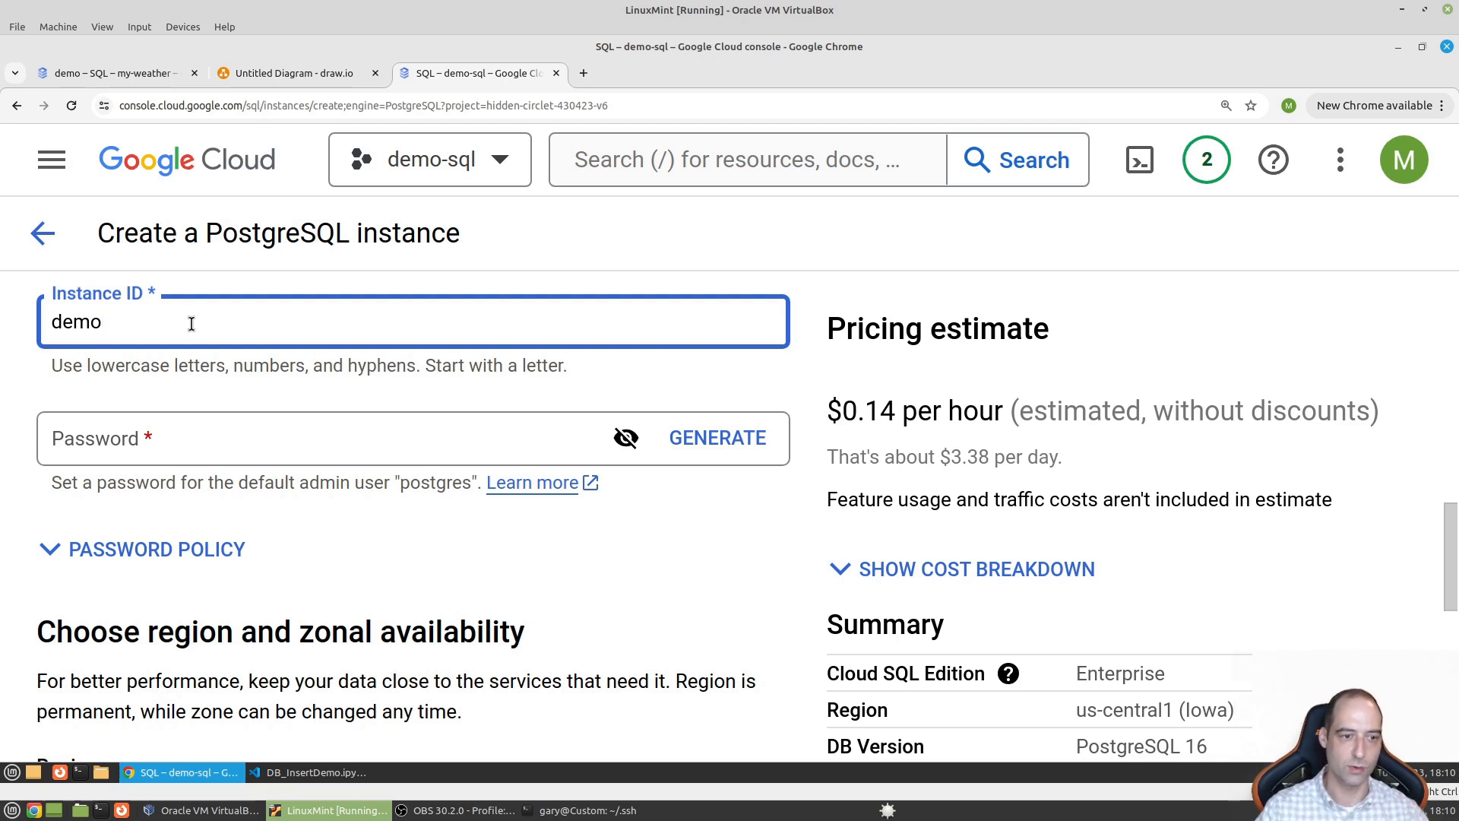
pyautogui.click(213, 430)
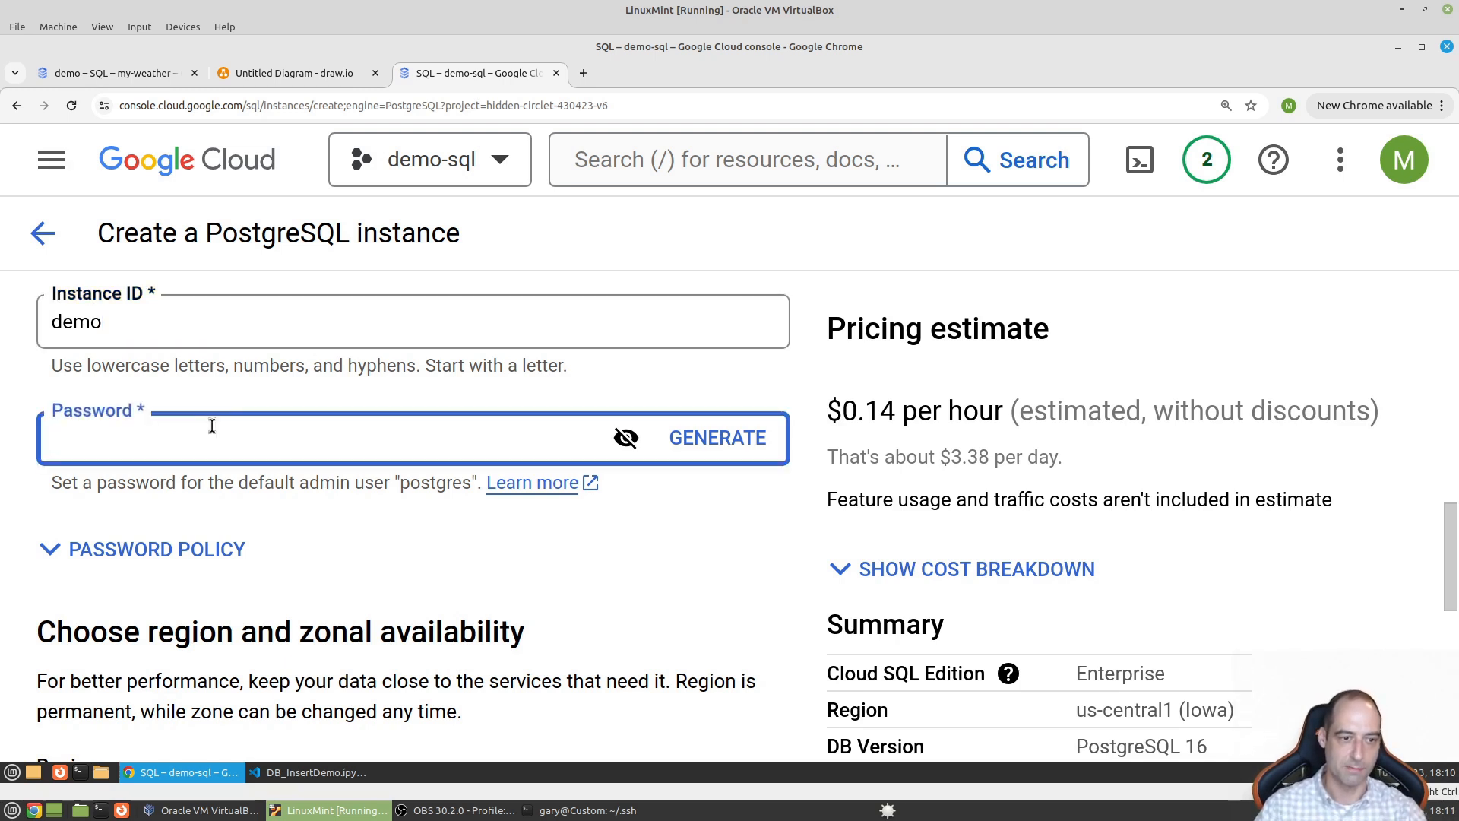
pyautogui.write('****')
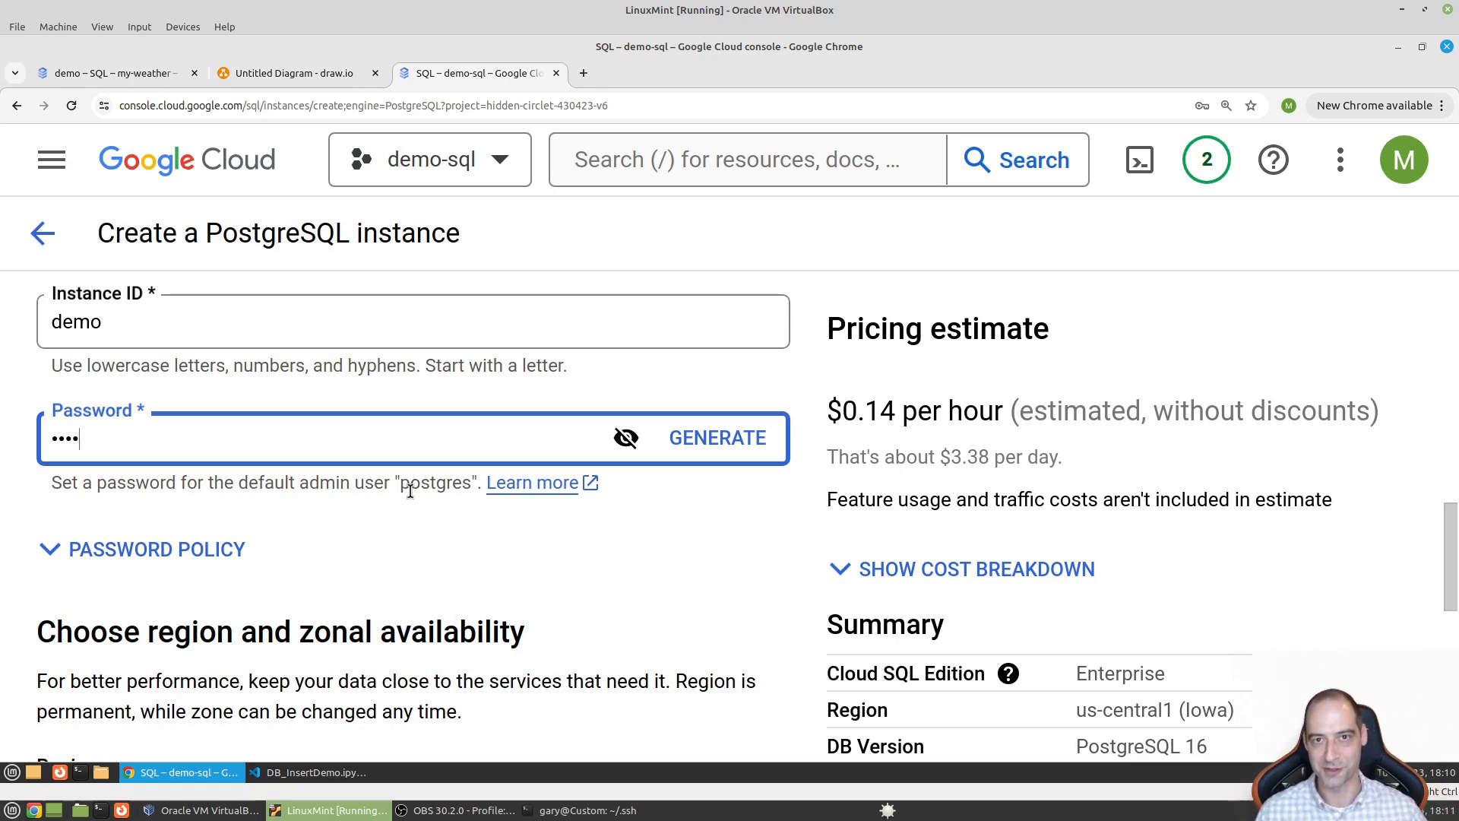
pyautogui.scroll(-3, 365, 577)
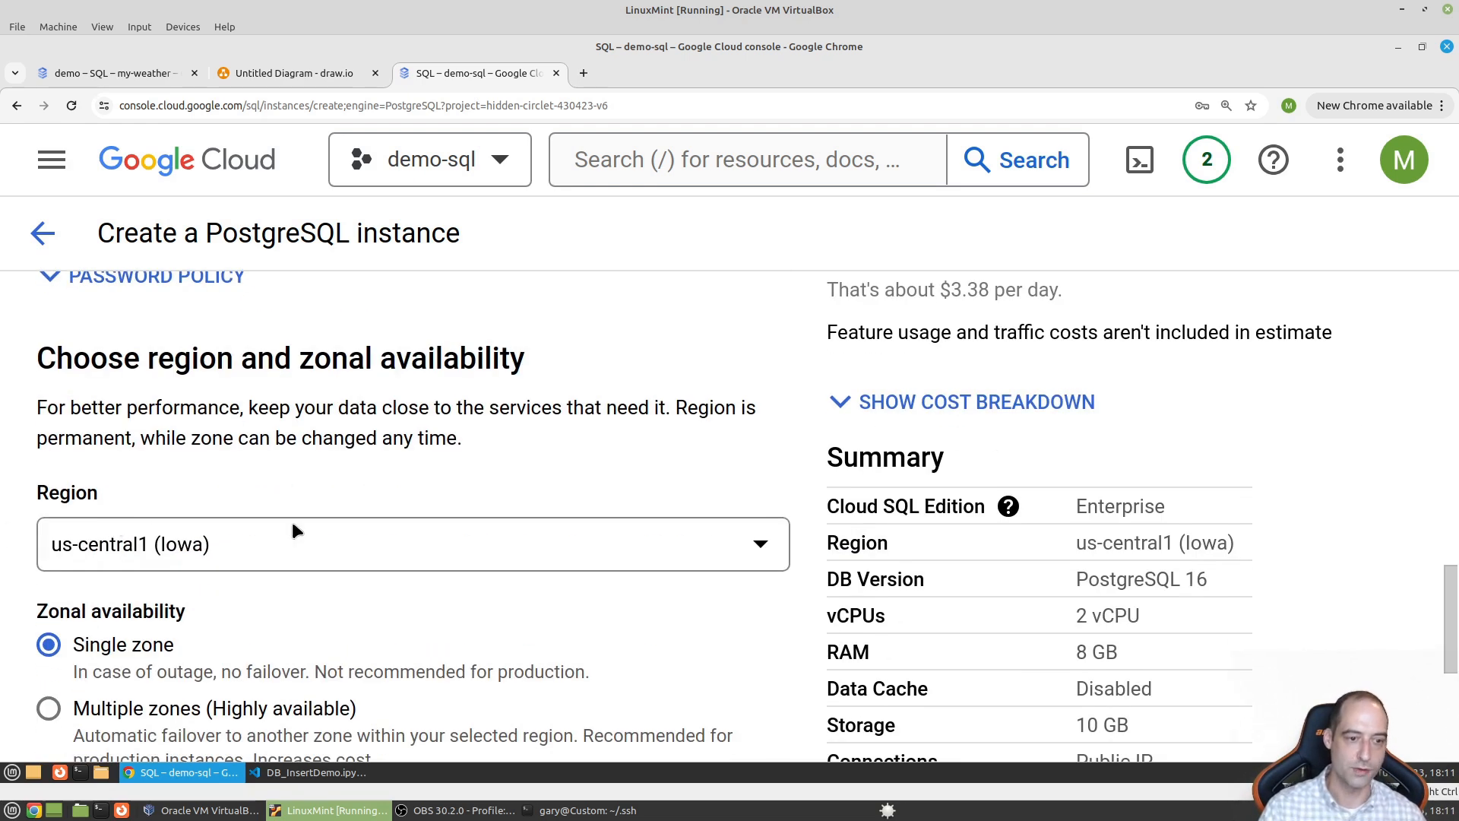
pyautogui.scroll(-5, 260, 546)
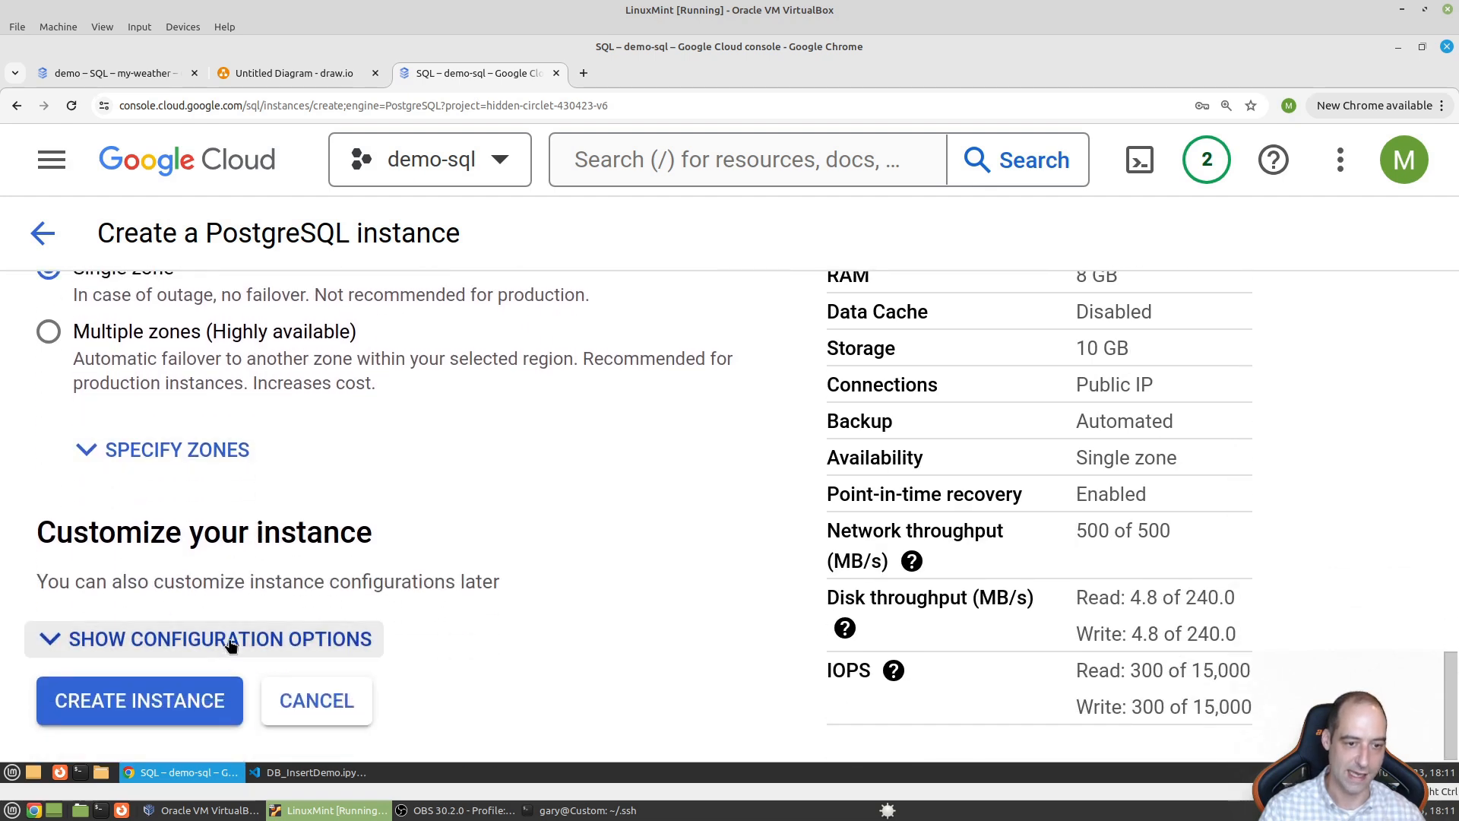
# - Set the machine configuration to Shared core with 1 vCPU and 0.614 GB memory
pyautogui.click(231, 641)
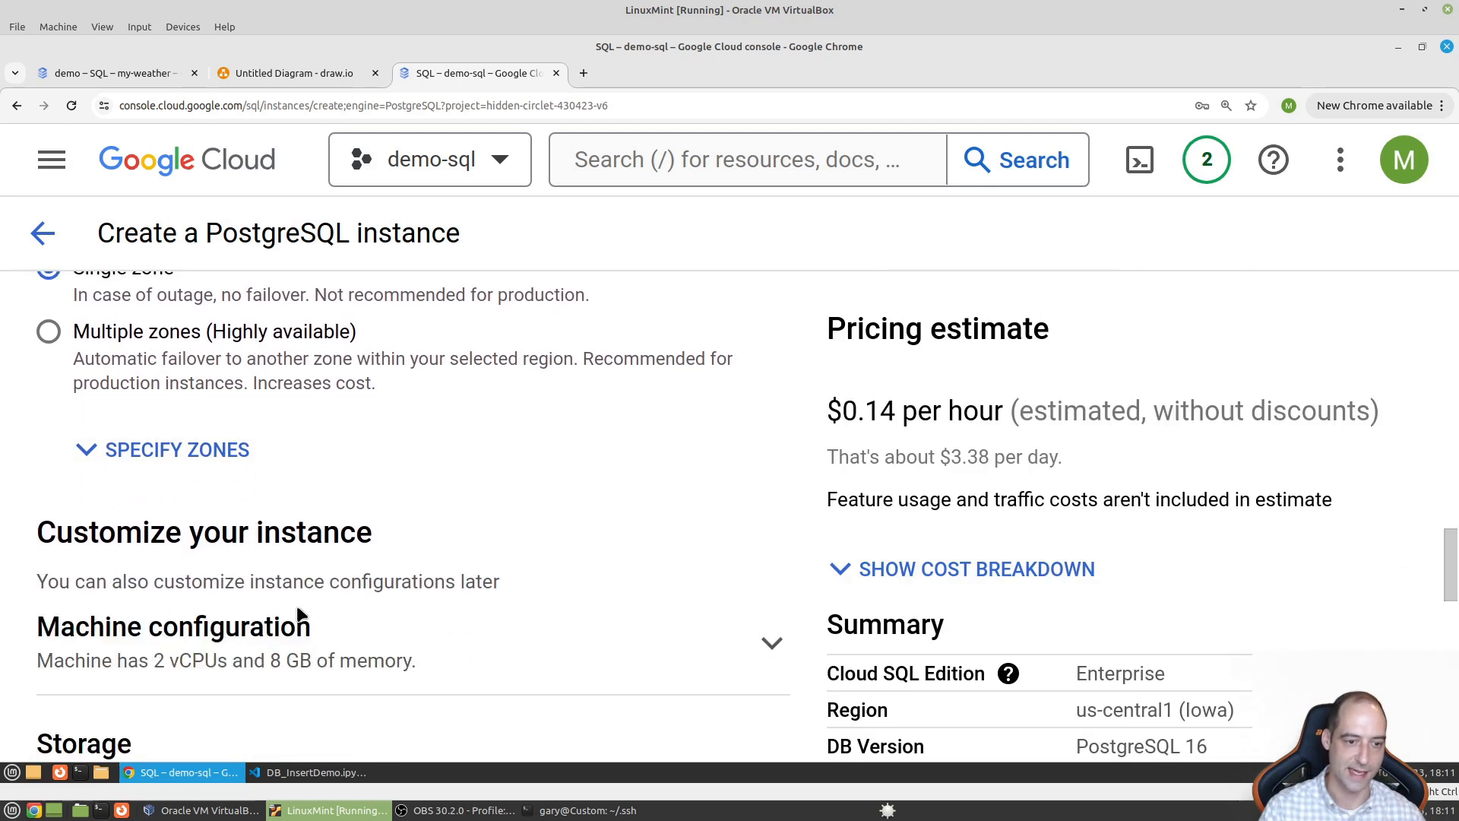
pyautogui.scroll(-2, 296, 608)
pyautogui.click(324, 469)
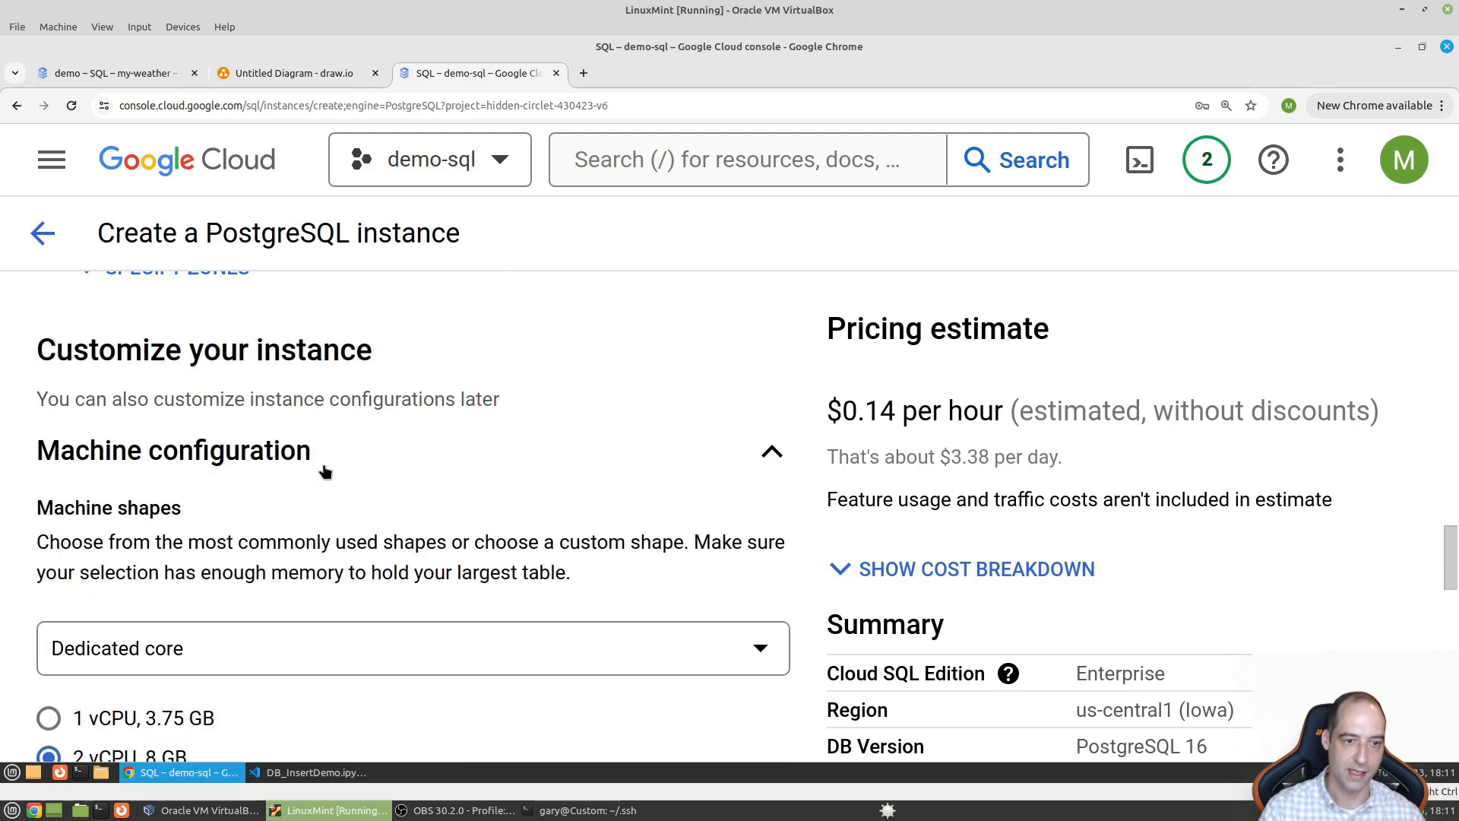
pyautogui.scroll(-3, 324, 534)
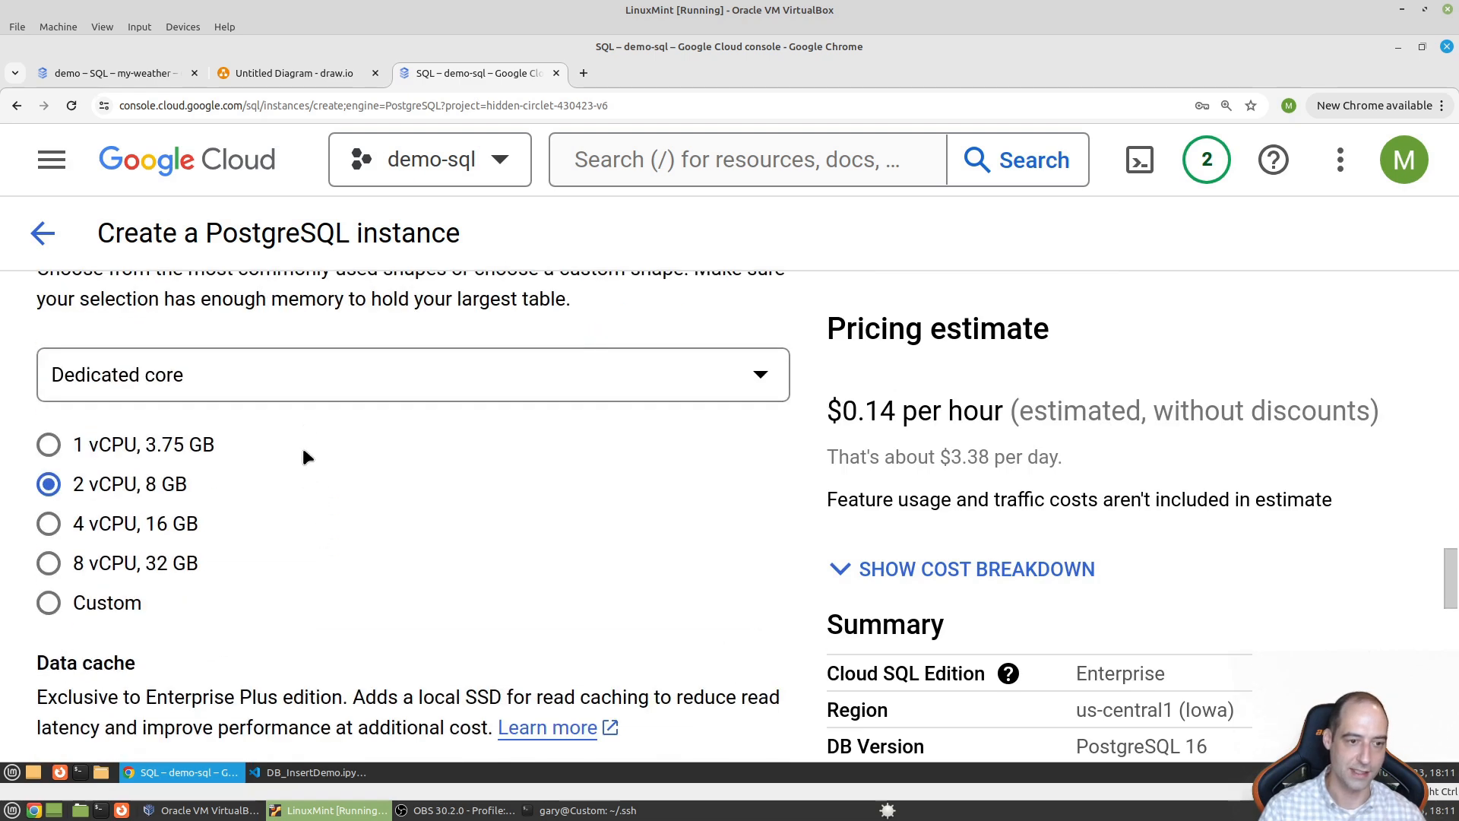
pyautogui.click(311, 380)
pyautogui.click(283, 411)
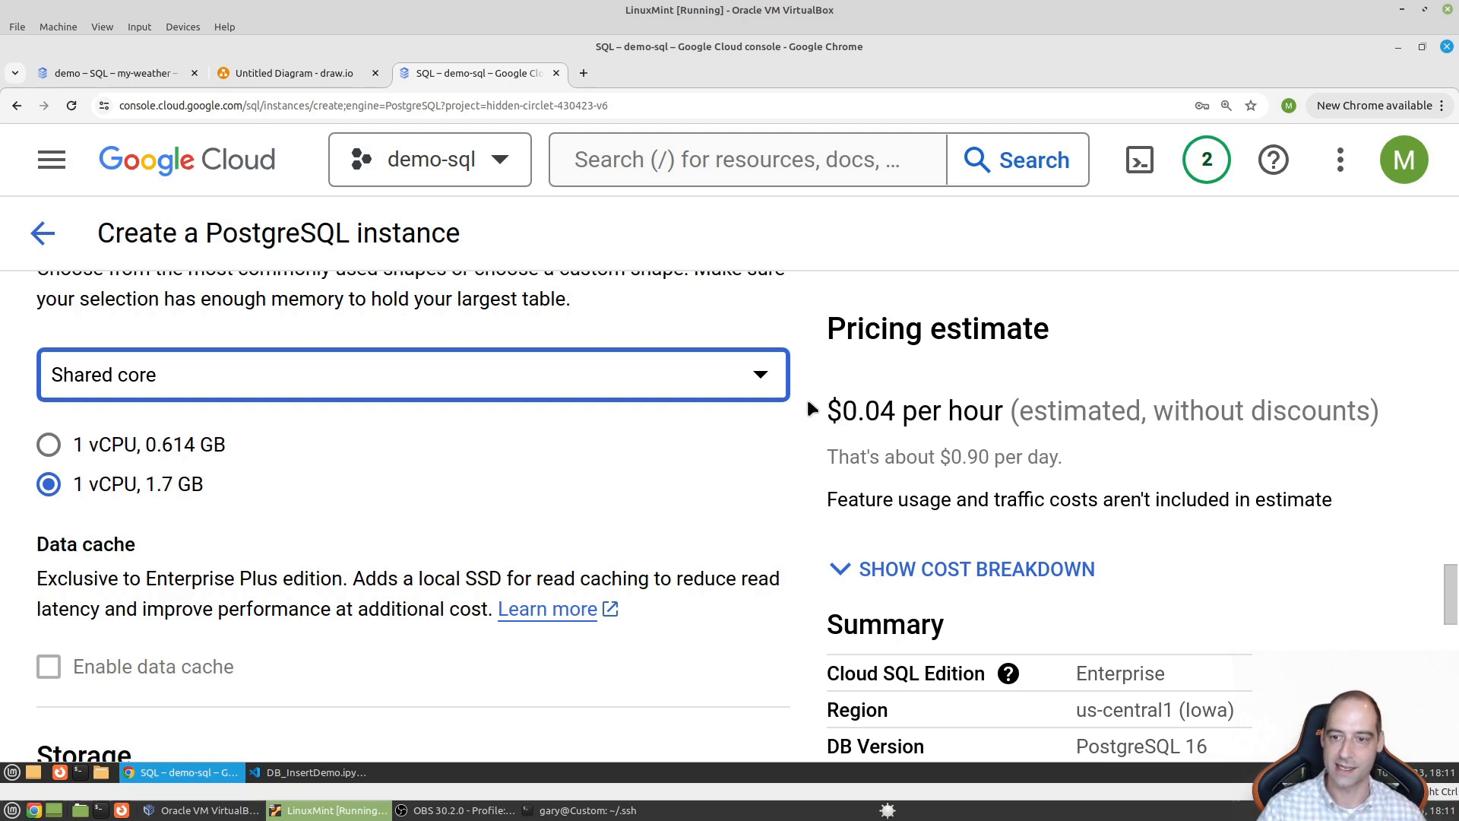
pyautogui.click(48, 445)
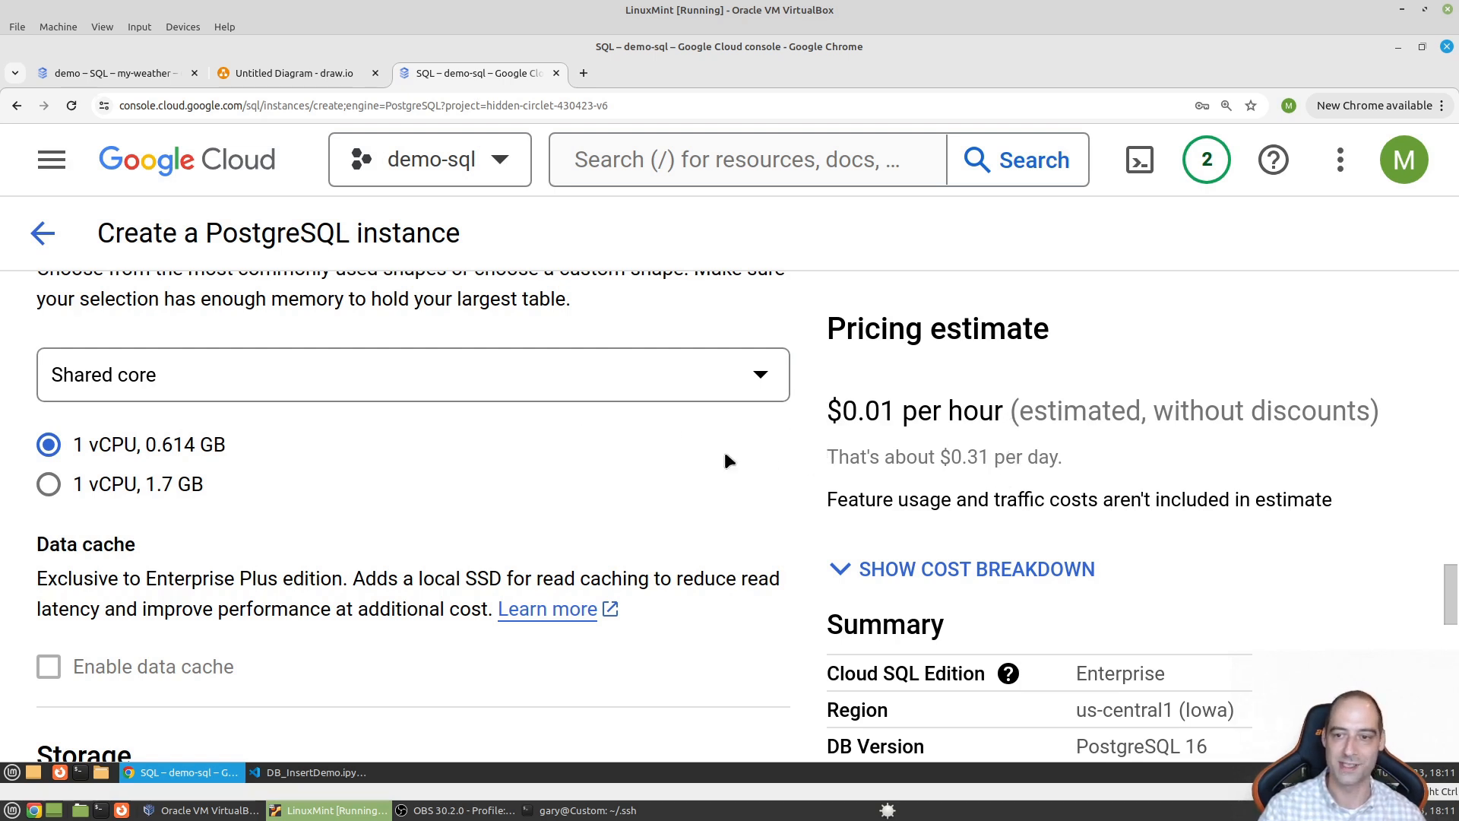
pyautogui.scroll(-3, 662, 463)
# - Set storage to 10 GB HDD and disable automatic storage increases
pyautogui.scroll(1, 236, 465)
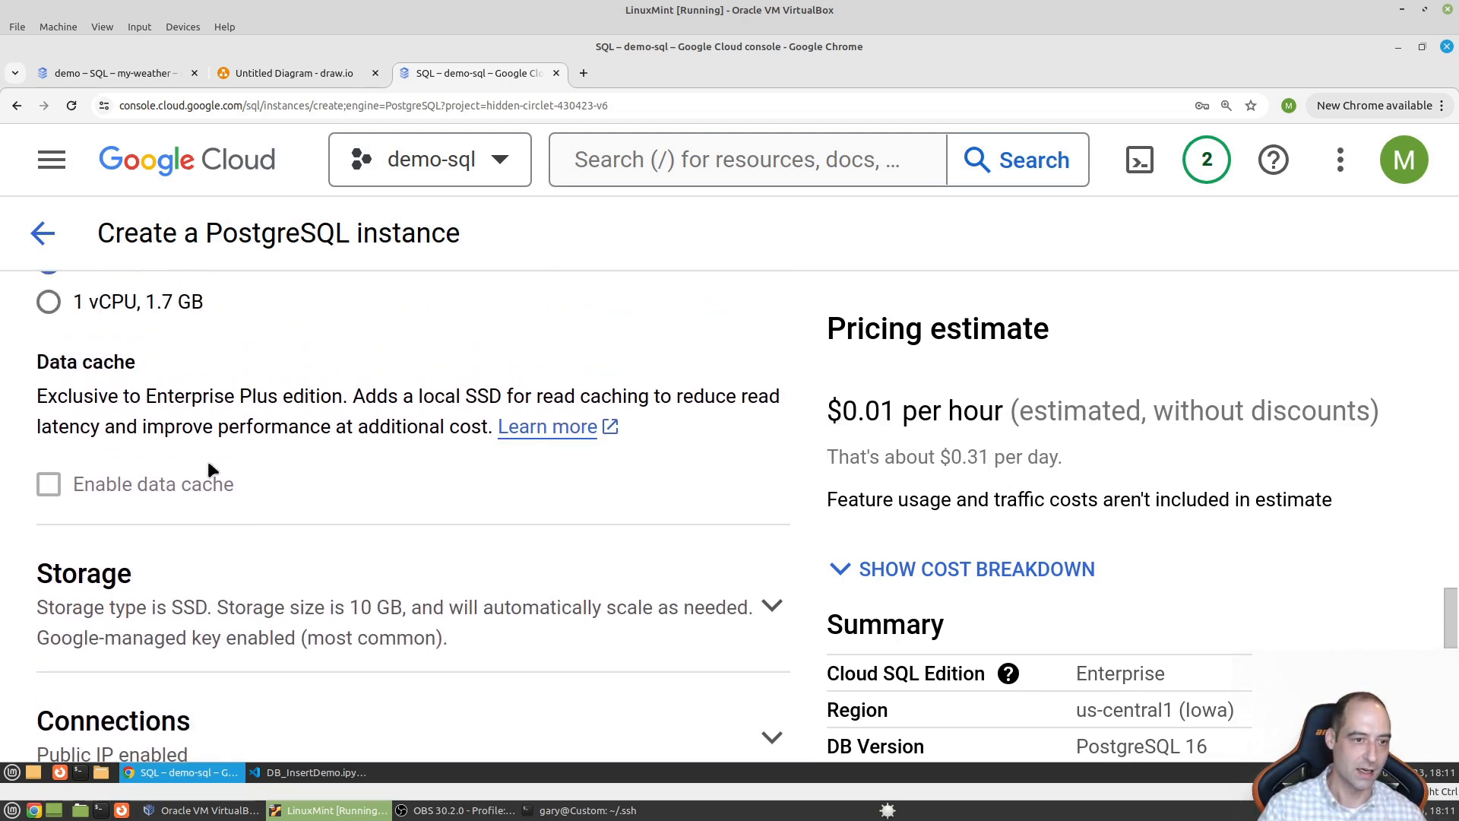
pyautogui.scroll(-3, 255, 472)
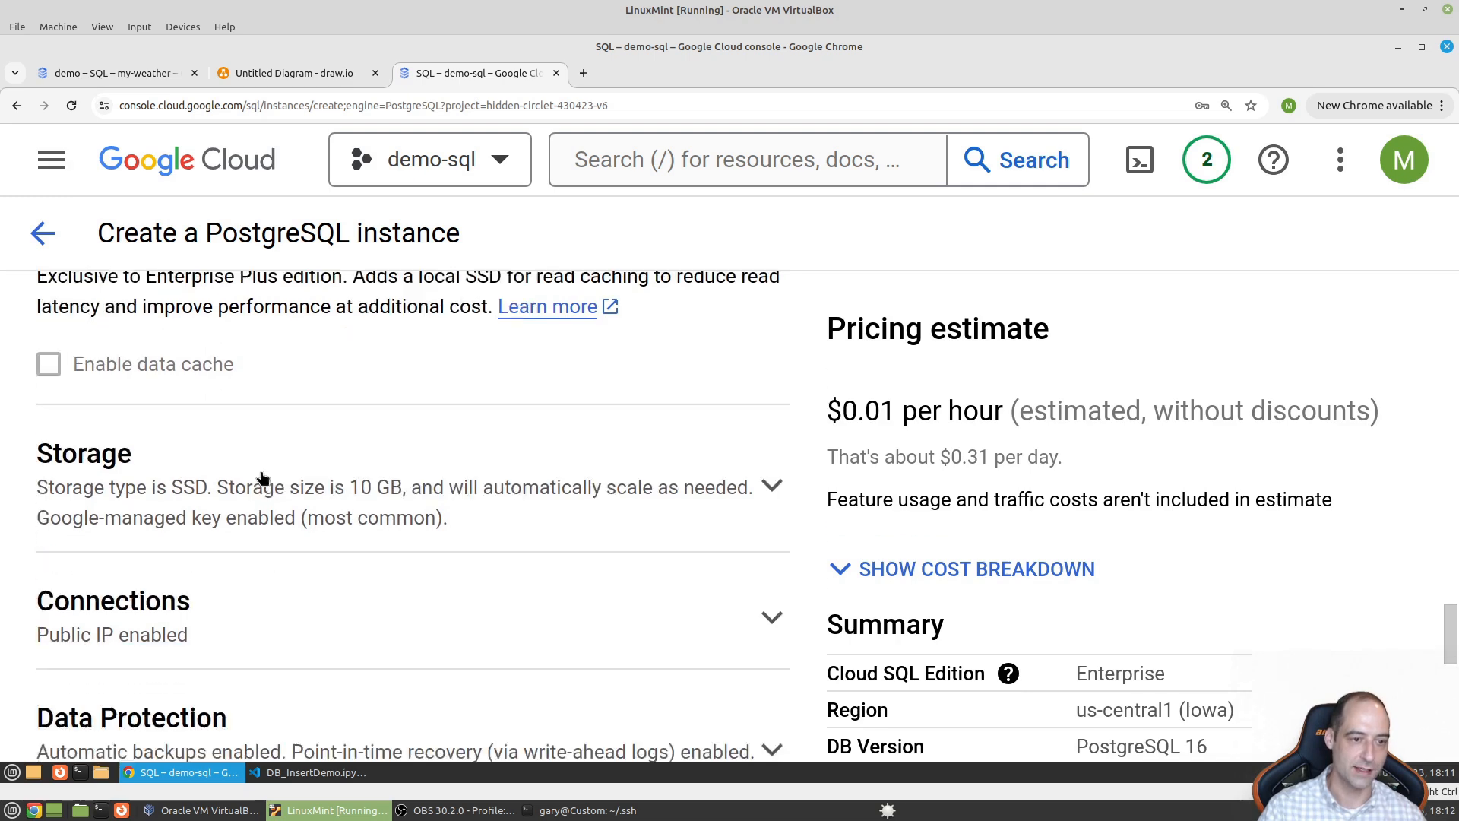
pyautogui.click(742, 424)
pyautogui.scroll(-3, 576, 424)
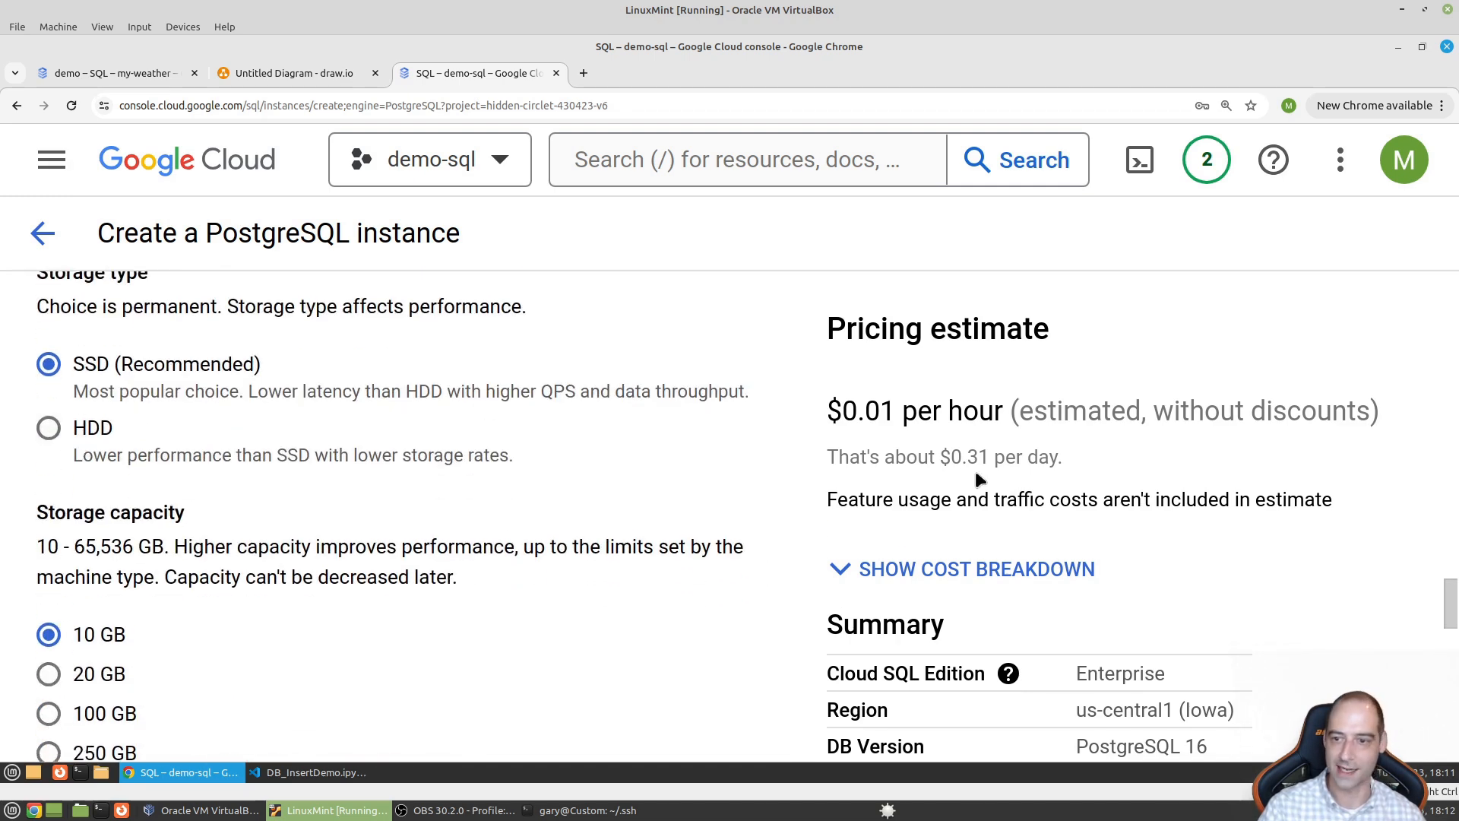
pyautogui.click(49, 428)
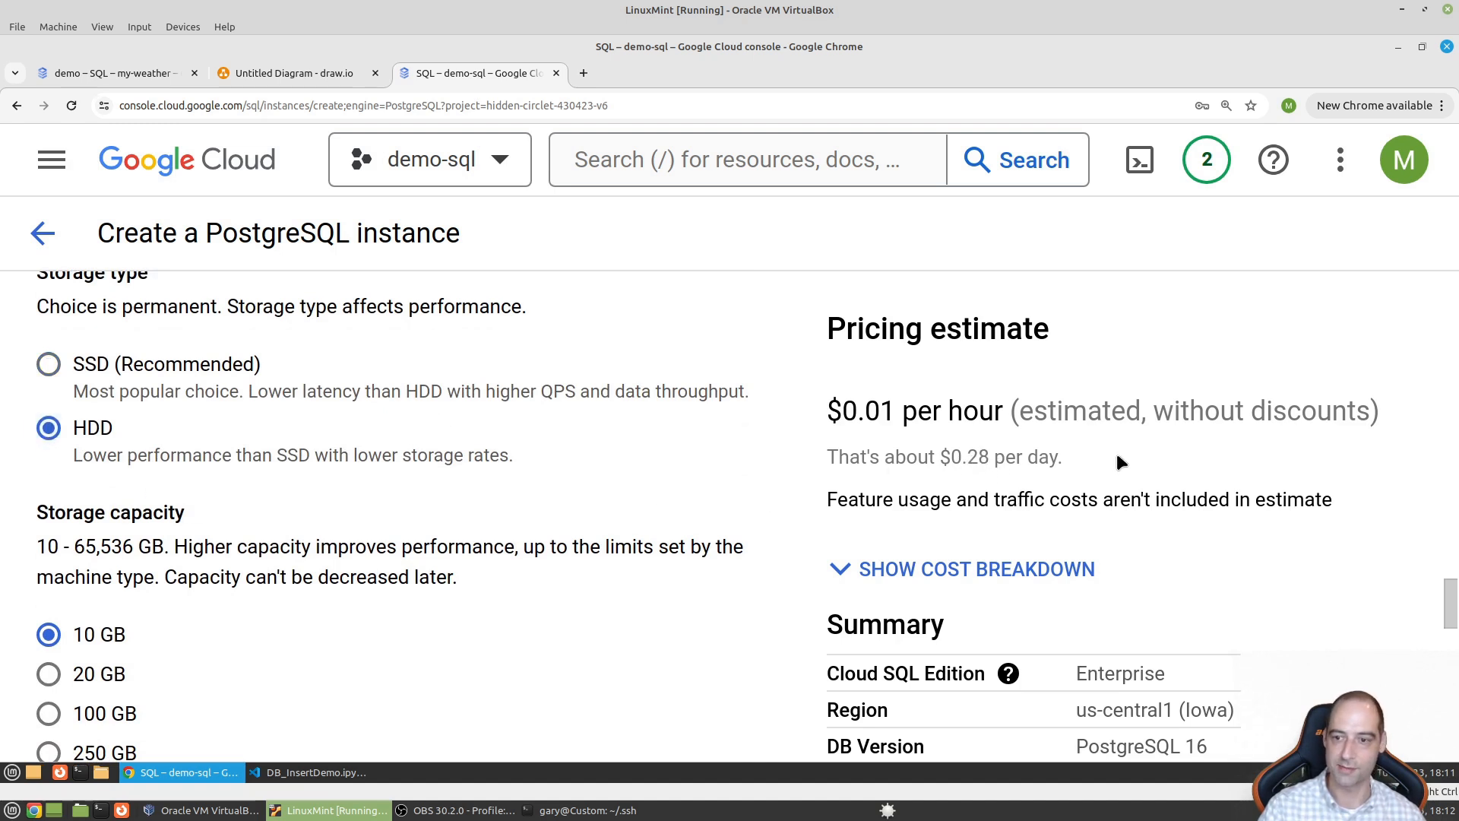
pyautogui.scroll(-6, 423, 509)
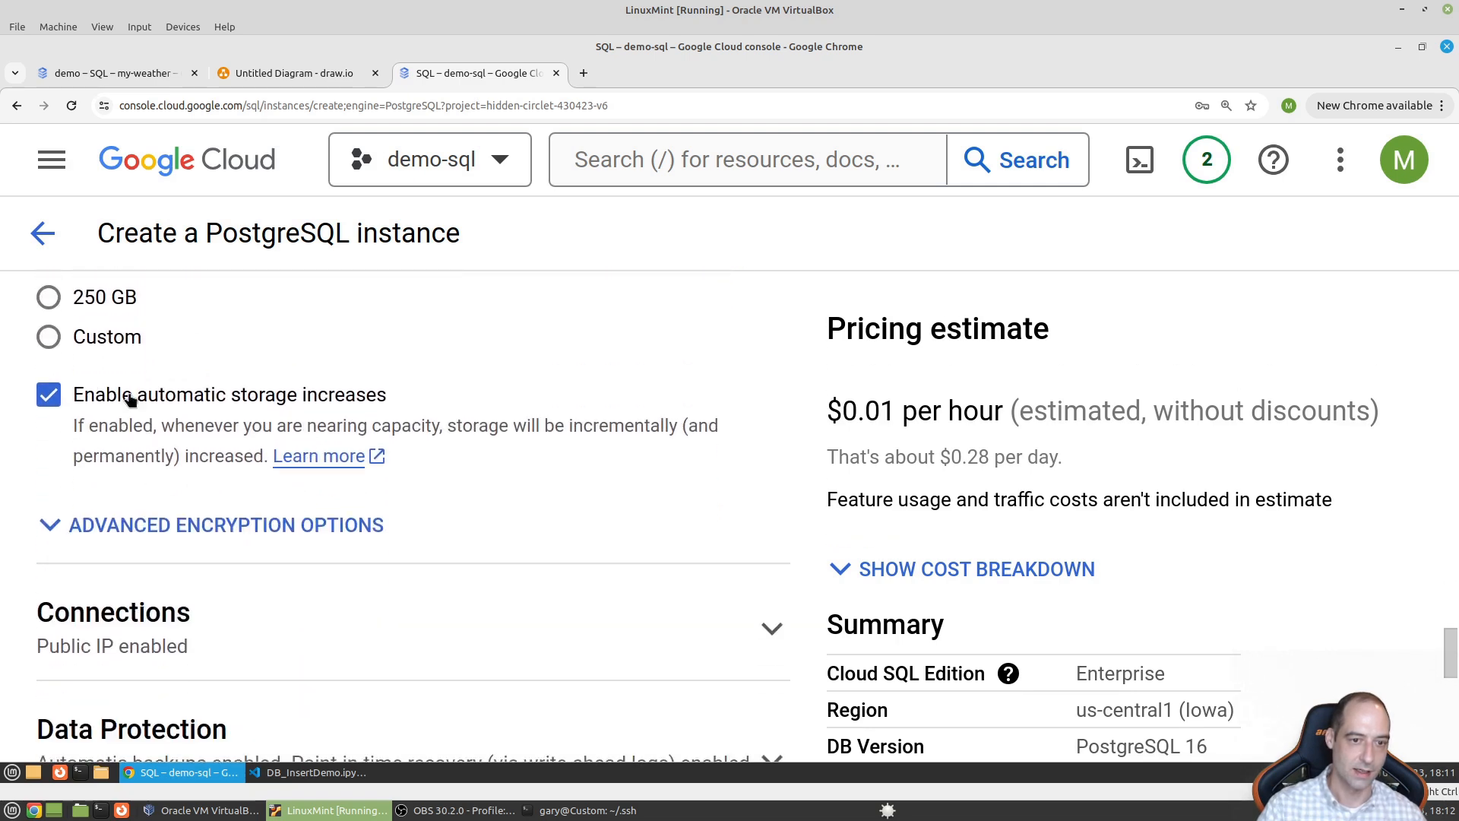
pyautogui.click(70, 392)
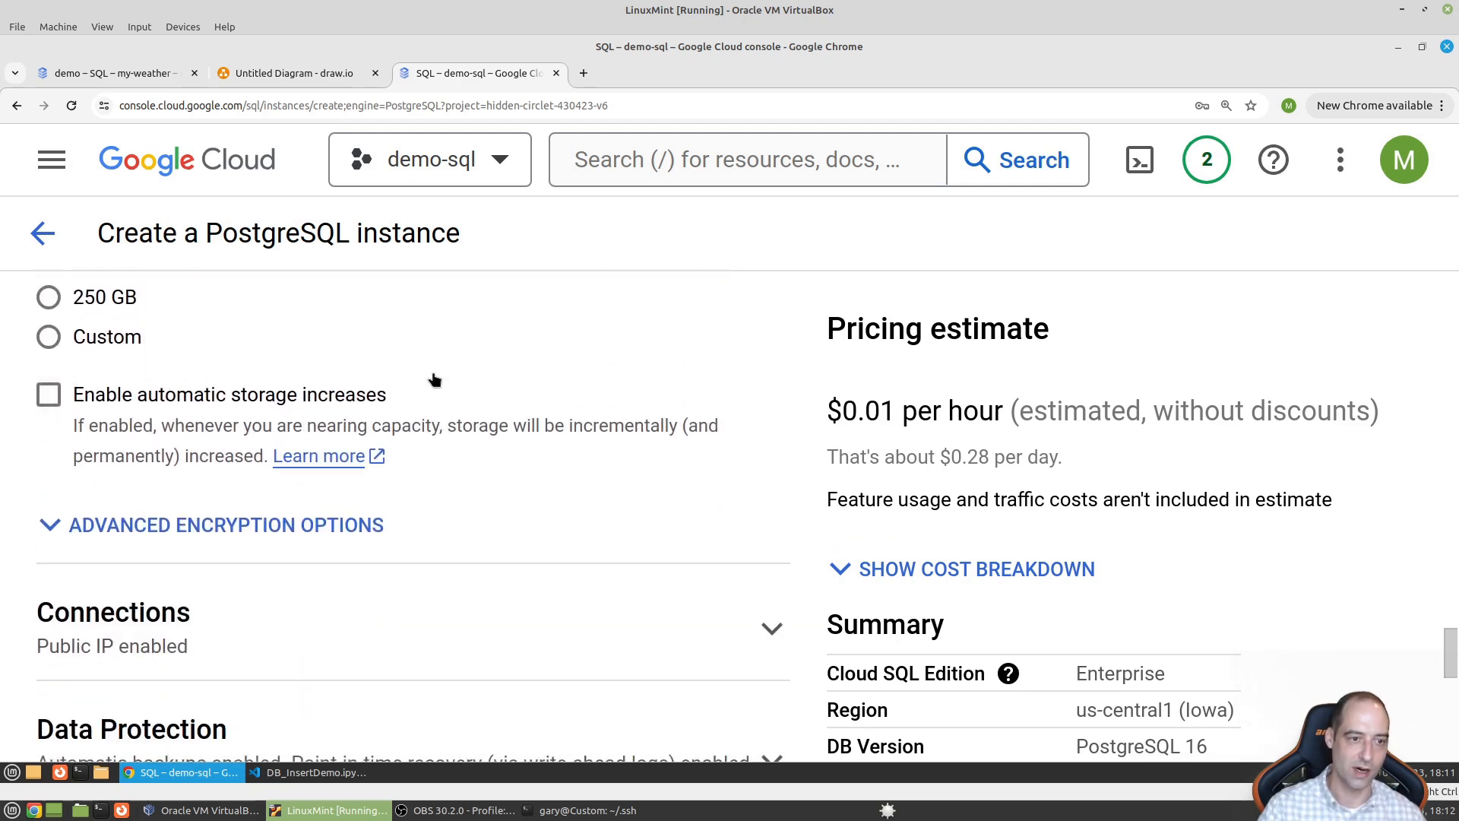
pyautogui.scroll(-3, 521, 489)
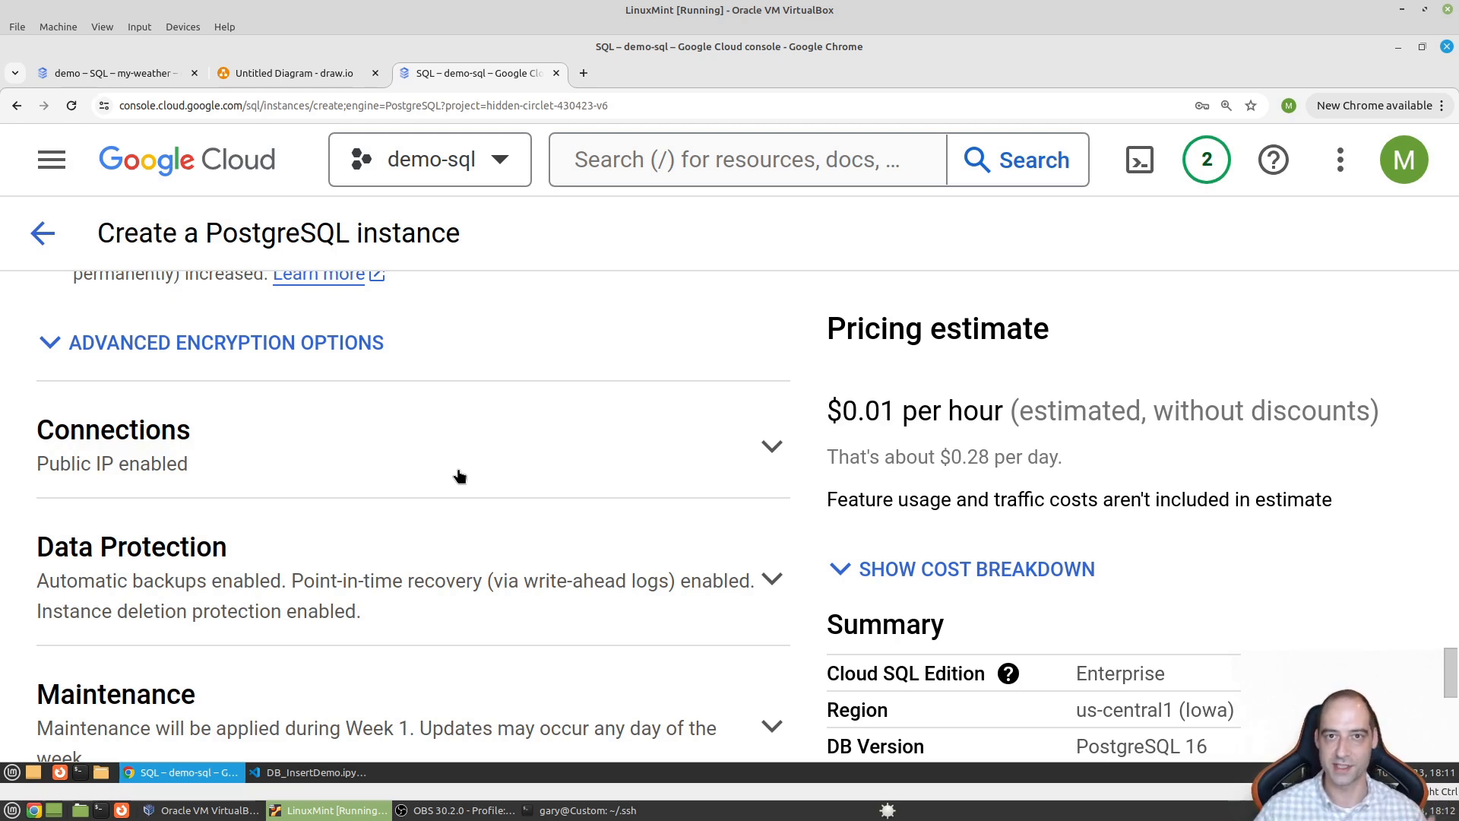
# - Turn off public IP and enable private IP on the default network
pyautogui.click(304, 466)
pyautogui.scroll(-3, 303, 466)
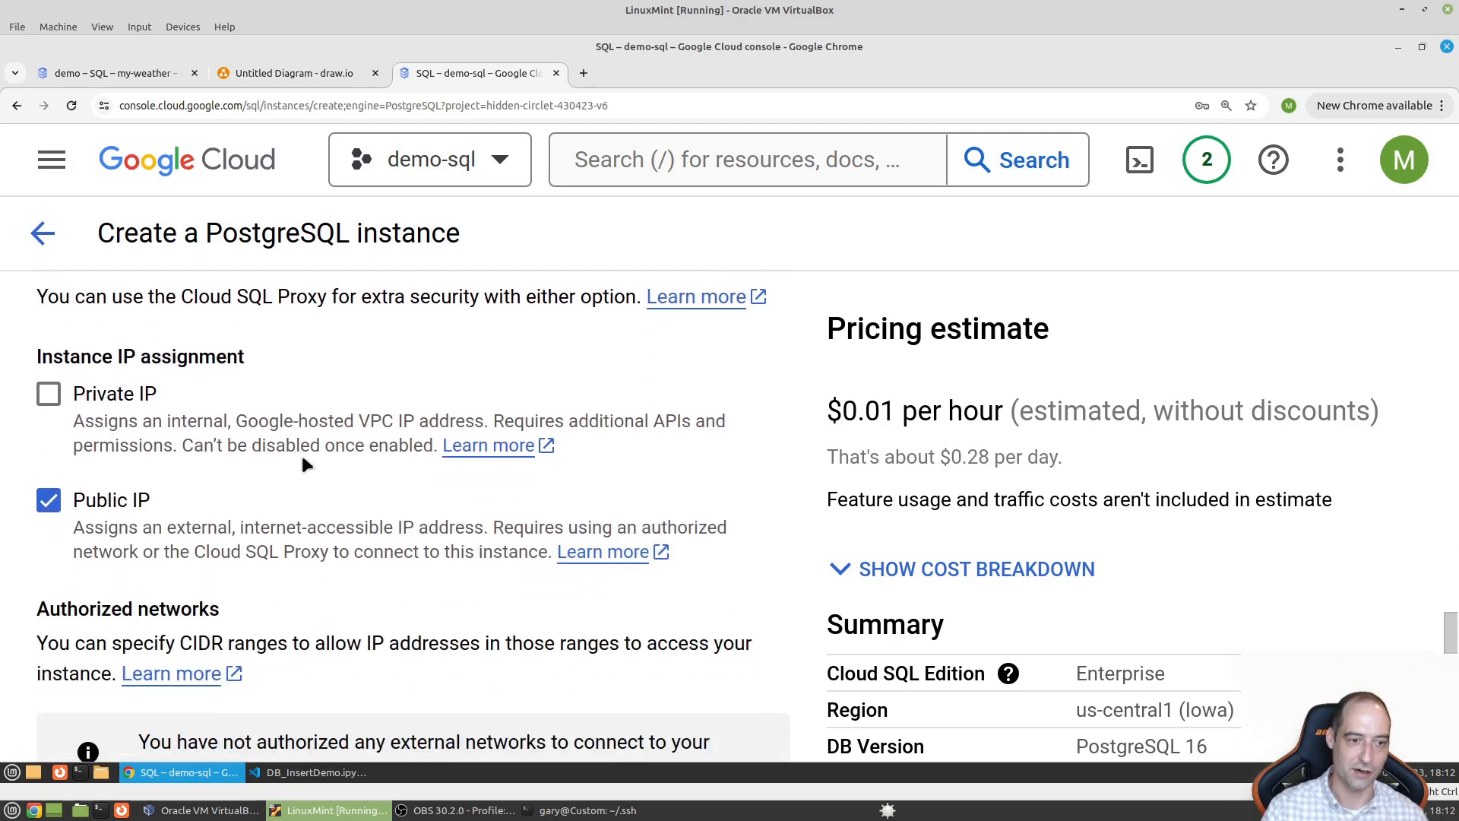
pyautogui.click(50, 494)
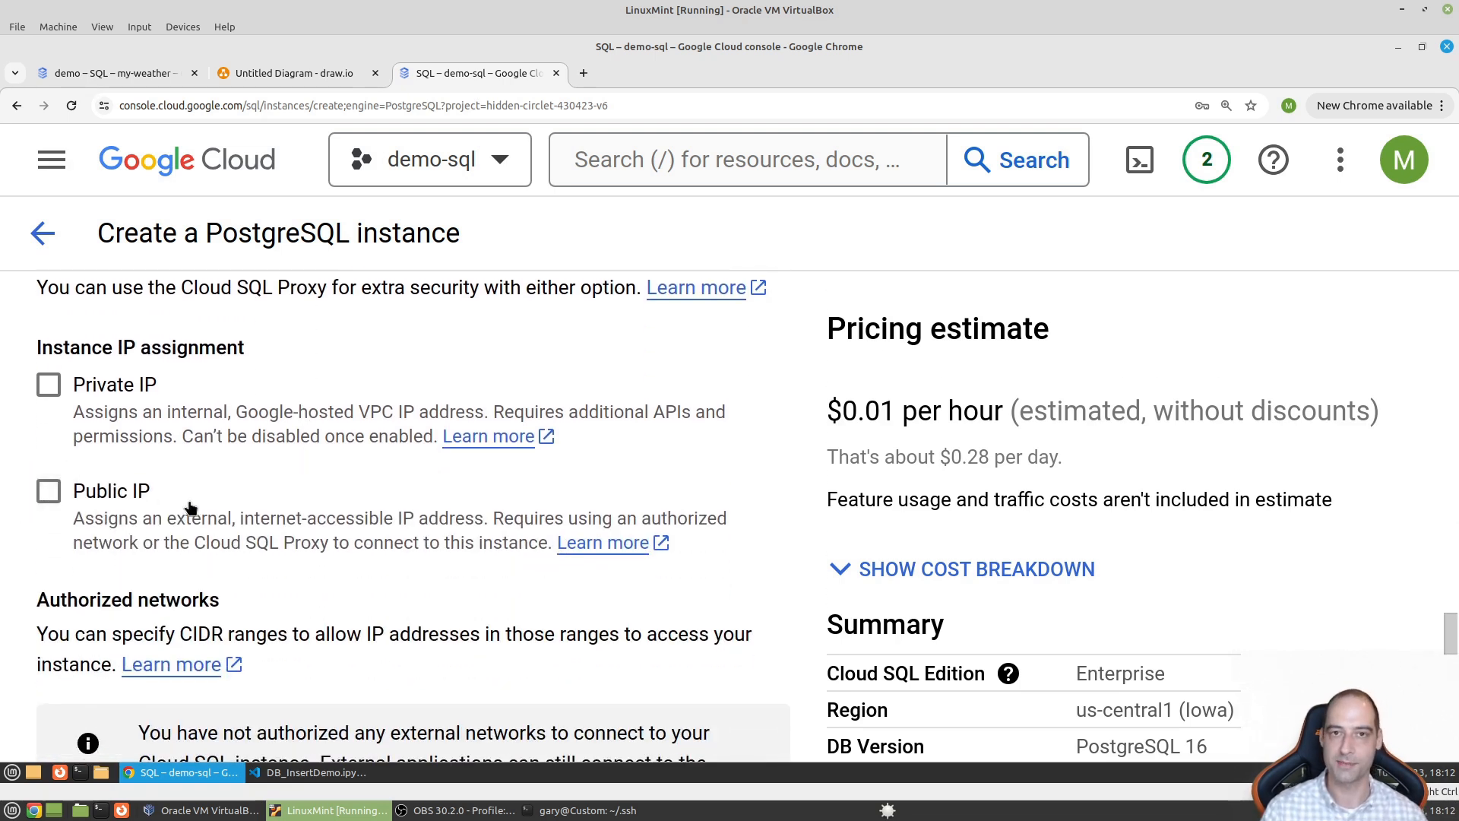
pyautogui.click(74, 391)
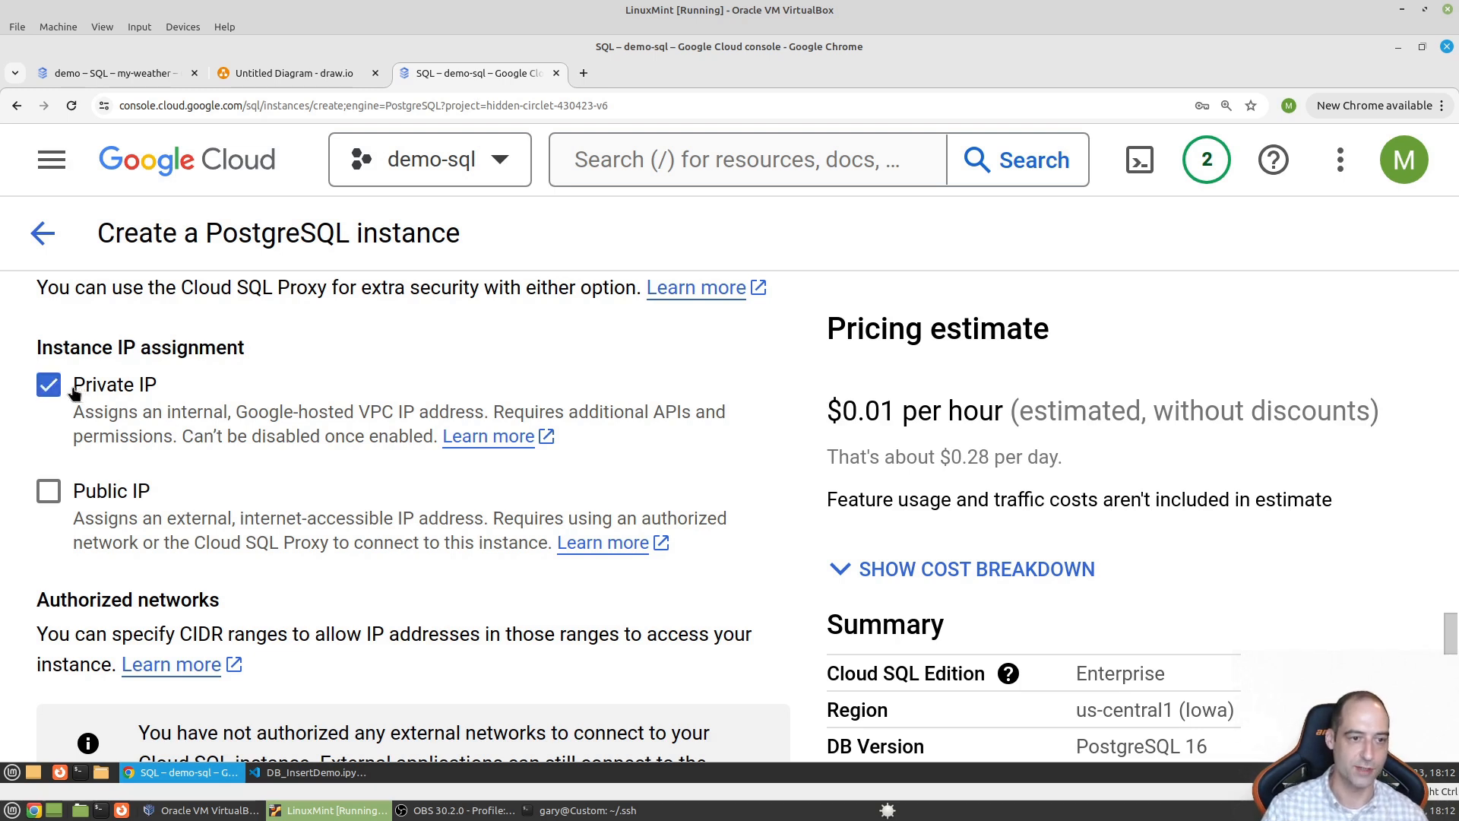
pyautogui.click(243, 600)
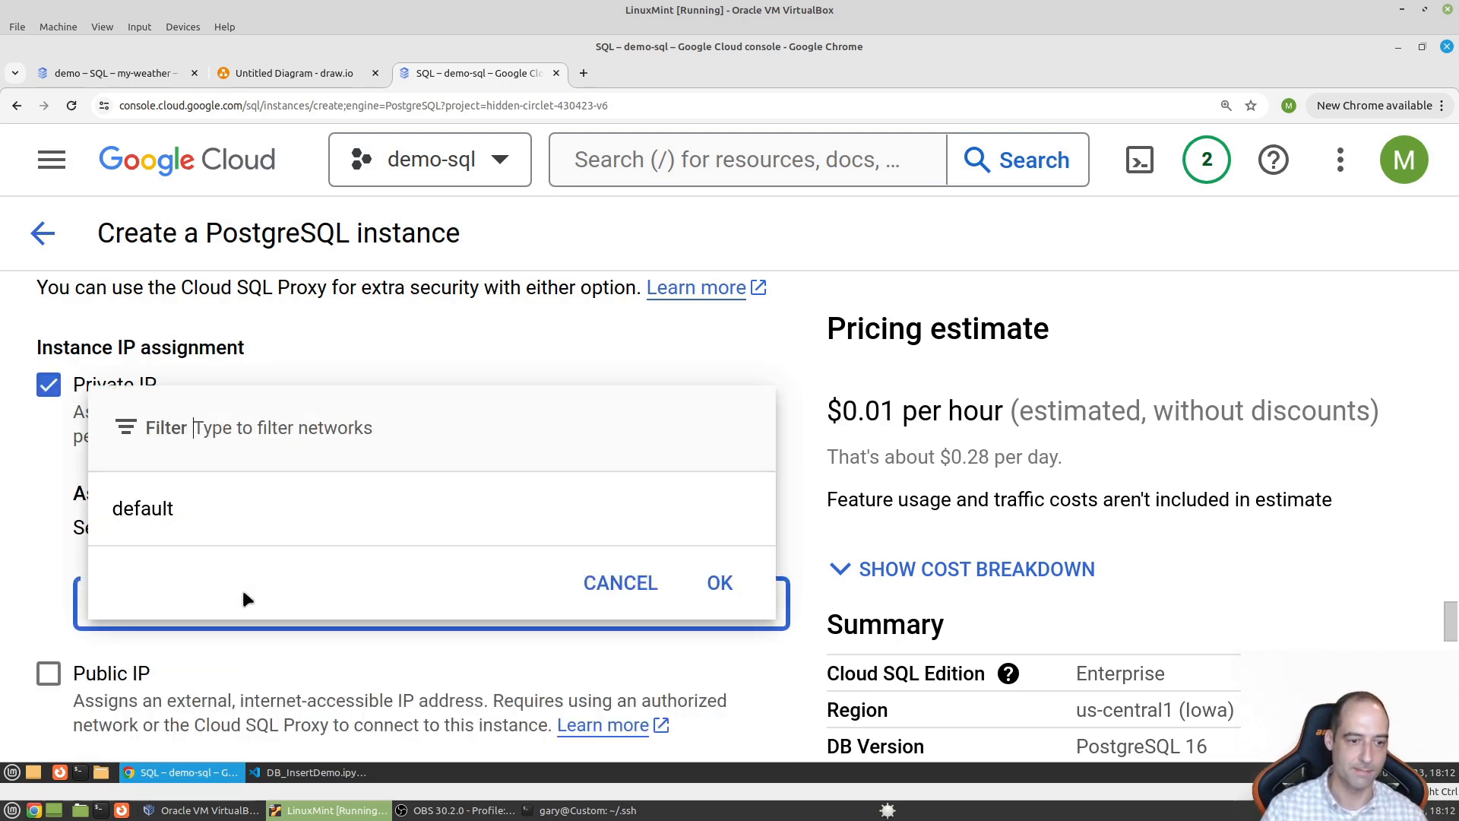
pyautogui.click(246, 504)
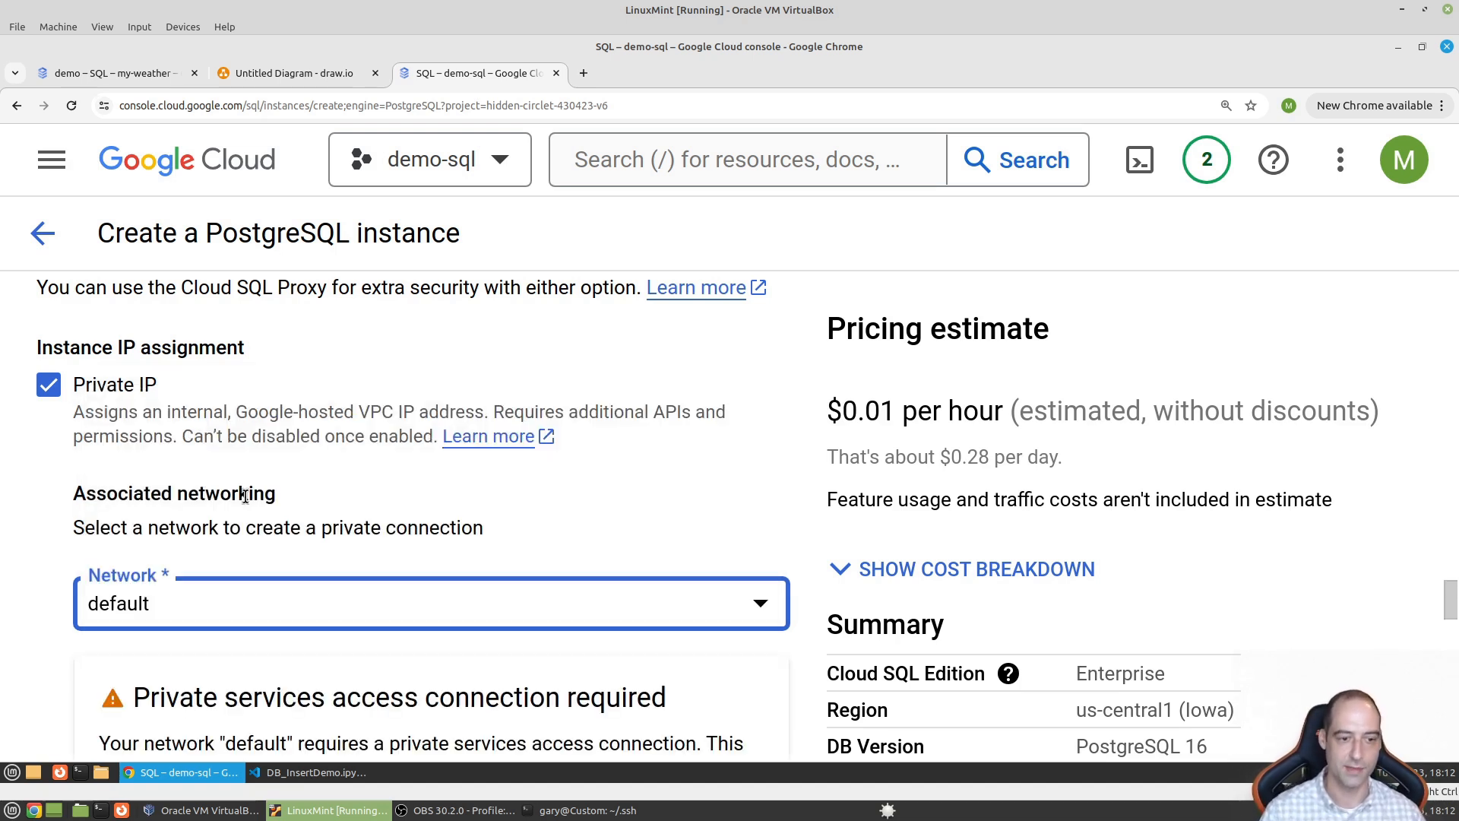
pyautogui.scroll(-3, 244, 495)
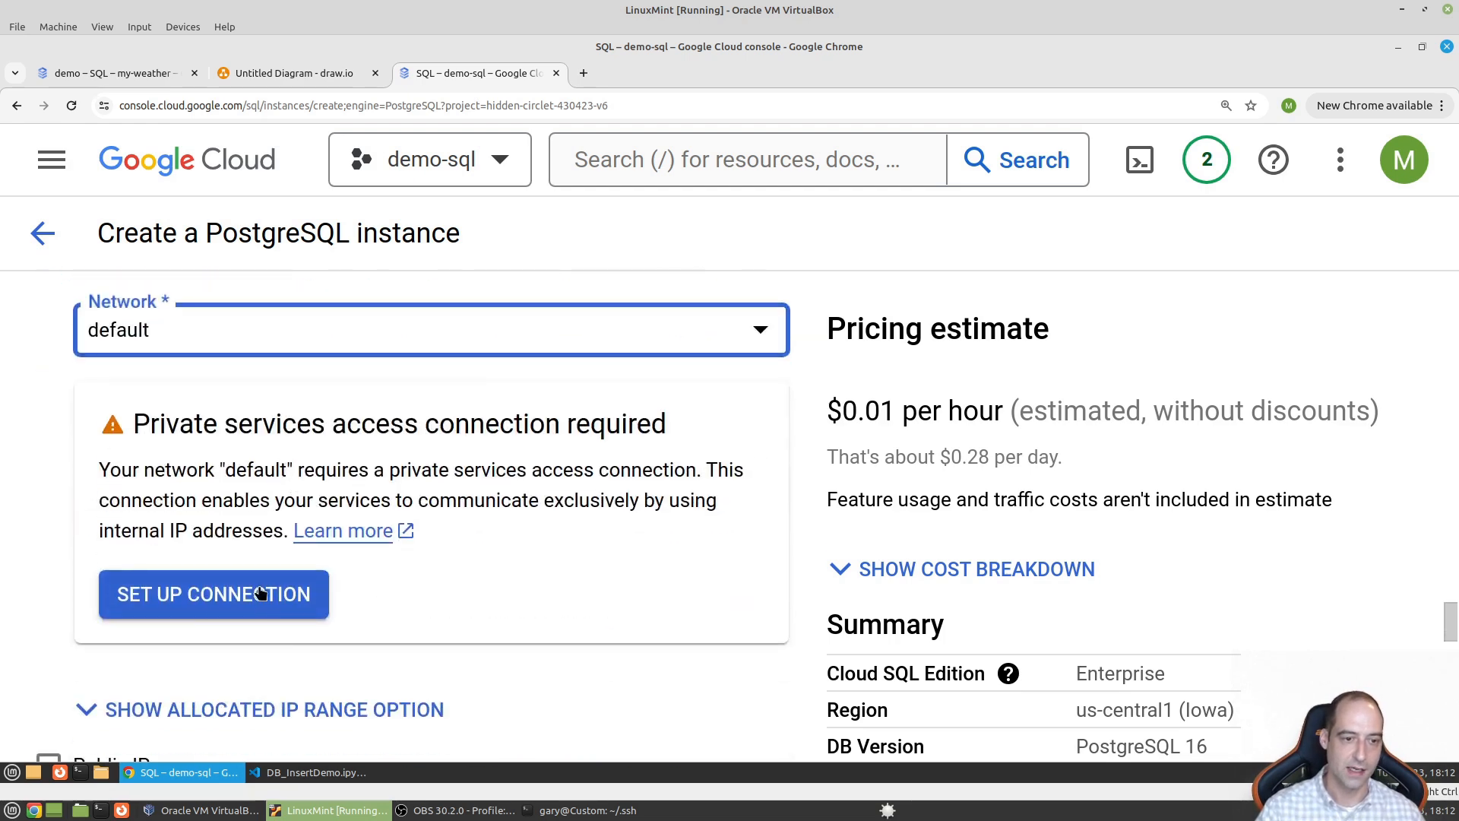
# - Start private services access setup for the default network and enable the Service Networking API
pyautogui.click(268, 602)
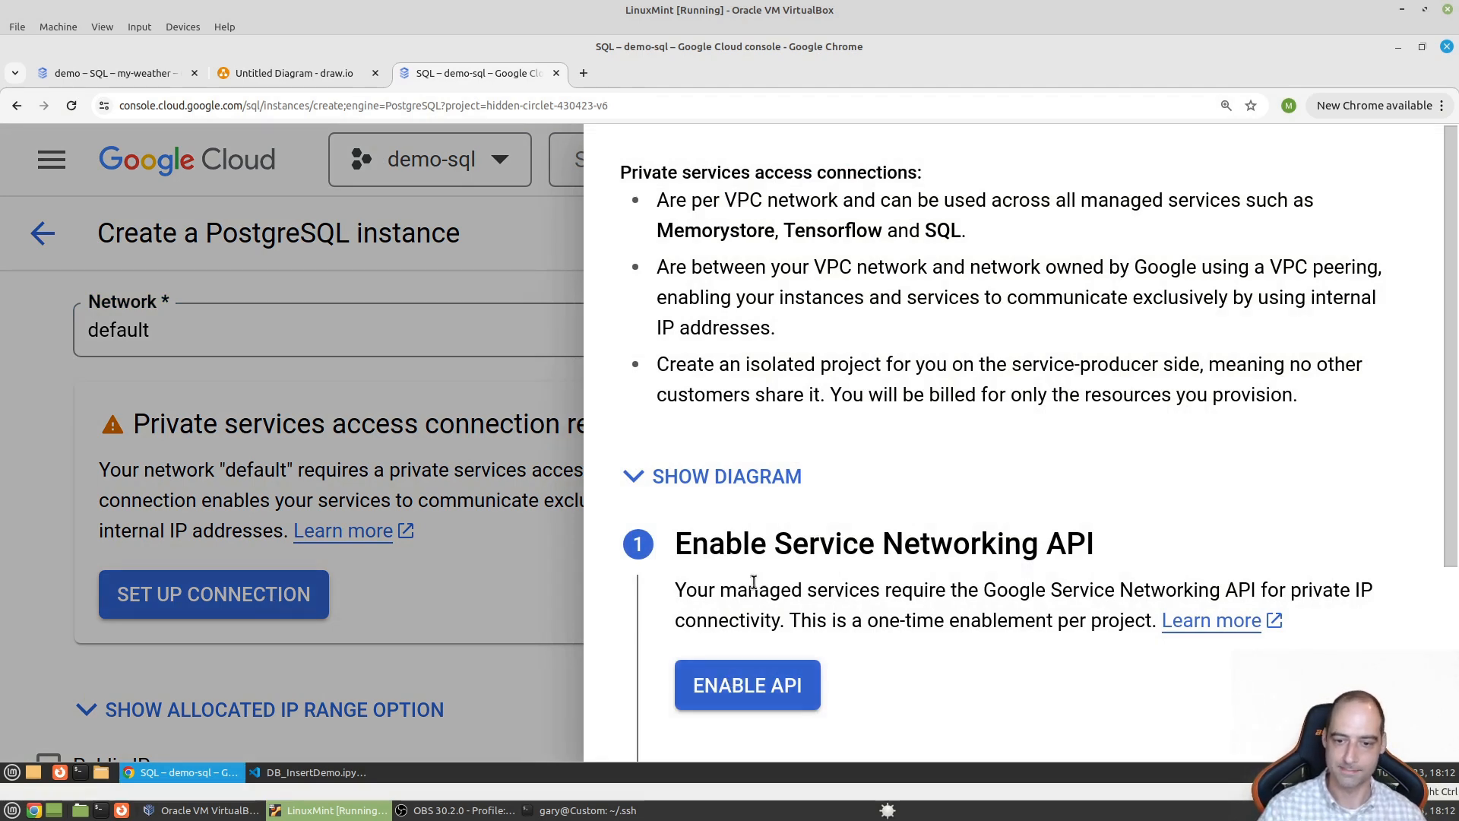
pyautogui.scroll(-3, 748, 521)
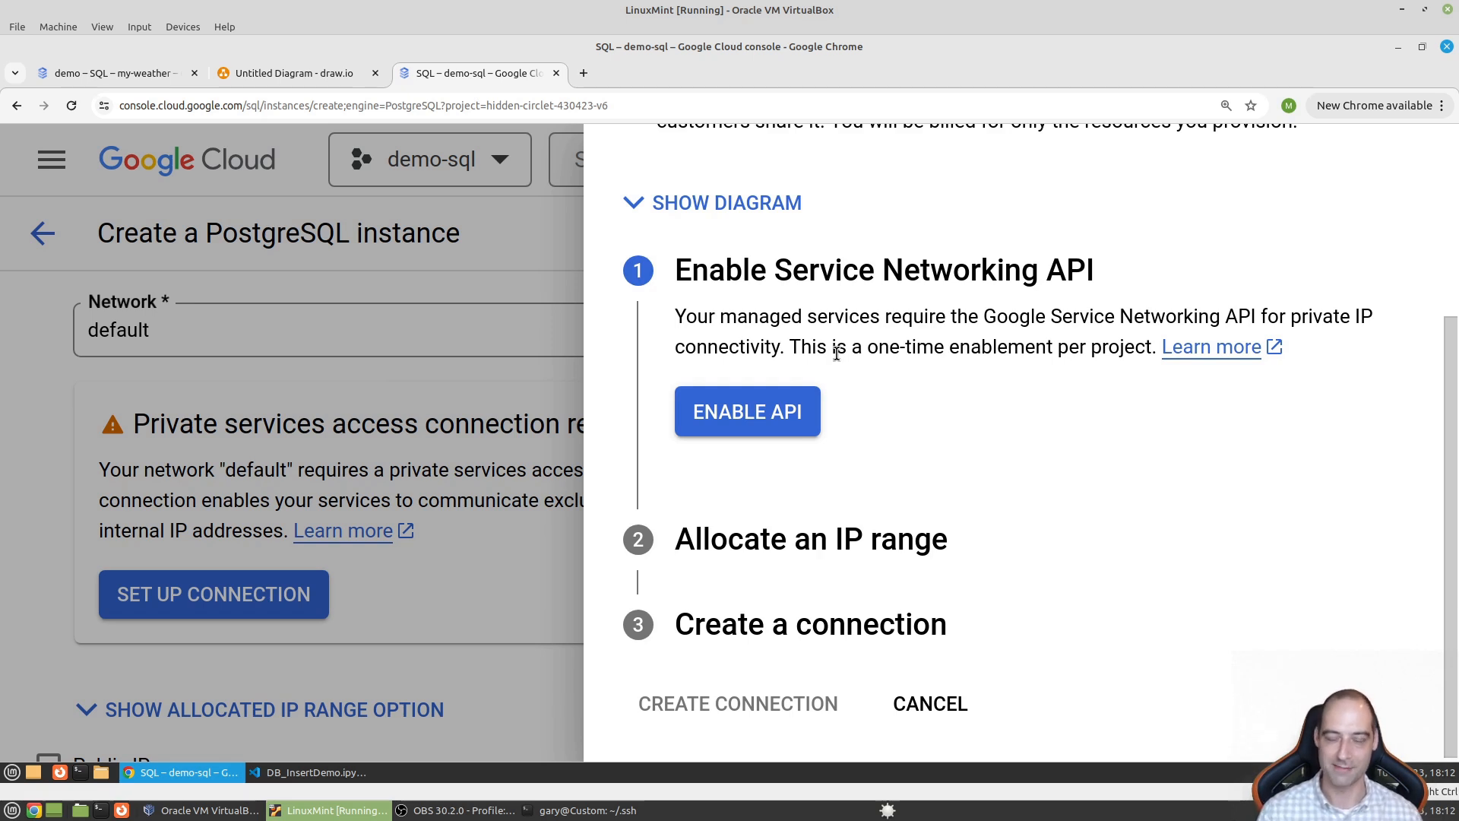
pyautogui.click(788, 419)
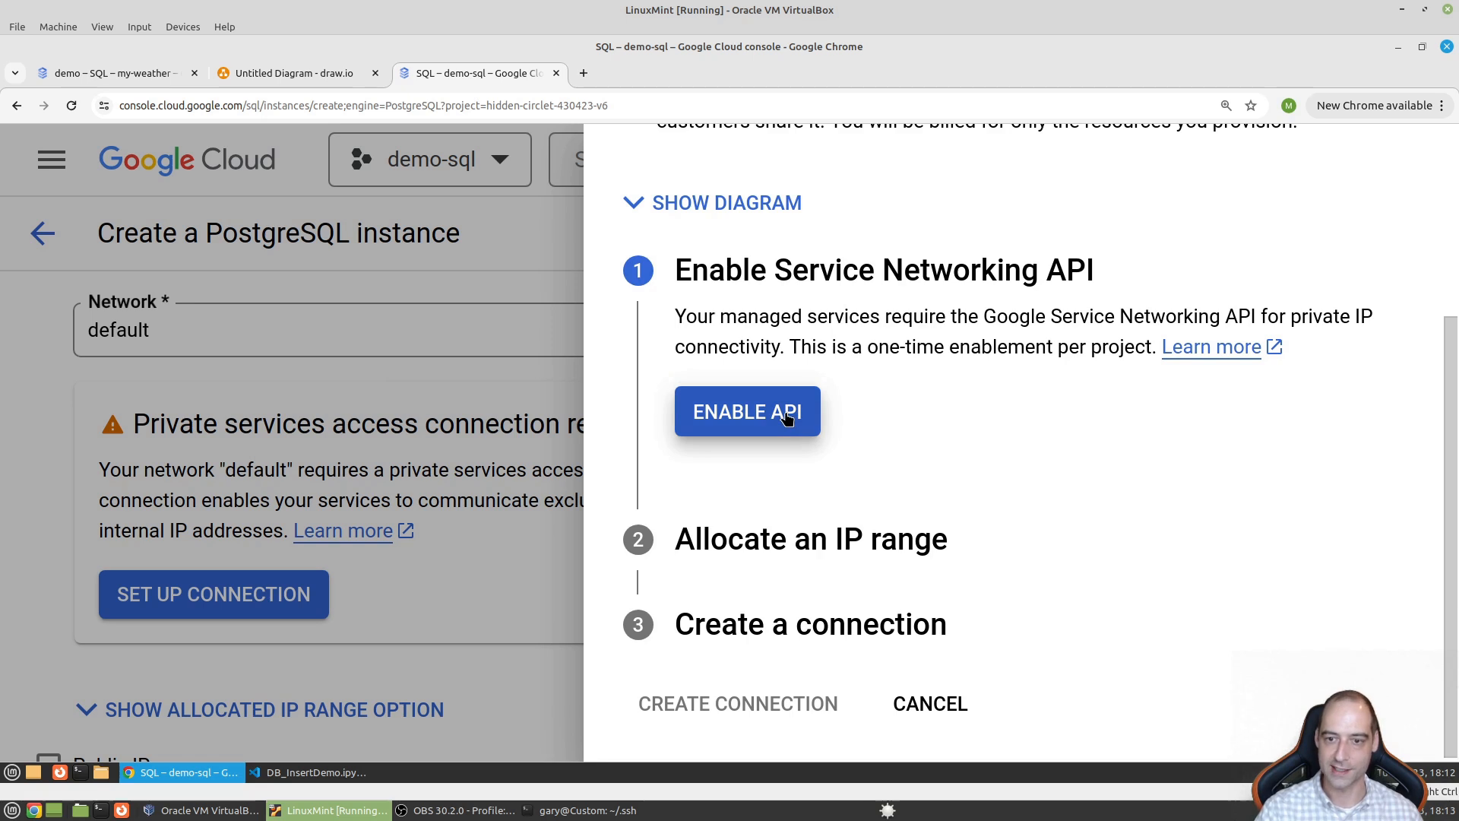
pyautogui.click(788, 419)
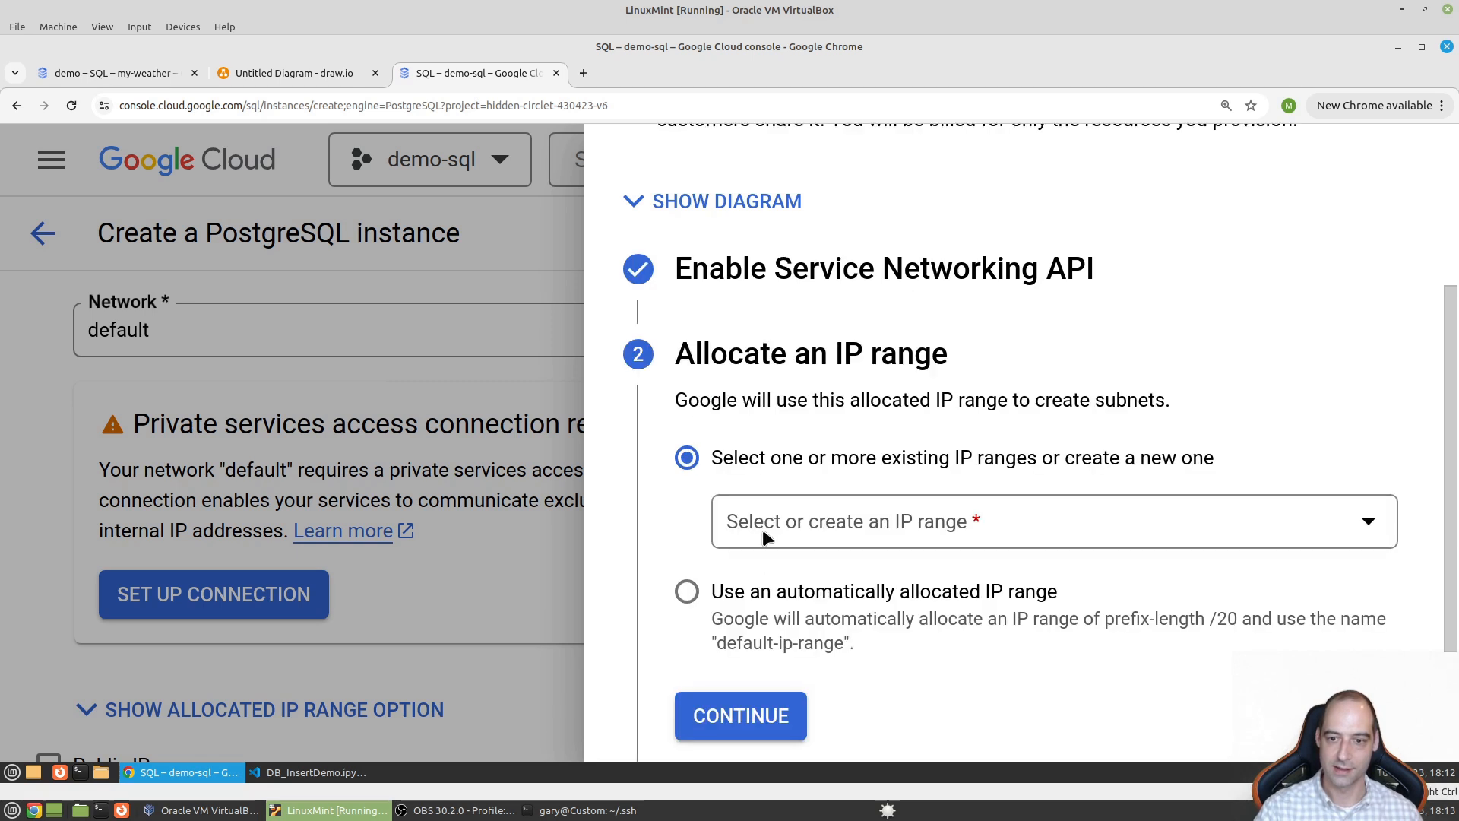
# - Use an automatically allocated IP range and create the private services connection
pyautogui.click(941, 498)
pyautogui.click(935, 428)
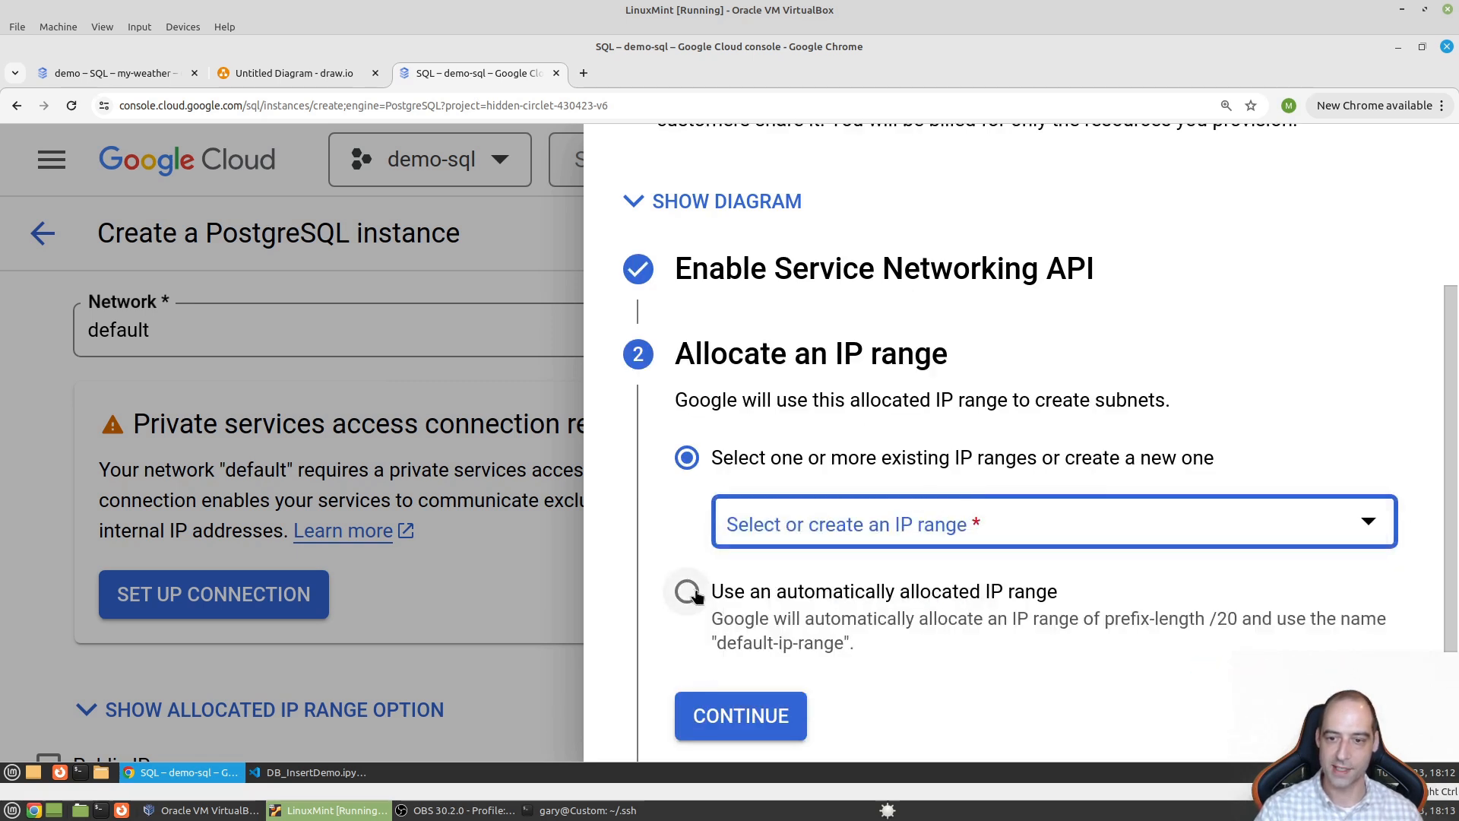
pyautogui.click(684, 590)
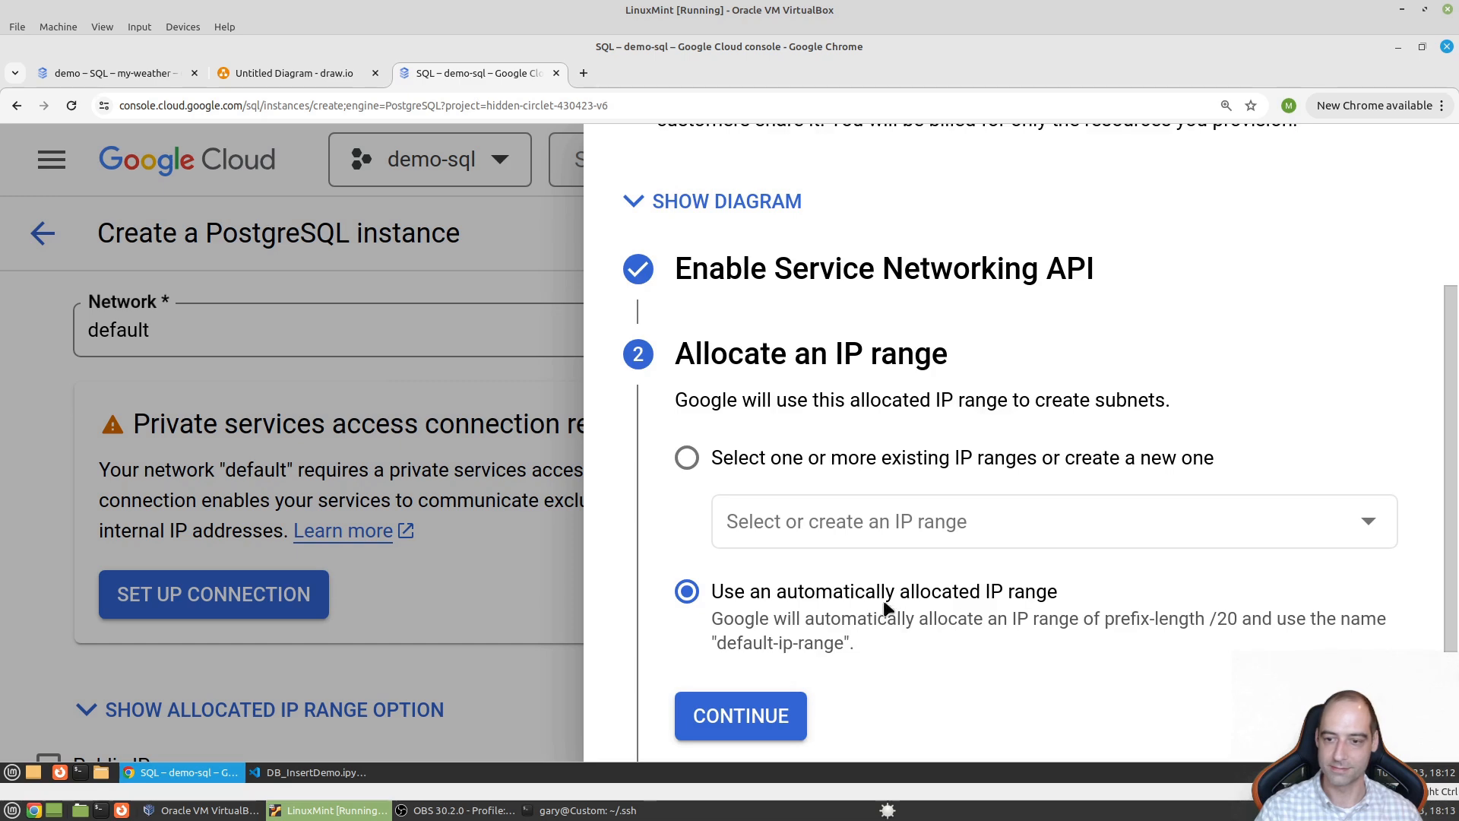
pyautogui.scroll(-3, 787, 655)
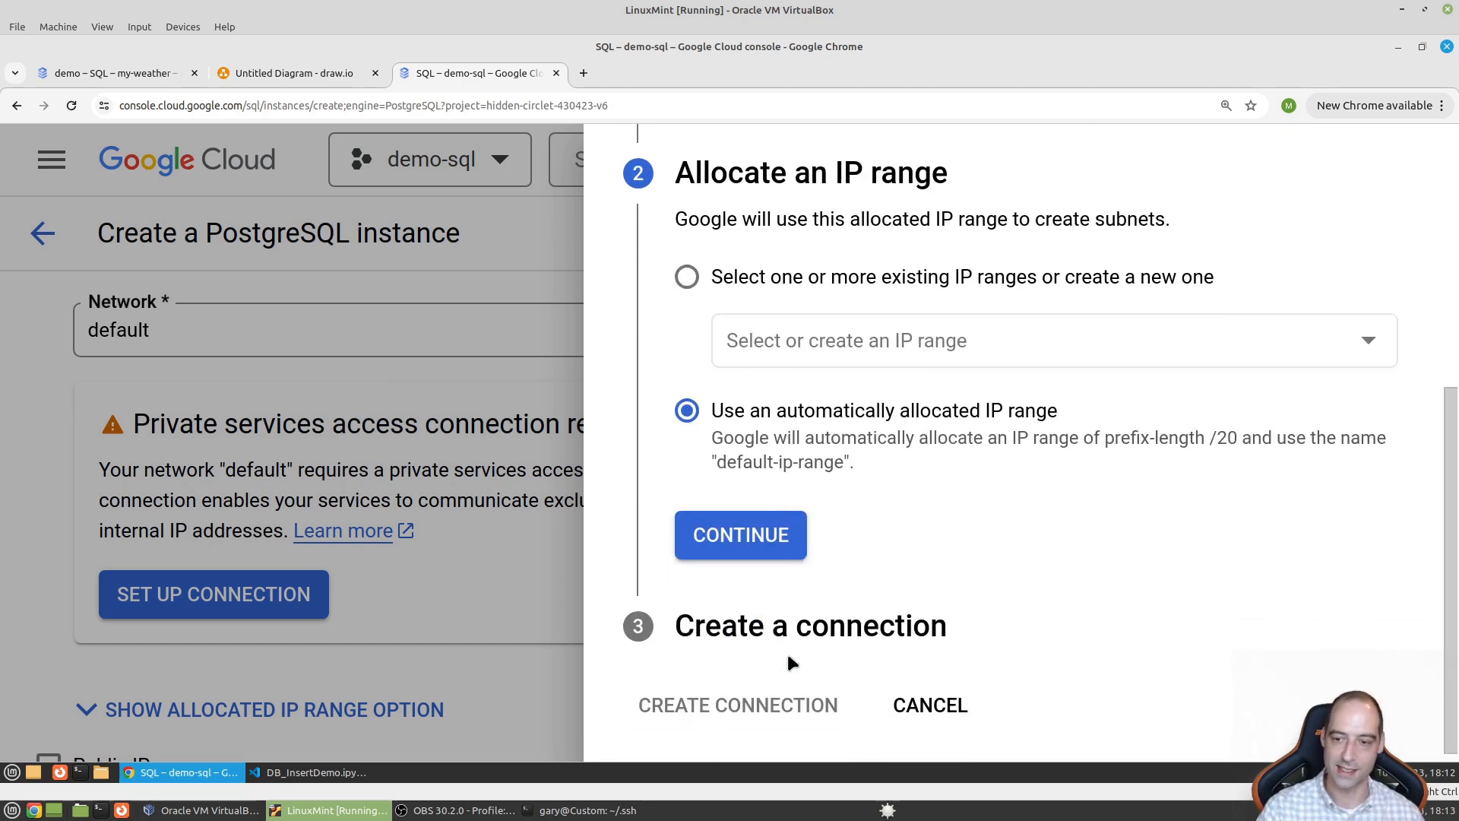
pyautogui.click(750, 546)
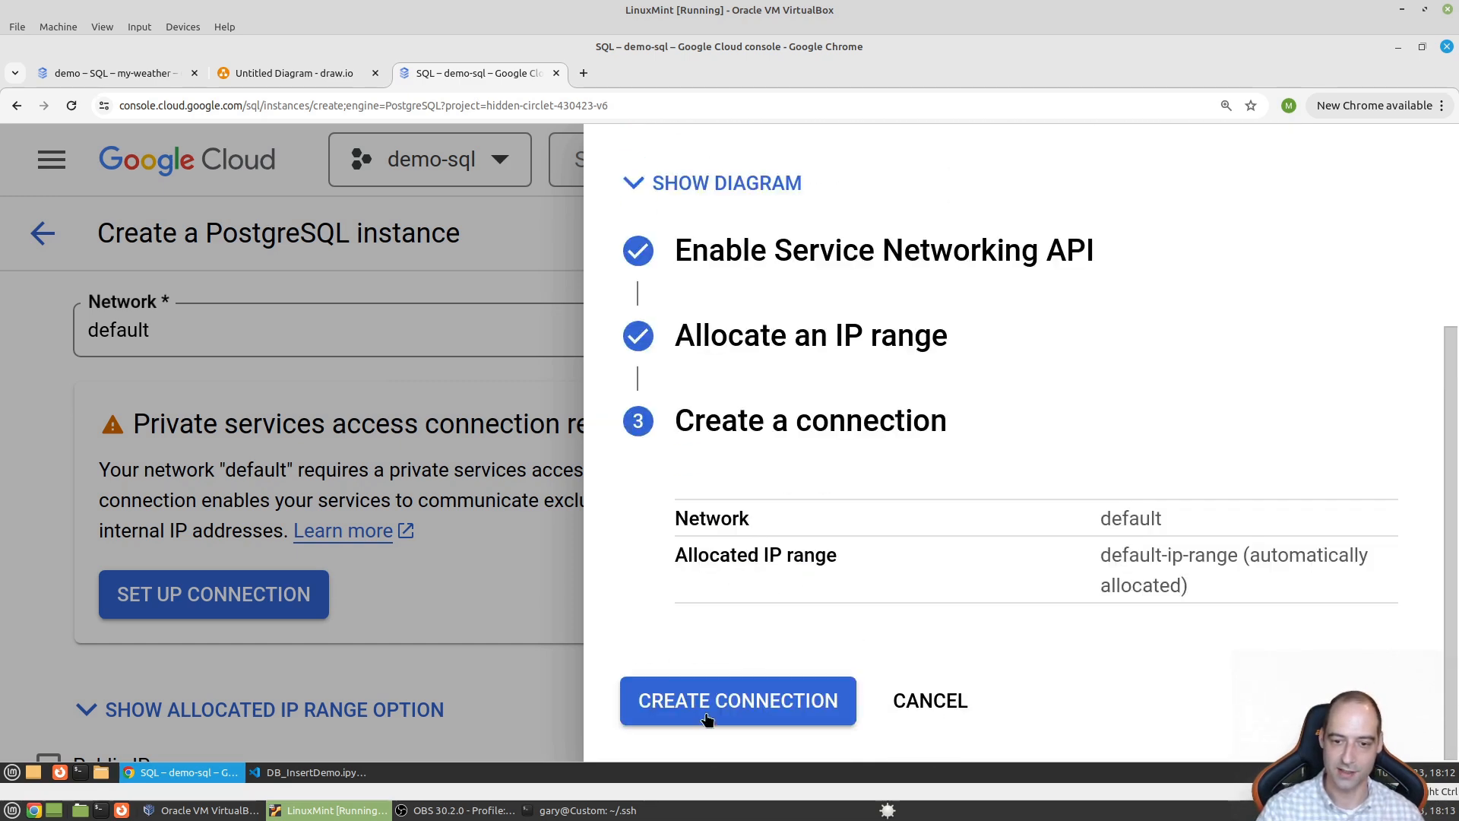
pyautogui.click(743, 707)
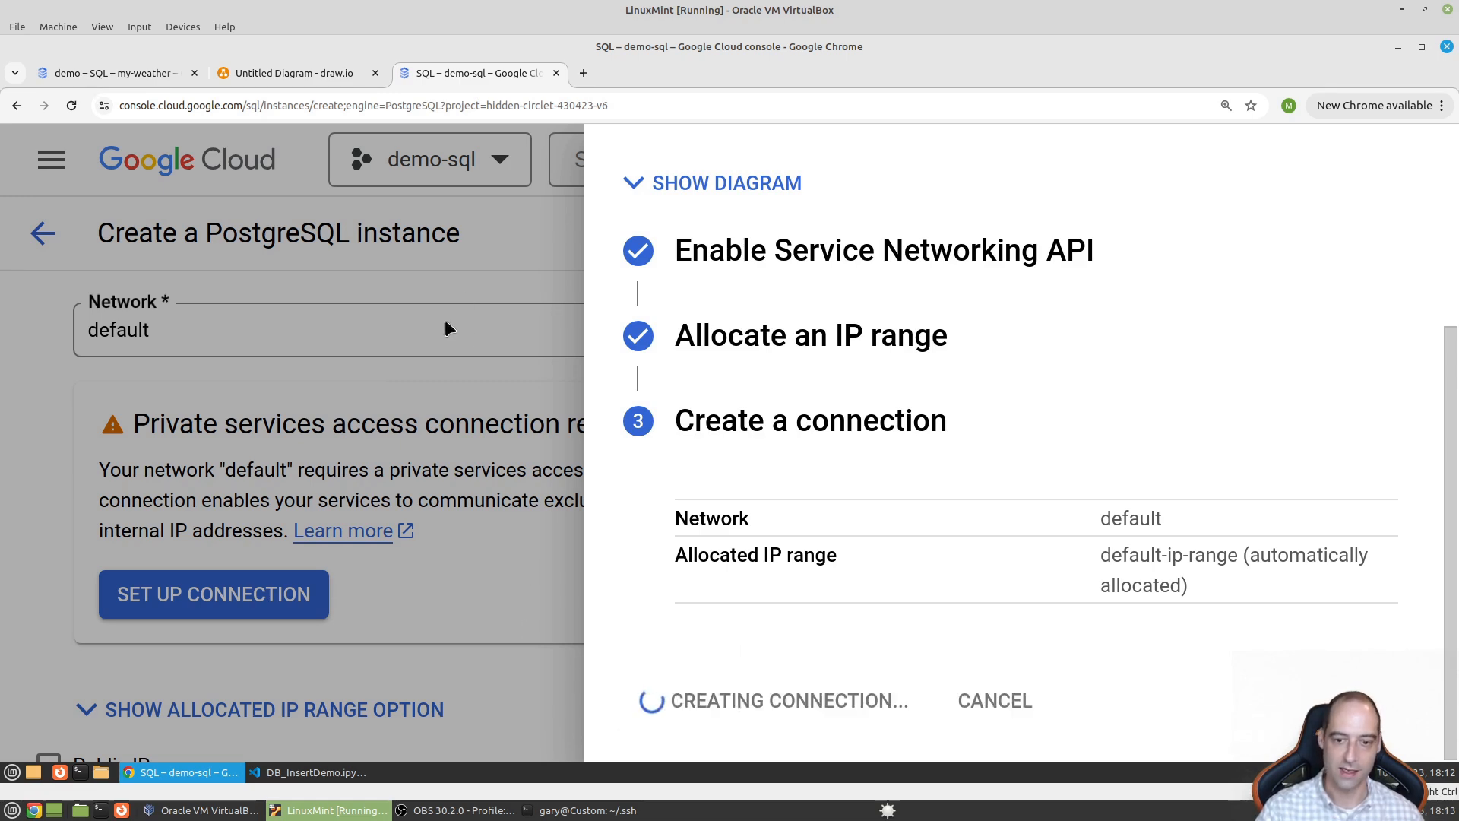
# - In the VPC diagram, nudge the Project container slightly and change its label to 'Demo'
pyautogui.click(272, 71)
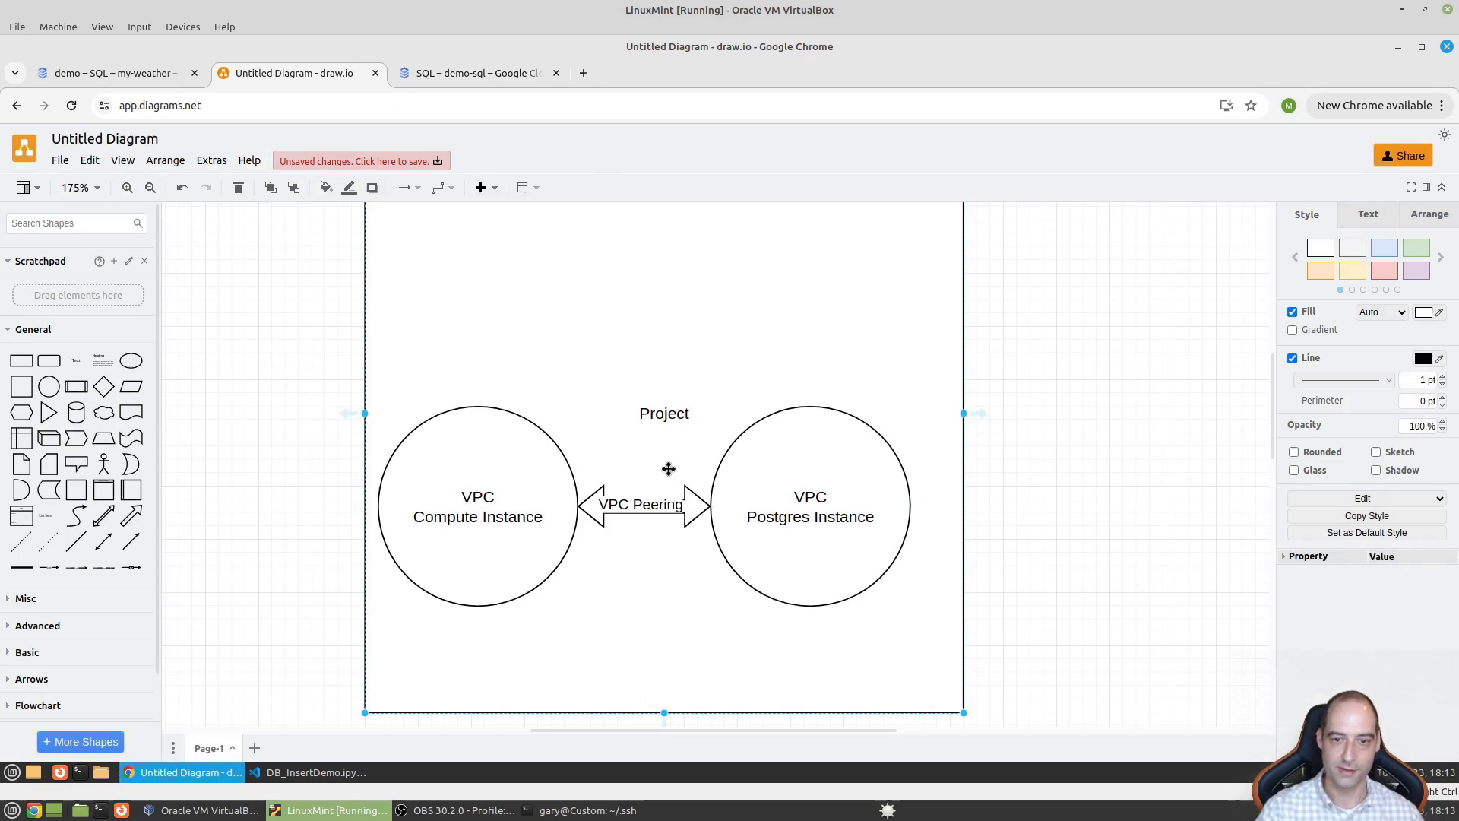
pyautogui.moveTo(664, 416)
pyautogui.mouseDown()
pyautogui.moveTo(637, 389)
pyautogui.moveTo(723, 426)
pyautogui.moveTo(651, 403)
pyautogui.mouseUp()
pyautogui.doubleClick(650, 400)
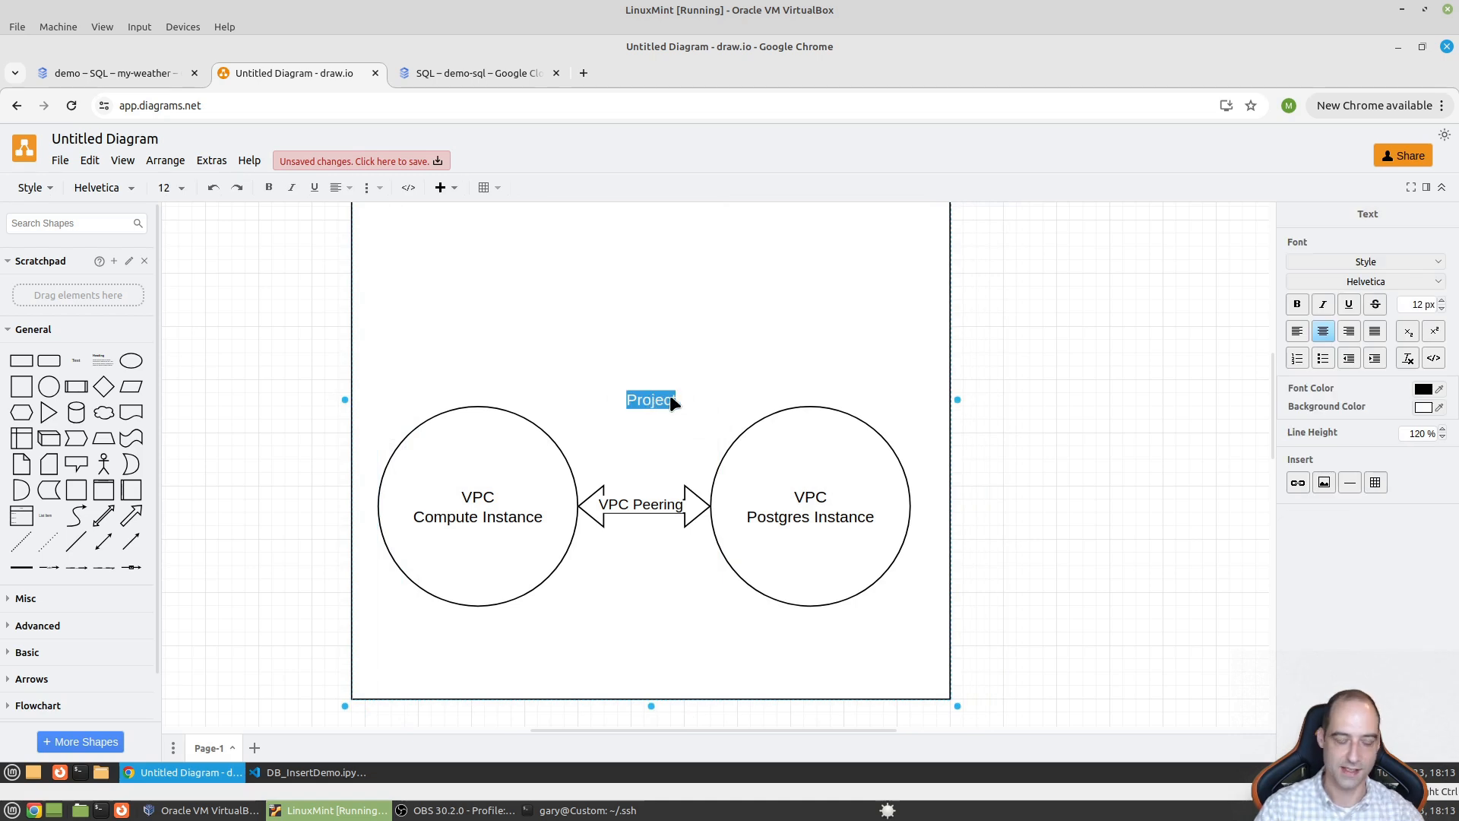
pyautogui.write('Demo')
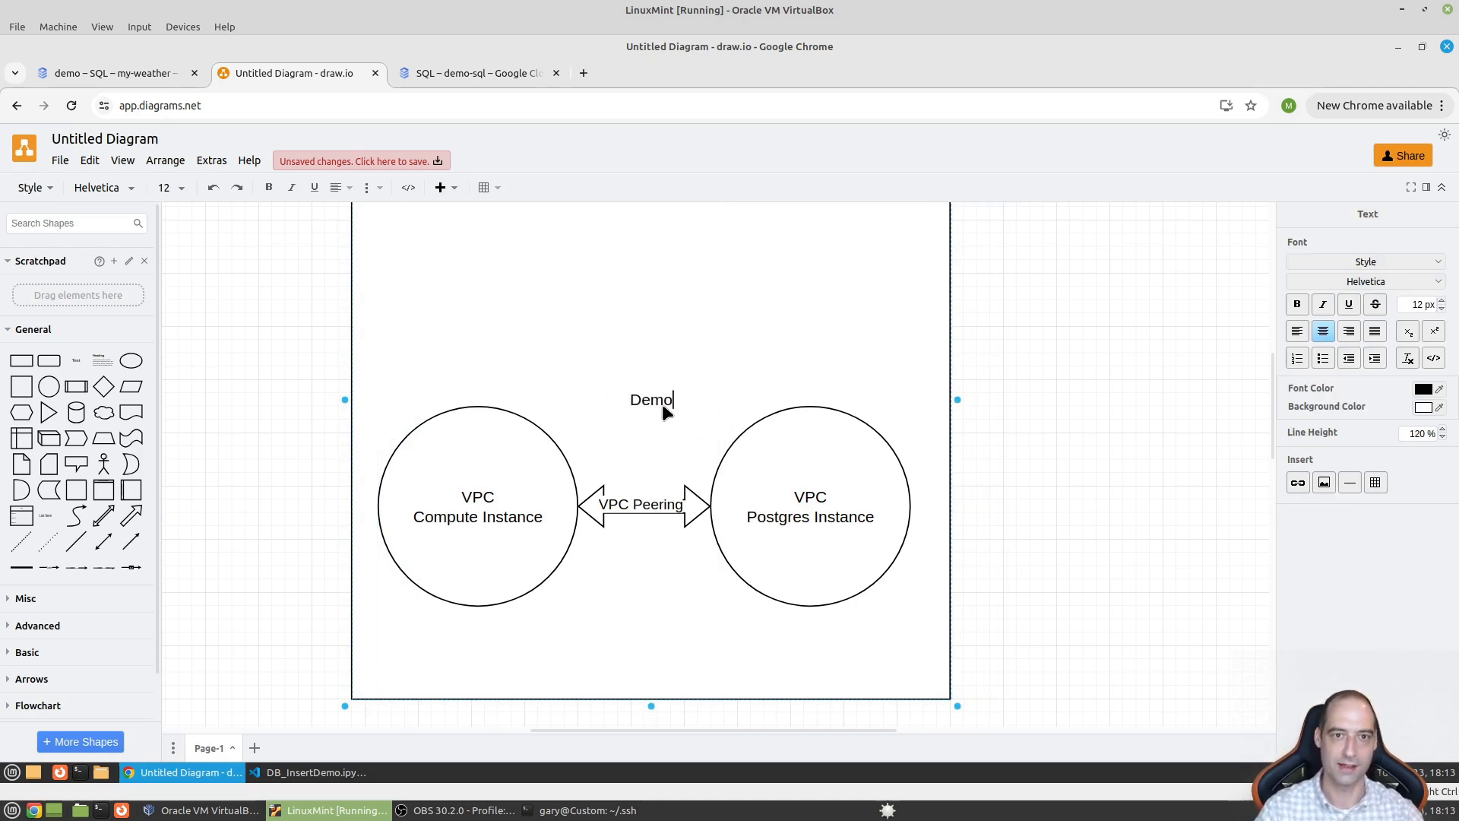
pyautogui.click(497, 508)
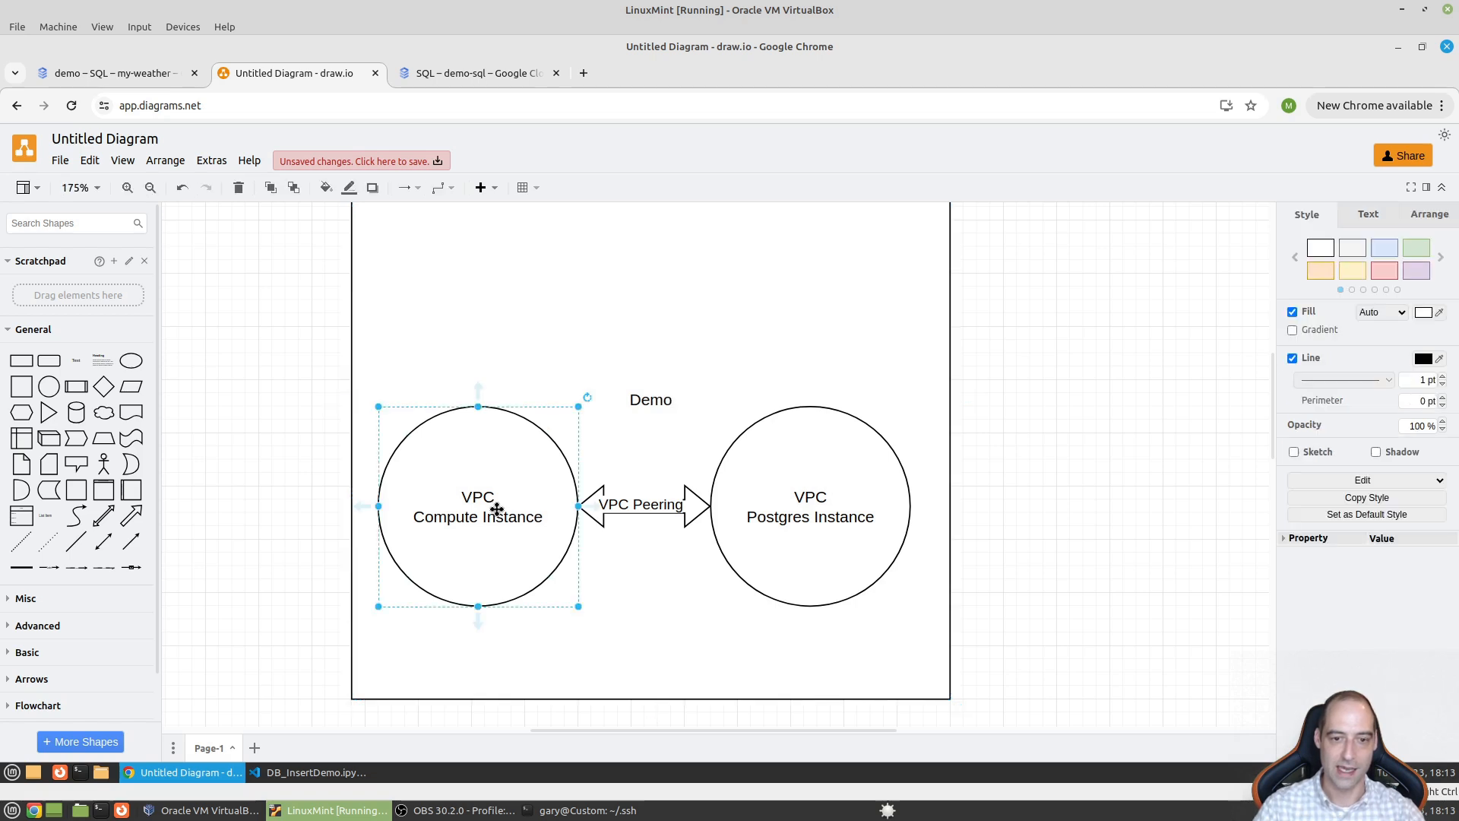
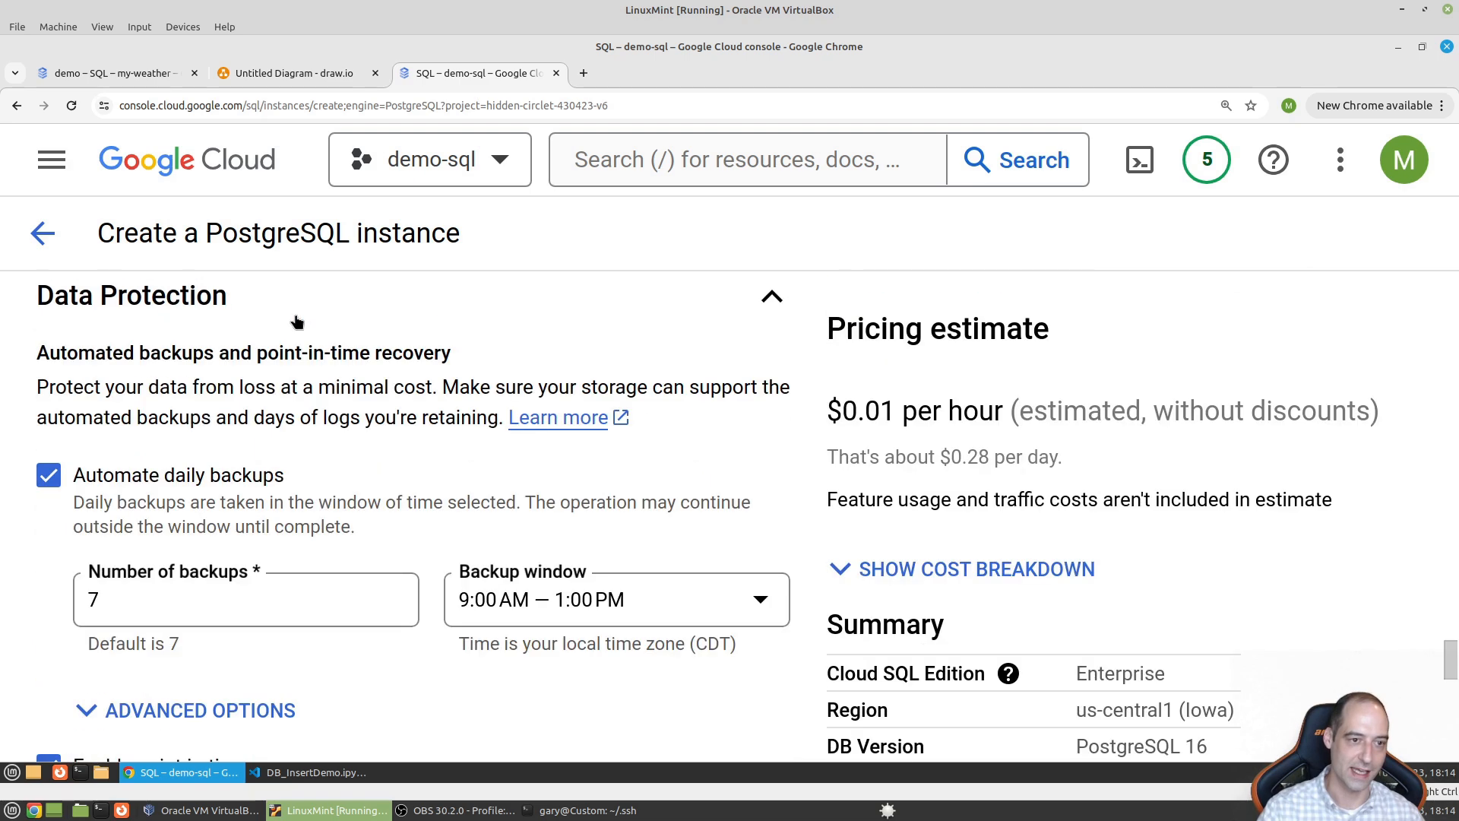
# - Turn off automated daily backups and deletion protection for the PostgreSQL instance
pyautogui.click(60, 484)
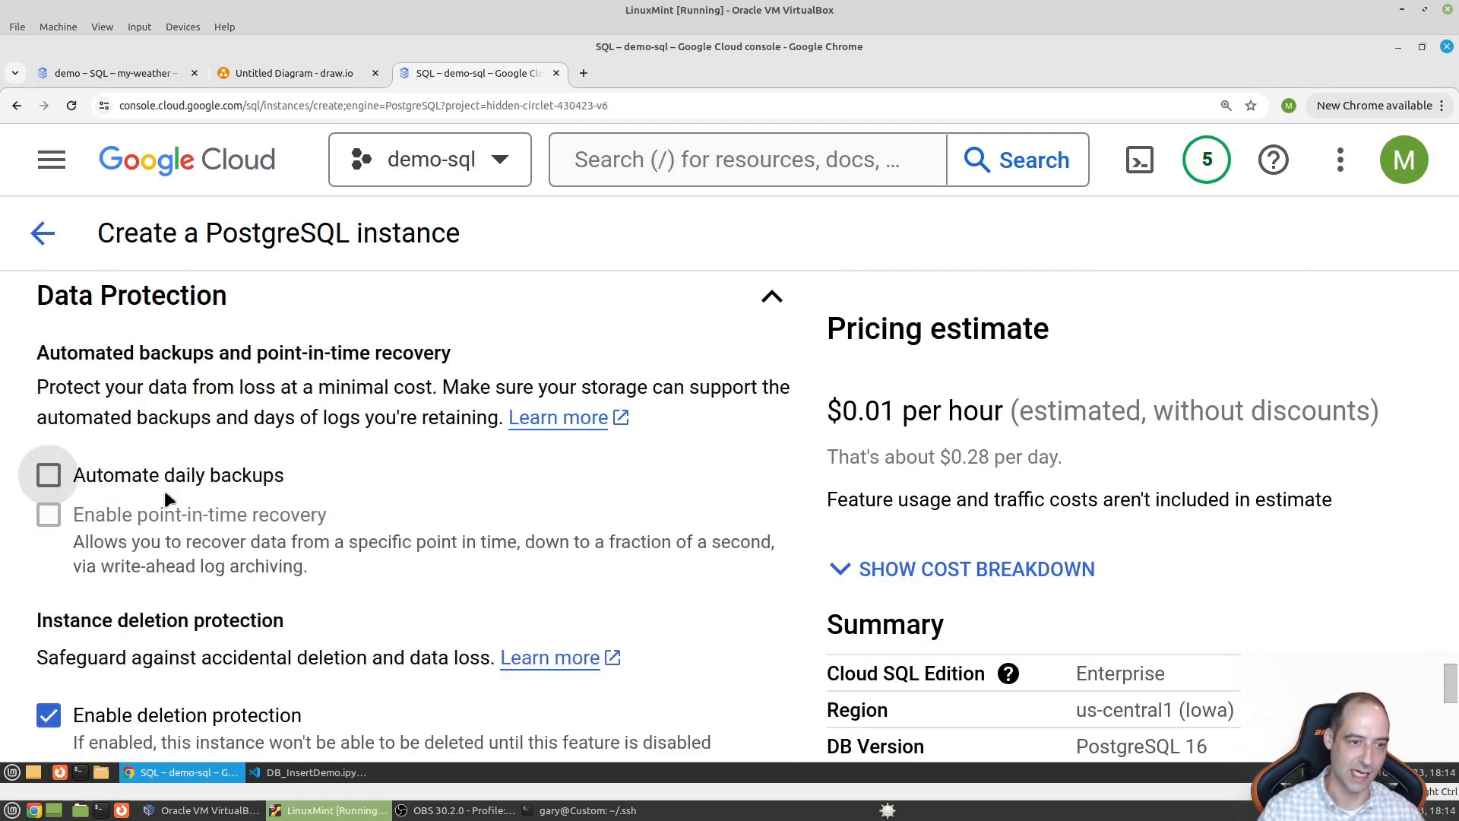
pyautogui.scroll(-3, 166, 491)
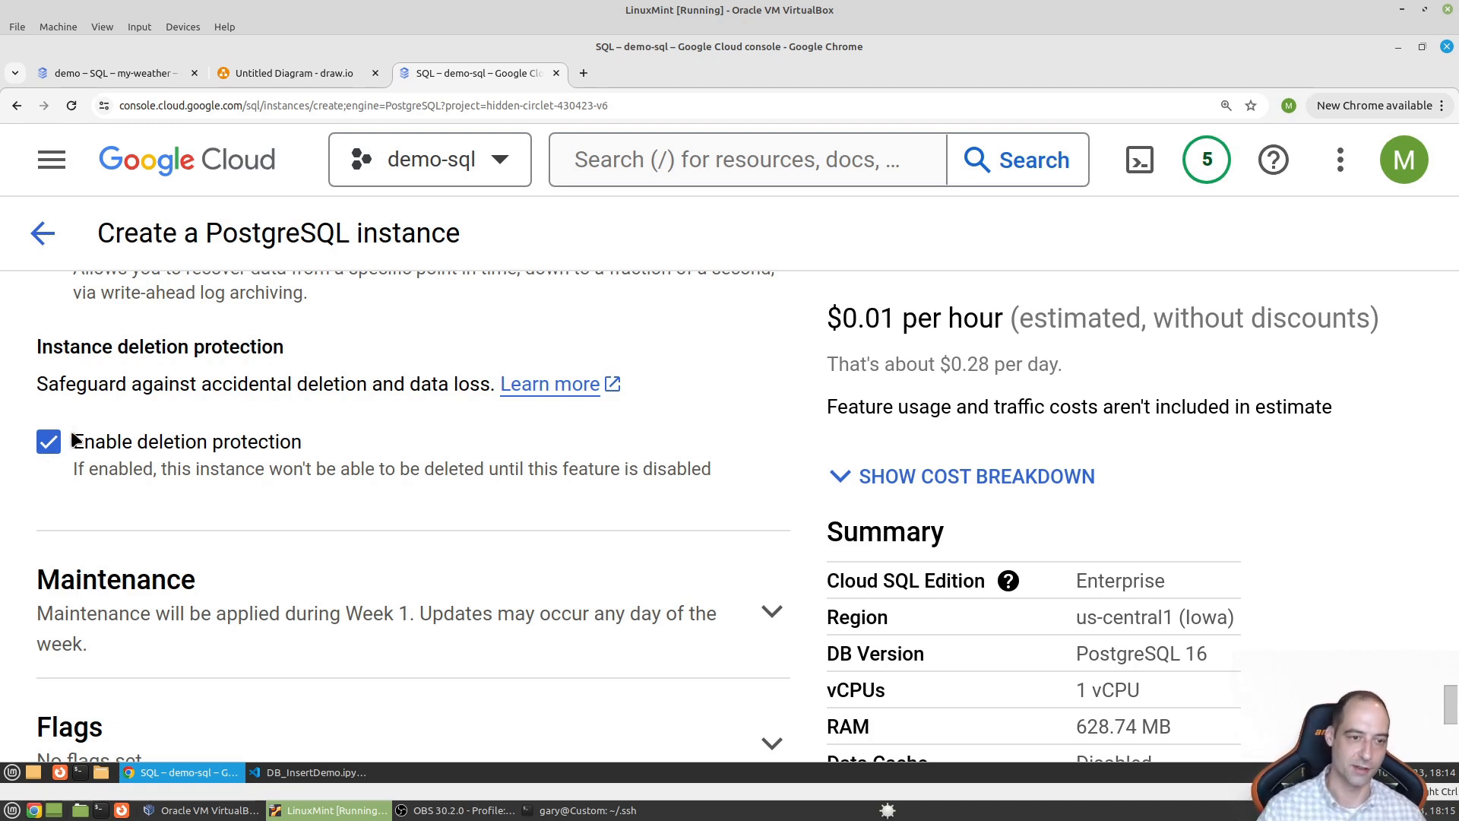
pyautogui.click(48, 444)
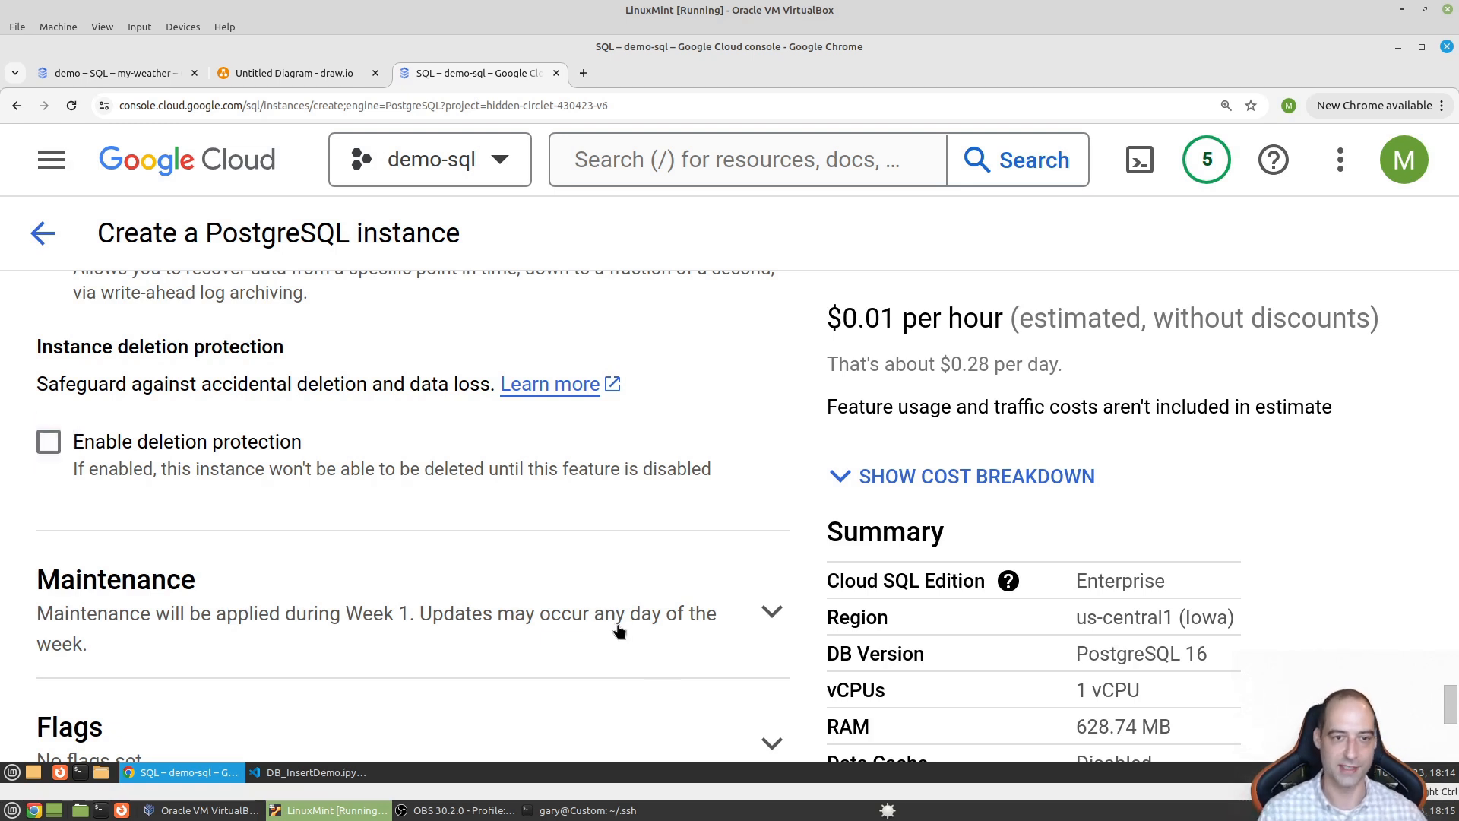
pyautogui.scroll(-3, 557, 636)
# - Expand the Maintenance, Flags and Query insights sections, then create the 'demo' instance
pyautogui.click(221, 351)
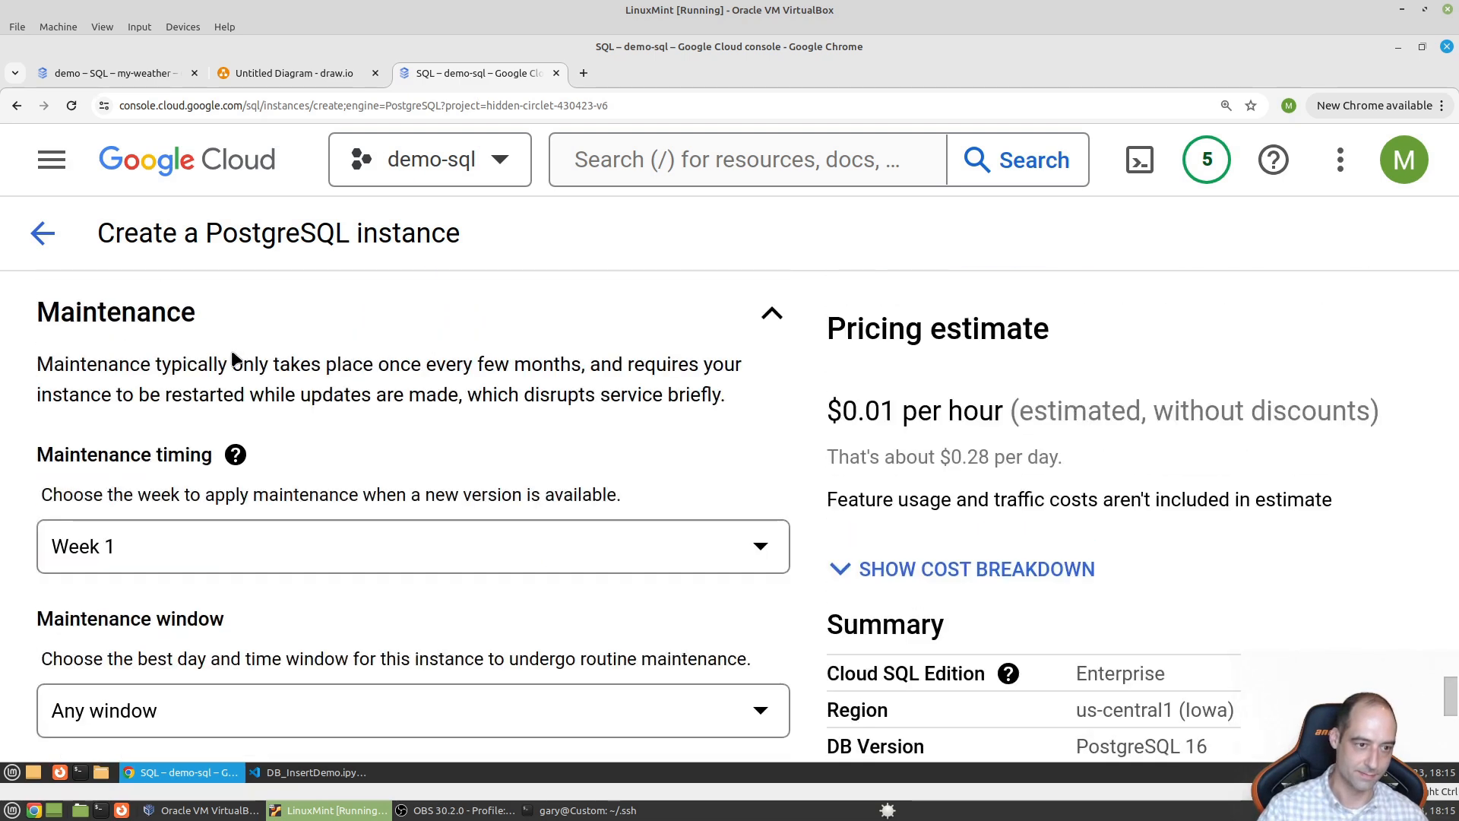
pyautogui.scroll(-3, 361, 366)
pyautogui.scroll(-2, 270, 522)
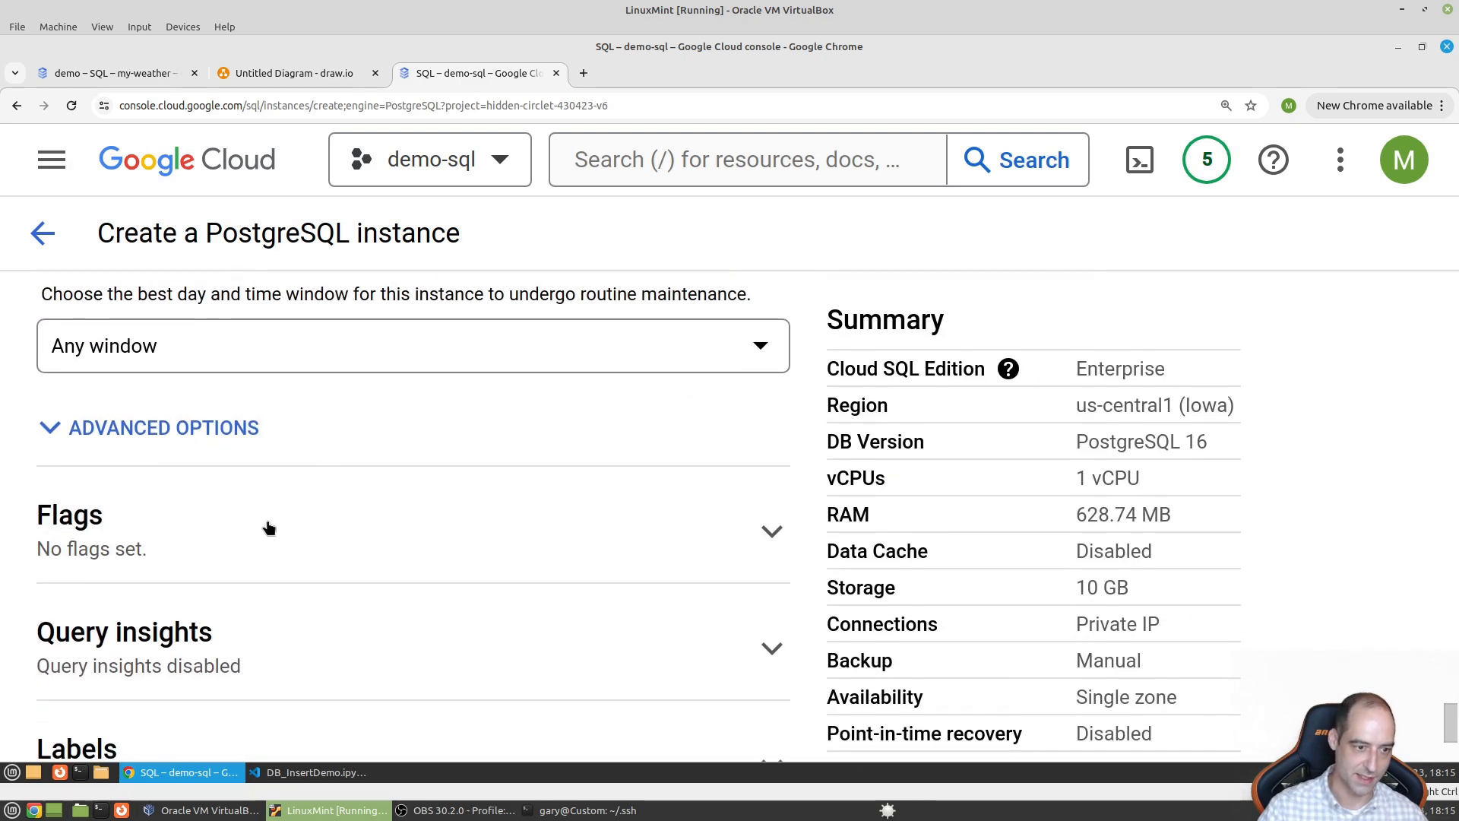
pyautogui.click(283, 453)
pyautogui.scroll(-3, 354, 495)
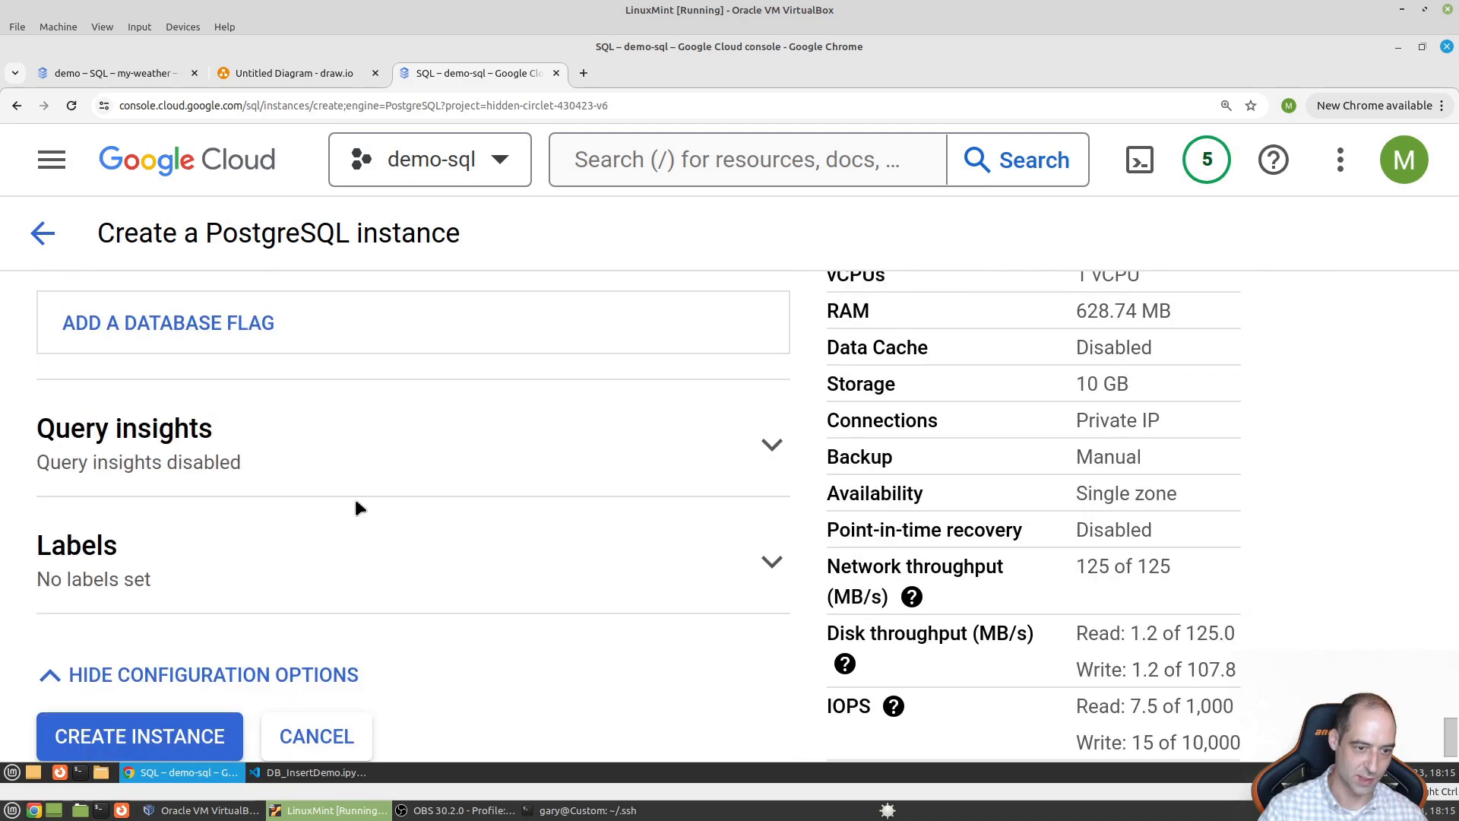
pyautogui.click(459, 471)
pyautogui.scroll(-2, 228, 505)
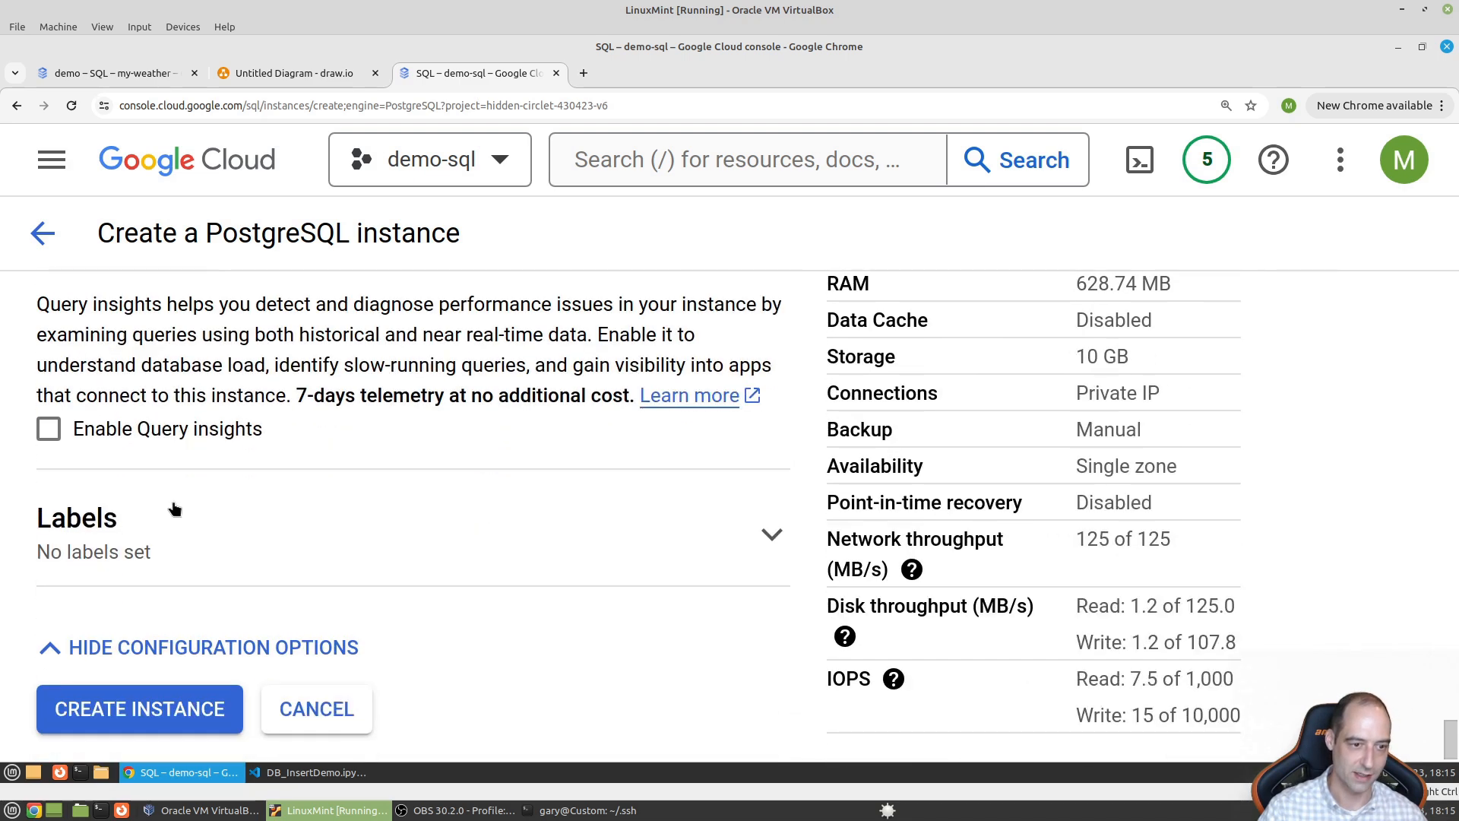
pyautogui.click(152, 704)
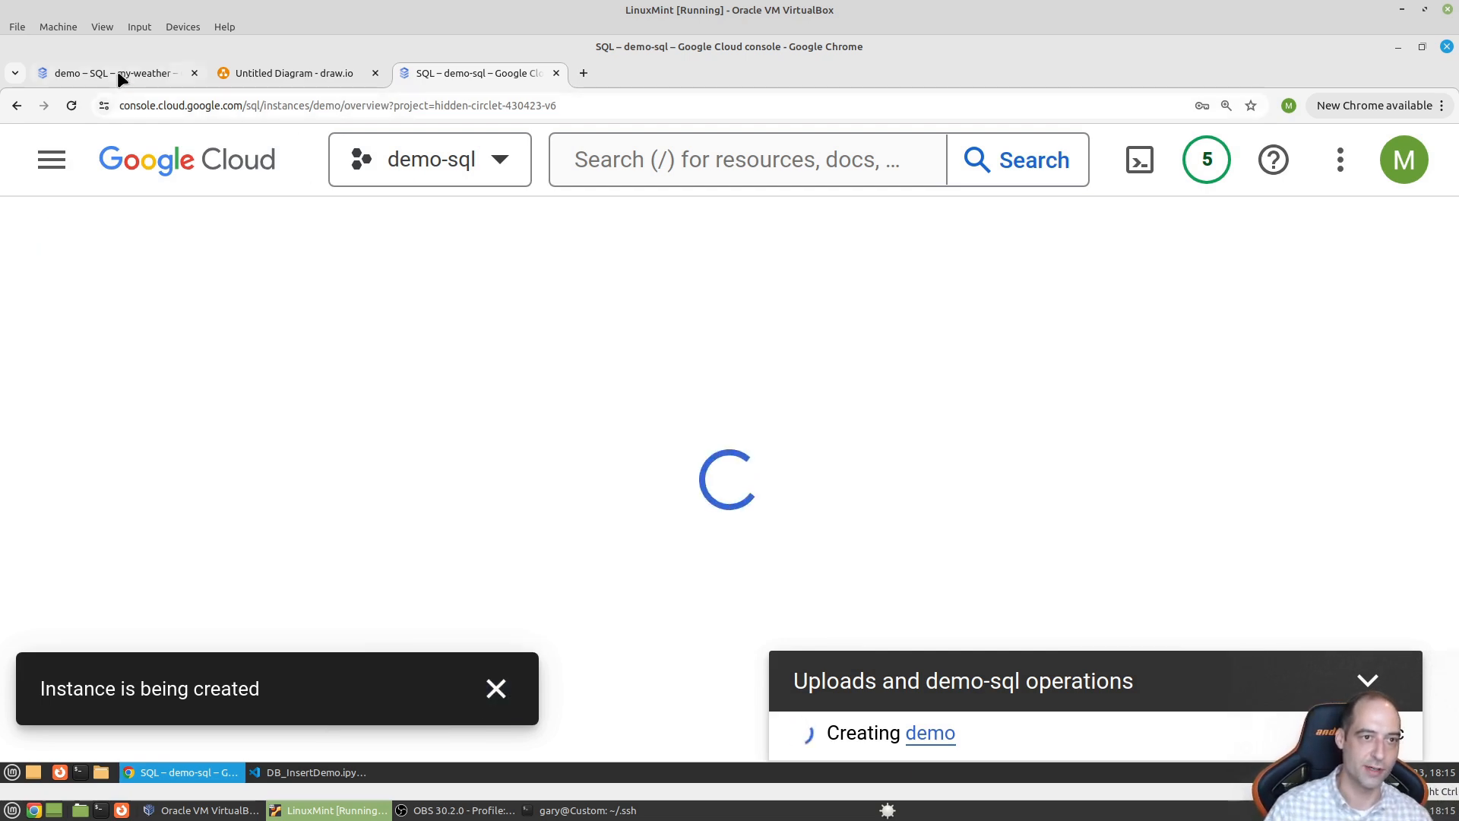
# - Switch to the my-weather project and go to the SQL instances list
pyautogui.click(117, 70)
pyautogui.moveTo(65, 259)
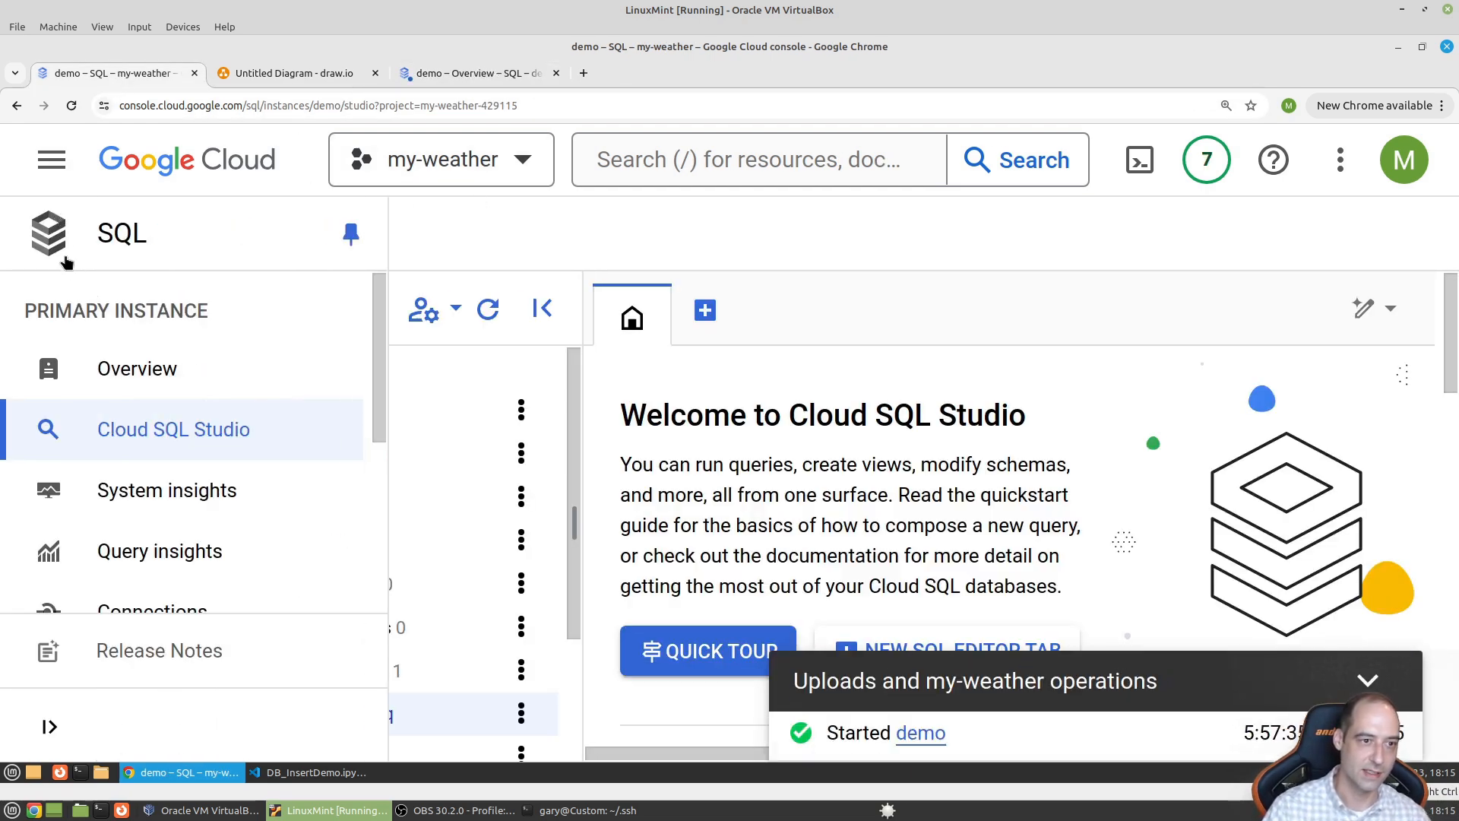
pyautogui.click(50, 159)
pyautogui.scroll(-5, 216, 559)
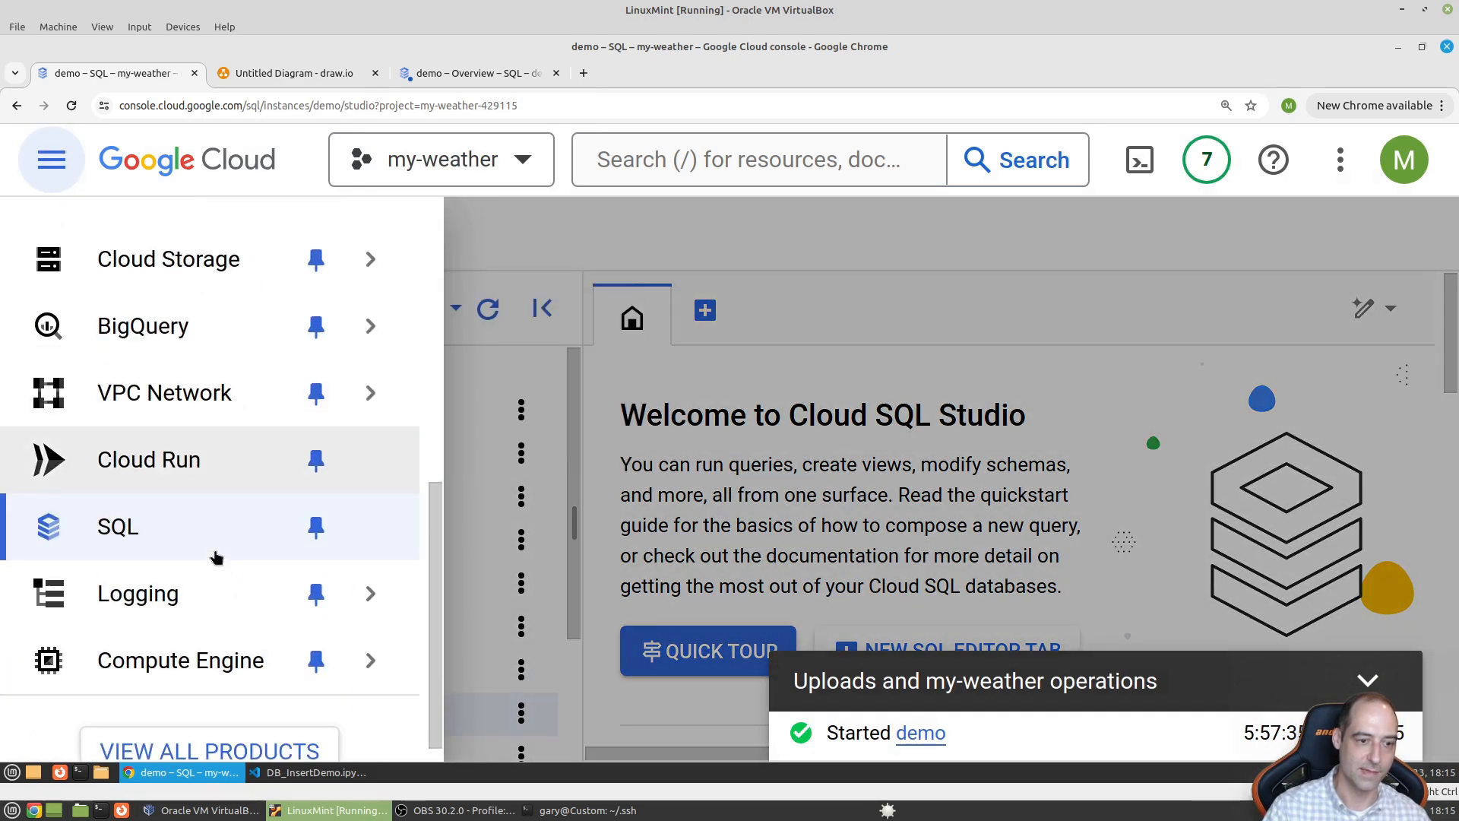
pyautogui.click(192, 548)
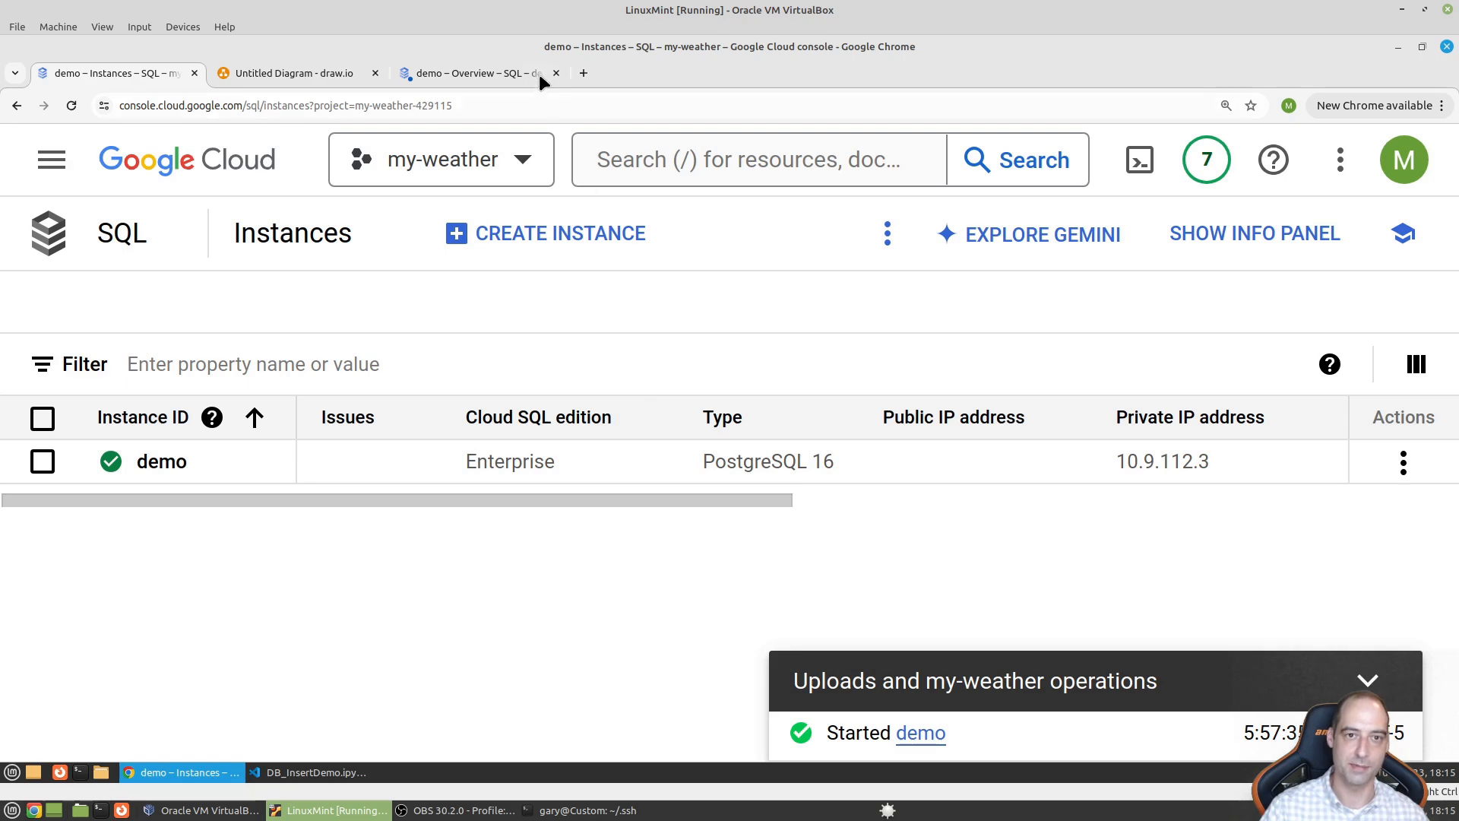
# - Check the demo-sql tab's Users page, then open demo from the my-weather instances list
pyautogui.click(516, 73)
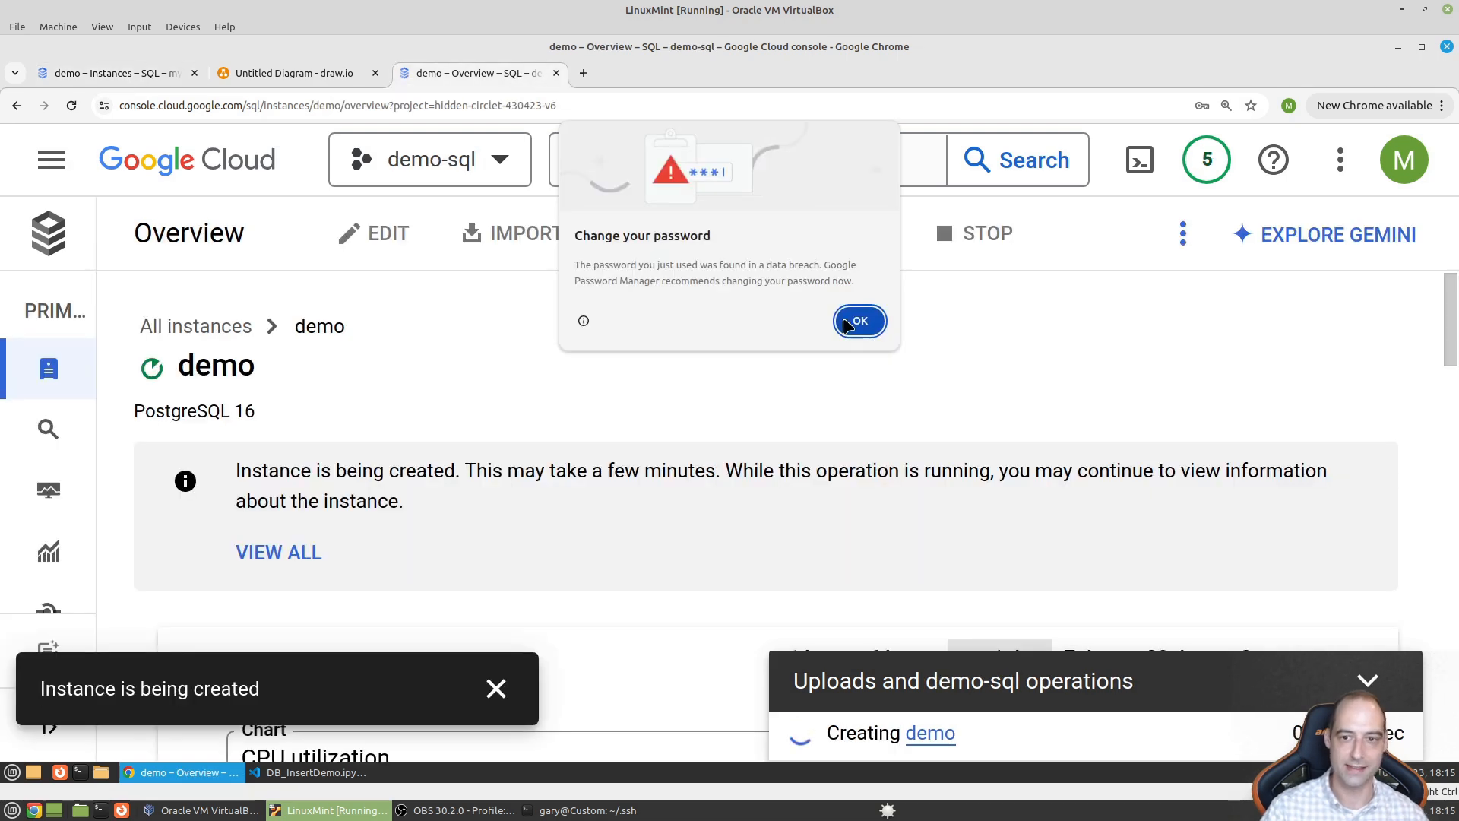
pyautogui.click(860, 320)
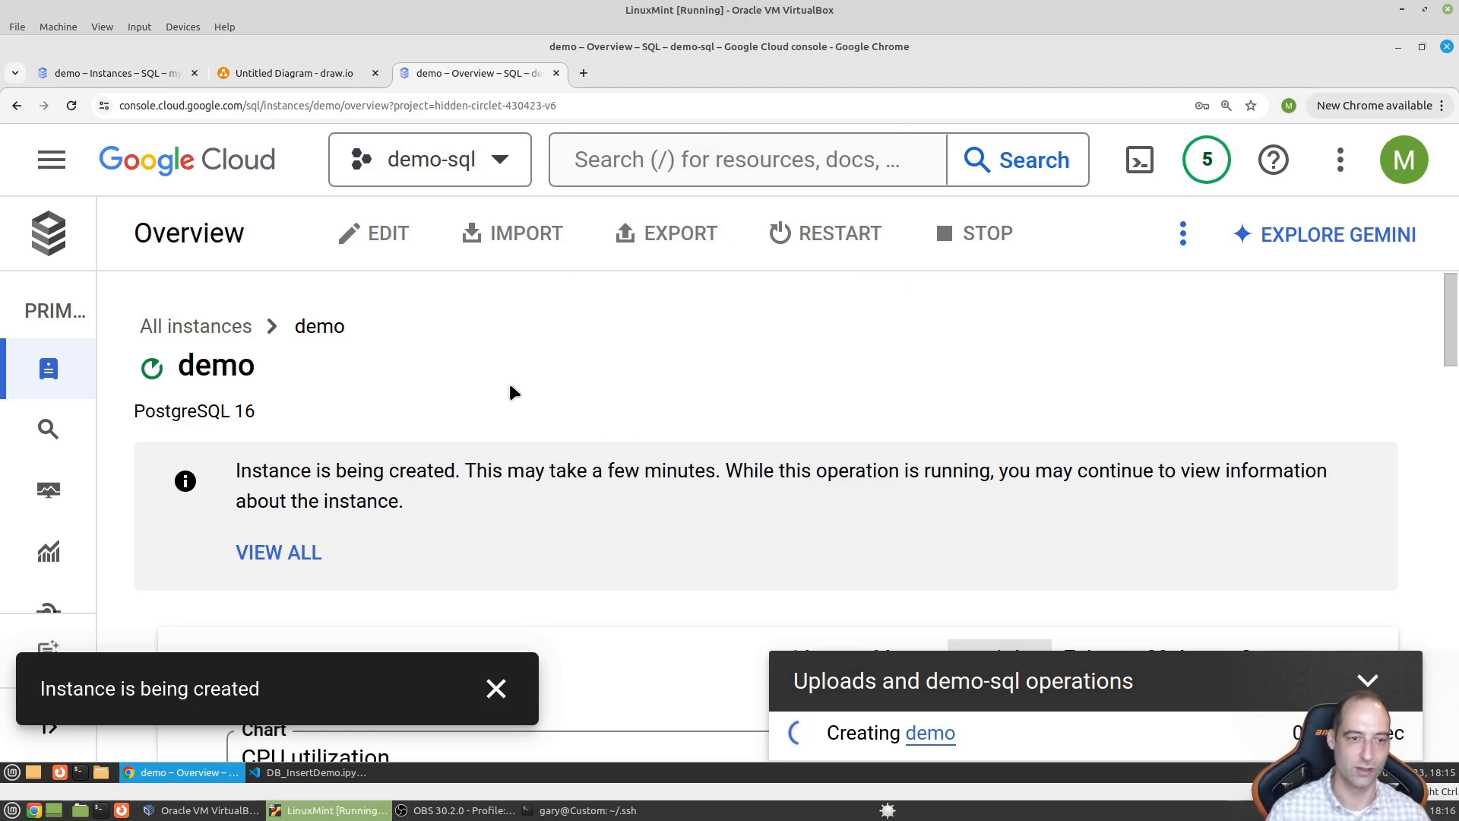
pyautogui.moveTo(70, 517)
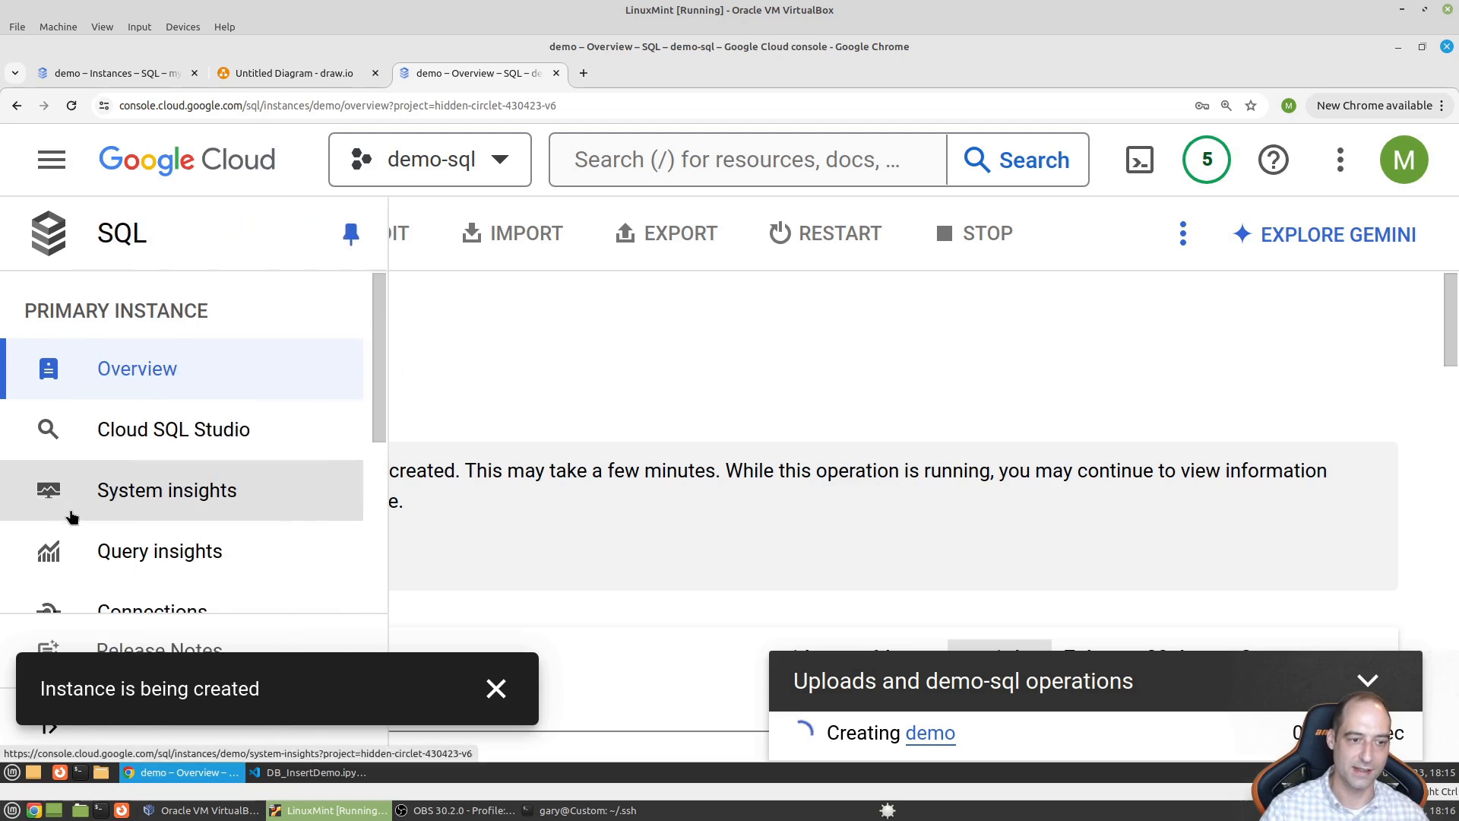
pyautogui.scroll(-3, 258, 494)
pyautogui.click(235, 493)
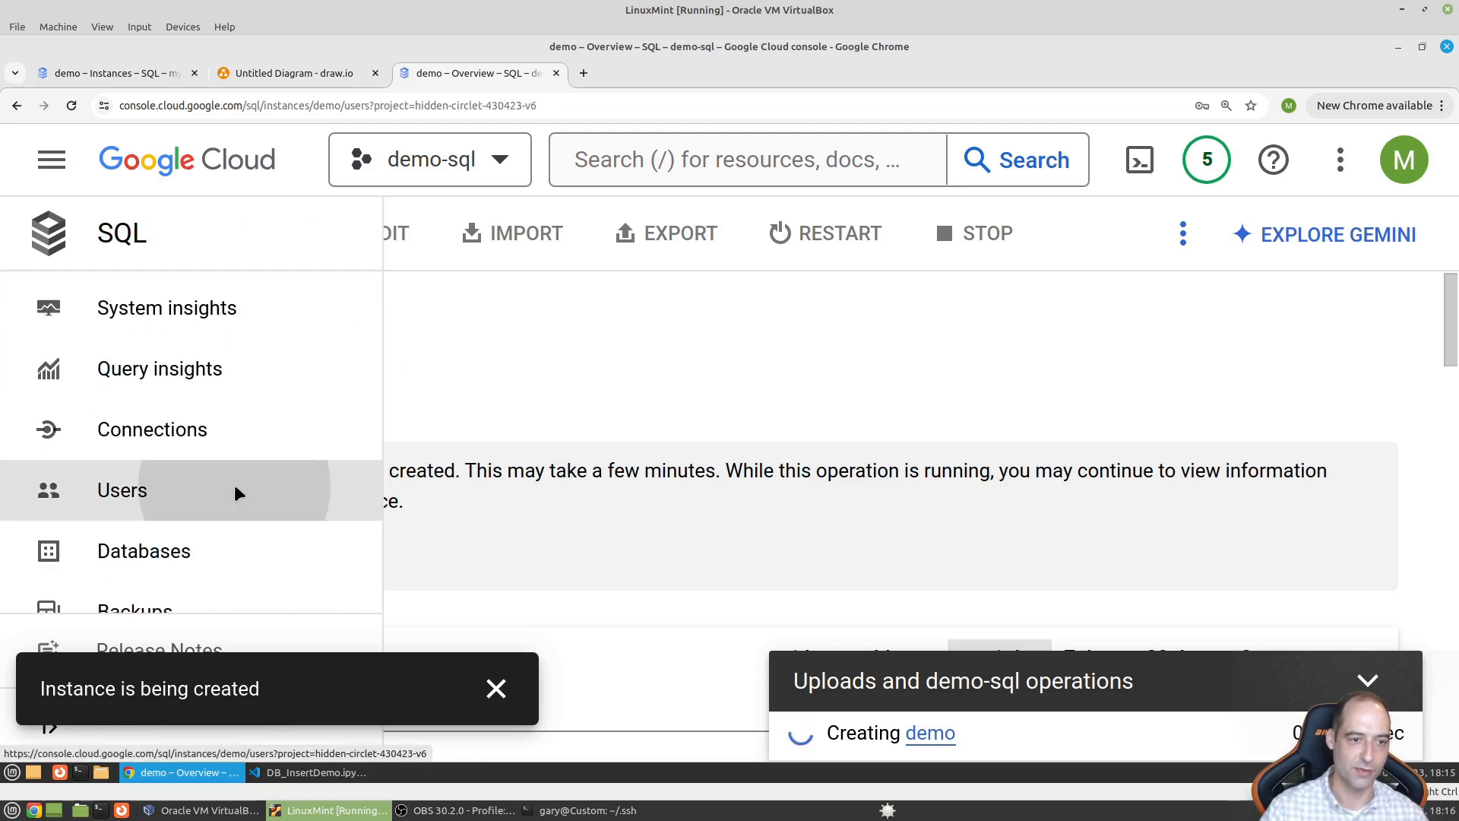
pyautogui.scroll(-2, 371, 448)
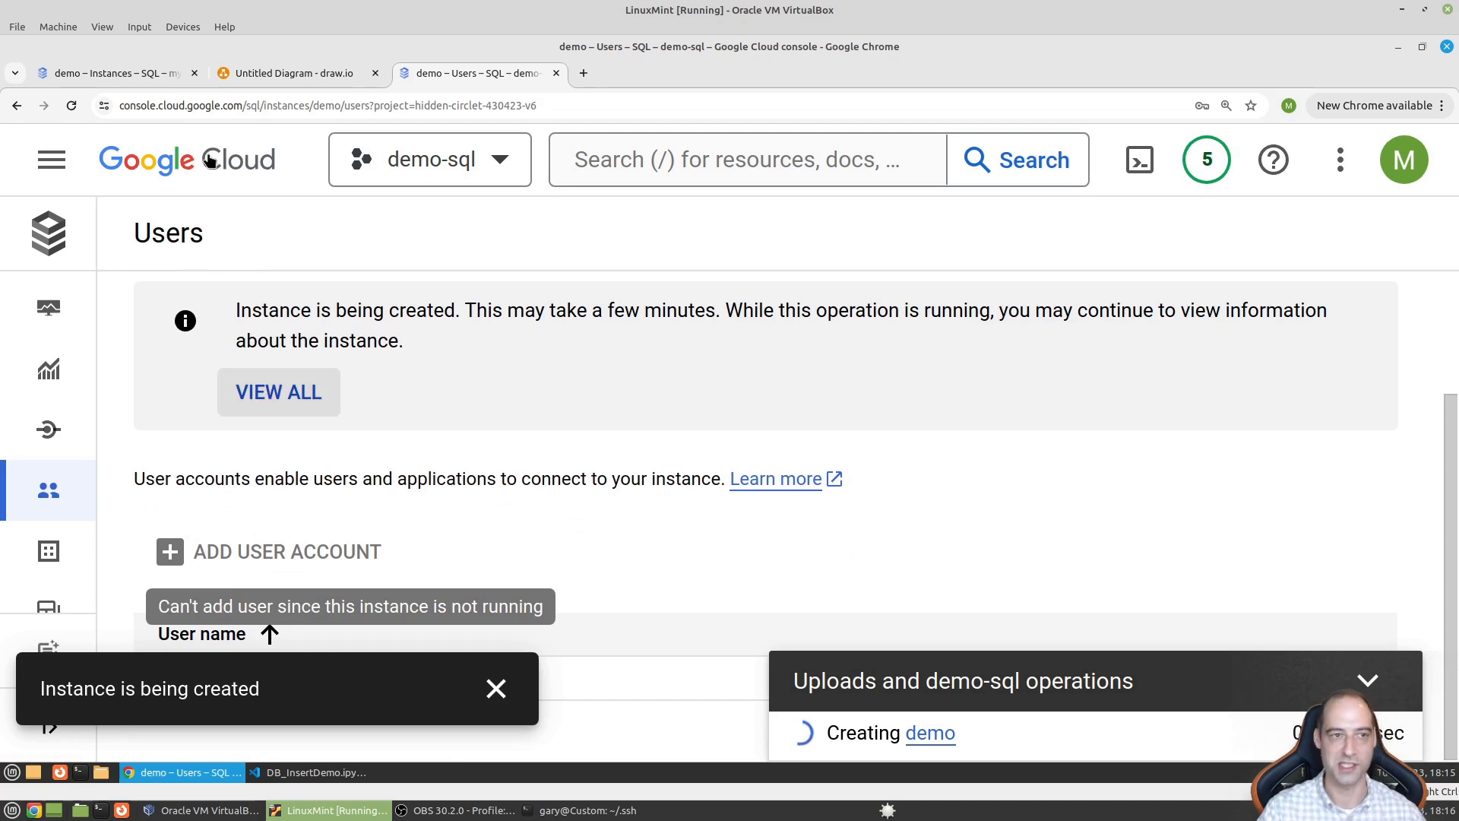
pyautogui.click(152, 74)
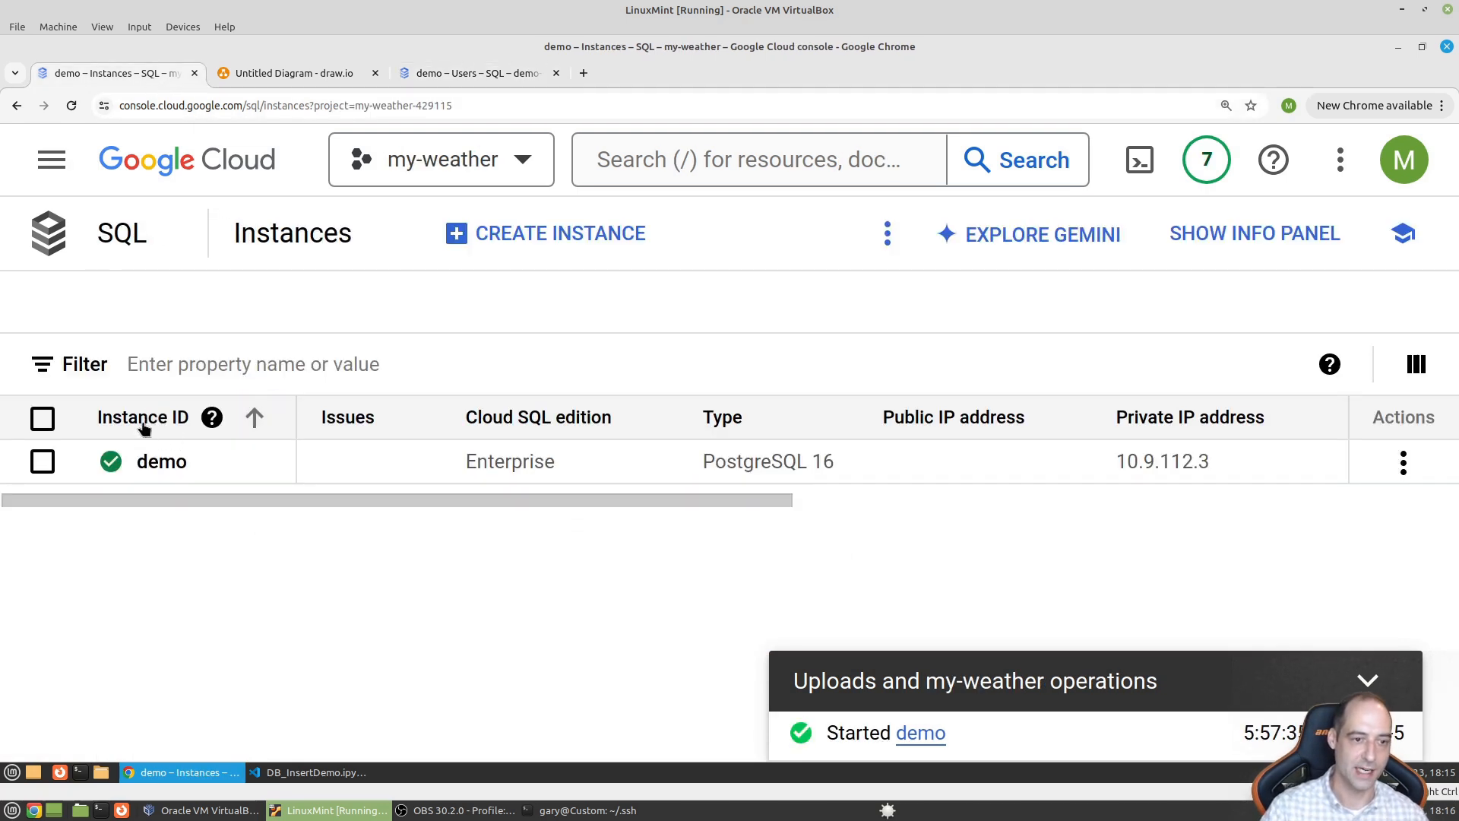
pyautogui.click(163, 462)
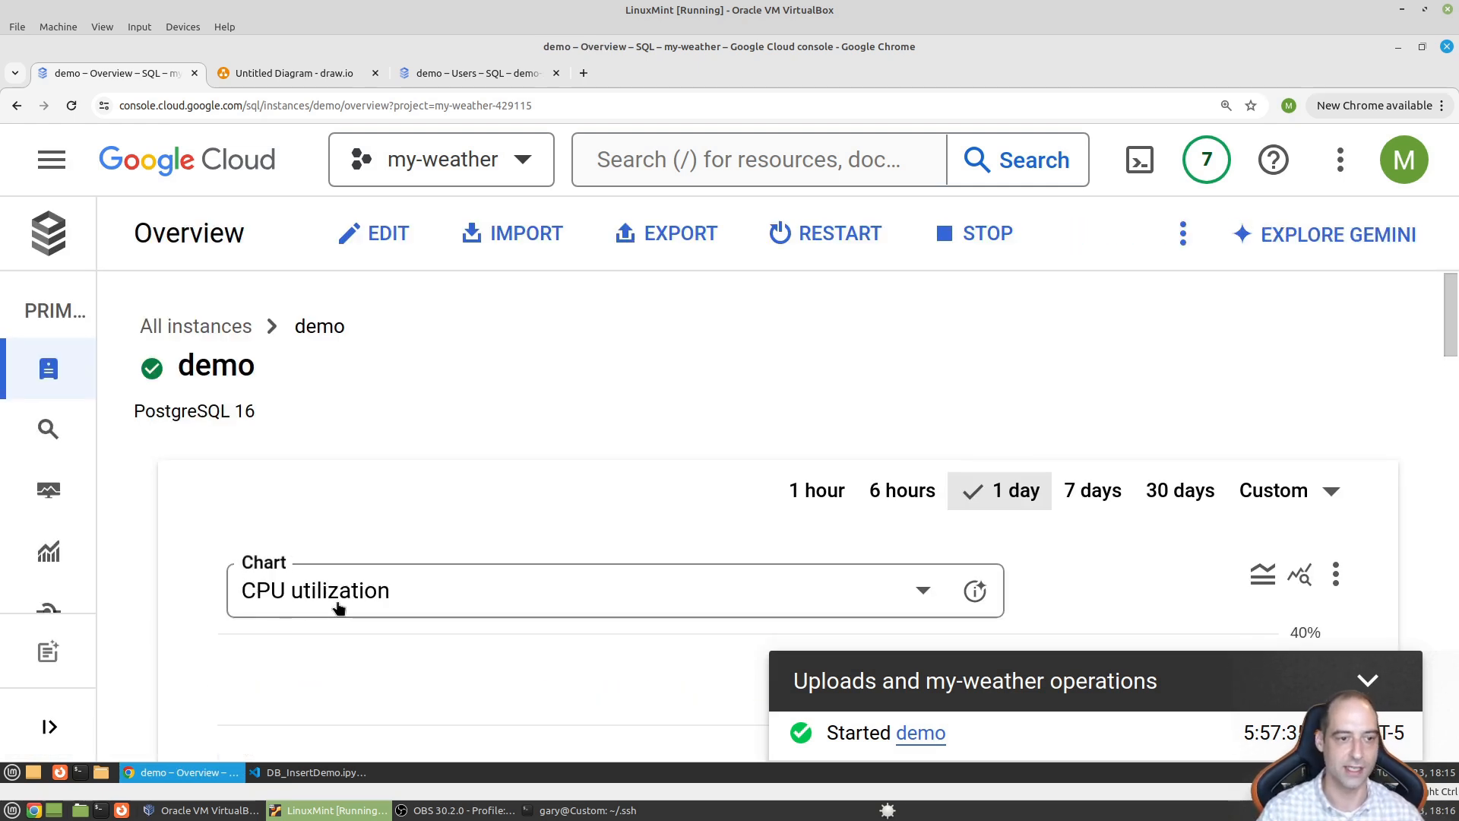
# - Open the demo instance's Users page listing db_user and postgres
pyautogui.moveTo(88, 372)
pyautogui.scroll(-2, 186, 375)
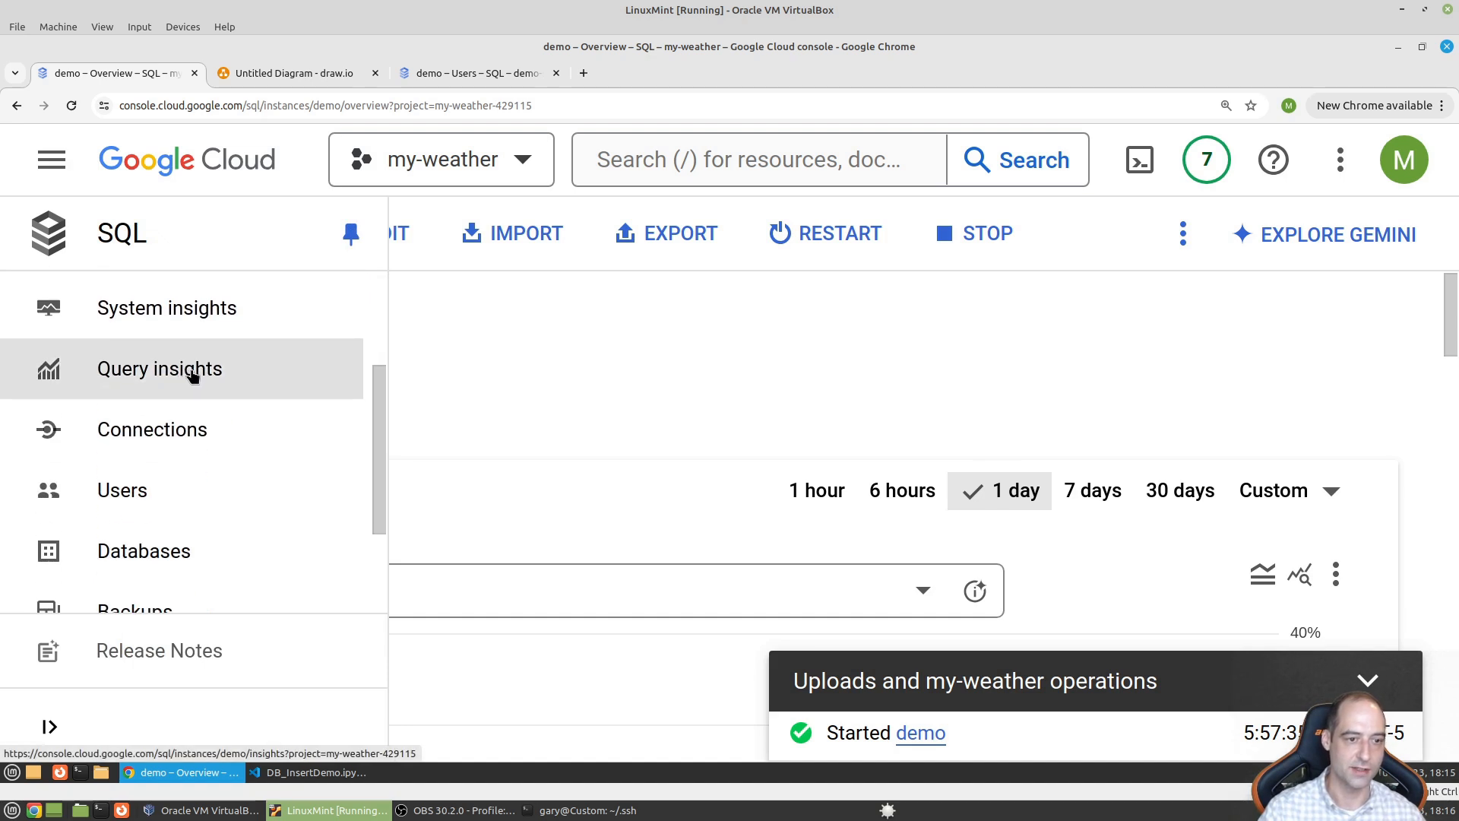
pyautogui.click(181, 504)
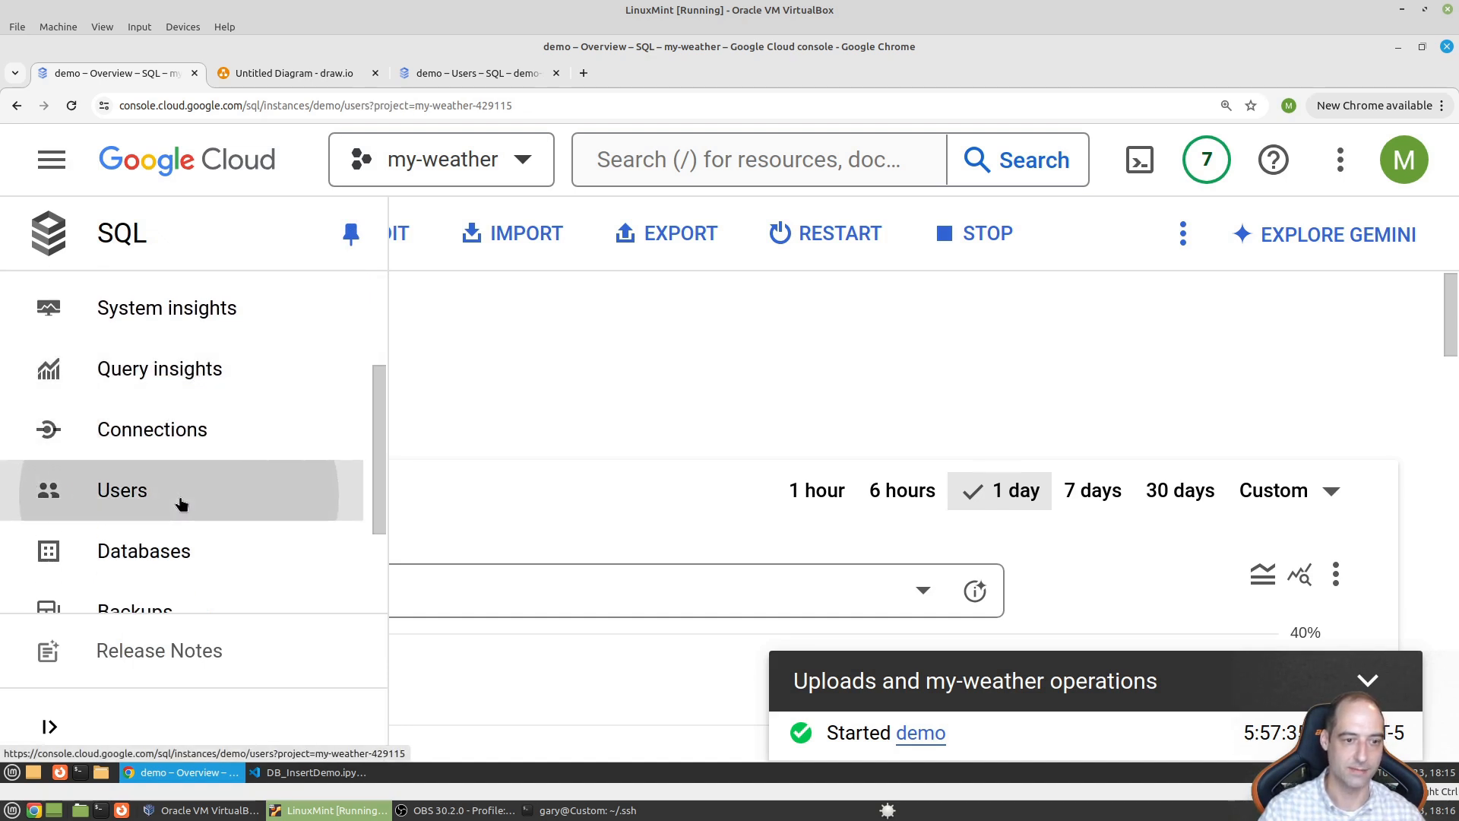
pyautogui.scroll(-1, 334, 533)
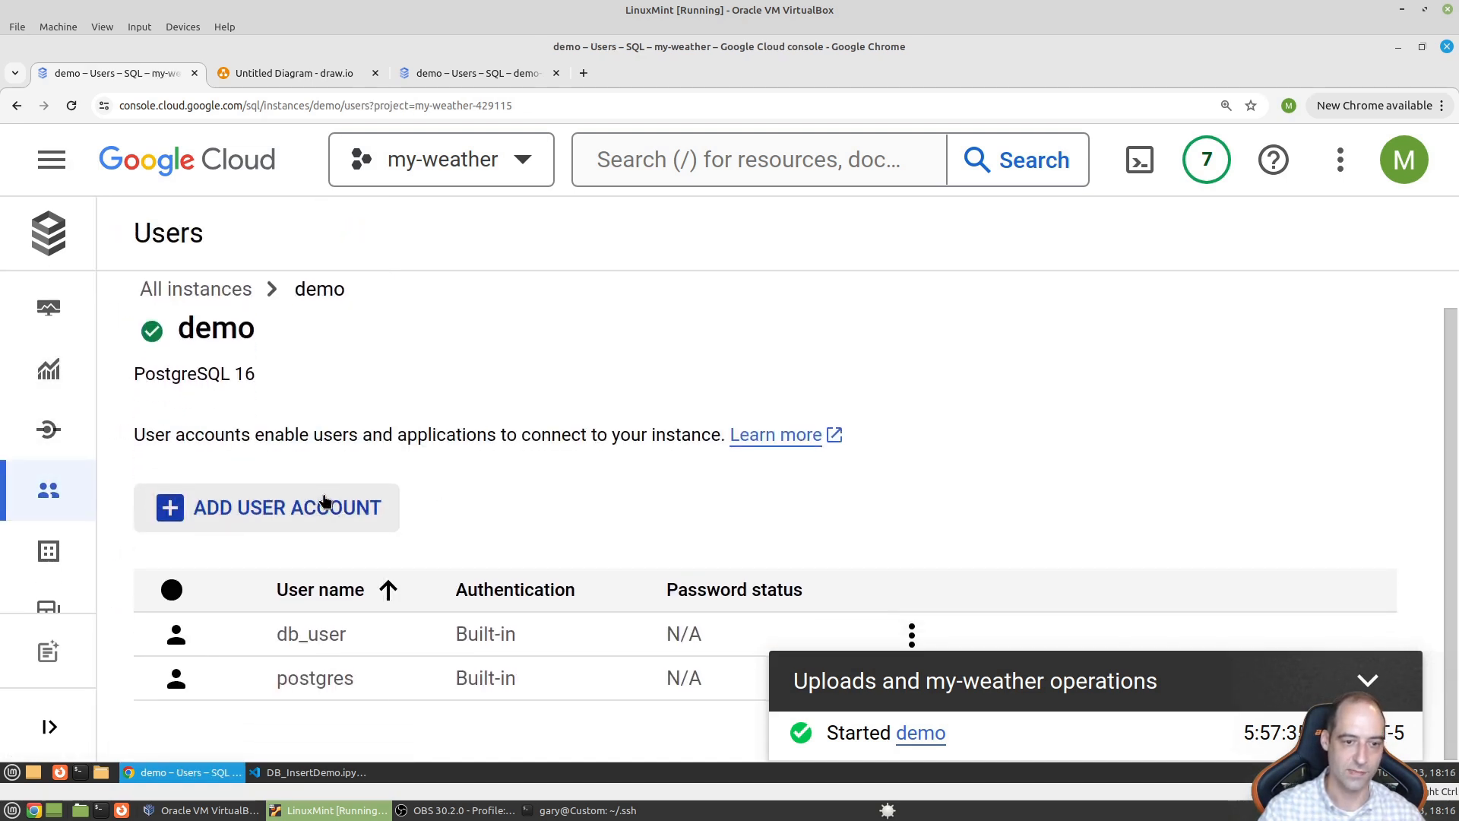
# - Try adding user 'db_user1' with a password, then cancel without creating it
pyautogui.click(326, 505)
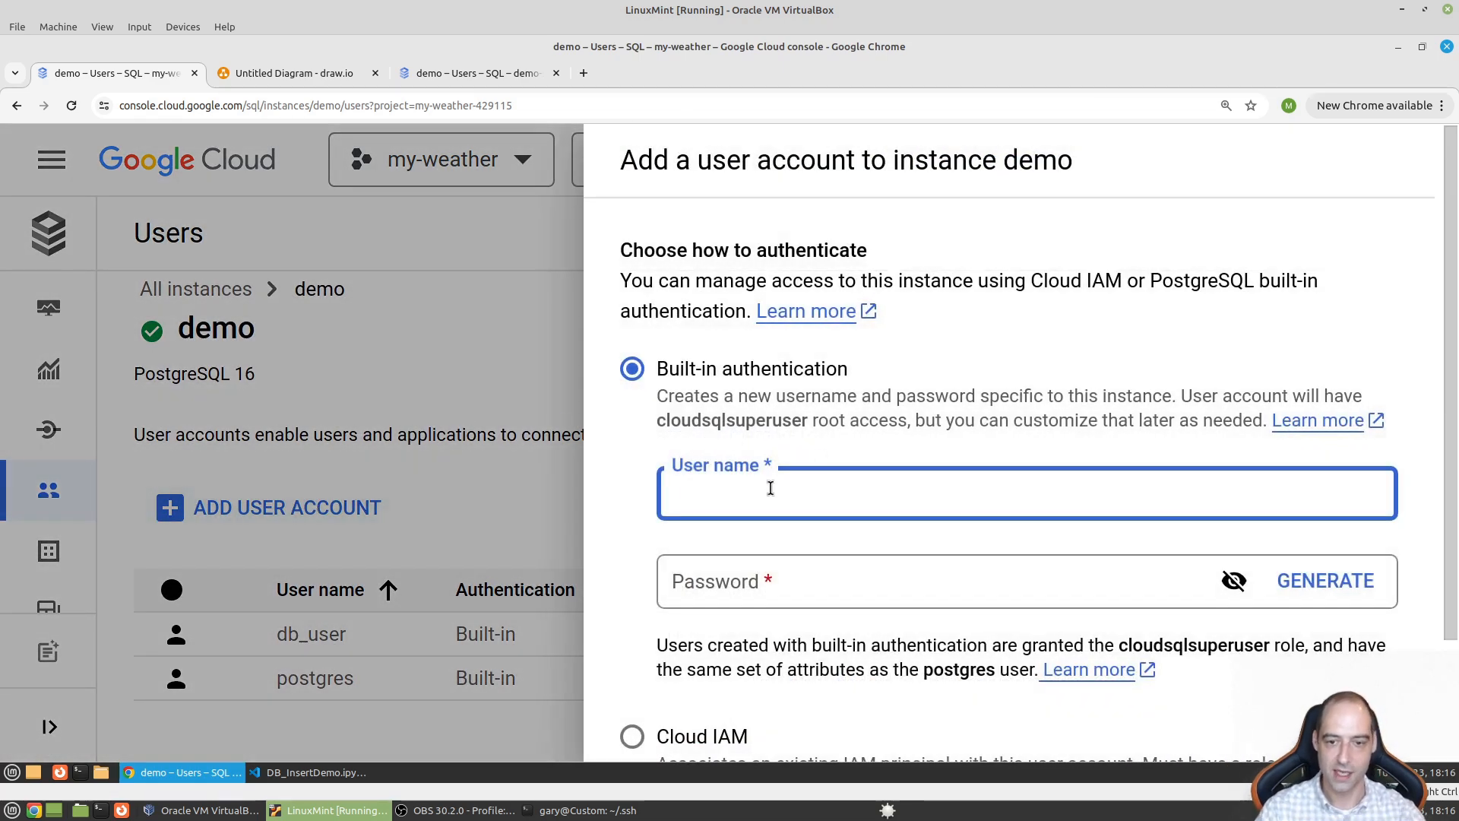
pyautogui.write('db_user')
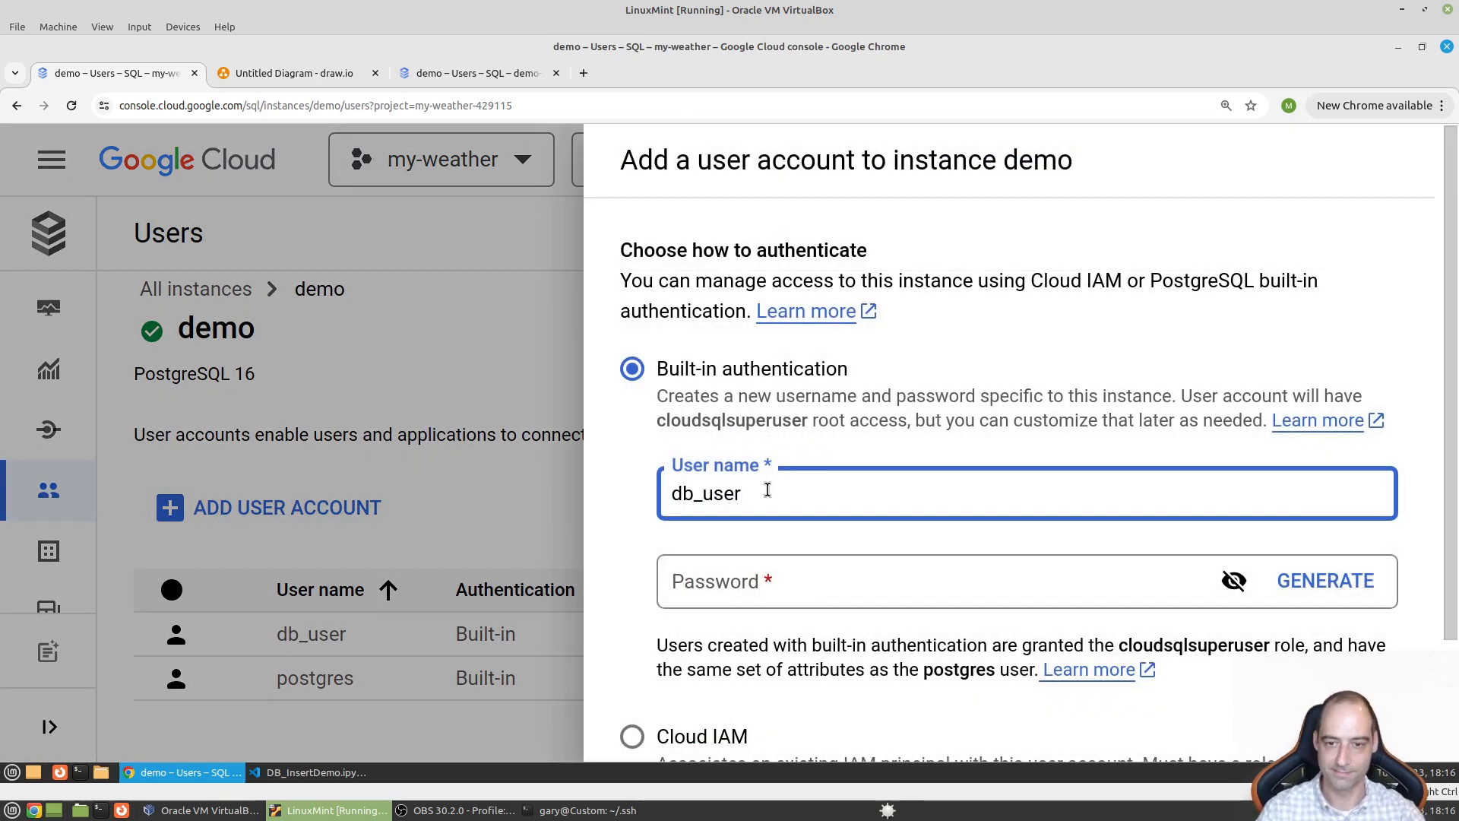
pyautogui.click(835, 581)
pyautogui.write('pass')
pyautogui.click(849, 496)
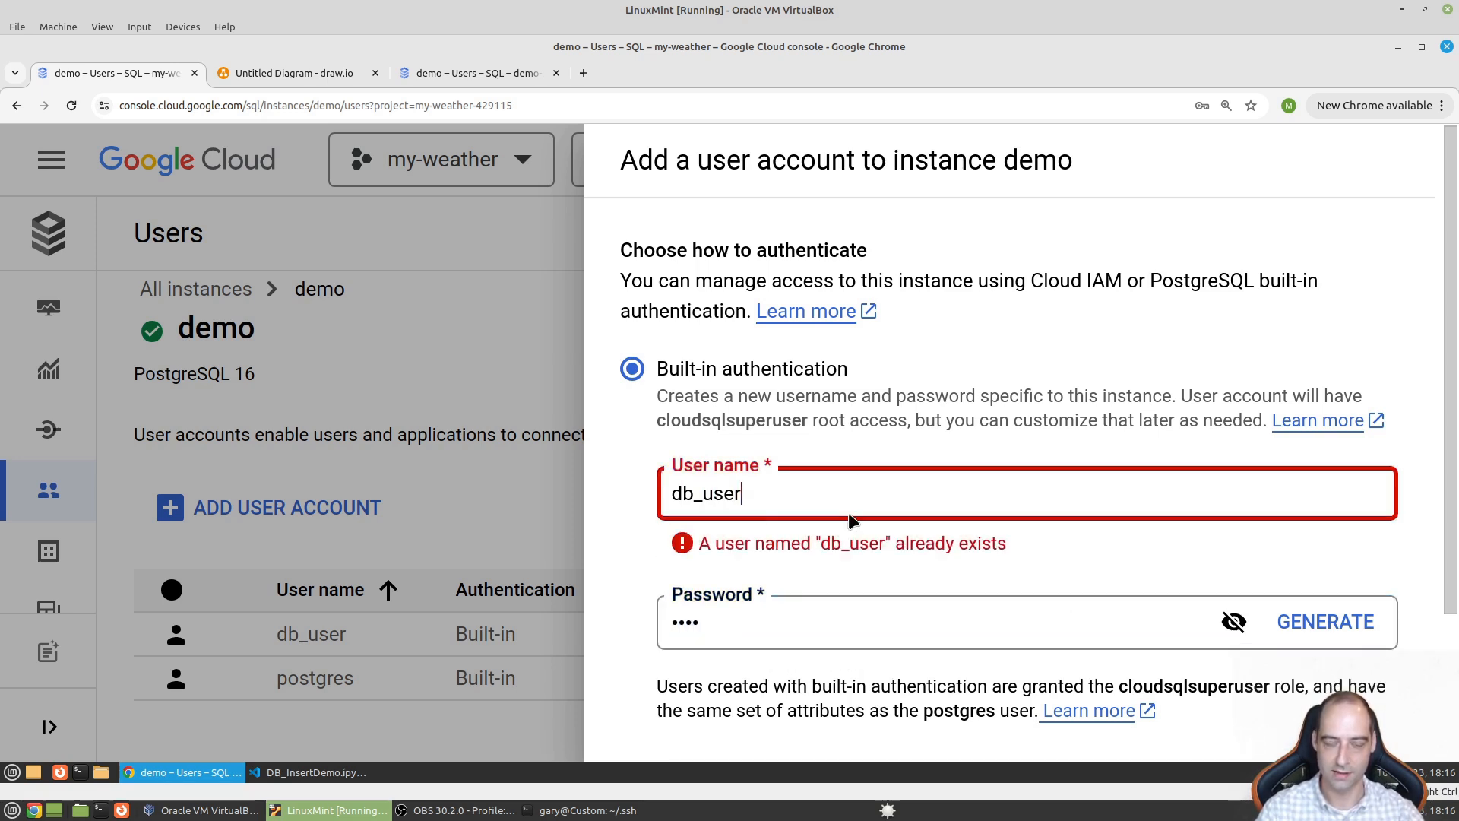
pyautogui.write('1')
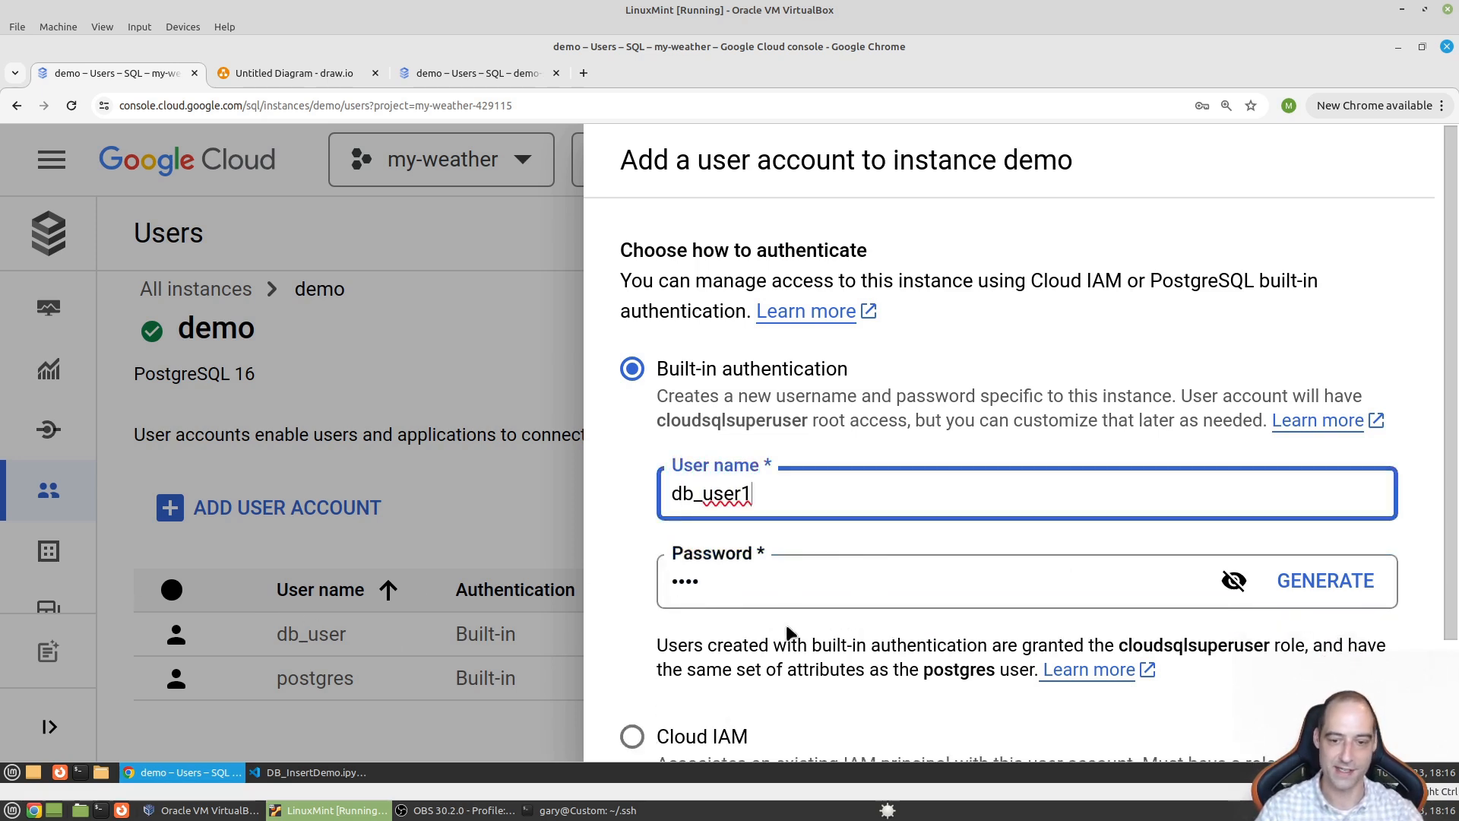
pyautogui.scroll(-2, 781, 629)
pyautogui.click(749, 721)
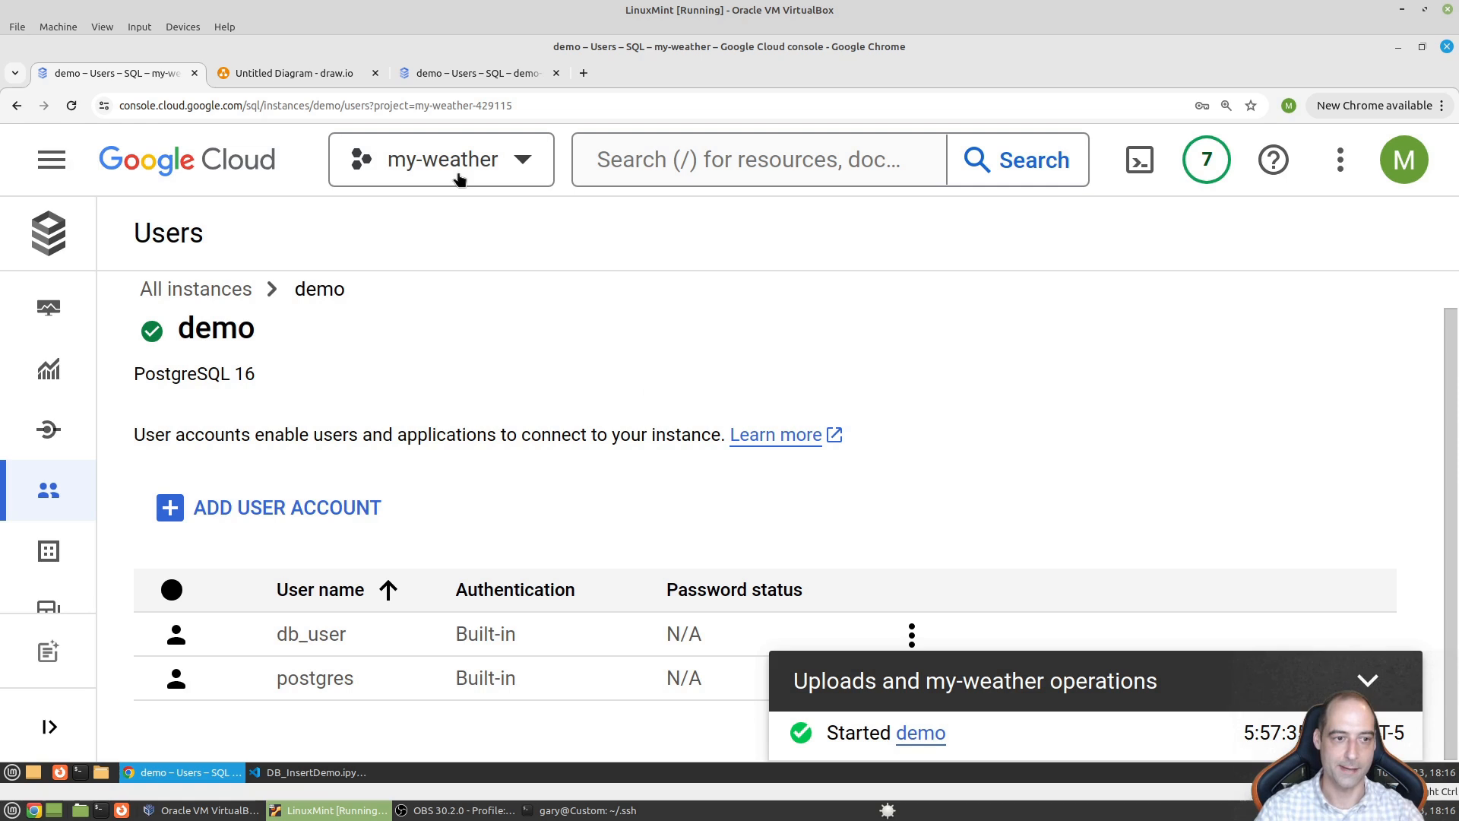
# - Search 'vpc peering' and review the servicenetworking-googleapis-com peering connection details
pyautogui.click(727, 149)
pyautogui.write('vpc')
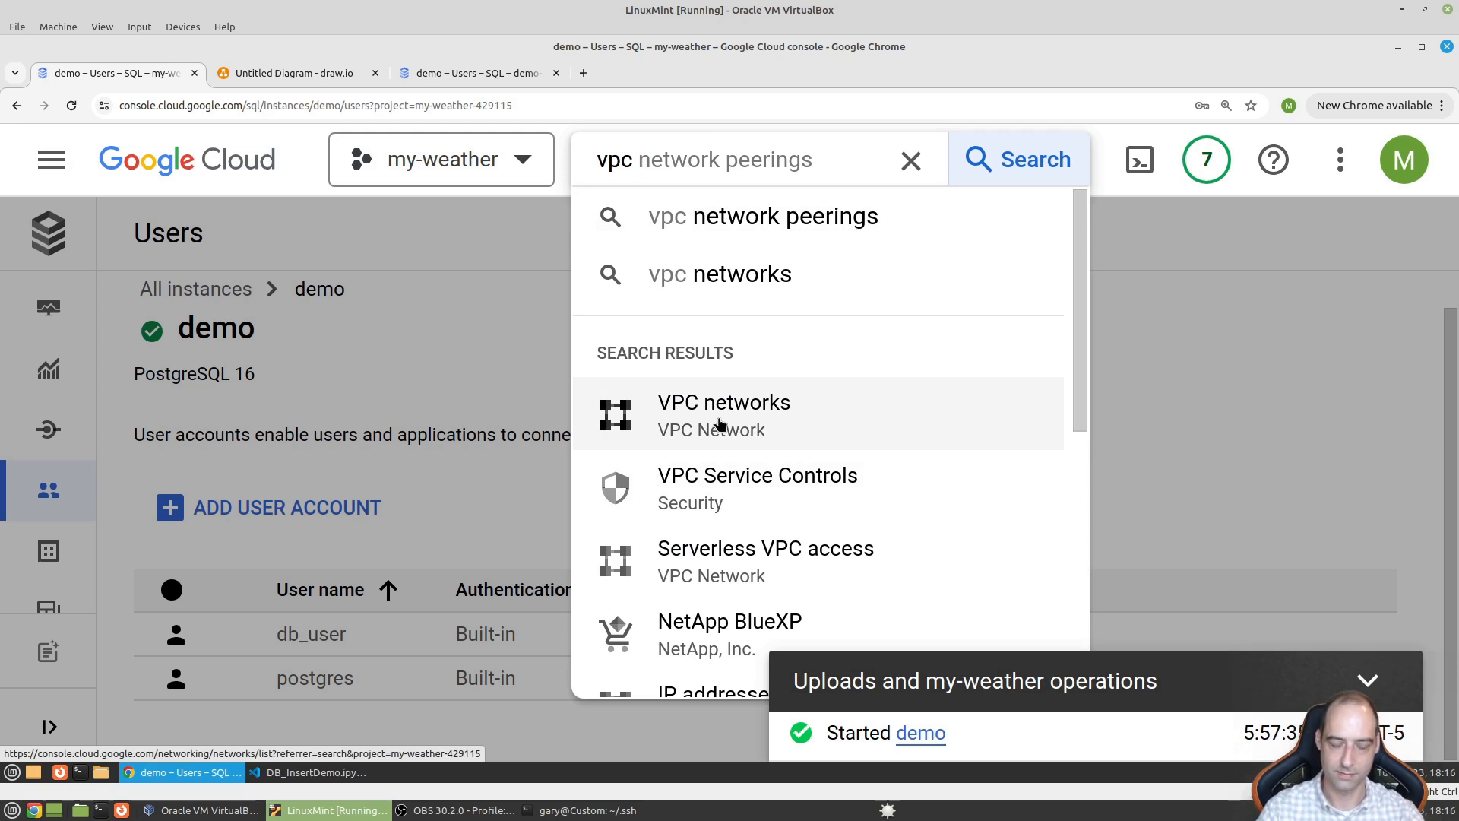
pyautogui.write(' peering')
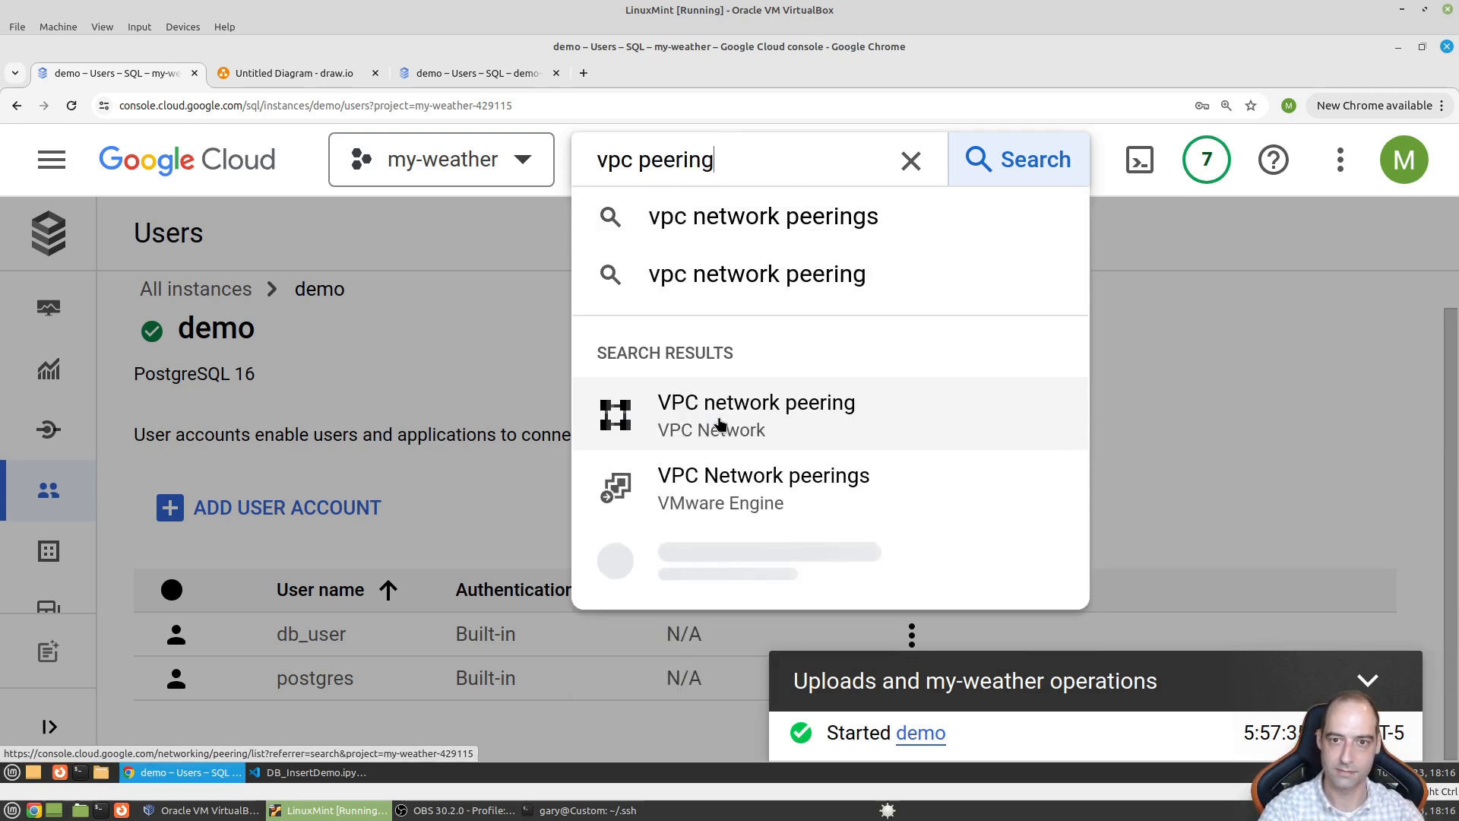
pyautogui.click(808, 424)
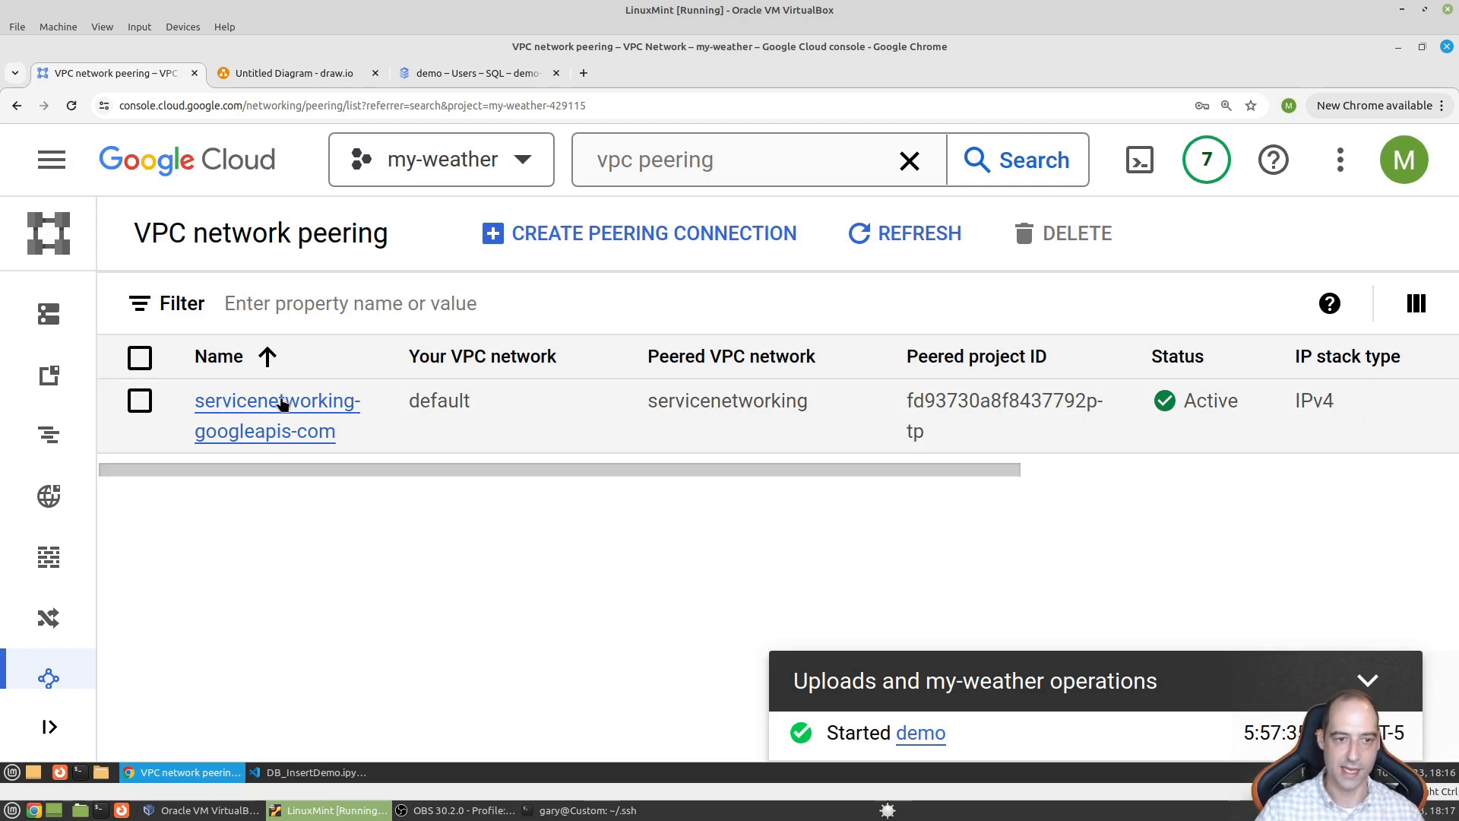
pyautogui.click(283, 402)
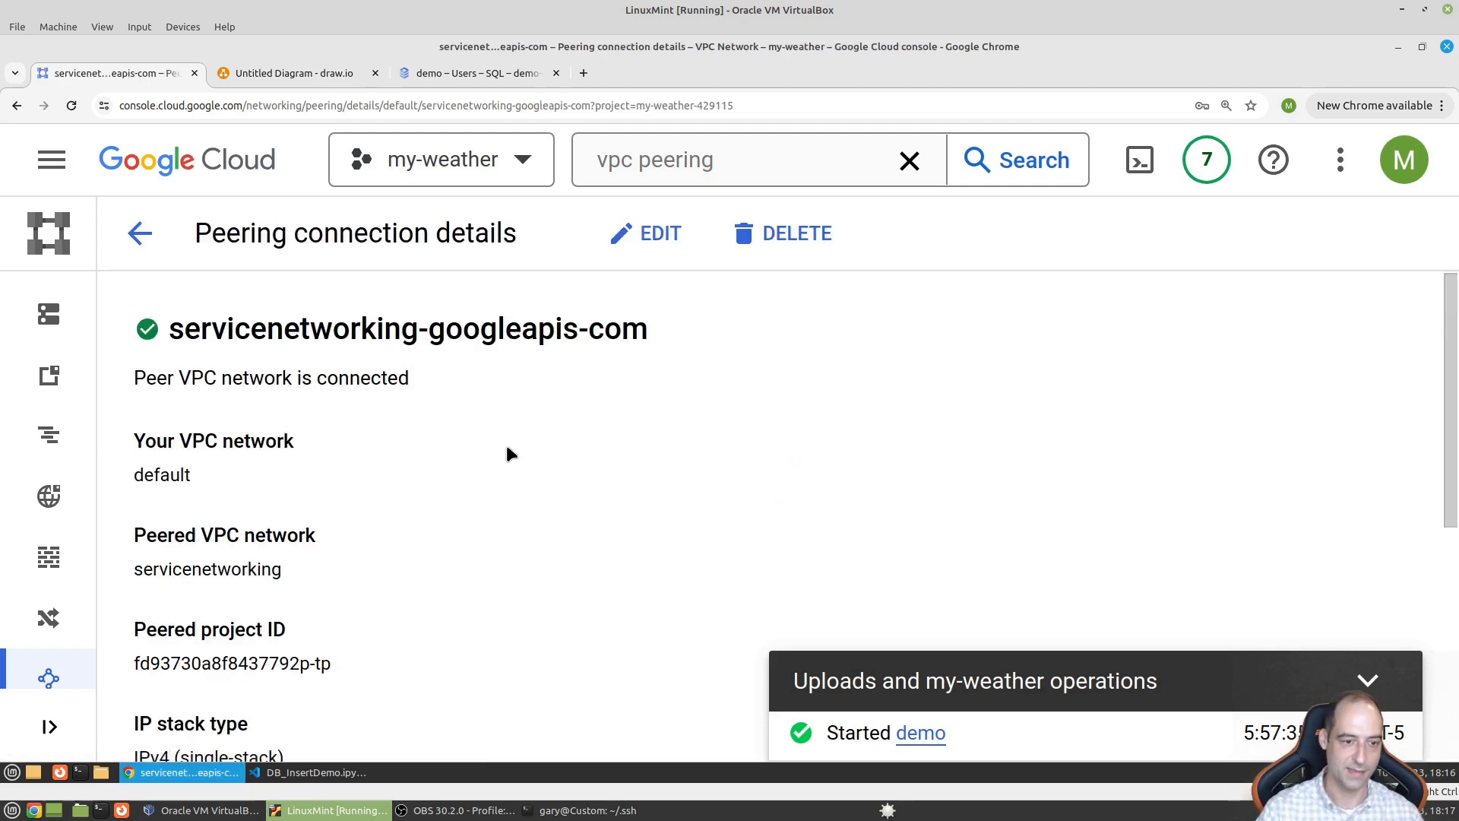
pyautogui.scroll(-5, 427, 514)
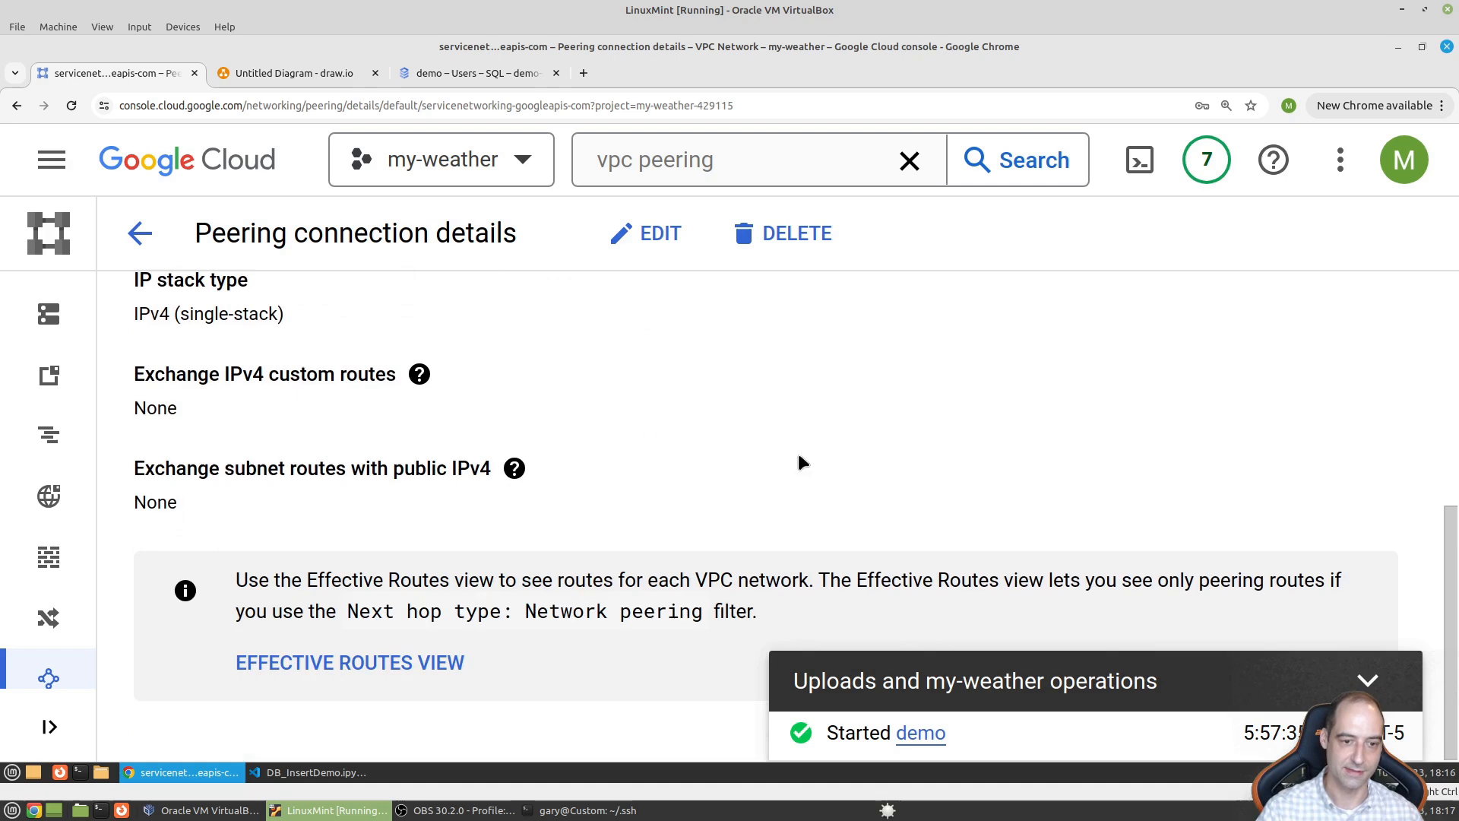
pyautogui.scroll(5, 752, 506)
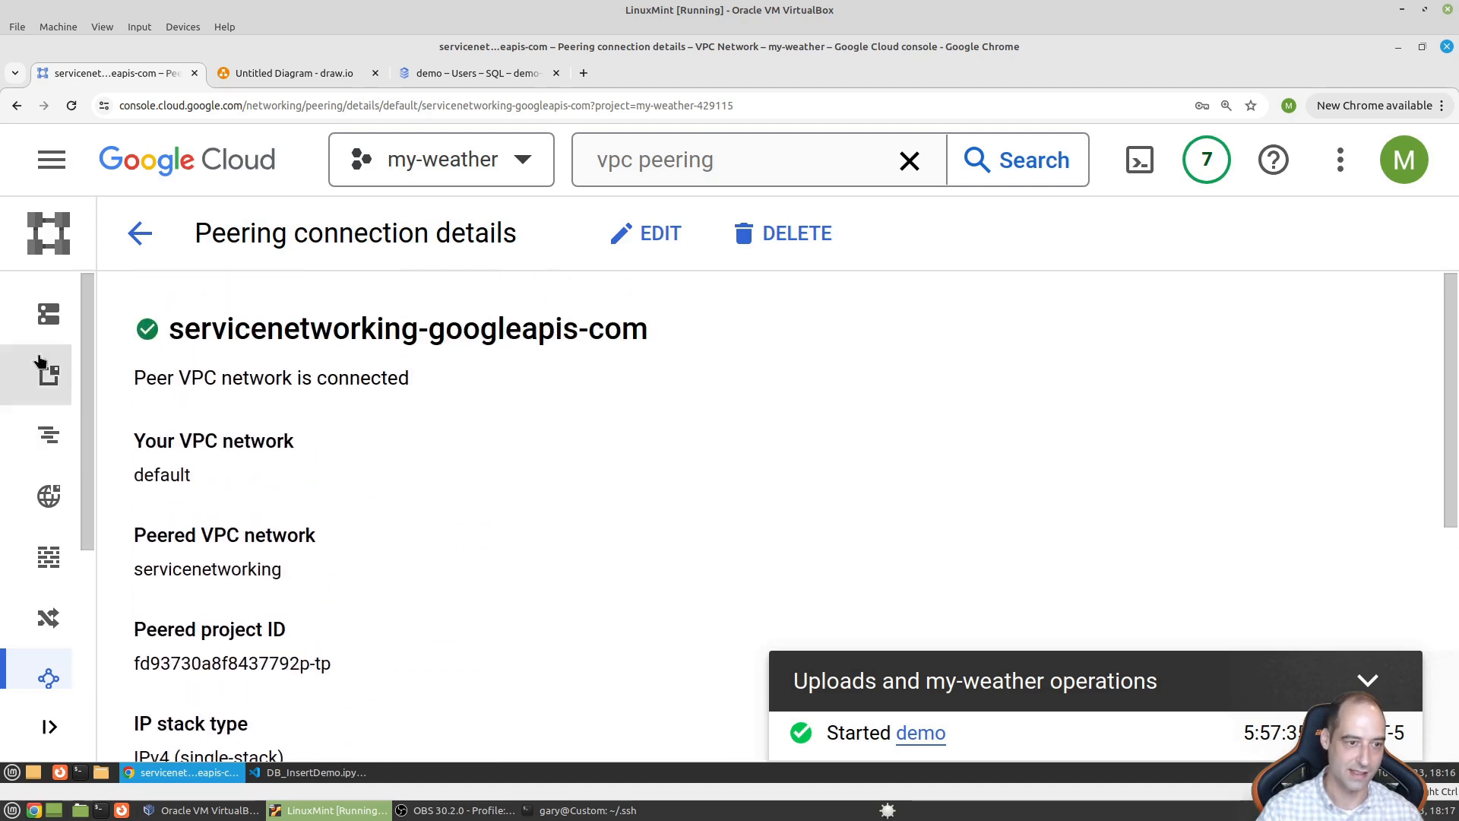
pyautogui.moveTo(78, 293)
pyautogui.click(206, 371)
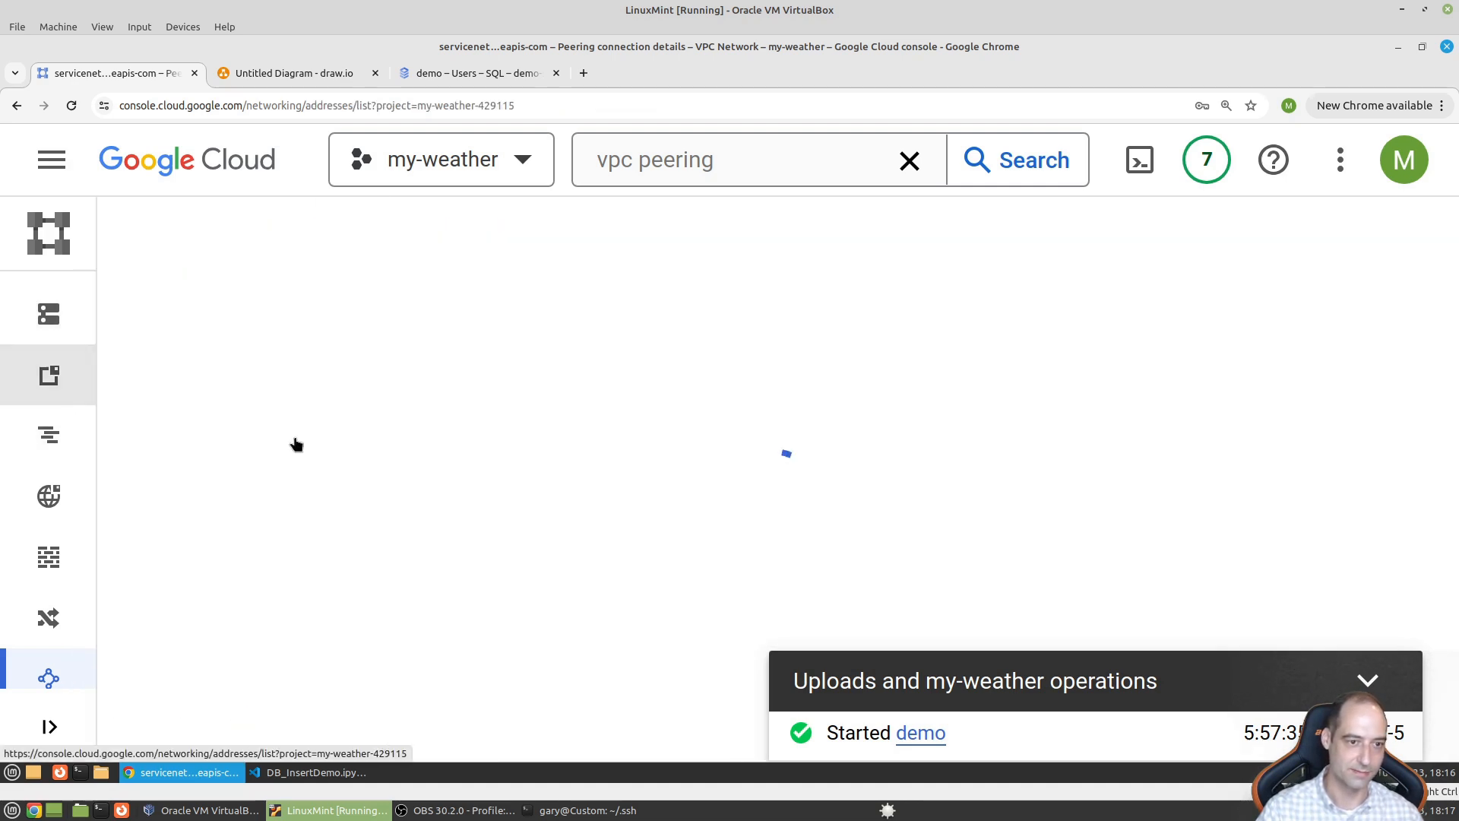
pyautogui.scroll(-2, 769, 422)
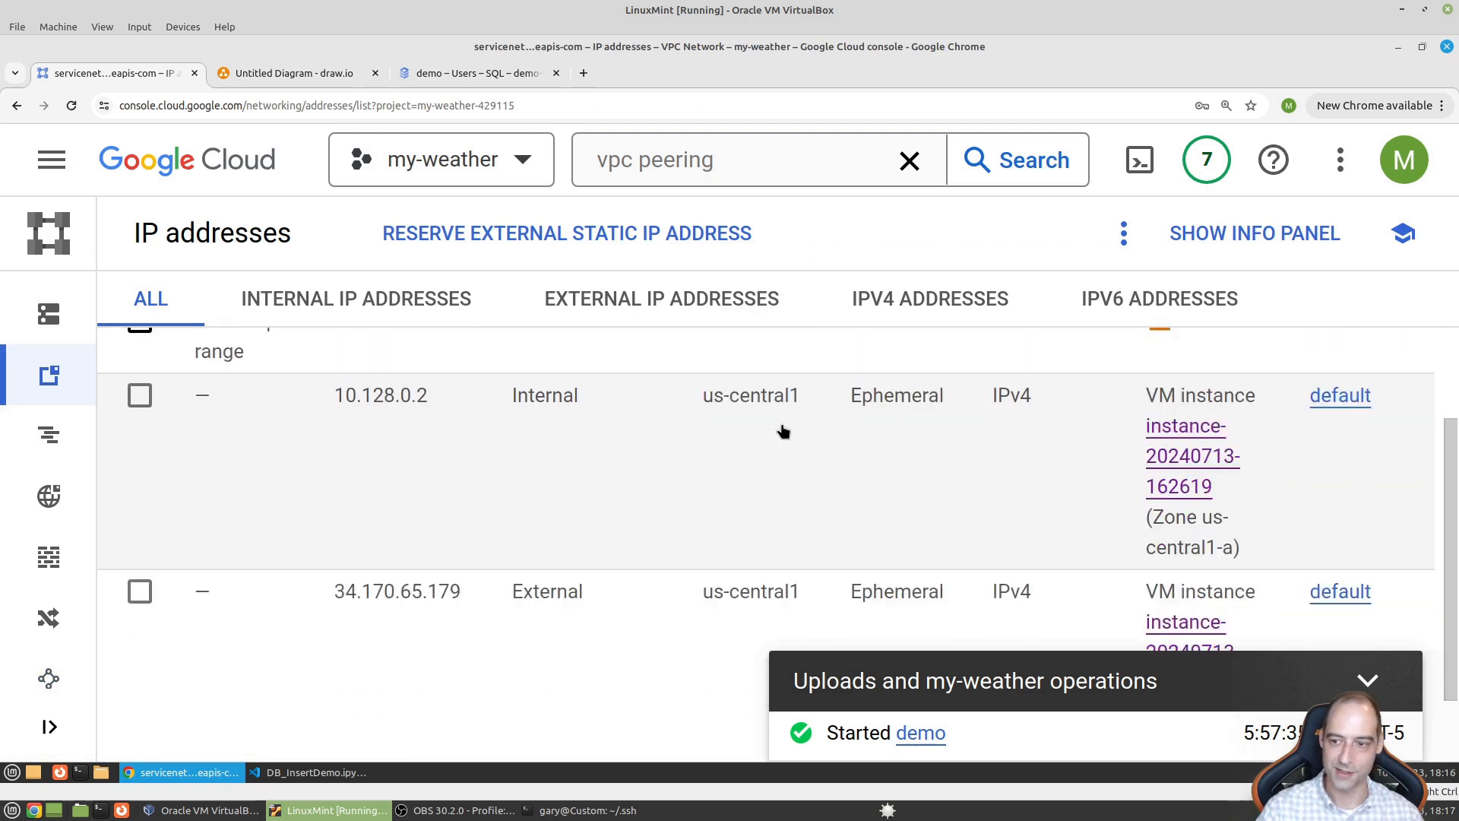
pyautogui.scroll(-3, 779, 445)
pyautogui.scroll(2, 635, 547)
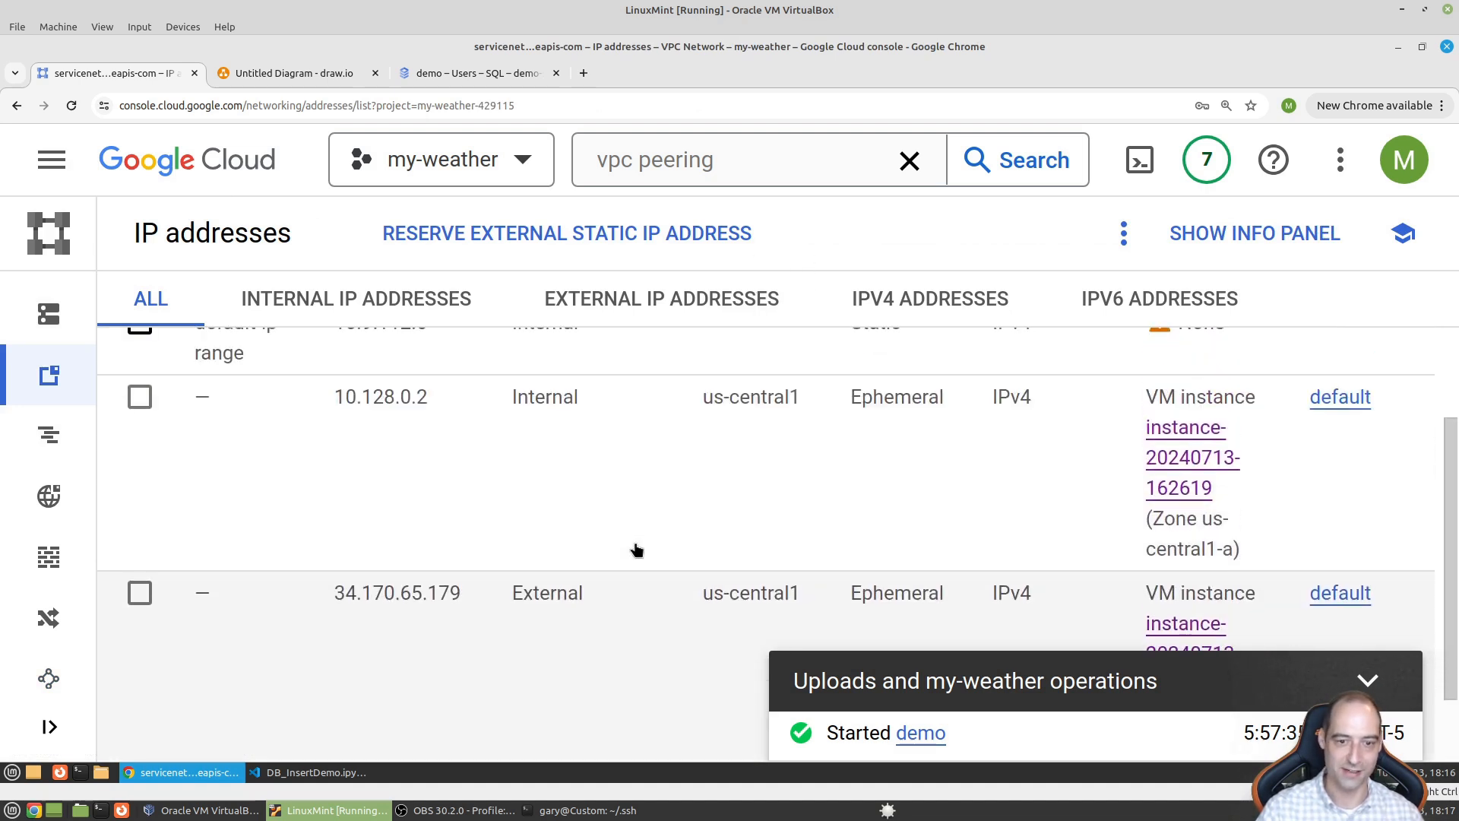
pyautogui.scroll(2, 636, 547)
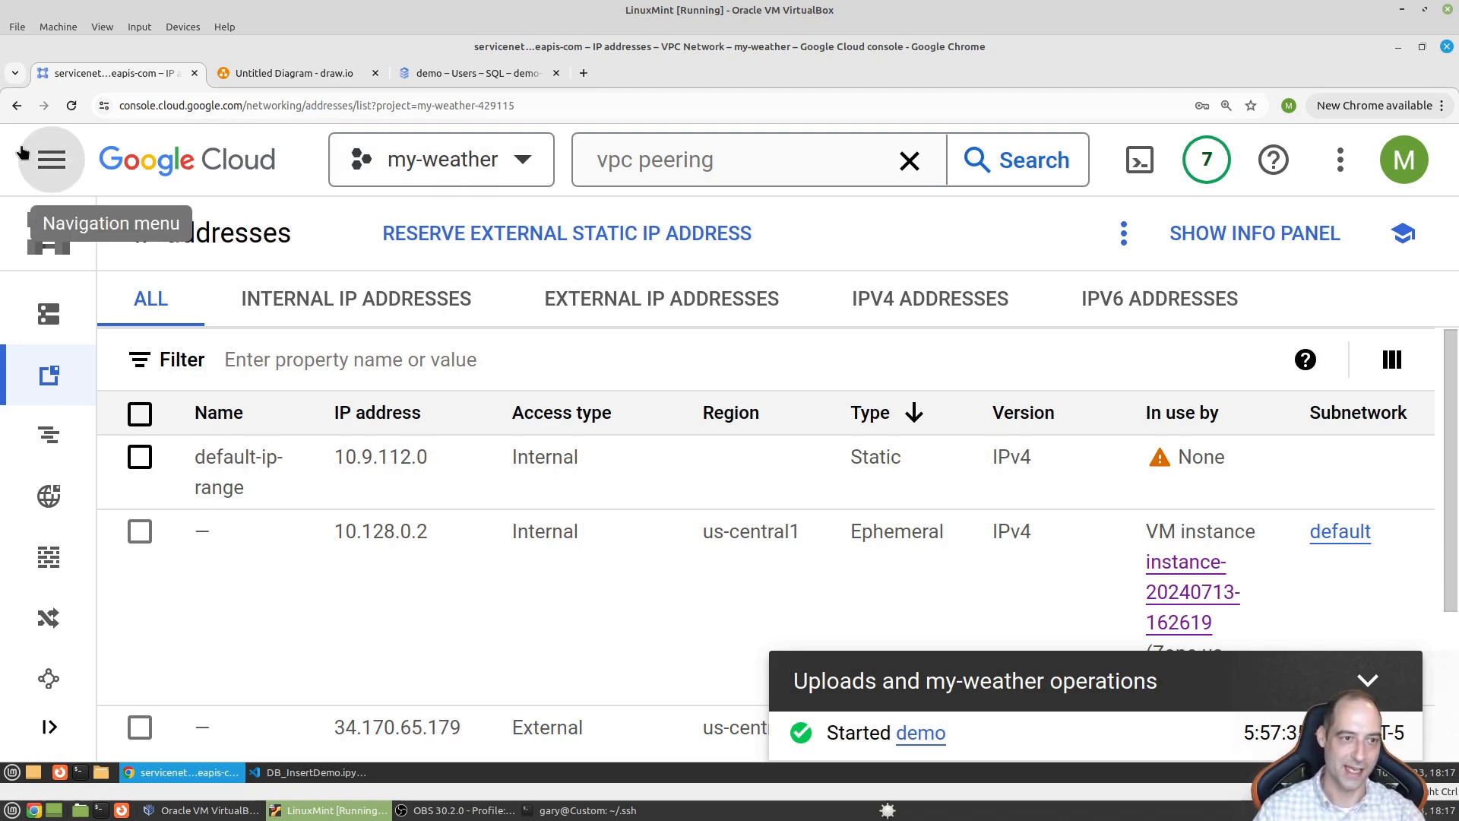
# - Go to Compute Engine and start a new VM instance, collapsing the operations panel
pyautogui.click(51, 158)
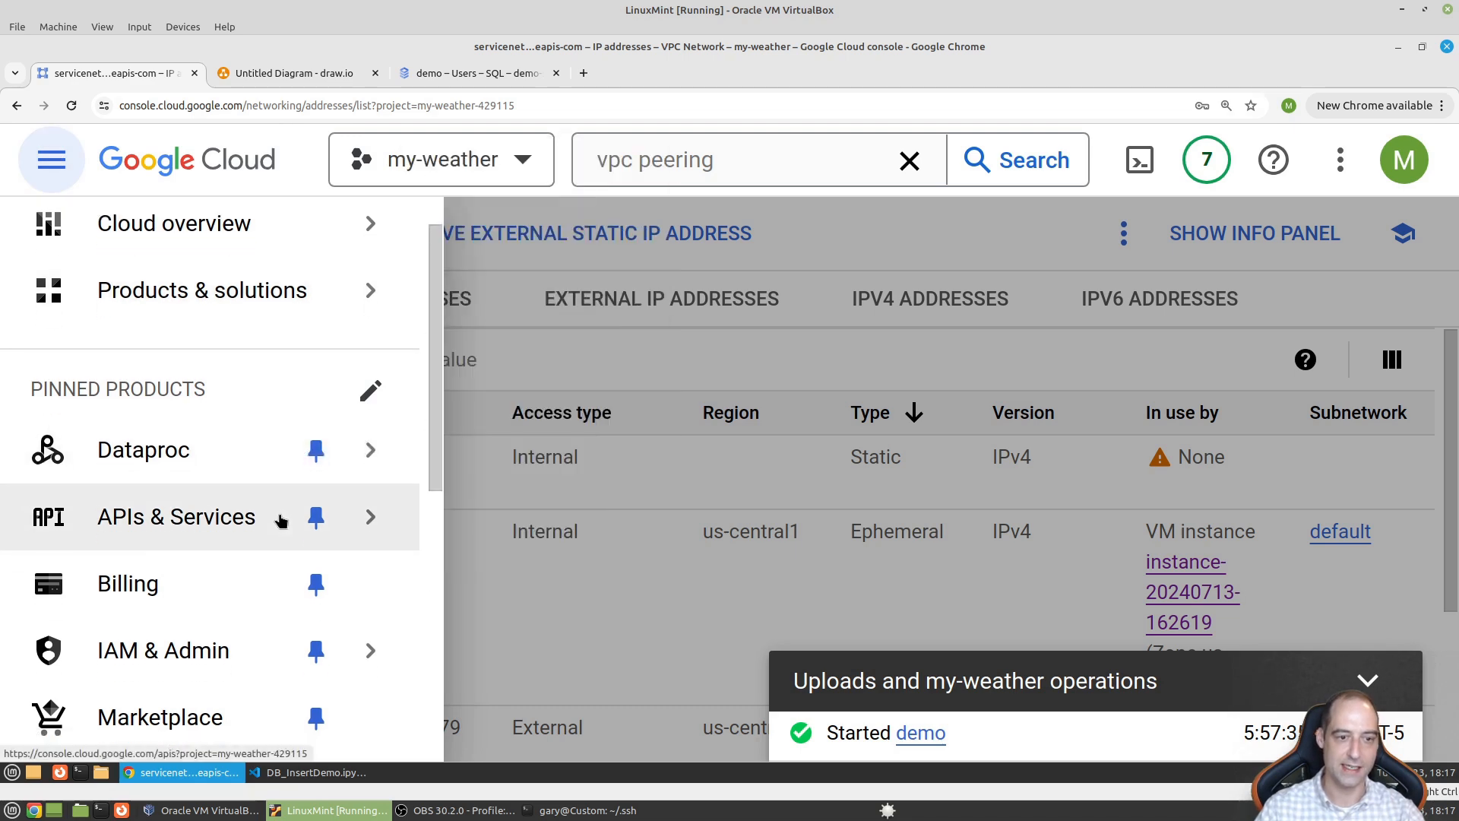
pyautogui.scroll(-7, 244, 535)
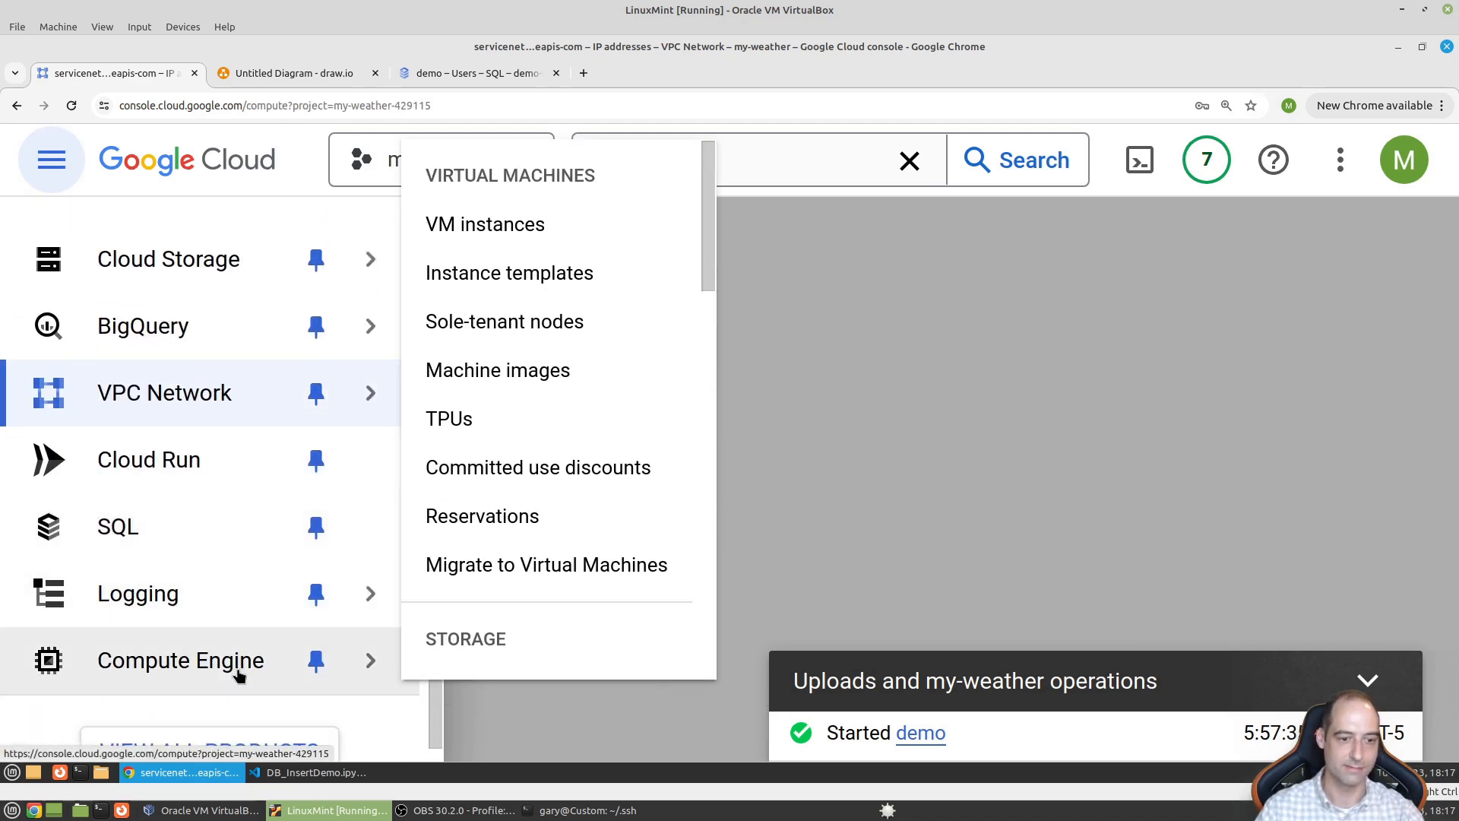
pyautogui.click(259, 646)
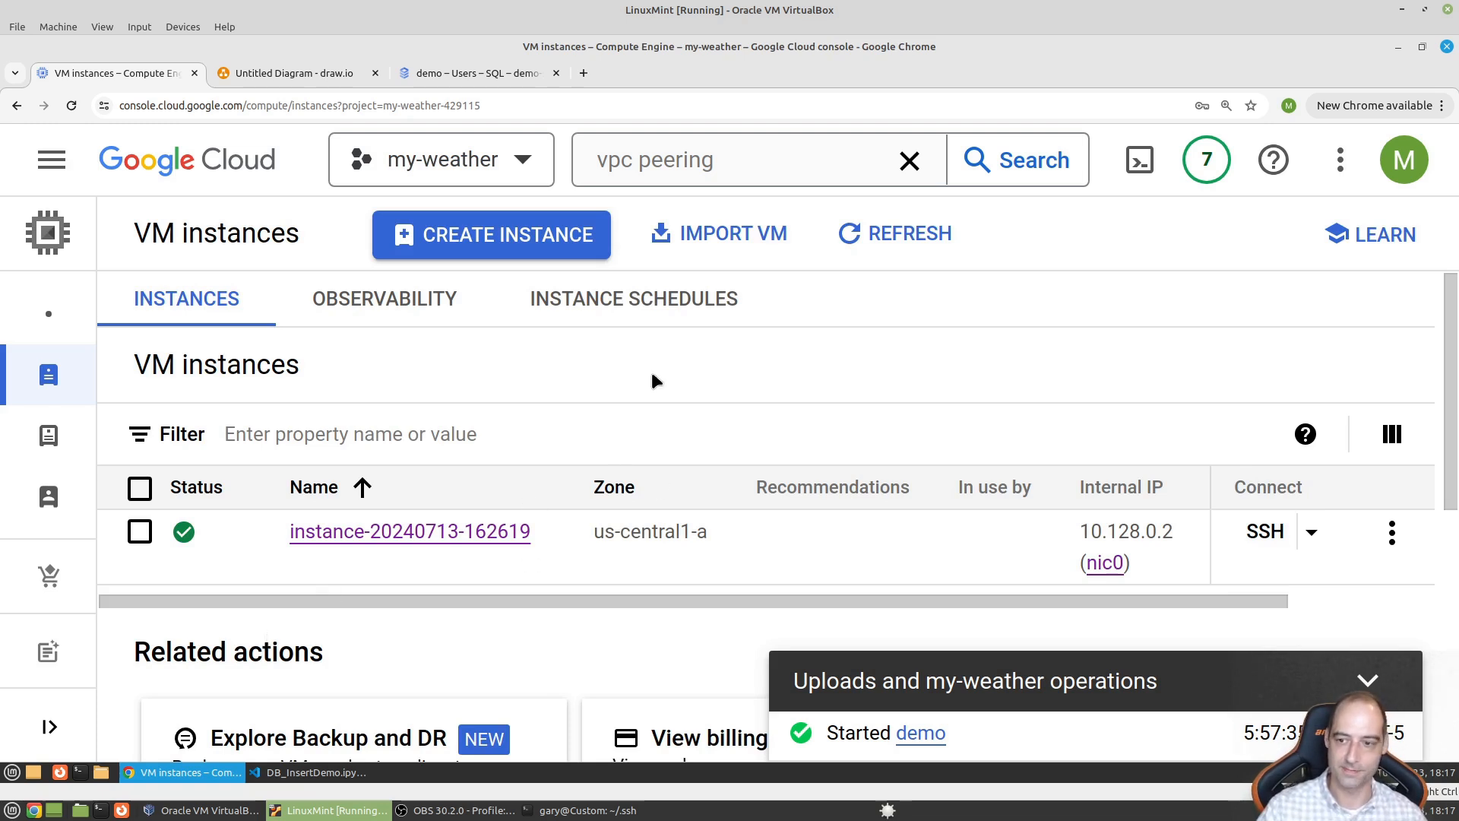
pyautogui.click(471, 251)
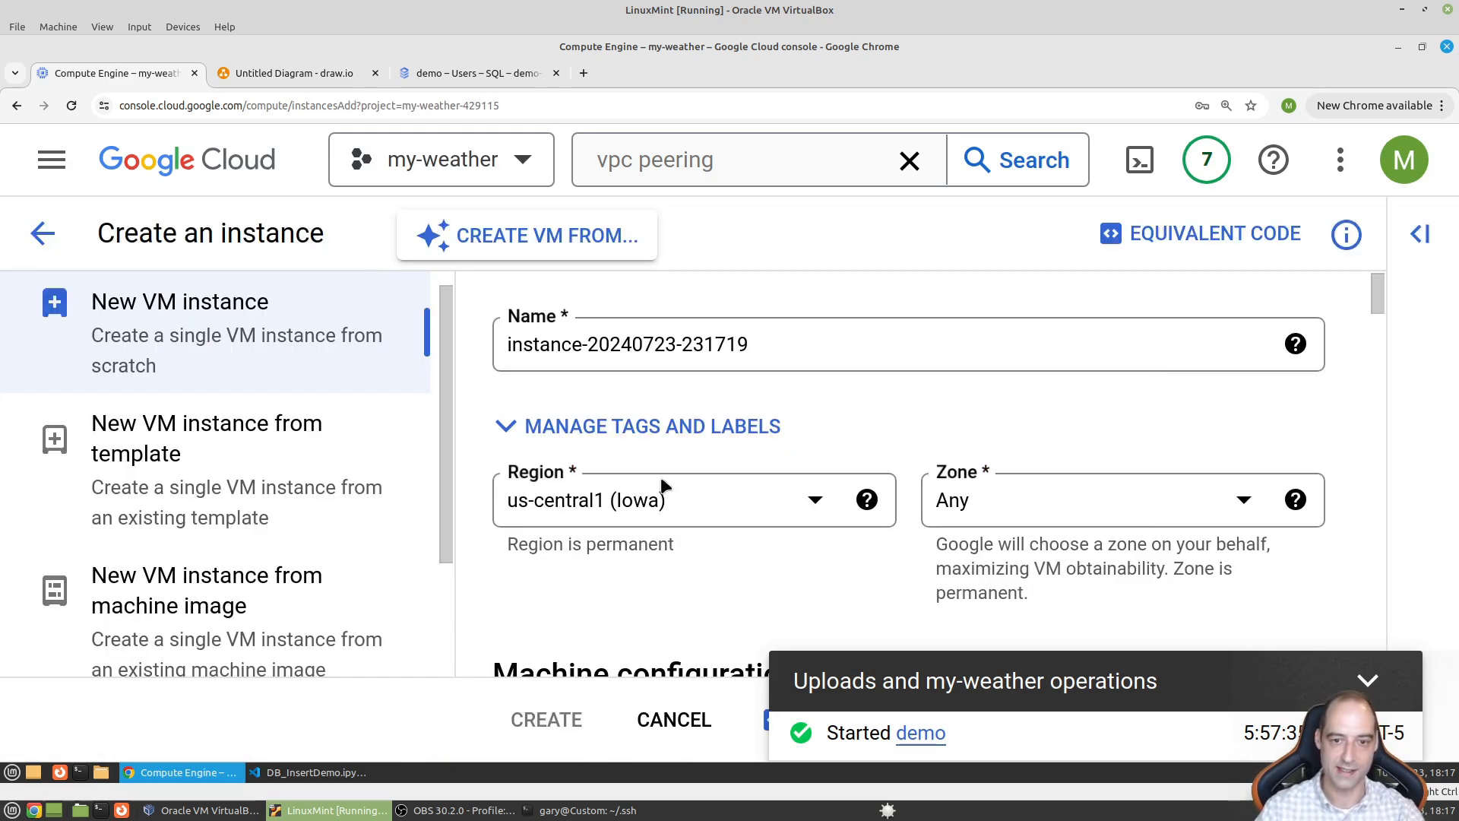
pyautogui.click(1380, 684)
pyautogui.scroll(-1, 661, 570)
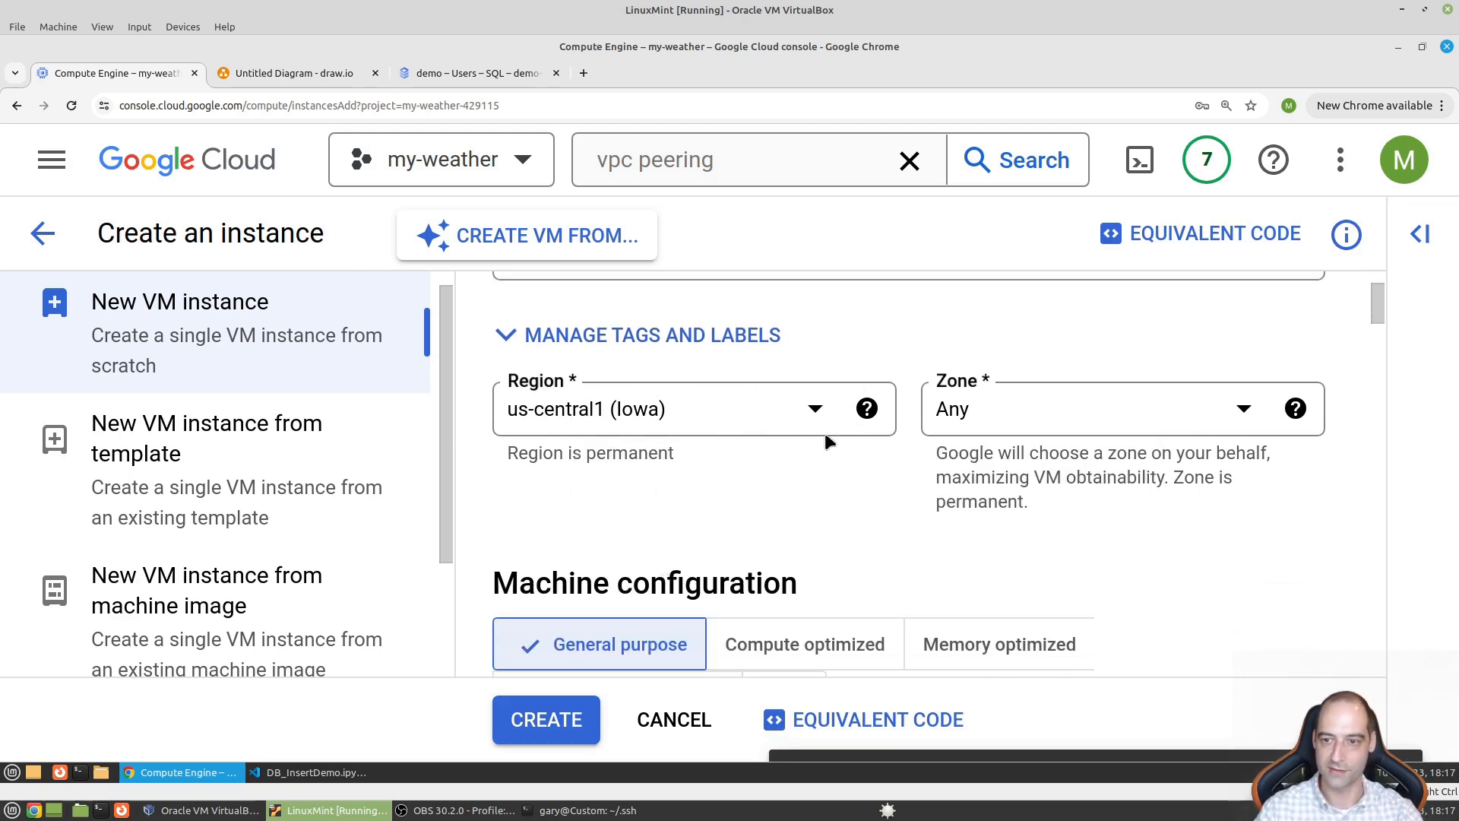
# - Change the VM's machine type preset from e2-medium to e2-micro
pyautogui.scroll(-2, 692, 509)
pyautogui.scroll(-1, 730, 511)
pyautogui.scroll(-3, 691, 507)
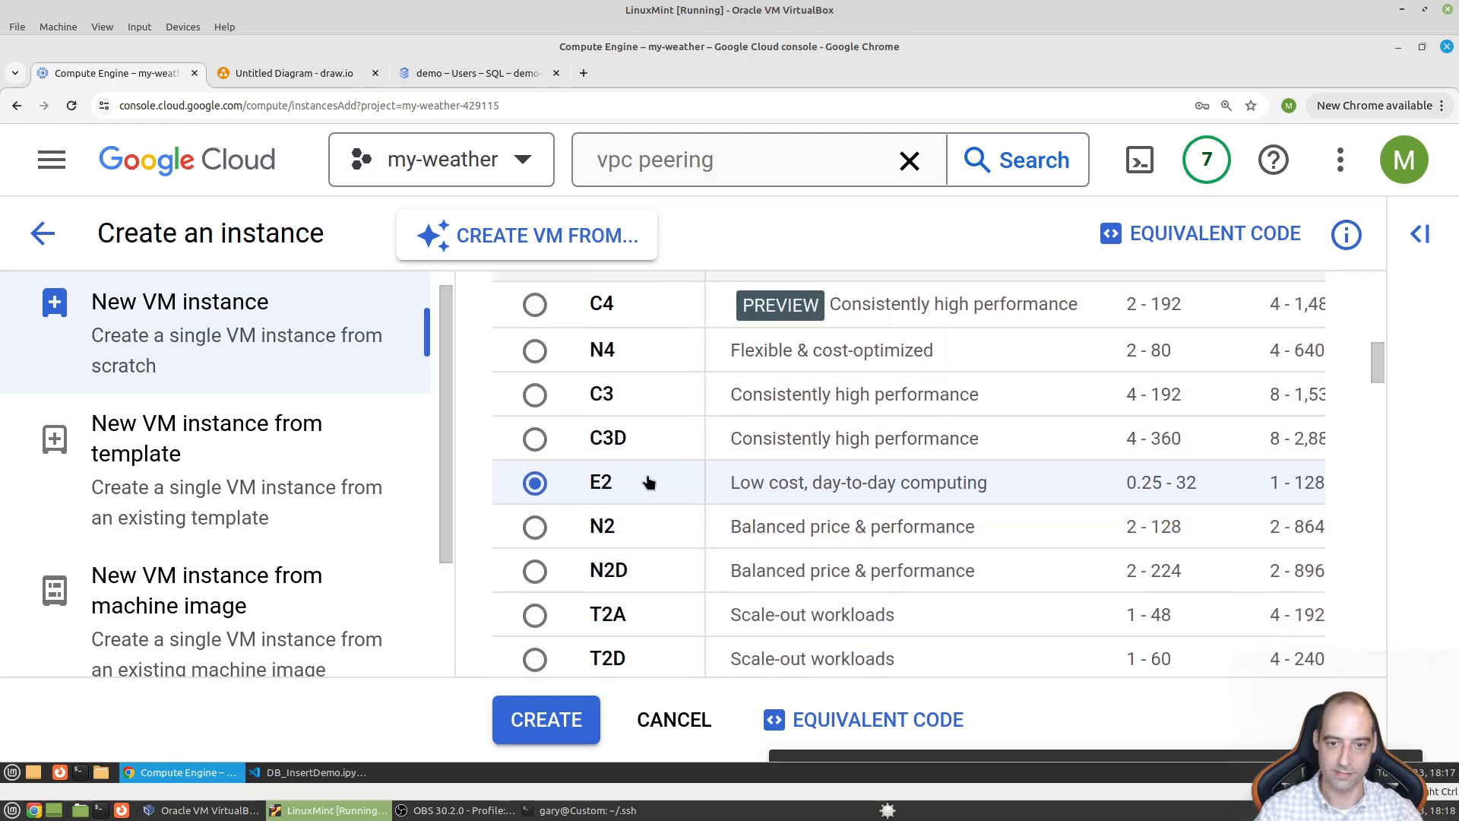
pyautogui.scroll(-5, 647, 483)
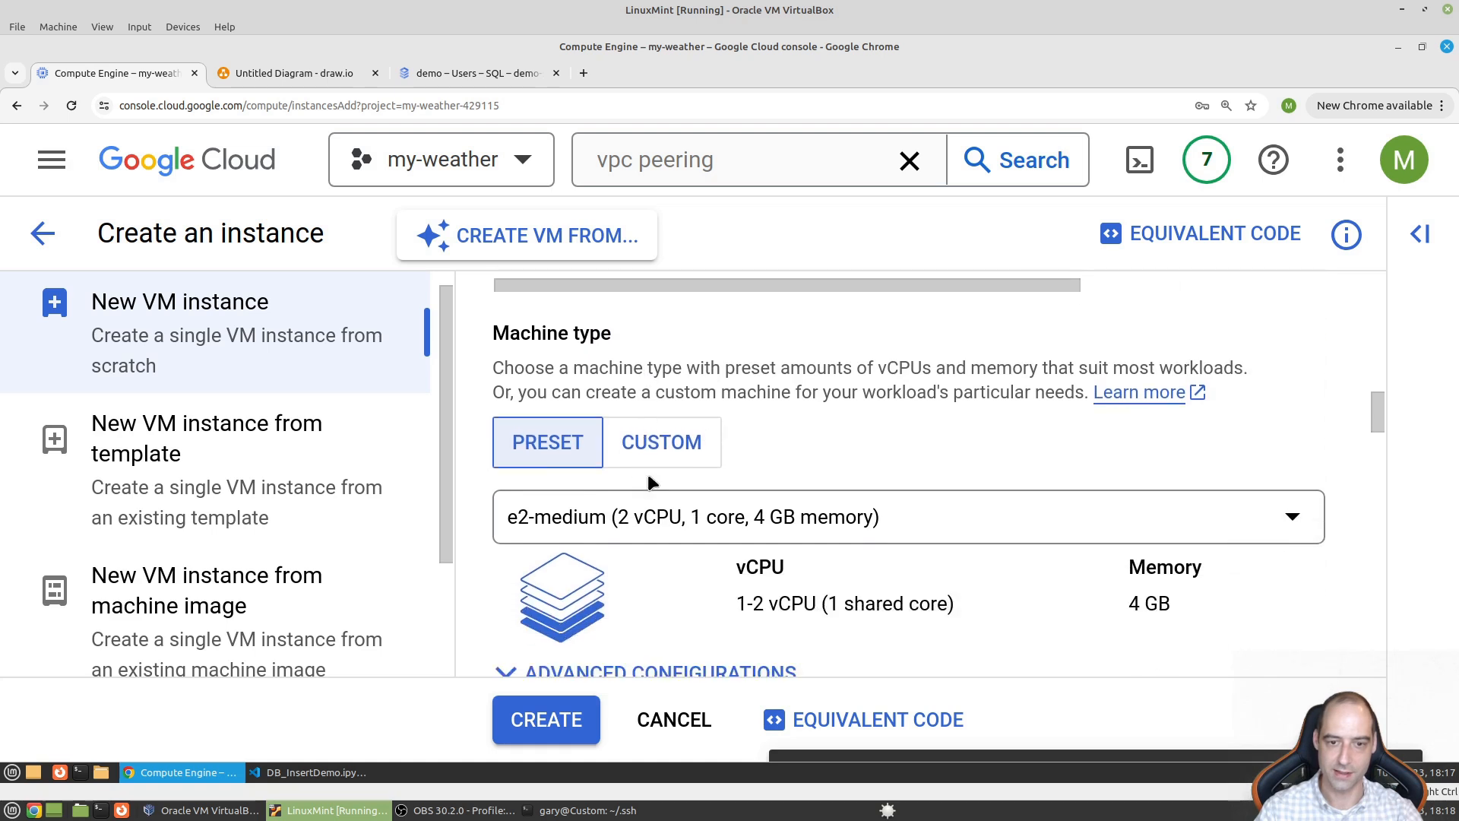
pyautogui.click(727, 530)
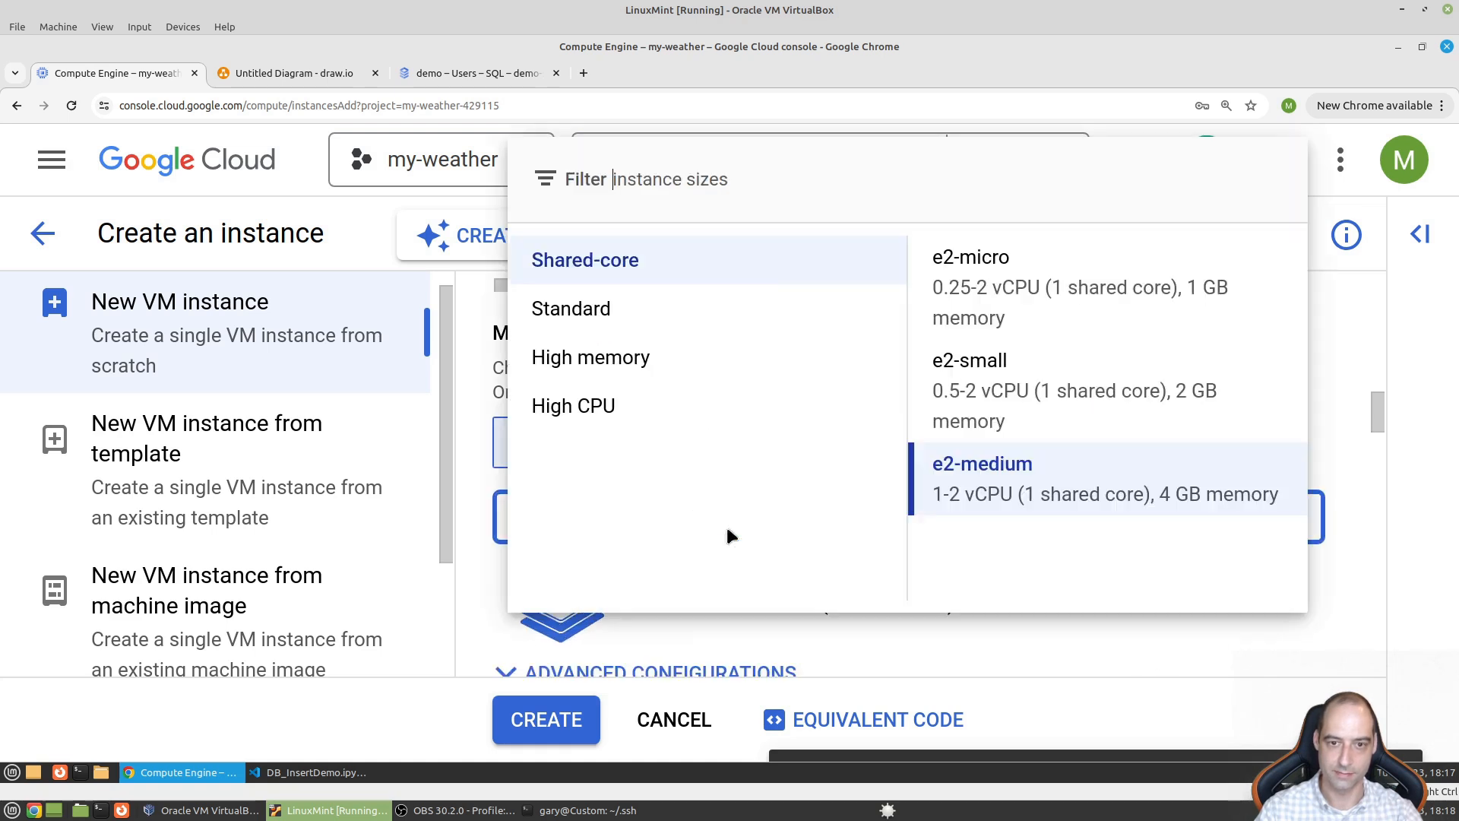
pyautogui.click(1013, 307)
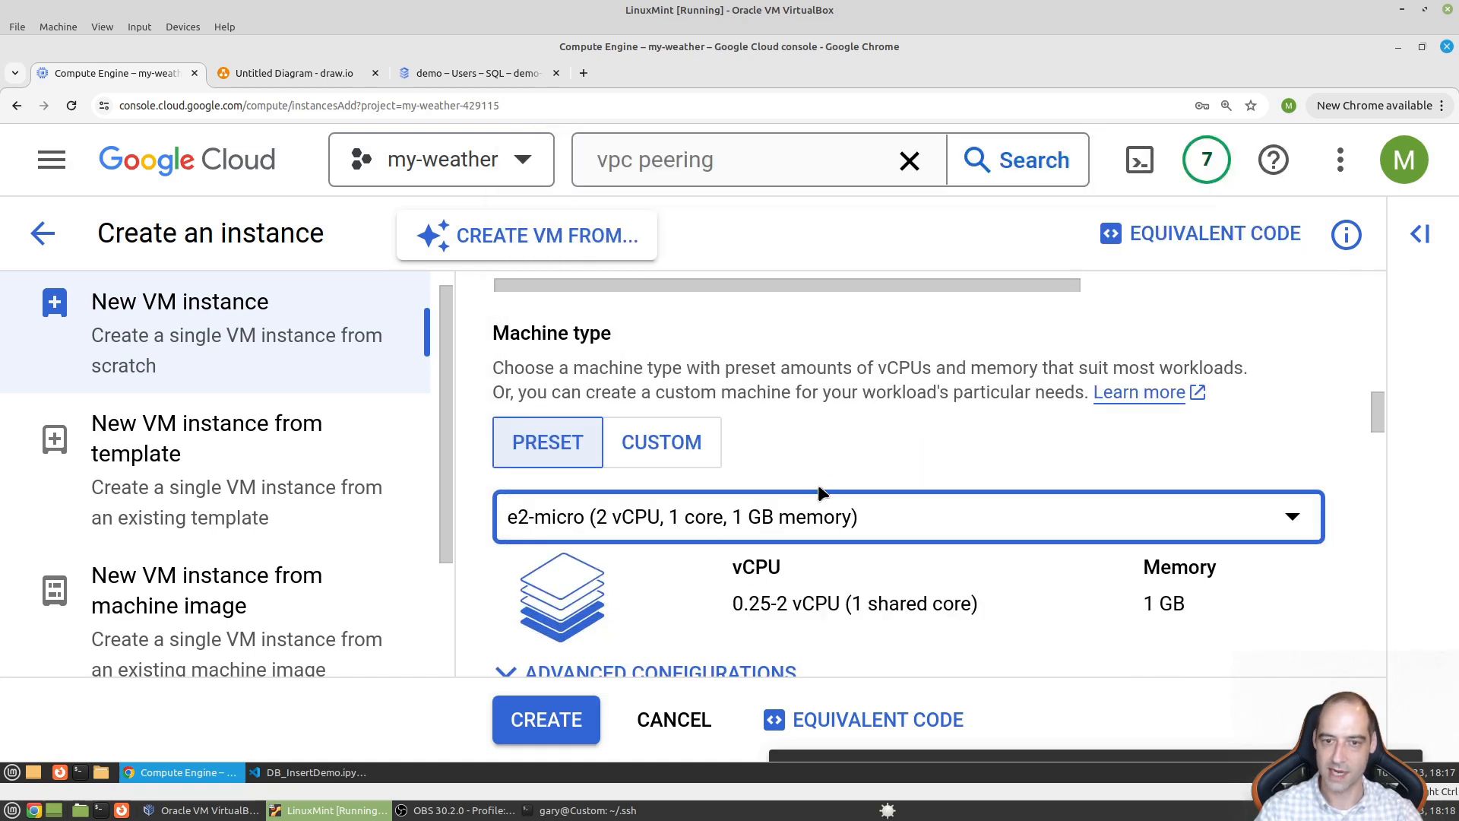
pyautogui.scroll(-5, 857, 488)
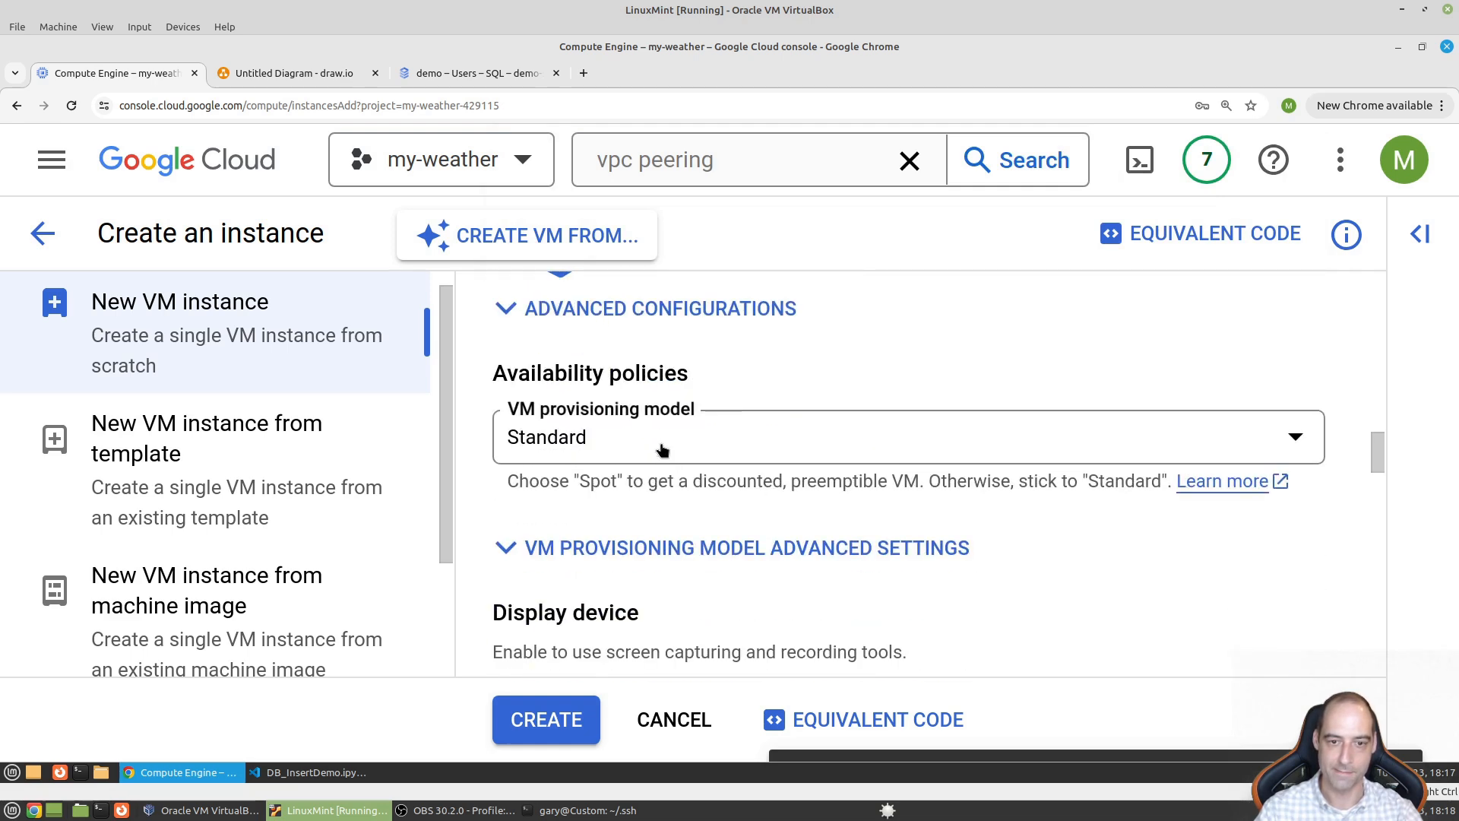
pyautogui.click(660, 443)
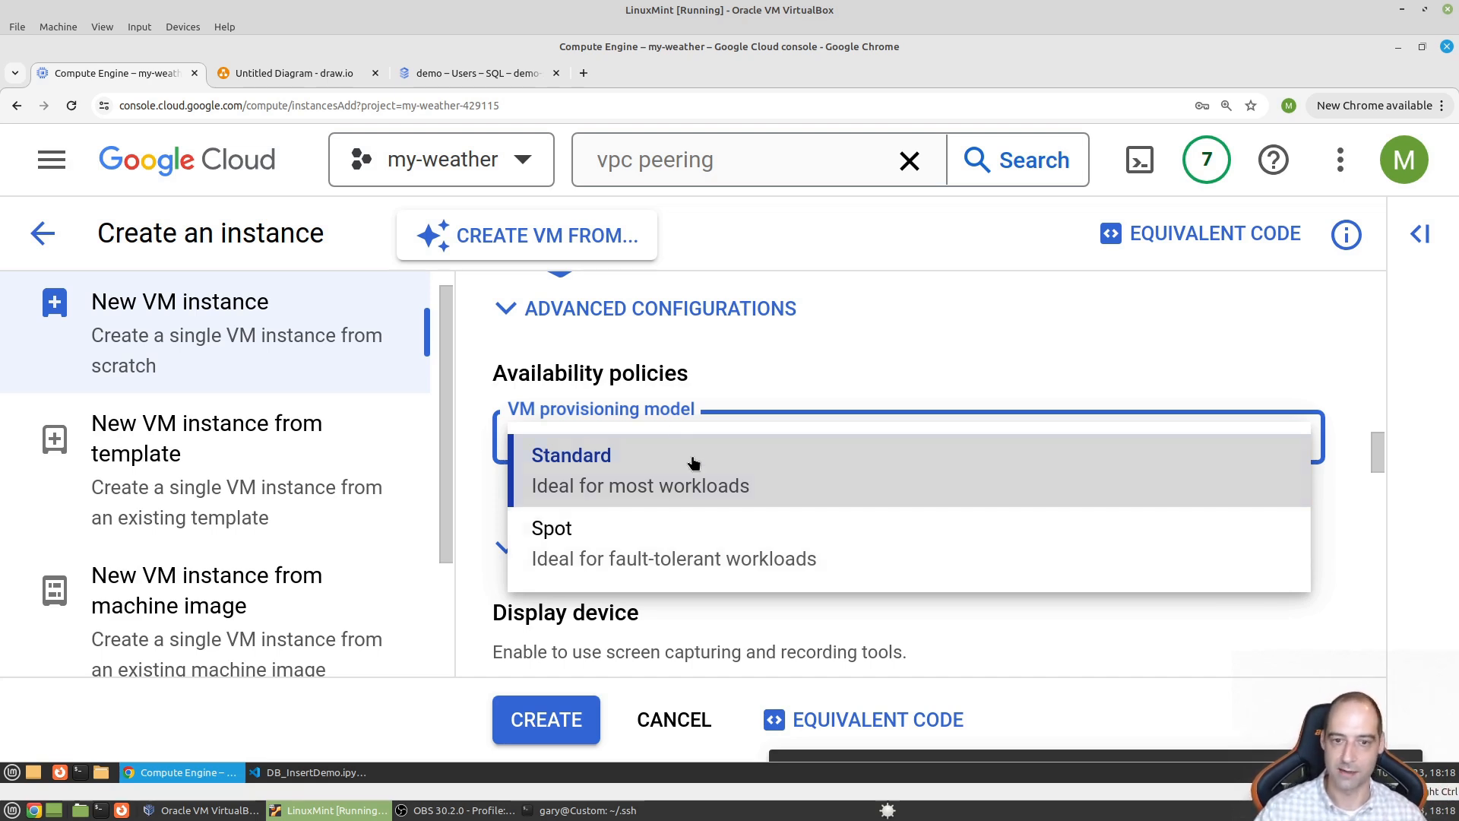
# - Zoom the page out and switch the VM provisioning model to Spot
pyautogui.click(919, 351)
pyautogui.hotkey('ctrl', '-')
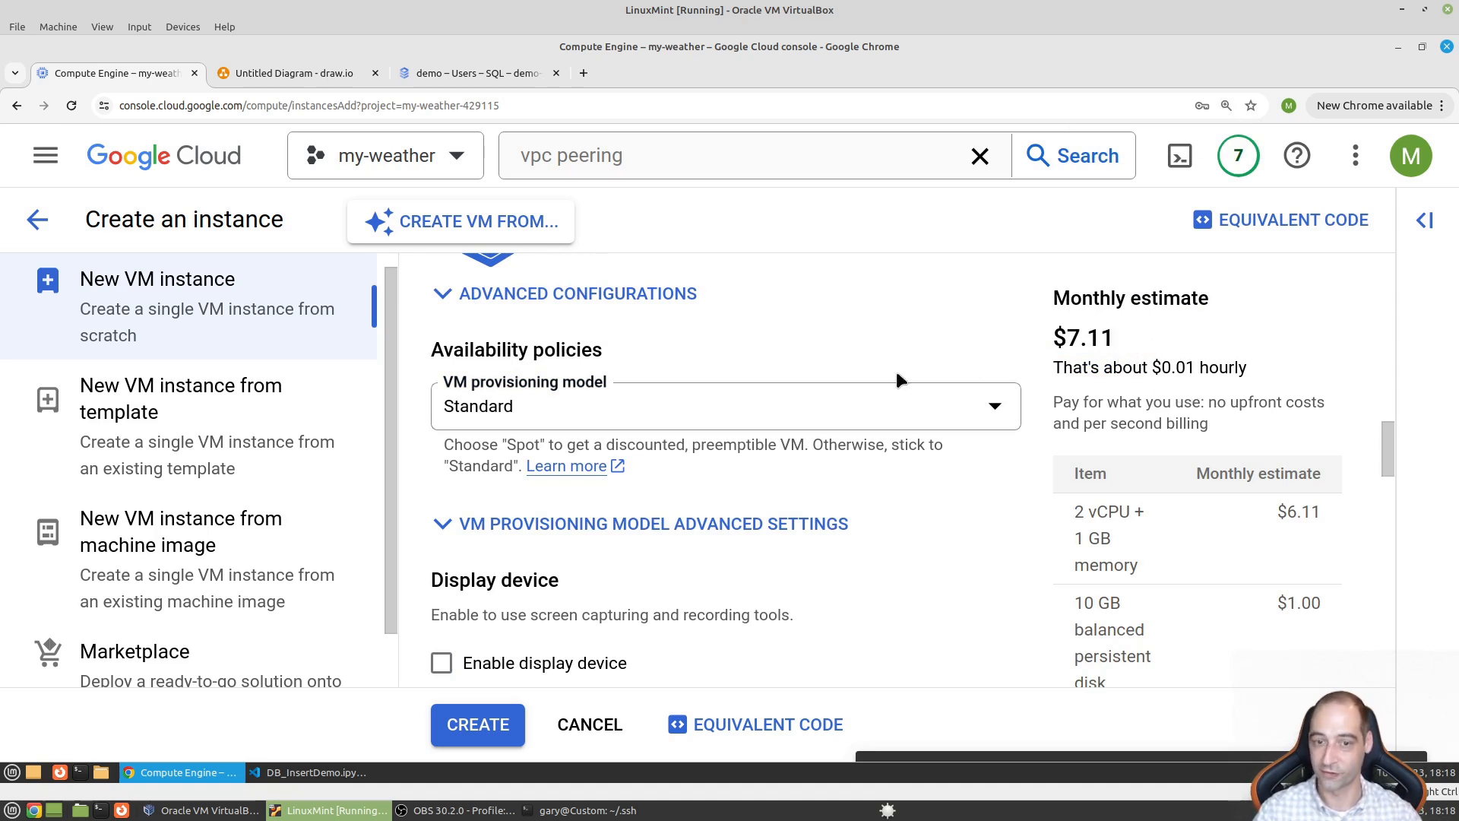
pyautogui.click(625, 410)
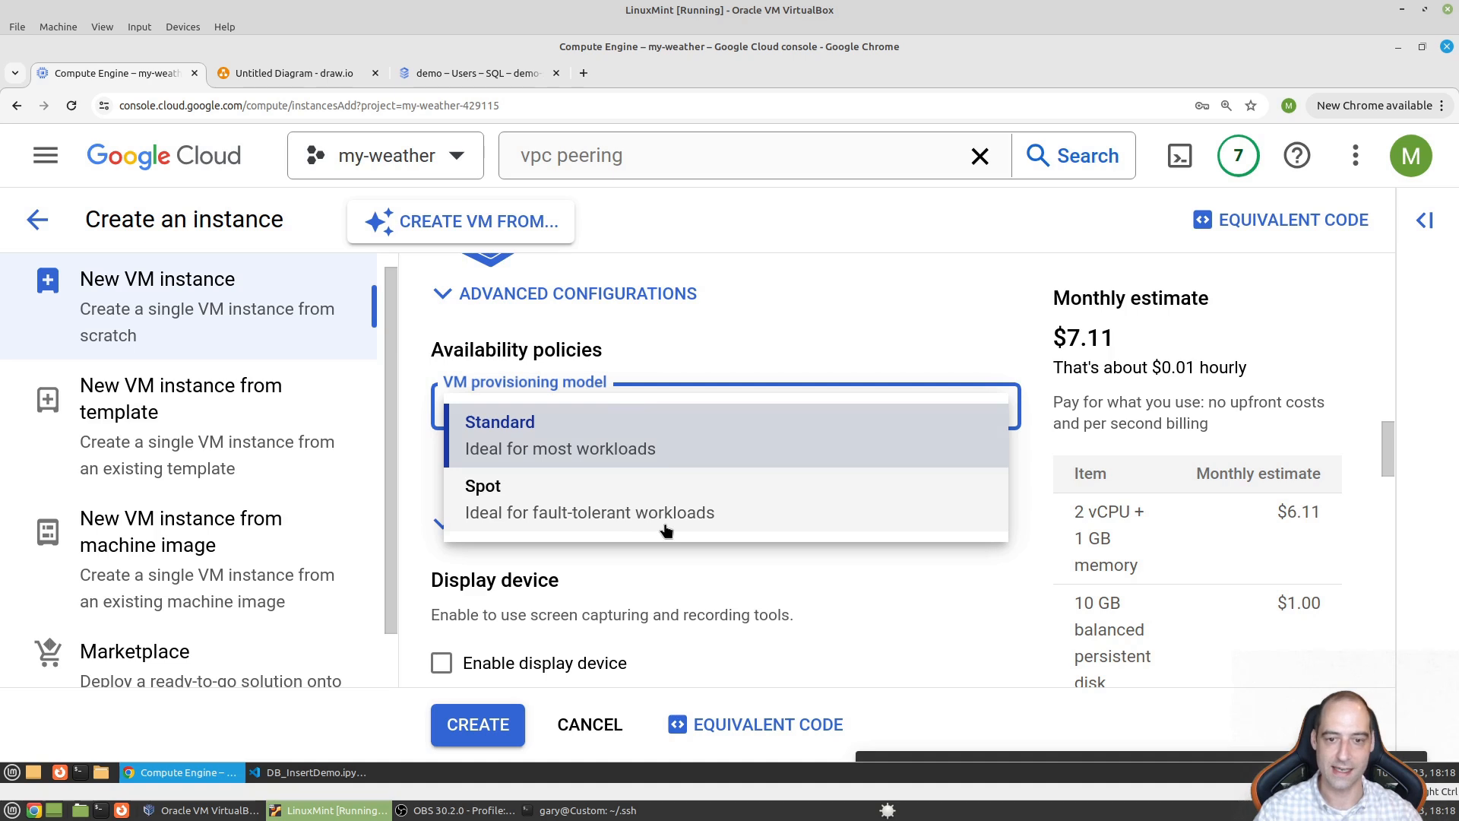
pyautogui.click(722, 524)
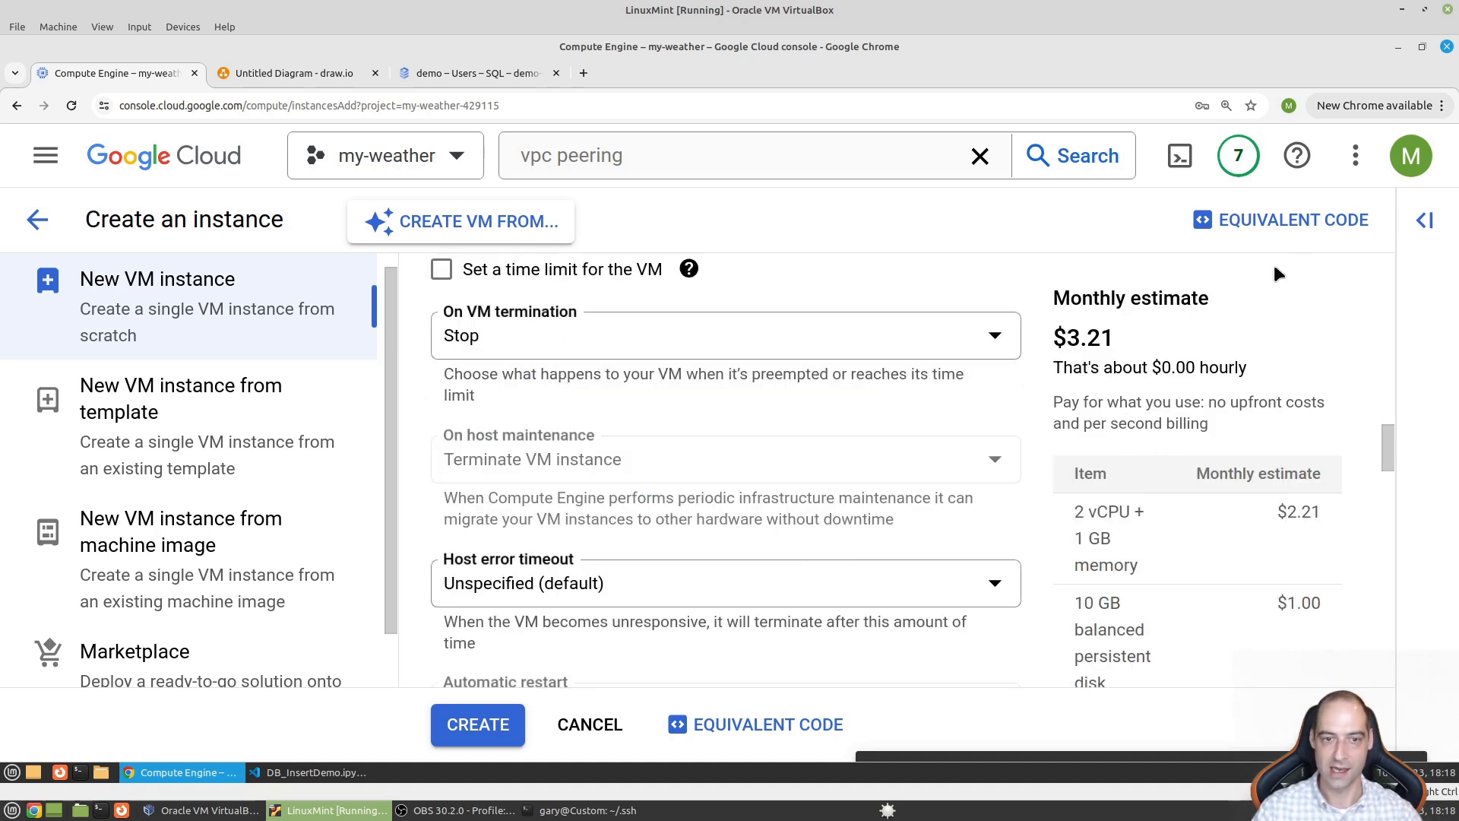
# - Scroll down to Boot disk and bring up its image choices
pyautogui.scroll(-3, 883, 458)
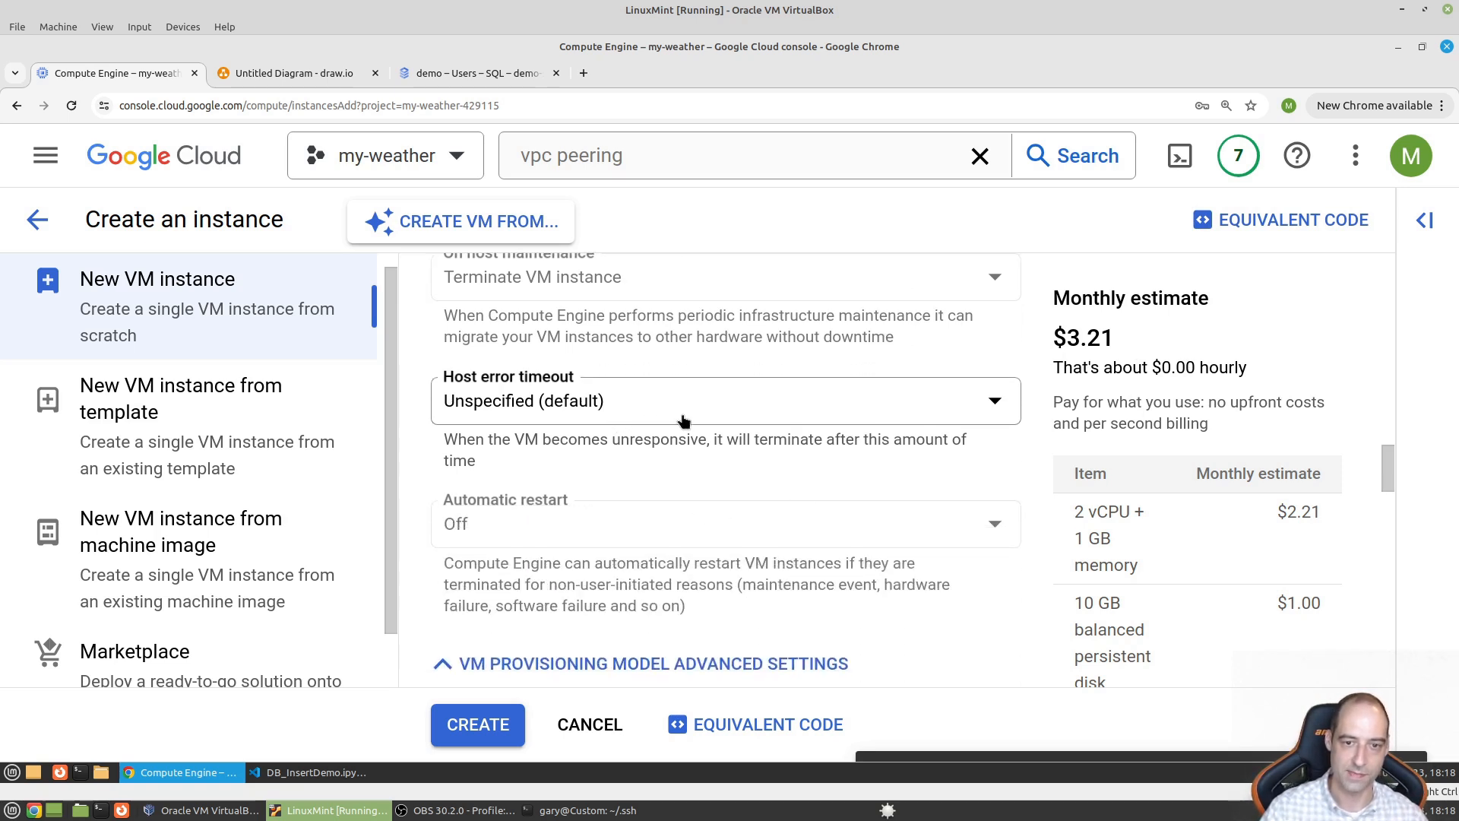
pyautogui.scroll(-4, 659, 487)
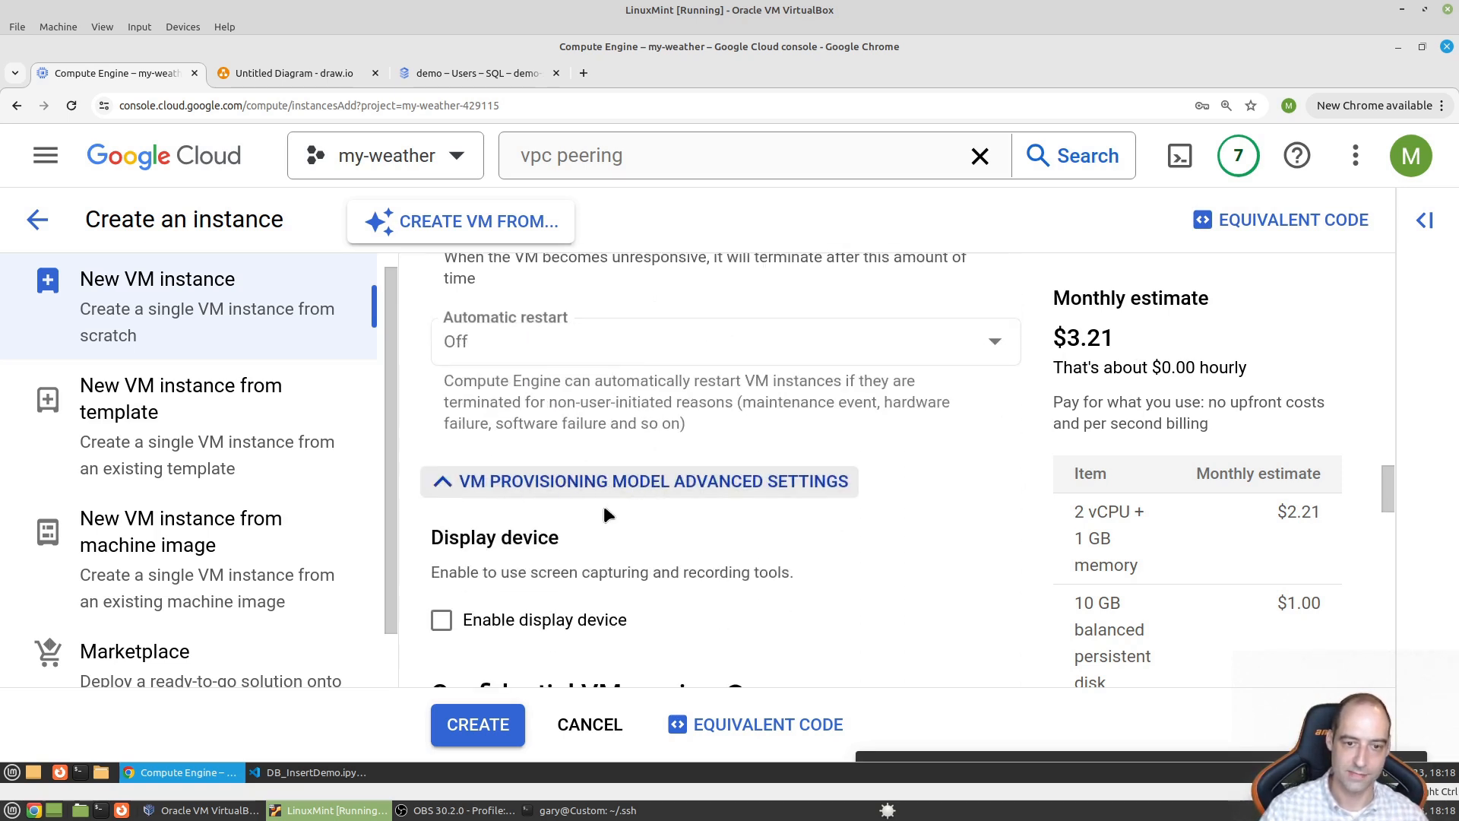
pyautogui.scroll(-4, 608, 519)
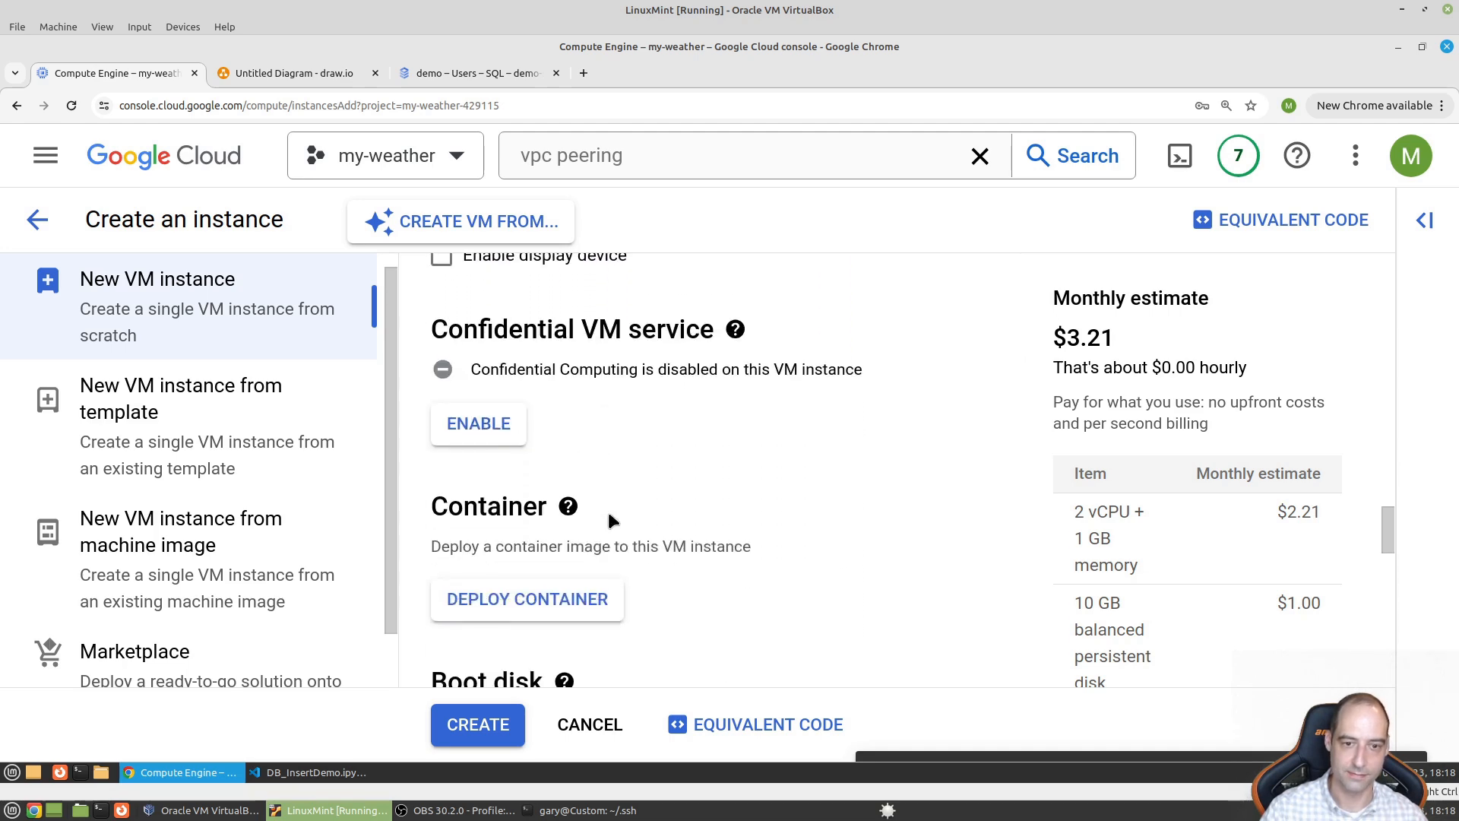
pyautogui.scroll(-7, 608, 521)
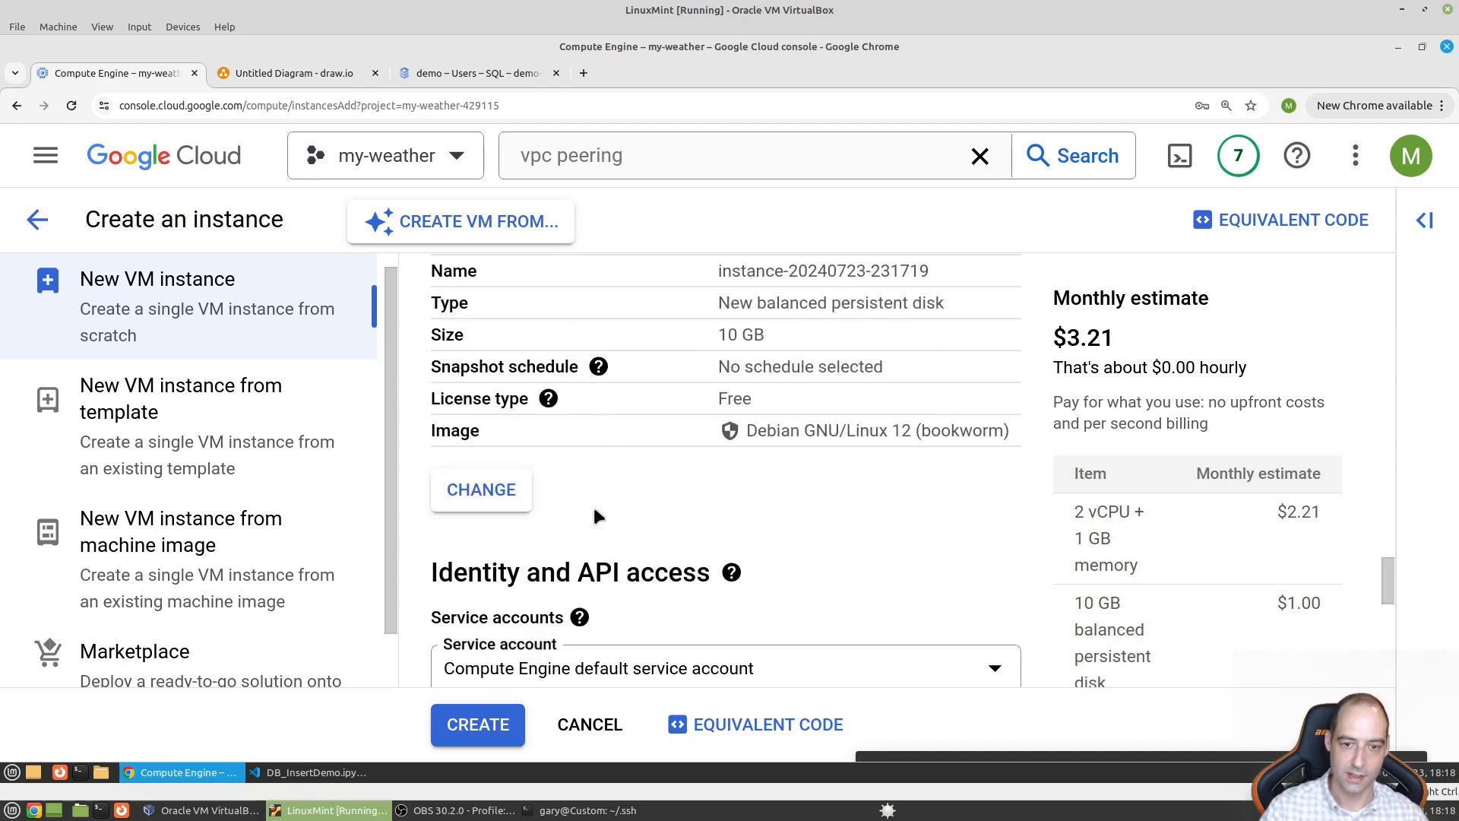
pyautogui.click(513, 495)
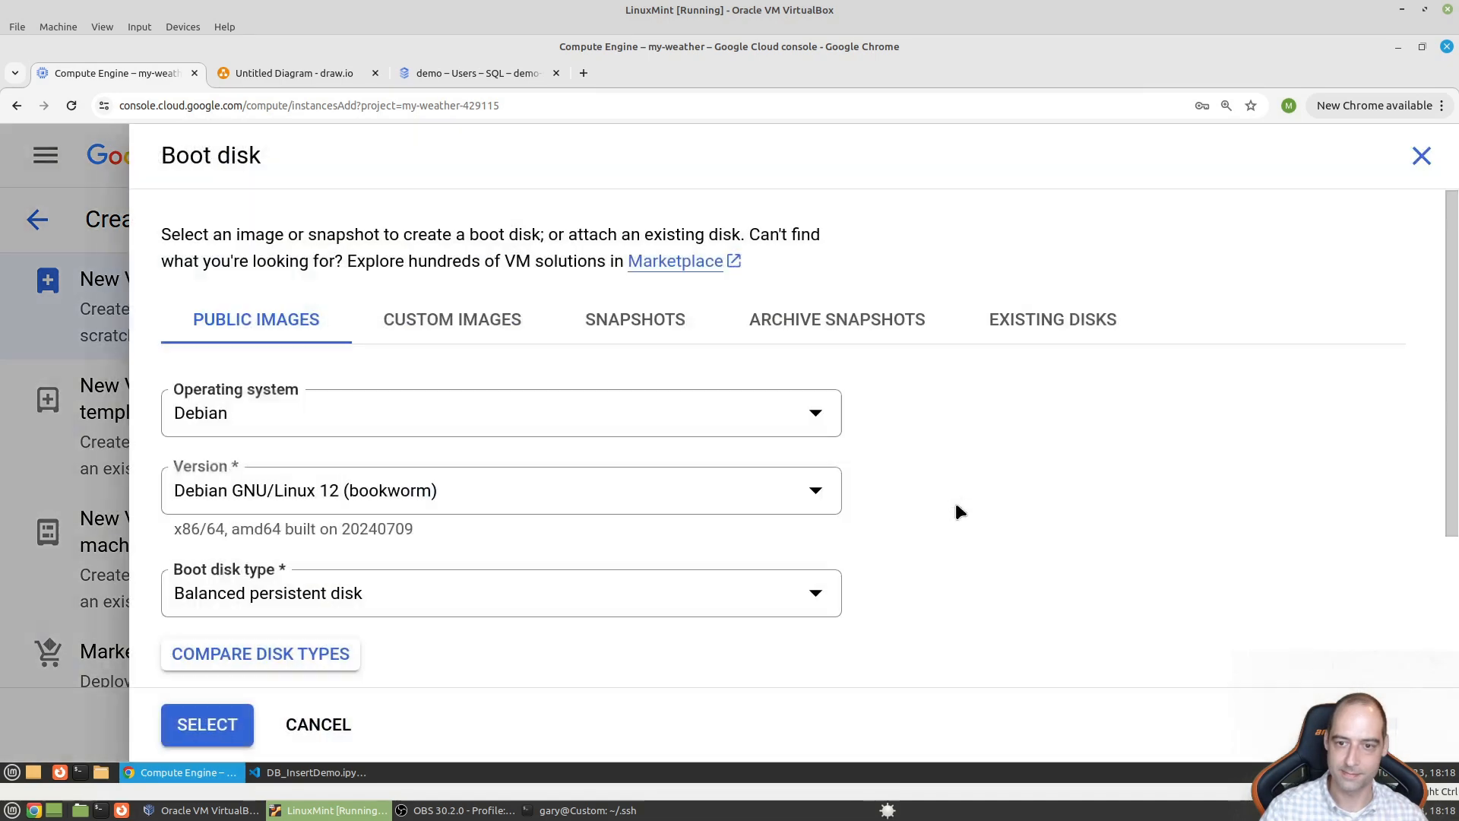
# - Try Ubuntu 20.04 LTS on a Balanced persistent disk, then discard the boot disk changes
pyautogui.click(524, 435)
pyautogui.scroll(-3, 365, 631)
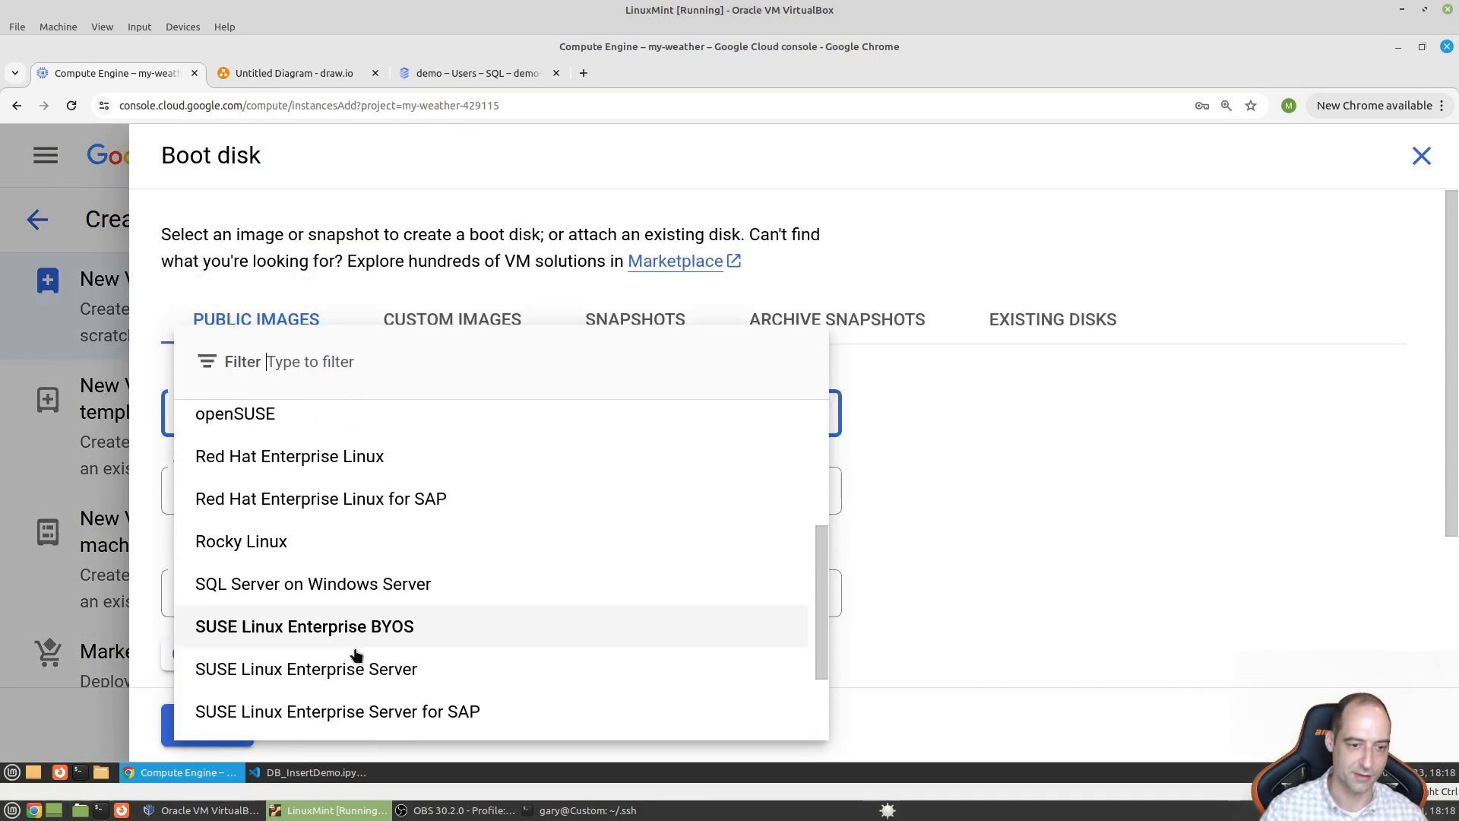
pyautogui.scroll(-2, 349, 652)
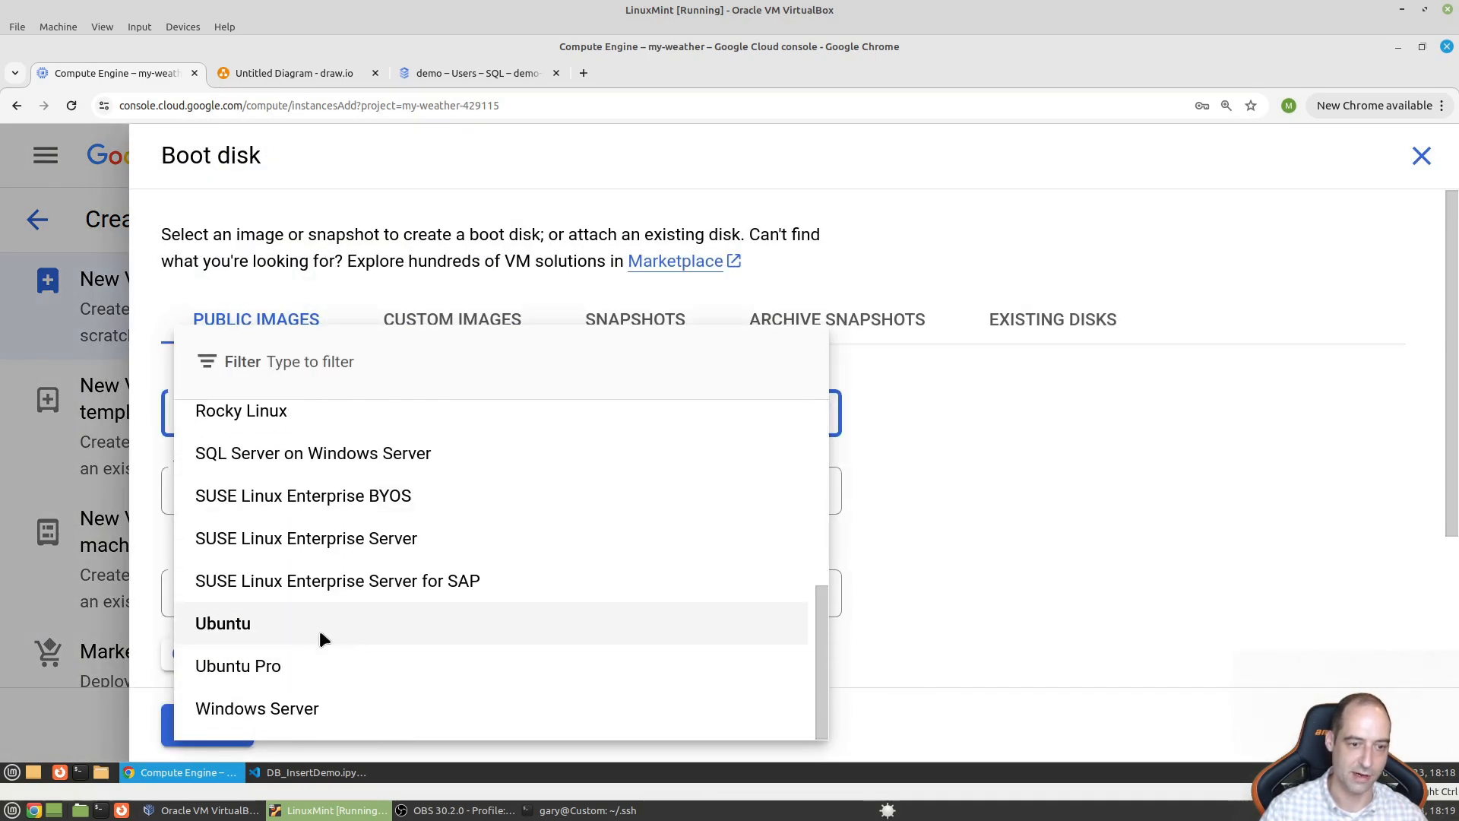
pyautogui.click(322, 632)
pyautogui.click(395, 498)
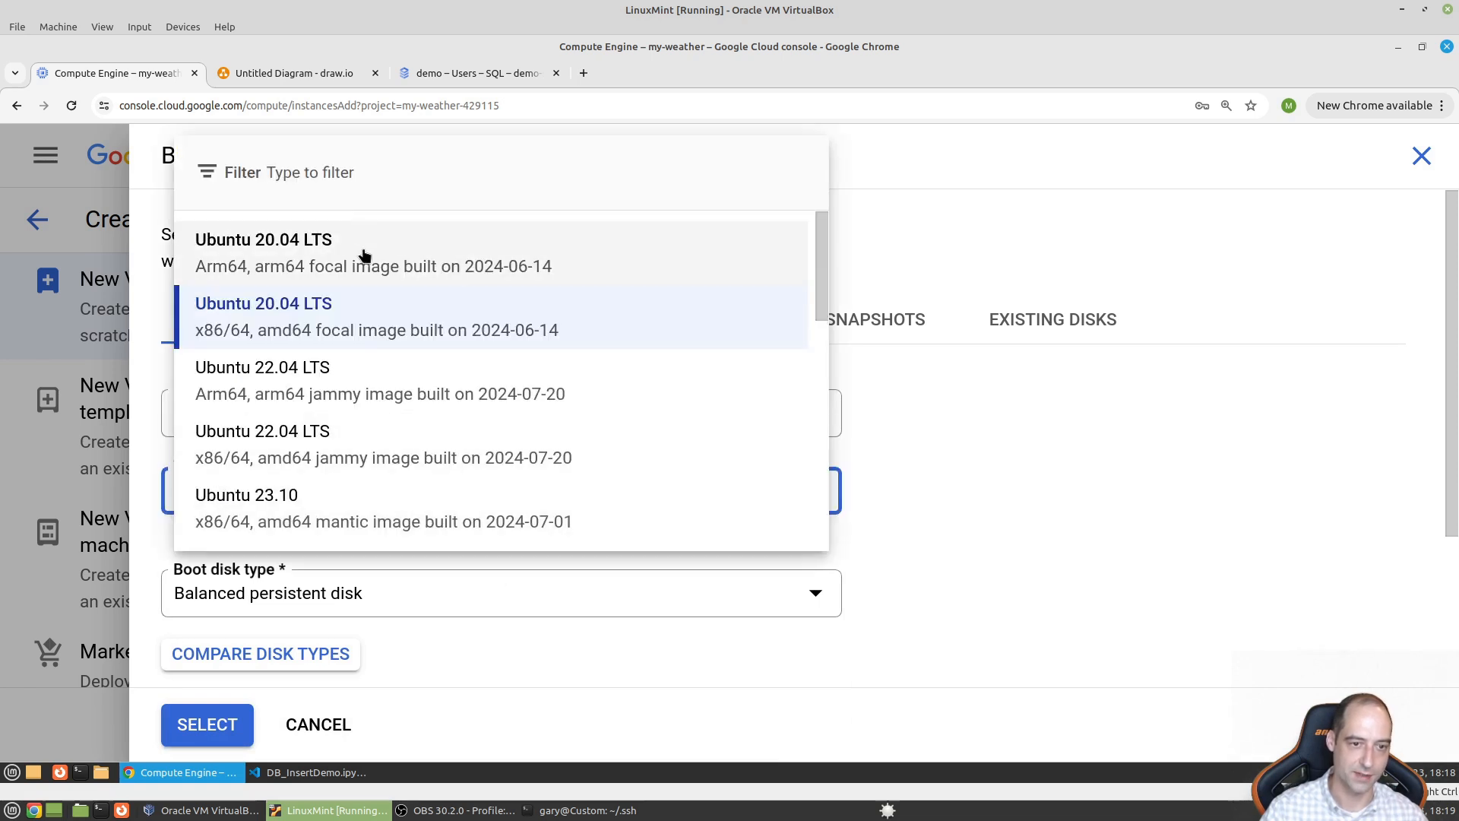
pyautogui.click(906, 400)
pyautogui.click(384, 608)
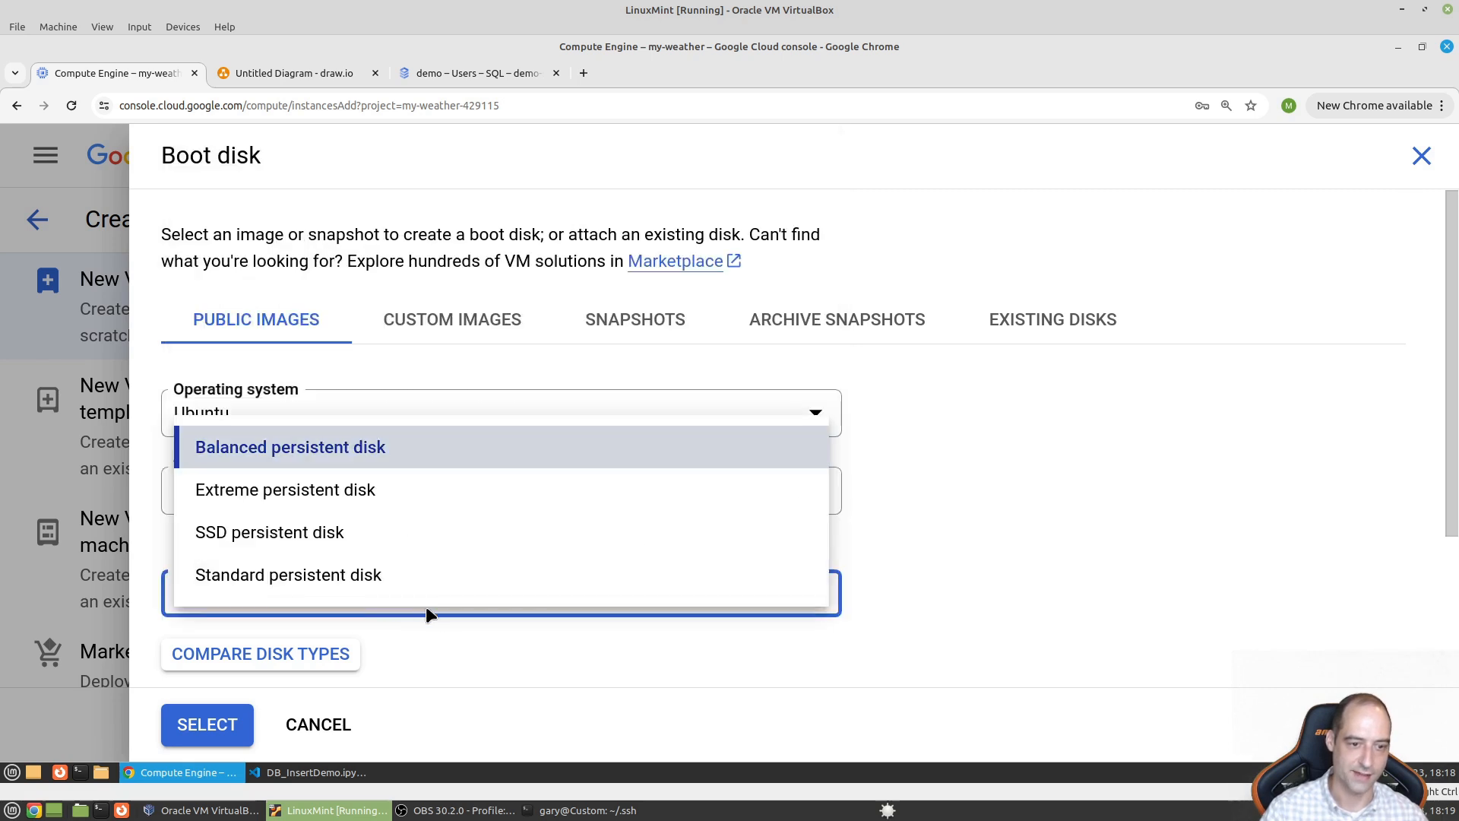
pyautogui.click(968, 596)
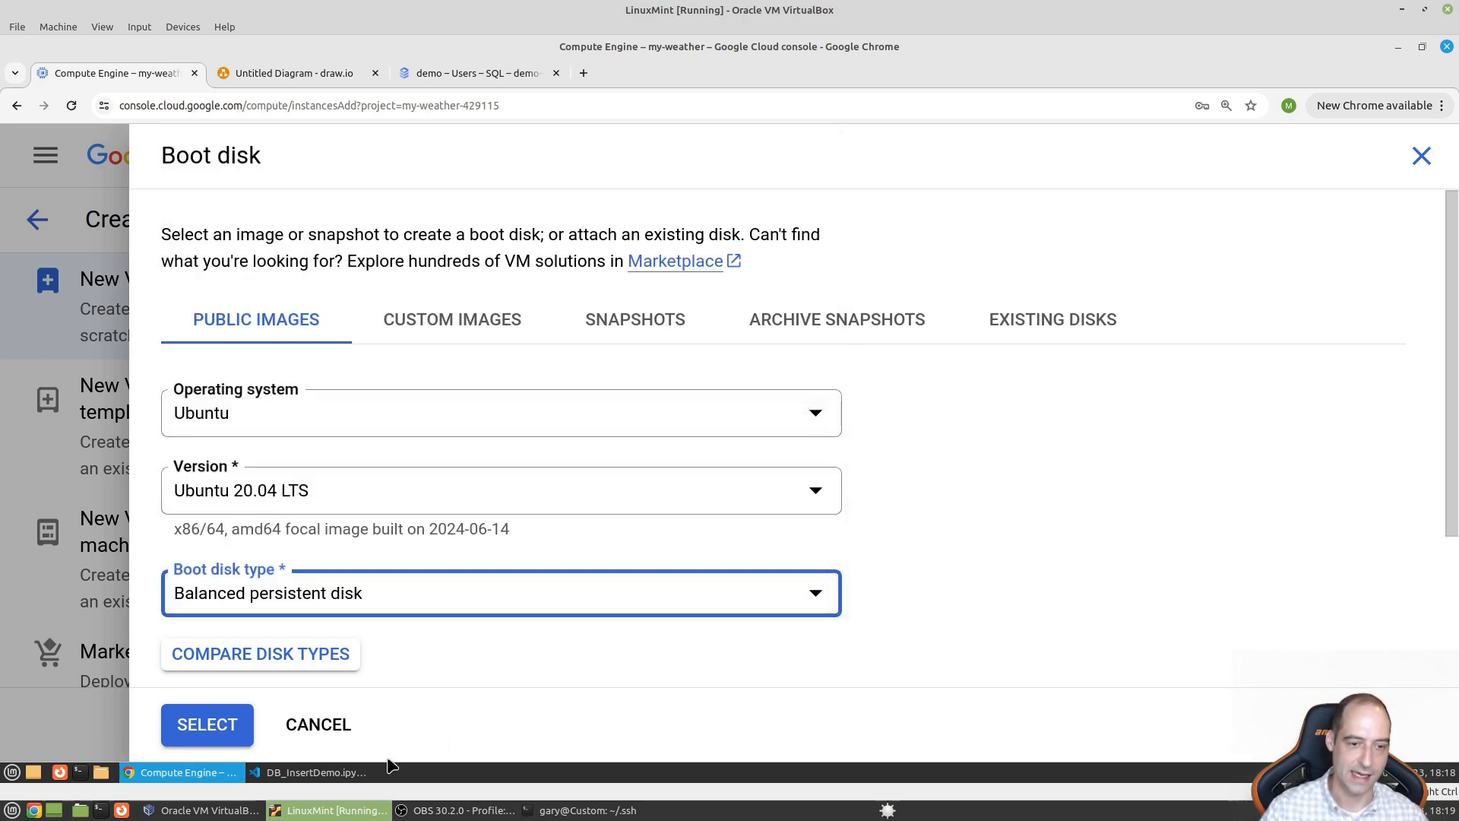
pyautogui.click(315, 730)
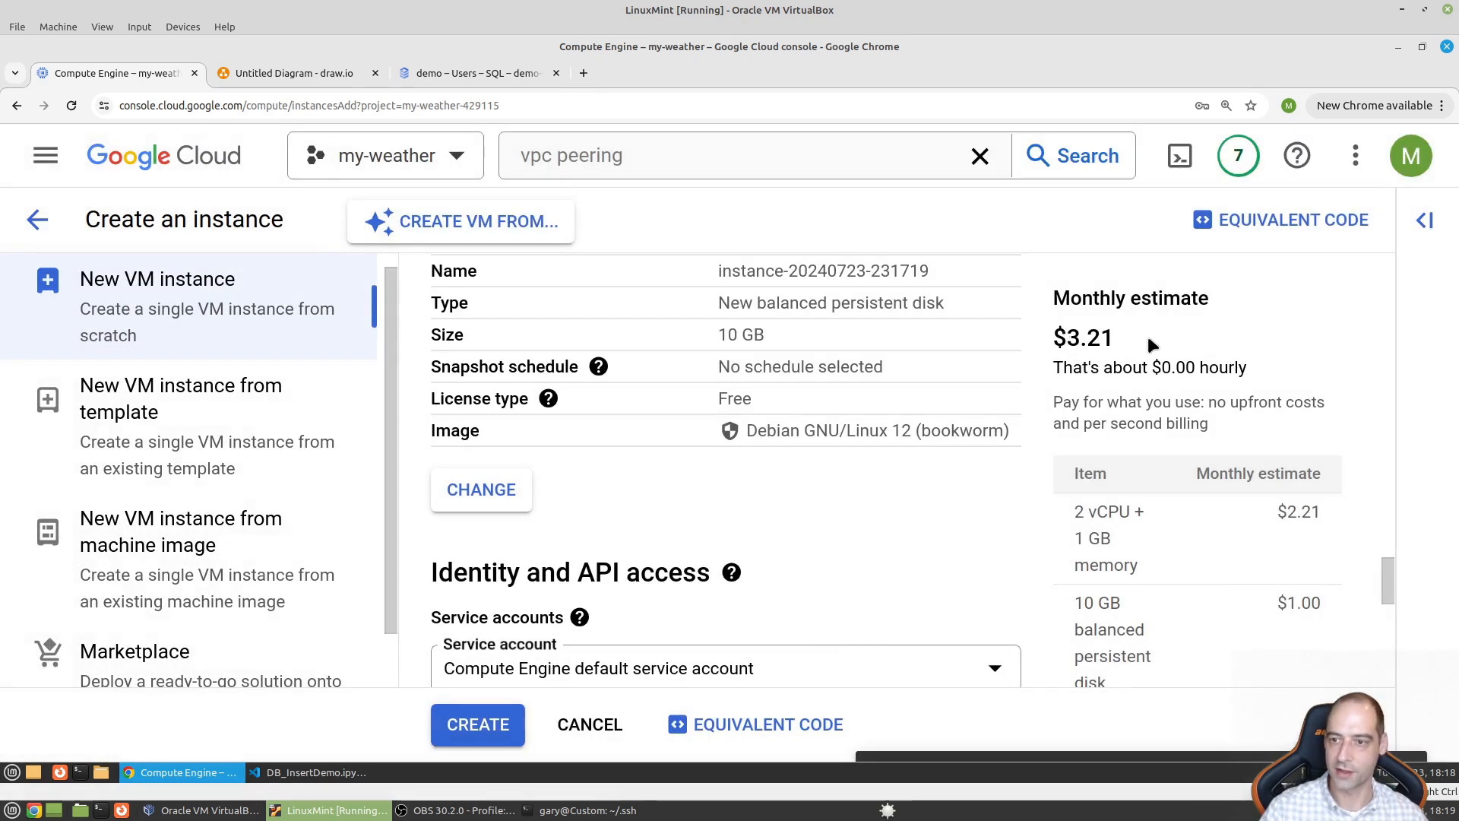
# - Select Ubuntu 20.04 LTS on a Standard persistent disk as the VM's boot disk
pyautogui.scroll(-2, 854, 402)
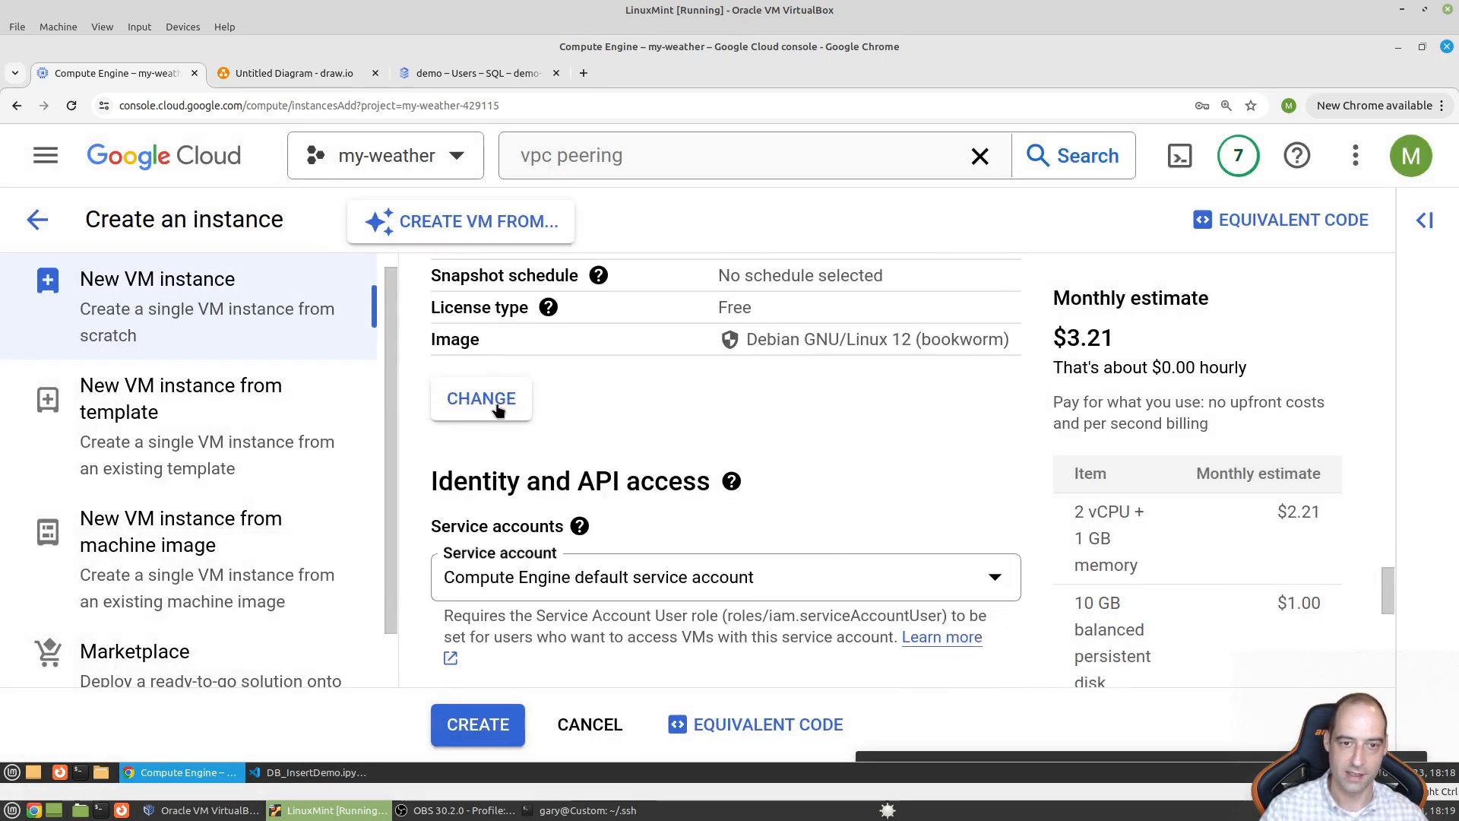
pyautogui.click(462, 399)
pyautogui.click(426, 412)
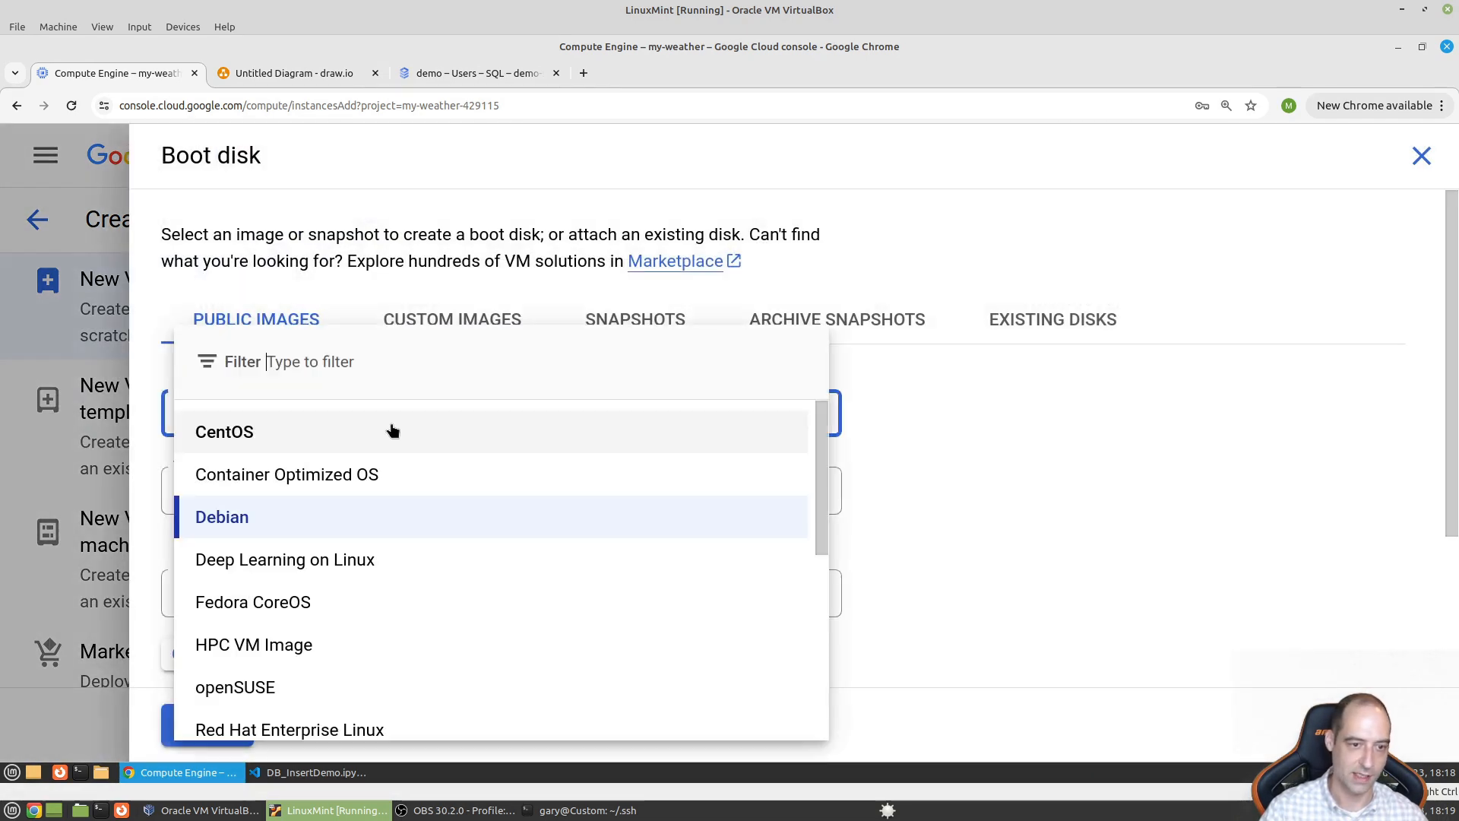
pyautogui.scroll(-3, 326, 687)
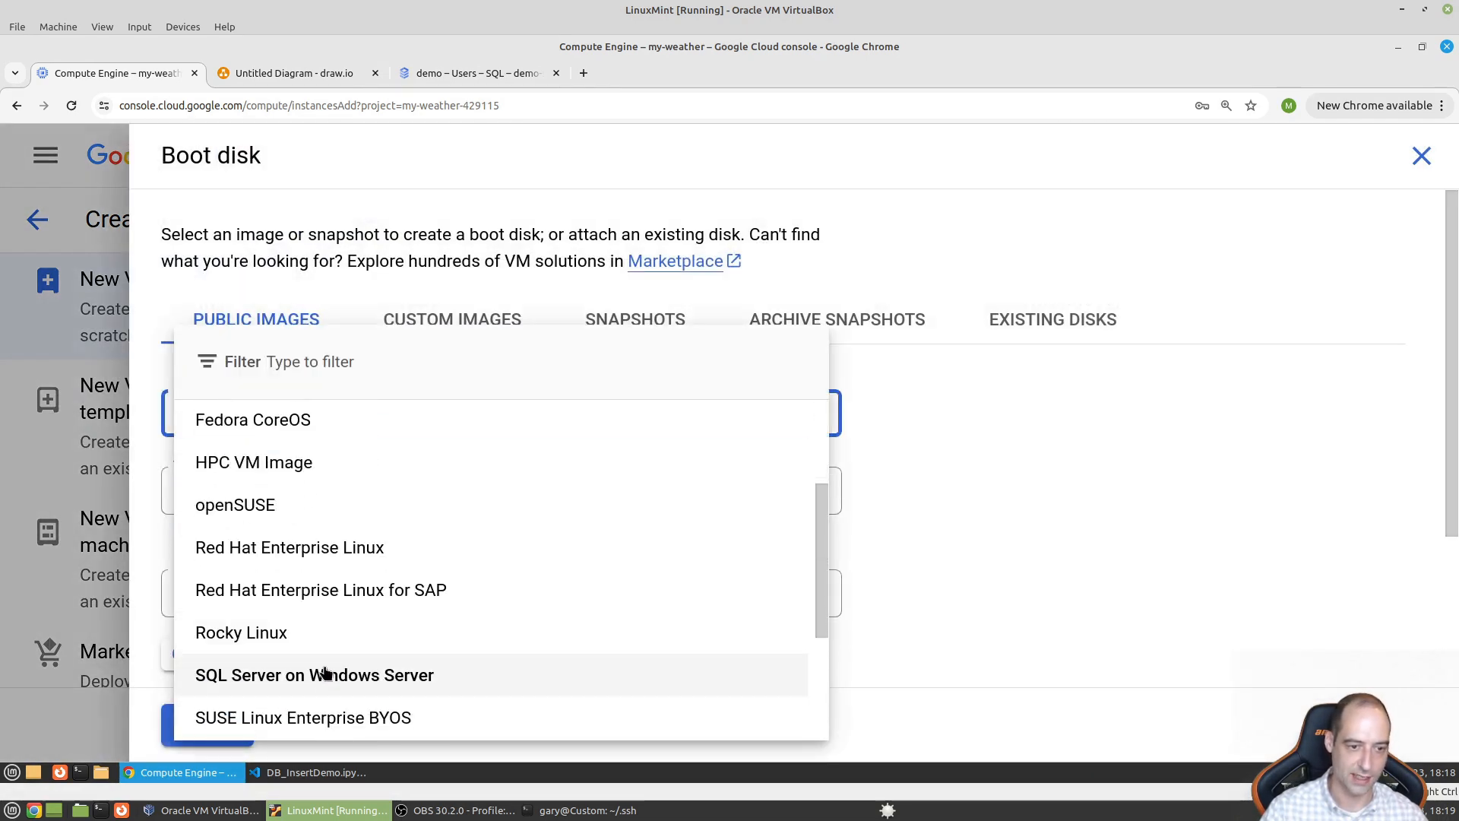
pyautogui.scroll(-3, 325, 677)
pyautogui.click(326, 630)
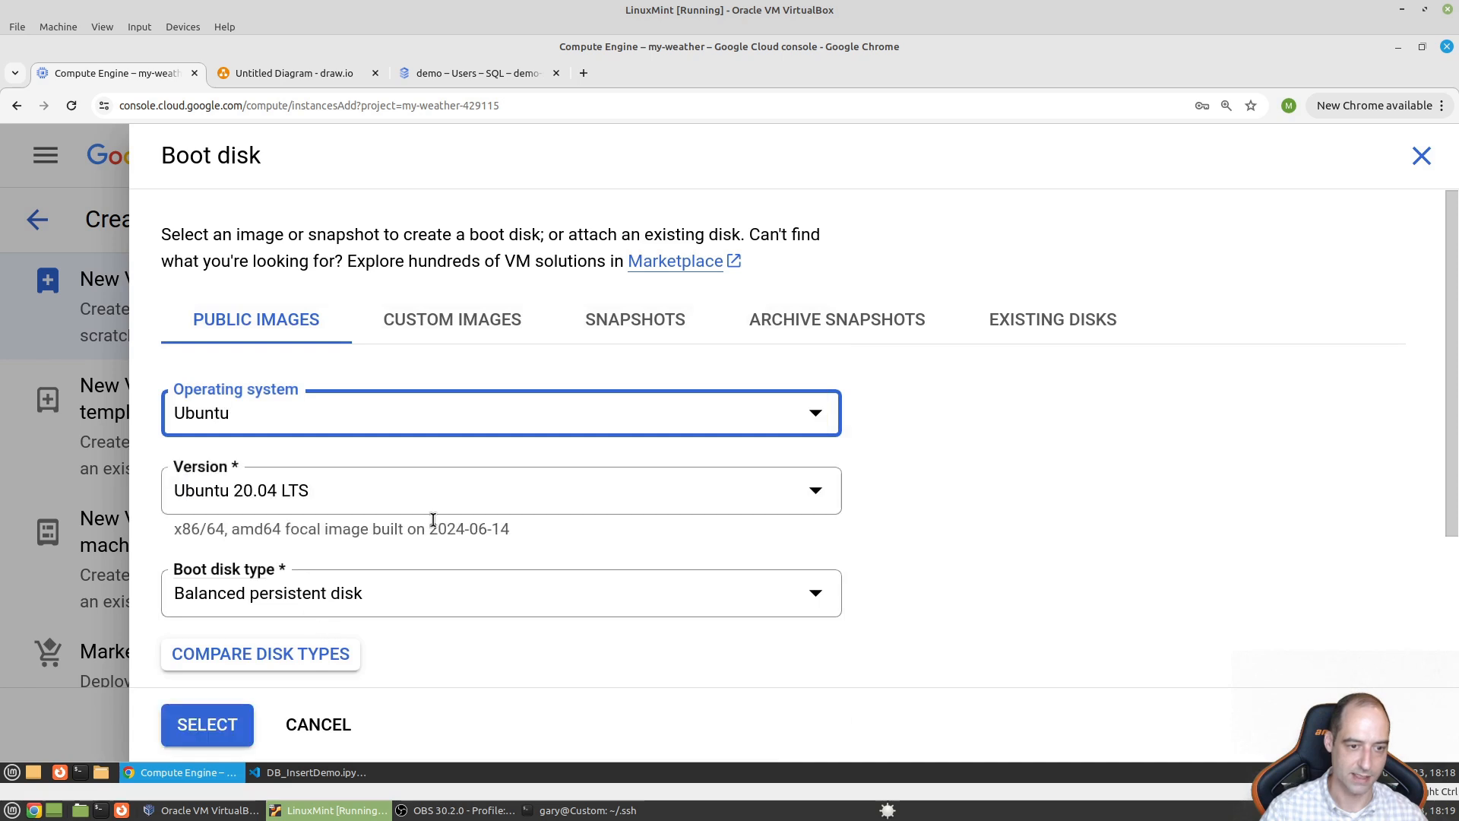
pyautogui.scroll(-1, 314, 614)
pyautogui.scroll(-3, 315, 615)
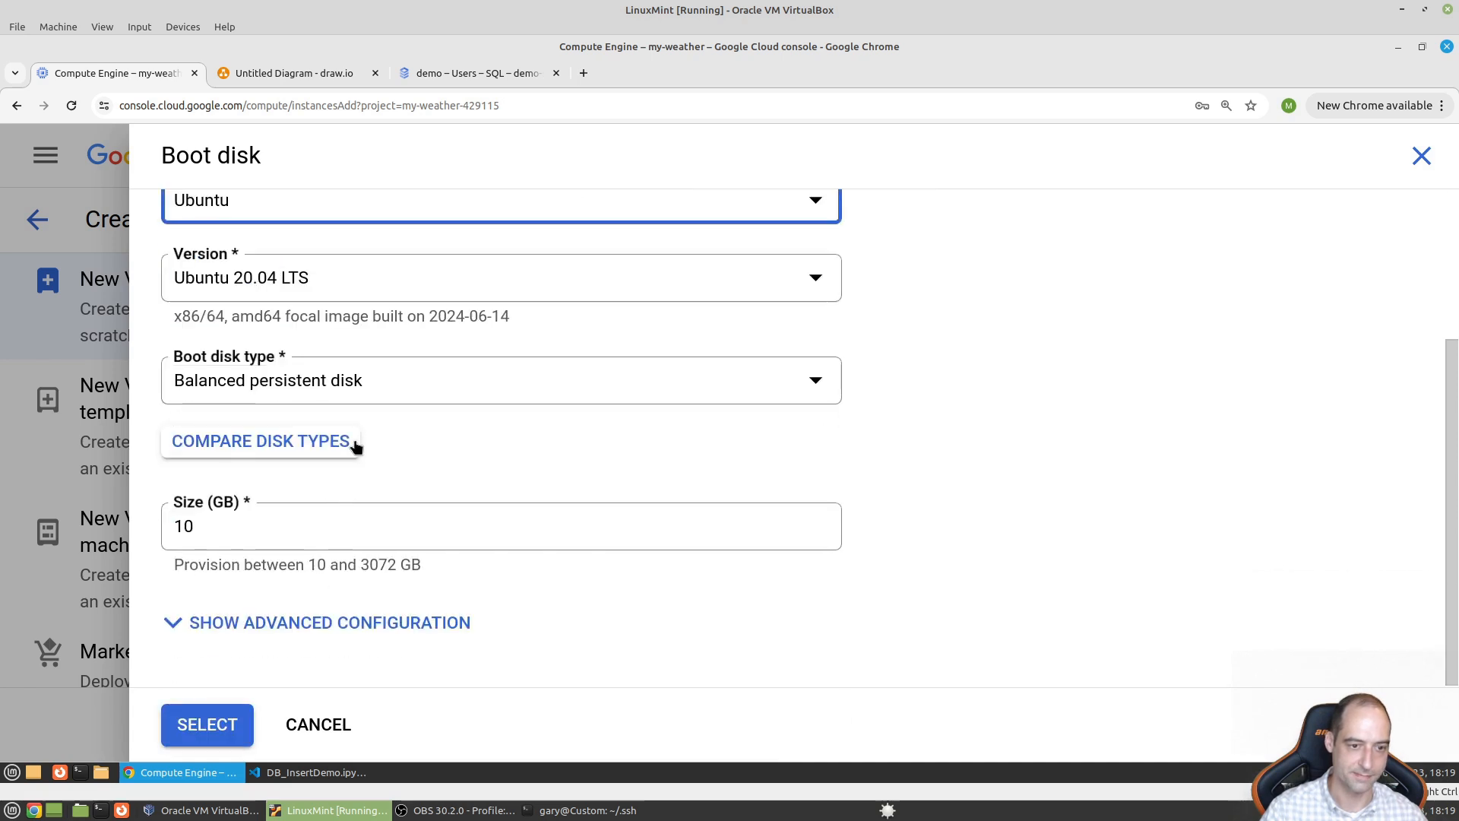
pyautogui.click(329, 395)
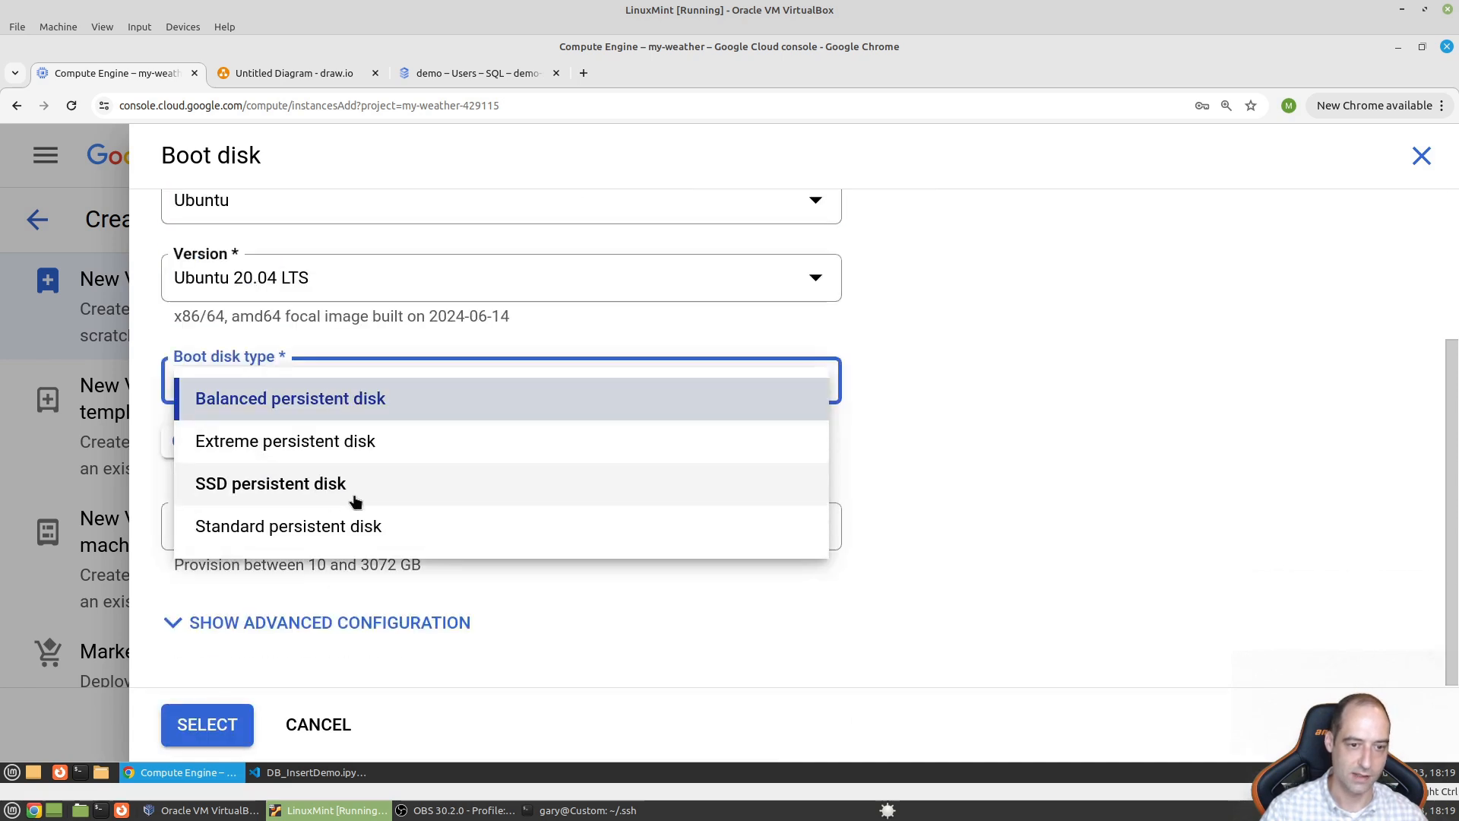
pyautogui.click(373, 530)
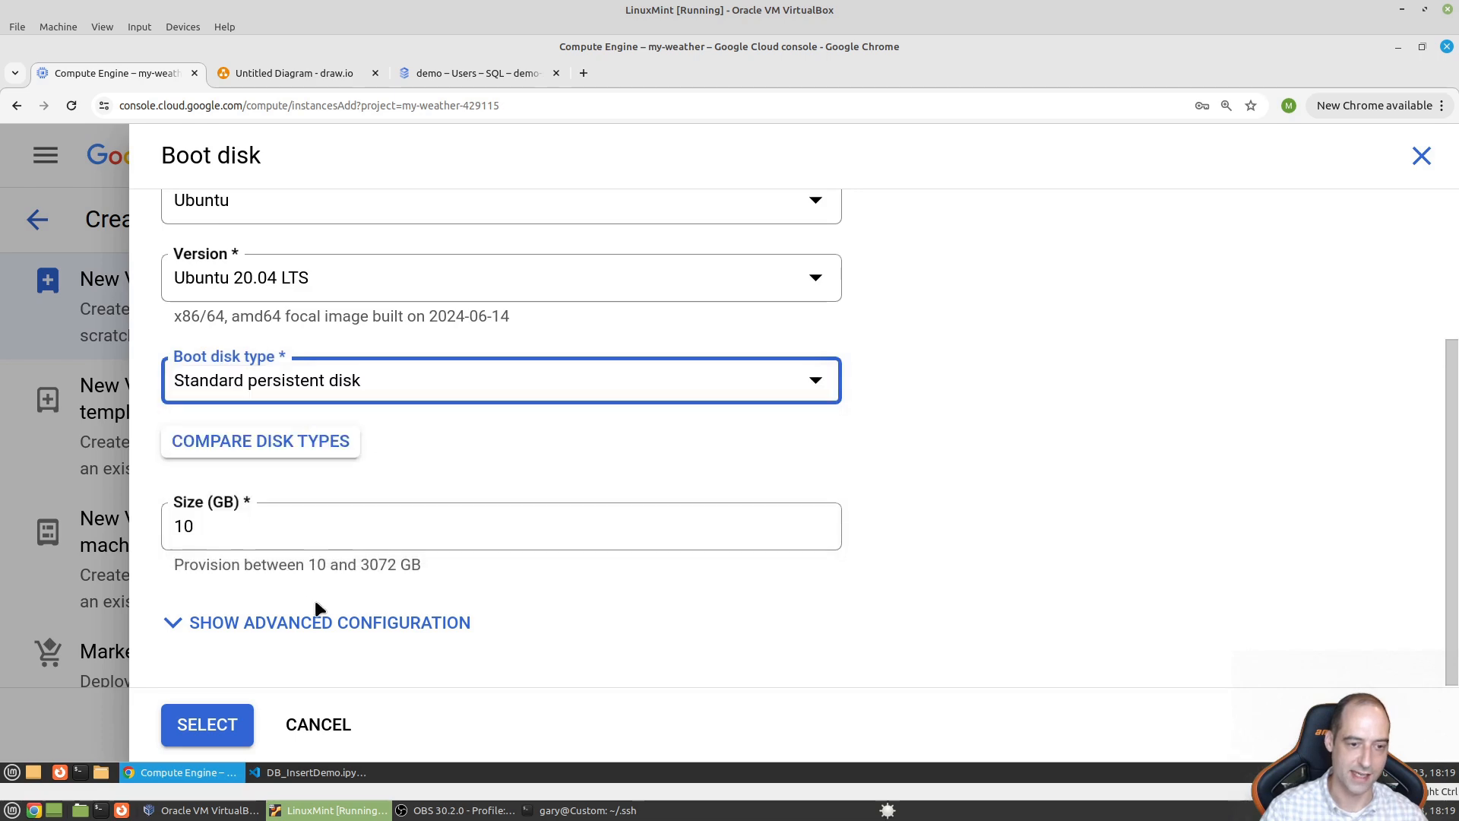
pyautogui.click(264, 641)
pyautogui.scroll(-10, 287, 586)
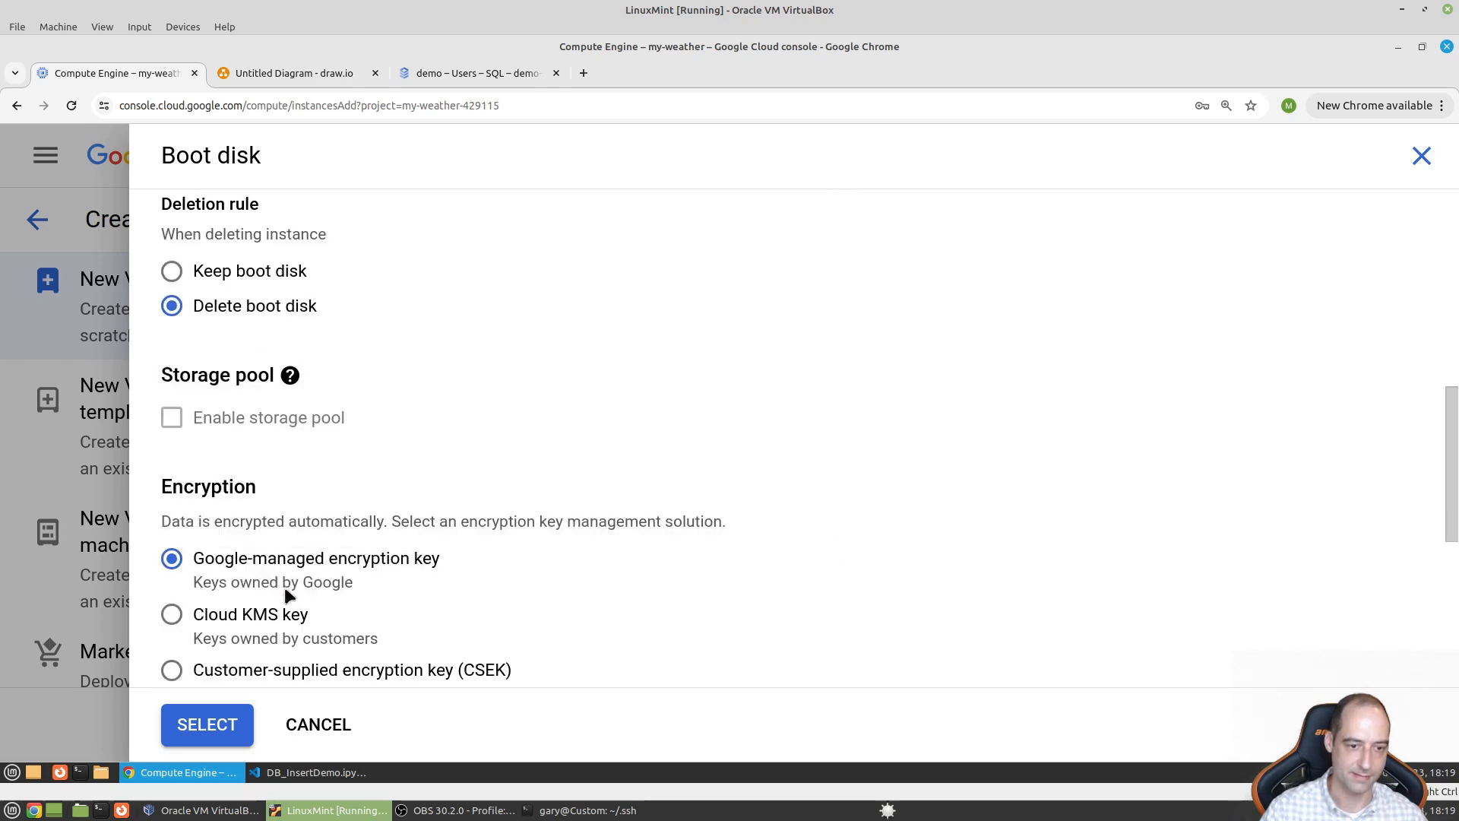
pyautogui.click(202, 721)
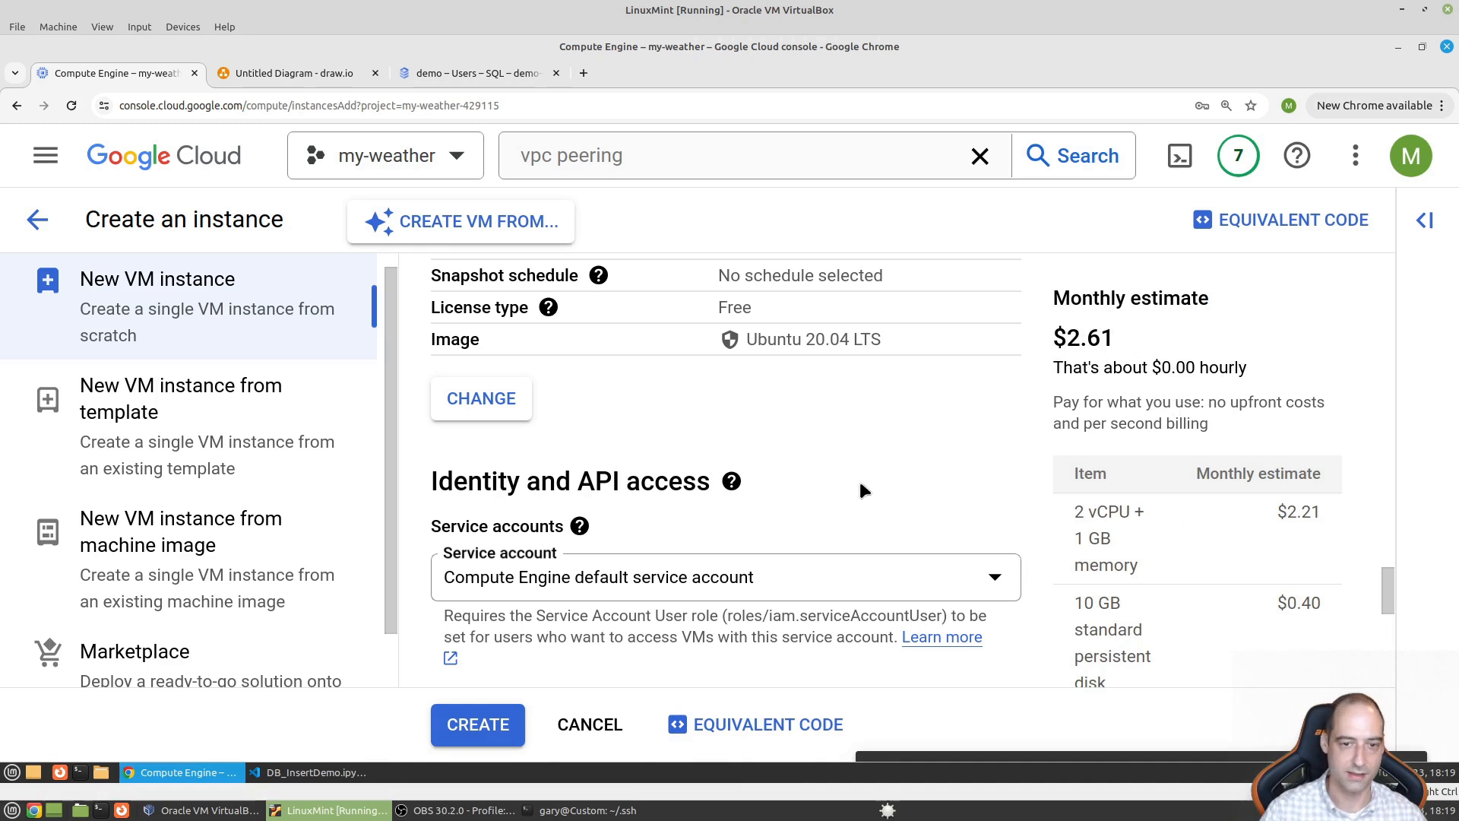
# - Expand the VM's Advanced options, Security and Manage access settings
pyautogui.scroll(-3, 859, 498)
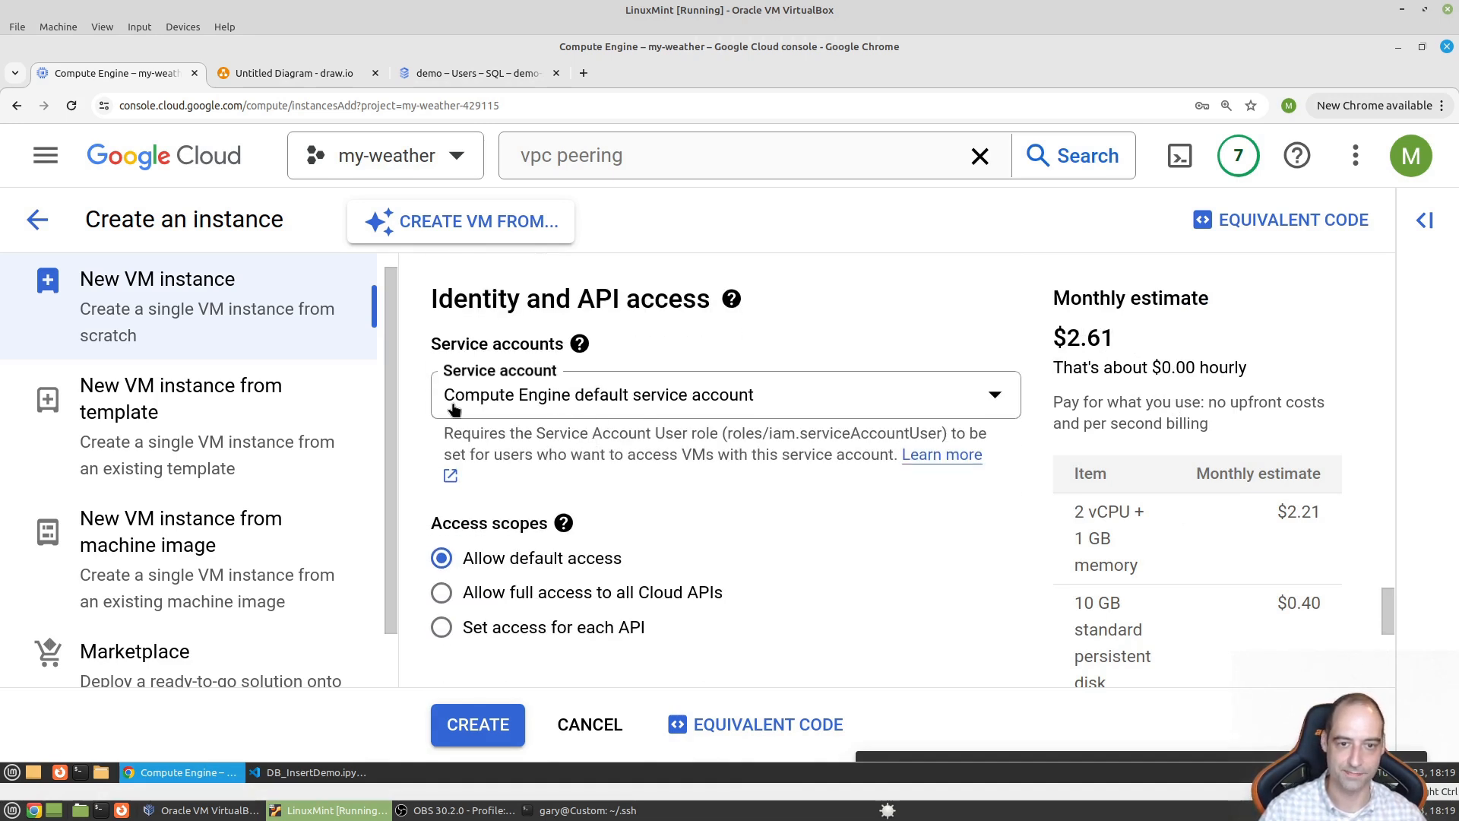
pyautogui.scroll(-6, 466, 512)
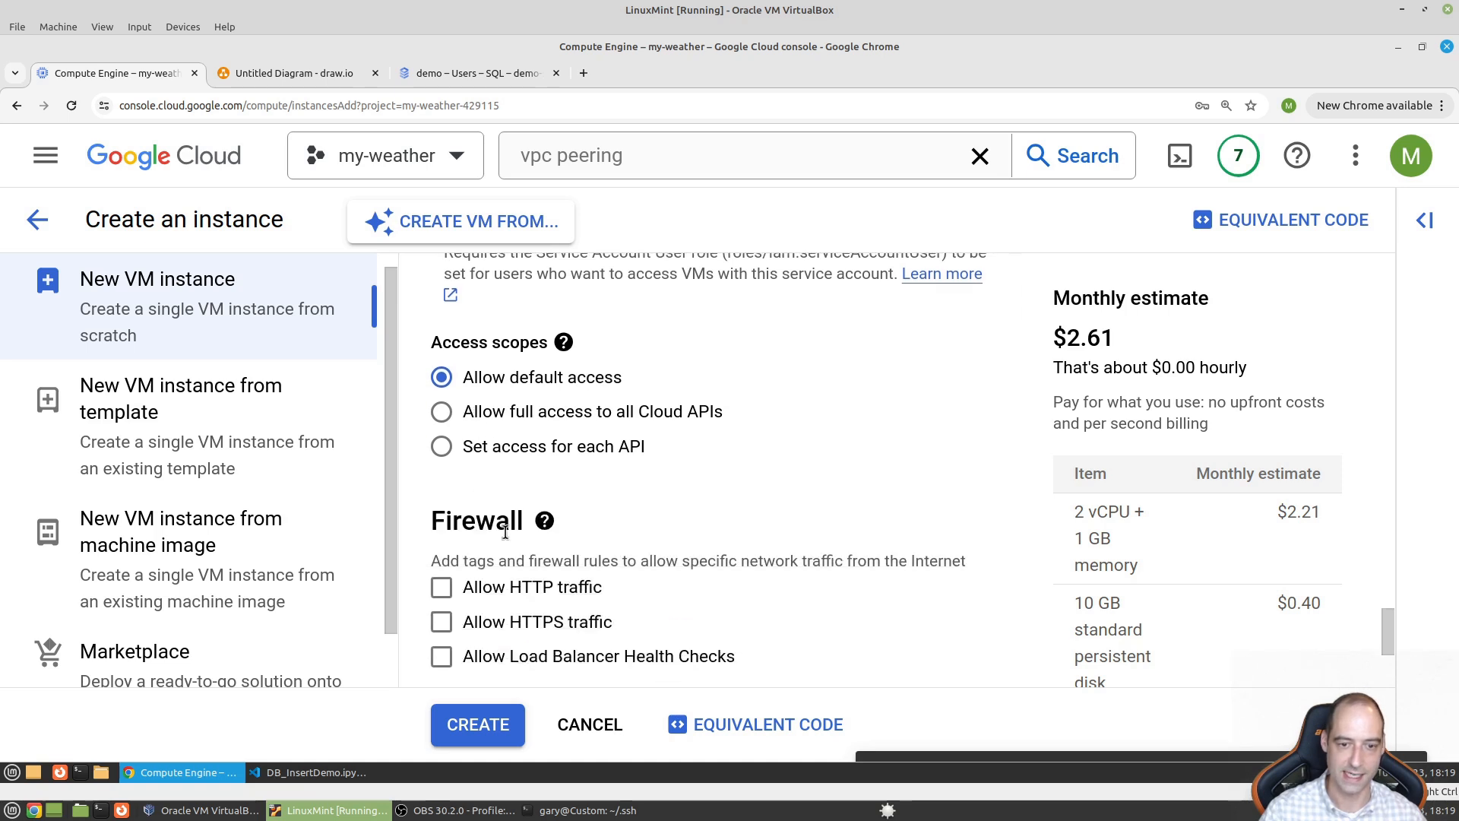
pyautogui.scroll(-1, 564, 539)
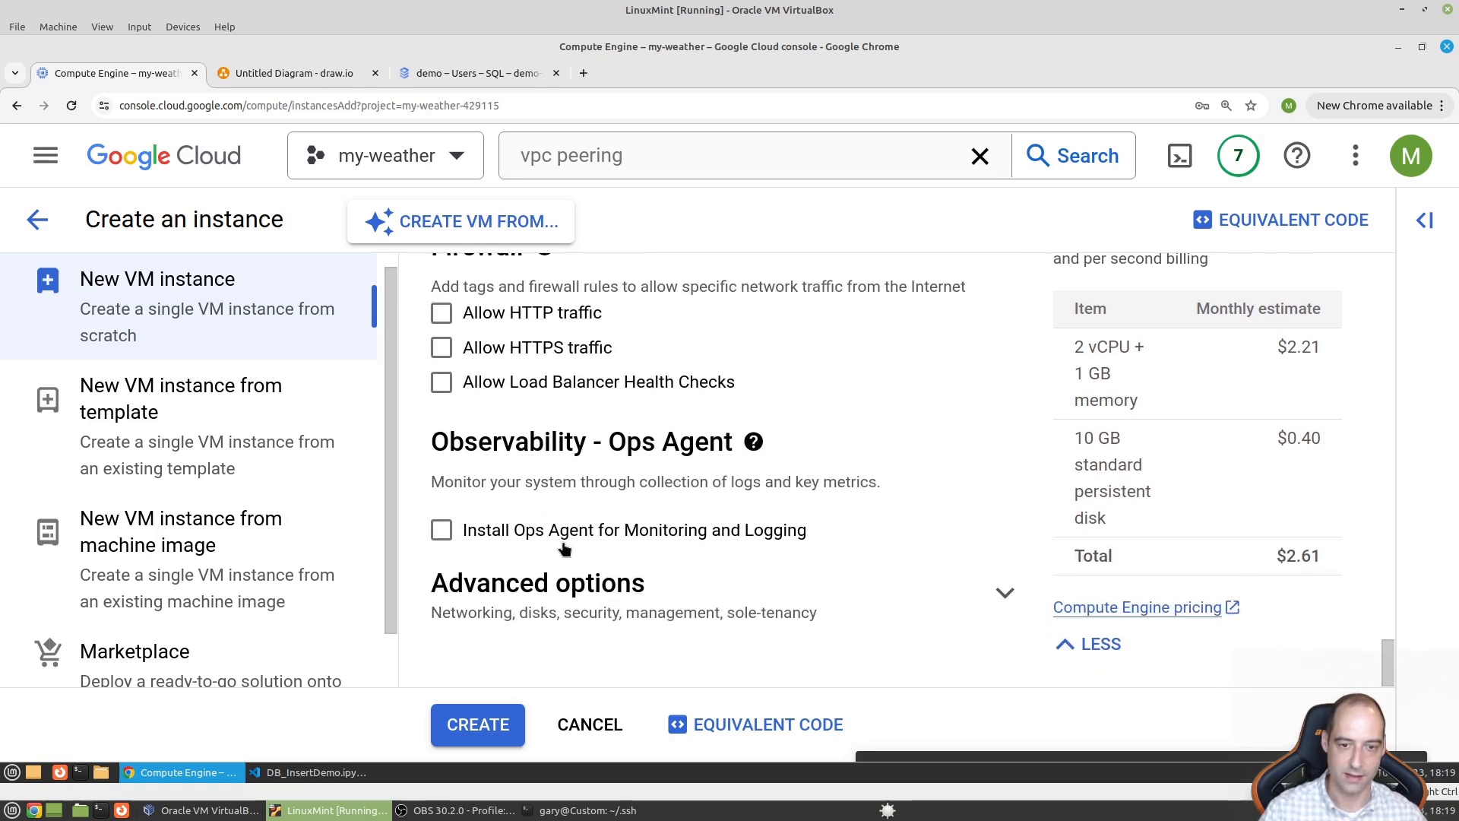
pyautogui.click(812, 603)
pyautogui.scroll(-1, 765, 555)
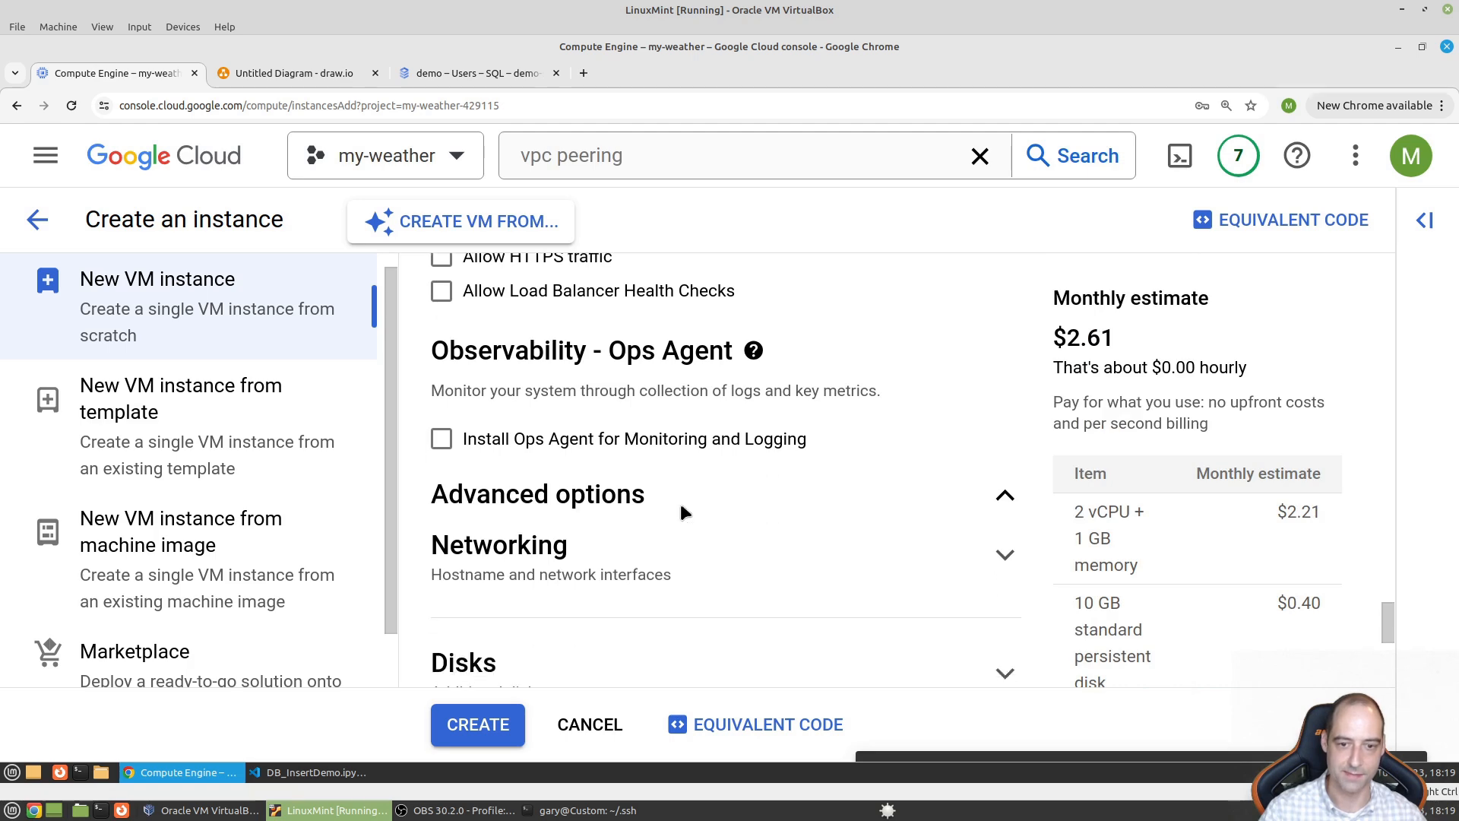
pyautogui.scroll(-5, 615, 536)
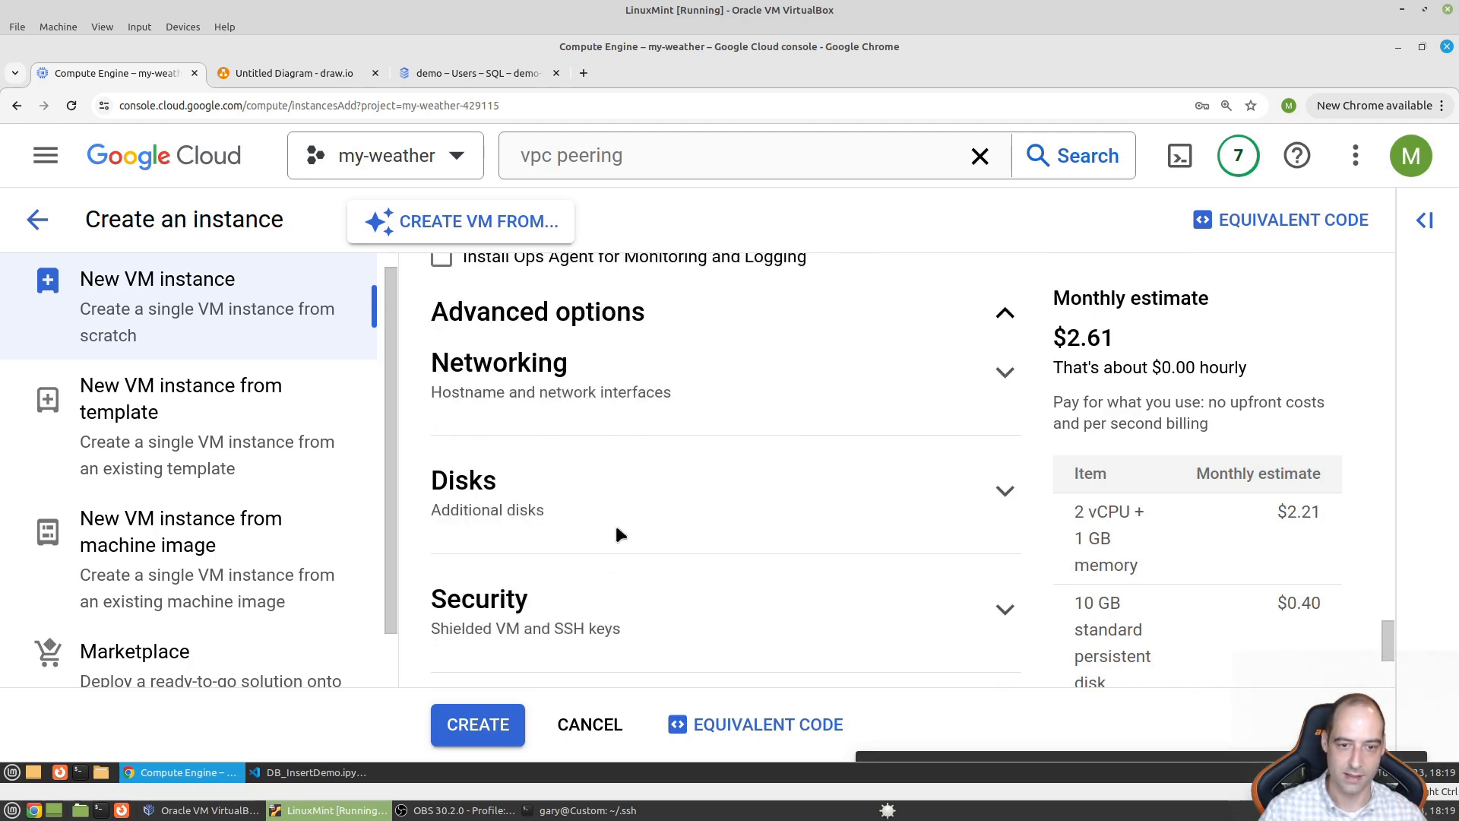
pyautogui.click(621, 443)
pyautogui.scroll(-5, 631, 454)
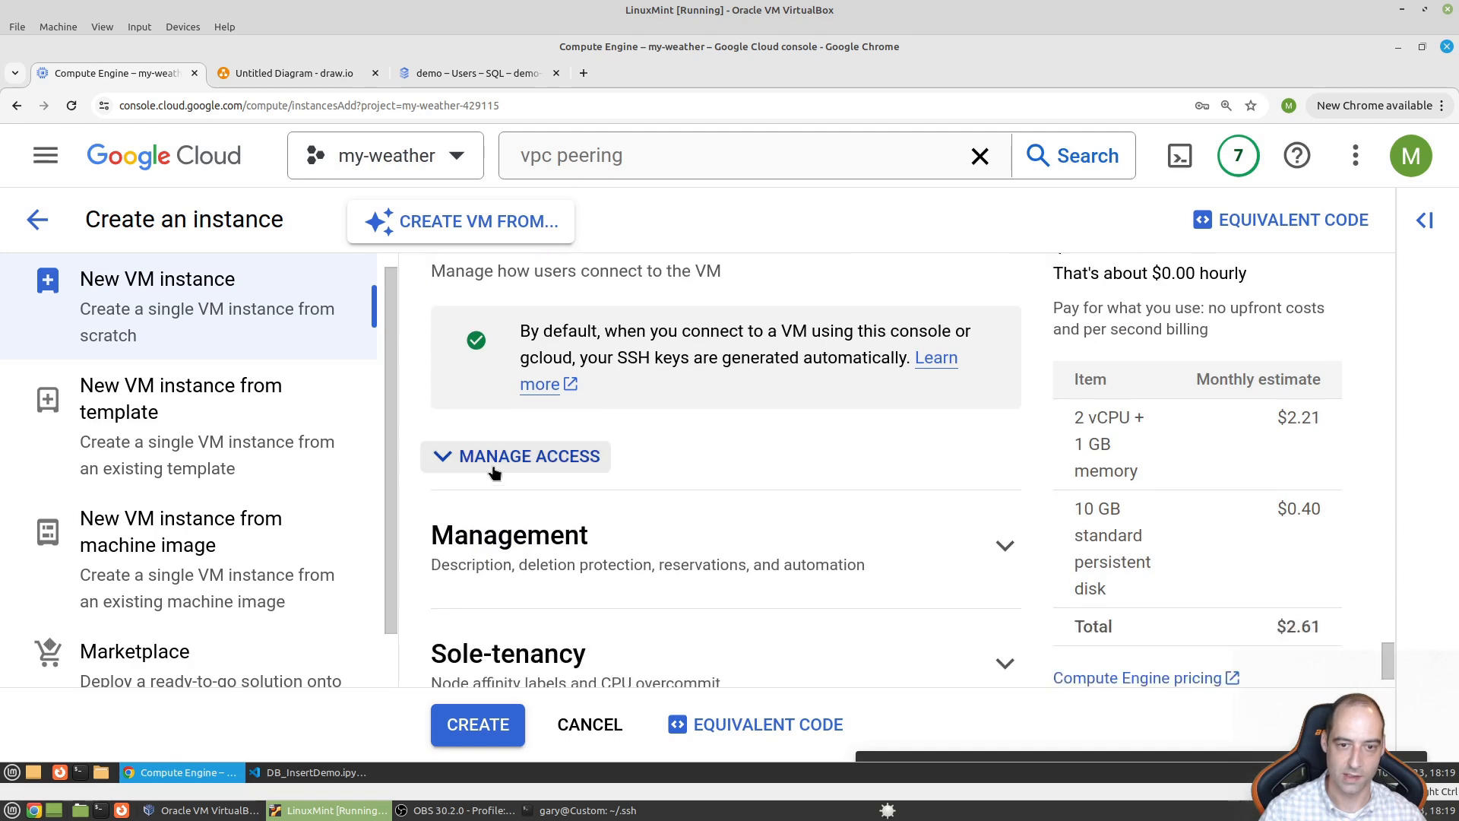
pyautogui.click(498, 464)
pyautogui.scroll(-1, 566, 477)
pyautogui.scroll(-2, 566, 478)
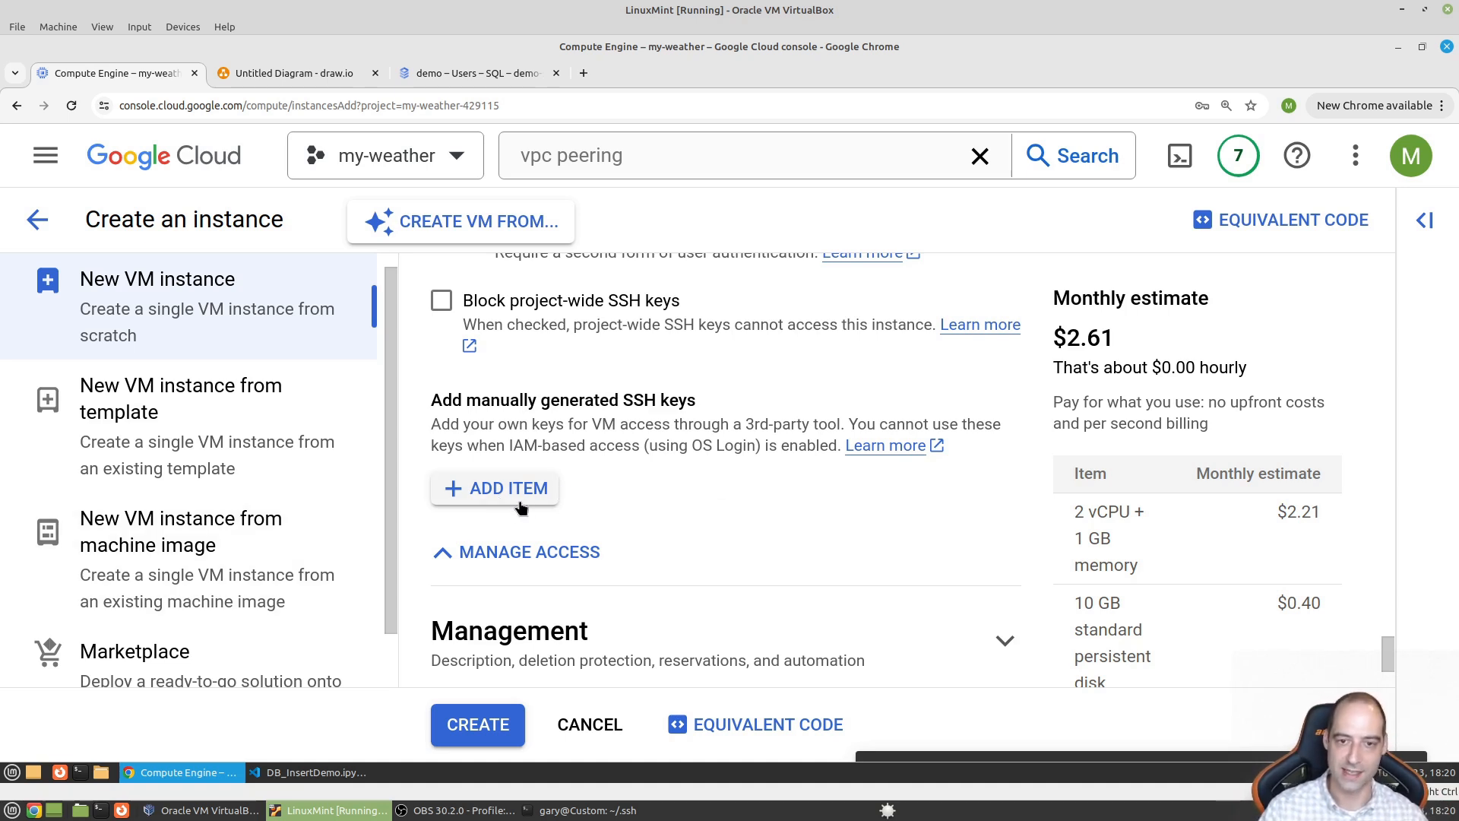
pyautogui.scroll(-3, 549, 533)
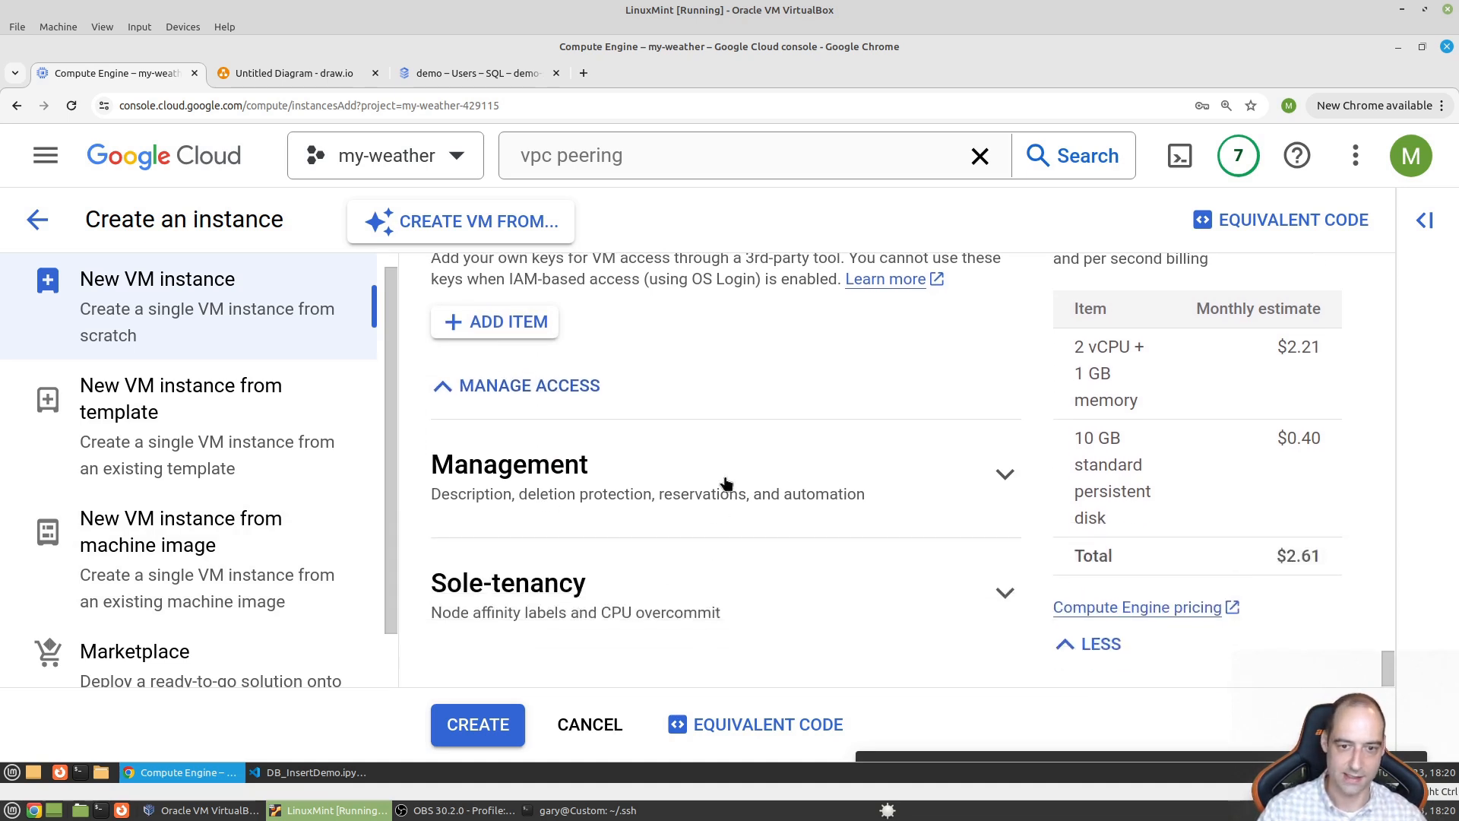
# - Expand Management, zoom out, and scroll back up to Availability policies
pyautogui.click(625, 508)
pyautogui.scroll(-15, 622, 517)
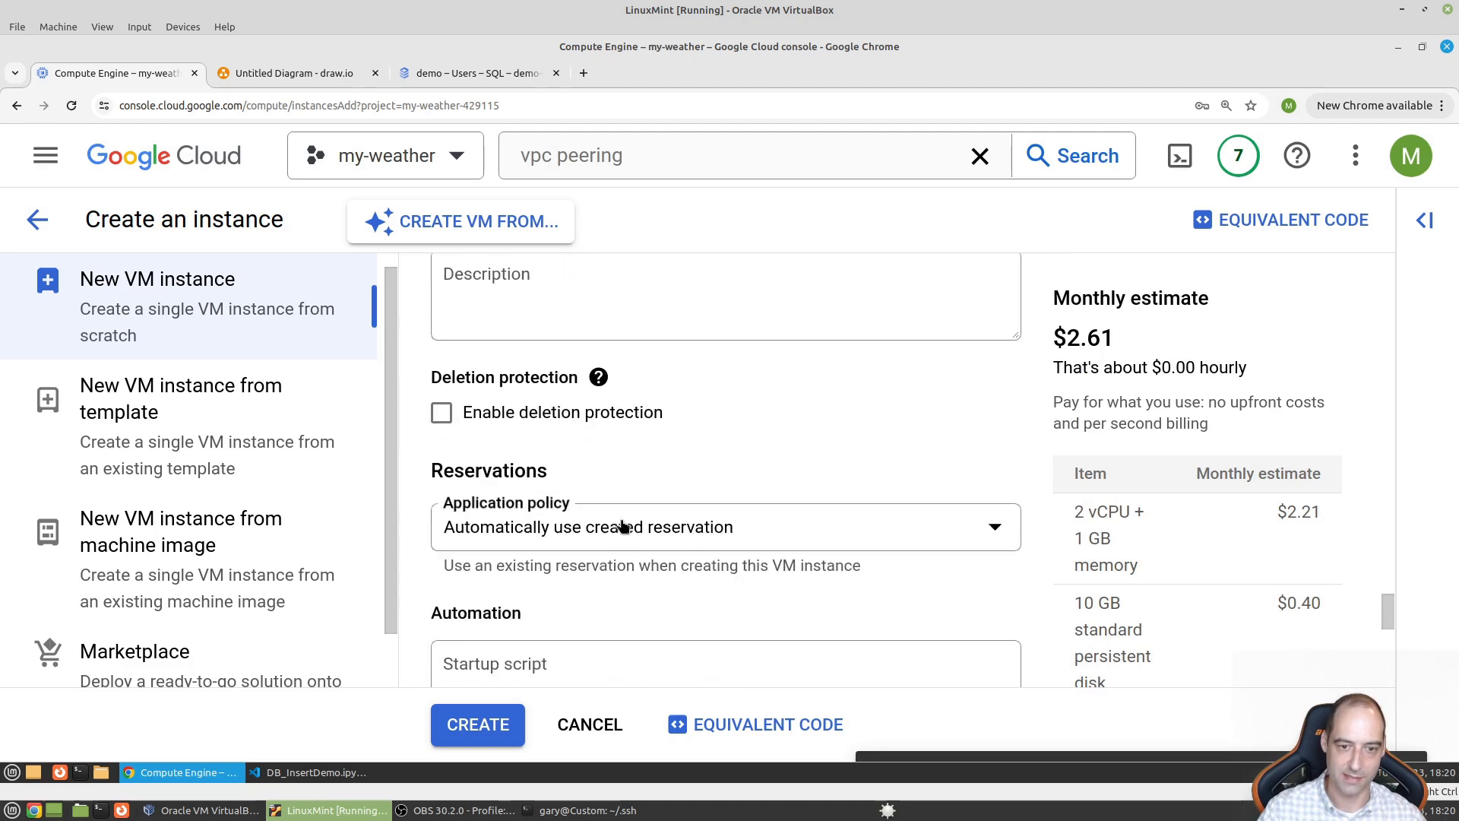
pyautogui.scroll(1, 621, 532)
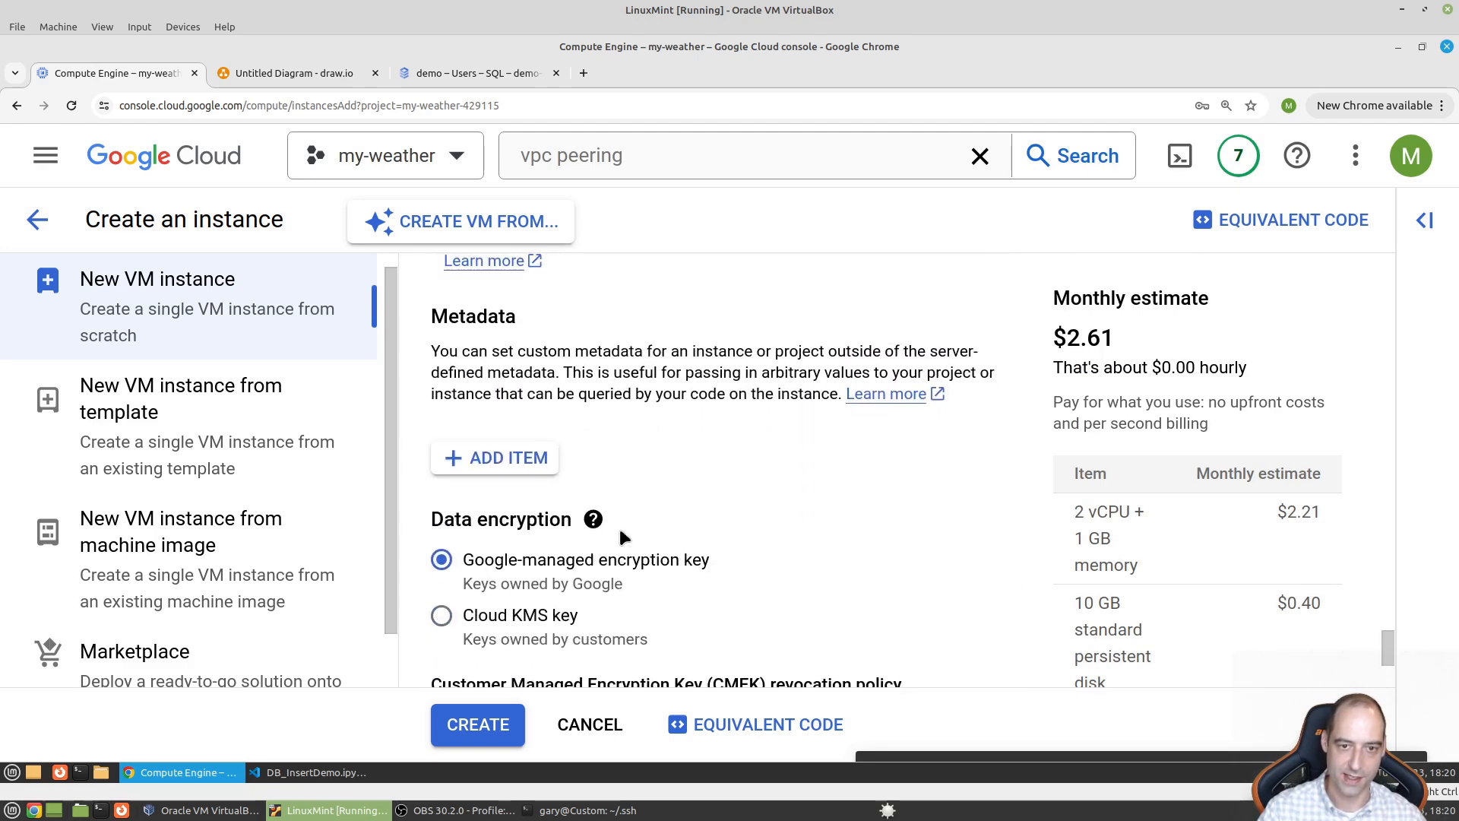
pyautogui.scroll(-4, 619, 526)
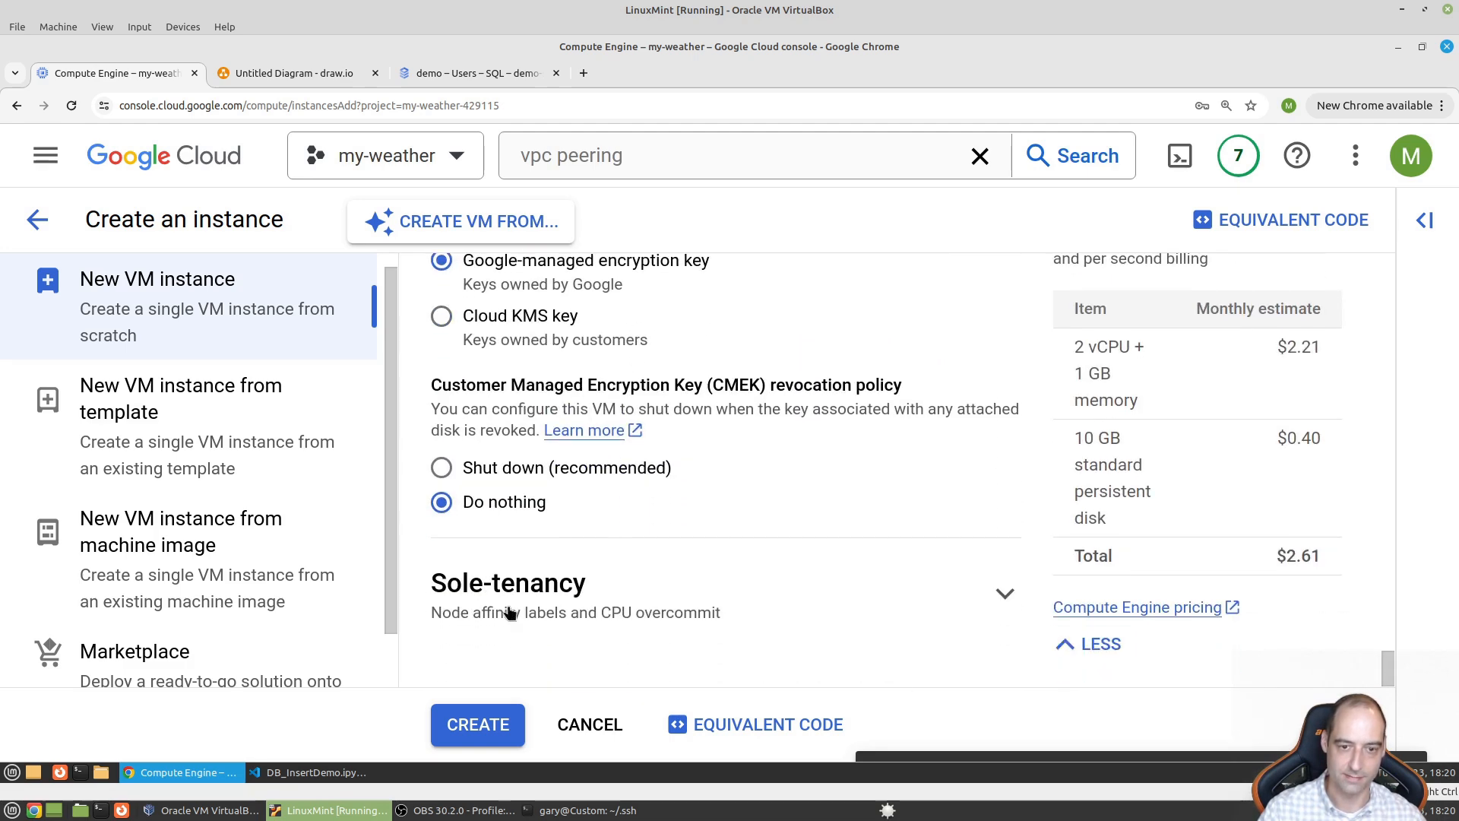
pyautogui.scroll(10, 617, 618)
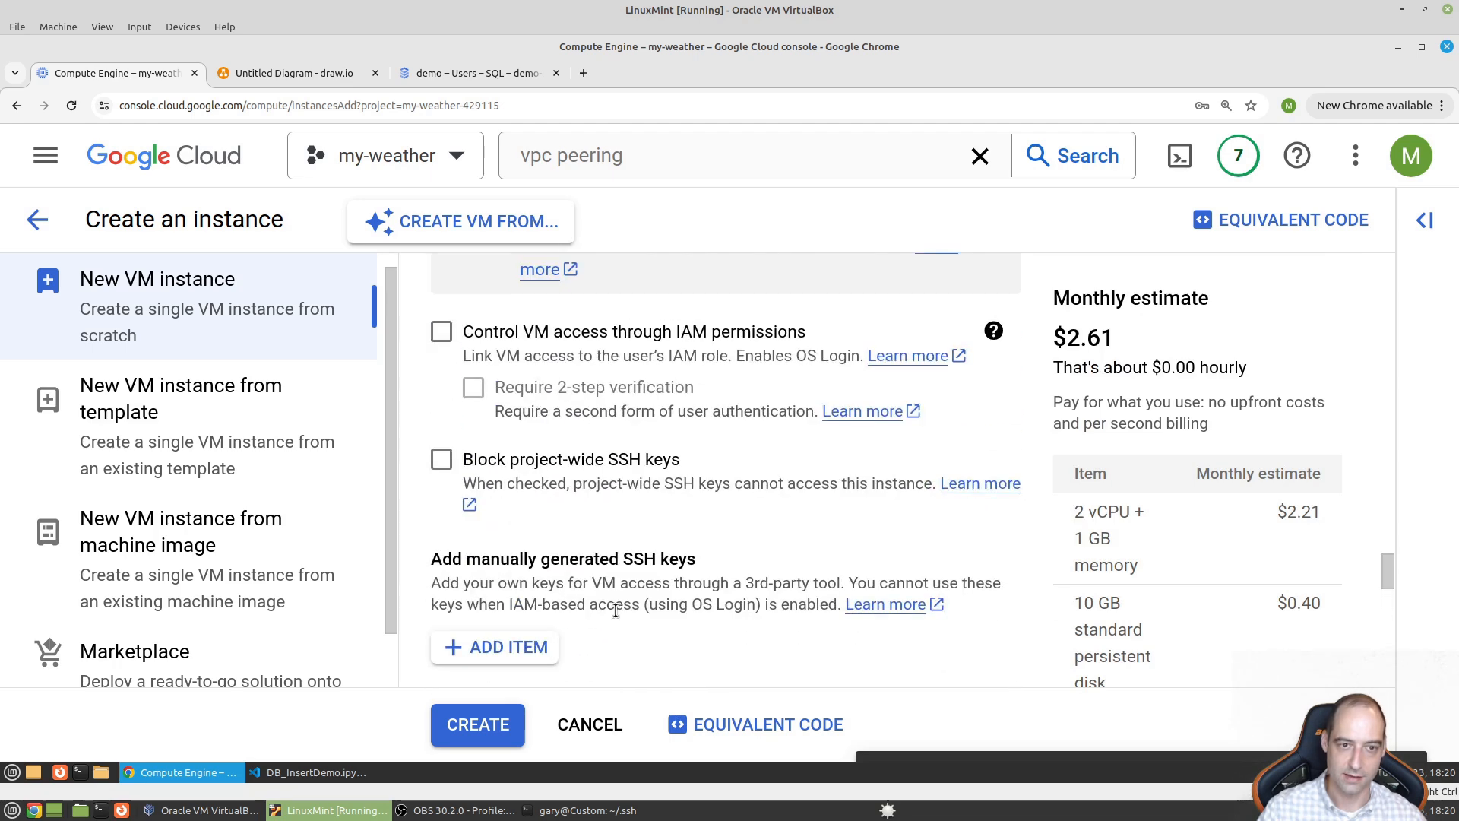
pyautogui.scroll(1, 615, 610)
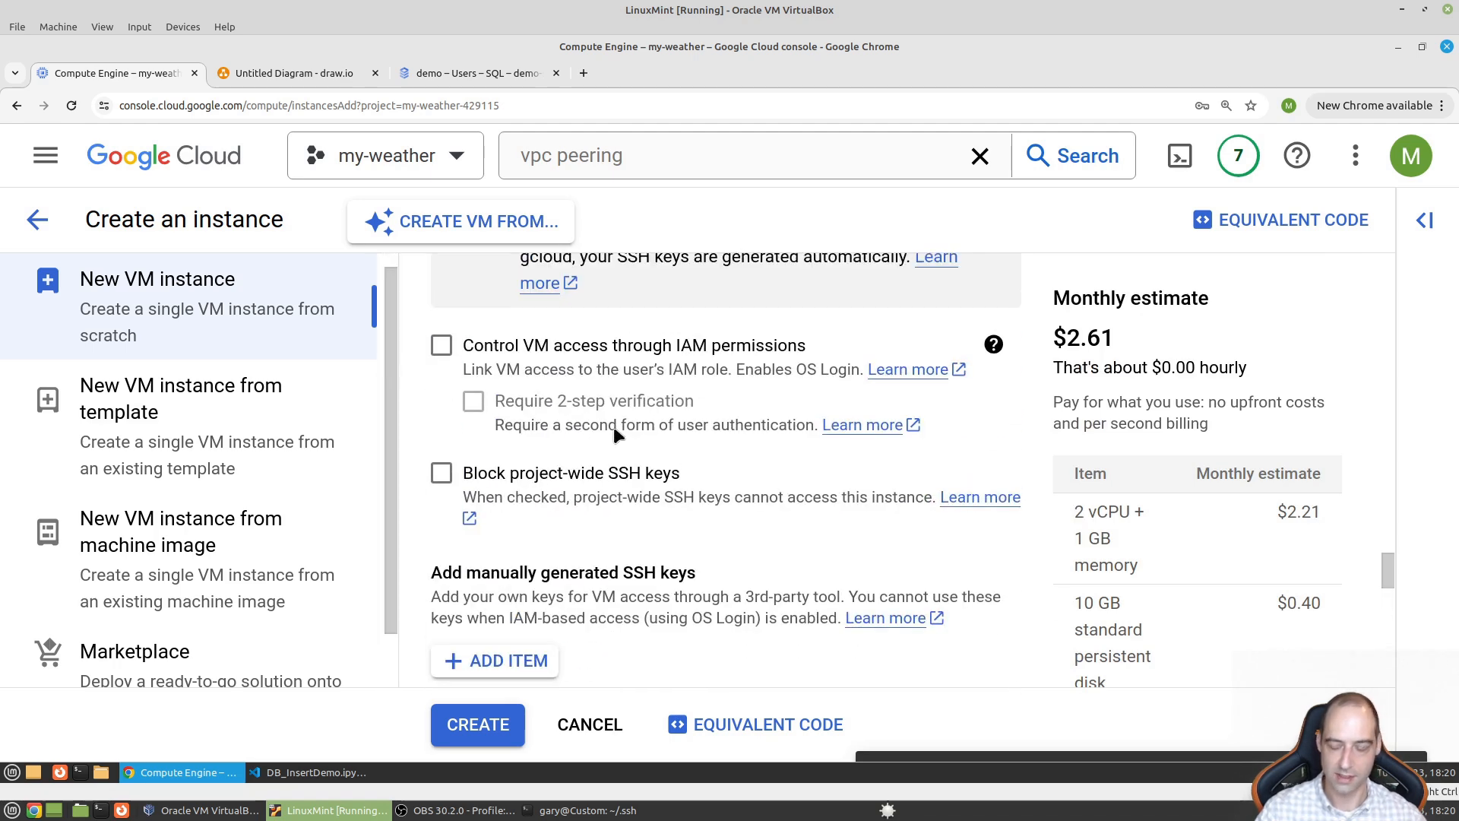
pyautogui.hotkey('ctrl', '-')
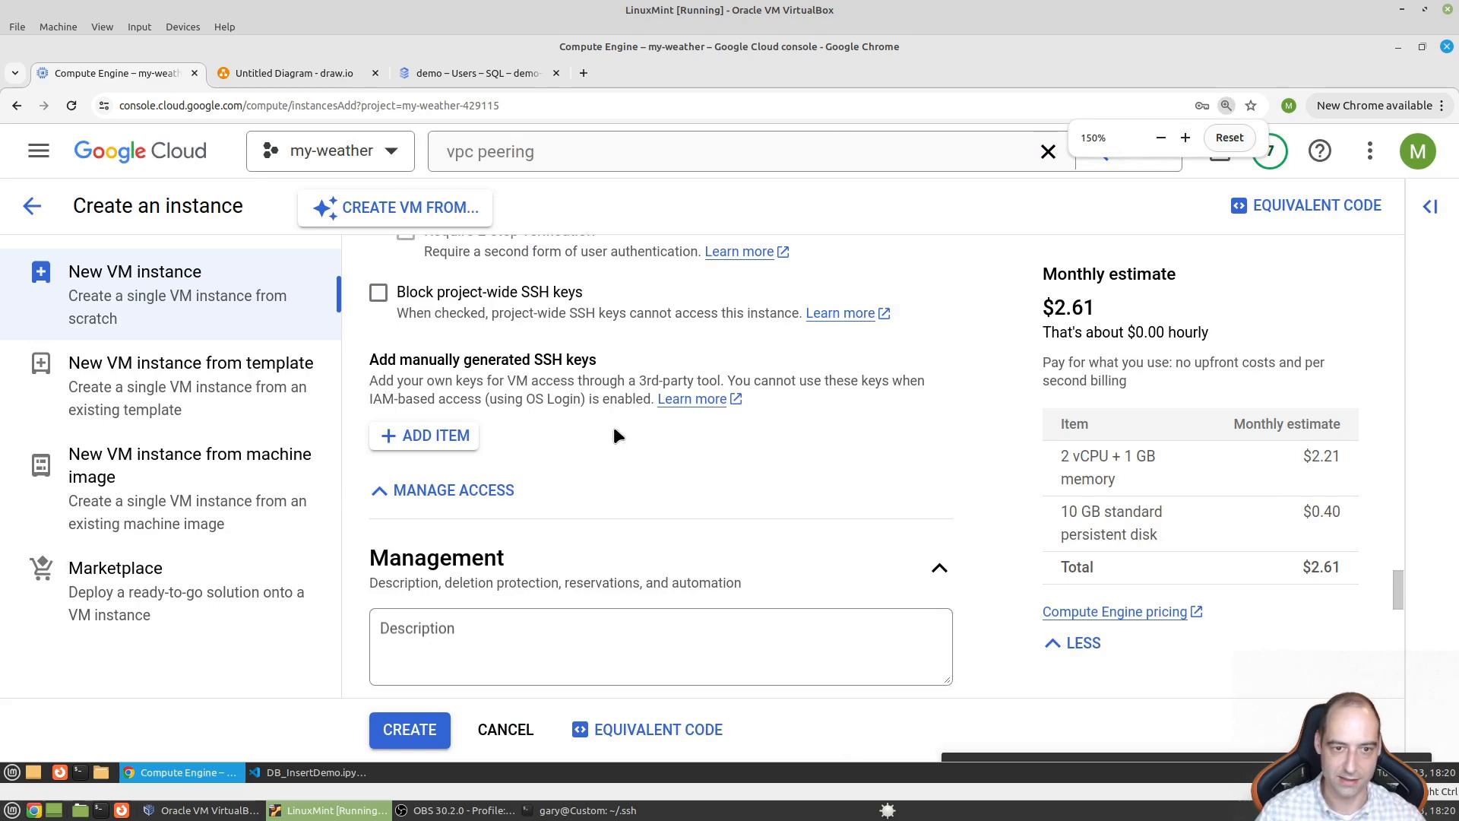
pyautogui.scroll(5, 613, 426)
pyautogui.scroll(5, 547, 485)
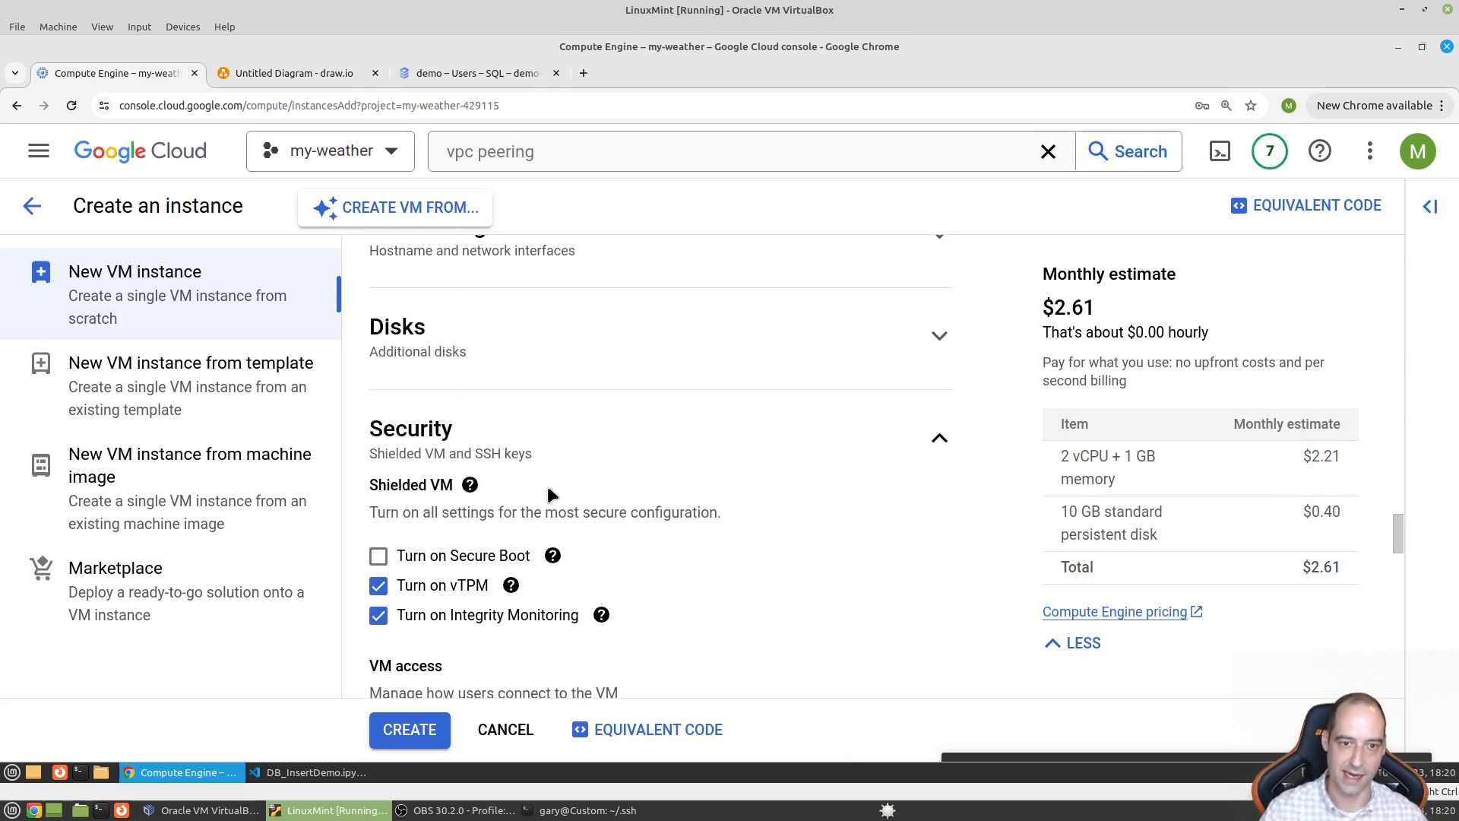
pyautogui.scroll(2, 551, 494)
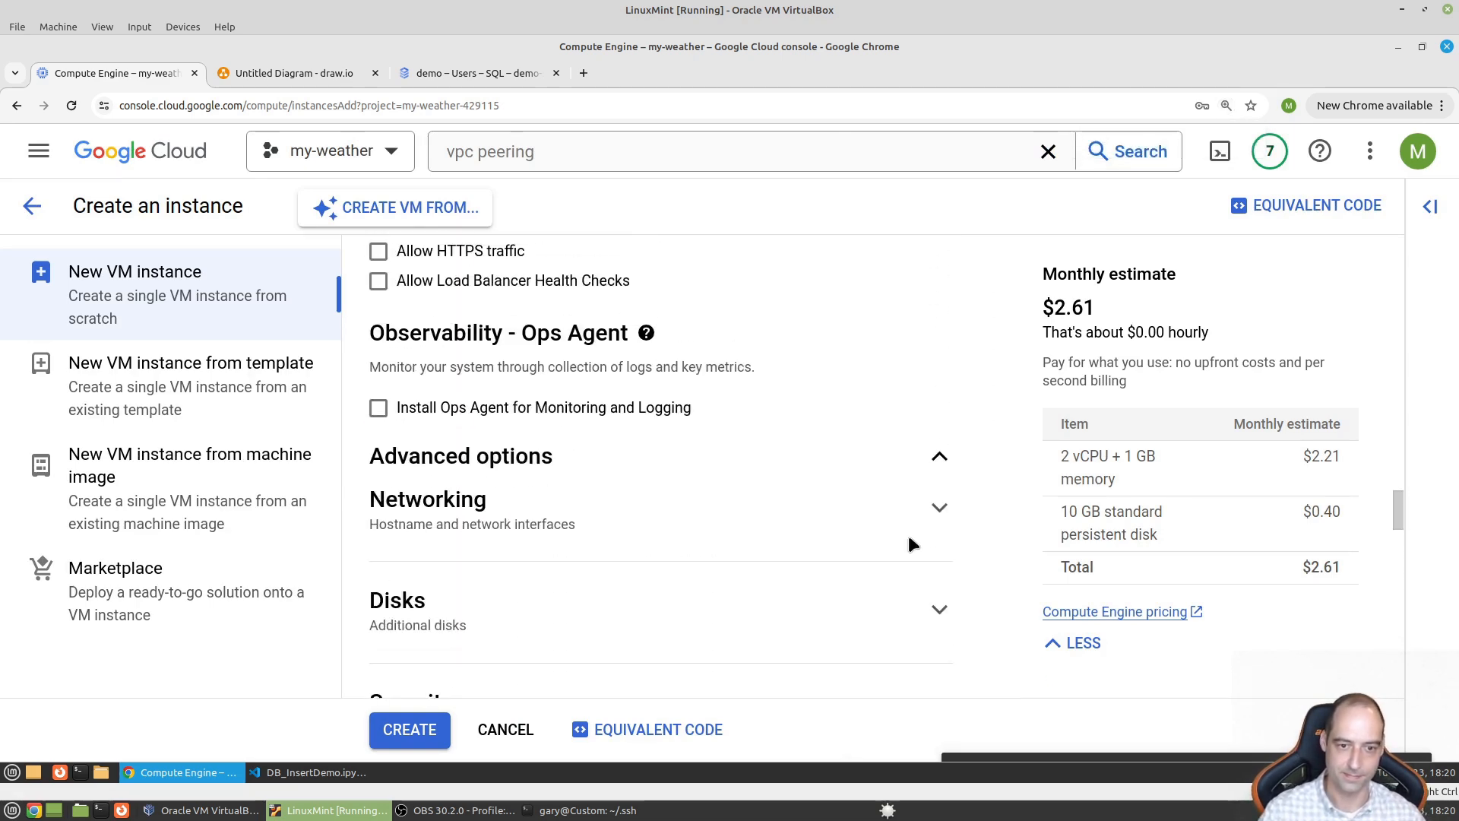
pyautogui.scroll(4, 532, 524)
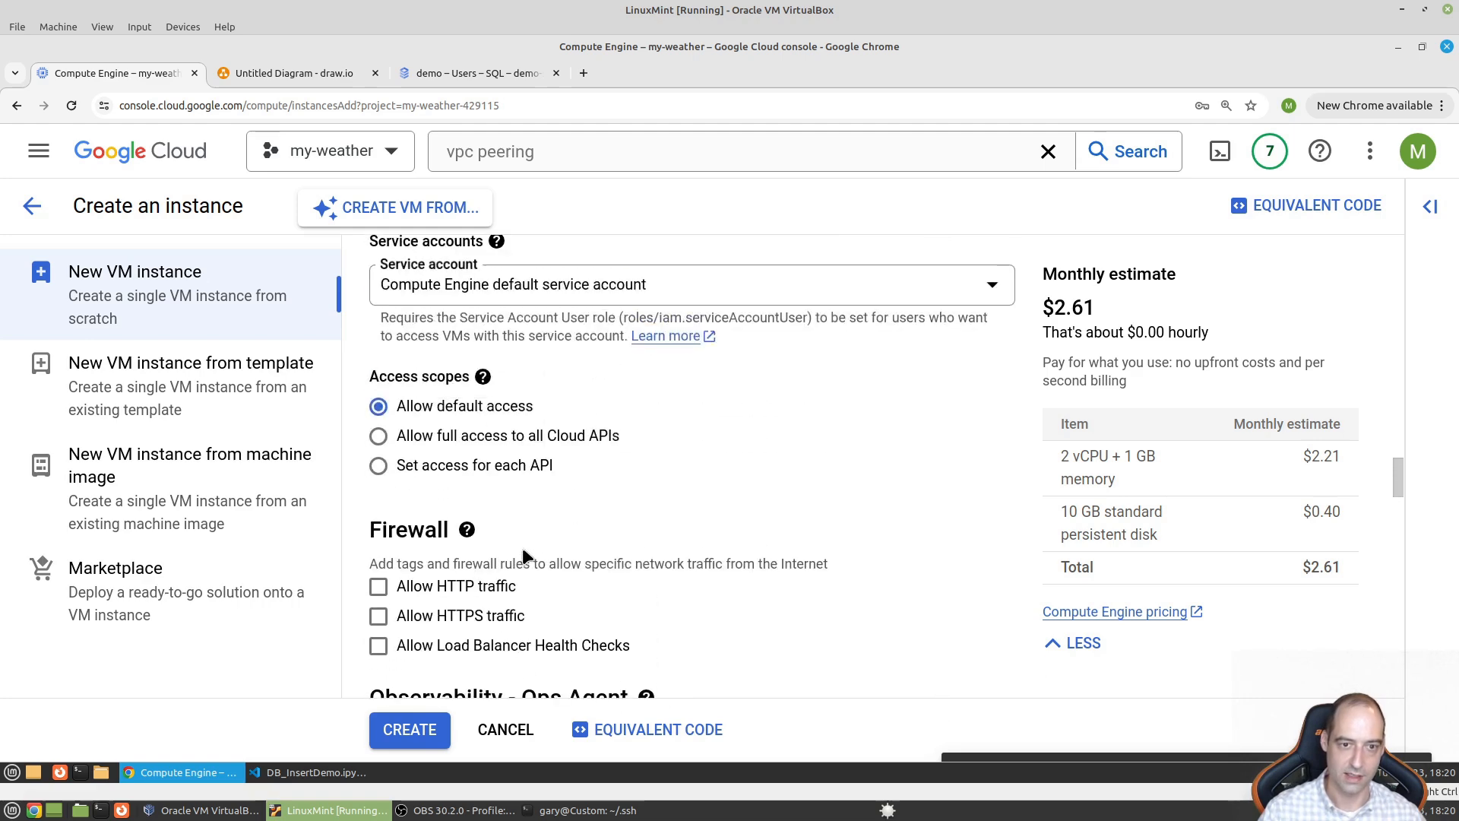
pyautogui.scroll(8, 522, 557)
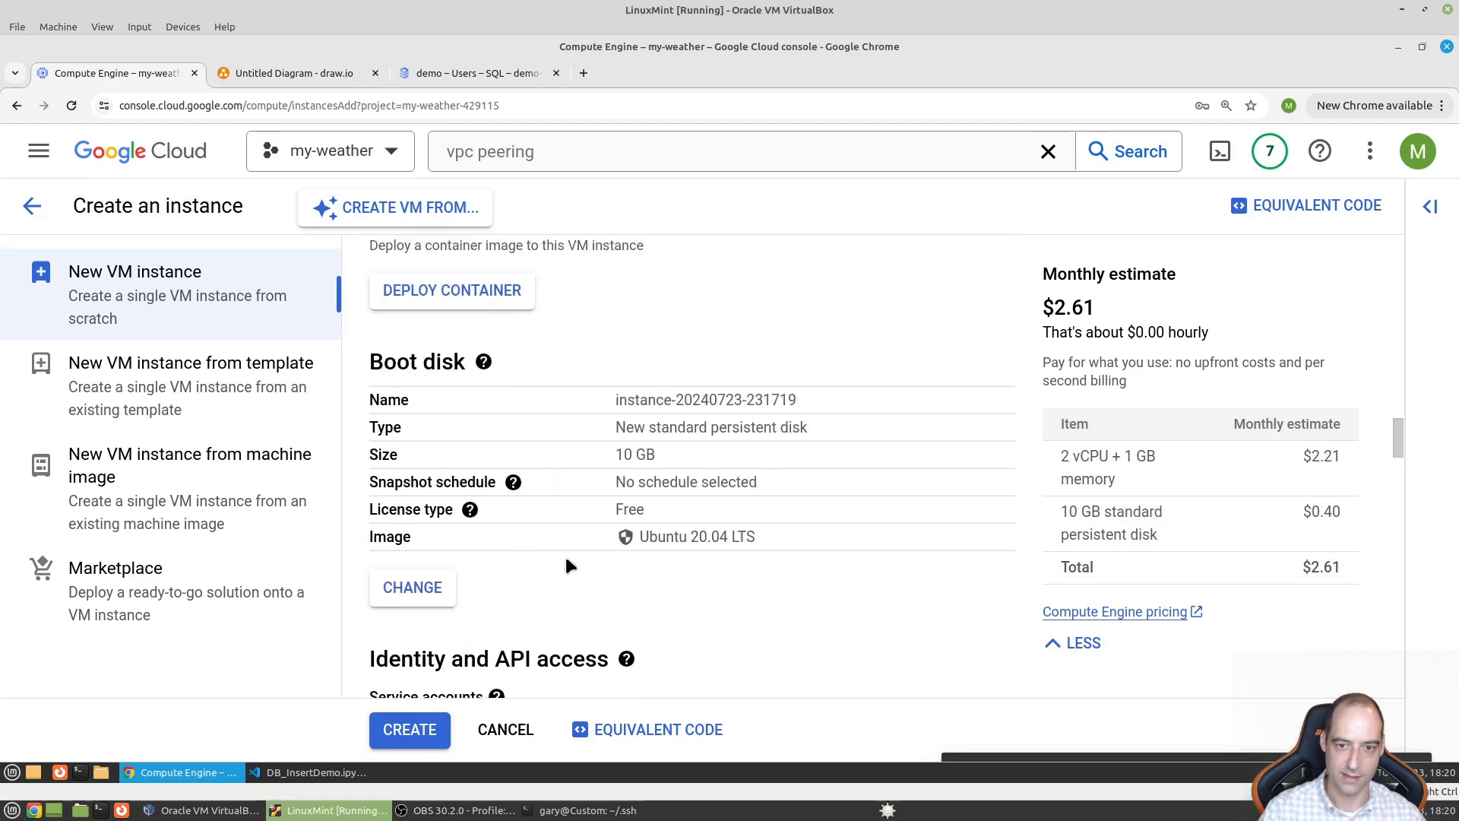
pyautogui.scroll(6, 608, 577)
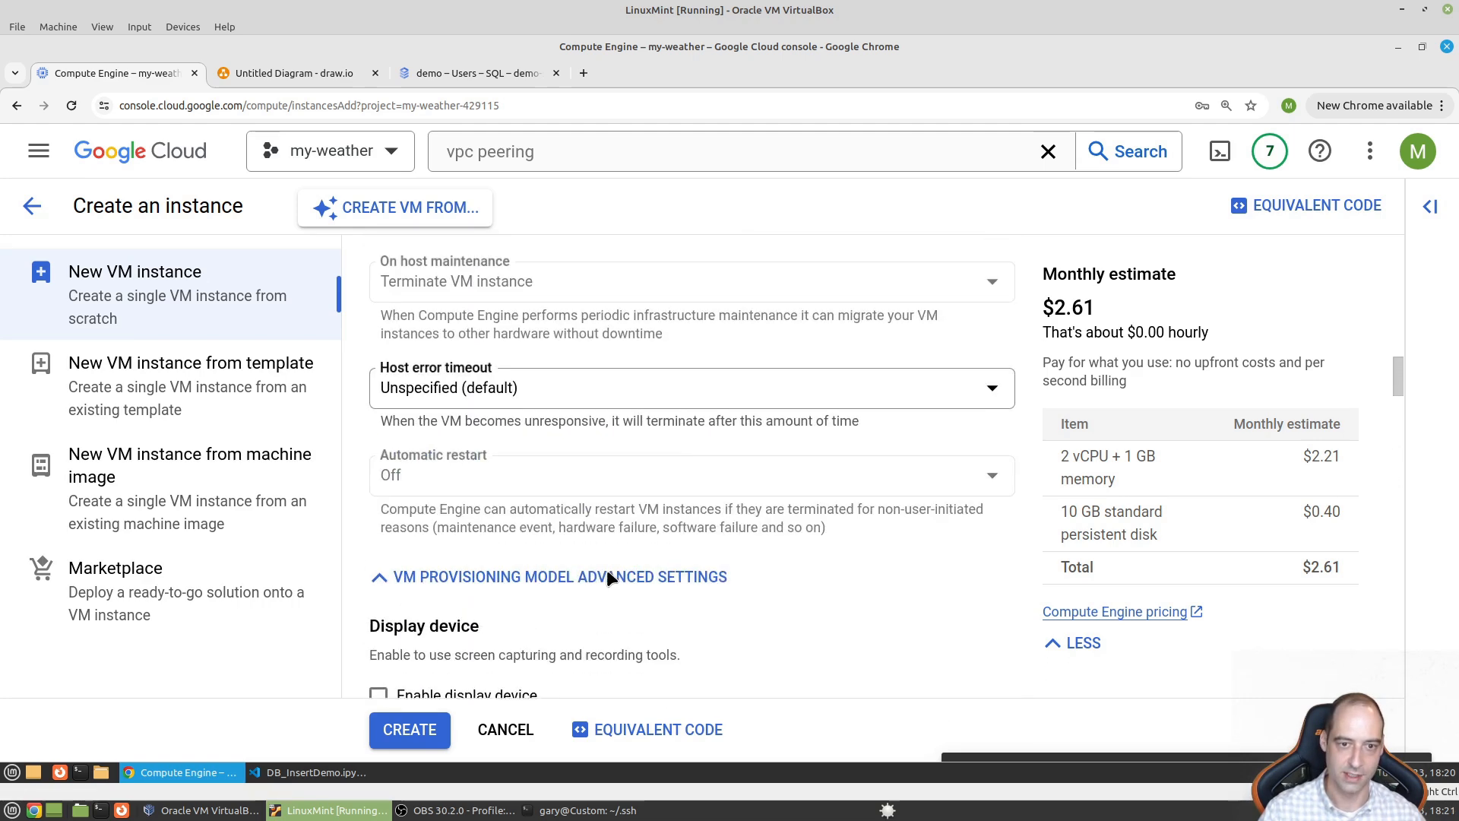
pyautogui.scroll(2, 605, 579)
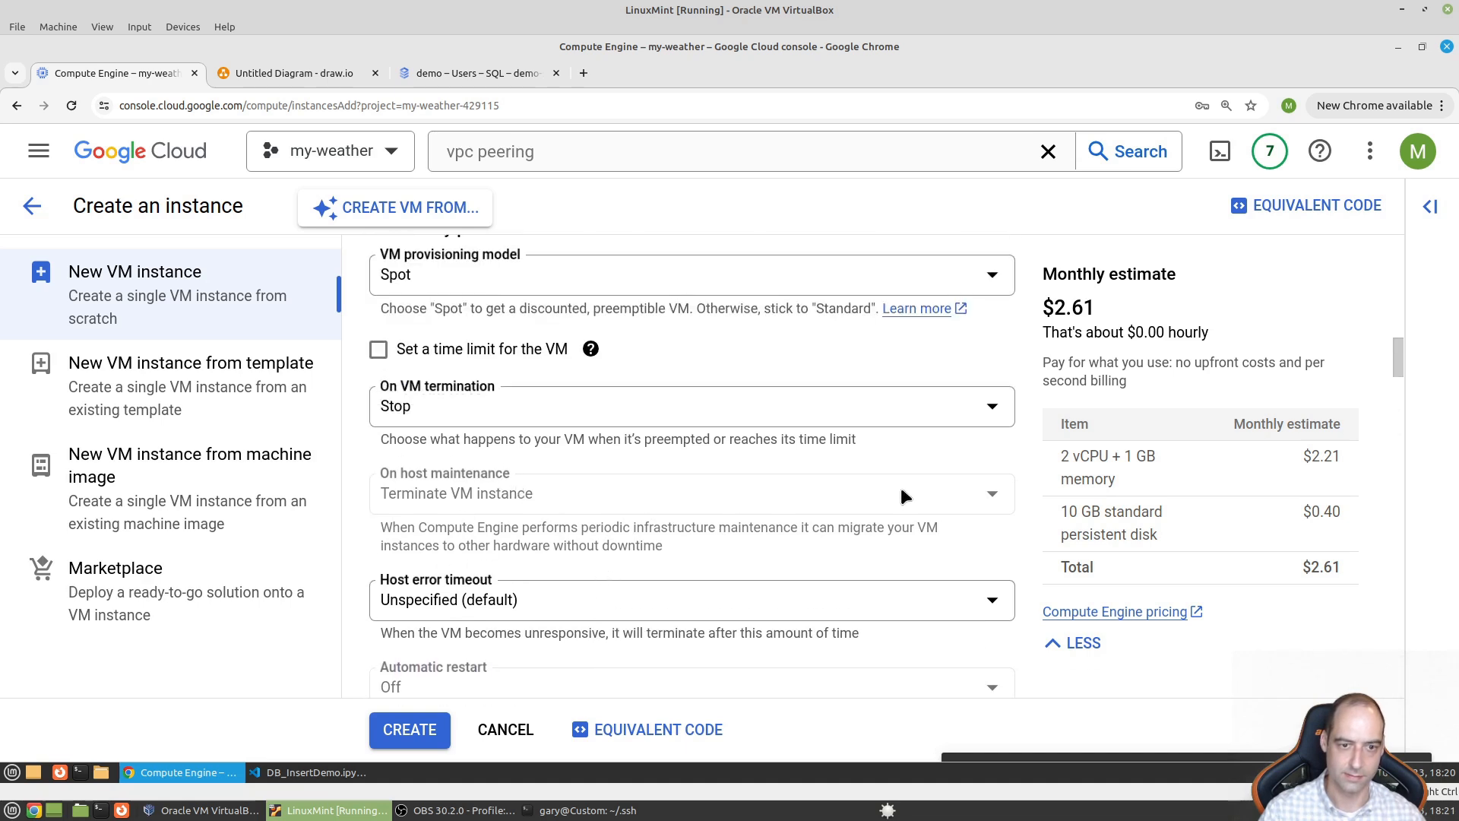
pyautogui.scroll(-2, 609, 577)
pyautogui.scroll(-1, 613, 582)
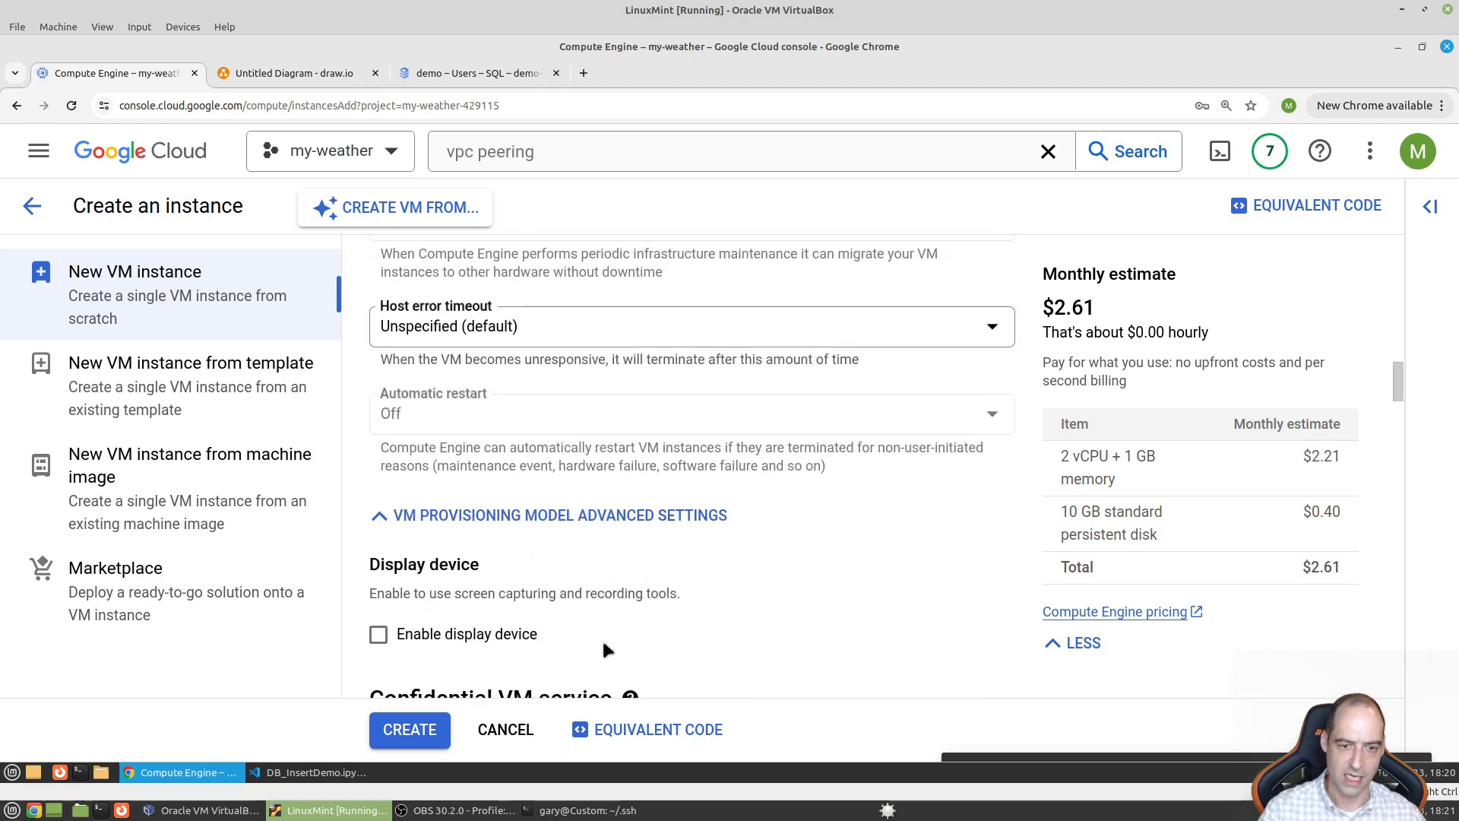
pyautogui.scroll(4, 604, 642)
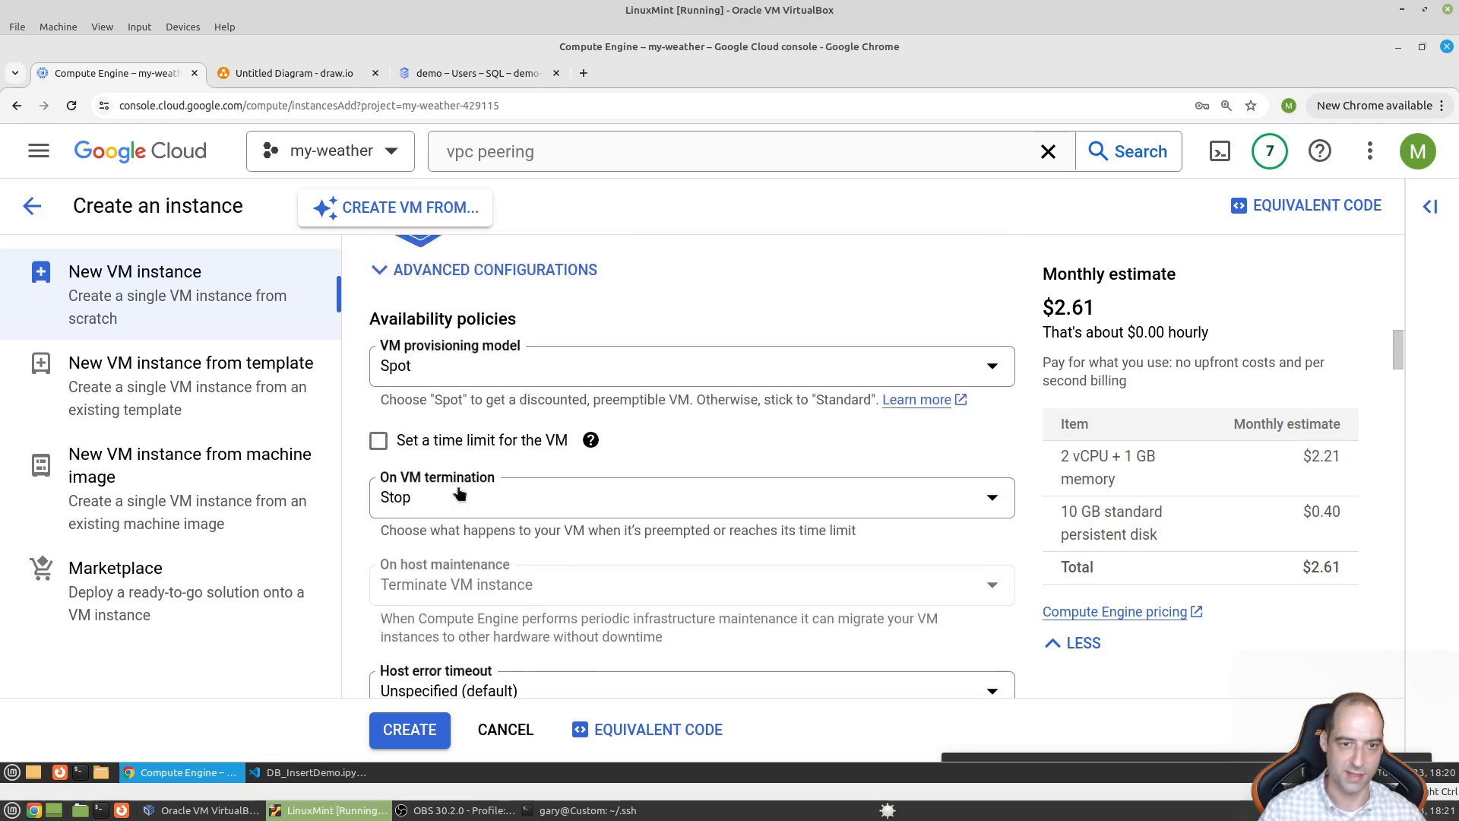
# - Switch the VM provisioning model to Standard and back to Spot
pyautogui.click(406, 504)
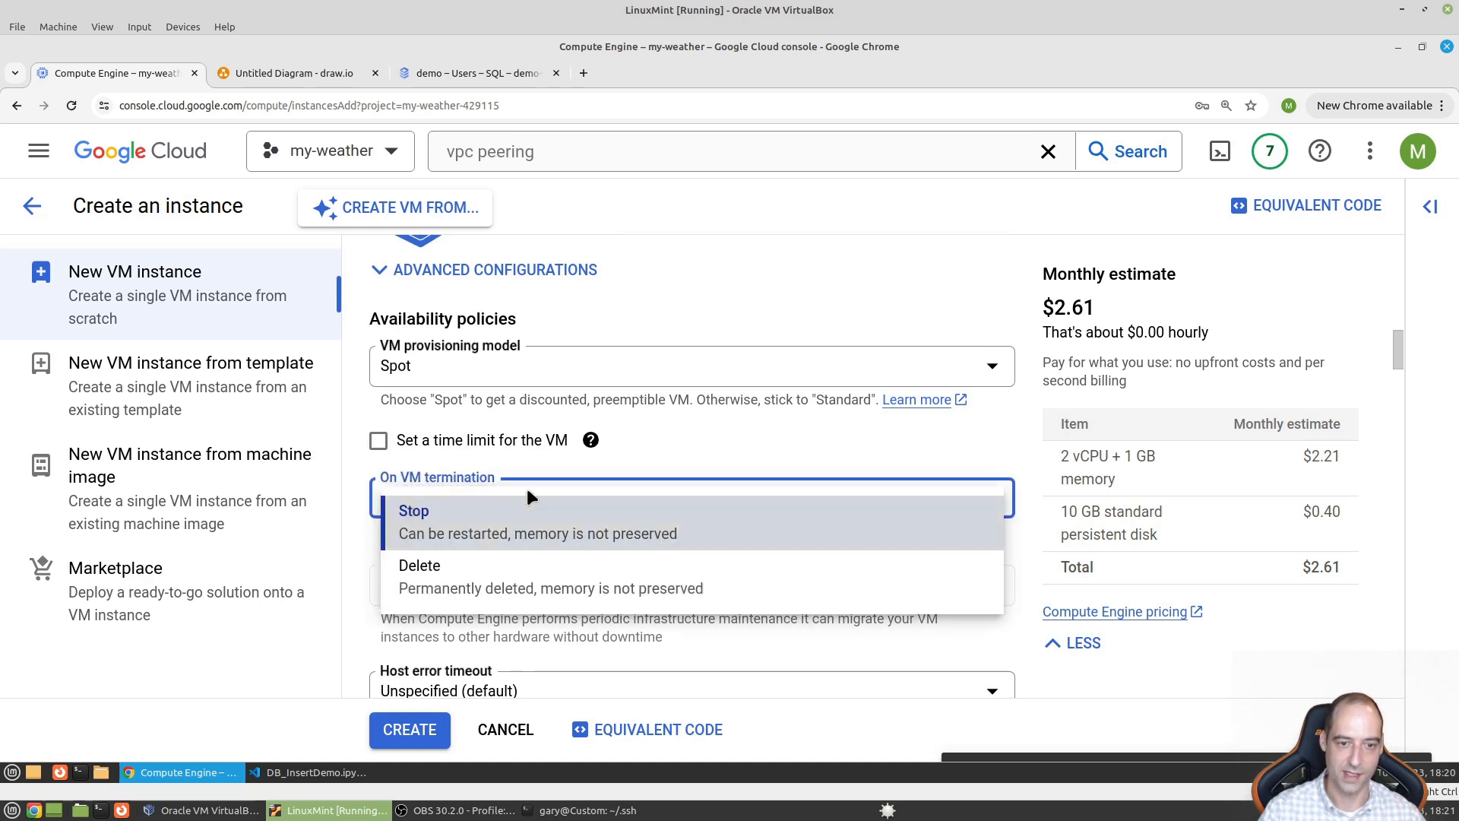
pyautogui.click(736, 521)
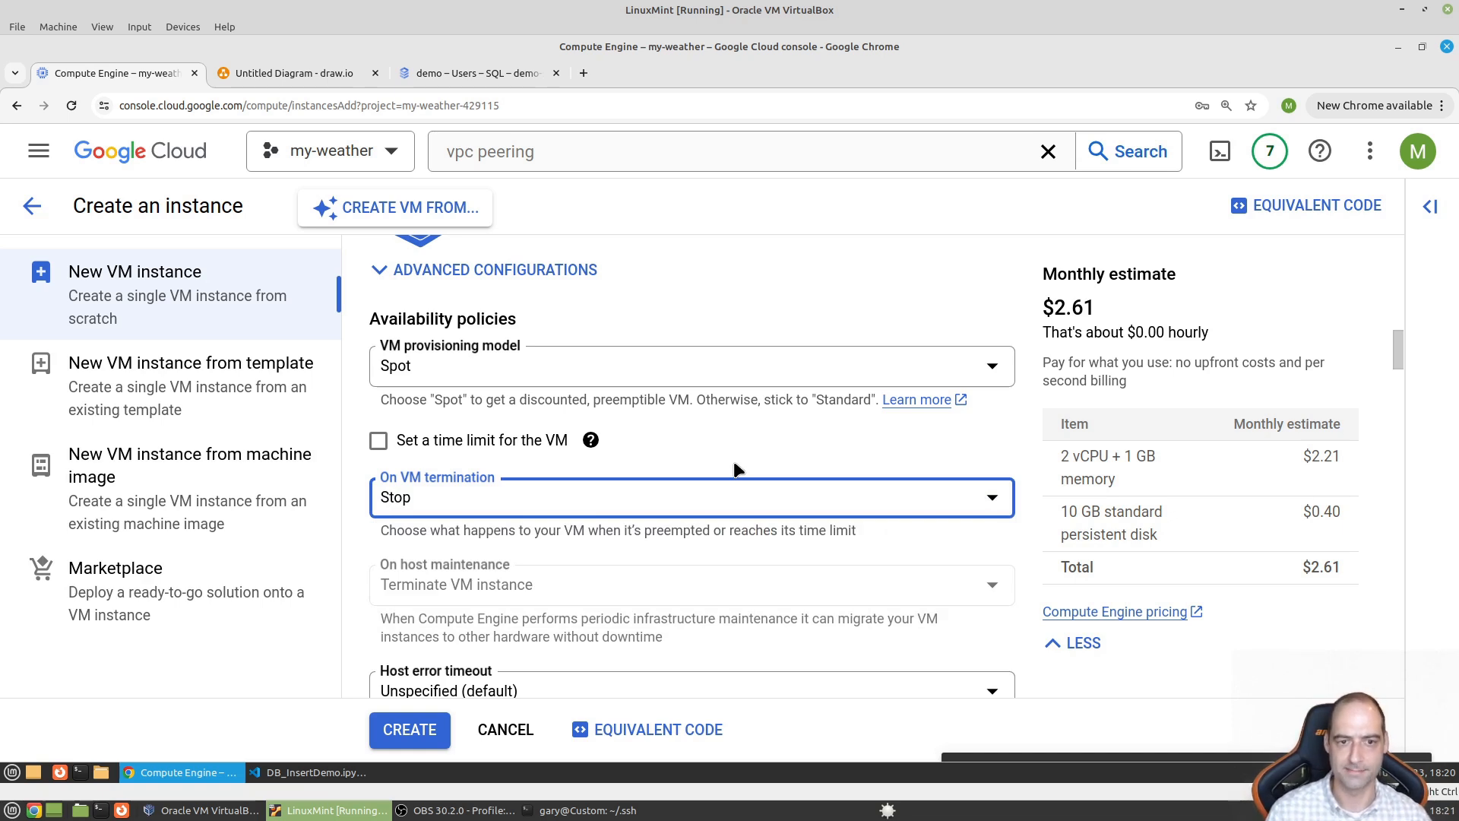
pyautogui.click(622, 383)
pyautogui.click(590, 387)
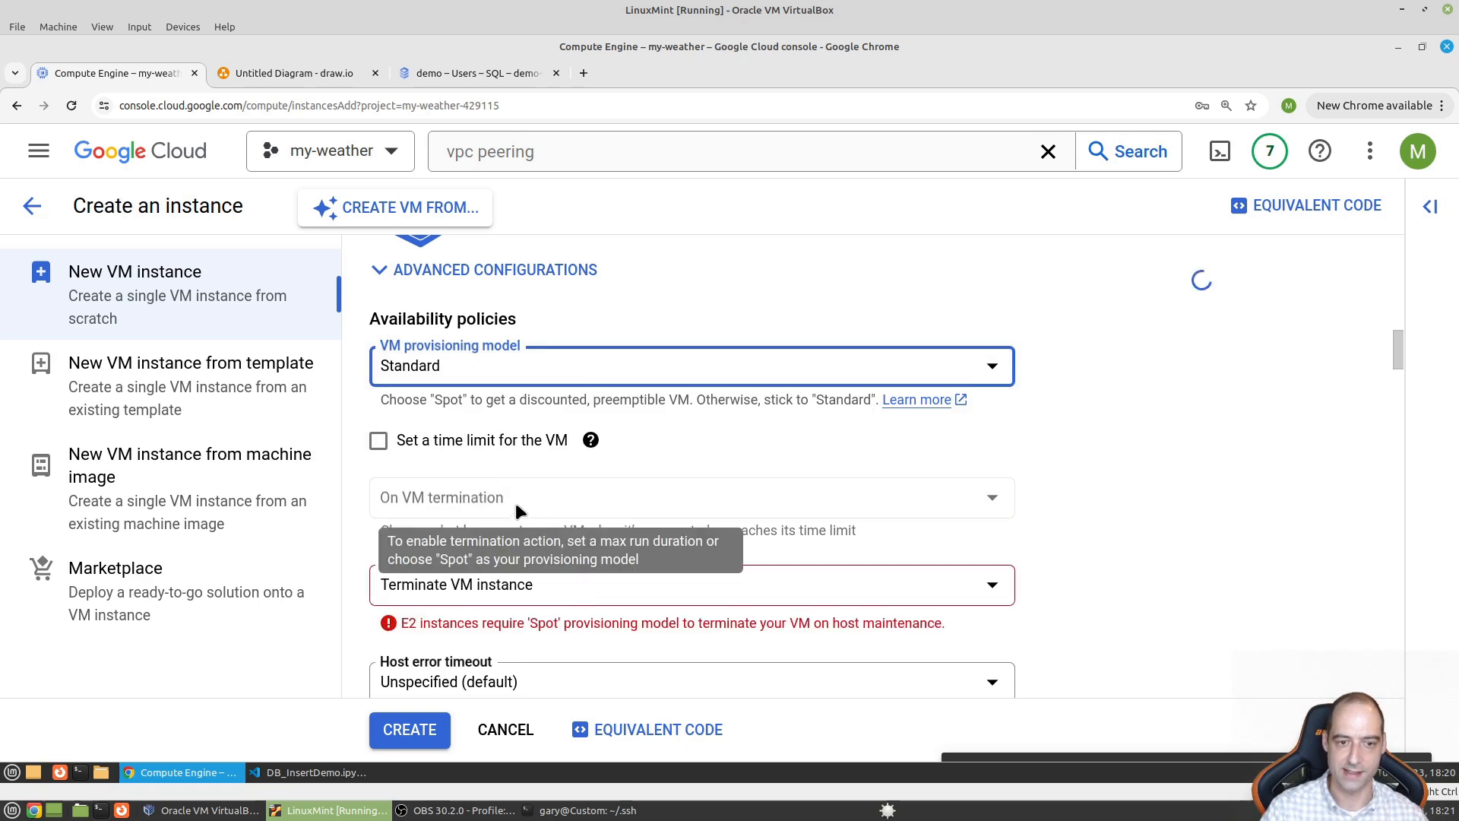
pyautogui.click(532, 374)
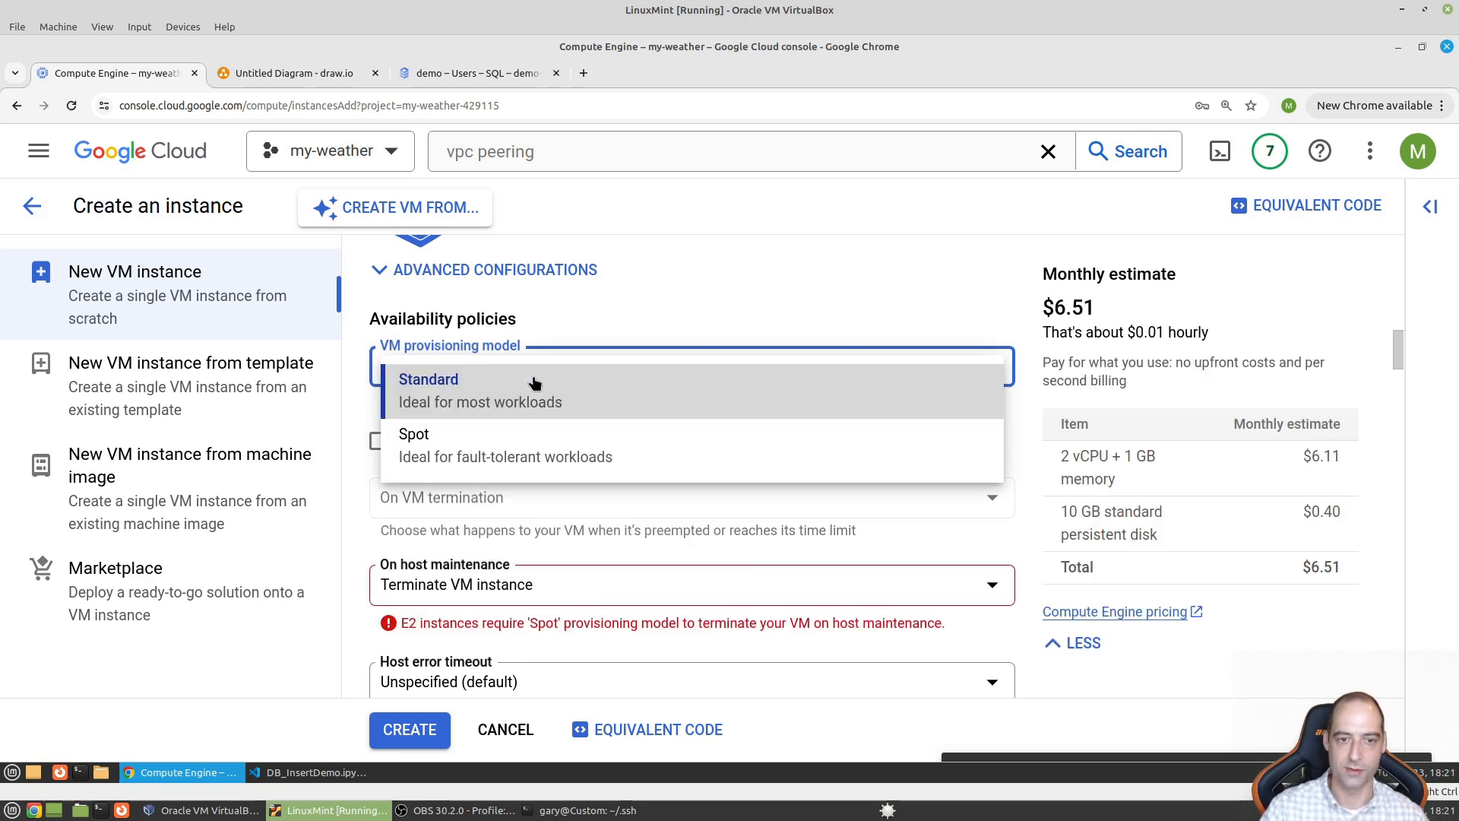
pyautogui.click(514, 448)
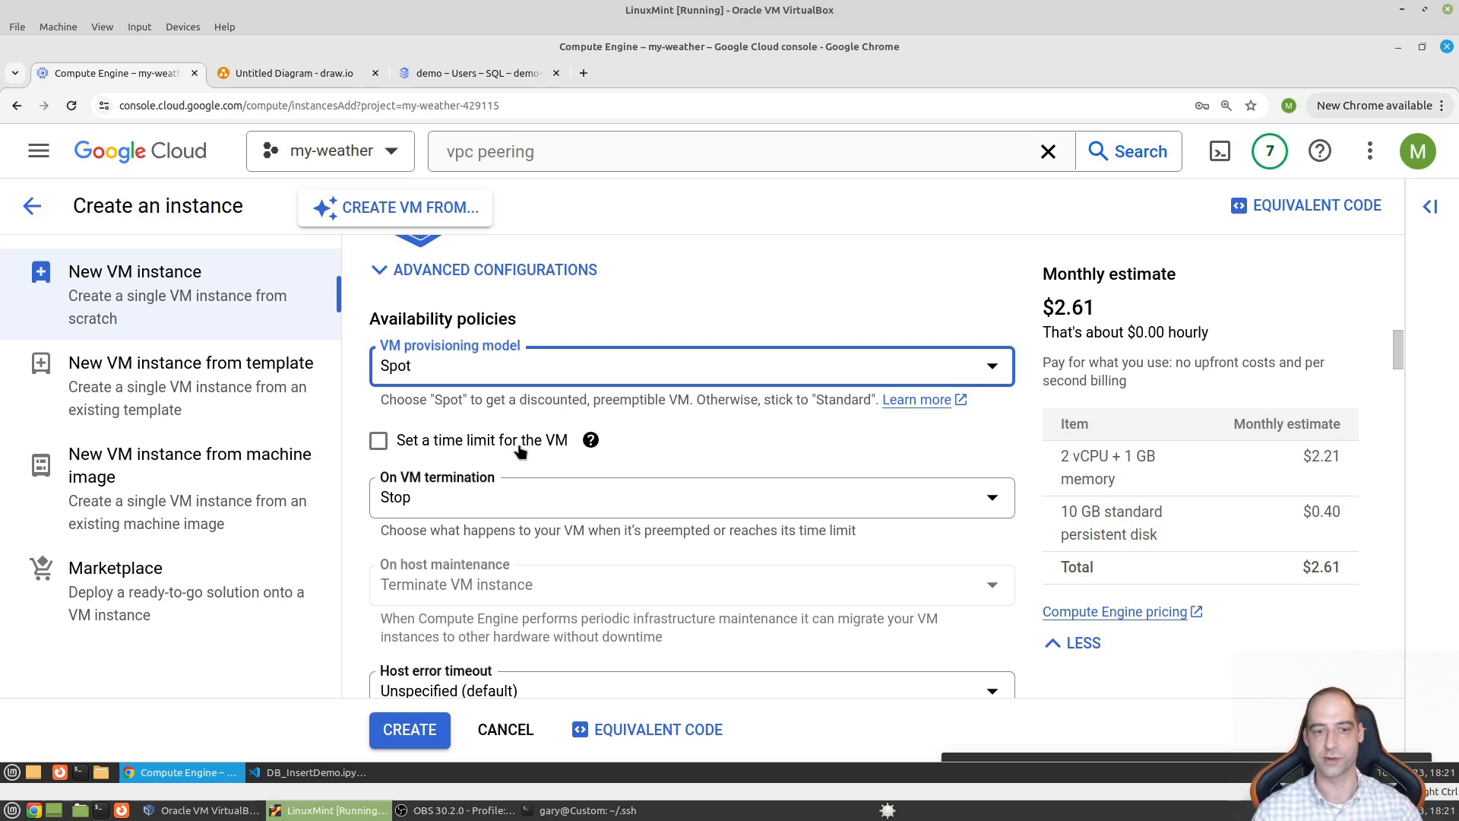
# - Set the On VM termination action to Delete
pyautogui.click(522, 507)
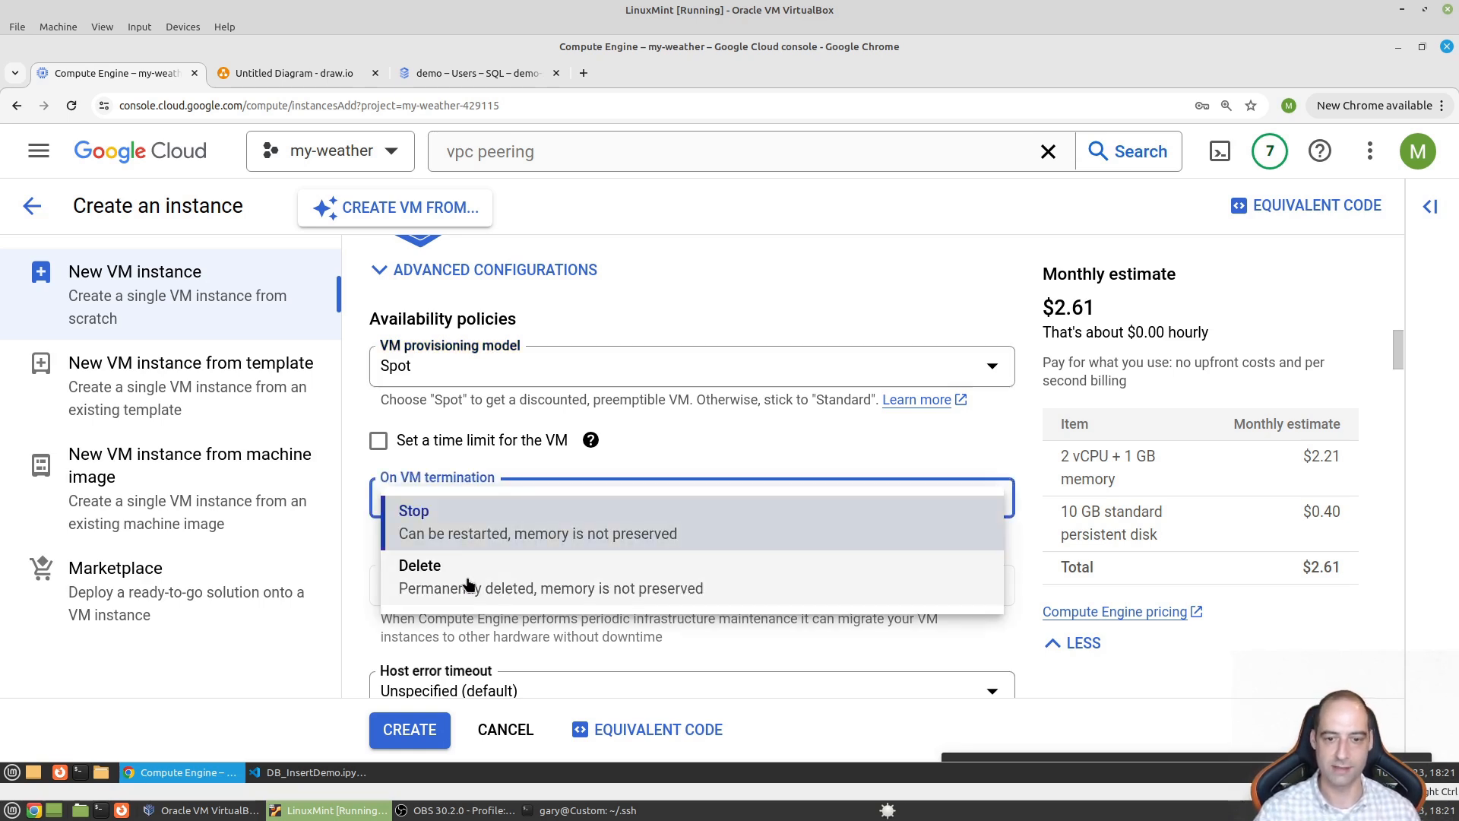
pyautogui.click(841, 450)
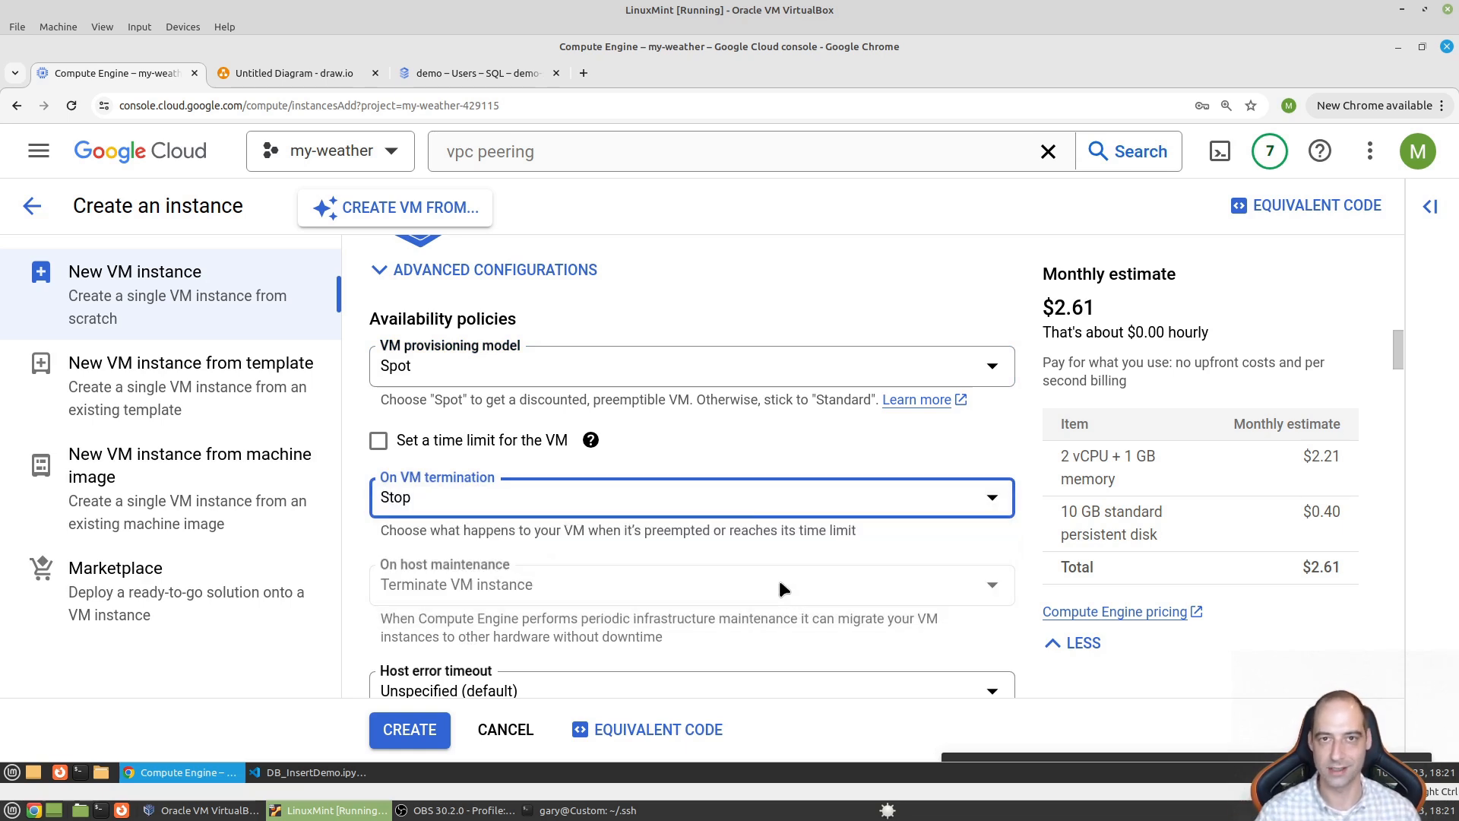
pyautogui.click(475, 495)
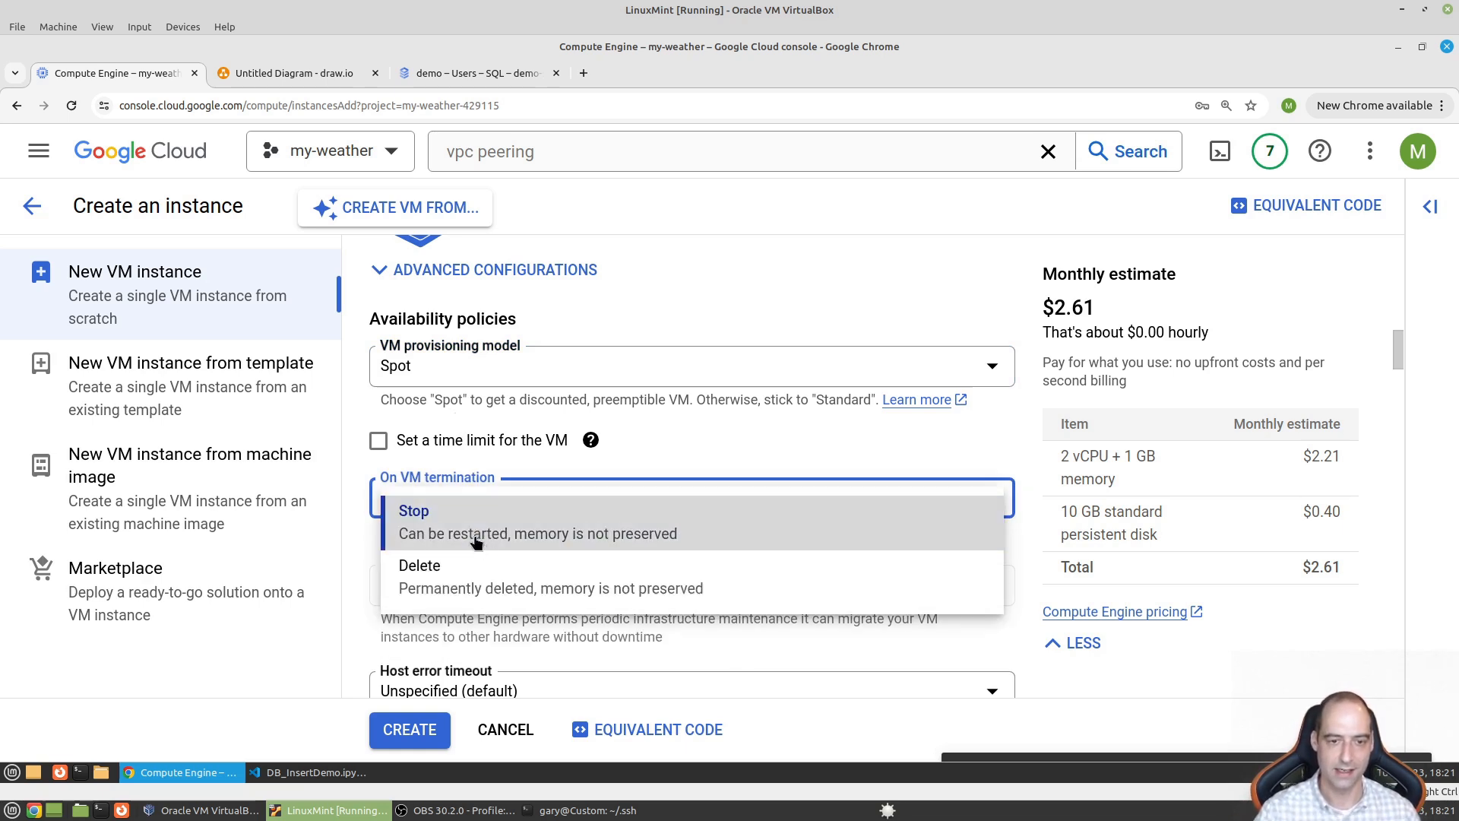
pyautogui.click(499, 576)
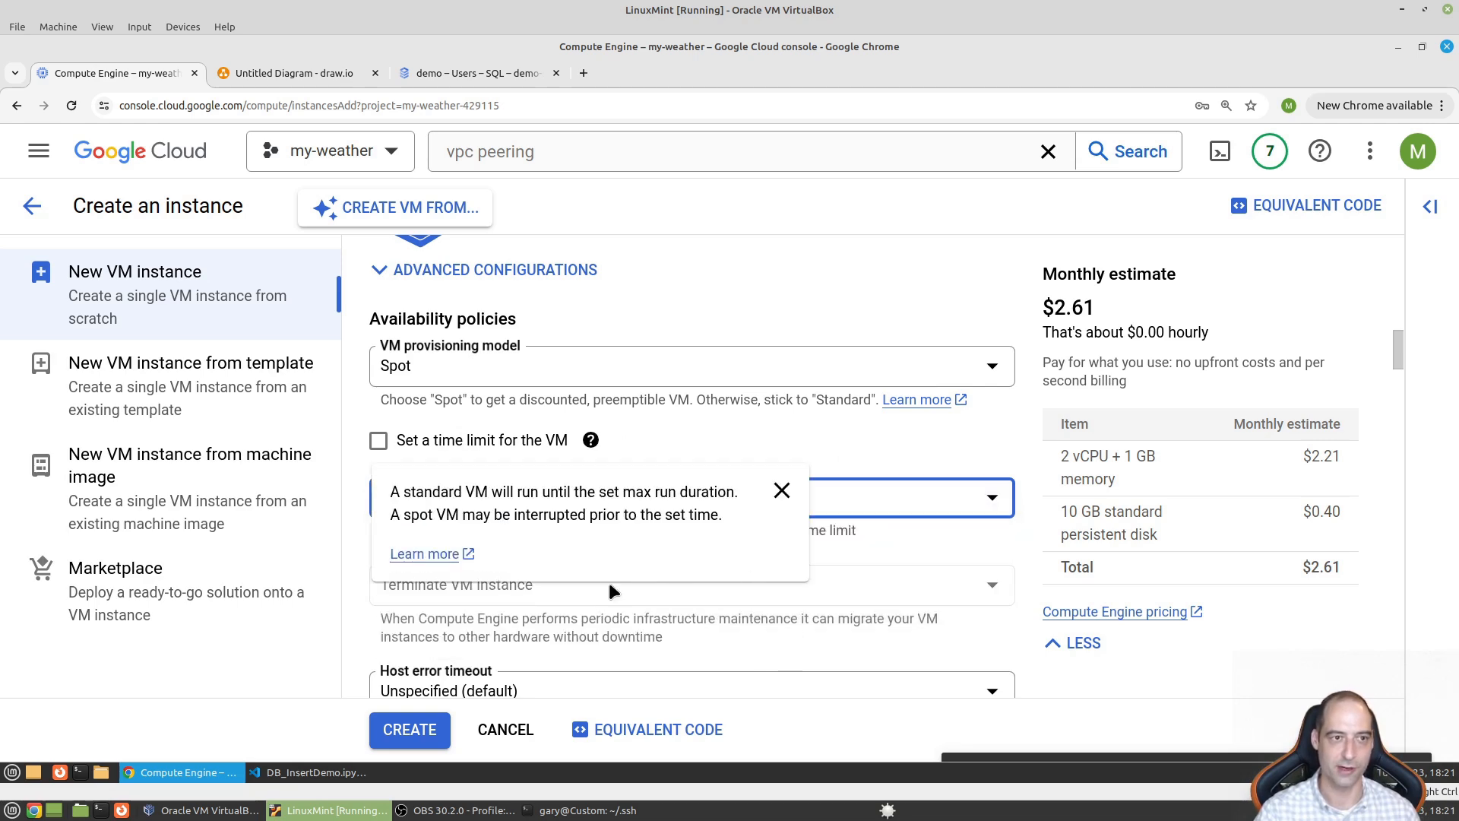
pyautogui.scroll(8, 614, 589)
pyautogui.scroll(6, 614, 589)
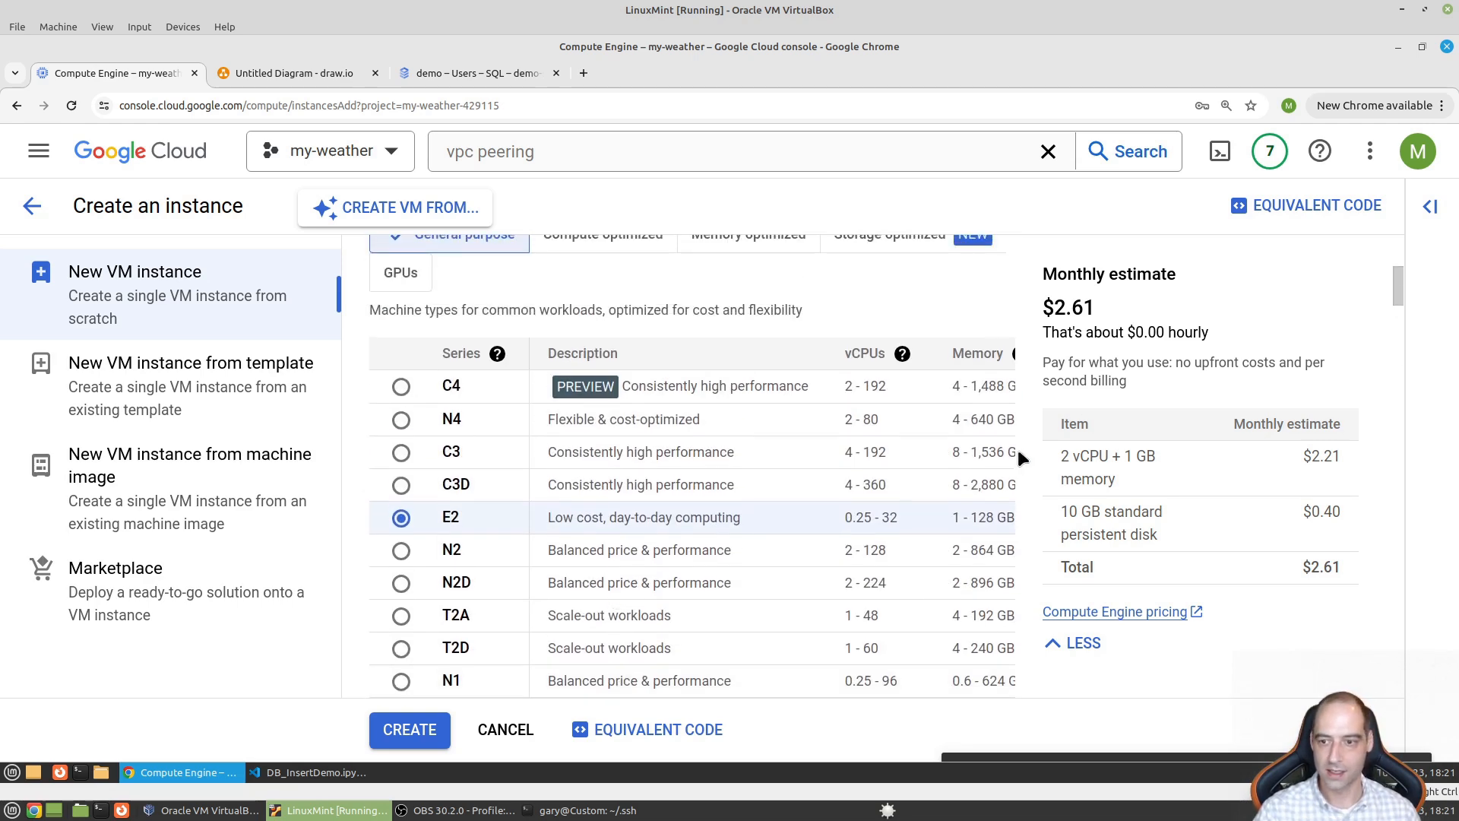
pyautogui.scroll(-4, 536, 415)
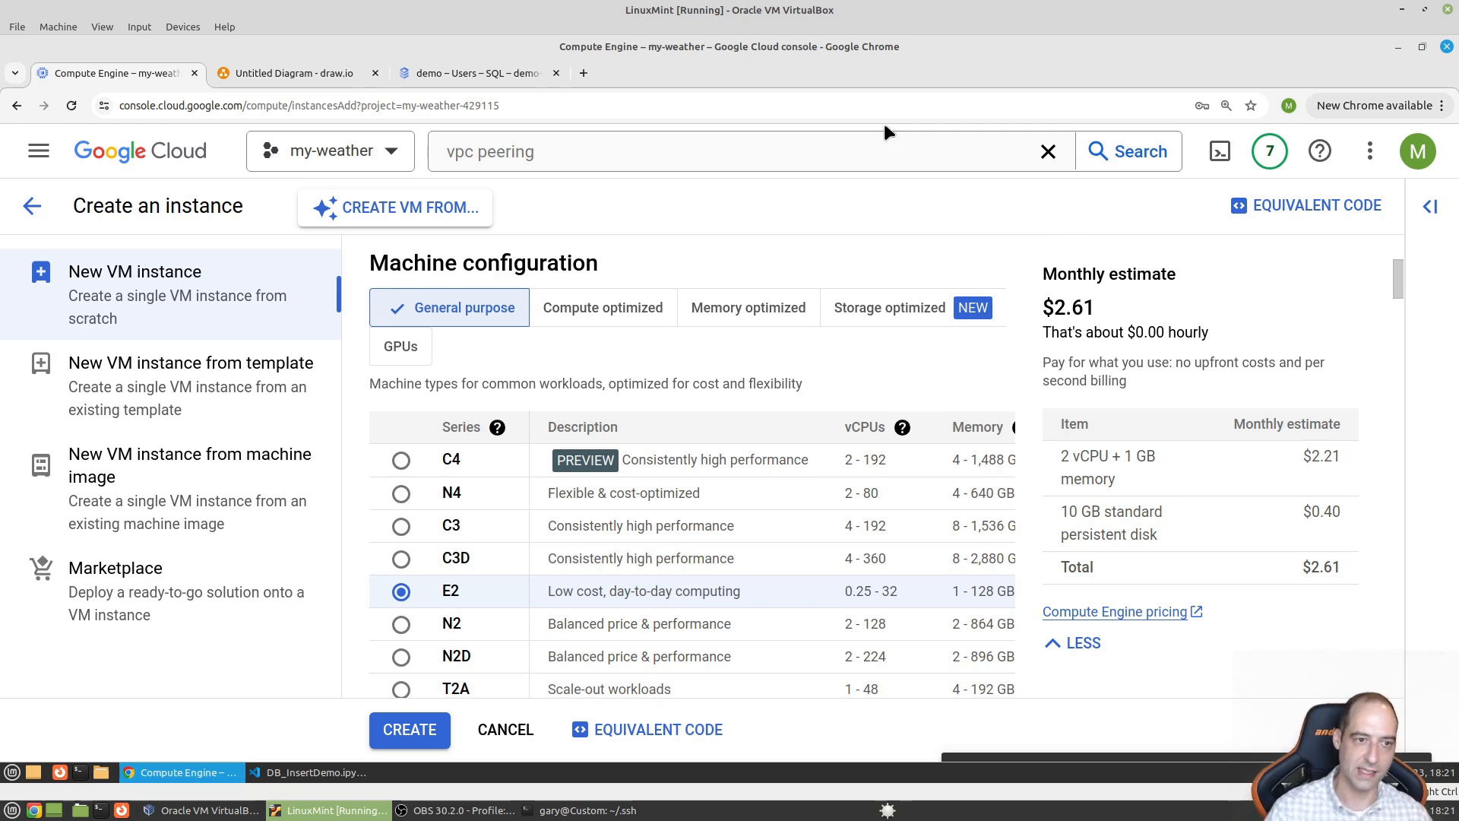
pyautogui.click(38, 150)
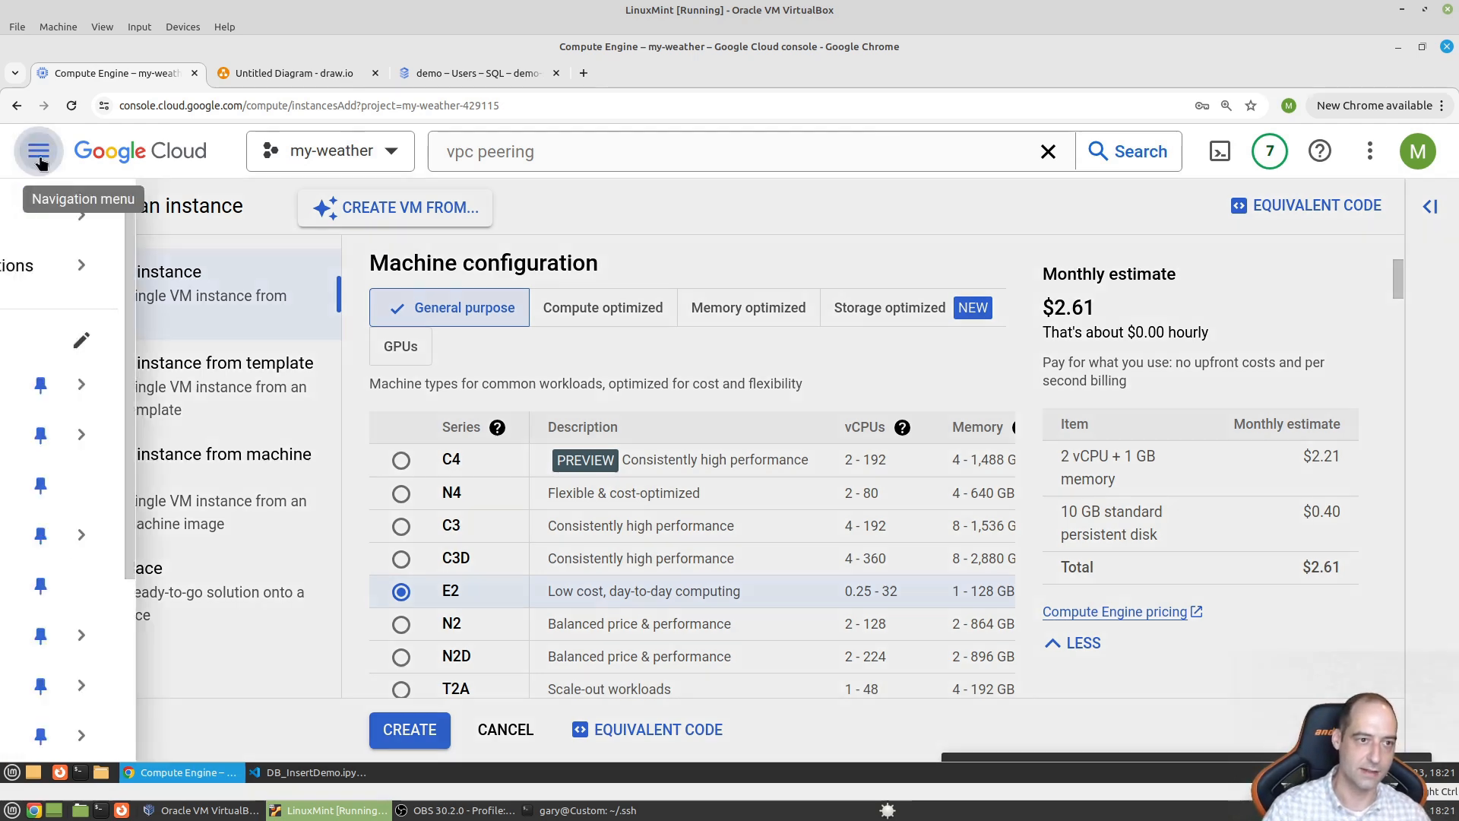
pyautogui.scroll(-4, 167, 673)
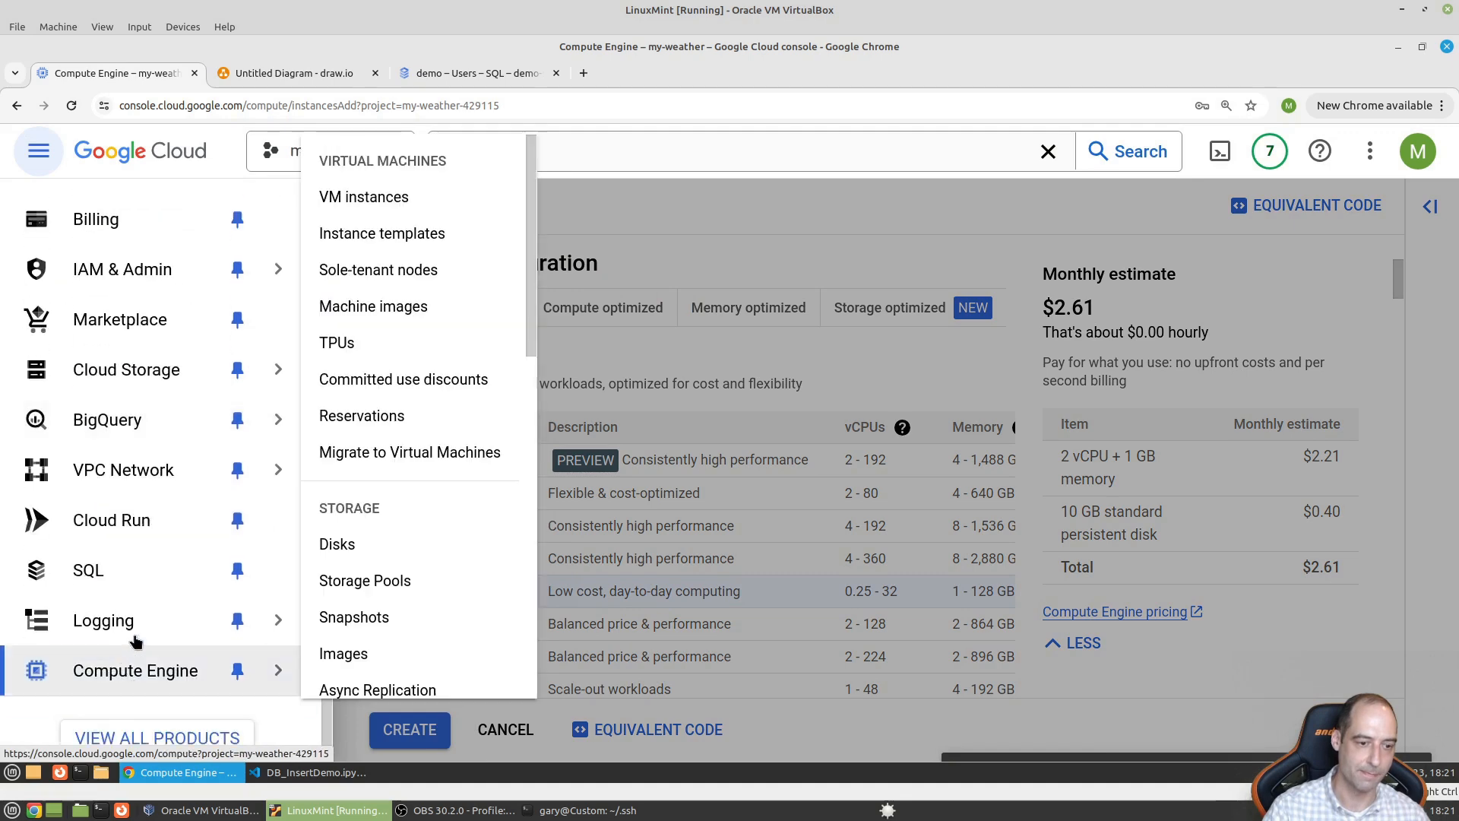
pyautogui.moveTo(161, 674)
pyautogui.click(401, 211)
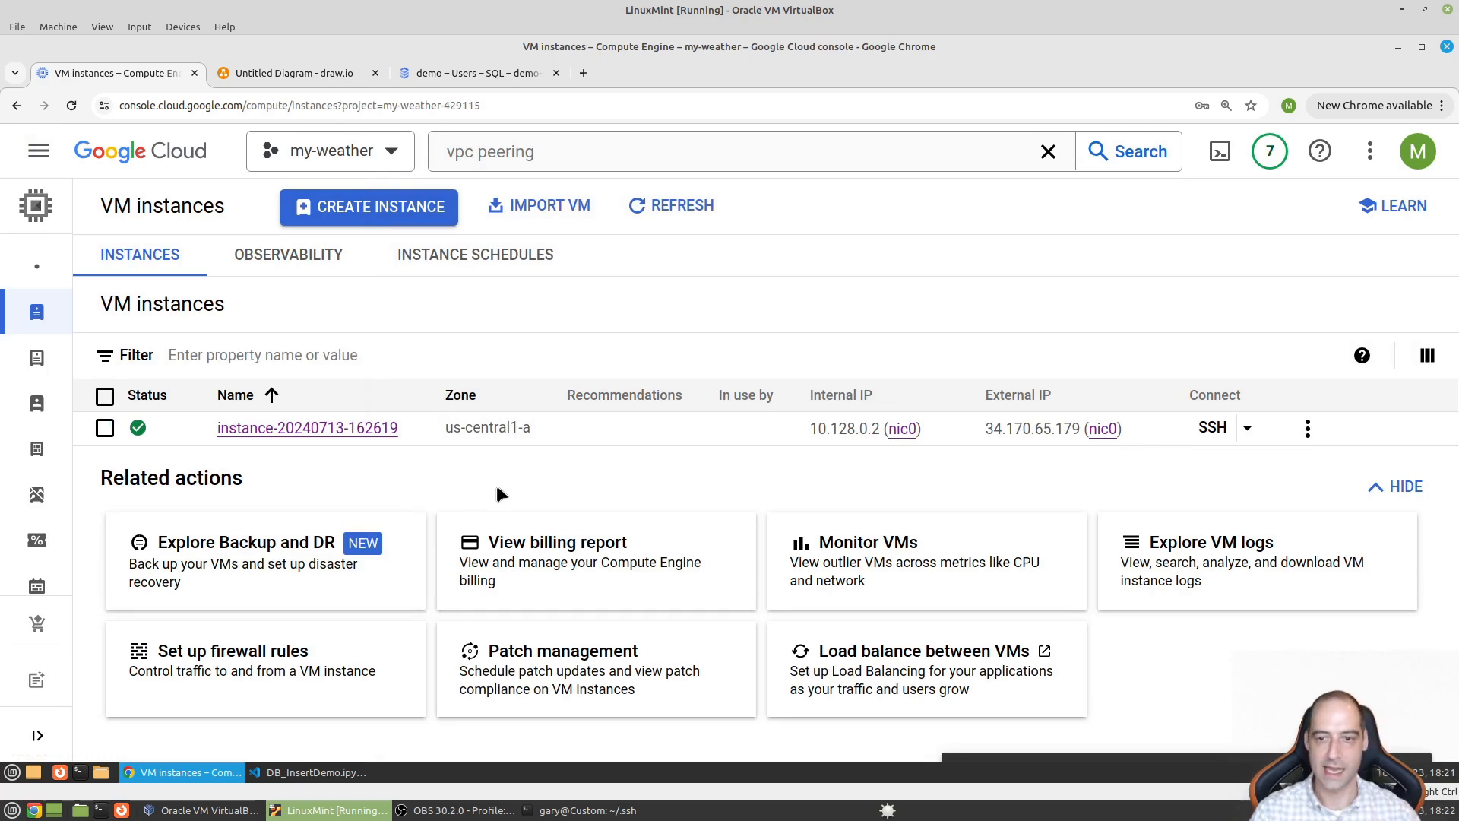
pyautogui.hotkey('ctrl', '+')
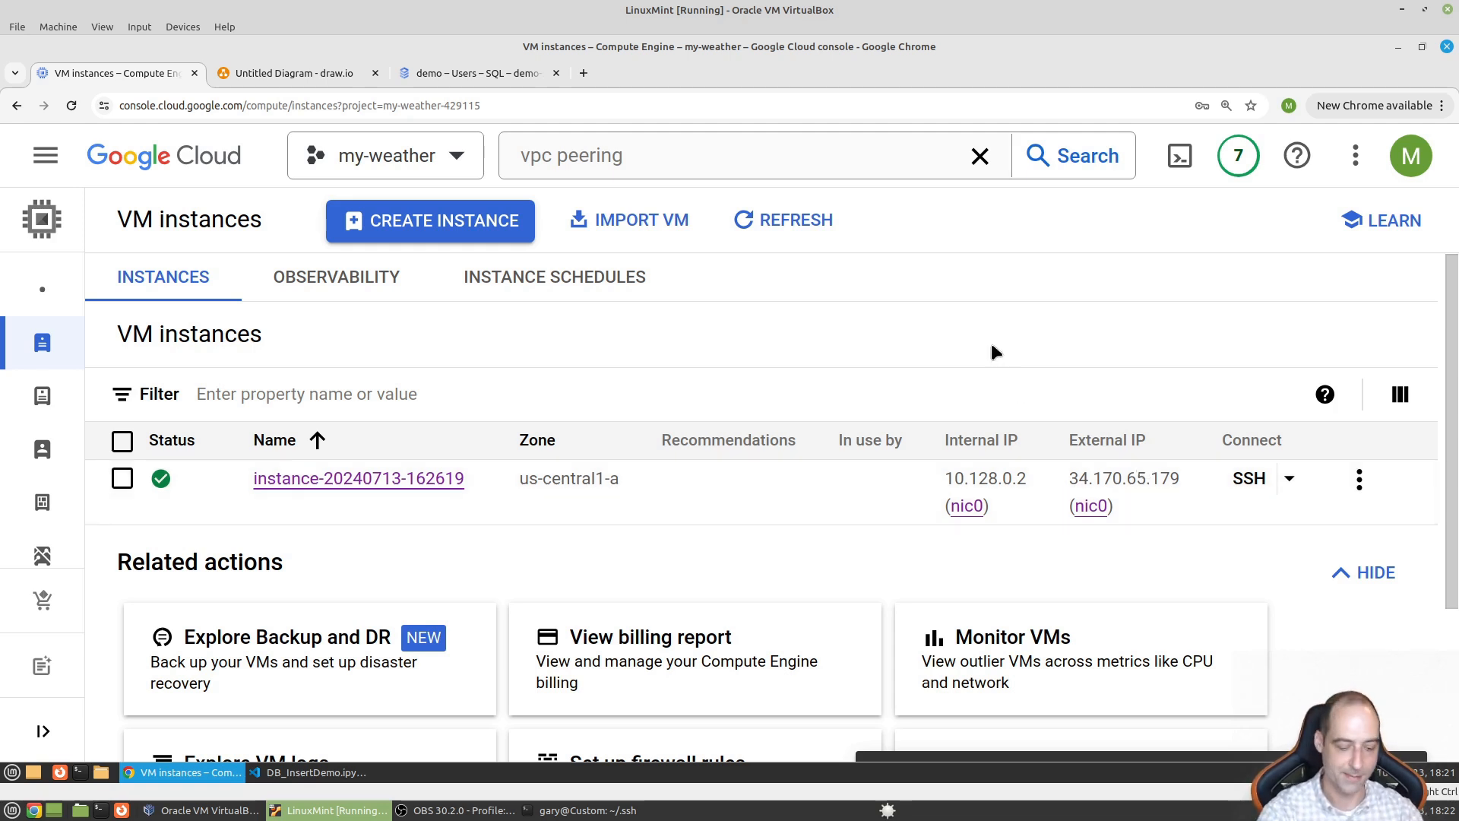
# - Display ~/.ssh/config in a terminal and highlight the postgres host's IP, key file and user
pyautogui.hotkey('ctrl', 'alt', 't')
pyautogui.write('cd')
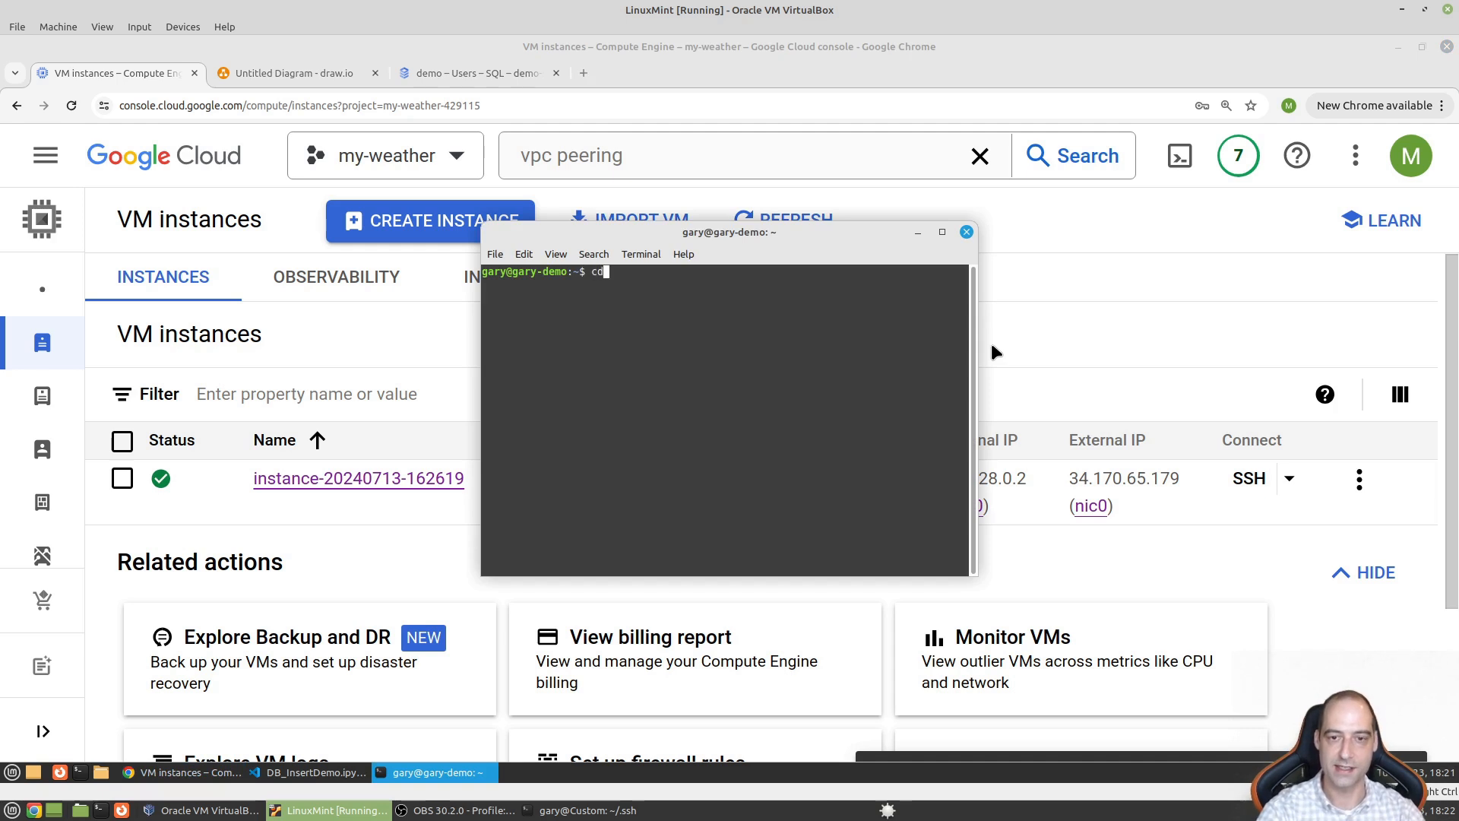
pyautogui.write(' .ssh')
pyautogui.press('Return')
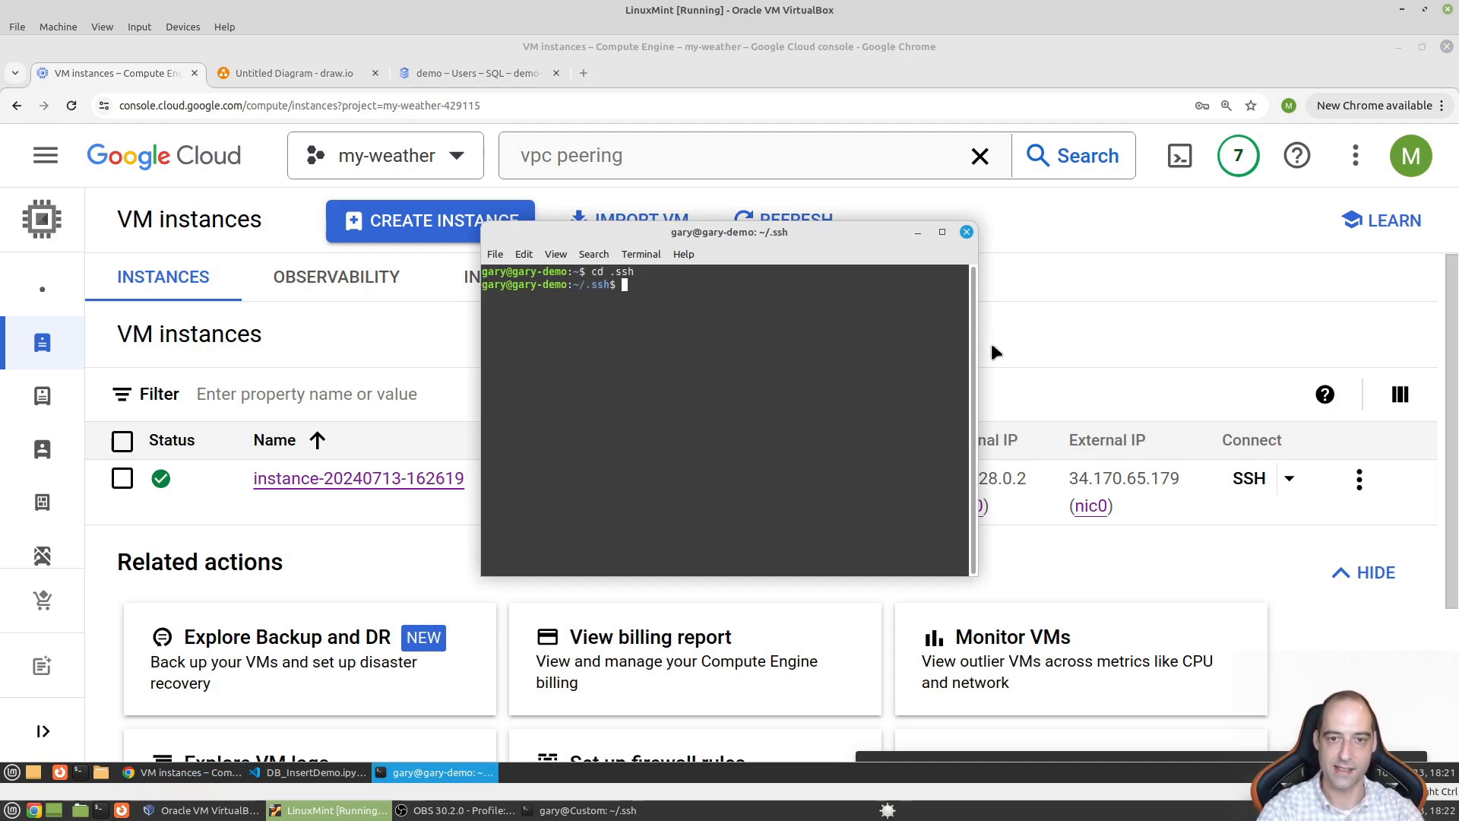
pyautogui.write('cat config')
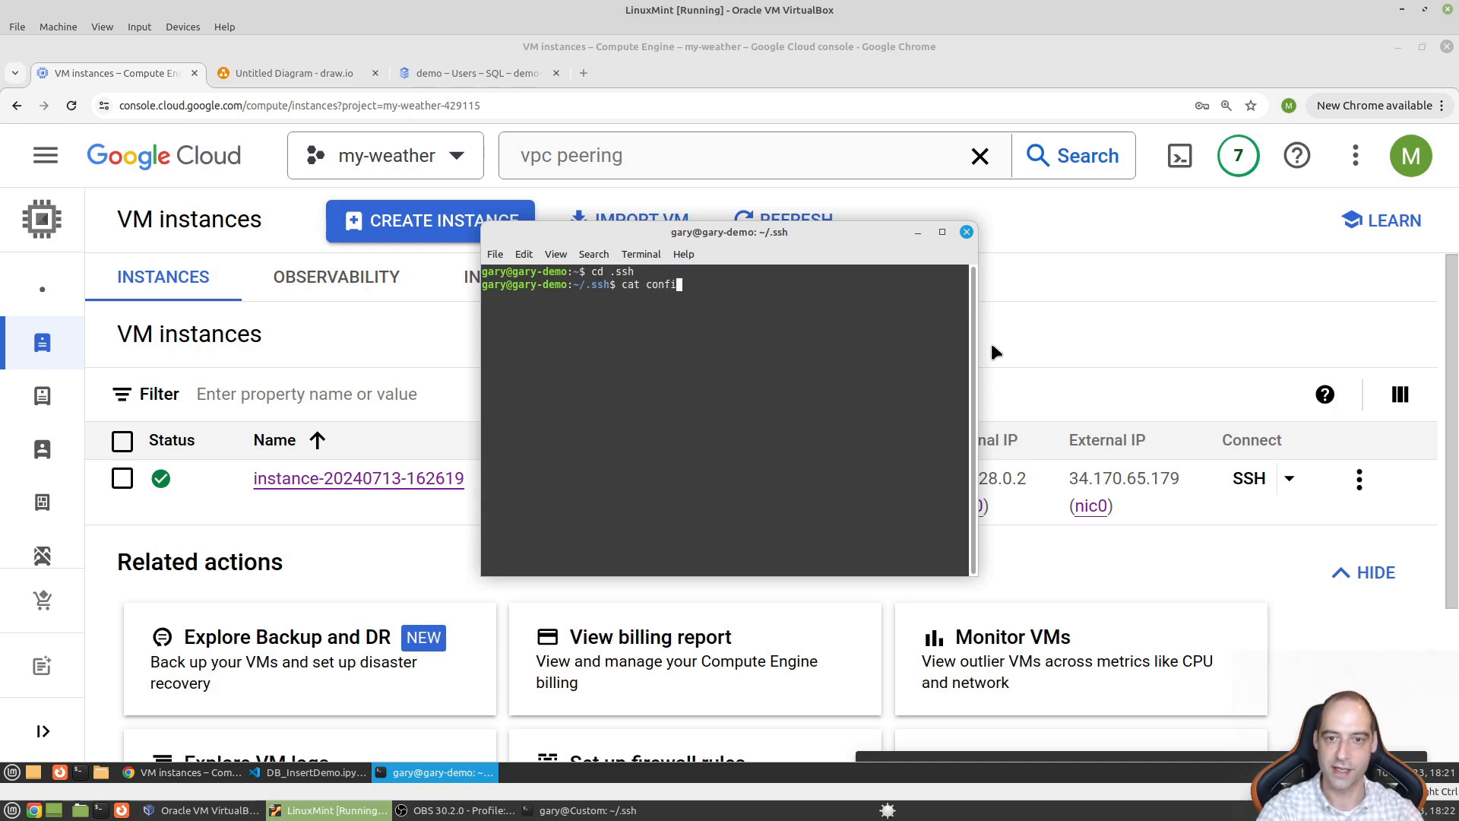
pyautogui.press('Return')
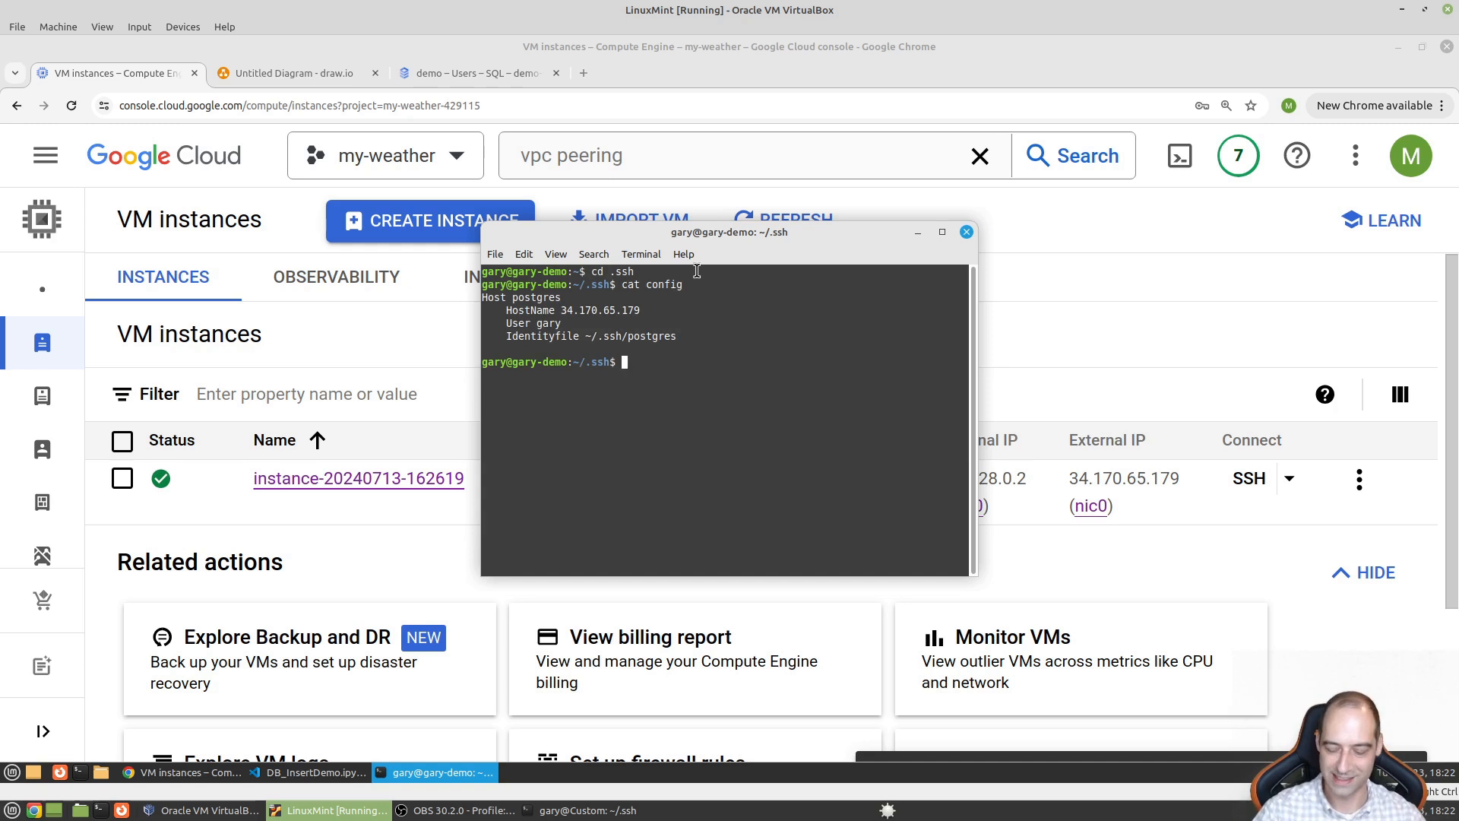
pyautogui.hotkey('ctrl', '+')
pyautogui.hotkey('ctrl', '+')
pyautogui.hotkey('ctrl', '+')
pyautogui.moveTo(652, 216); pyautogui.dragTo(245, 188)
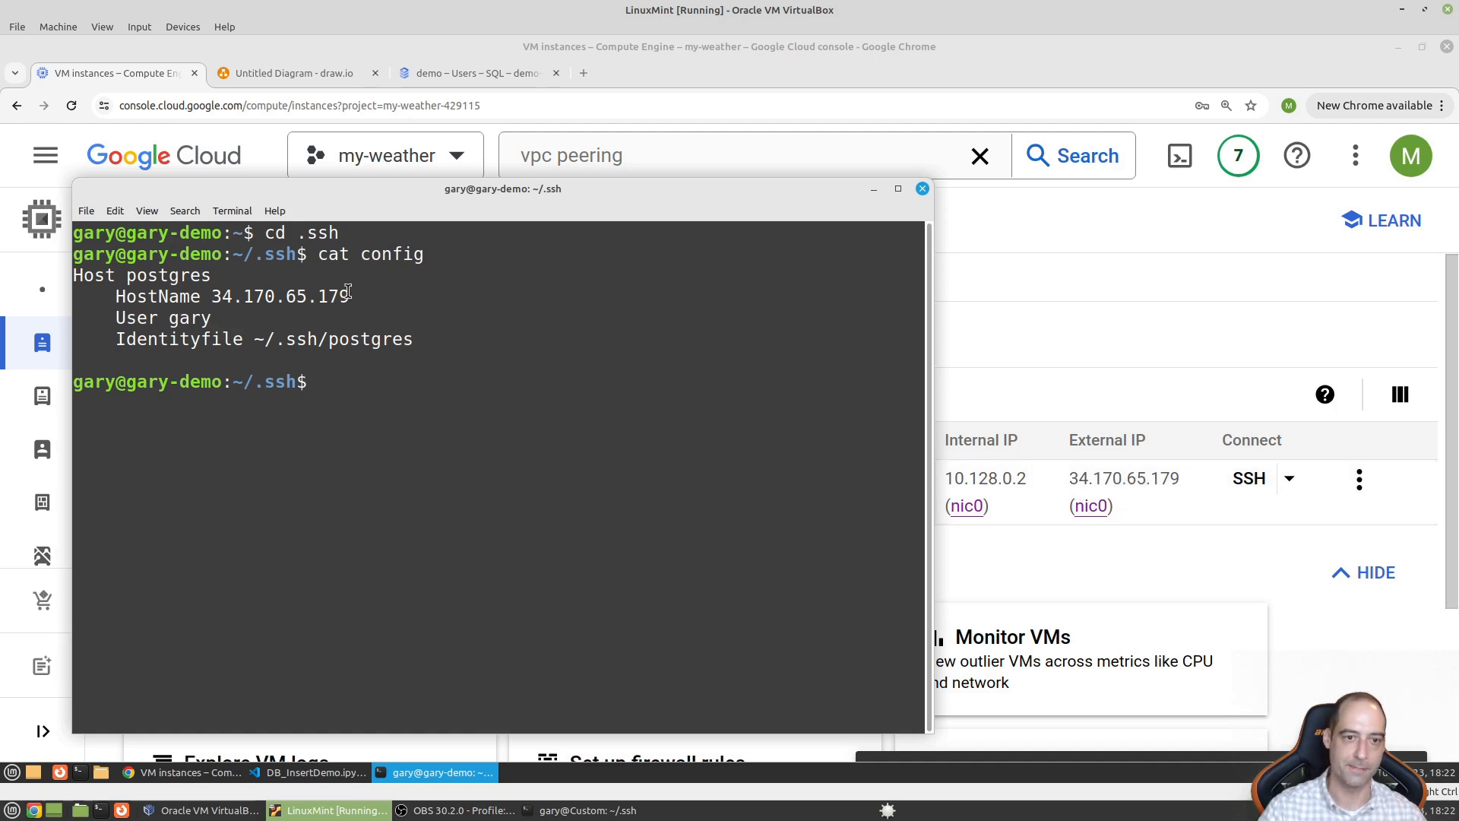
pyautogui.moveTo(349, 295); pyautogui.dragTo(210, 296)
pyautogui.moveTo(413, 339); pyautogui.dragTo(254, 340)
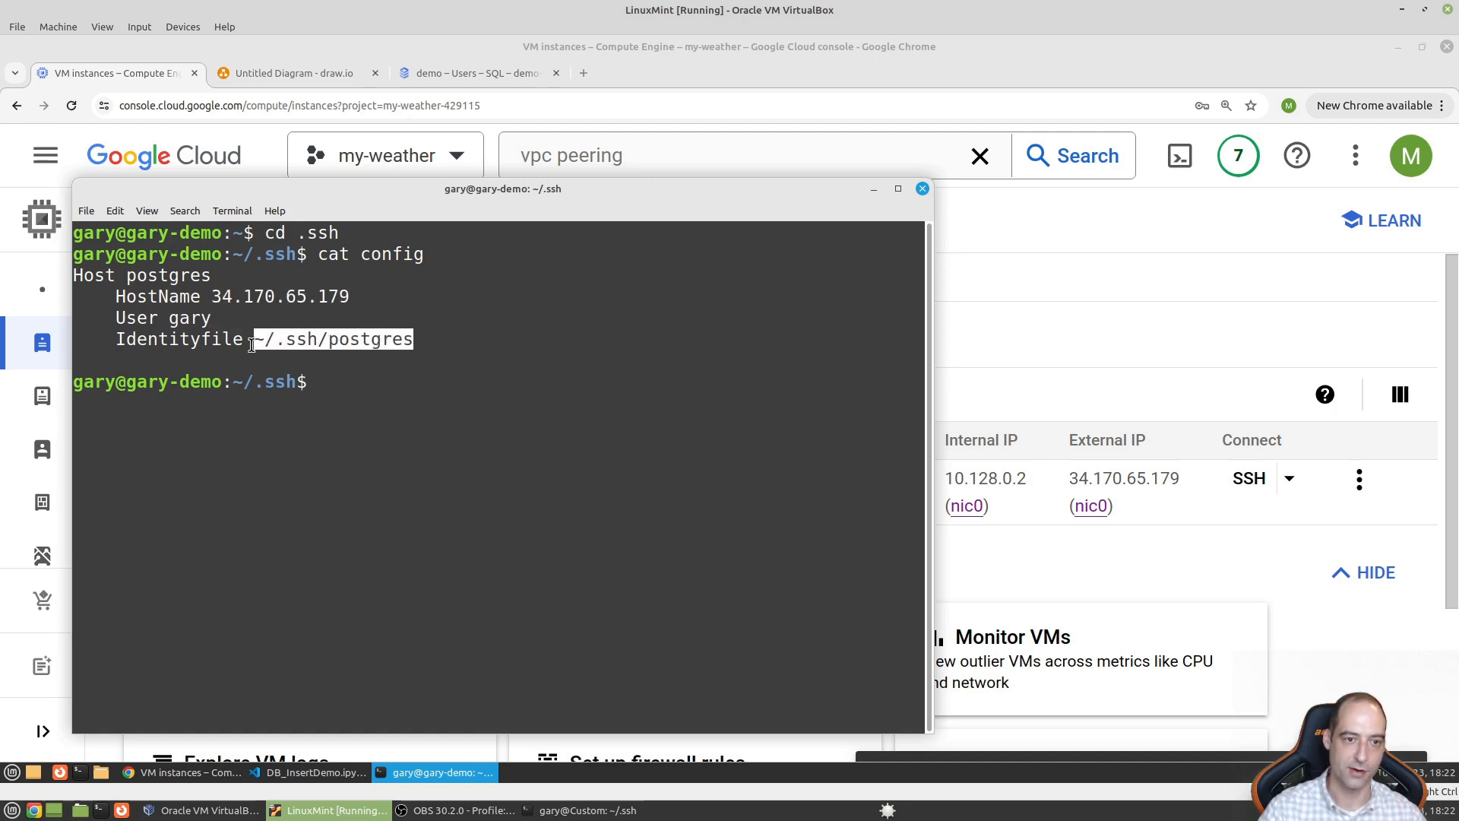
pyautogui.doubleClick(190, 319)
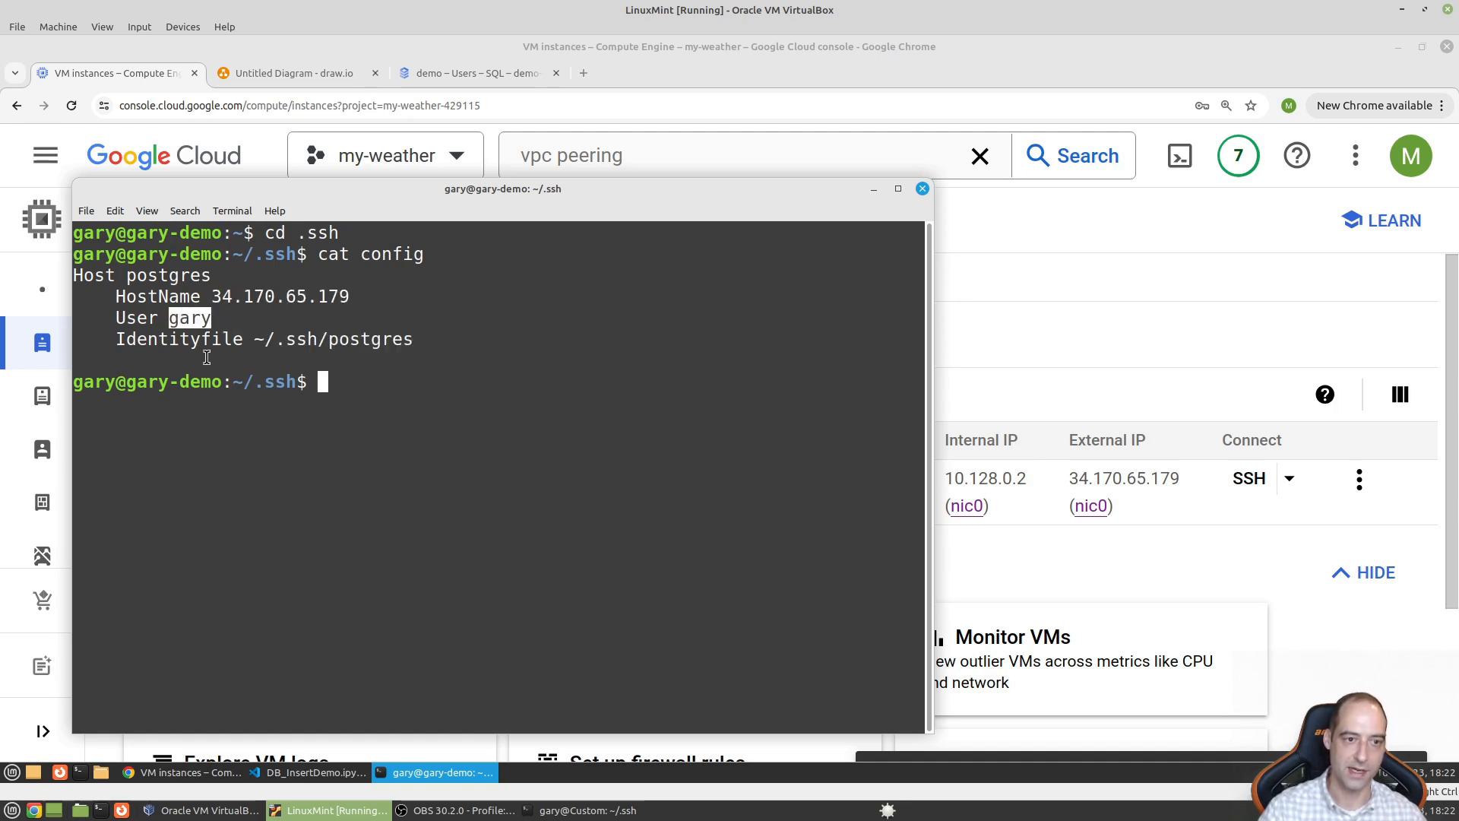
pyautogui.doubleClick(166, 275)
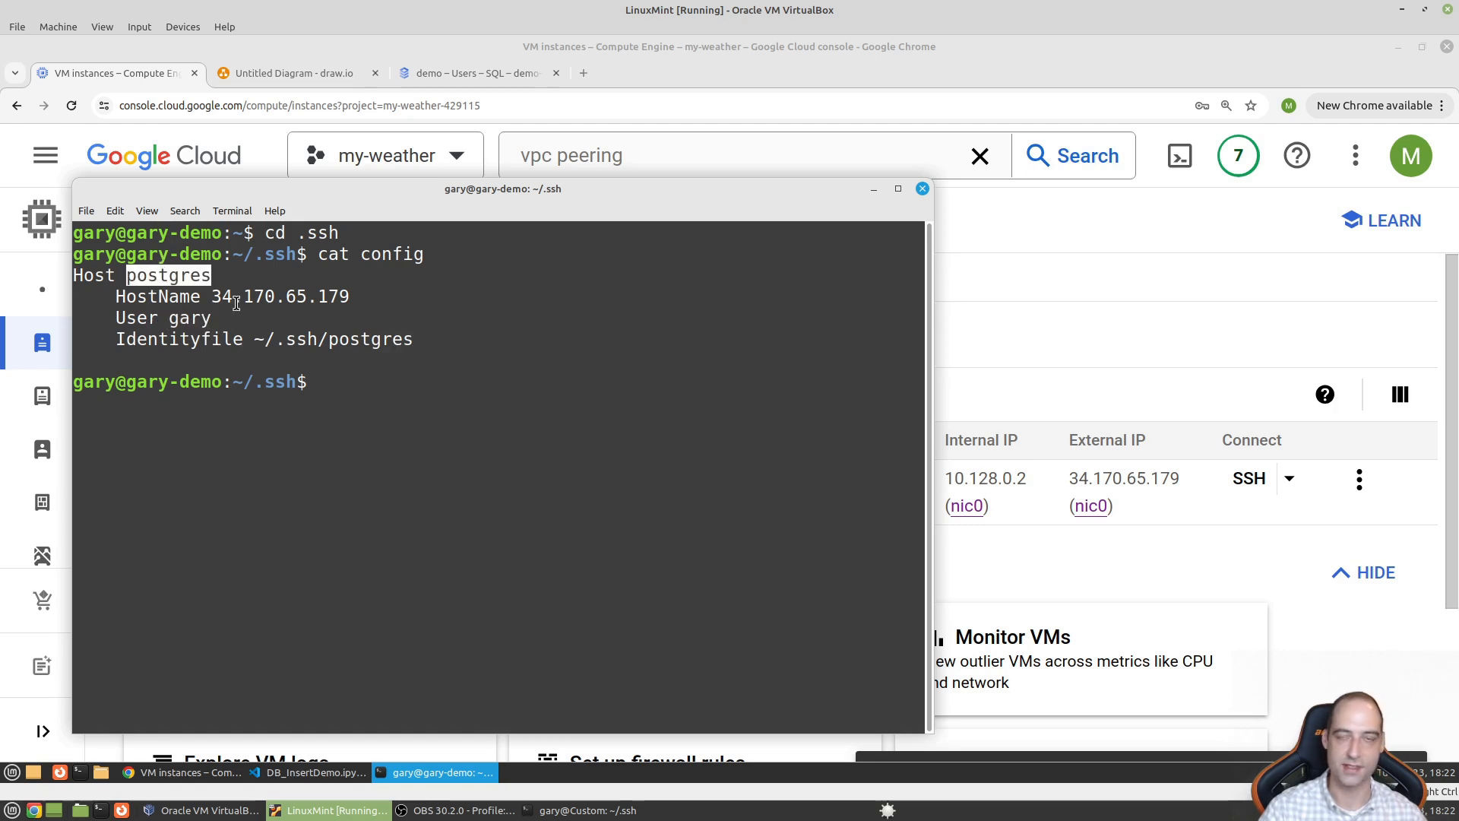
pyautogui.click(533, 427)
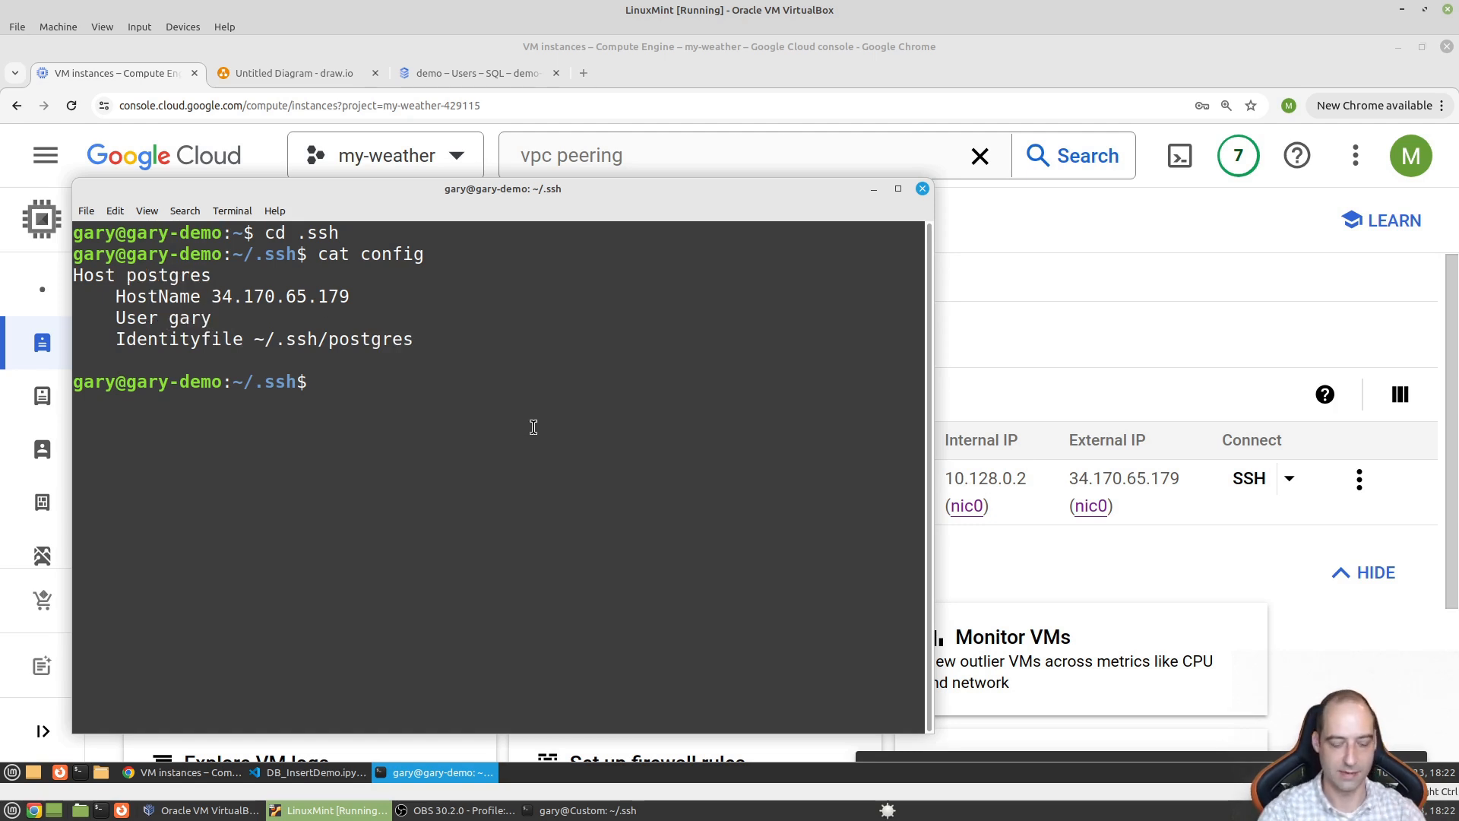
# - SSH into the postgres host and list its home folder, showing DB_InsertDemo.ipynb
pyautogui.write('ssh postgres')
pyautogui.press('Return')
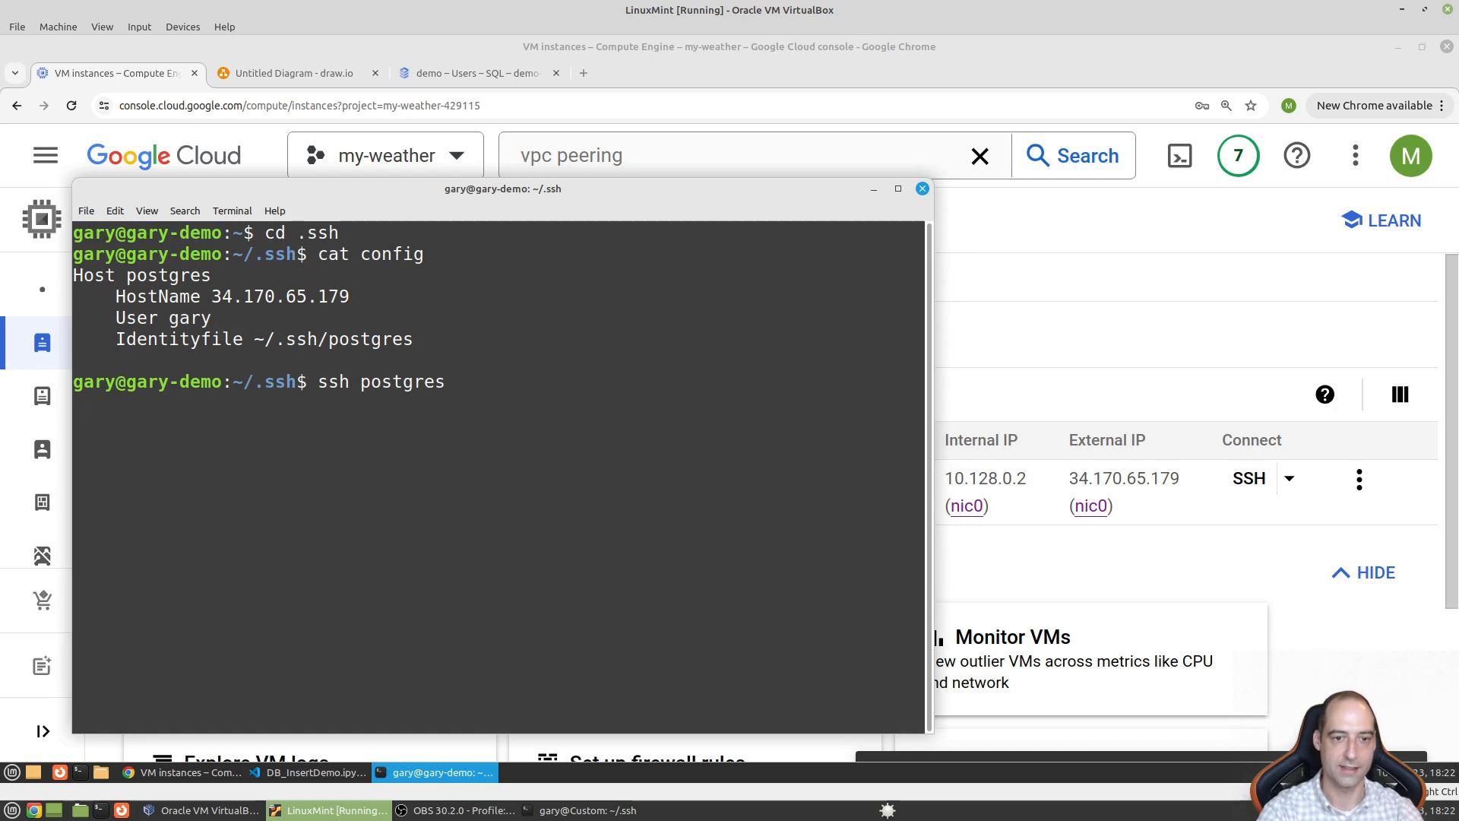
pyautogui.write('ls')
pyautogui.press('Return')
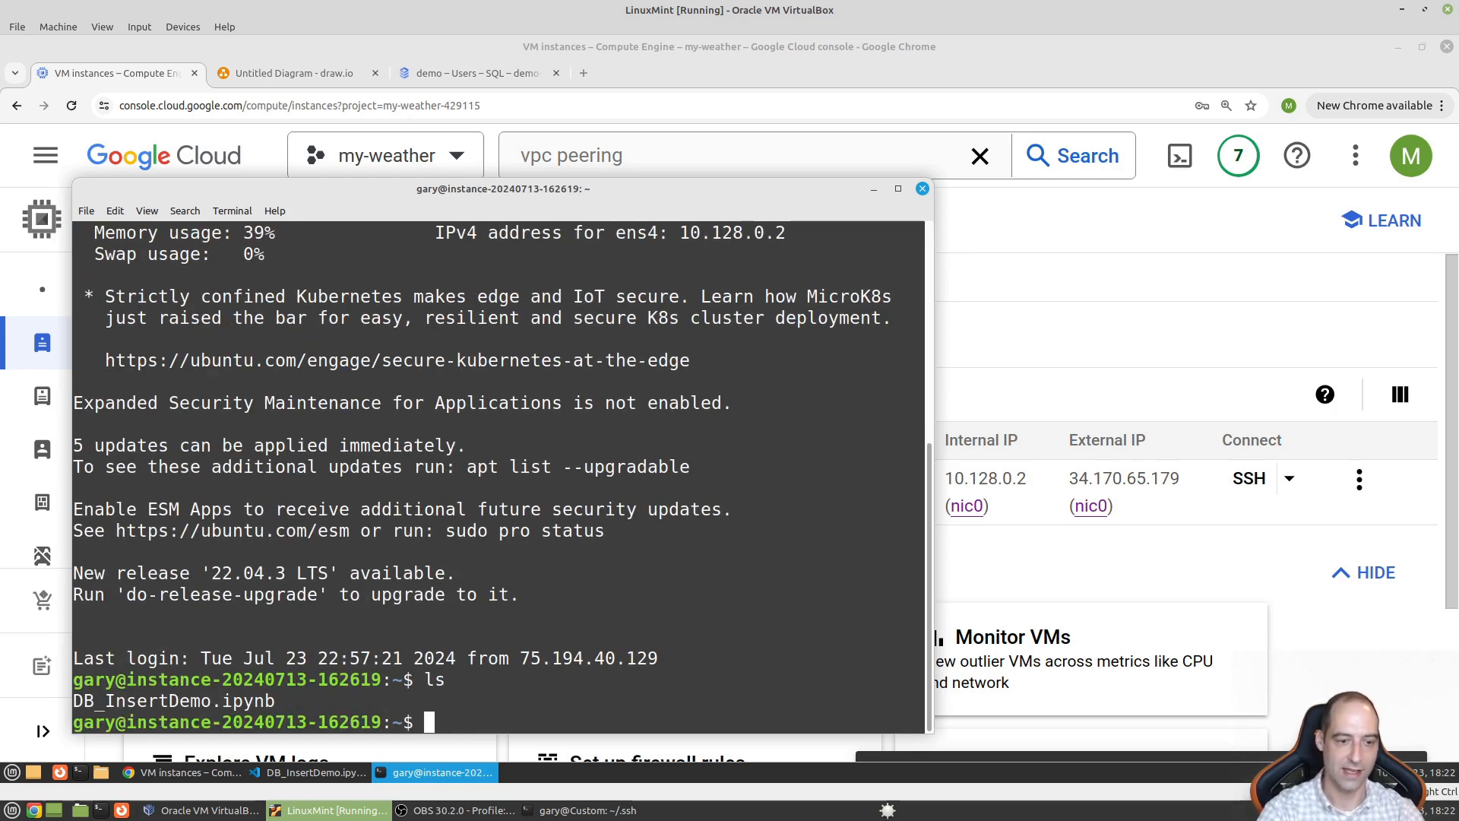
pyautogui.hotkey('ctrl', 'l')
pyautogui.write('ls')
pyautogui.press('Return')
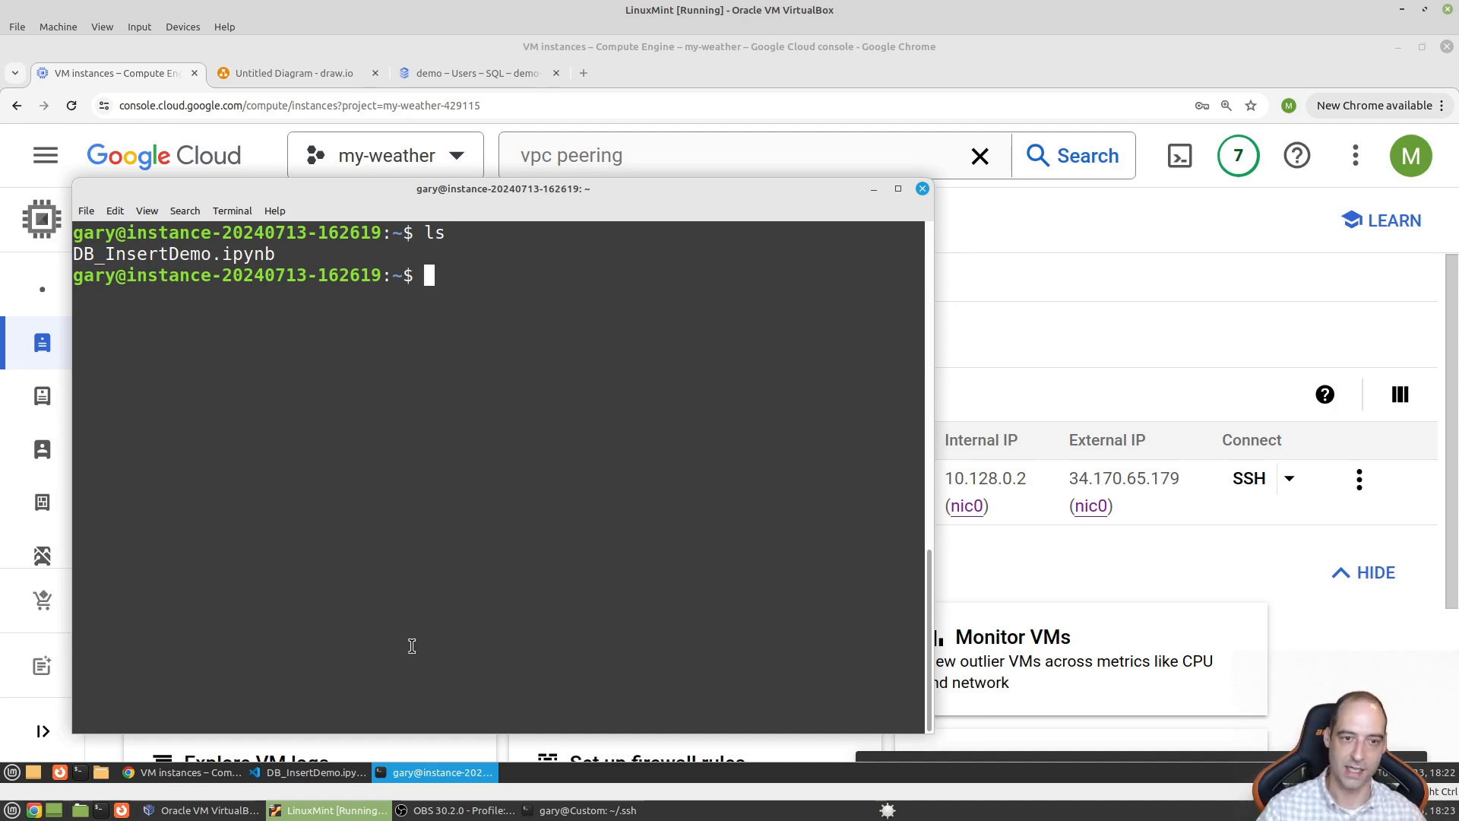
pyautogui.click(330, 770)
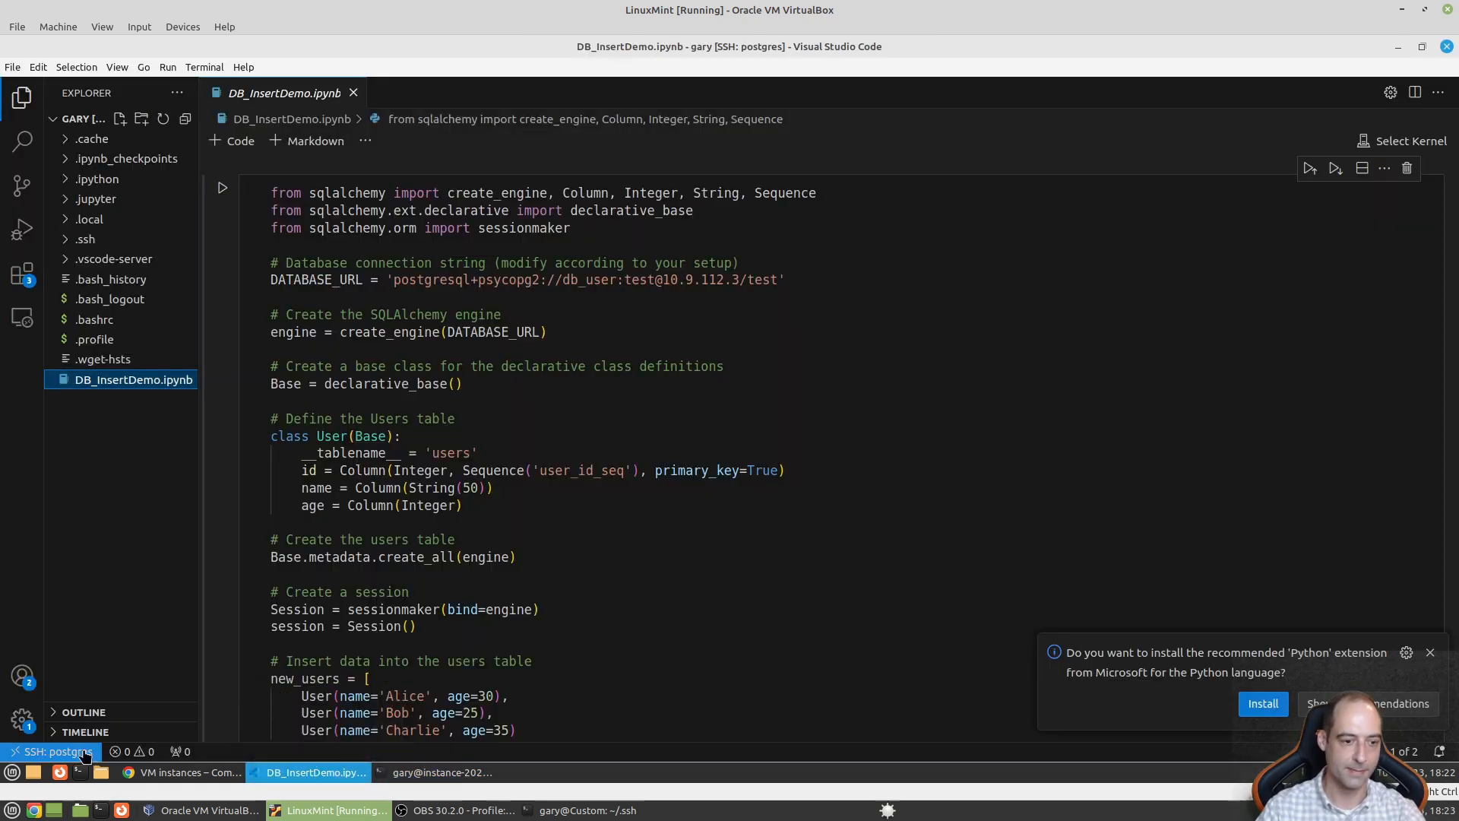
# - Check the remote connection options and highlight the sqlalchemy import and the psycopg2 driver
pyautogui.click(74, 754)
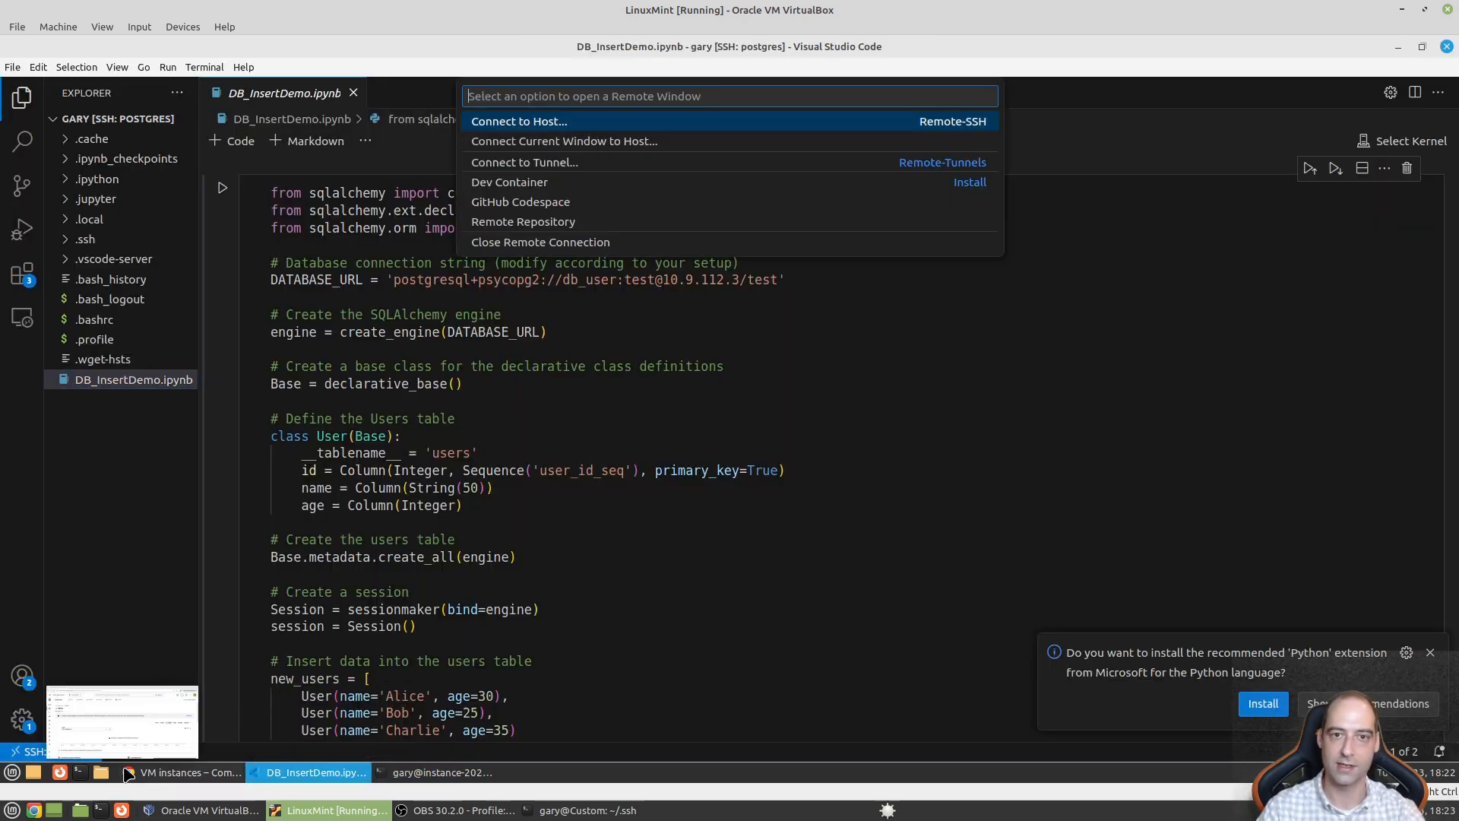
pyautogui.click(806, 464)
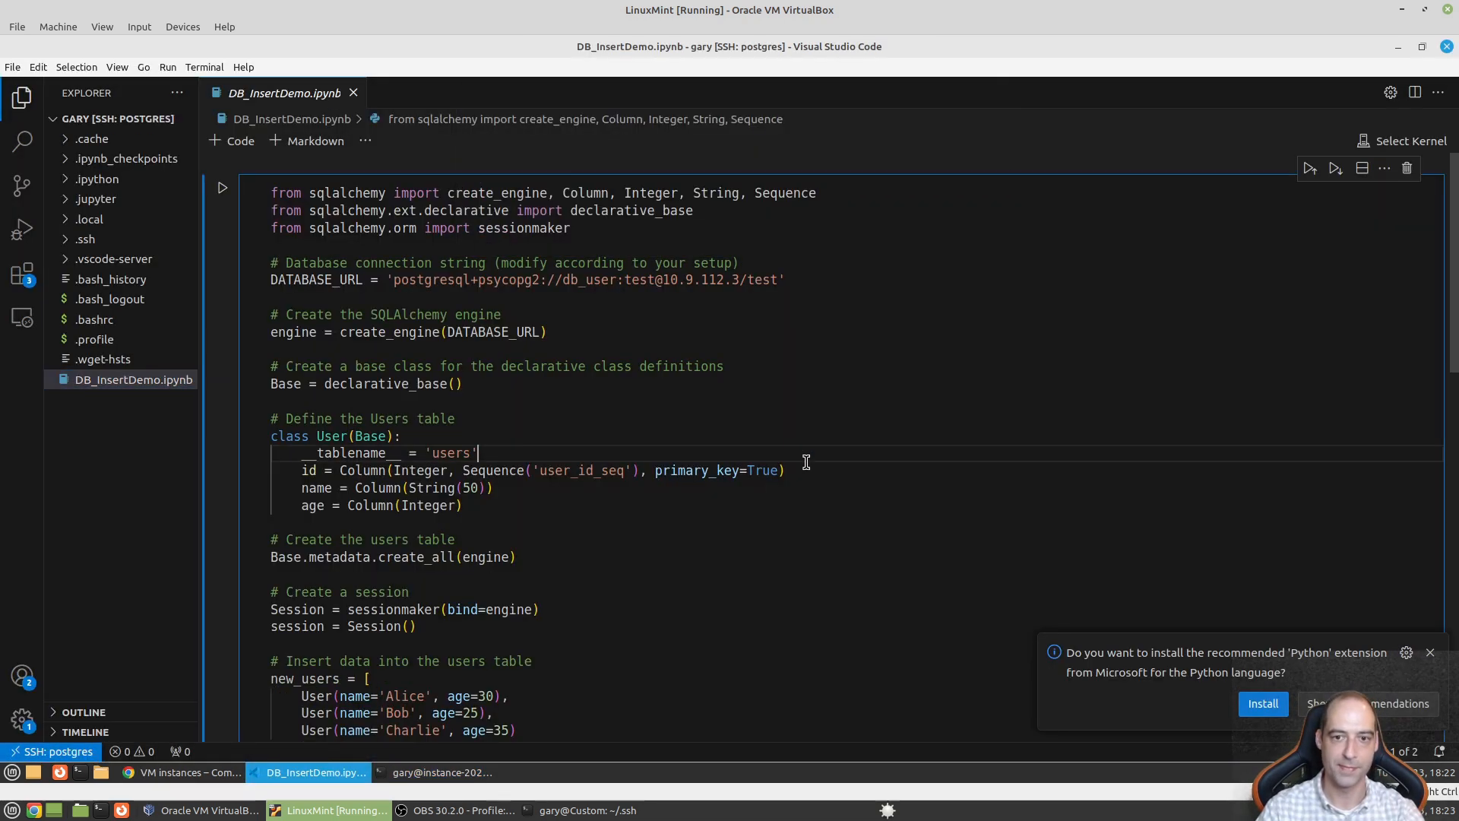
pyautogui.click(766, 496)
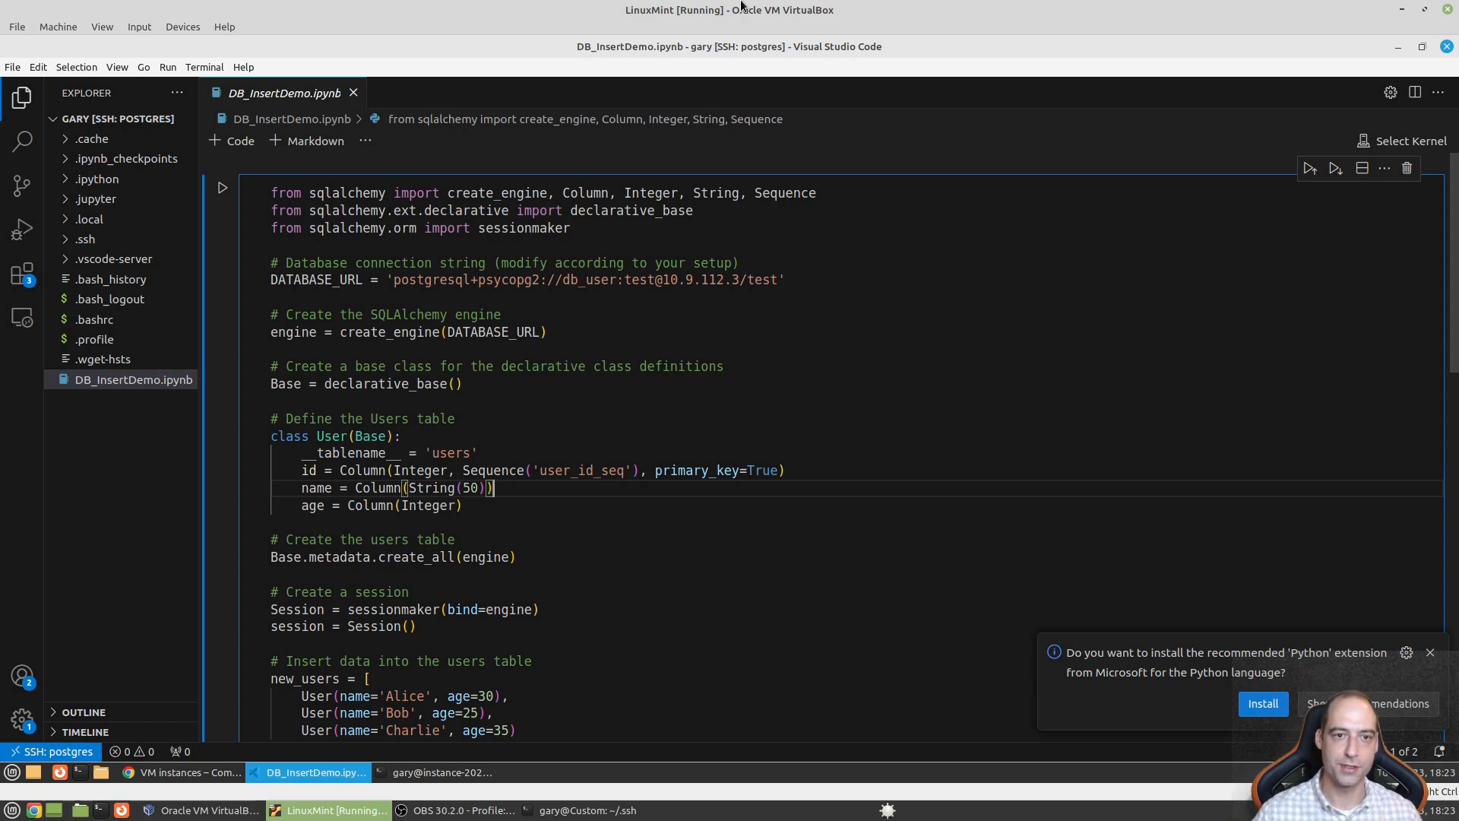
pyautogui.click(346, 196)
pyautogui.doubleClick(346, 196)
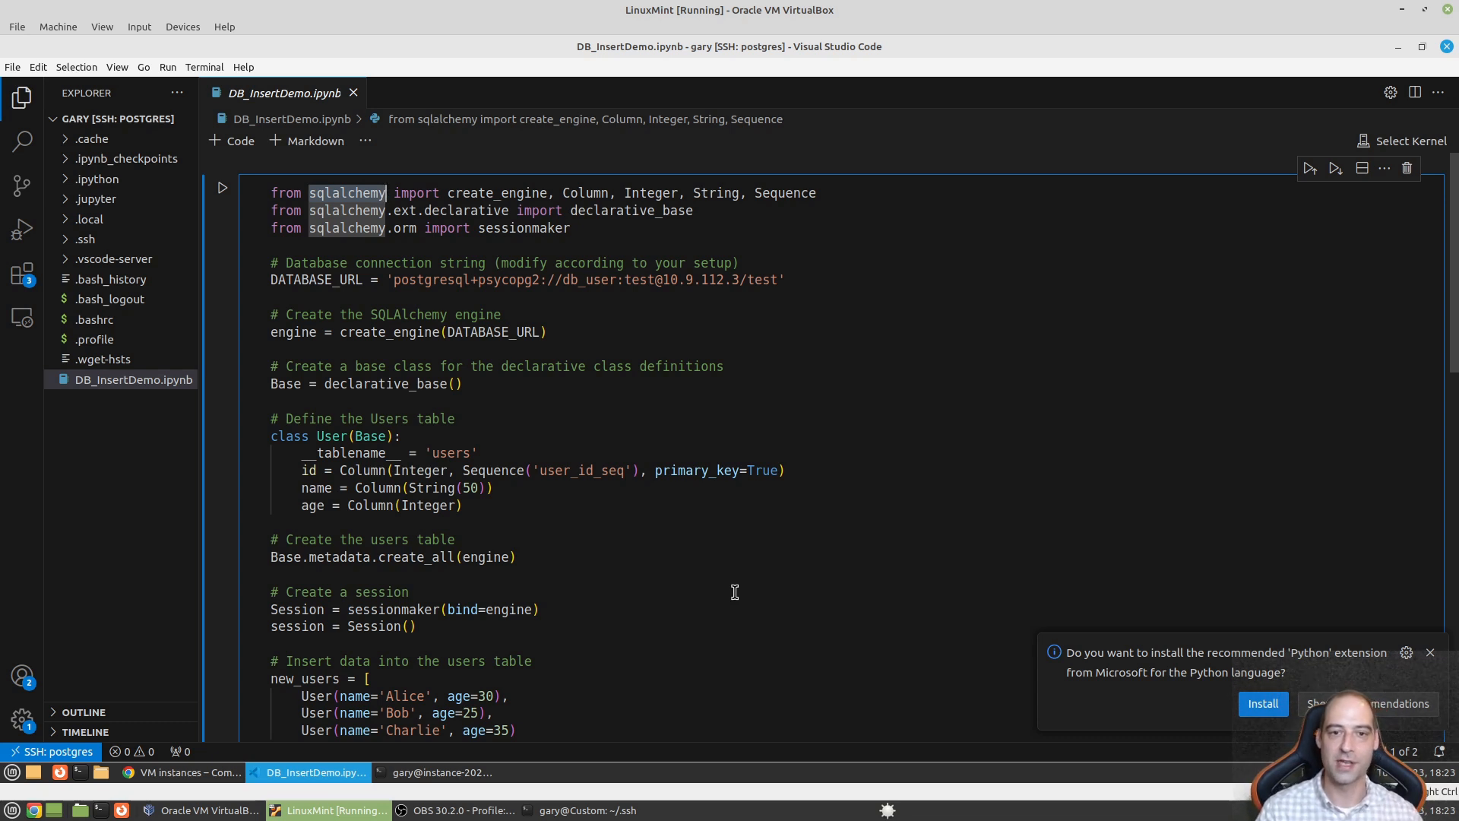
pyautogui.doubleClick(509, 281)
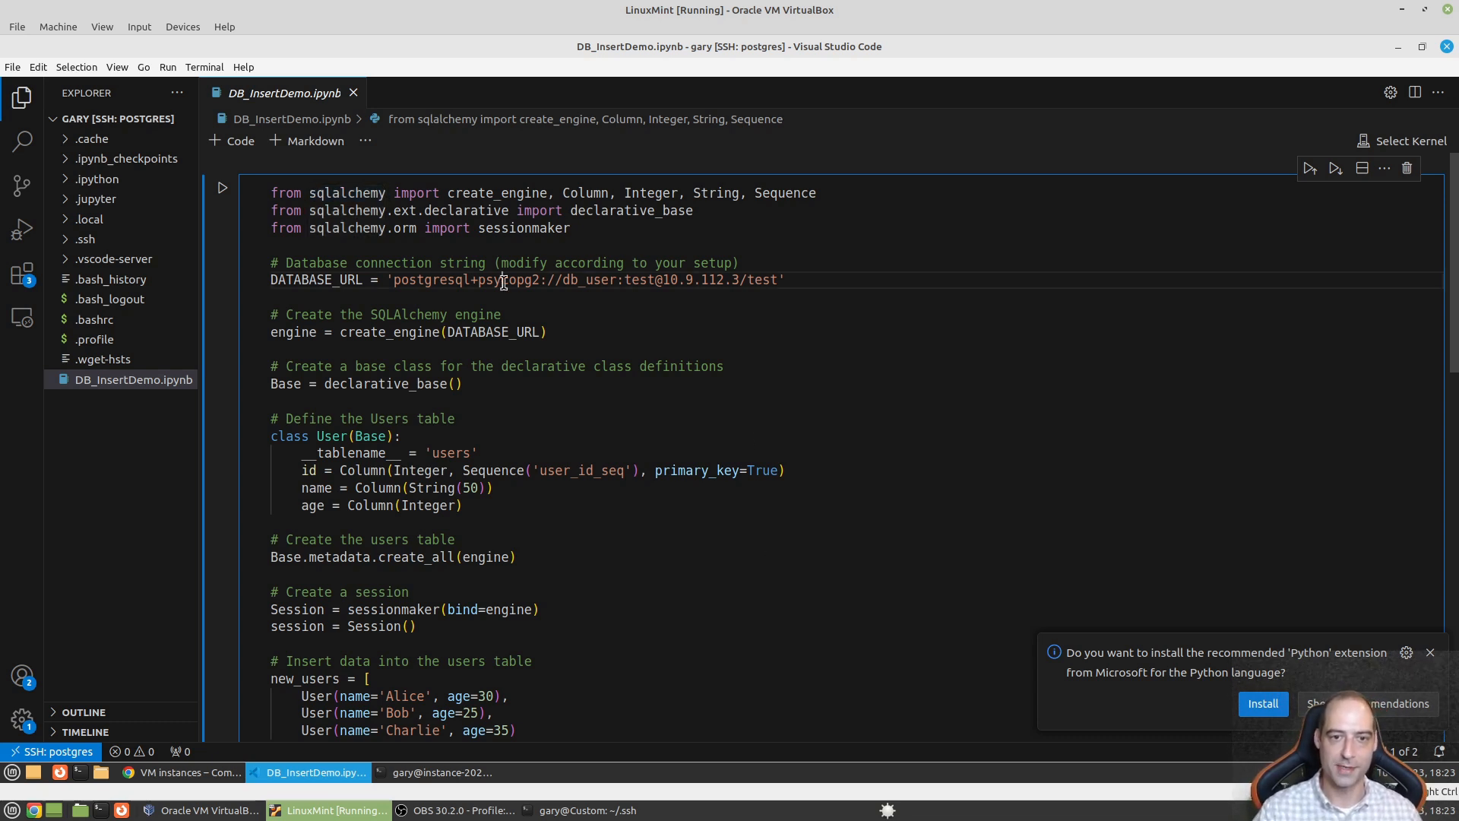
pyautogui.click(589, 329)
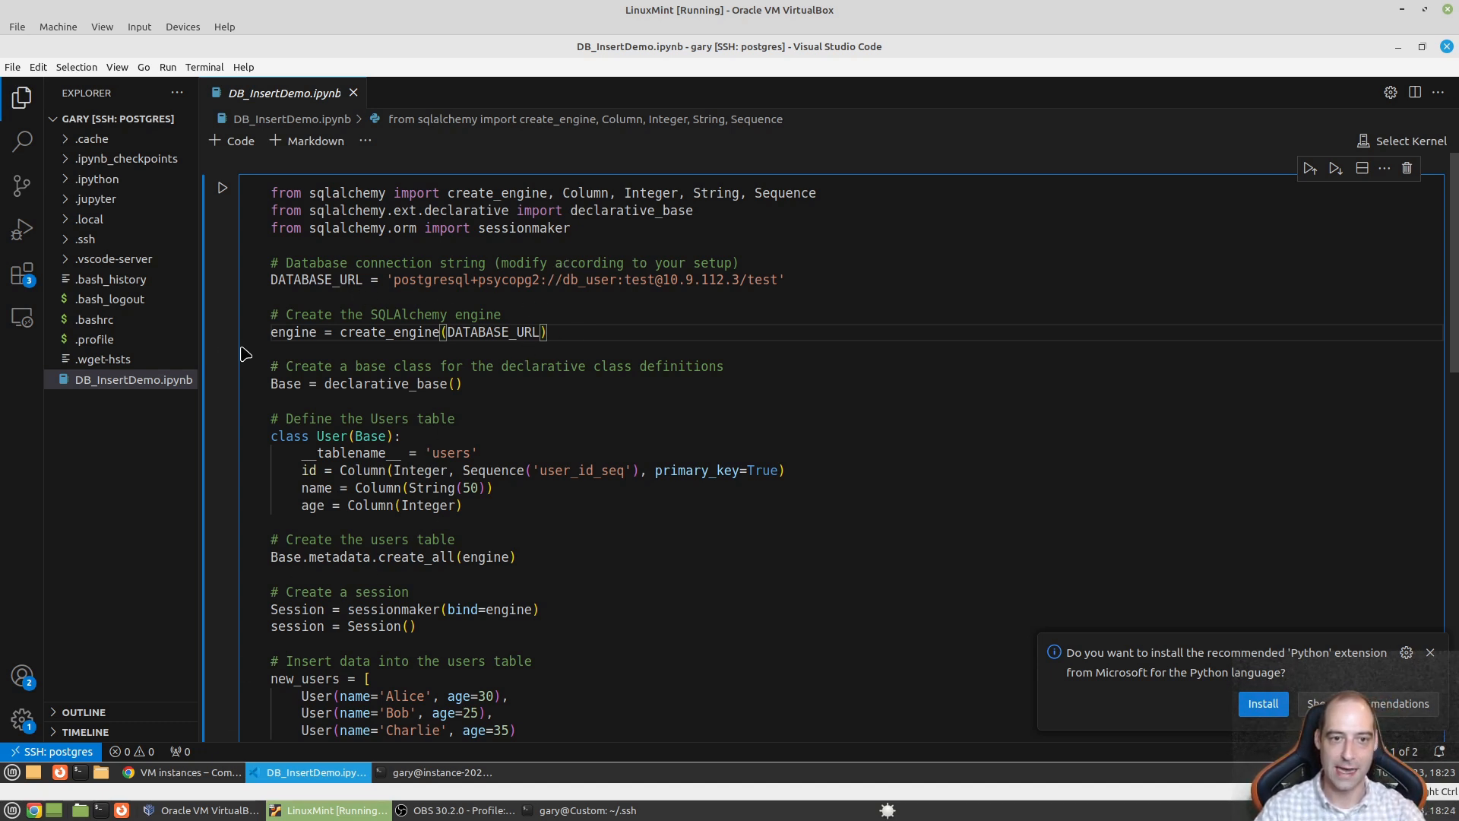
# - Highlight the postgresql+psycopg2 prefix, db_user and password in DATABASE_URL, then return to VM instances
pyautogui.click(433, 282)
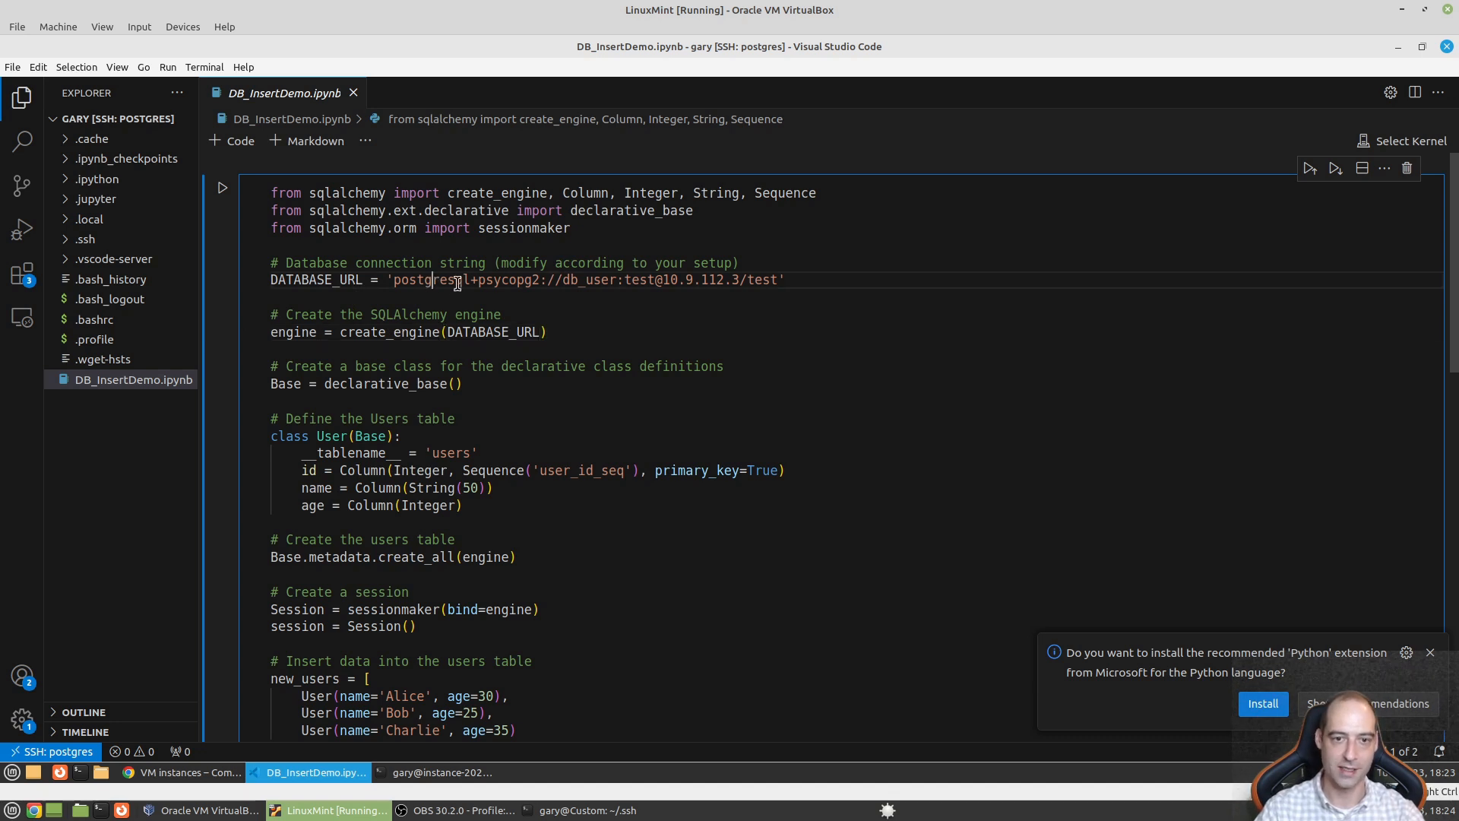
pyautogui.click(539, 279)
pyautogui.hotkey('shift', 'Left')
pyautogui.hotkey('shift', 'Left')
pyautogui.hotkey('shift', 'Left')
pyautogui.hotkey('shift', 'Left')
pyautogui.hotkey('shift', 'Left')
pyautogui.hotkey('shift', 'Left')
pyautogui.hotkey('shift', 'Left')
pyautogui.hotkey('shift', 'Left')
pyautogui.hotkey('shift', 'Left')
pyautogui.hotkey('shift', 'Left')
pyautogui.hotkey('shift', 'Left')
pyautogui.hotkey('shift', 'Left')
pyautogui.hotkey('shift', 'Left')
pyautogui.hotkey('shift', 'Left')
pyautogui.hotkey('shift', 'Left')
pyautogui.hotkey('shift', 'Left')
pyautogui.hotkey('shift', 'Left')
pyautogui.hotkey('shift', 'Left')
pyautogui.hotkey('shift', 'Left')
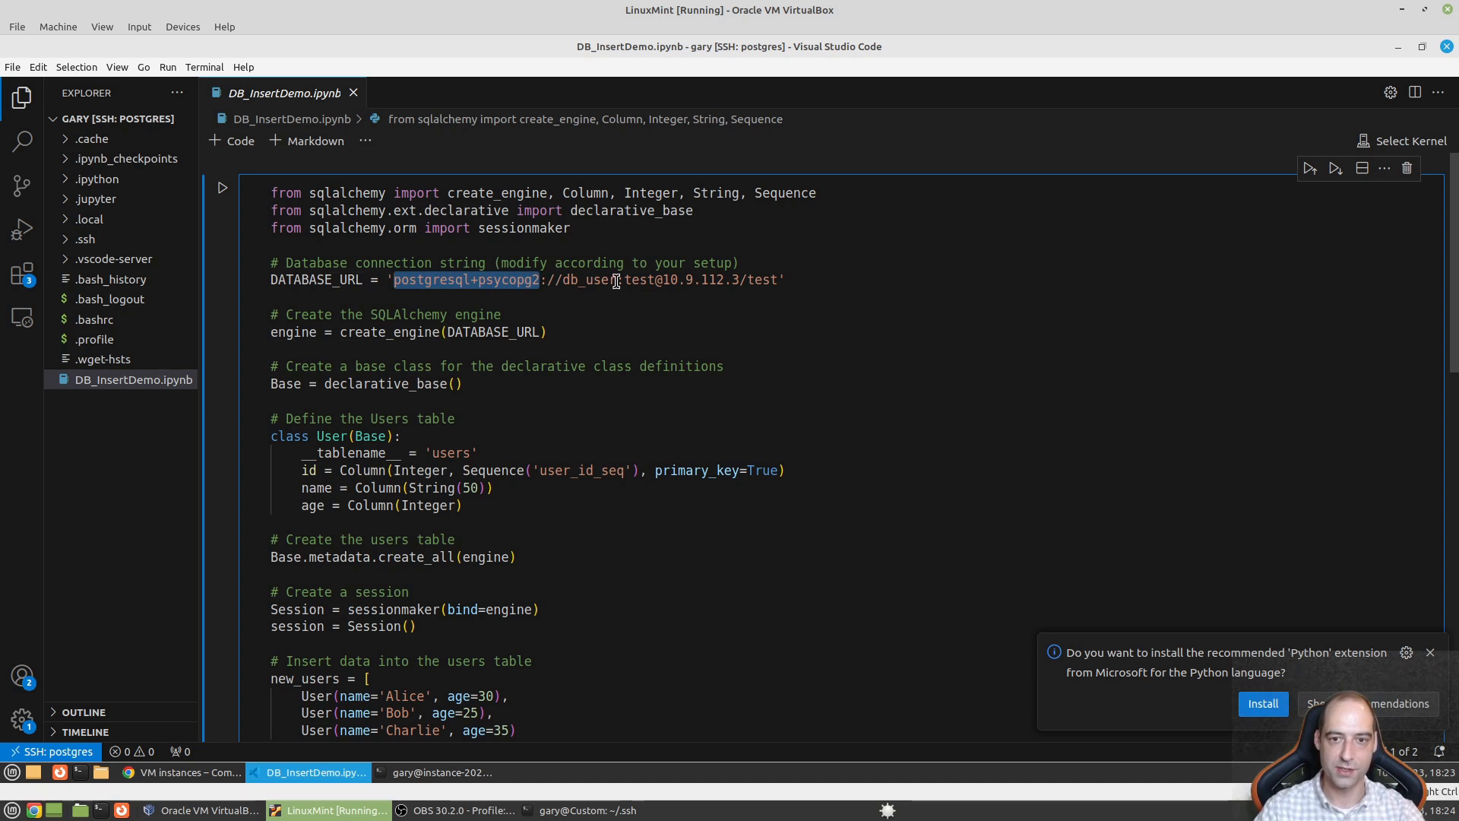
pyautogui.moveTo(617, 280); pyautogui.dragTo(560, 279)
pyautogui.moveTo(653, 280); pyautogui.dragTo(631, 279)
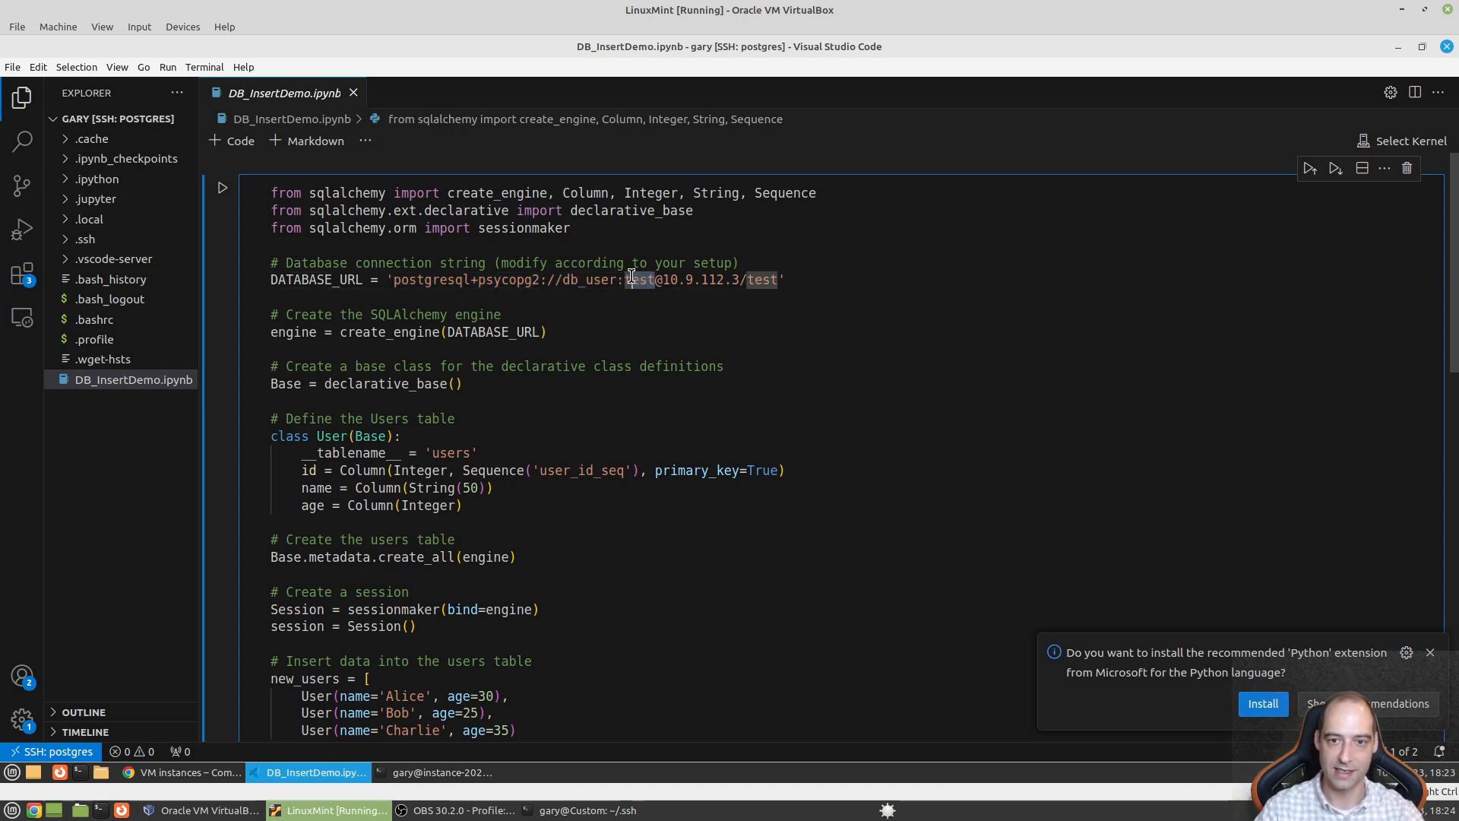
pyautogui.click(689, 301)
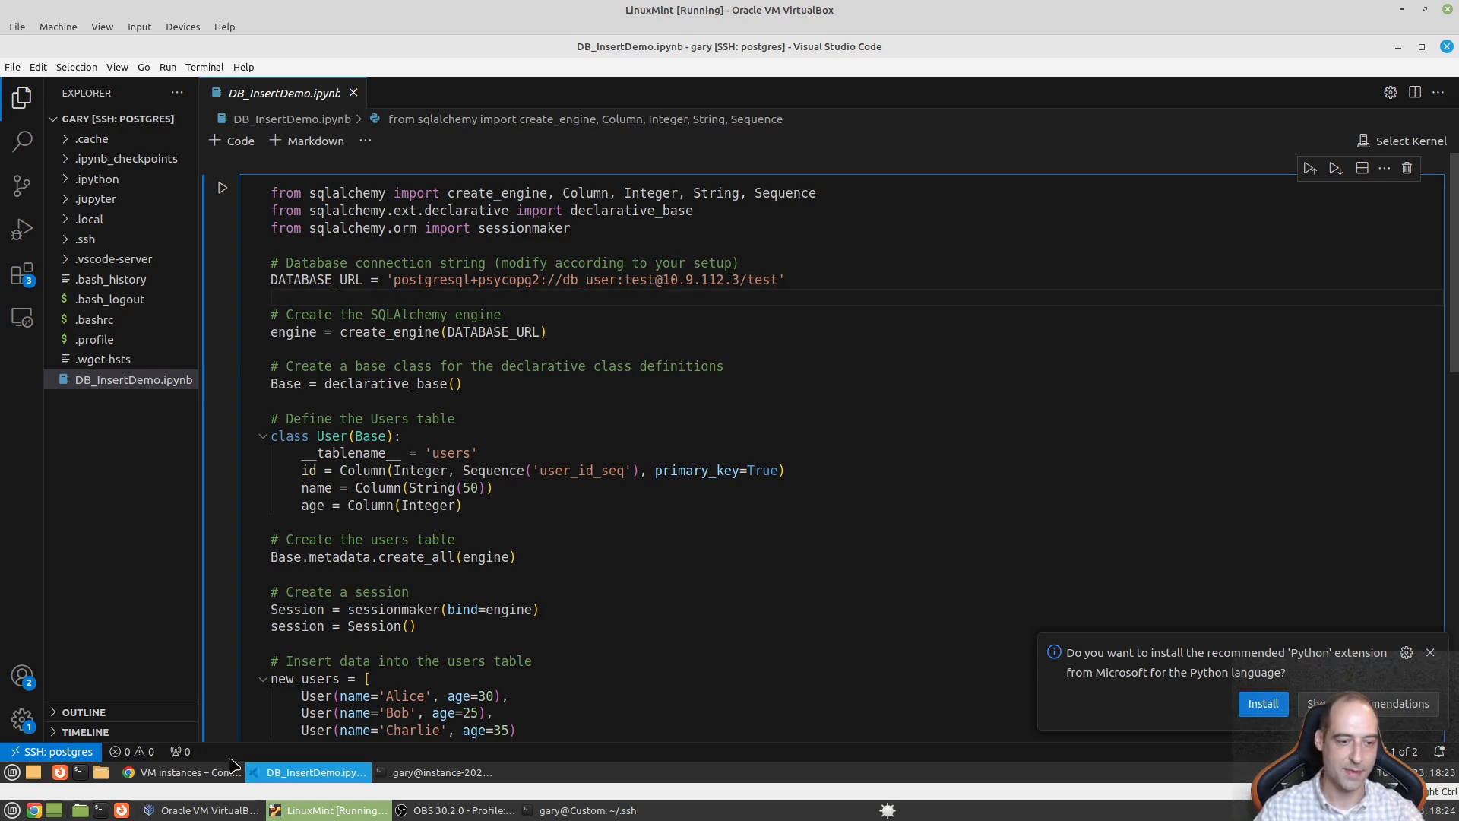
pyautogui.click(211, 774)
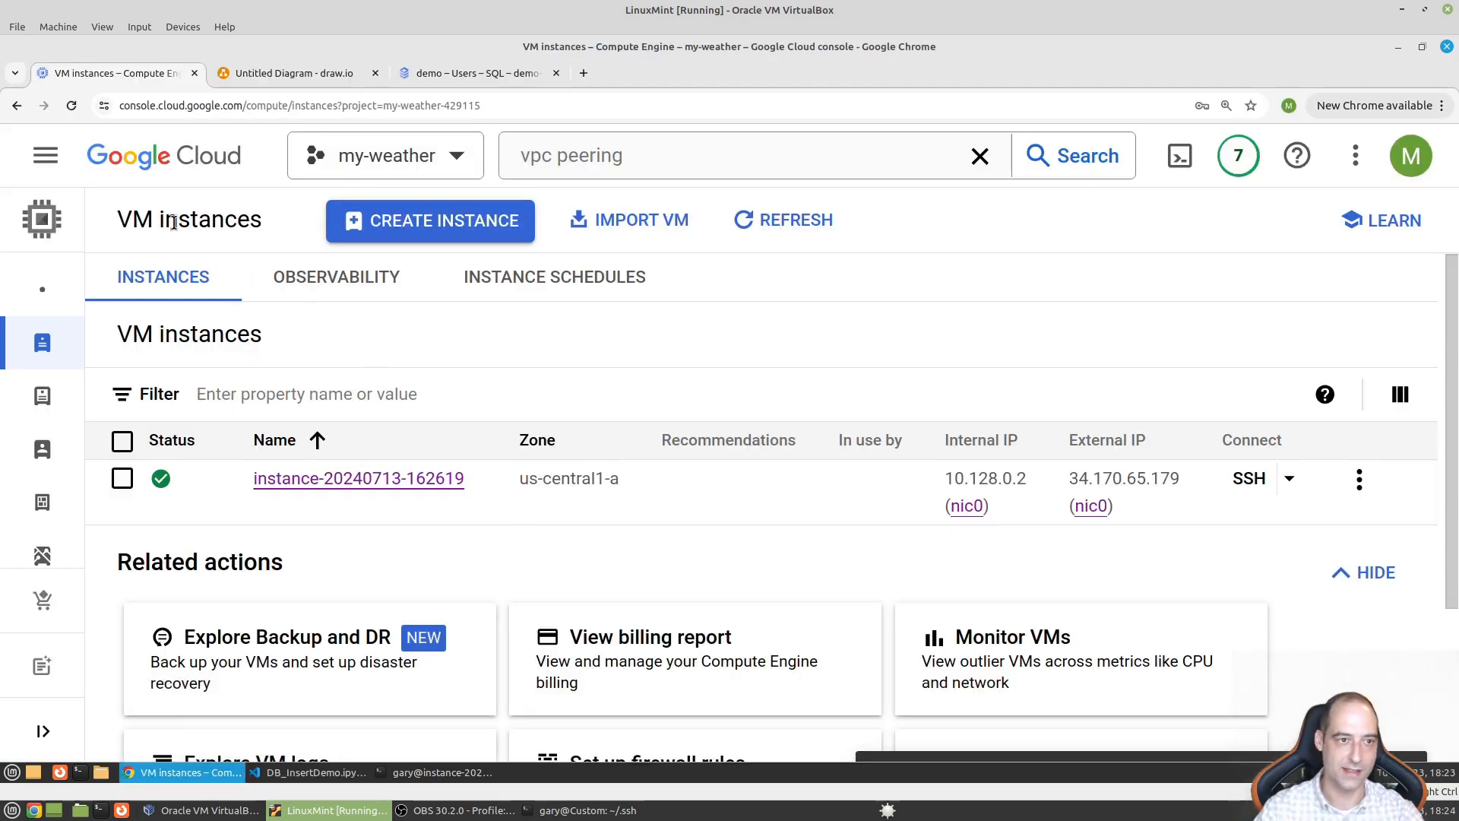
# - Show the Cloud SQL instances list with demo's private IP 10.9.112.3, then return to DB_InsertDemo.ipynb
pyautogui.click(44, 158)
pyautogui.scroll(-2, 158, 439)
pyautogui.scroll(-3, 157, 439)
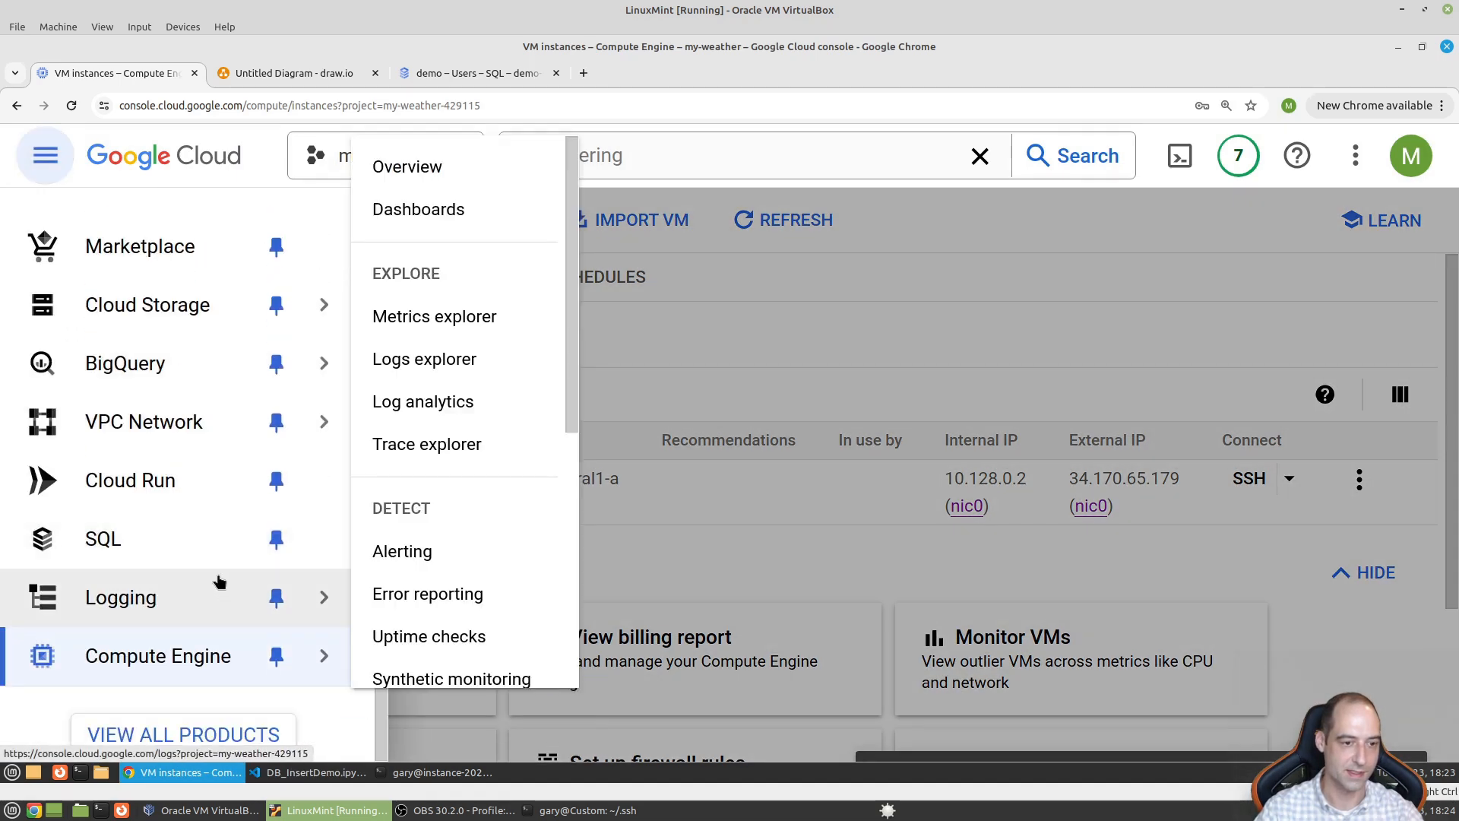
pyautogui.click(152, 547)
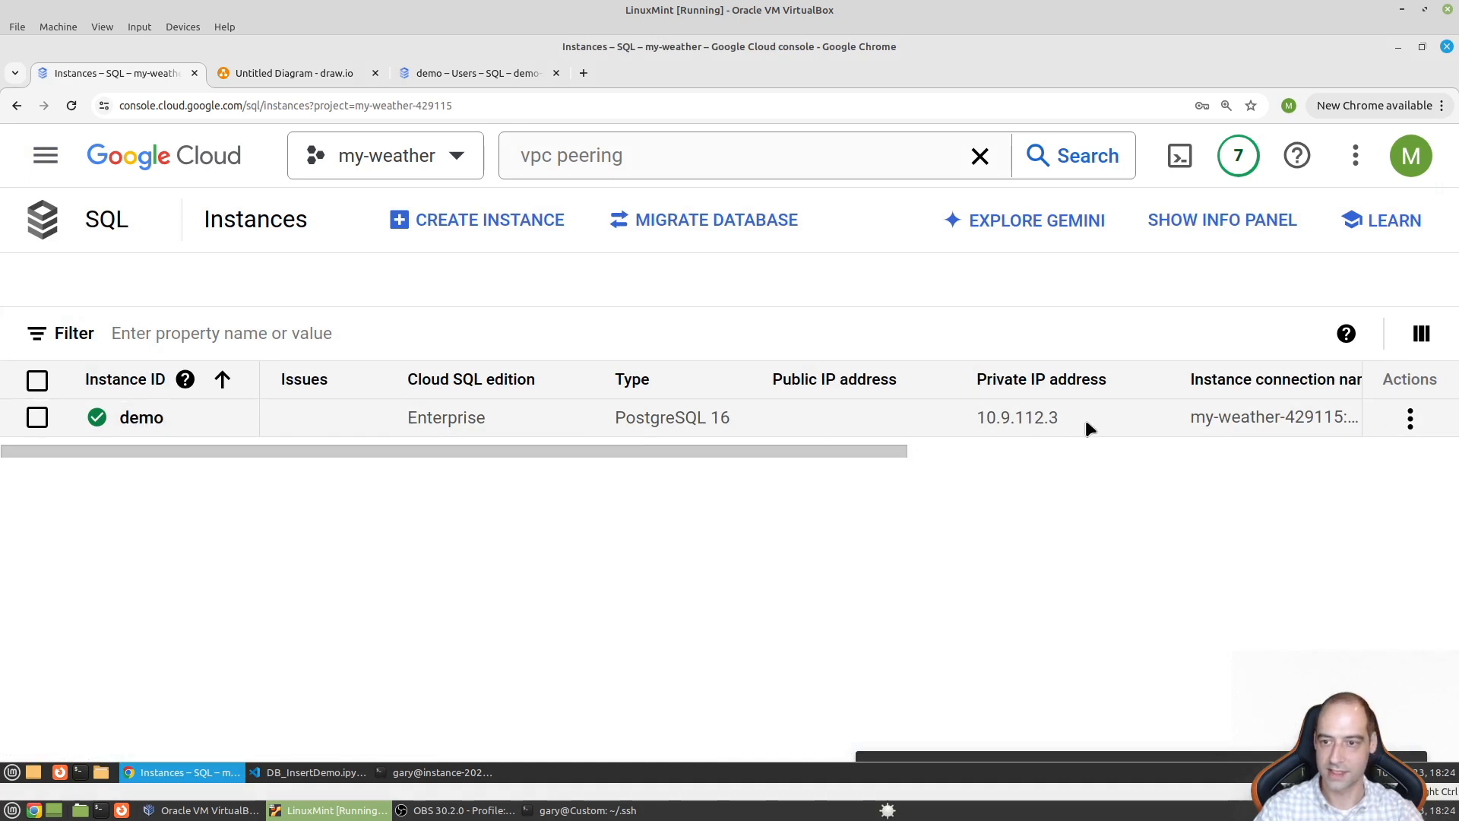
pyautogui.moveTo(448, 772)
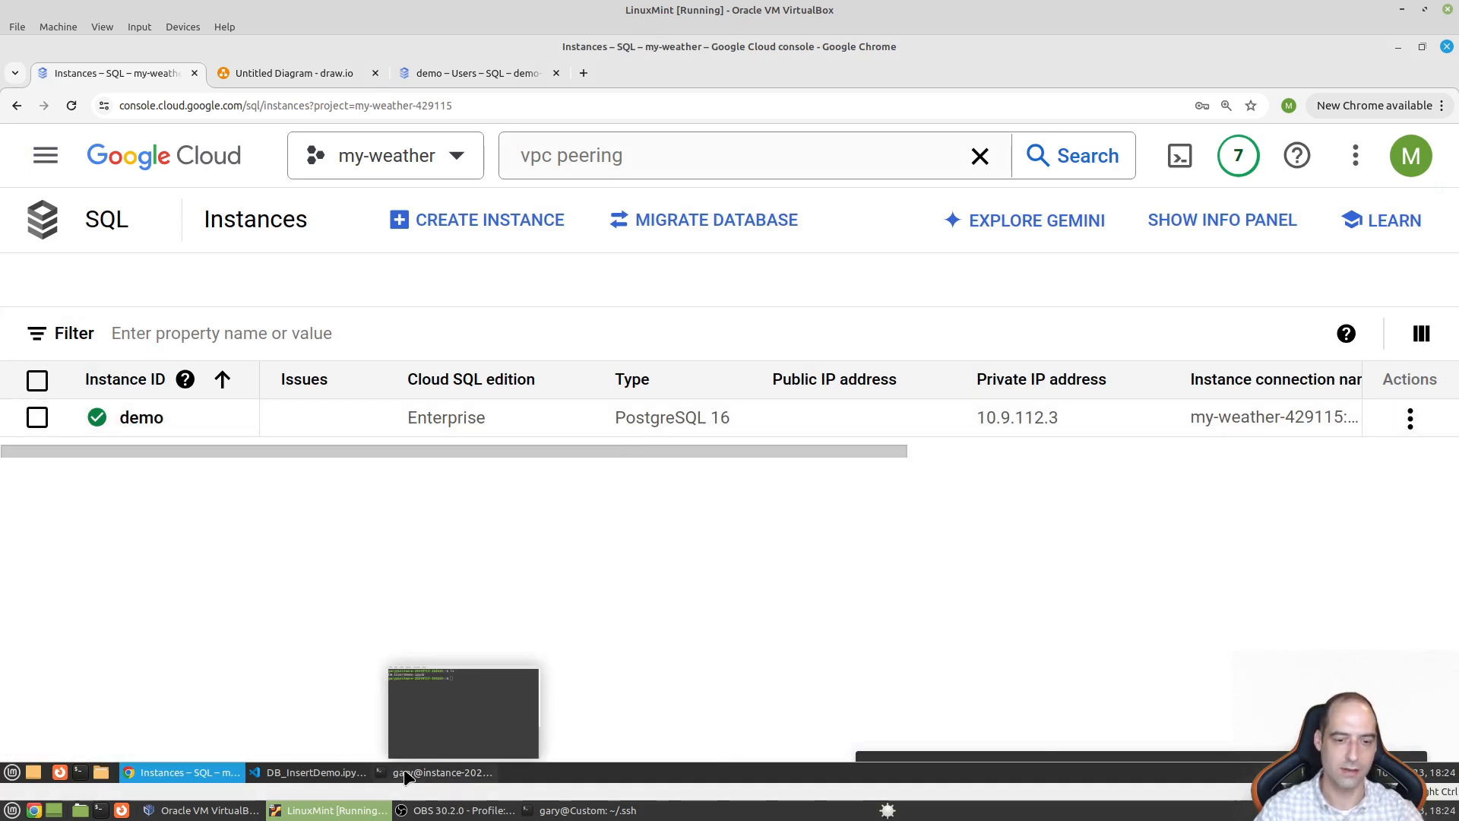
pyautogui.click(315, 772)
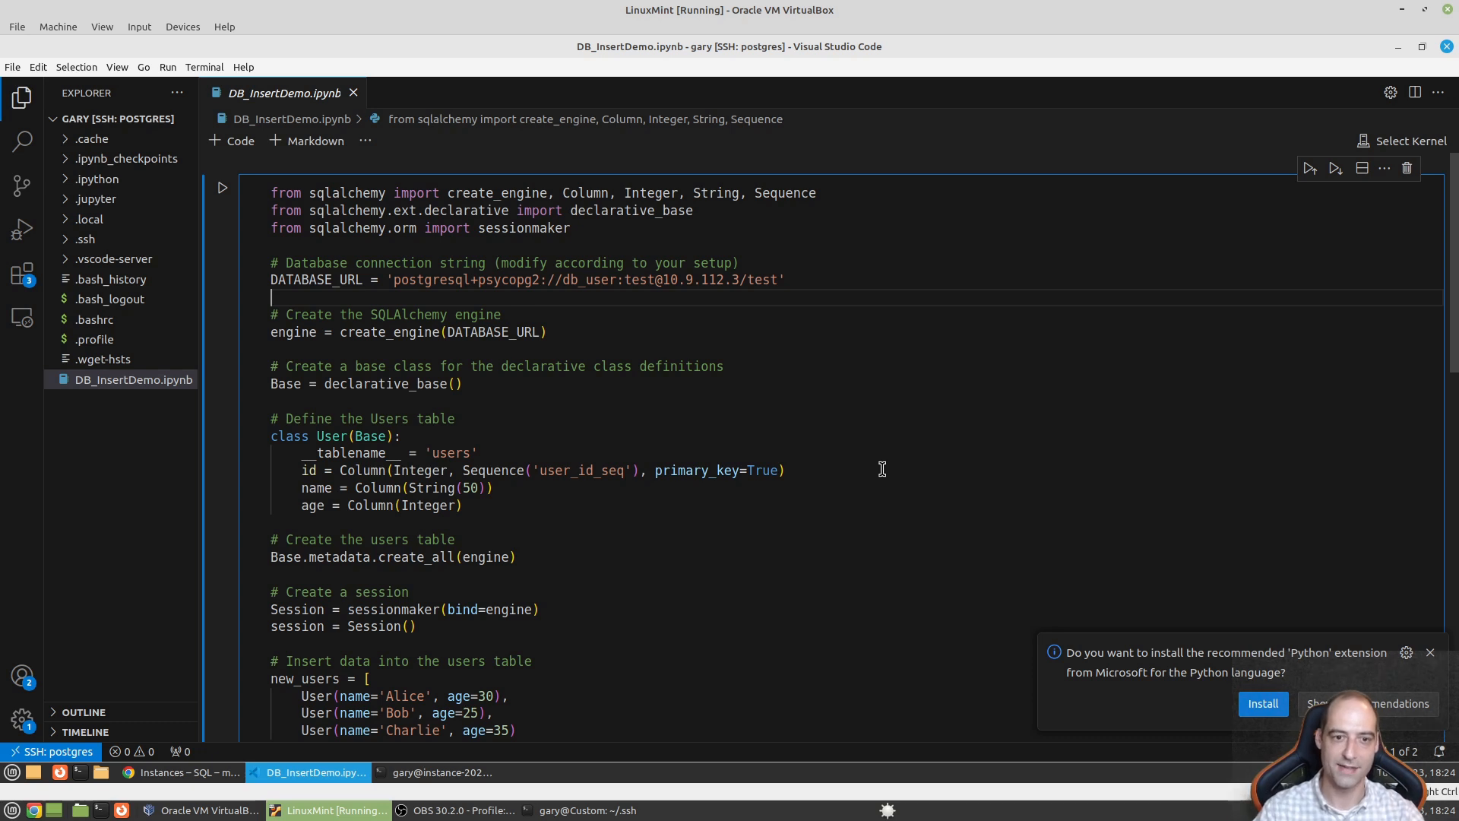
# - Run the DB_InsertDemo cell to insert Alice, Bob and Charlie into the users table
pyautogui.click(565, 404)
pyautogui.scroll(-3, 578, 426)
pyautogui.hotkey('ctrl', 'Return')
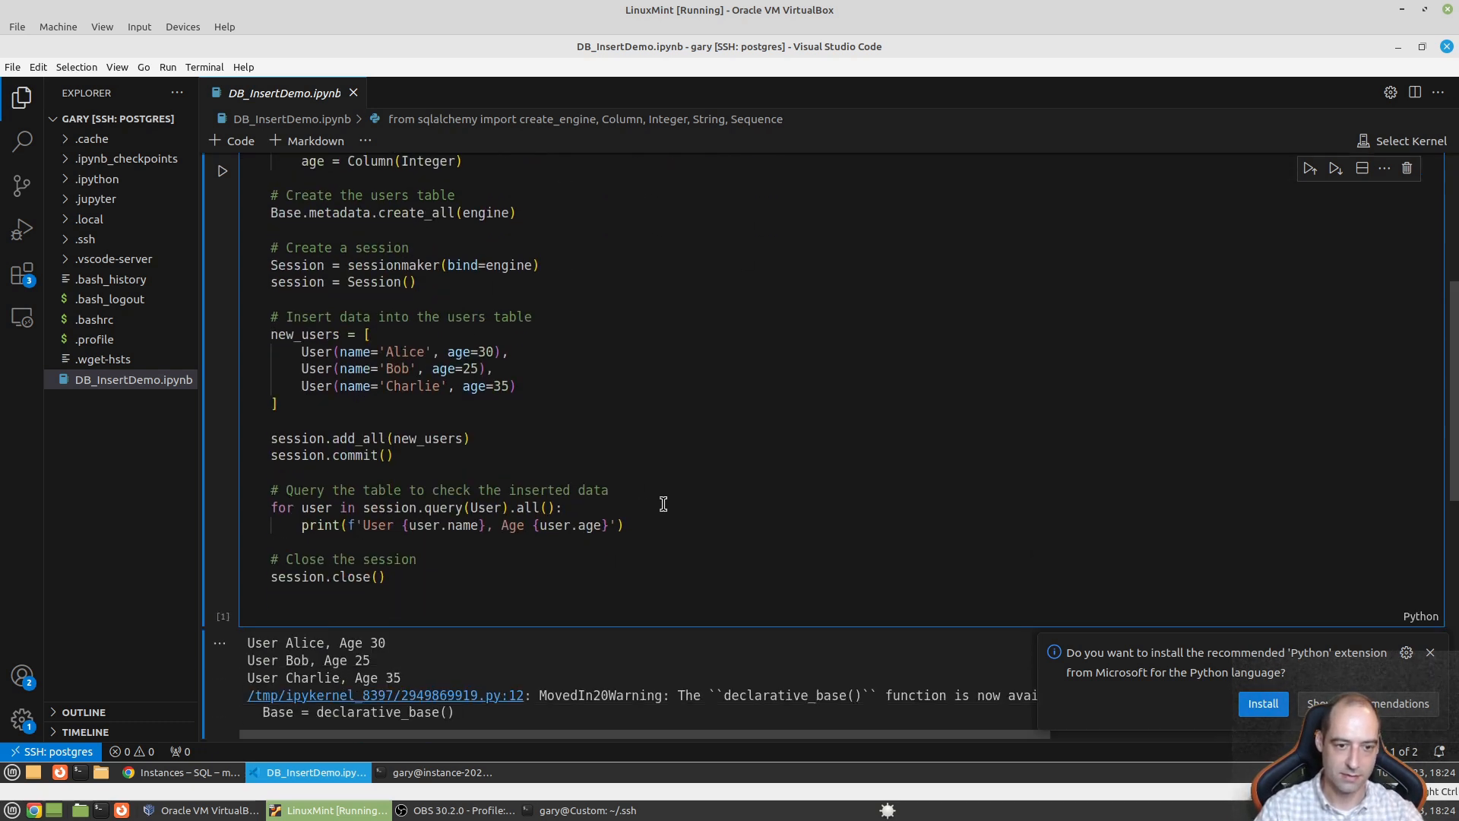
pyautogui.scroll(5, 664, 507)
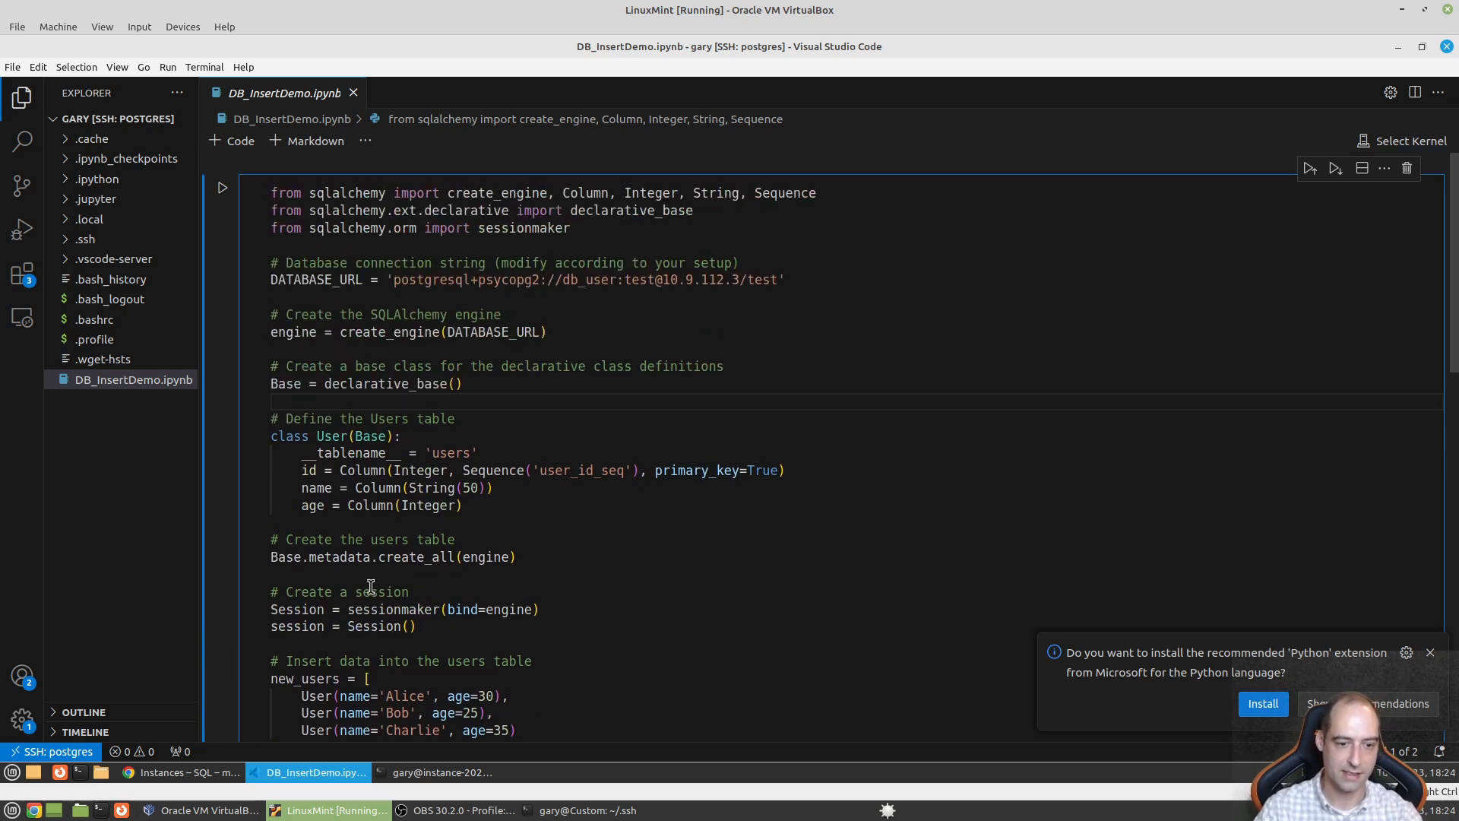
# - Open Cloud SQL Studio for the demo instance and choose the test database on the sign-in form
pyautogui.moveTo(188, 775)
pyautogui.click(188, 772)
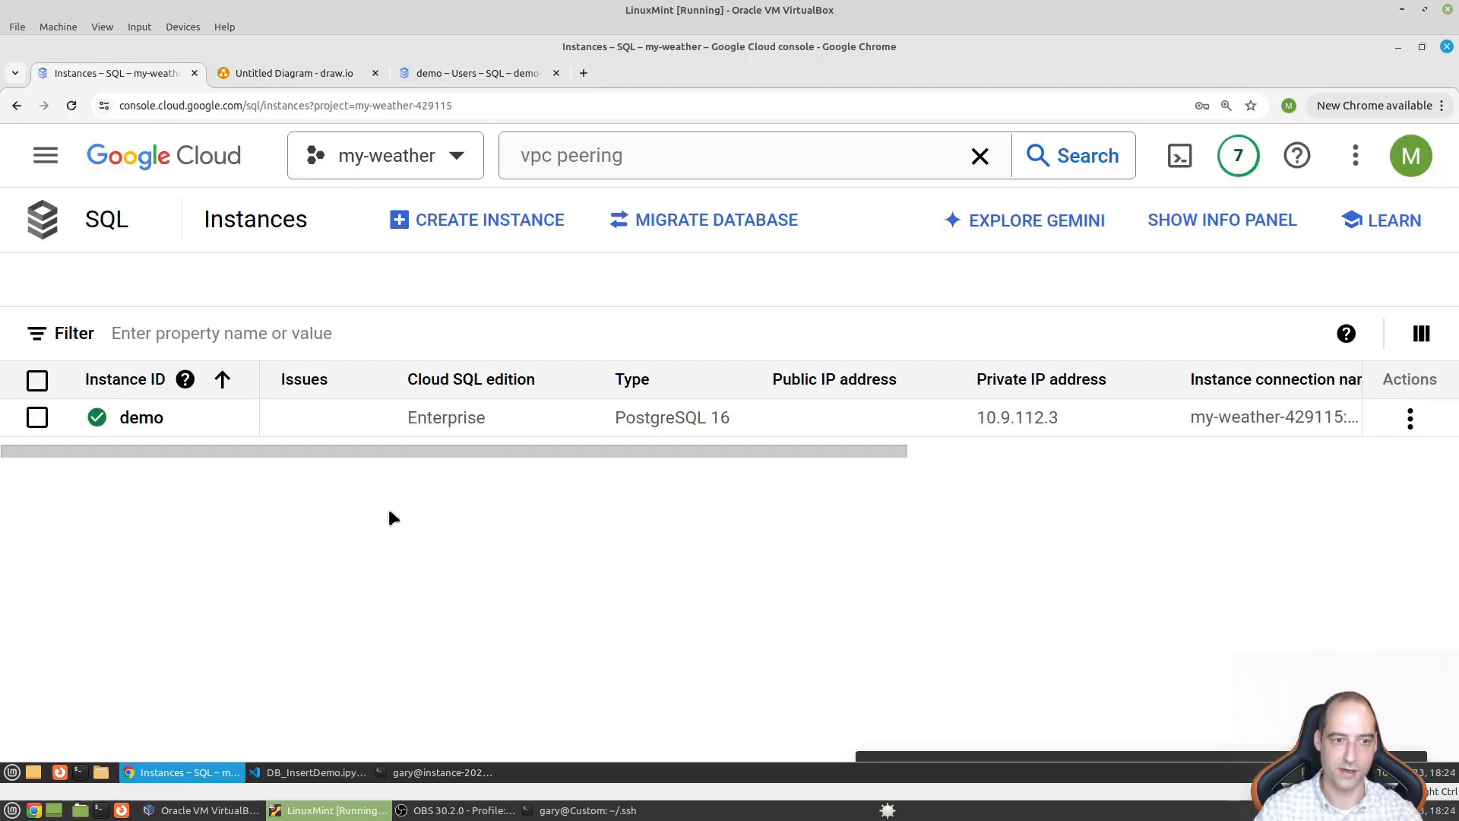
pyautogui.click(156, 423)
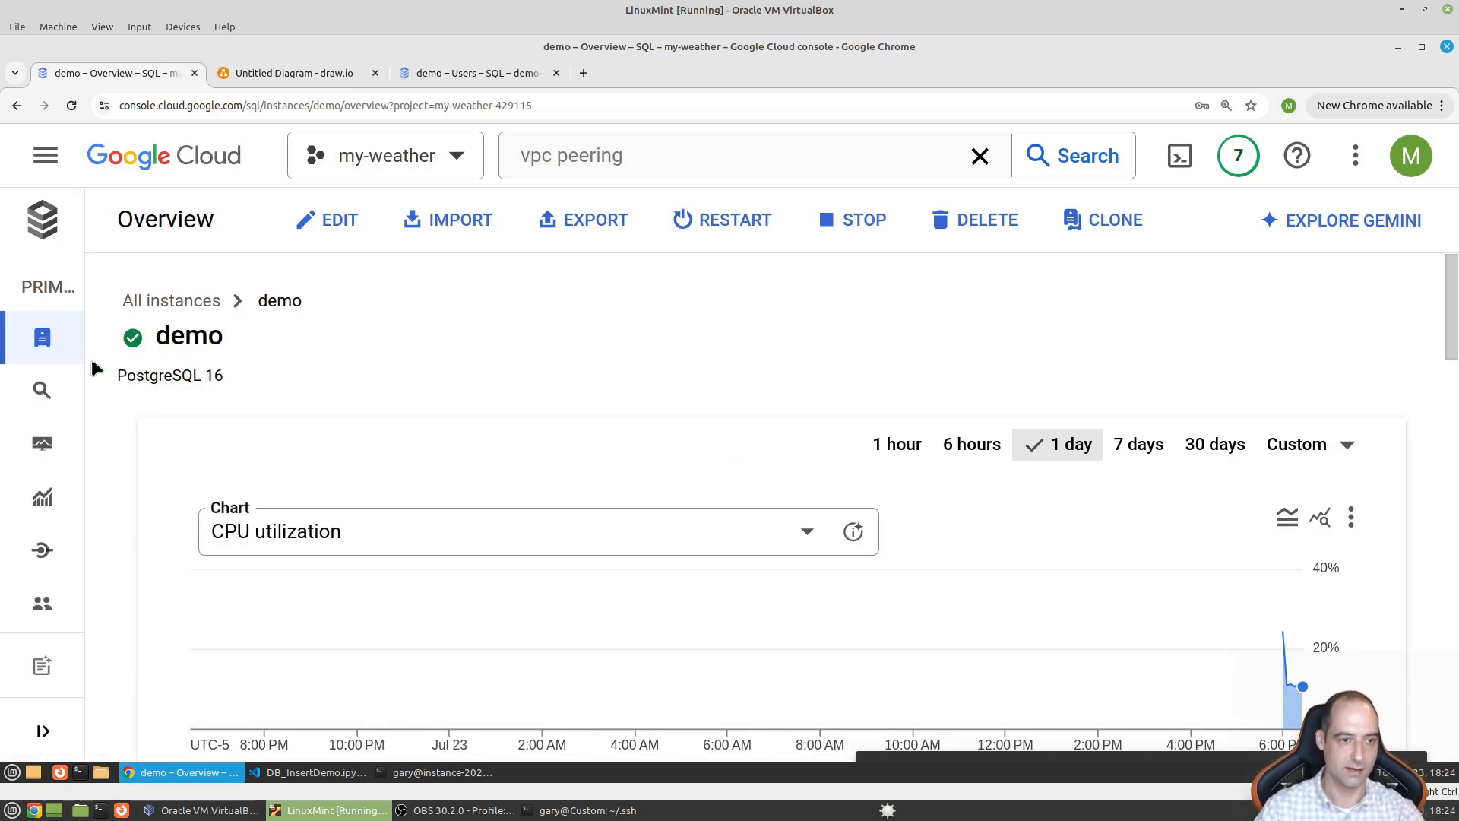
pyautogui.moveTo(50, 446)
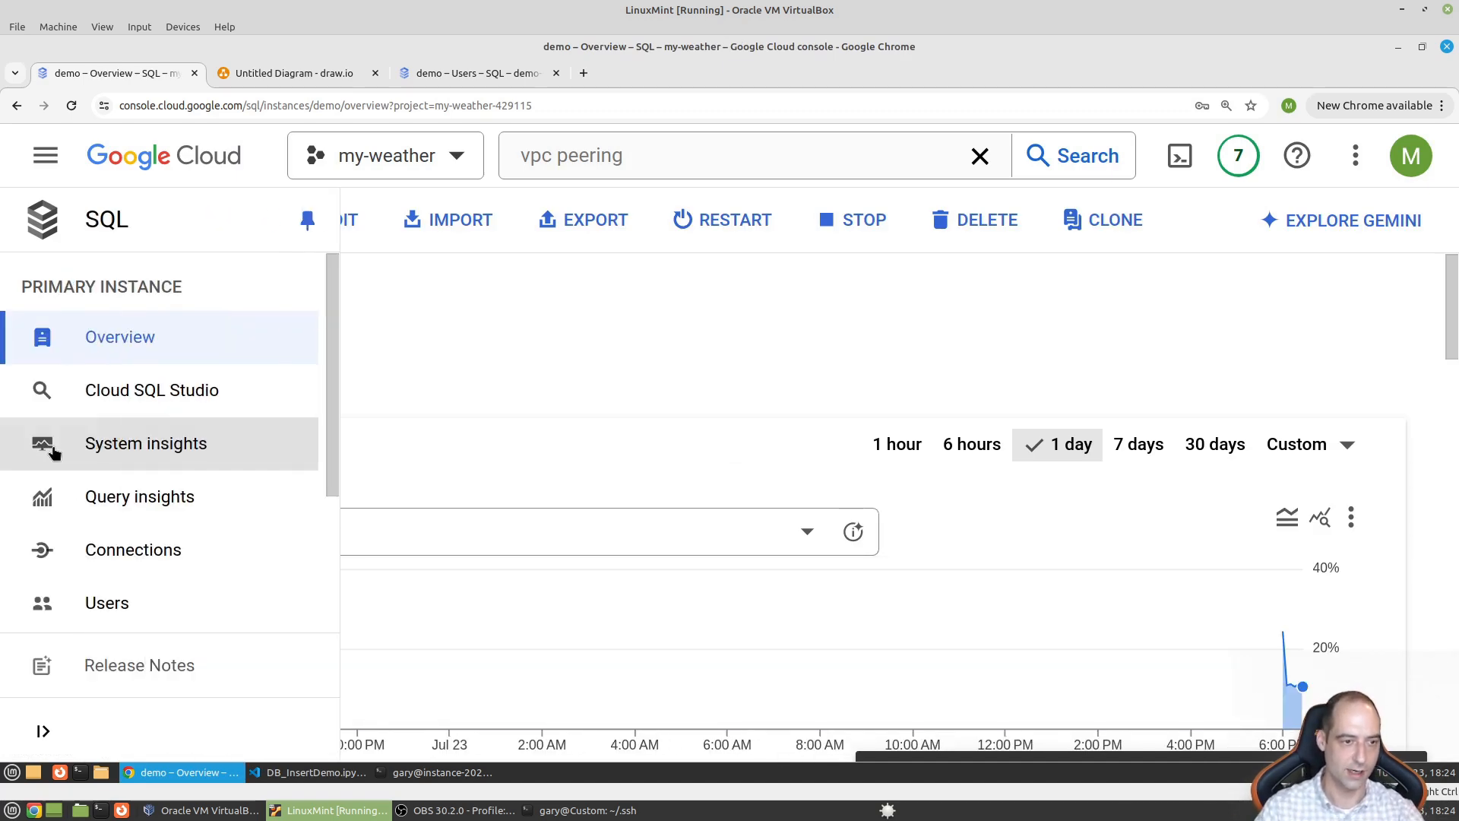
pyautogui.click(202, 394)
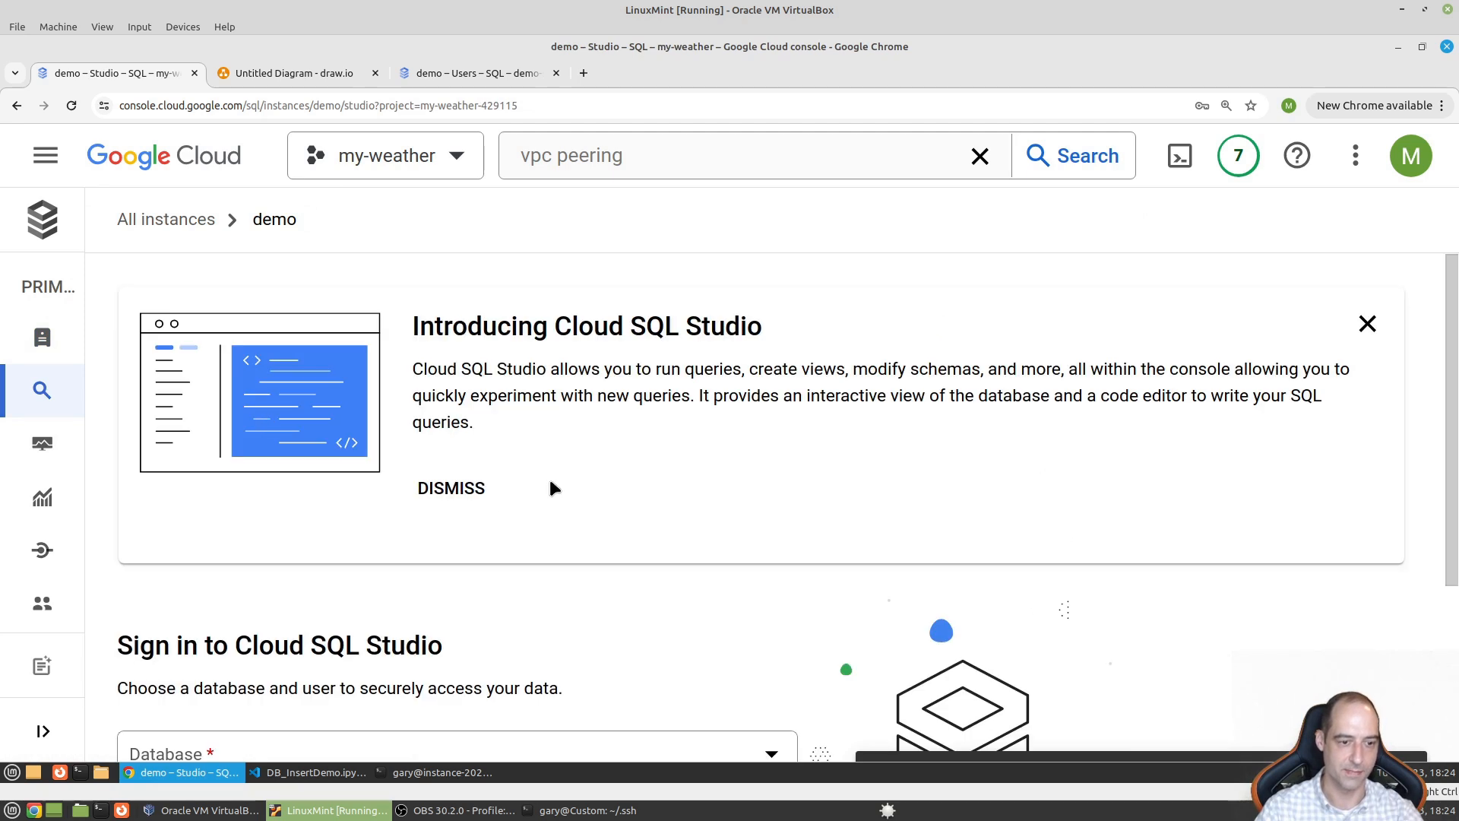
pyautogui.scroll(-3, 554, 487)
pyautogui.click(354, 501)
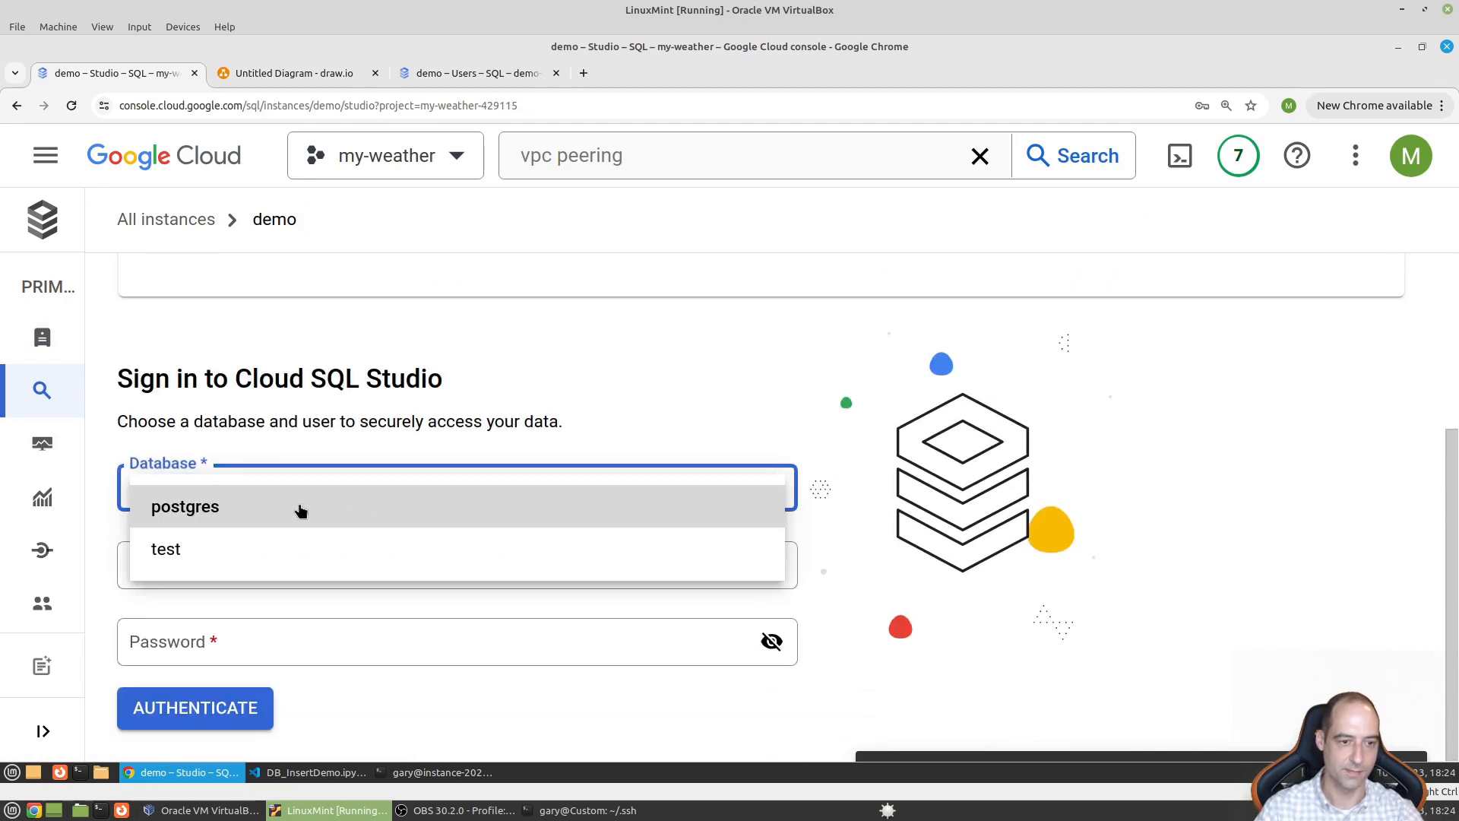
pyautogui.click(180, 559)
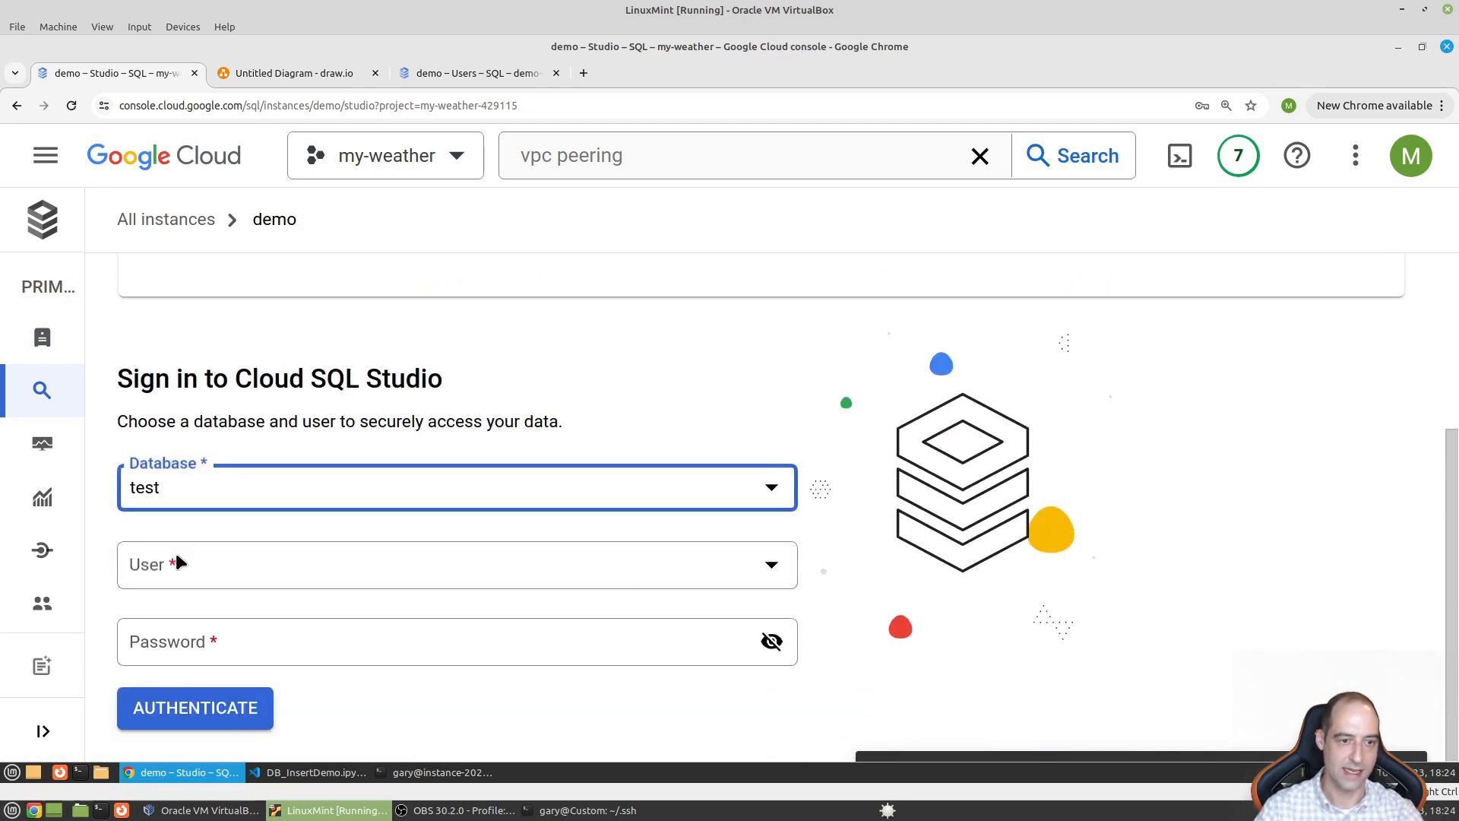
pyautogui.moveTo(54, 359)
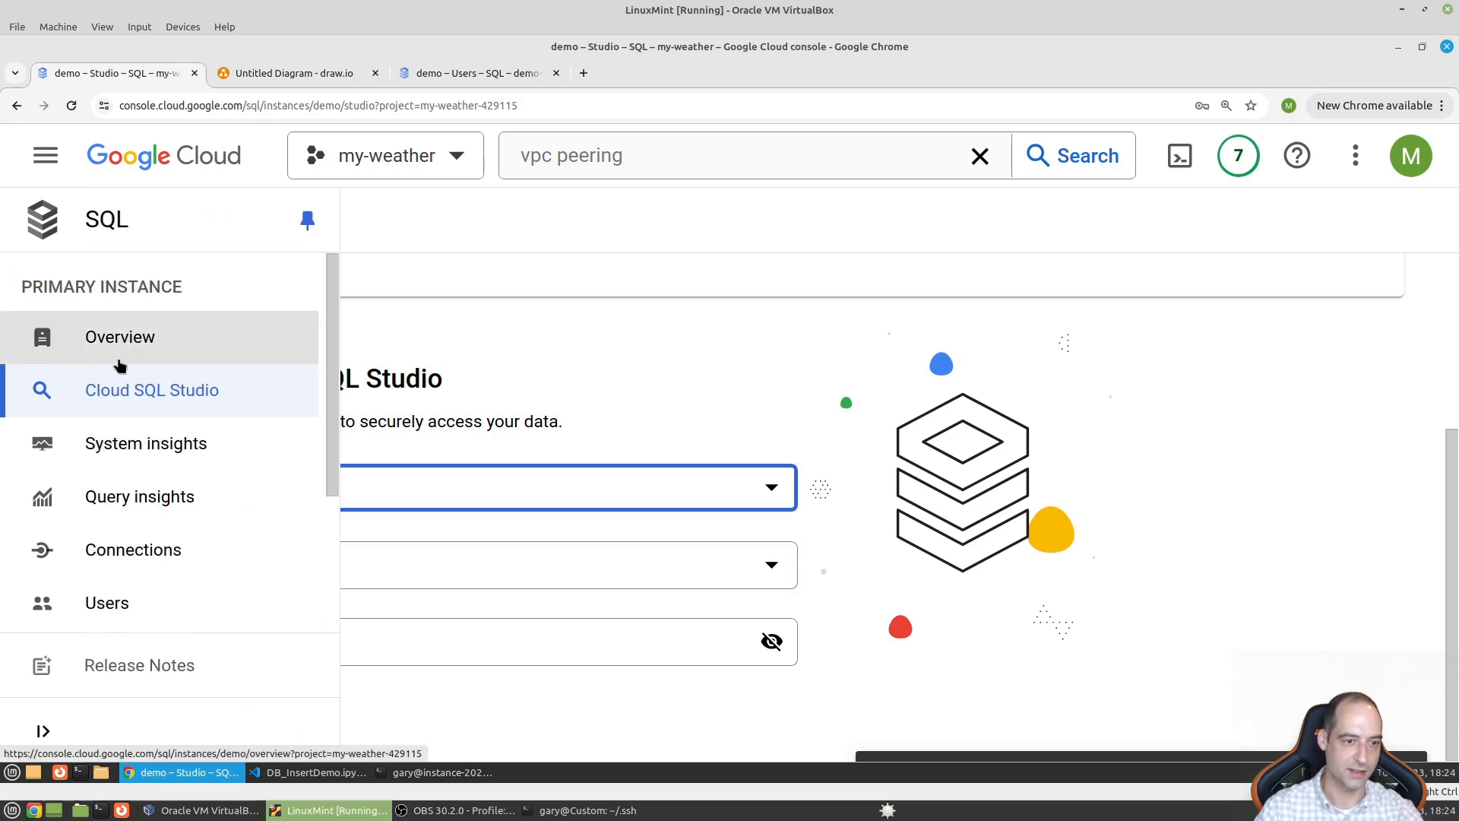
pyautogui.scroll(-3, 228, 457)
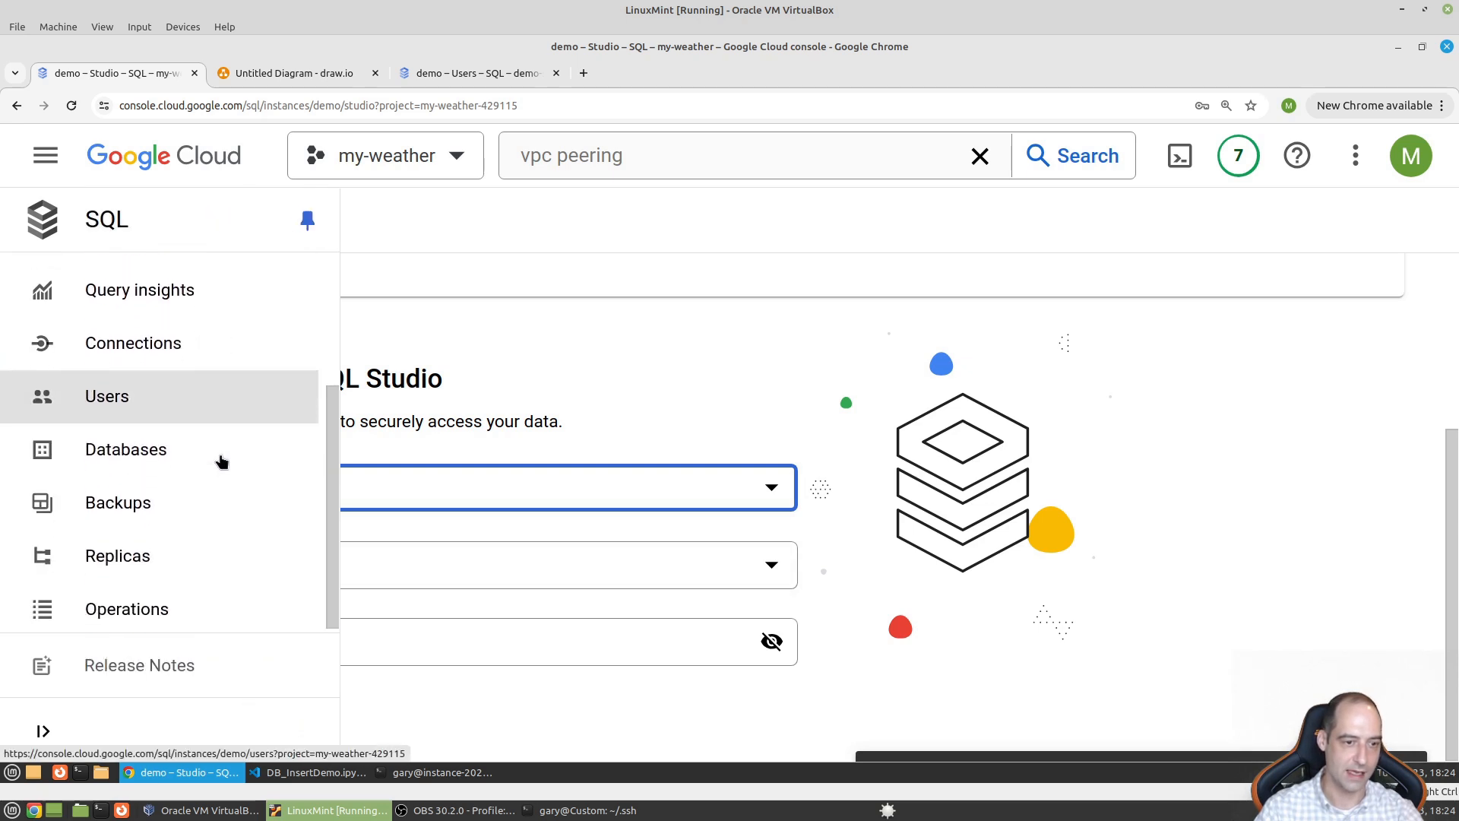
# - Open the demo instance's Databases list, begin a test2 database, then cancel it
pyautogui.click(147, 450)
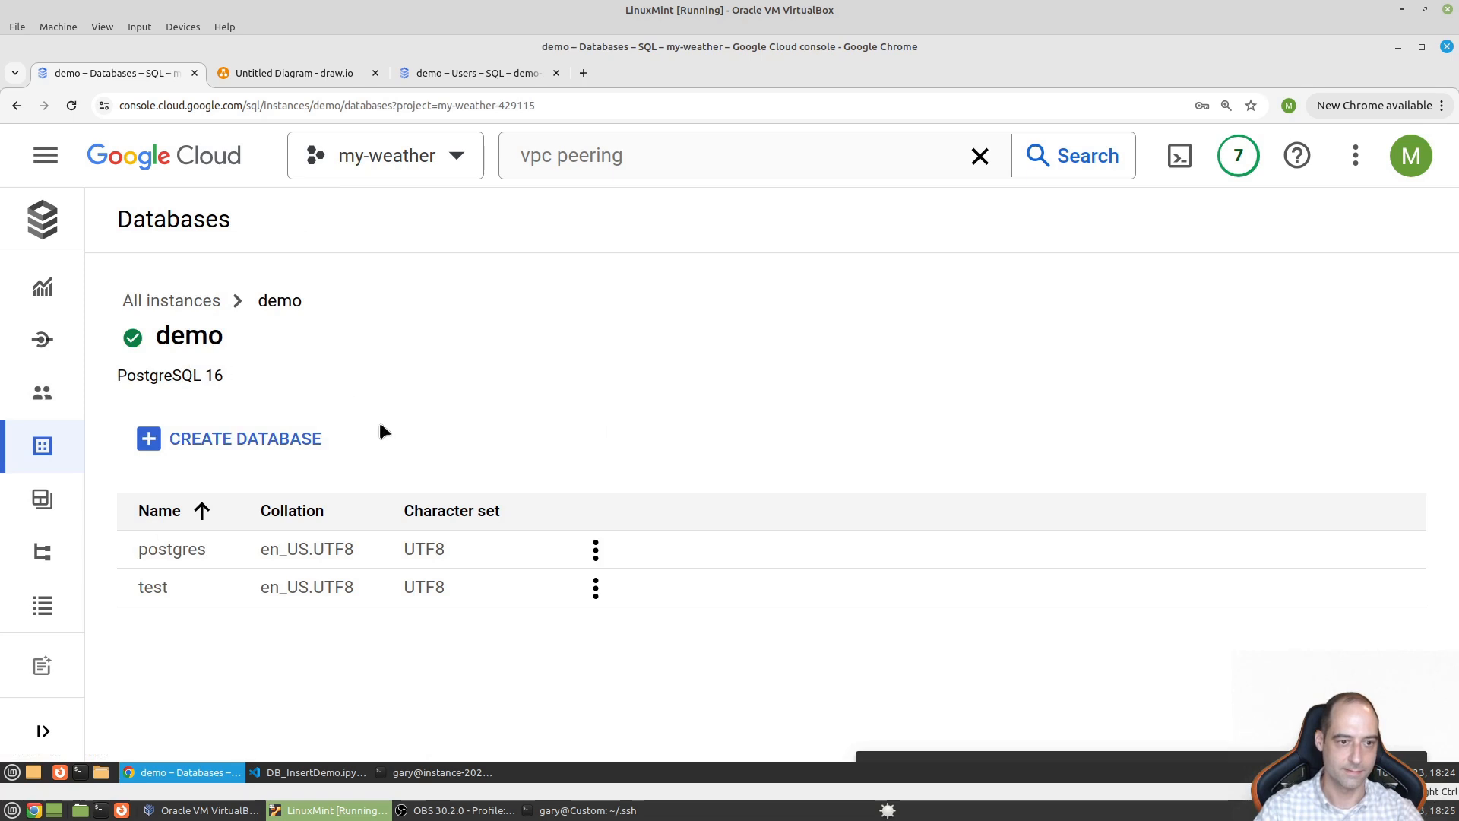
pyautogui.click(259, 454)
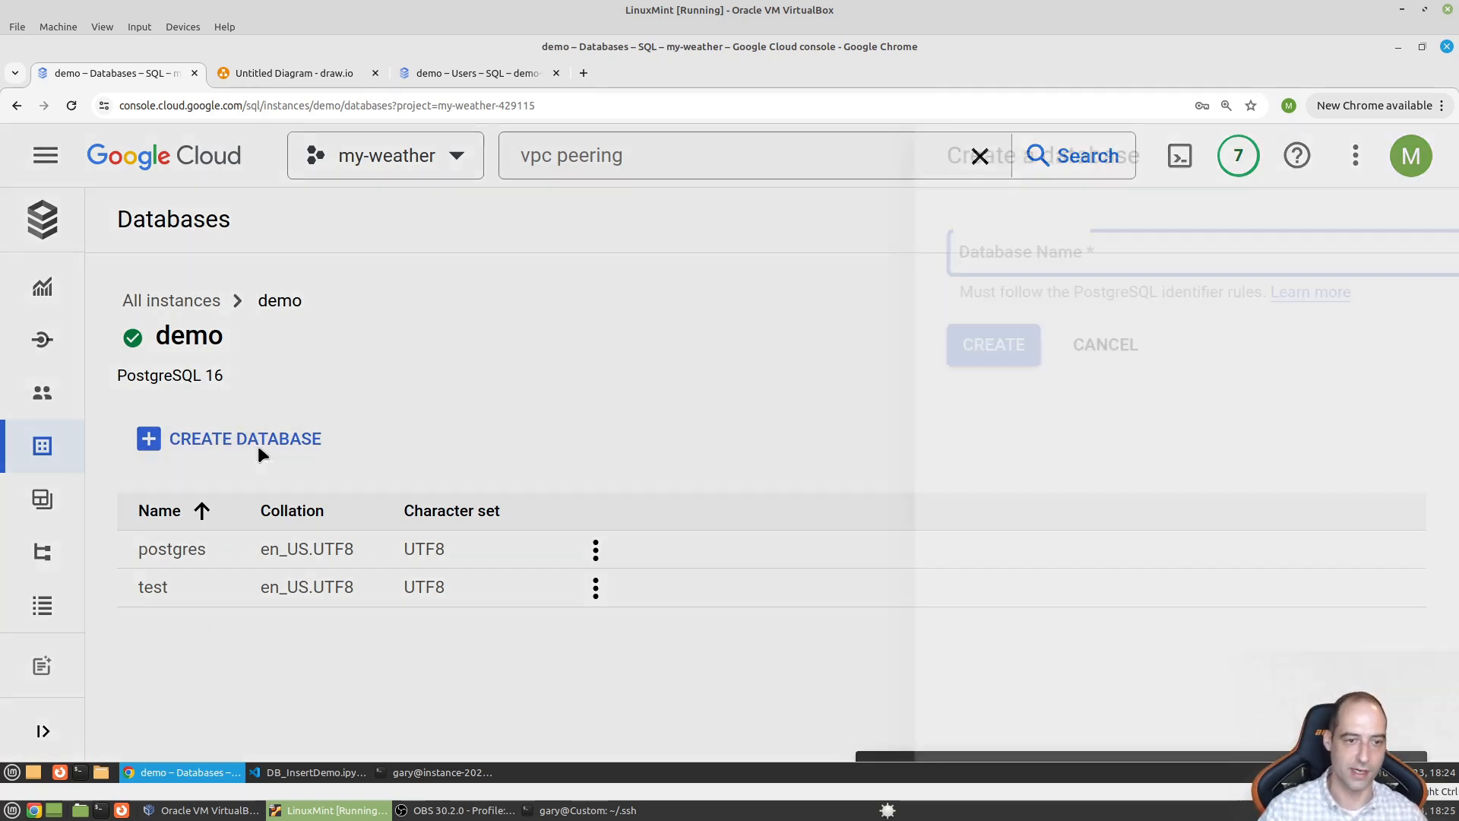
pyautogui.write('test2')
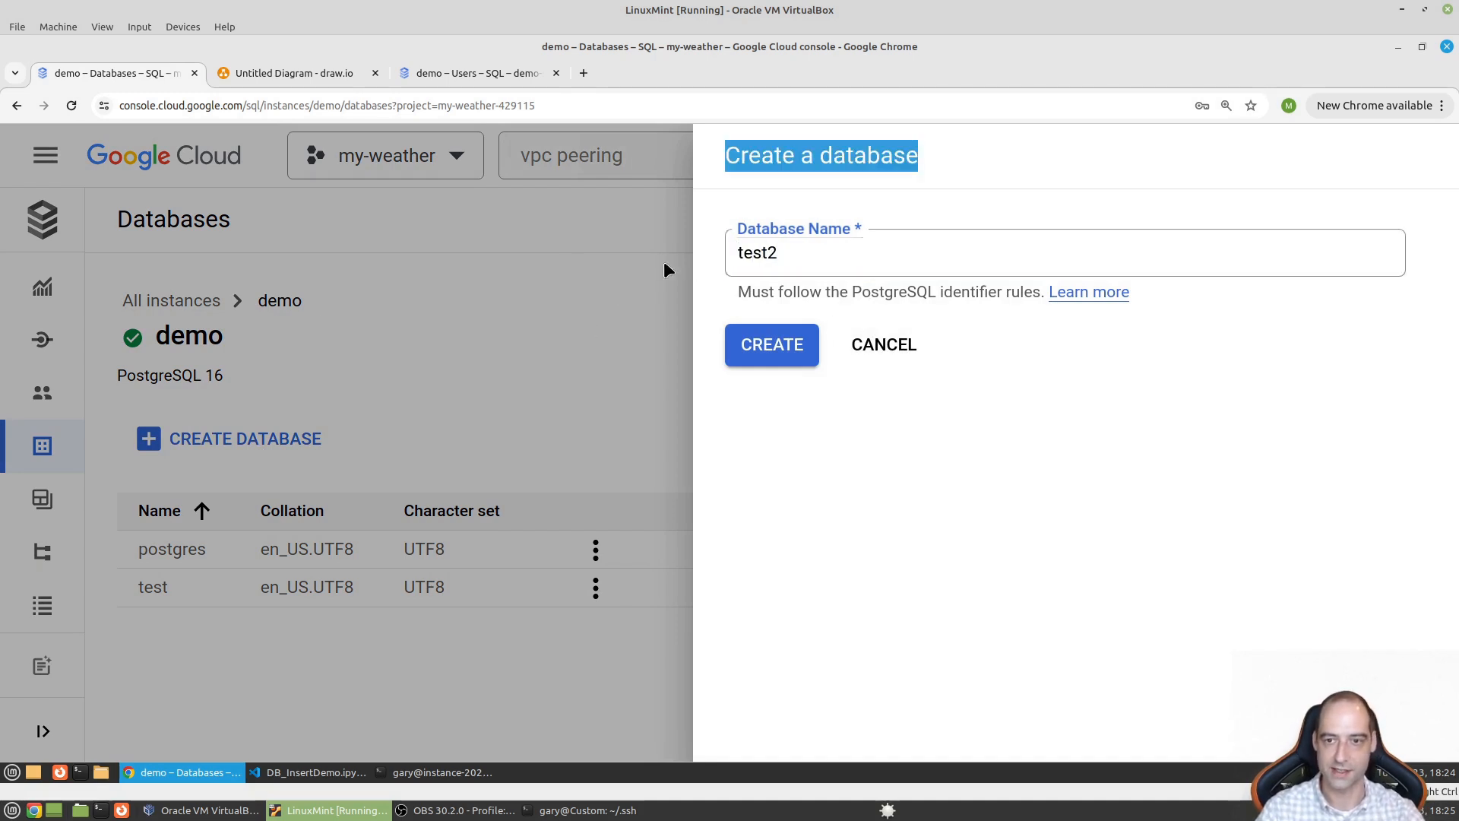
pyautogui.click(912, 357)
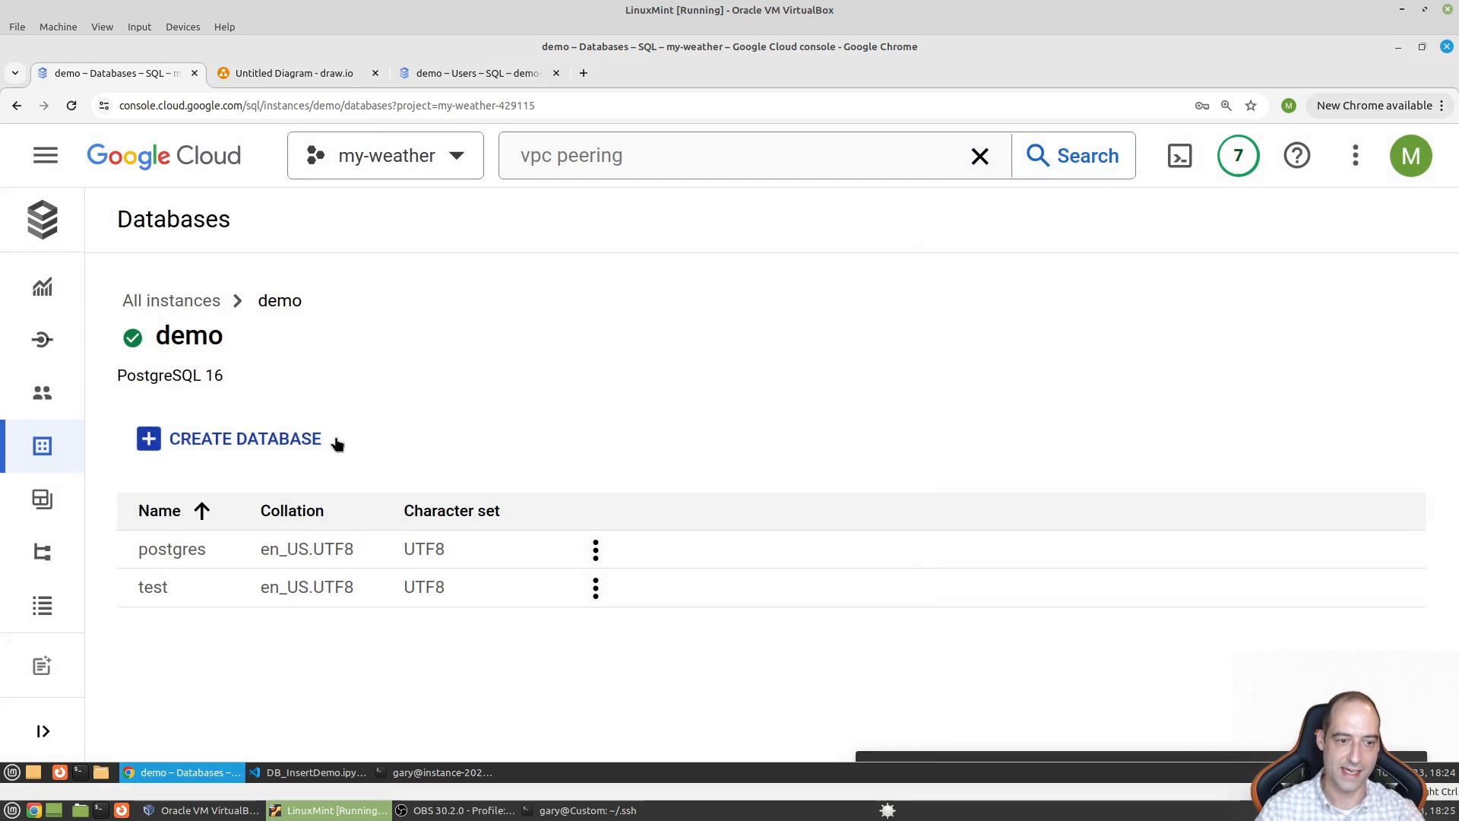
pyautogui.moveTo(48, 453)
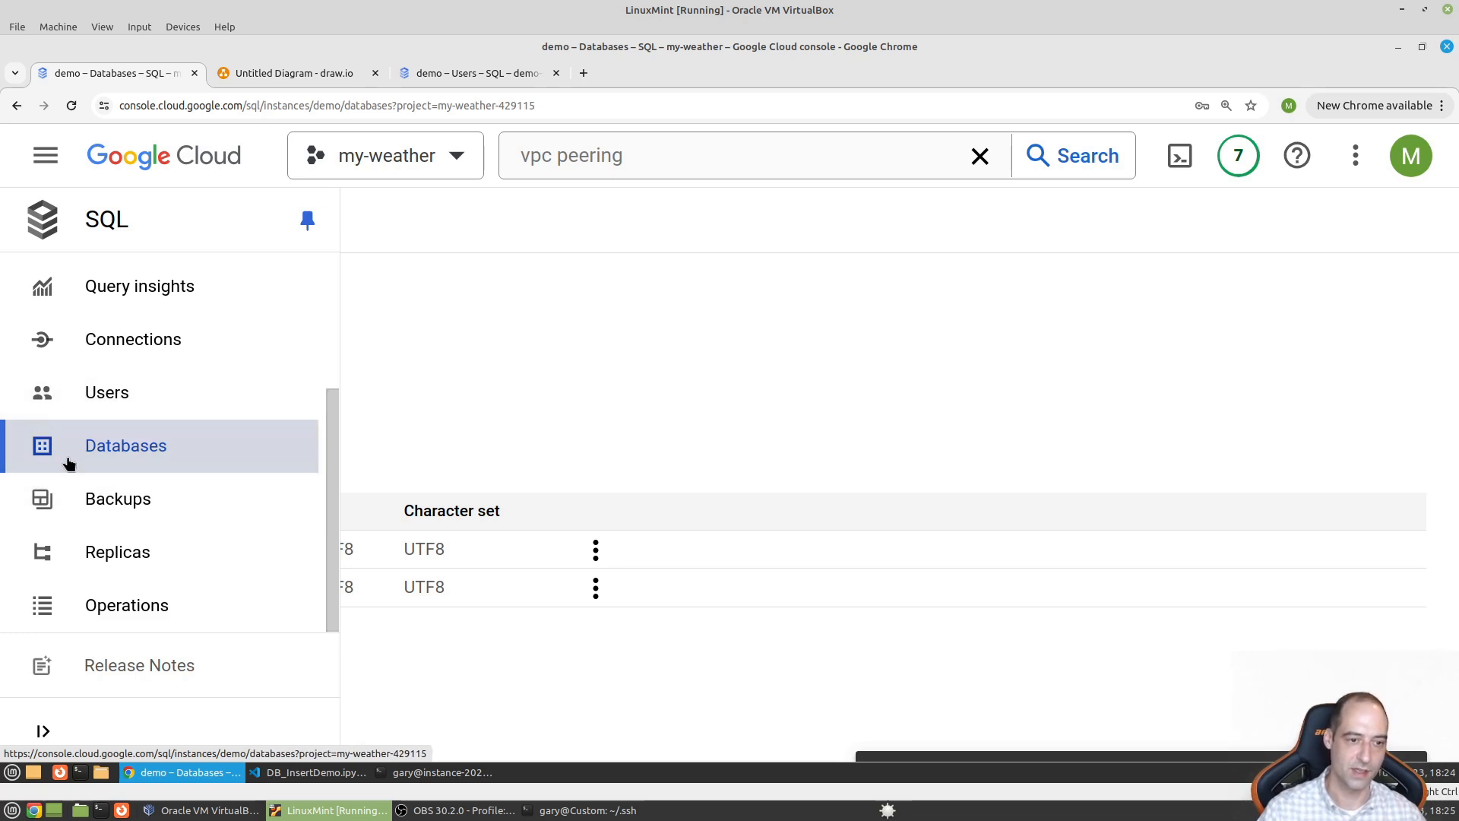
# - Open the demo instance's Users page listing db_user and postgres
pyautogui.click(155, 396)
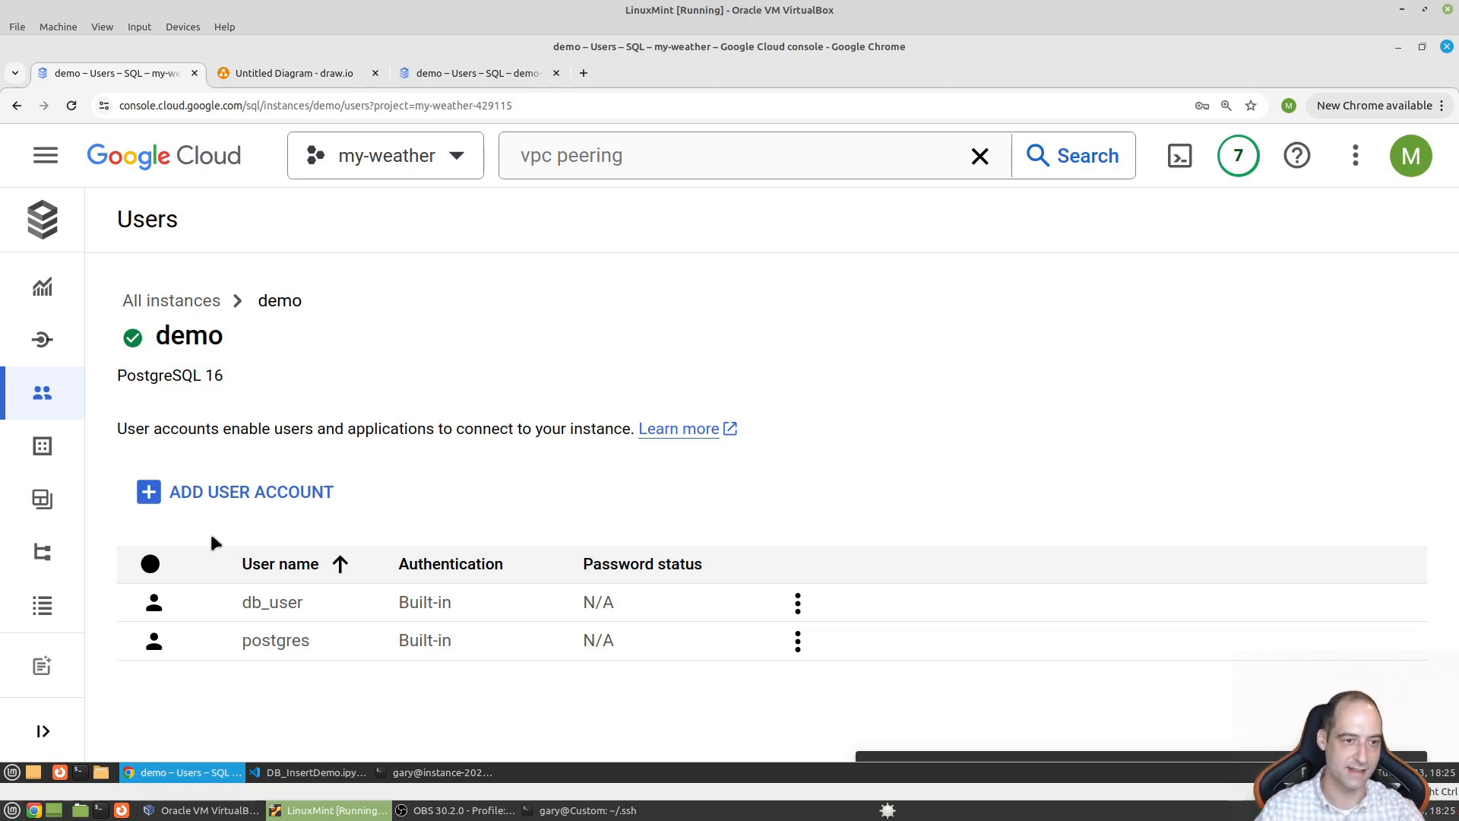
pyautogui.moveTo(75, 372)
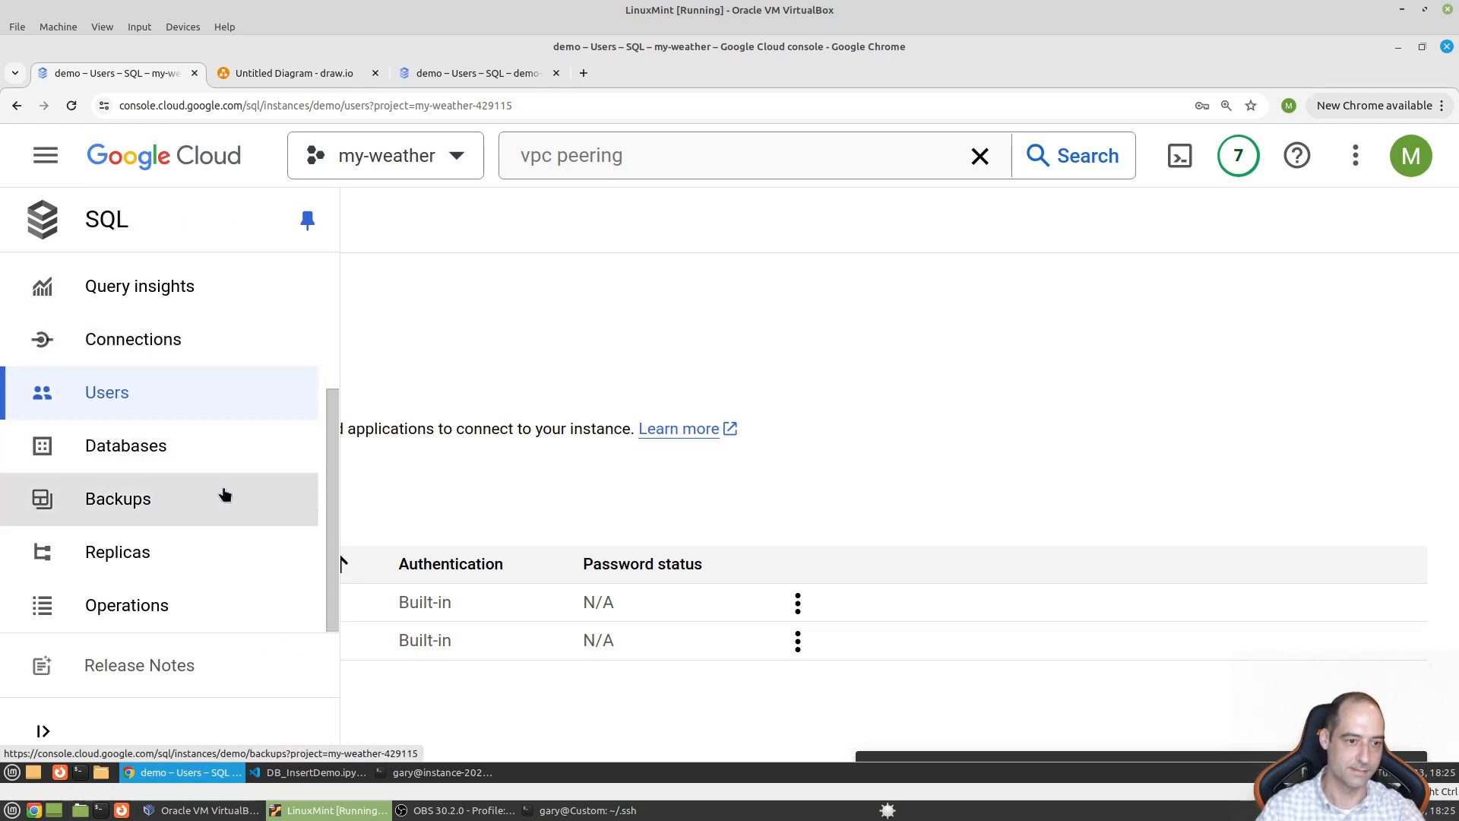
pyautogui.scroll(3, 221, 516)
# - Authenticate to Cloud SQL Studio on test as db_user with its password, then return to the notebook cell
pyautogui.click(169, 390)
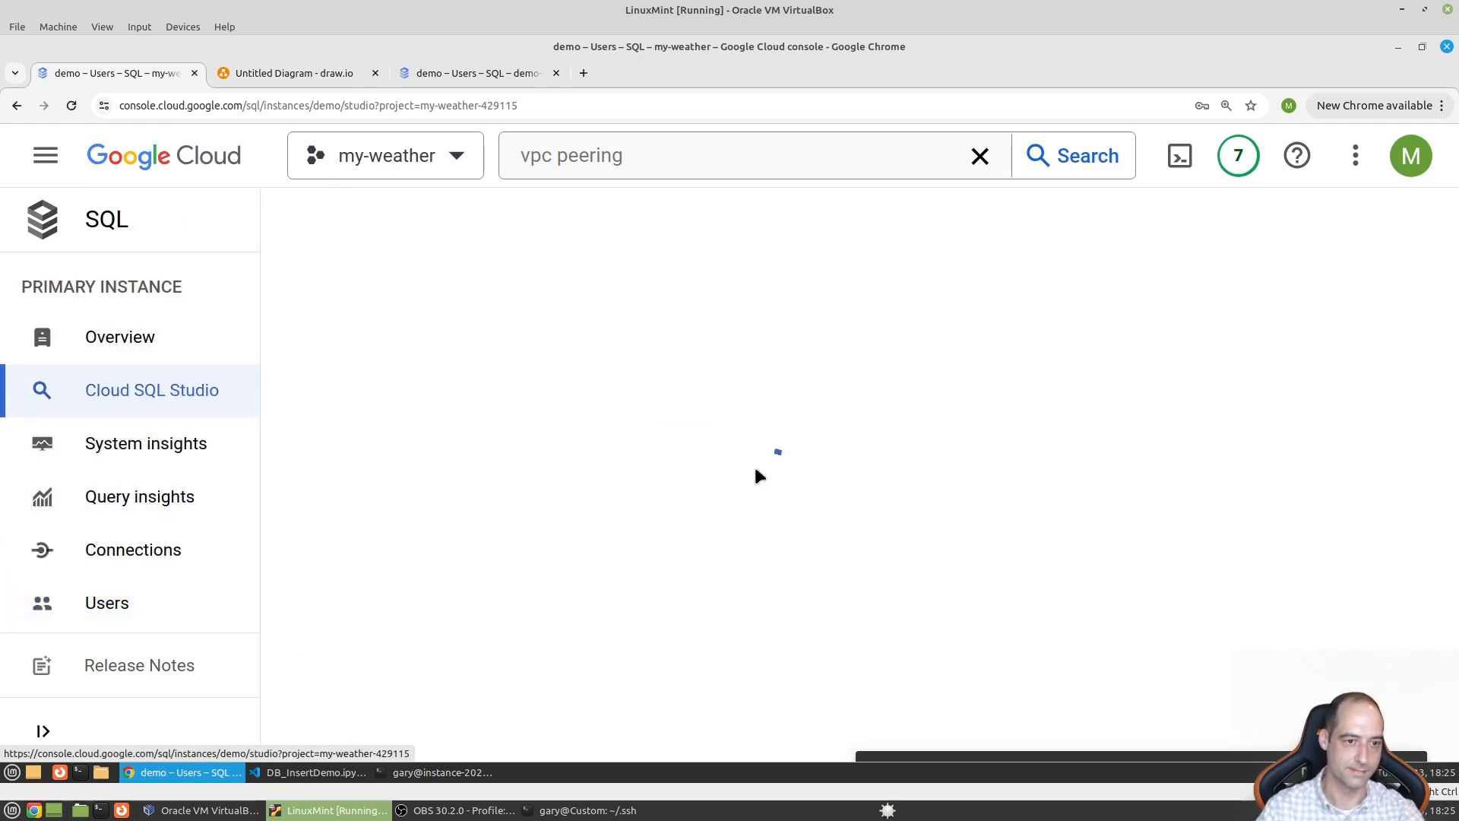
pyautogui.scroll(-3, 296, 506)
pyautogui.click(348, 495)
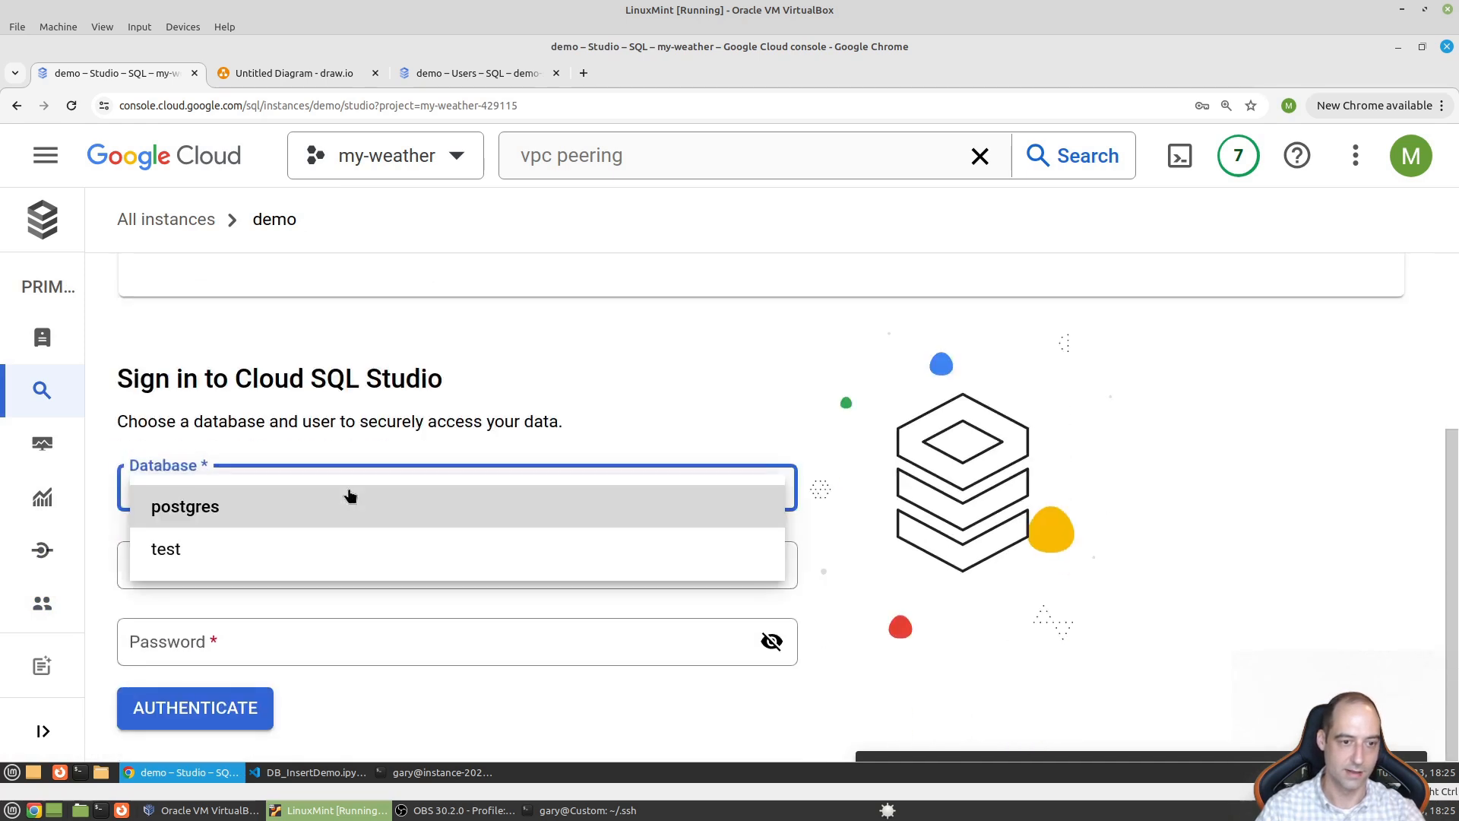
pyautogui.click(296, 554)
pyautogui.click(298, 570)
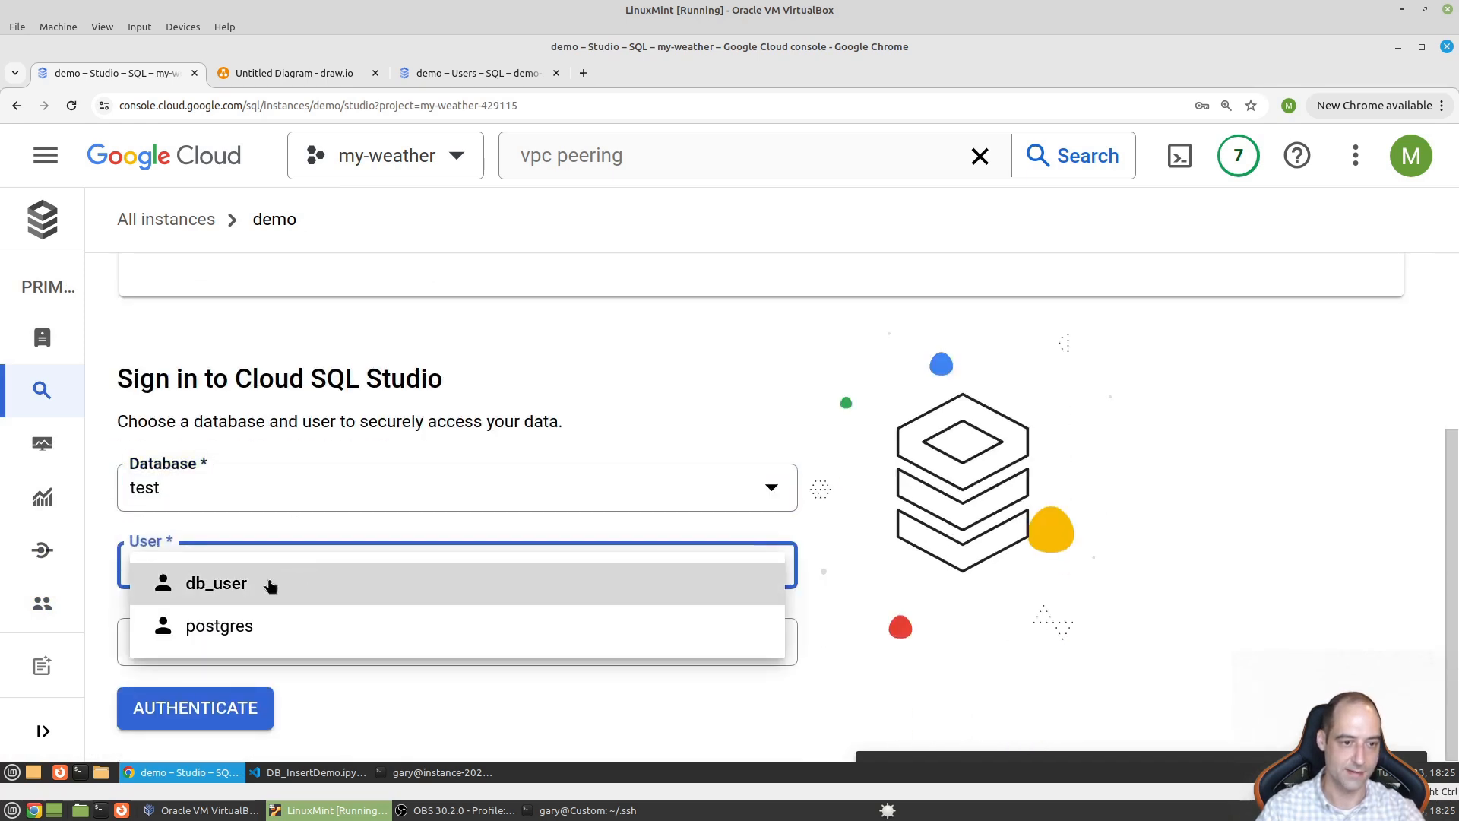
pyautogui.click(244, 586)
pyautogui.click(237, 641)
pyautogui.write('test')
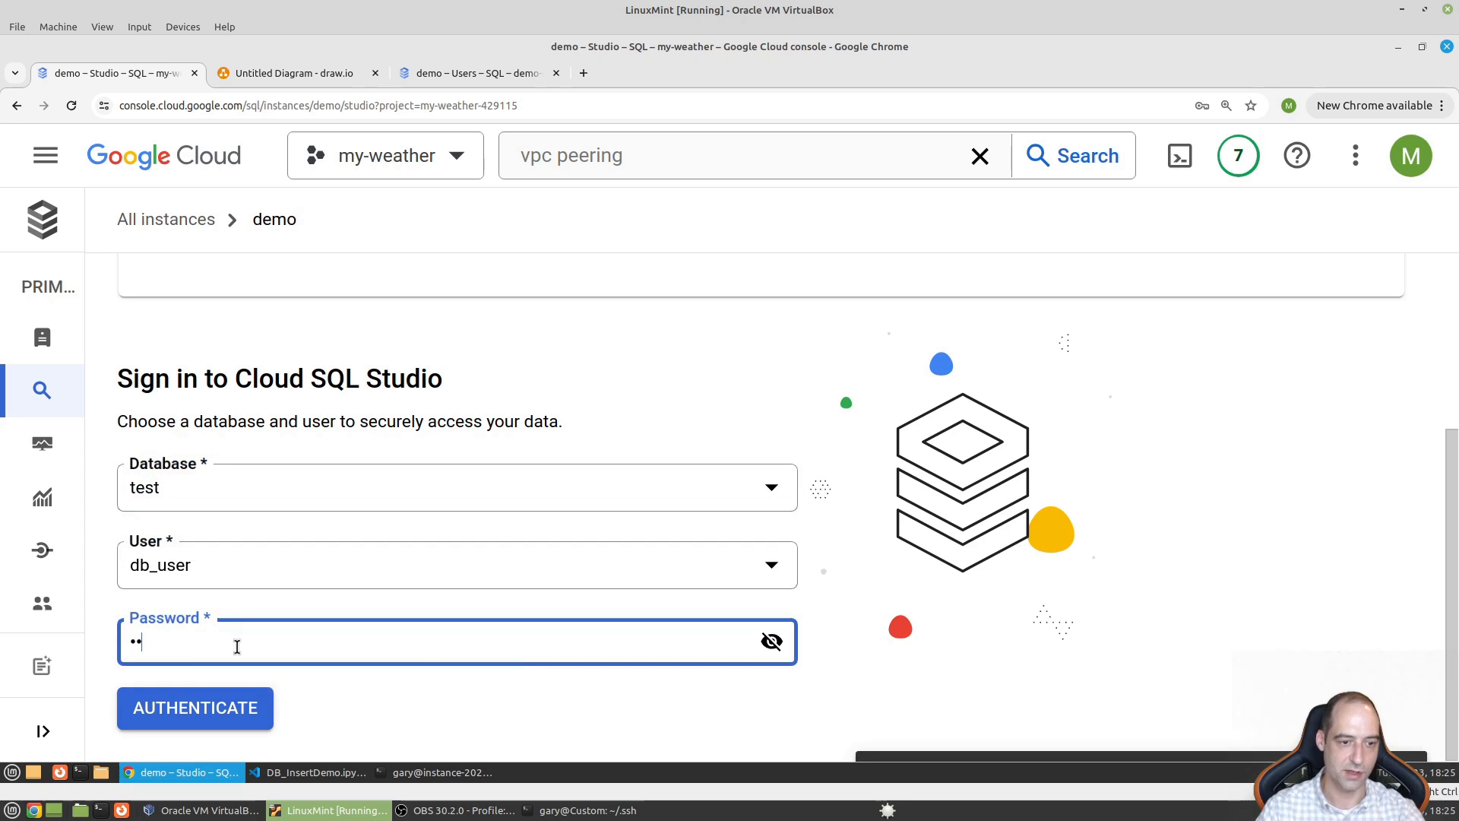
pyautogui.click(221, 723)
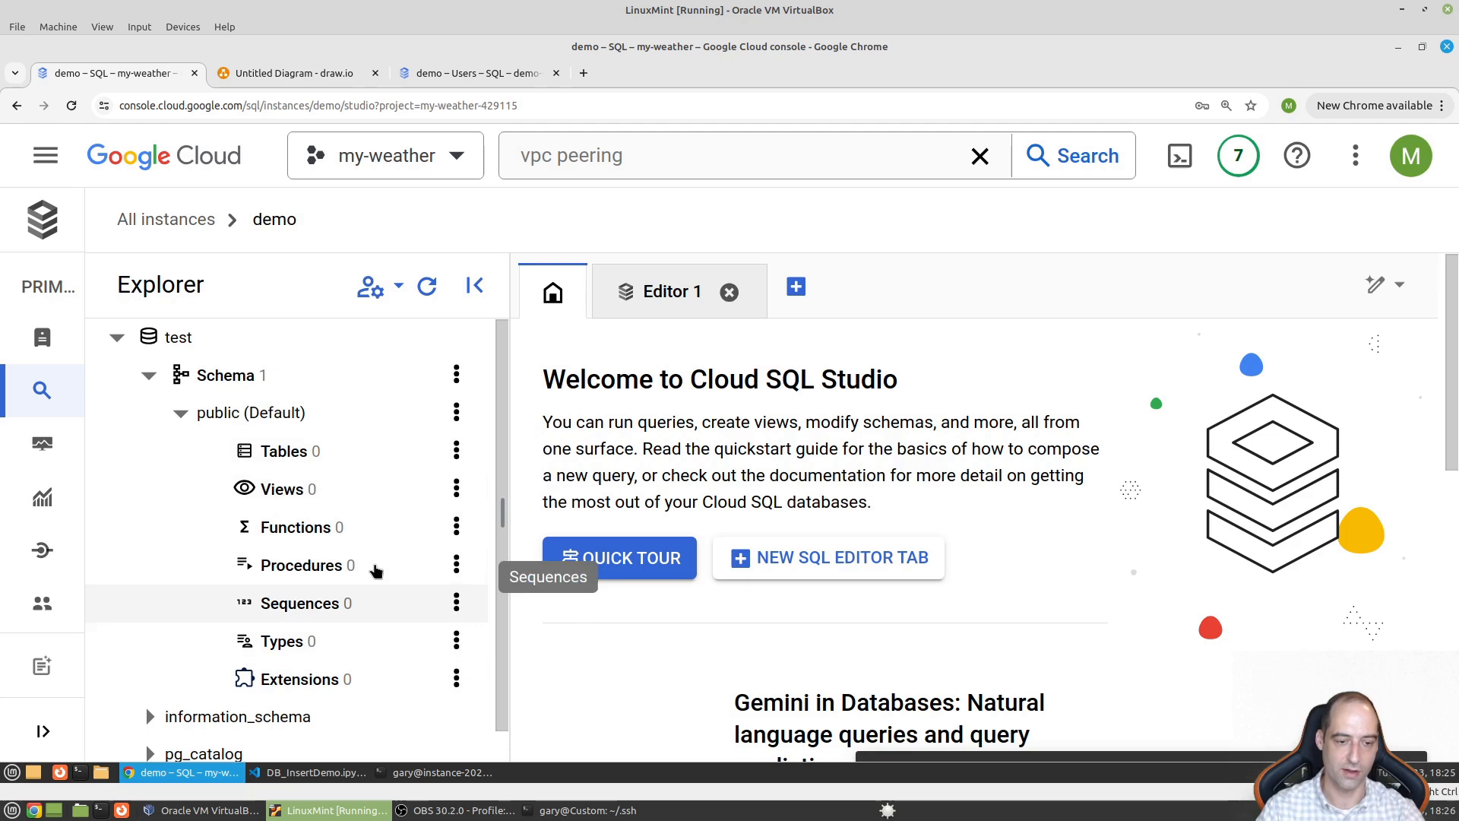
pyautogui.click(327, 771)
pyautogui.click(786, 298)
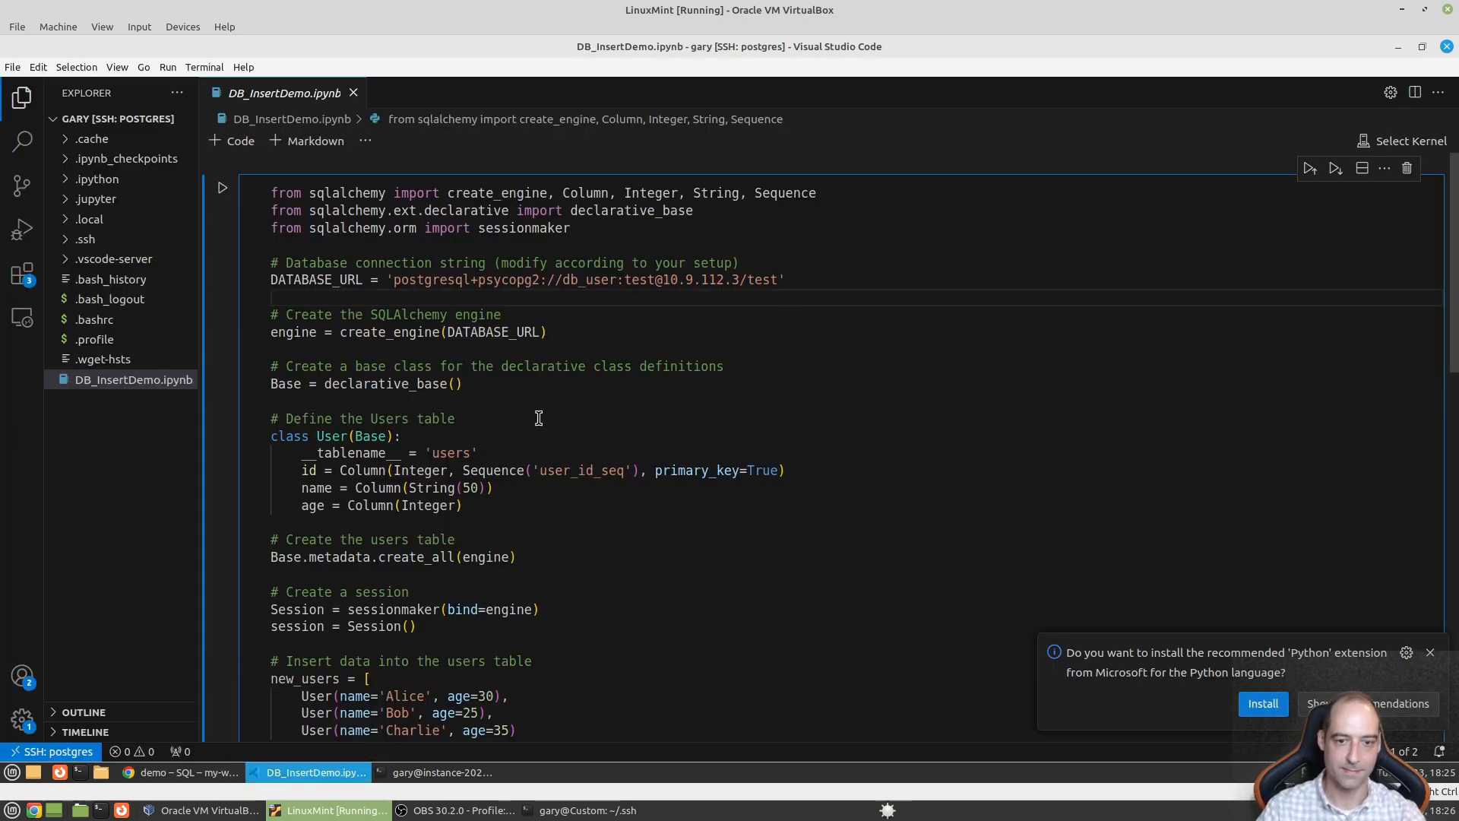
# - Scroll through the notebook and try running the cell, dismissing the first kernel prompt
pyautogui.scroll(-2, 612, 541)
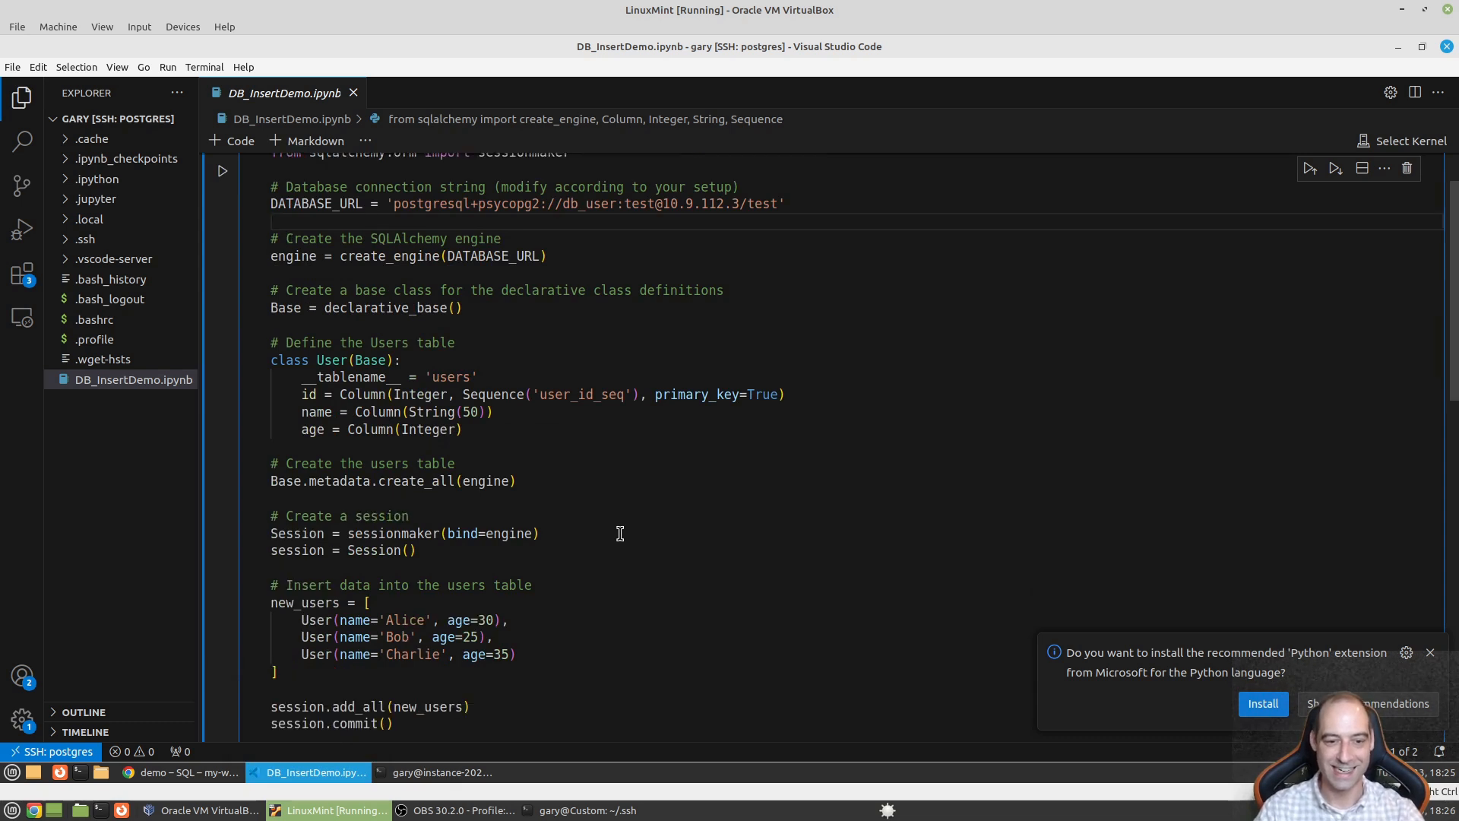
pyautogui.scroll(-2, 621, 534)
pyautogui.scroll(-1, 653, 561)
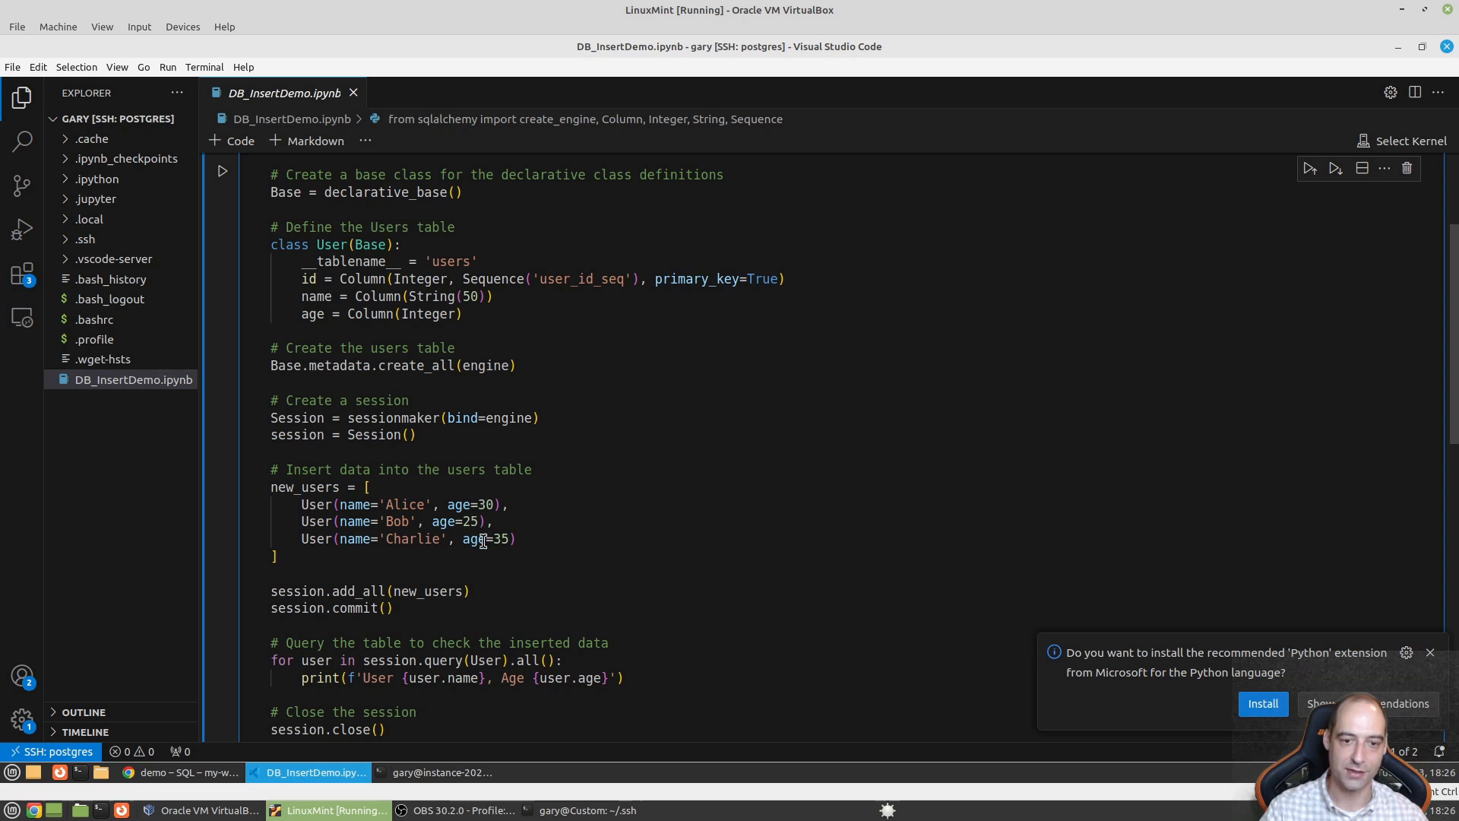
pyautogui.scroll(-3, 539, 531)
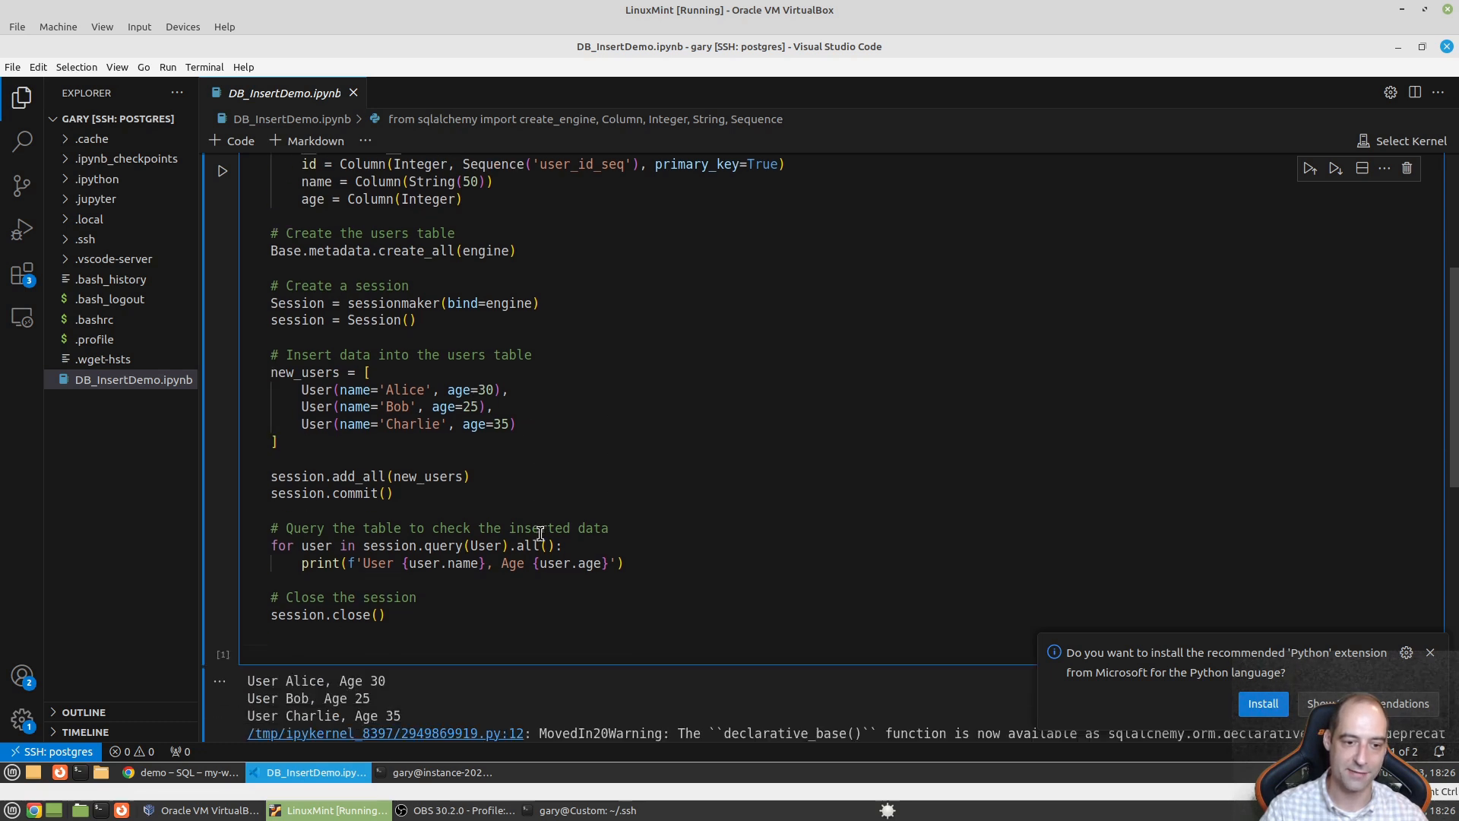
pyautogui.click(222, 171)
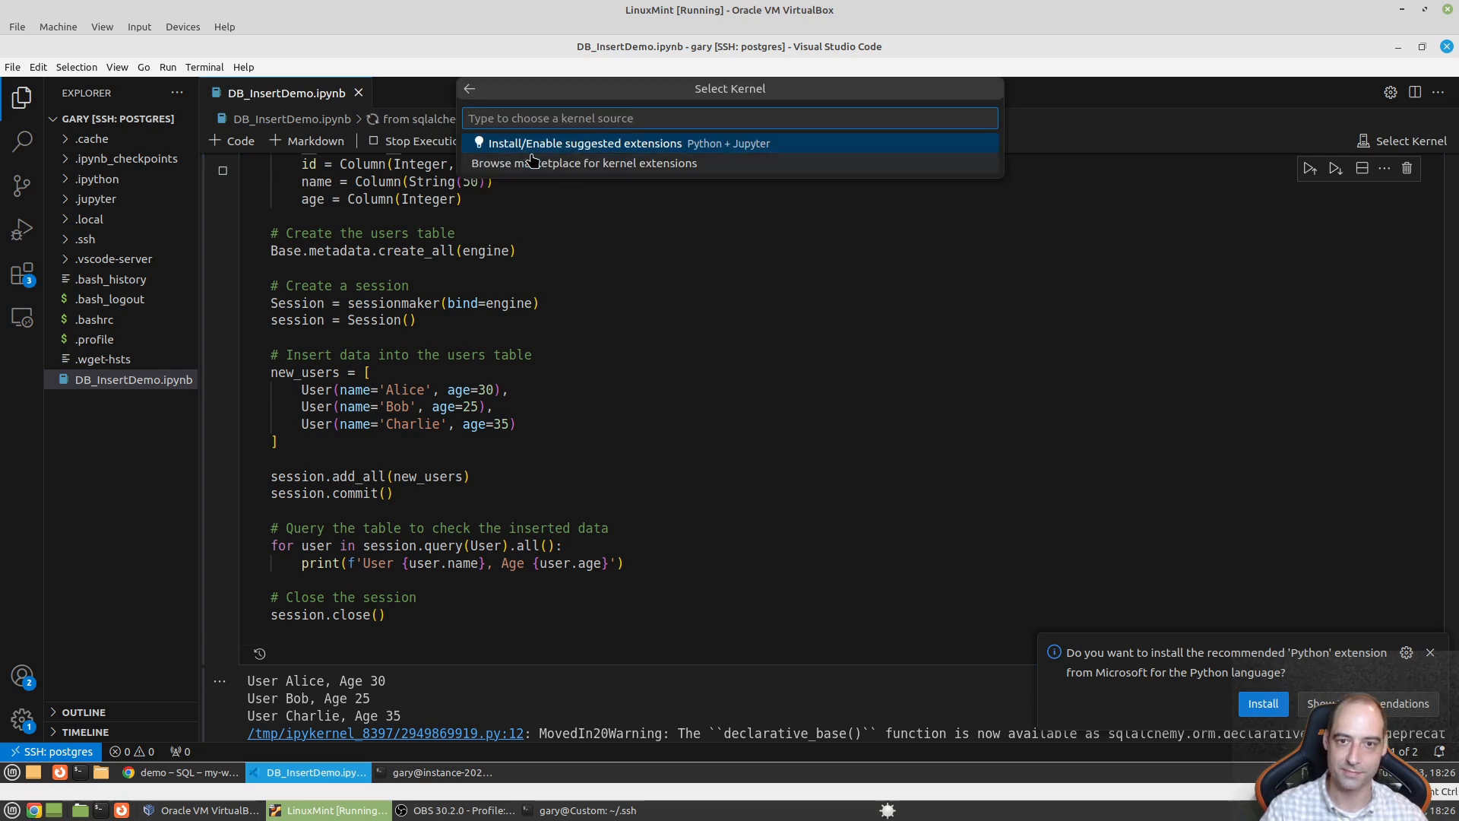
pyautogui.click(618, 285)
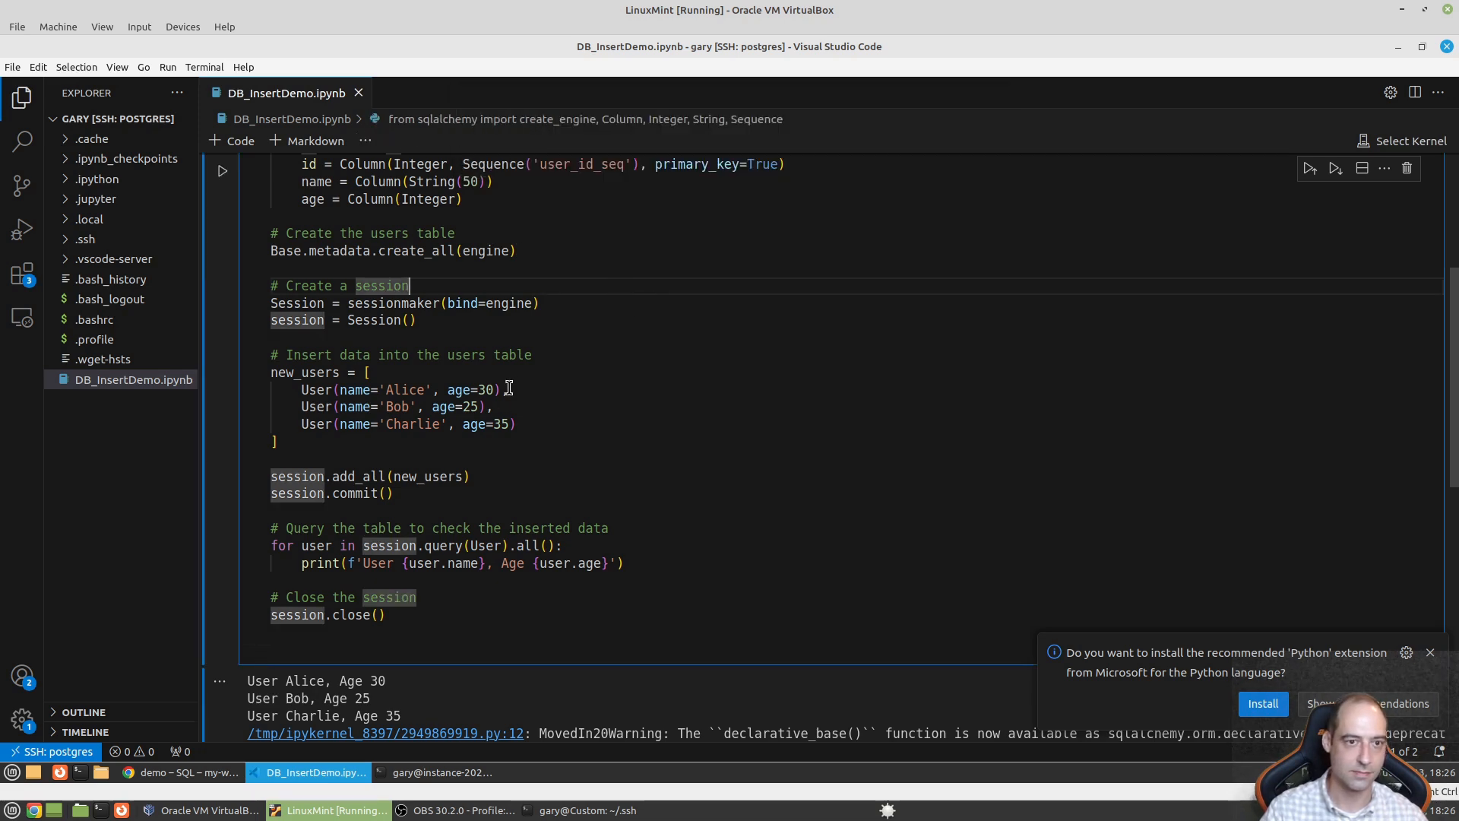
pyautogui.scroll(8, 510, 389)
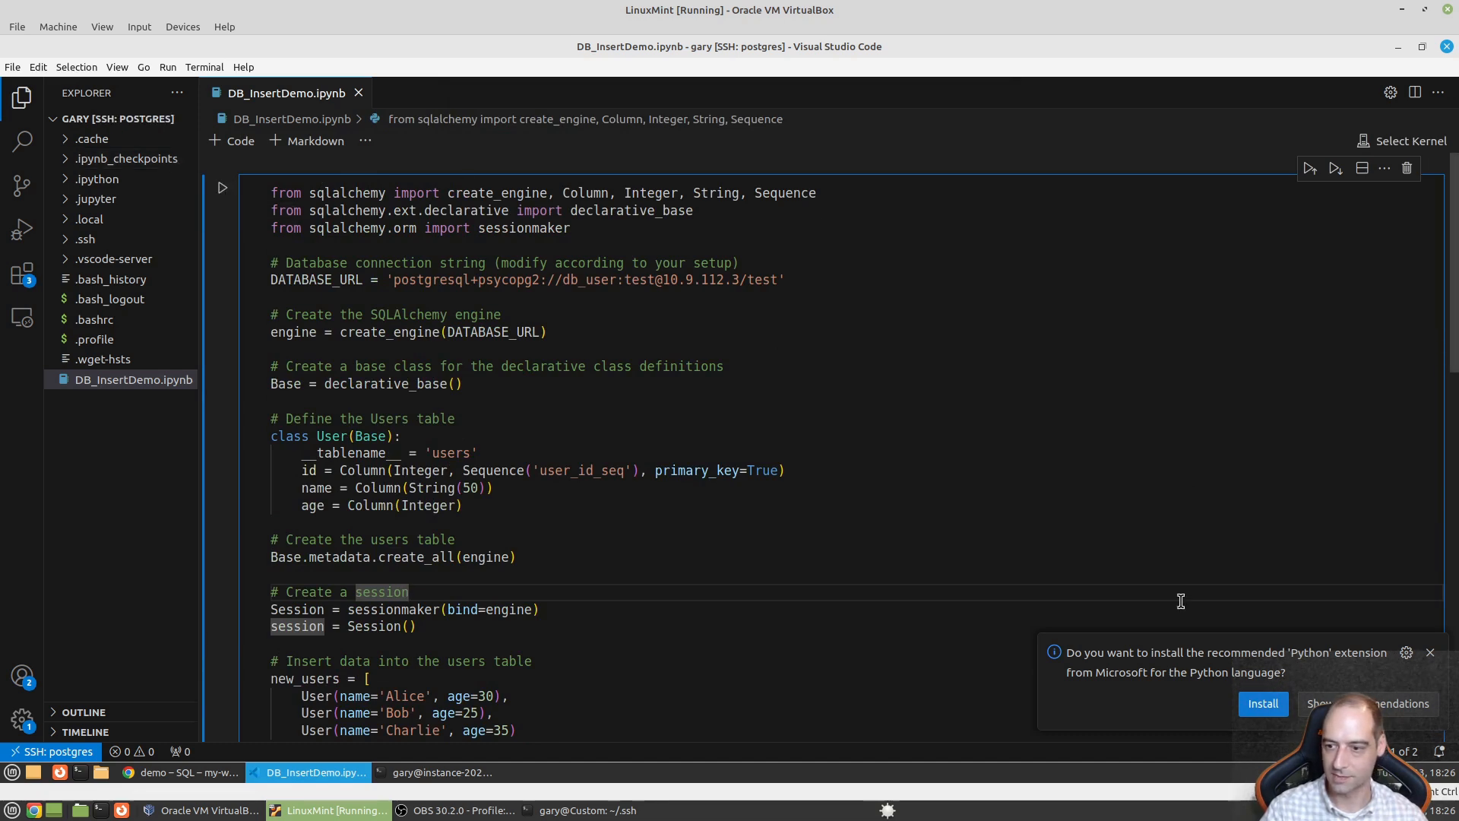
pyautogui.click(224, 178)
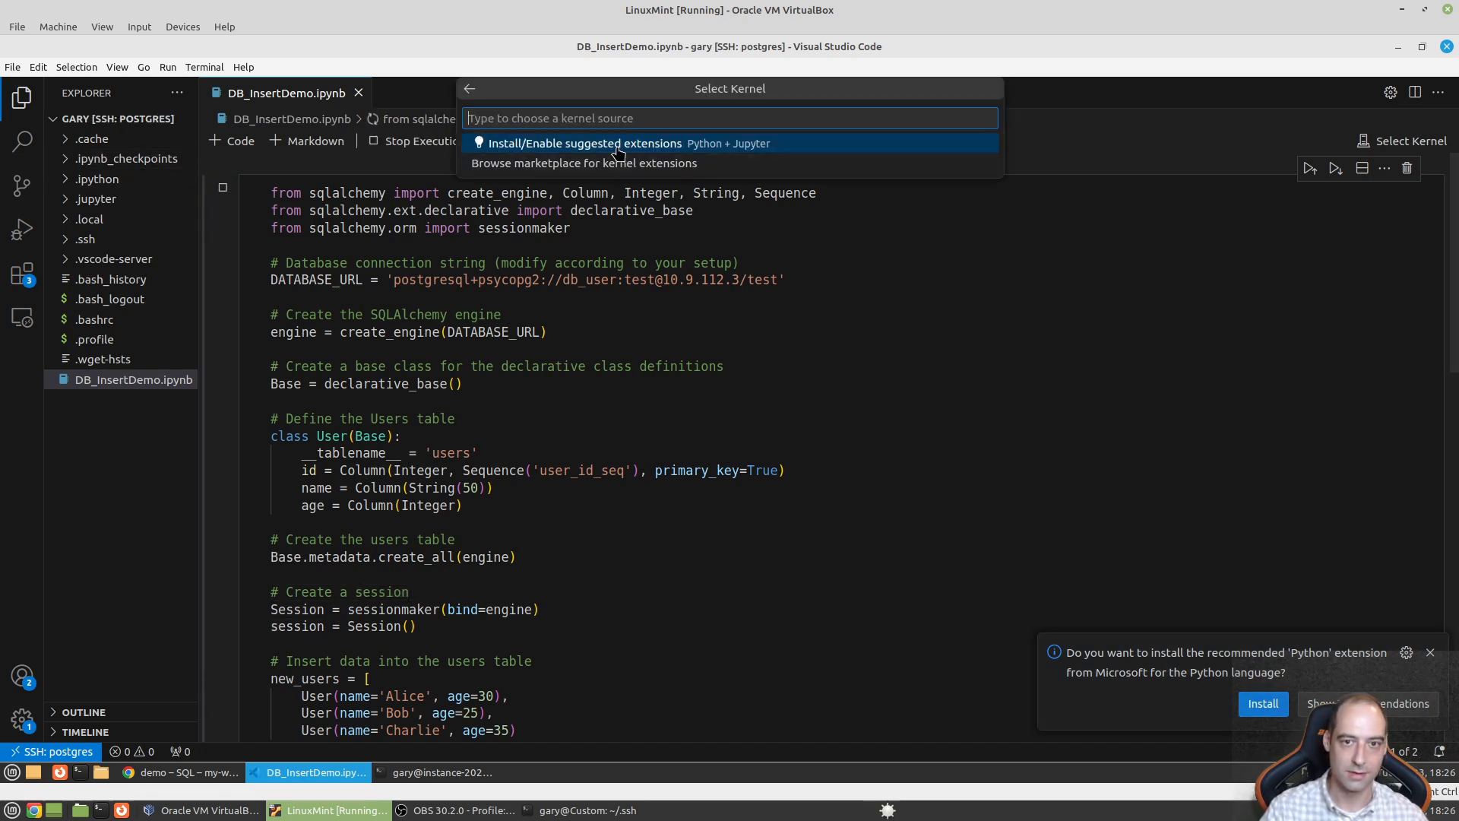
# - Install the suggested Python and Jupyter extensions, then highlight the add_all through session.close() code
pyautogui.click(603, 148)
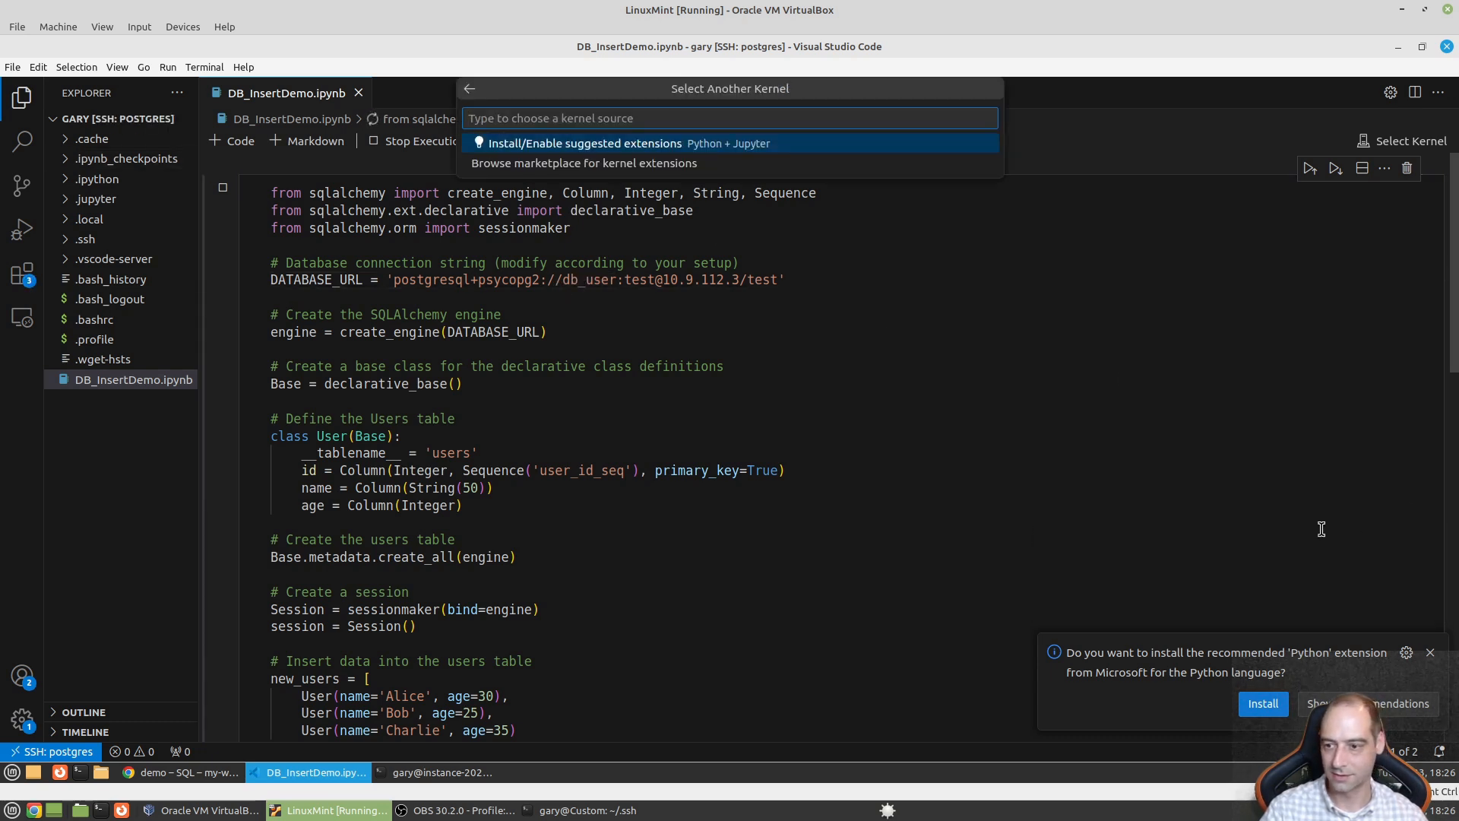
pyautogui.click(613, 151)
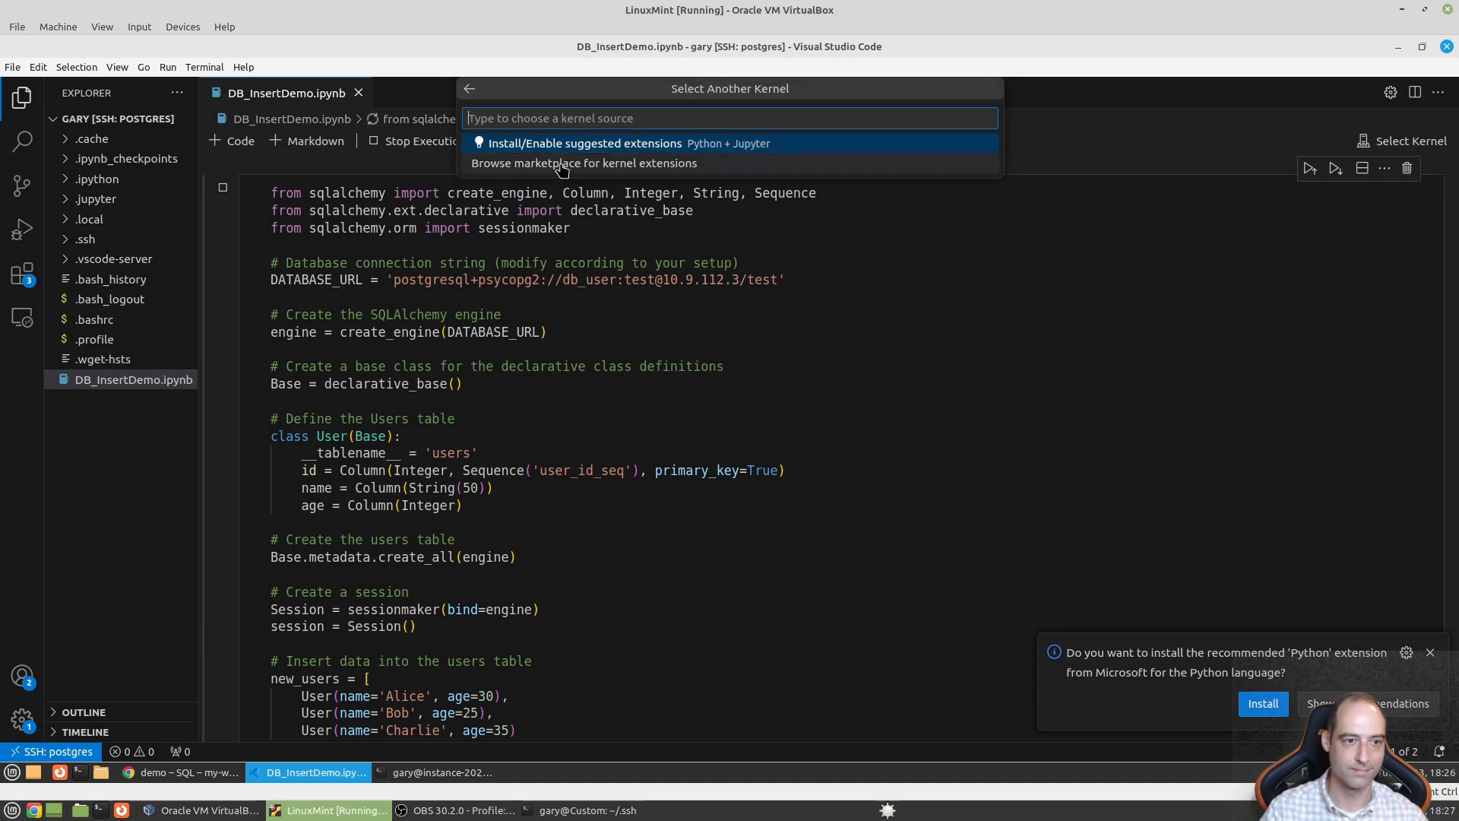
pyautogui.click(562, 521)
pyautogui.scroll(-3, 562, 523)
pyautogui.scroll(-2, 562, 523)
pyautogui.moveTo(502, 504); pyautogui.dragTo(475, 361)
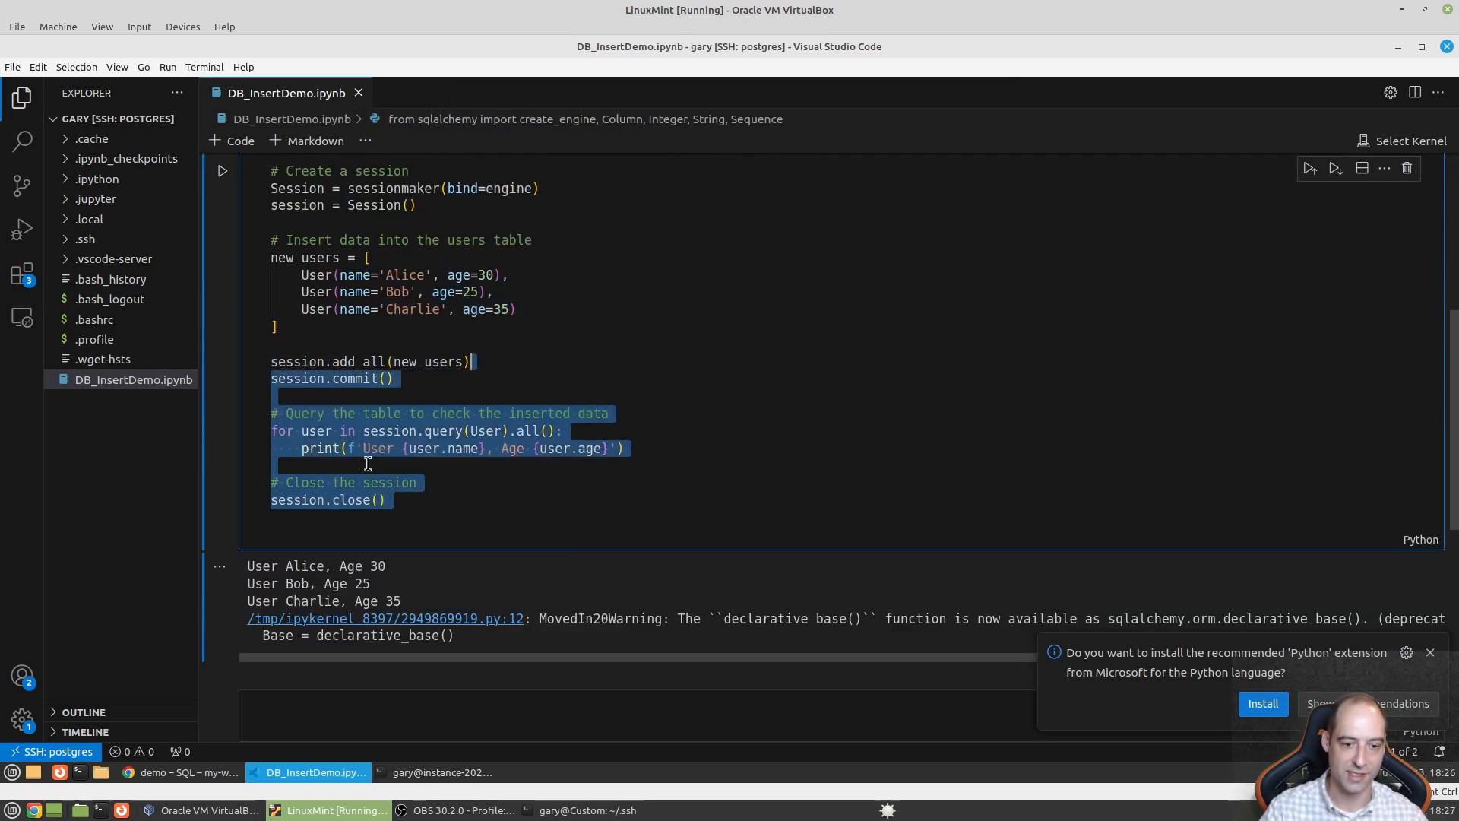
pyautogui.click(628, 260)
# - Create a new file named insert.py in the home folder
pyautogui.rightClick(106, 457)
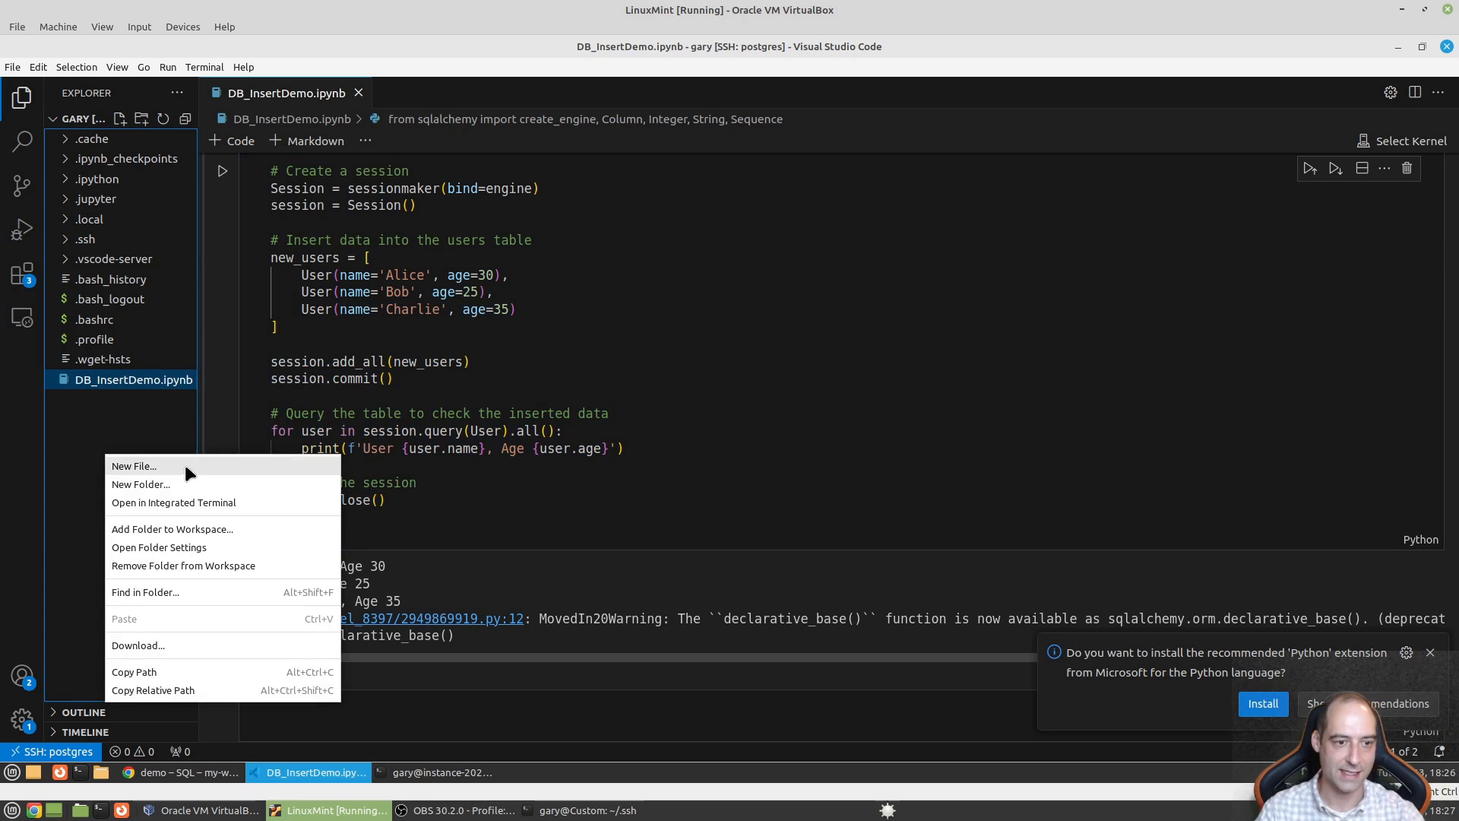
pyautogui.click(185, 469)
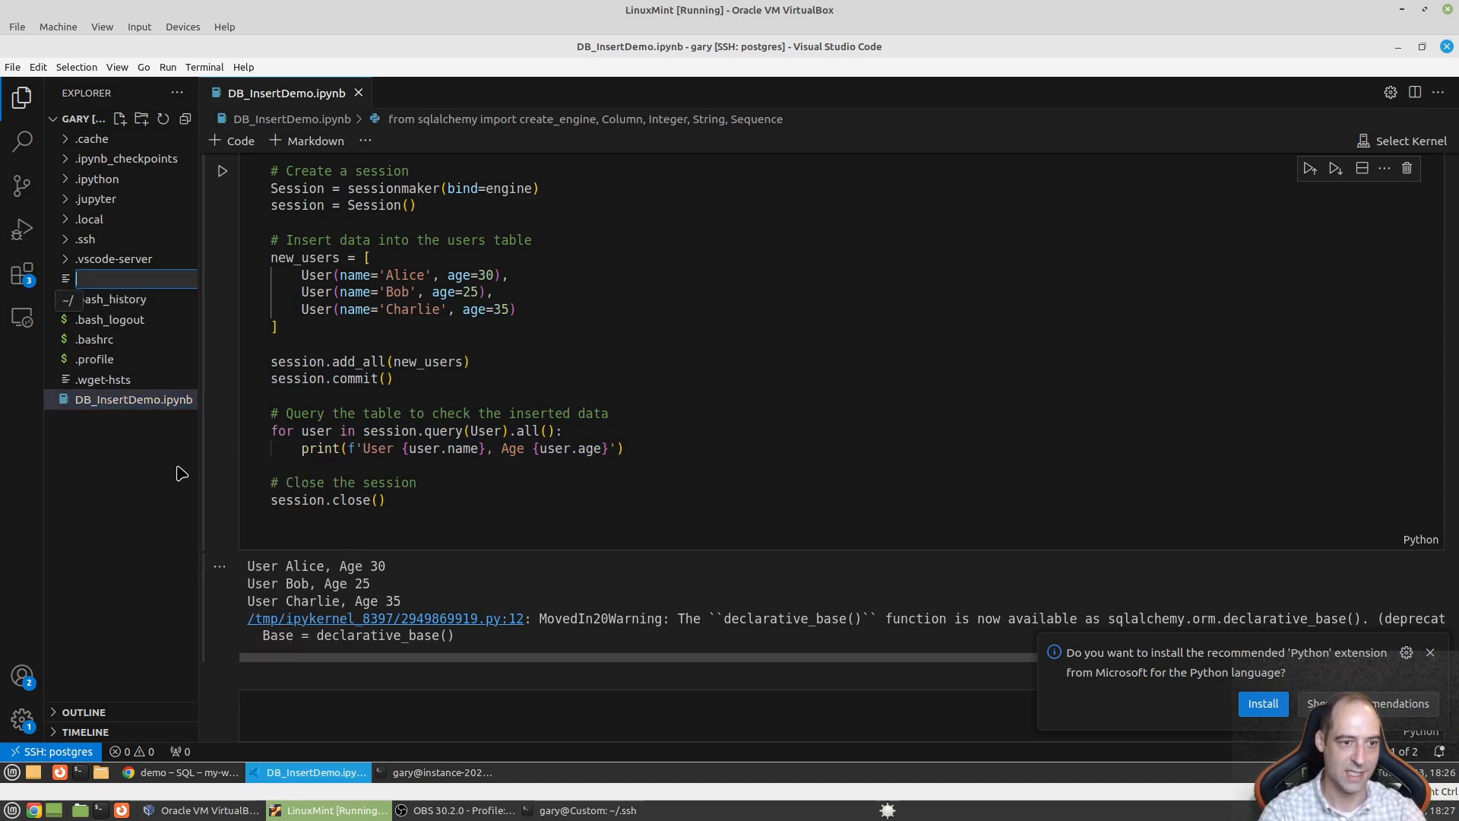
pyautogui.write('insert.py')
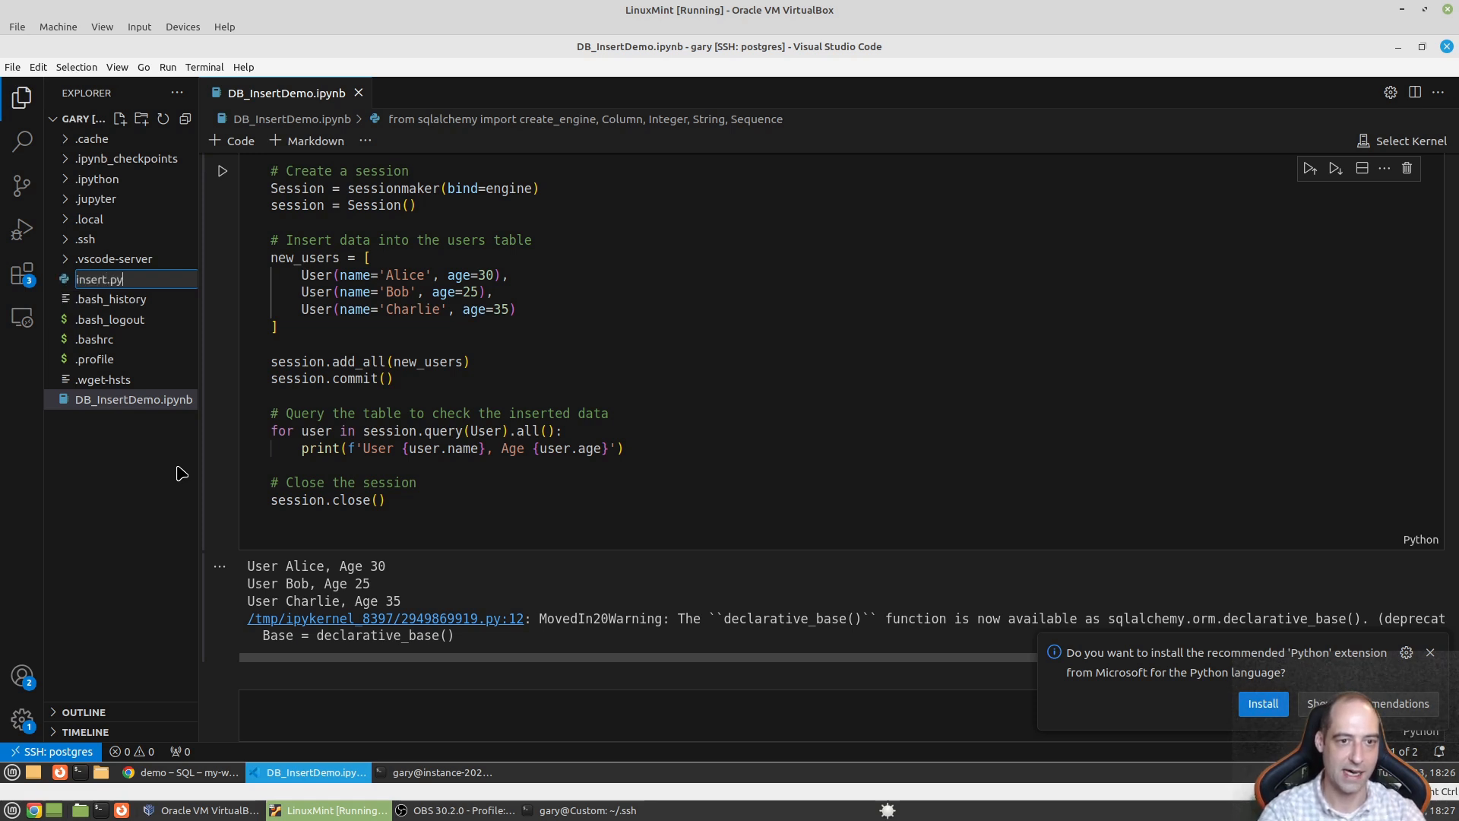
pyautogui.press('Return')
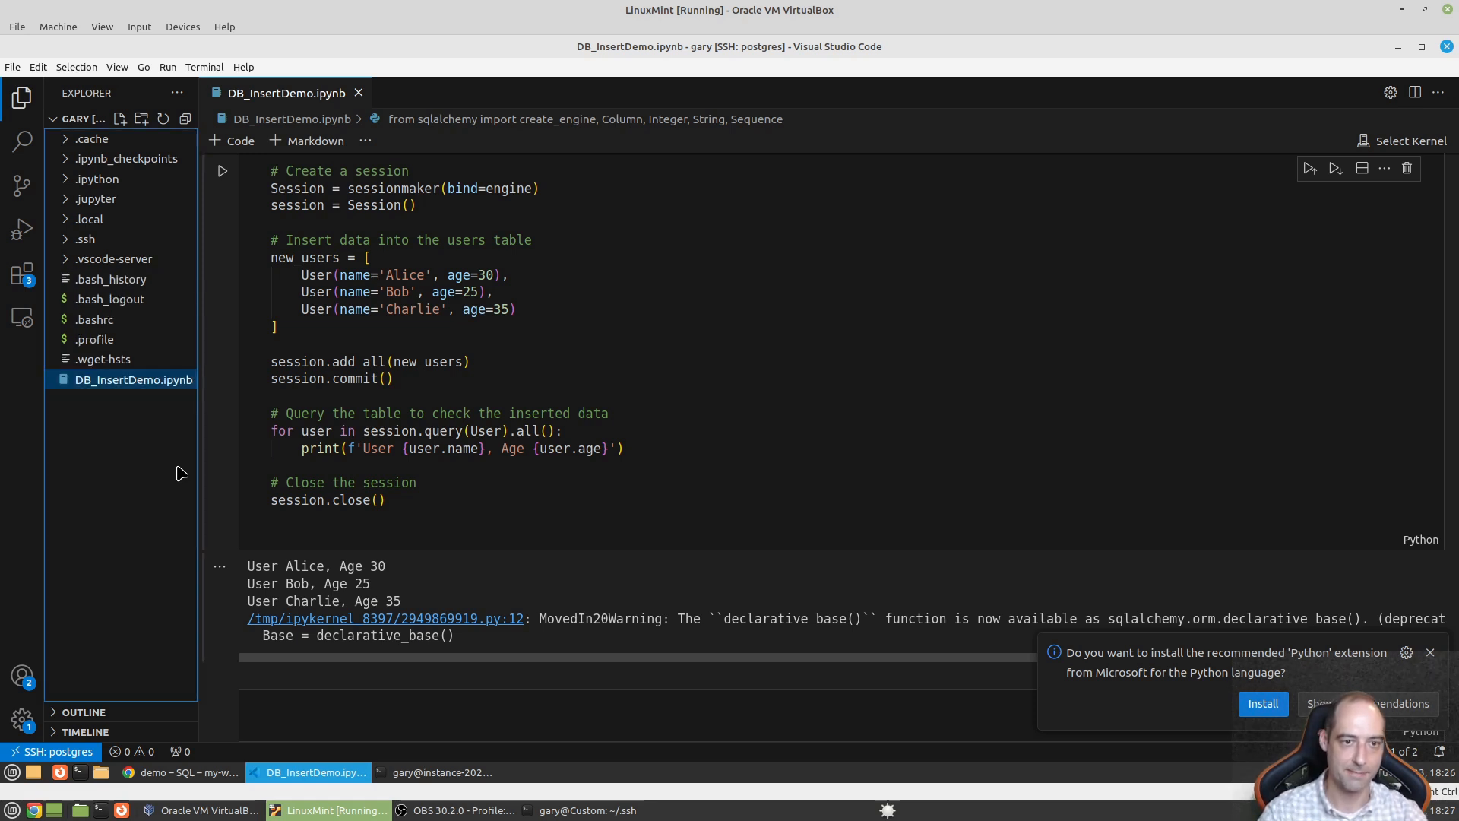
# - Select all of the notebook cell's code, undoing an accidental move of it
pyautogui.click(288, 99)
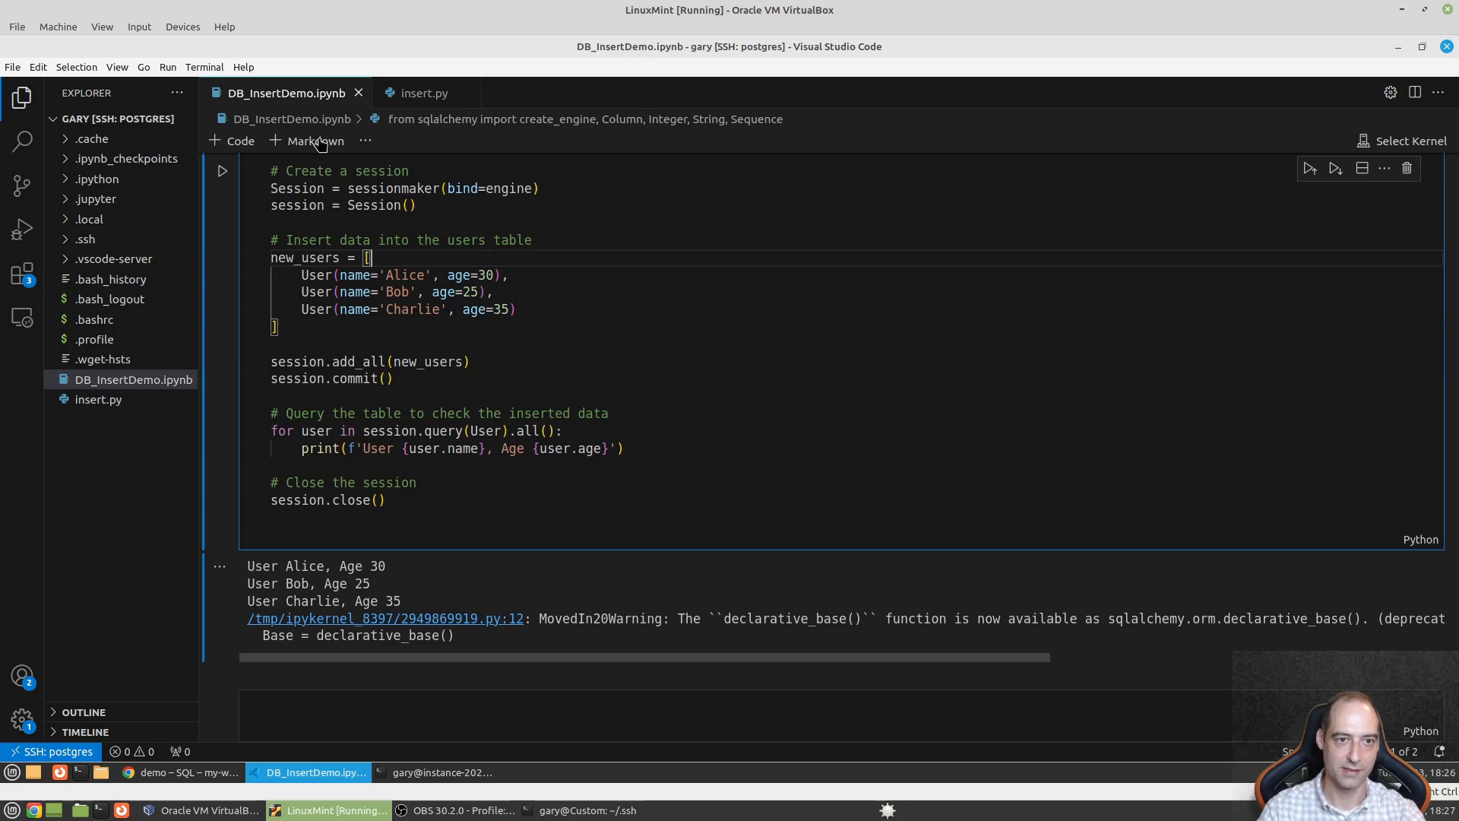
pyautogui.moveTo(424, 504); pyautogui.dragTo(332, 306)
pyautogui.scroll(2, 285, 228)
pyautogui.scroll(2, 425, 320)
pyautogui.click(284, 299)
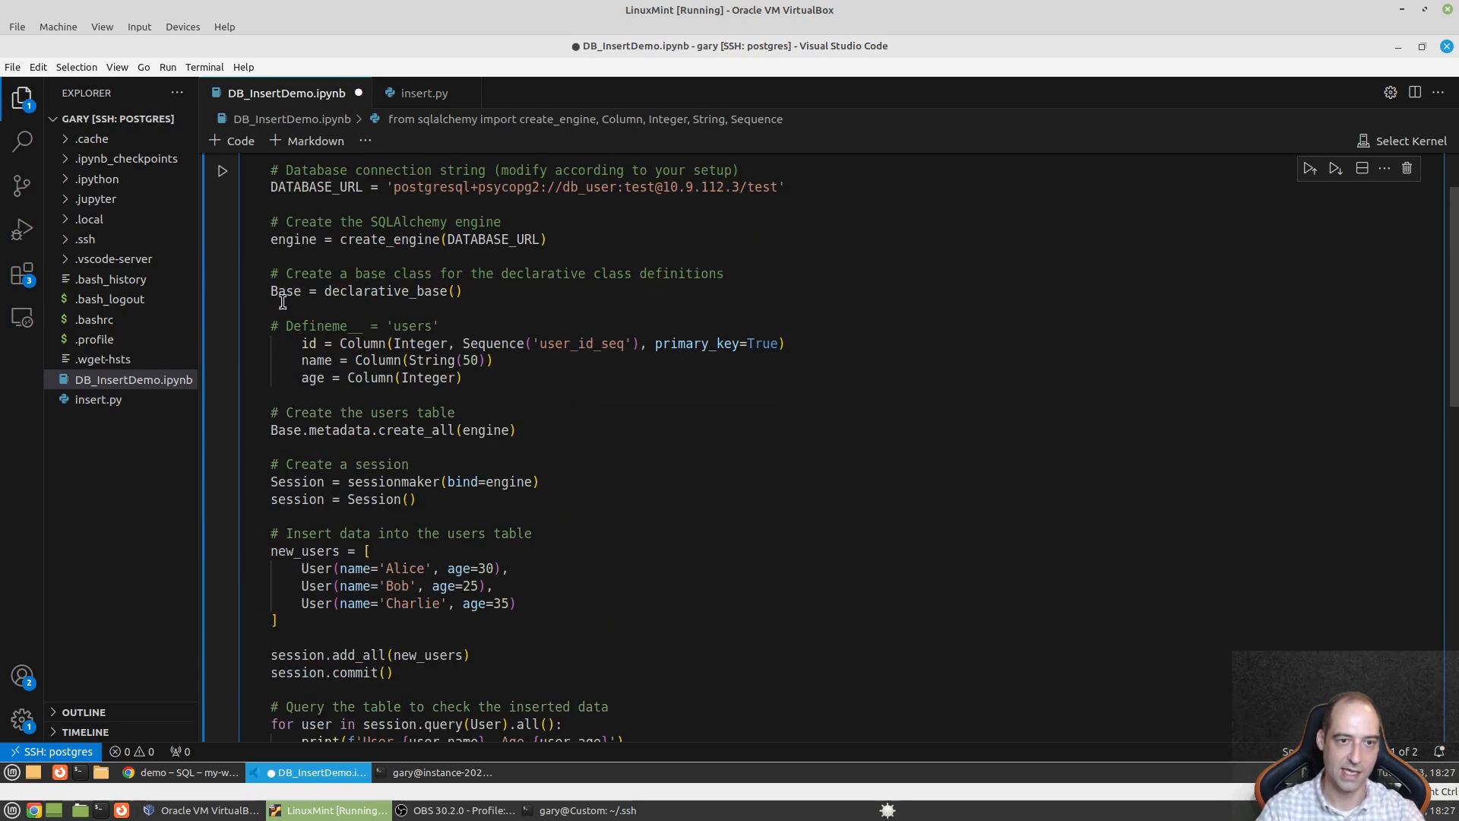
pyautogui.scroll(-4, 557, 519)
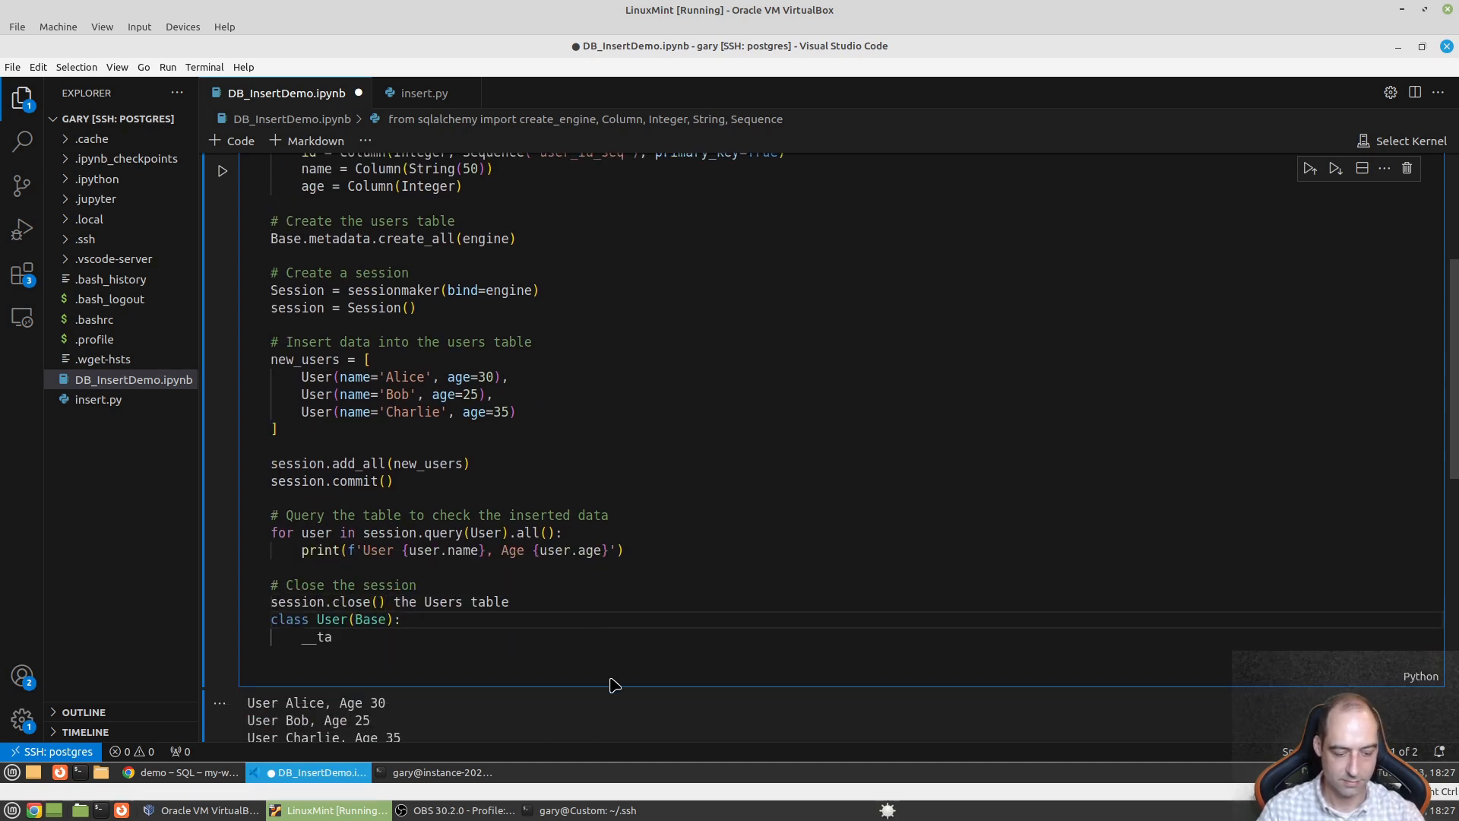
pyautogui.hotkey('ctrl', 'shift', 'Home')
pyautogui.hotkey('ctrl', 'z')
pyautogui.moveTo(523, 652); pyautogui.dragTo(238, 50)
pyautogui.hotkey('ctrl', 'c')
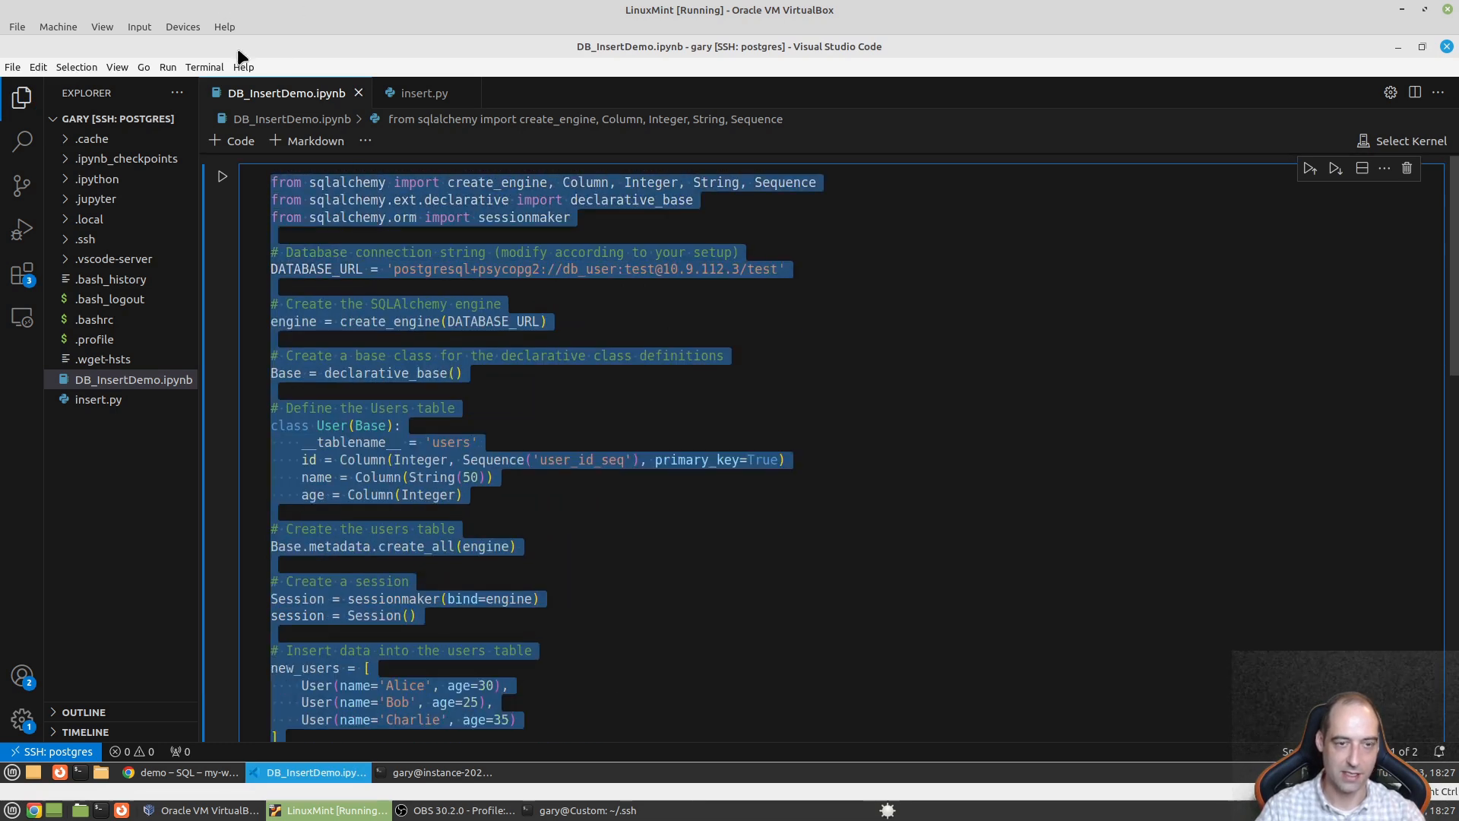
pyautogui.click(112, 402)
# - Paste the notebook code into insert.py and add a 'def insert_data()' line after the imports
pyautogui.click(669, 377)
pyautogui.hotkey('ctrl', 'v')
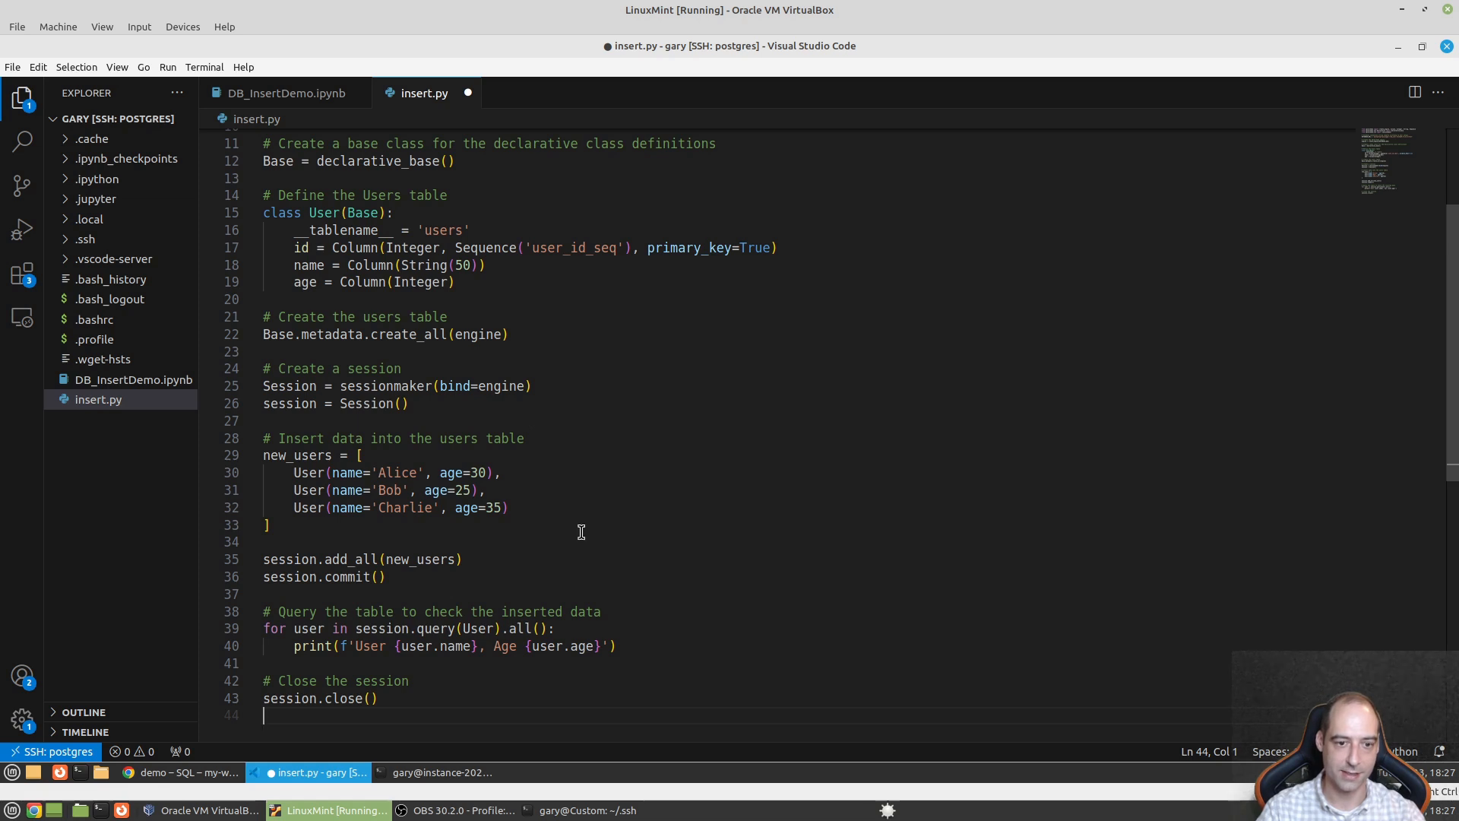
pyautogui.scroll(3, 581, 529)
pyautogui.click(338, 200)
pyautogui.click(369, 188)
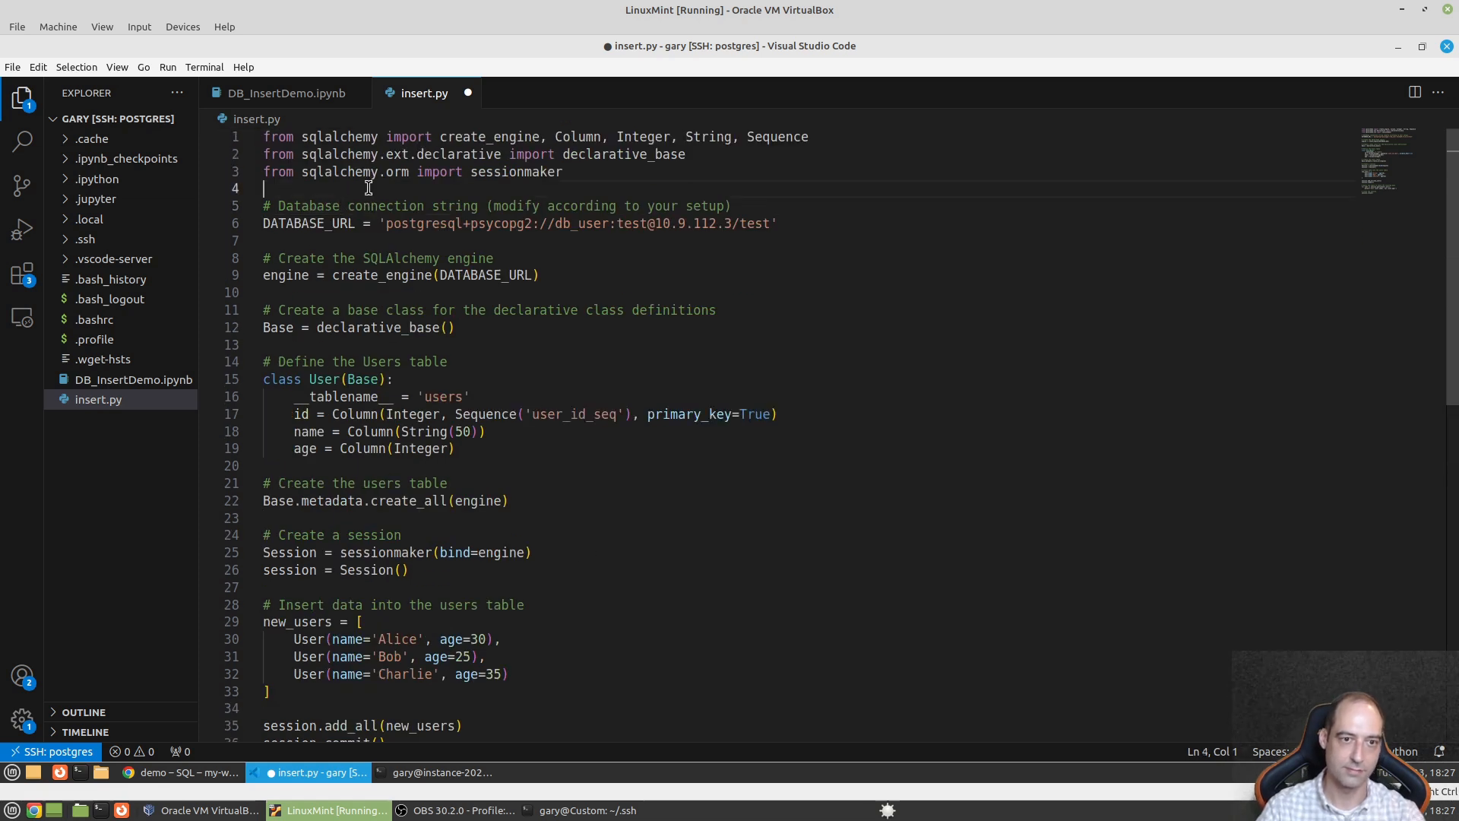
pyautogui.press('Return')
pyautogui.write('def ')
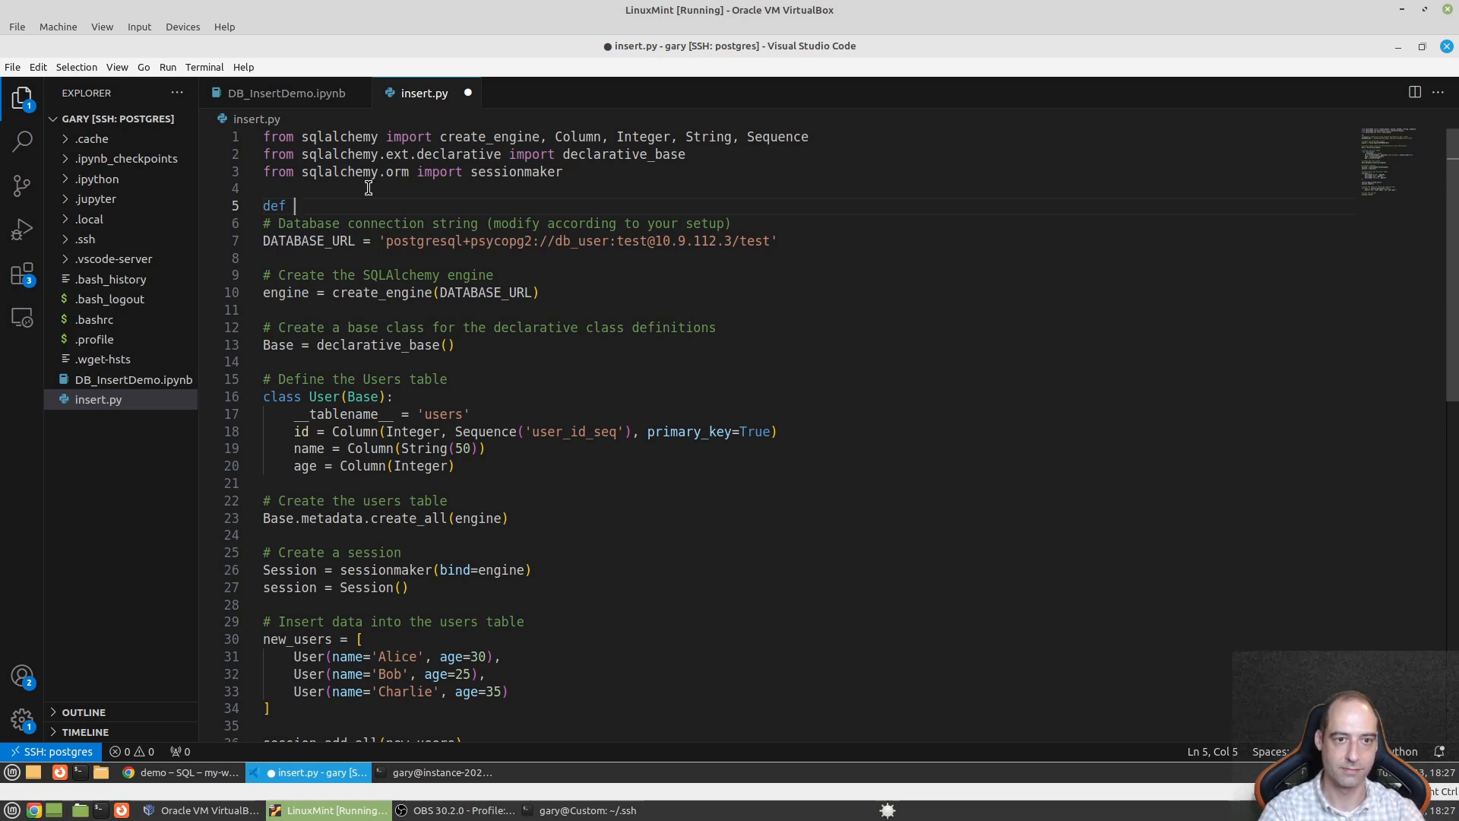
pyautogui.write('inse')
pyautogui.write('rt_data')
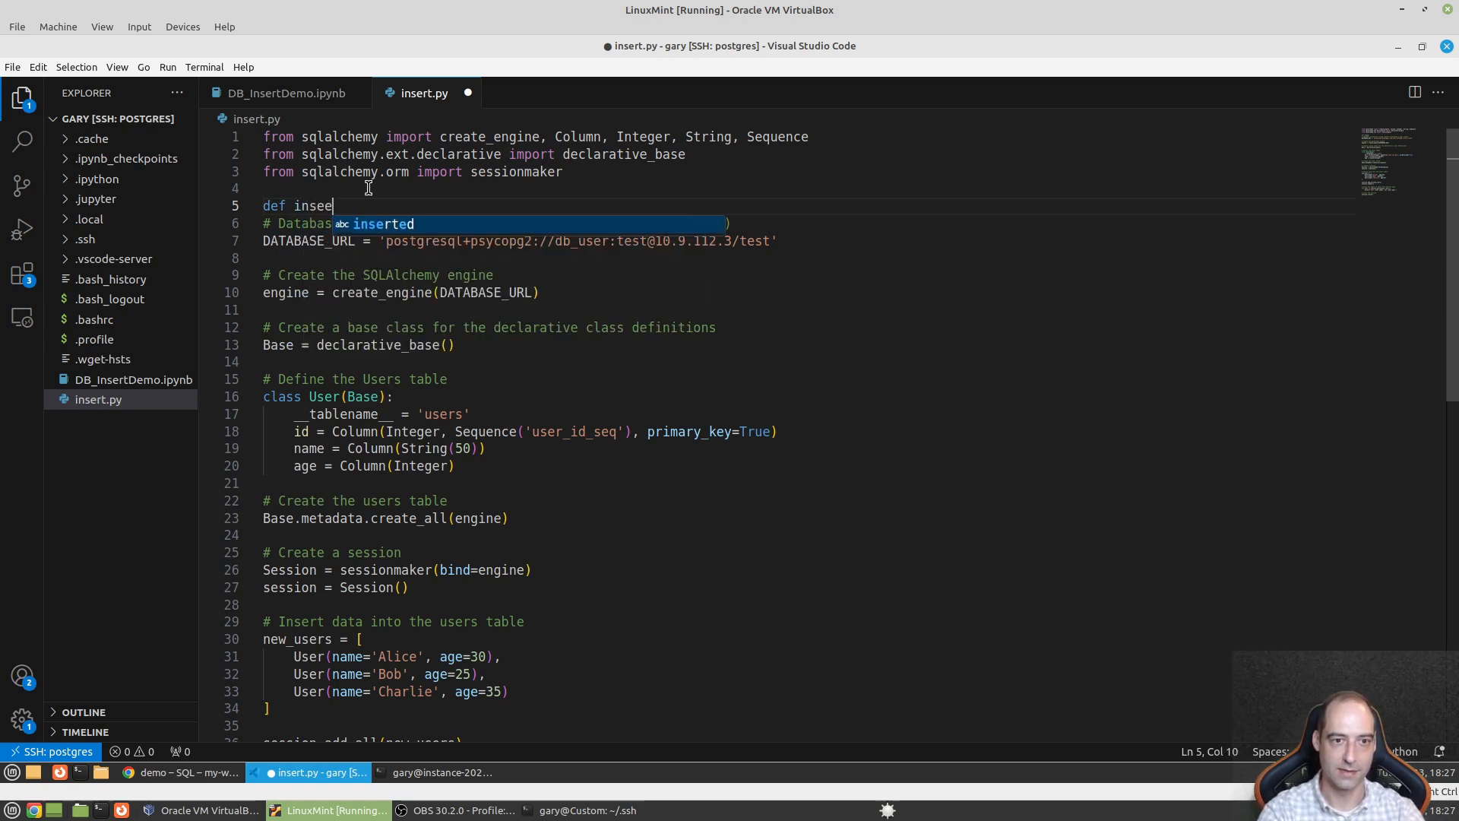
pyautogui.write('()')
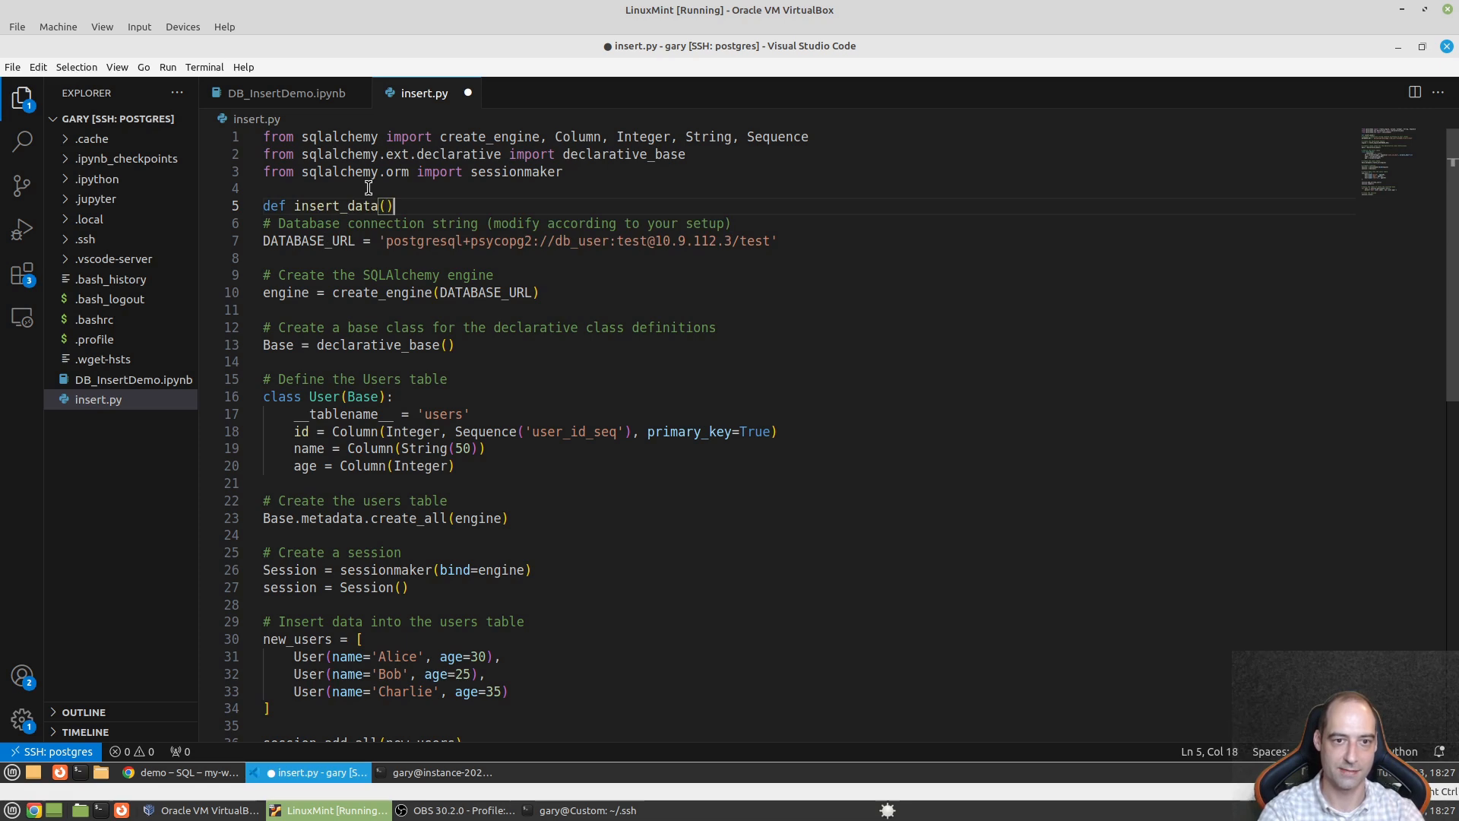
# - Indent all the code below the def line so it sits inside insert_data()
pyautogui.scroll(-5, 501, 447)
pyautogui.moveTo(456, 579); pyautogui.dragTo(532, 407)
pyautogui.moveTo(380, 615); pyautogui.dragTo(266, 174)
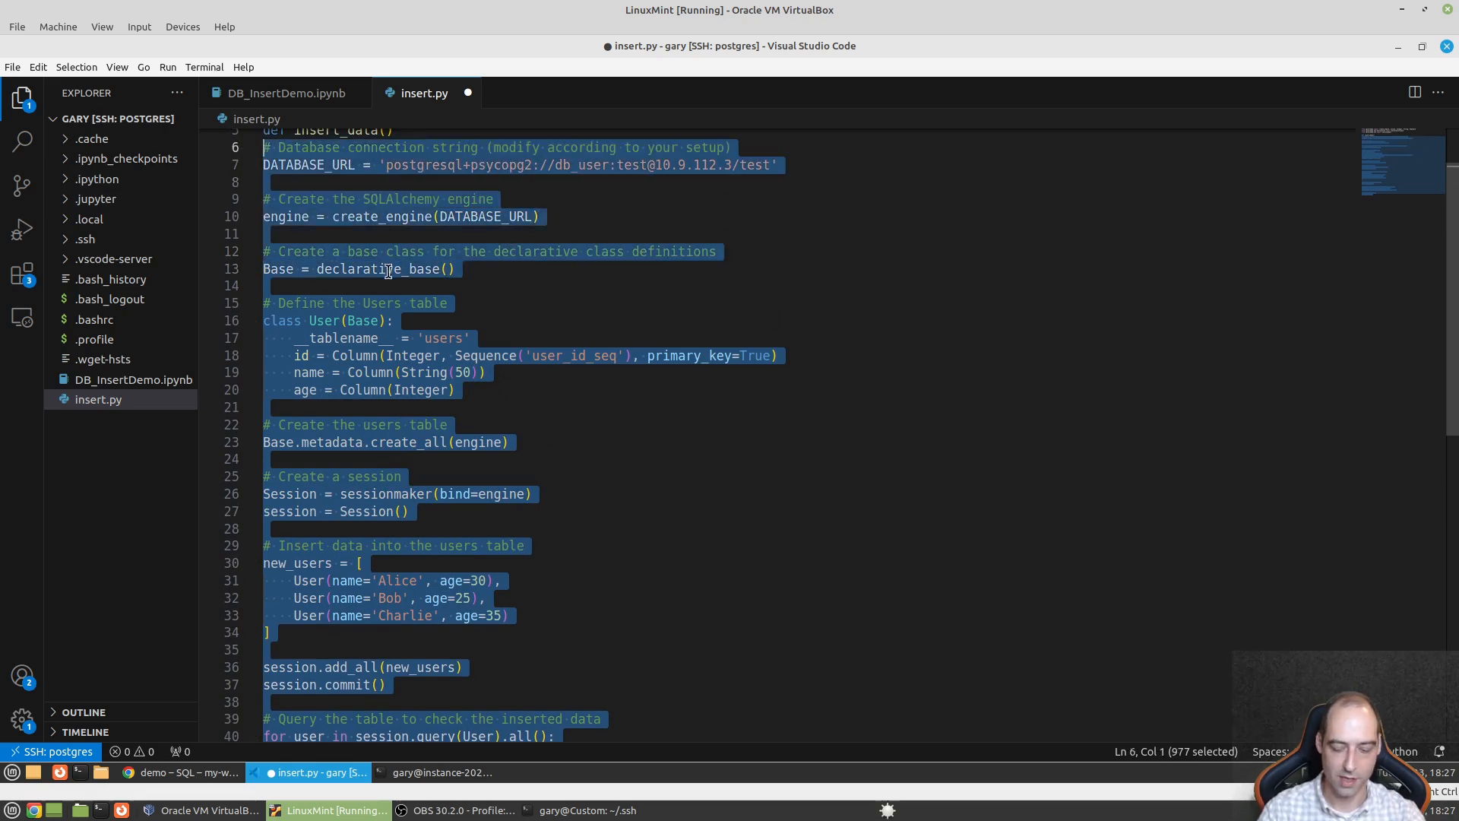
pyautogui.press('Tab')
pyautogui.scroll(2, 387, 271)
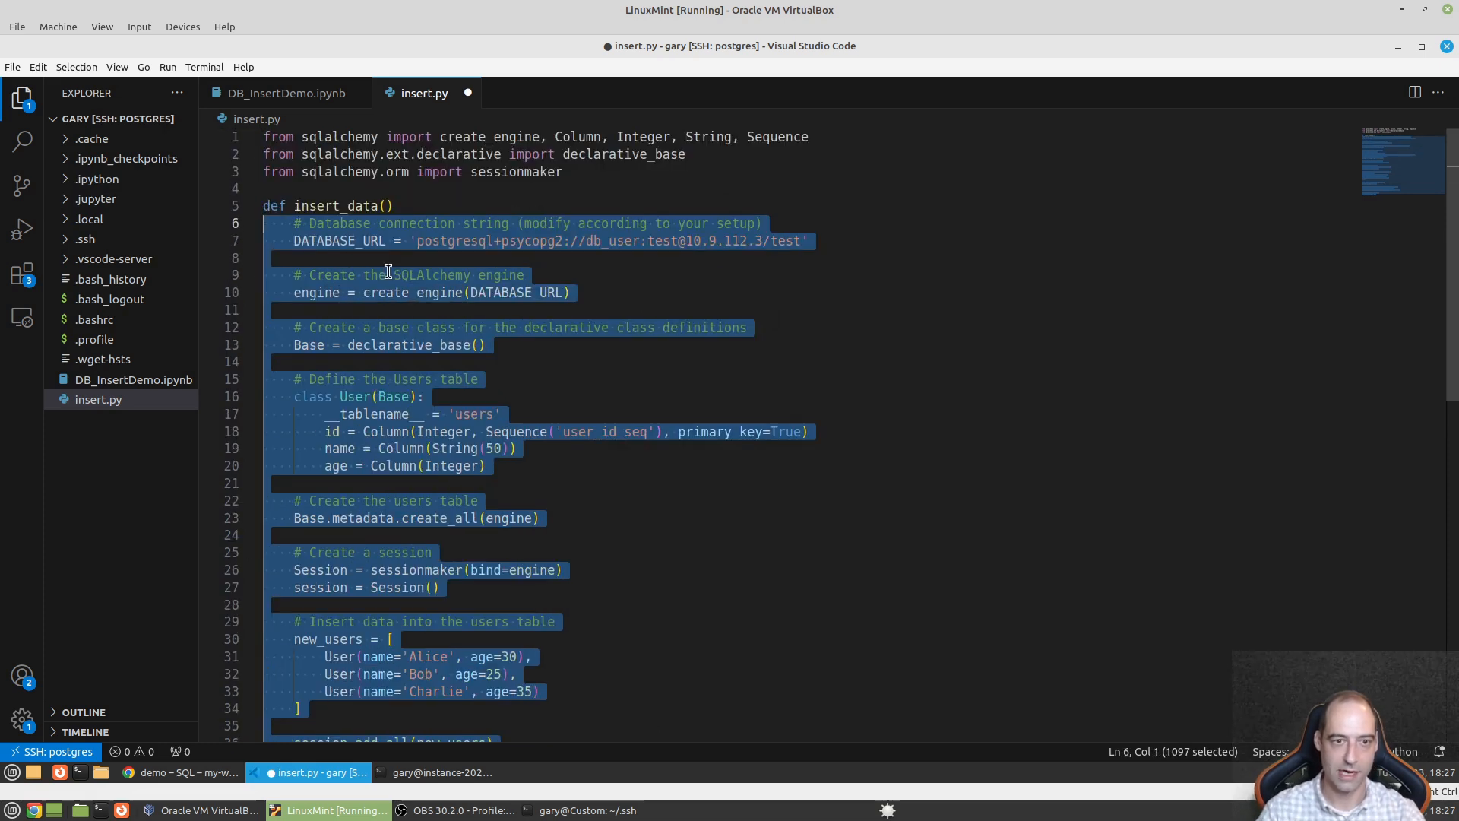
pyautogui.scroll(-7, 279, 435)
pyautogui.click(542, 581)
# - Add an if __name__ == "__main__": guard below session.close()
pyautogui.press('Return')
pyautogui.write('if ')
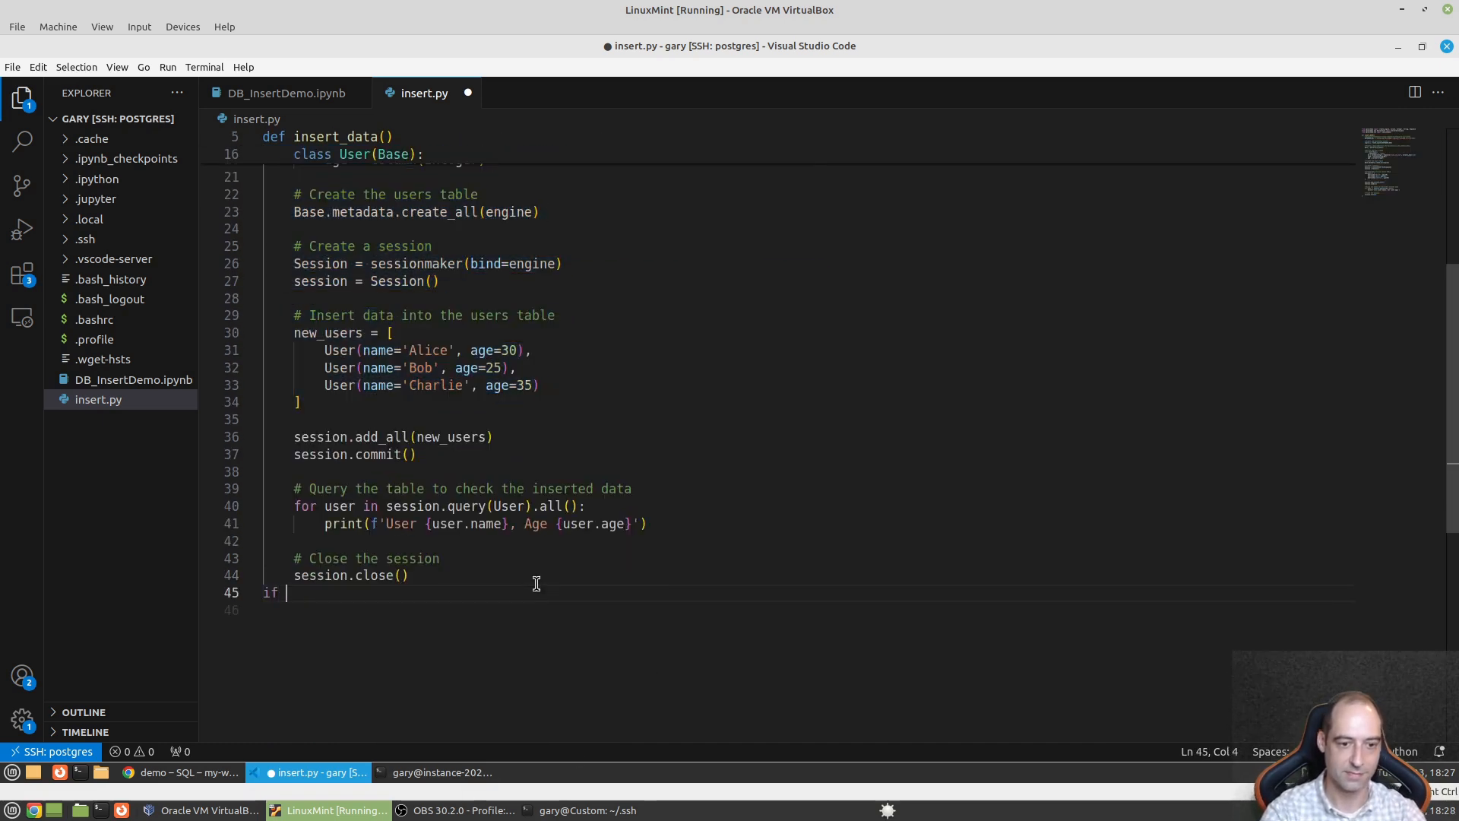
pyautogui.write('__name__ =')
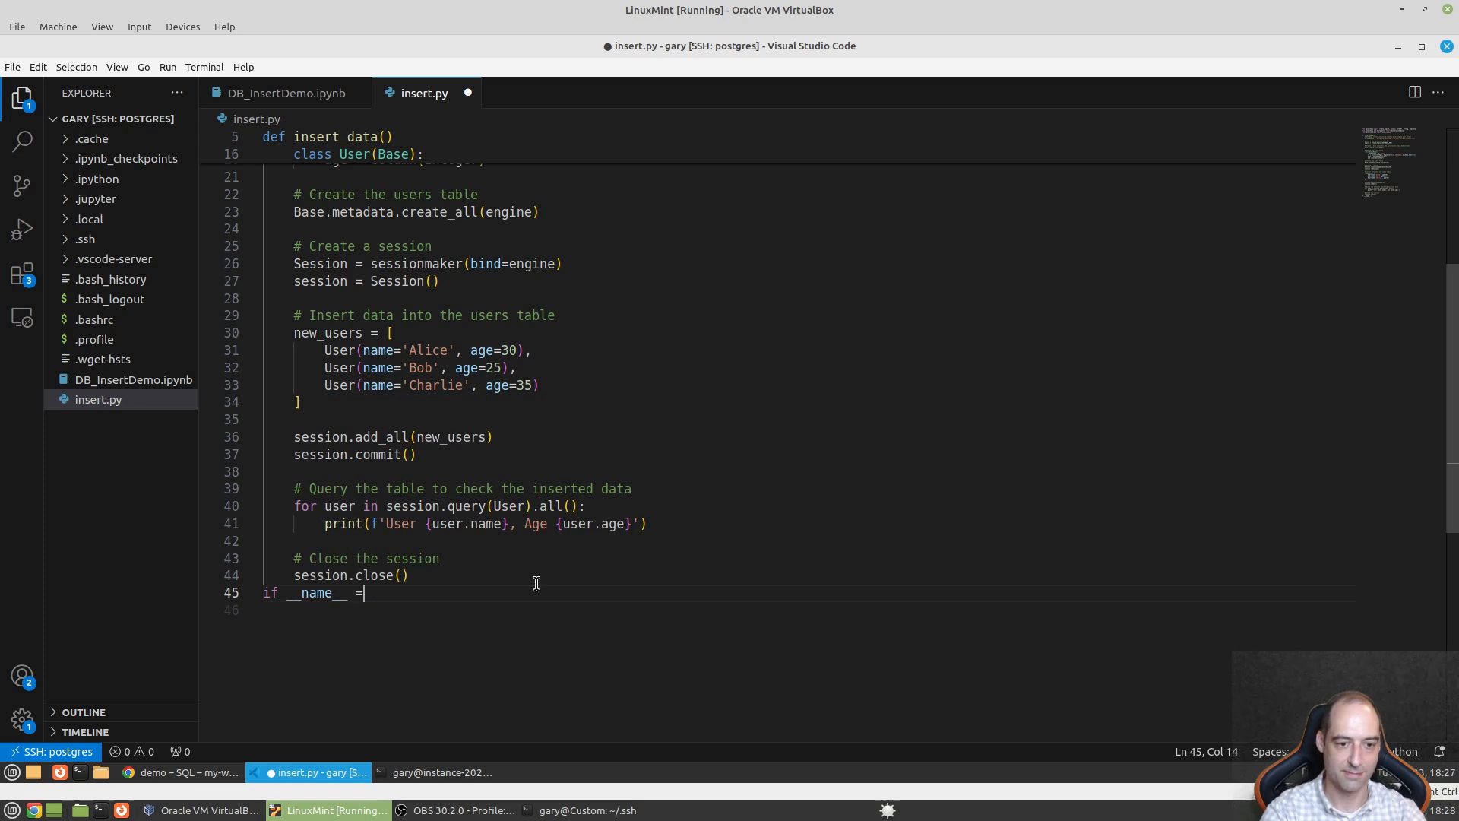
pyautogui.write('= "__main__')
pyautogui.write(':')
pyautogui.press('Return')
pyautogui.write('make')
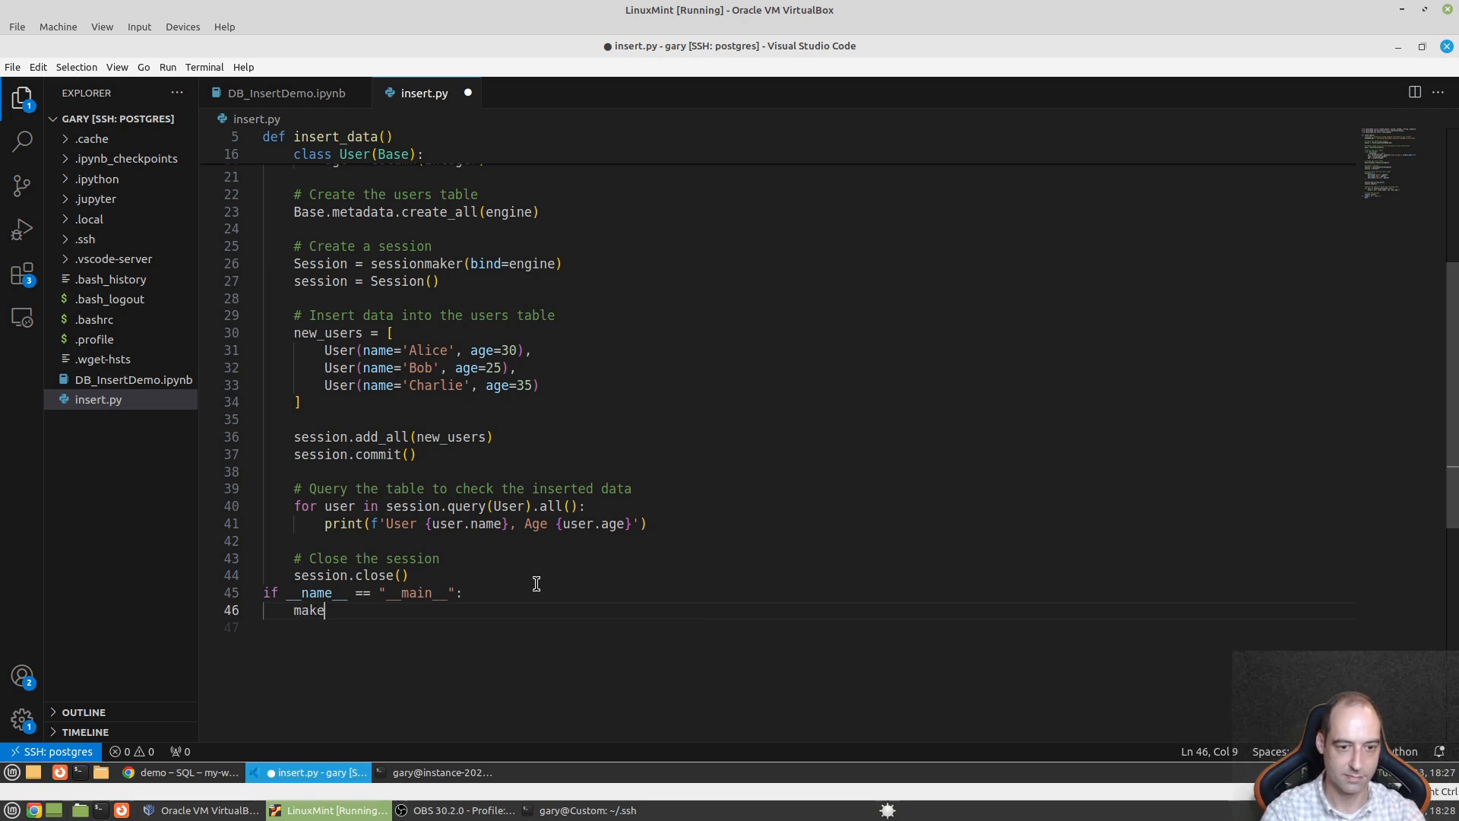
pyautogui.scroll(7, 577, 548)
pyautogui.click(587, 811)
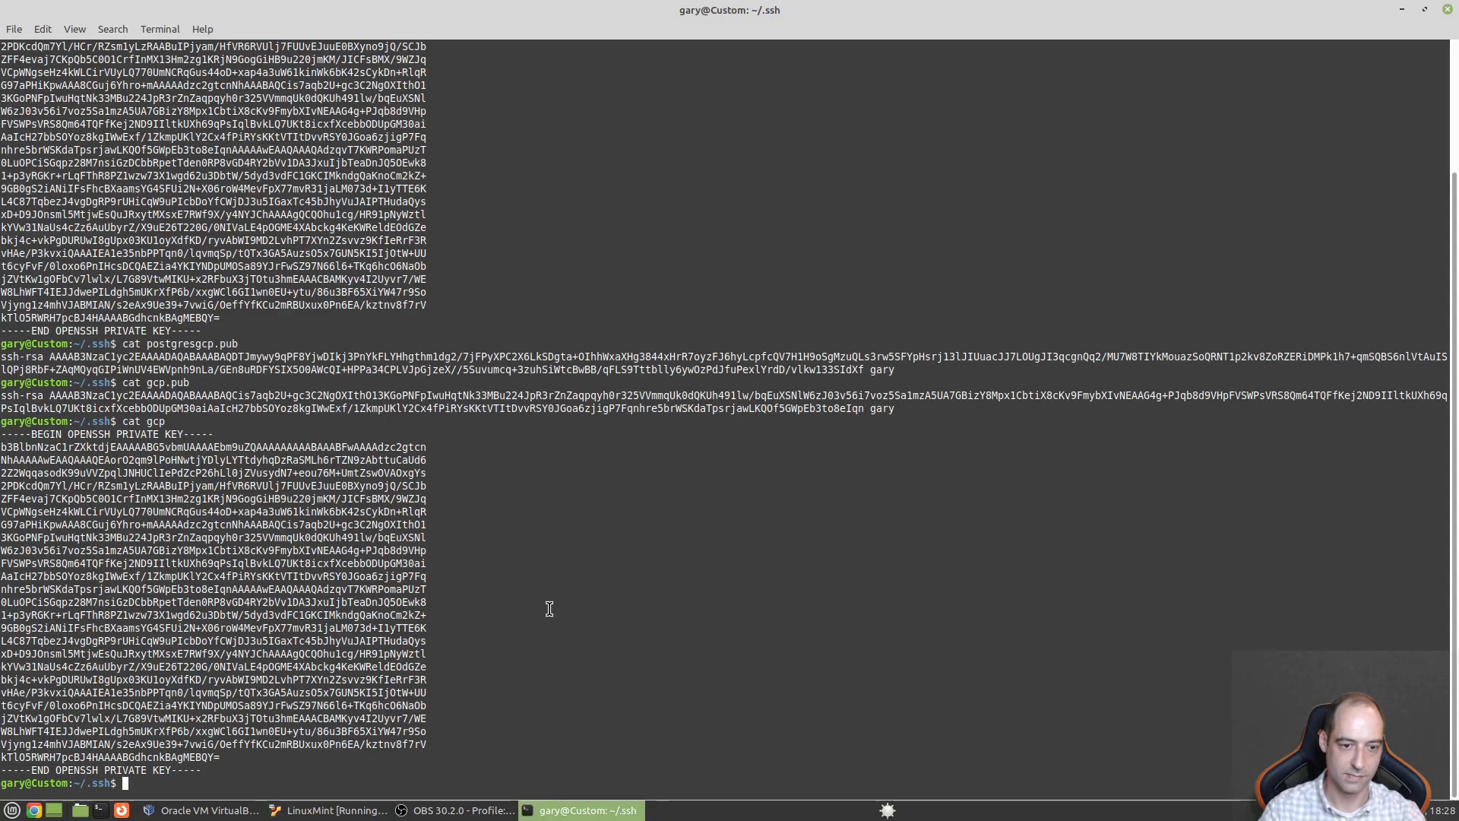
pyautogui.click(1402, 9)
pyautogui.scroll(-5, 525, 584)
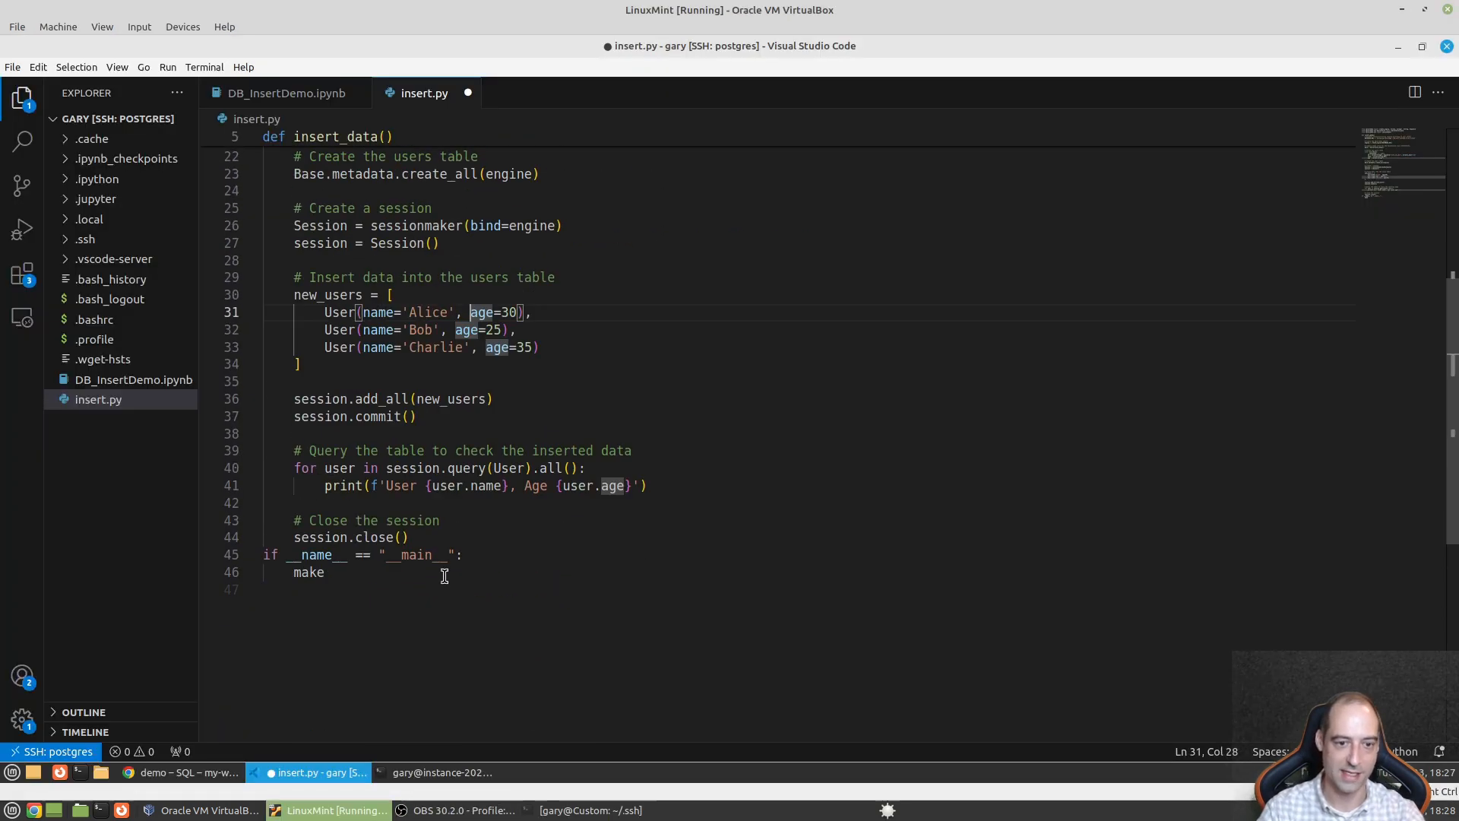
pyautogui.click(419, 577)
# - Replace the unfinished 'mak' in the guard body with an insert_data() call
pyautogui.doubleClick(318, 574)
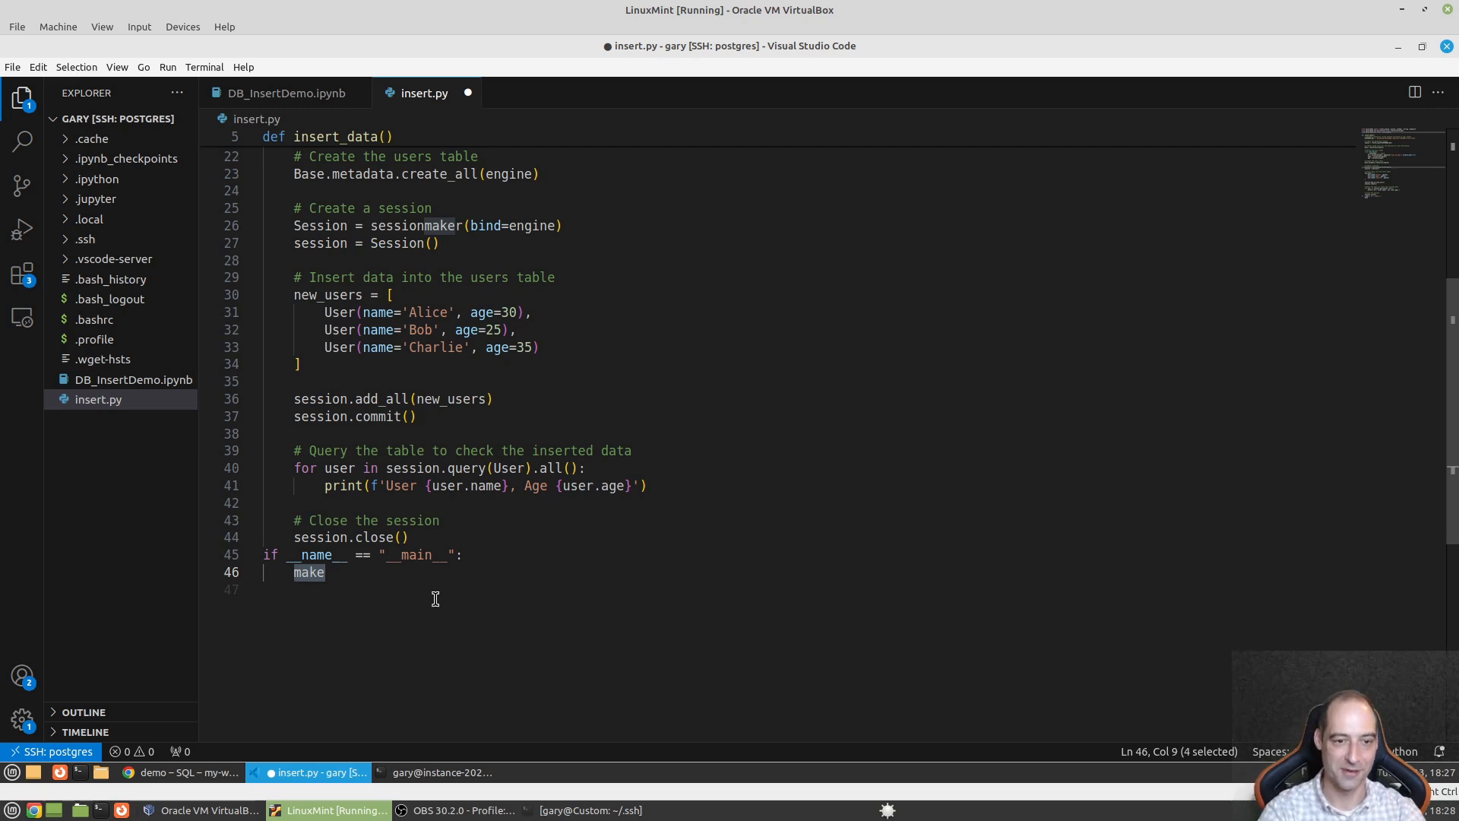
pyautogui.scroll(7, 435, 599)
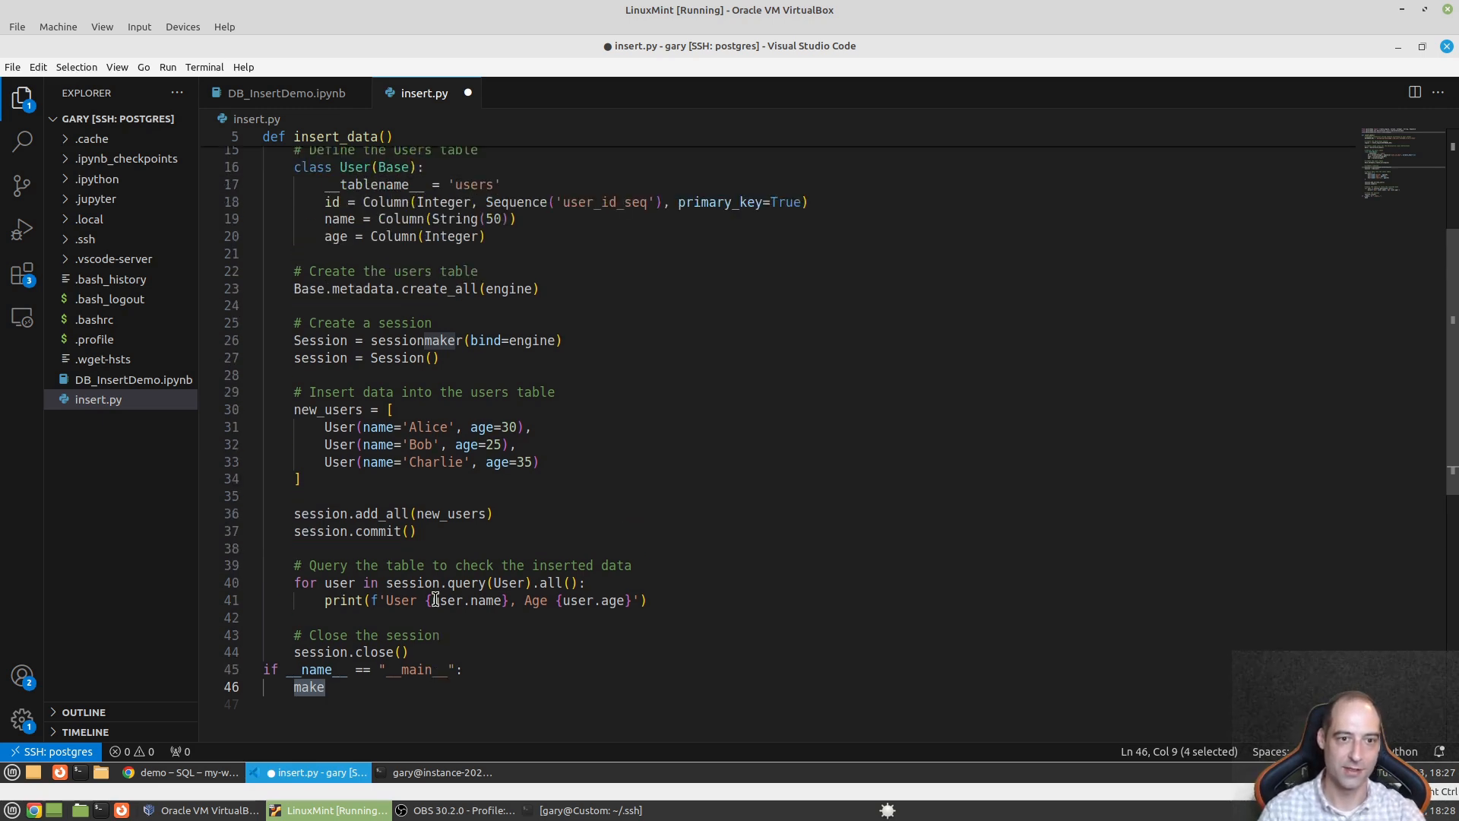
pyautogui.scroll(-5, 447, 599)
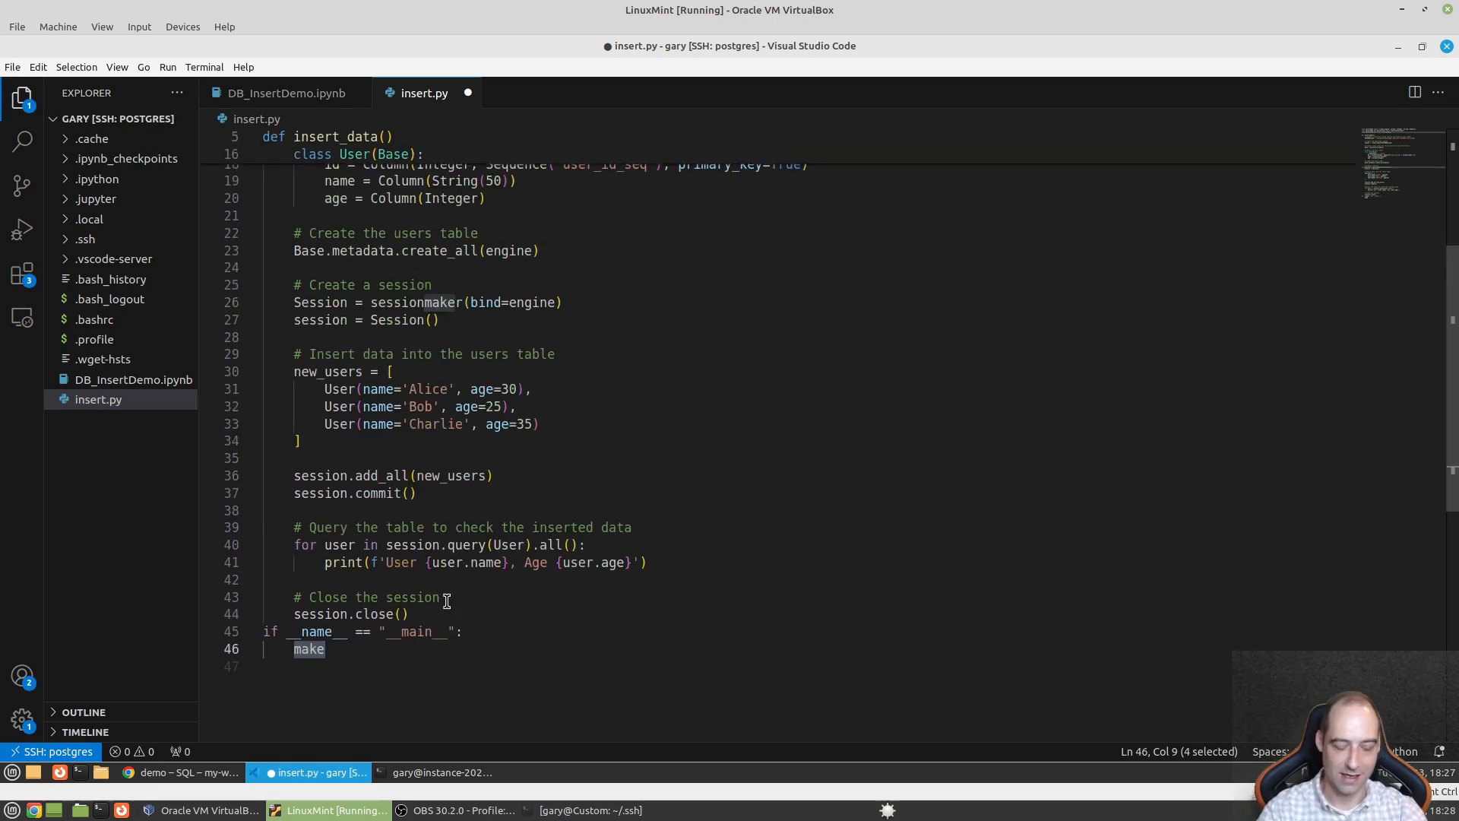
pyautogui.write('insert')
pyautogui.press('Tab')
pyautogui.write('()')
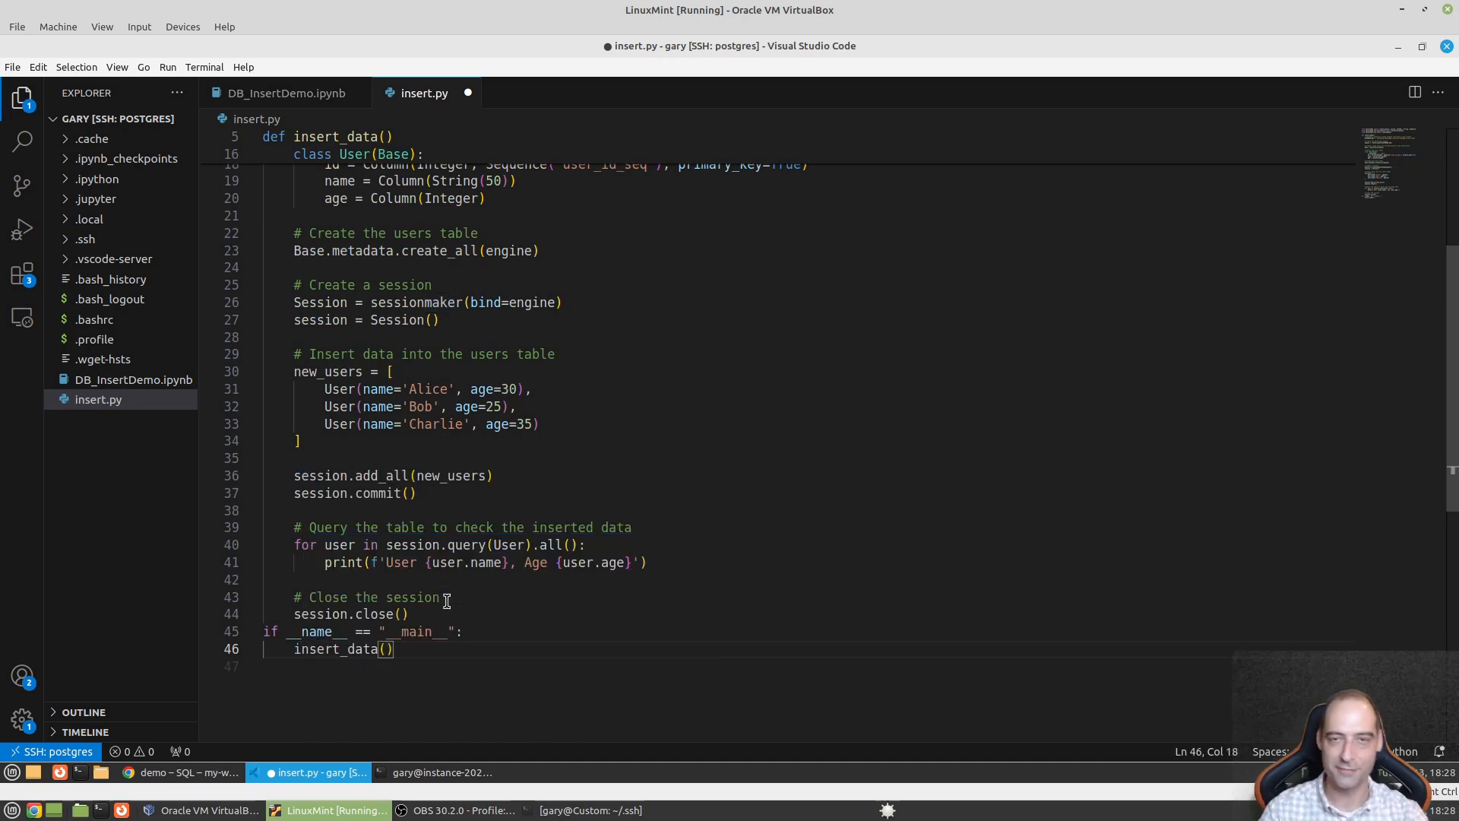
# - Enlarge the editor text and save insert.py
pyautogui.hotkey('ctrl', '+')
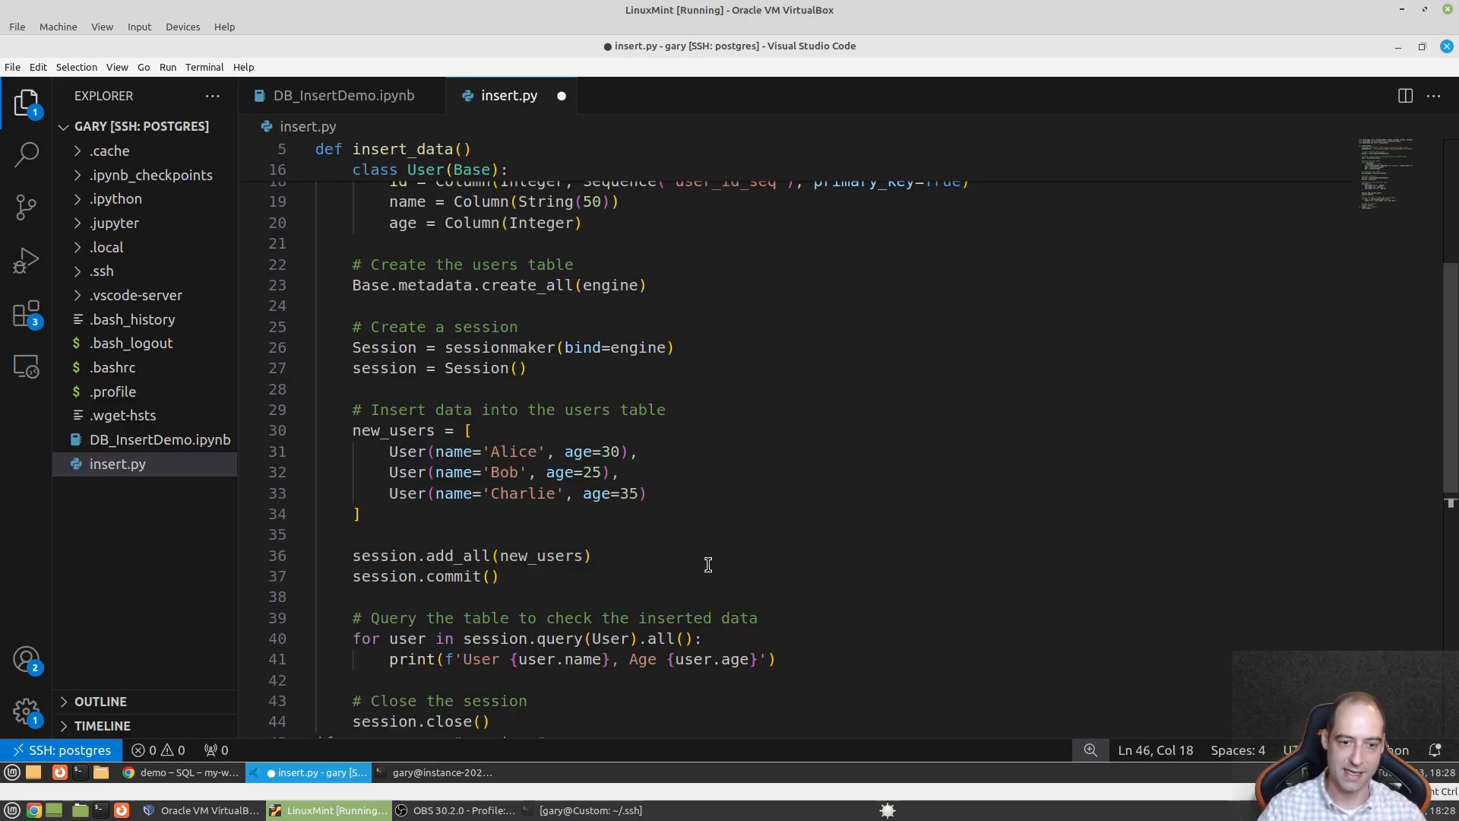
pyautogui.scroll(-2, 708, 565)
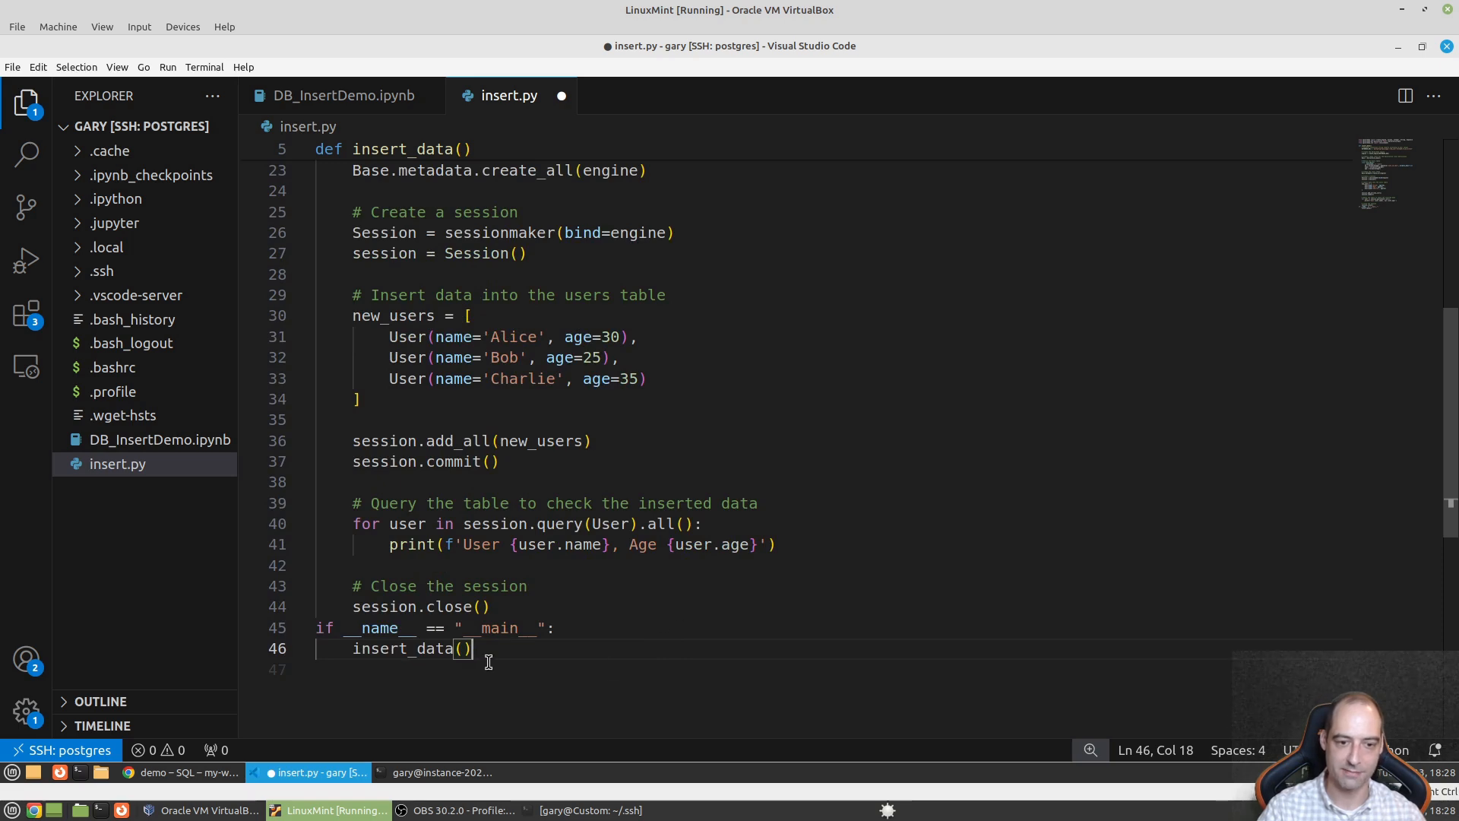
pyautogui.scroll(4, 471, 658)
pyautogui.scroll(1, 502, 527)
pyautogui.click(948, 386)
pyautogui.scroll(-4, 950, 387)
pyautogui.click(894, 459)
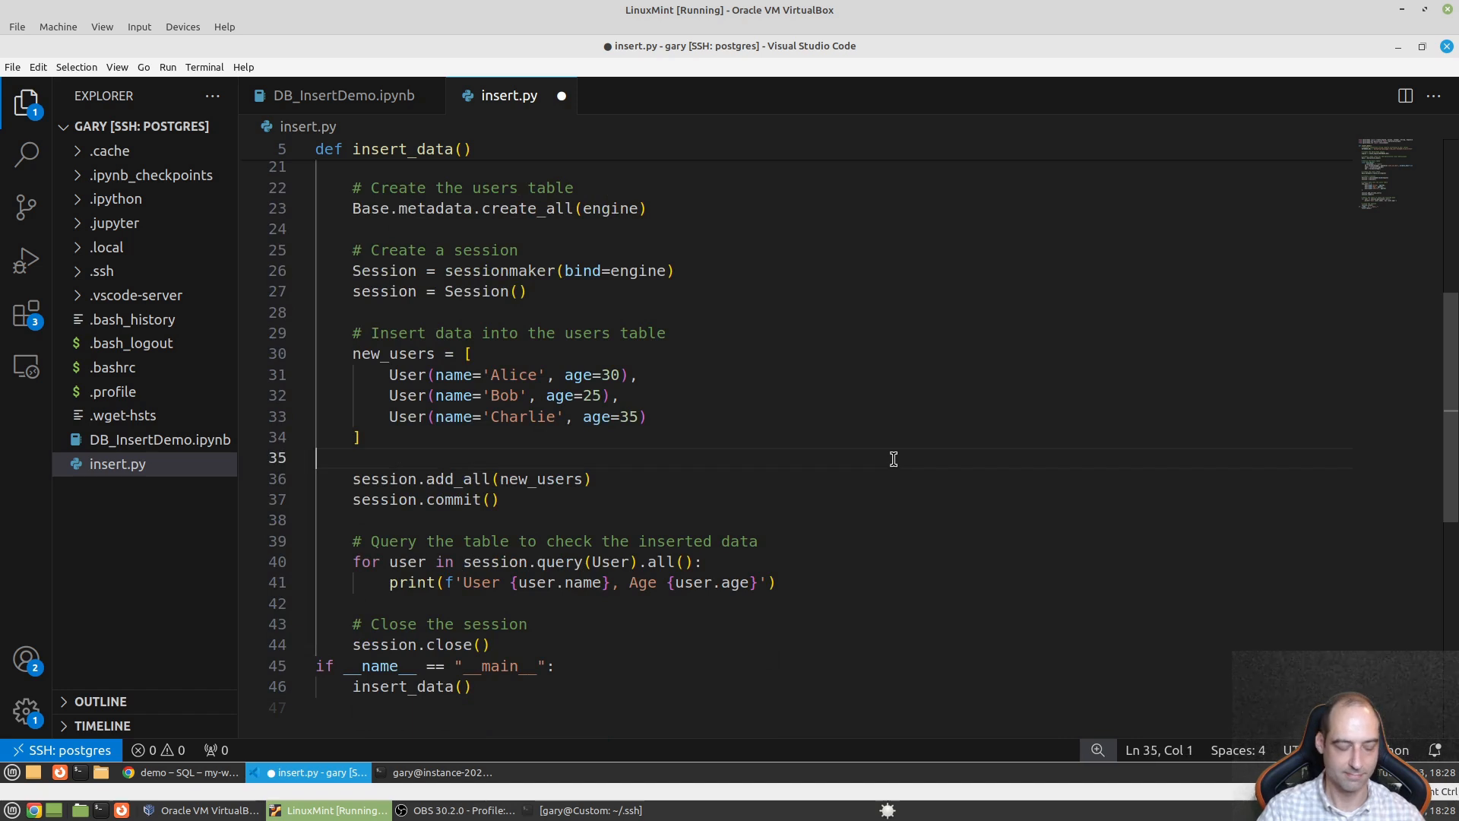
pyautogui.hotkey('ctrl', 's')
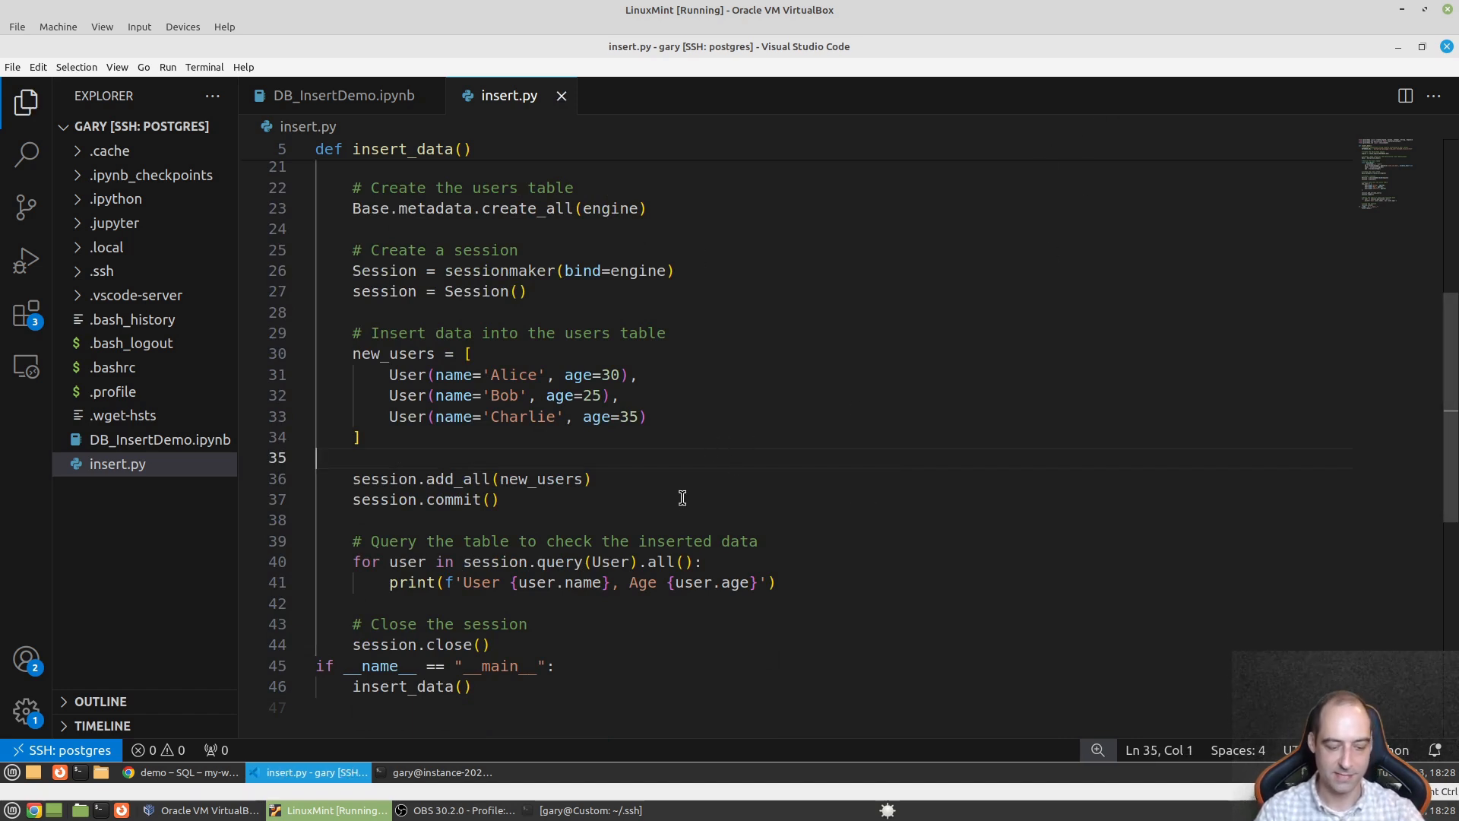
# - Enter python3 insert.py at the bash prompt of a new integrated terminal, without running it
pyautogui.hotkey('ctrl', '`')
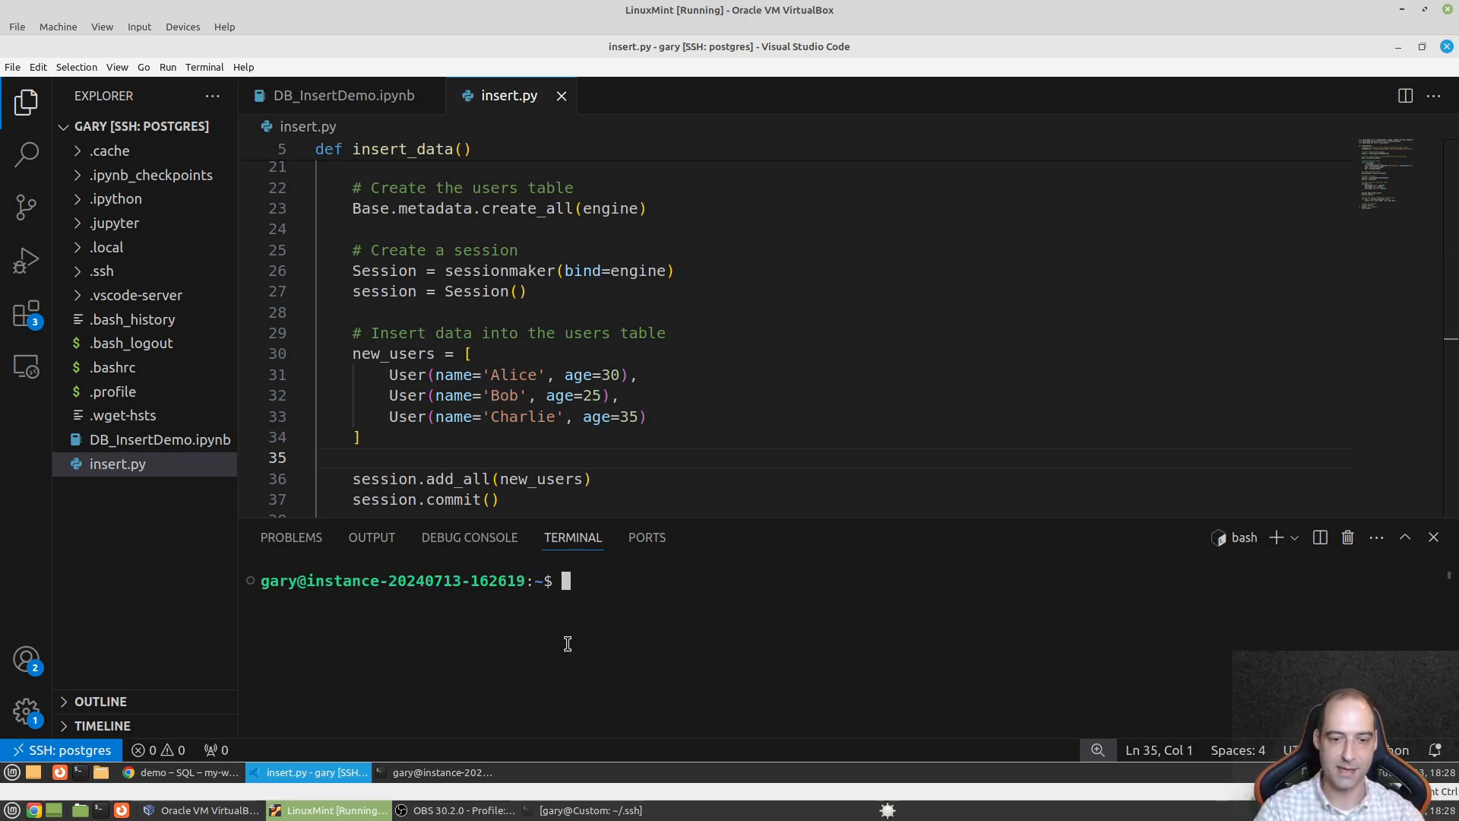
pyautogui.write('pytho')
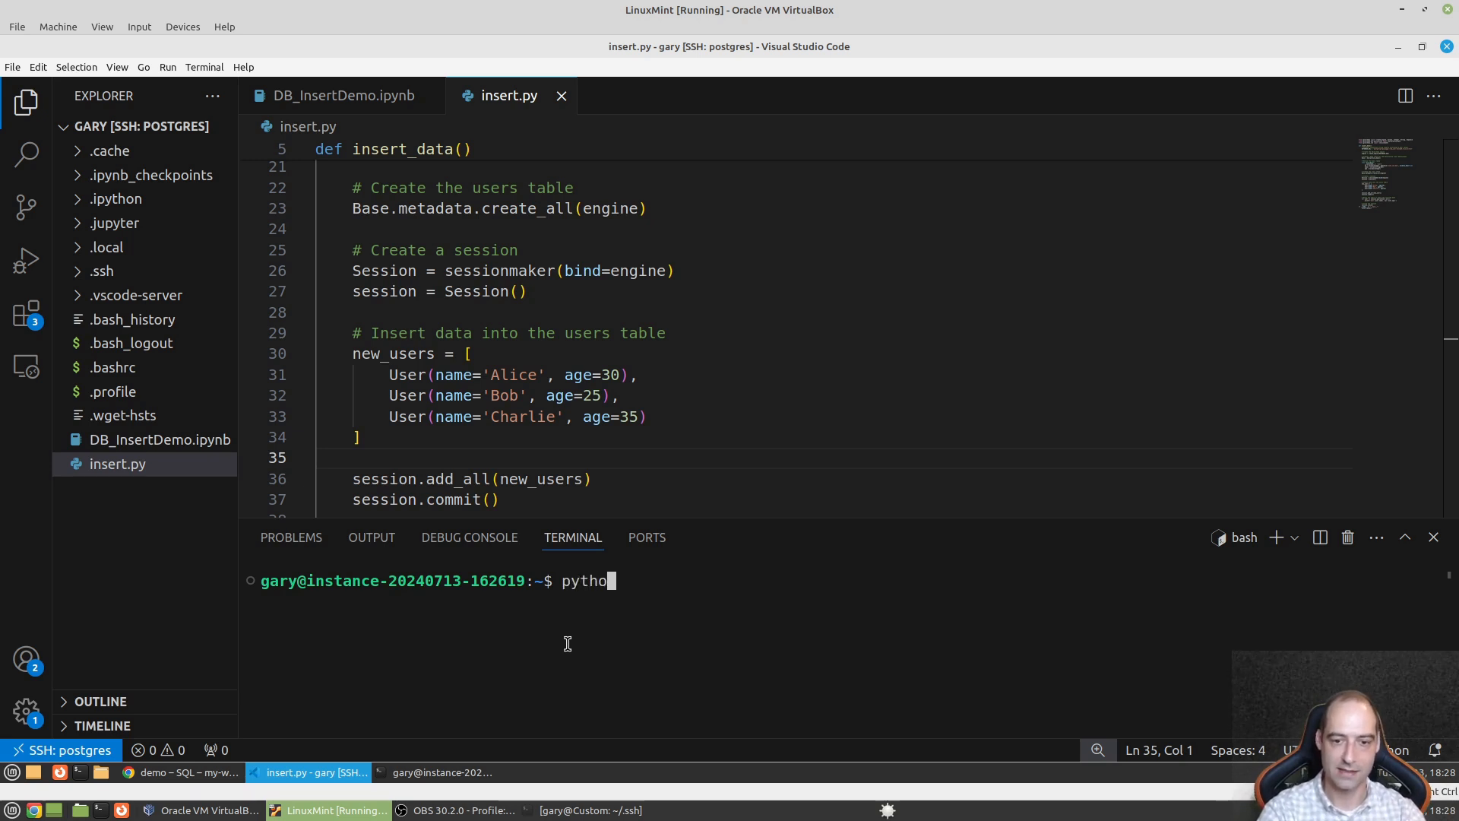
pyautogui.write('n3 ')
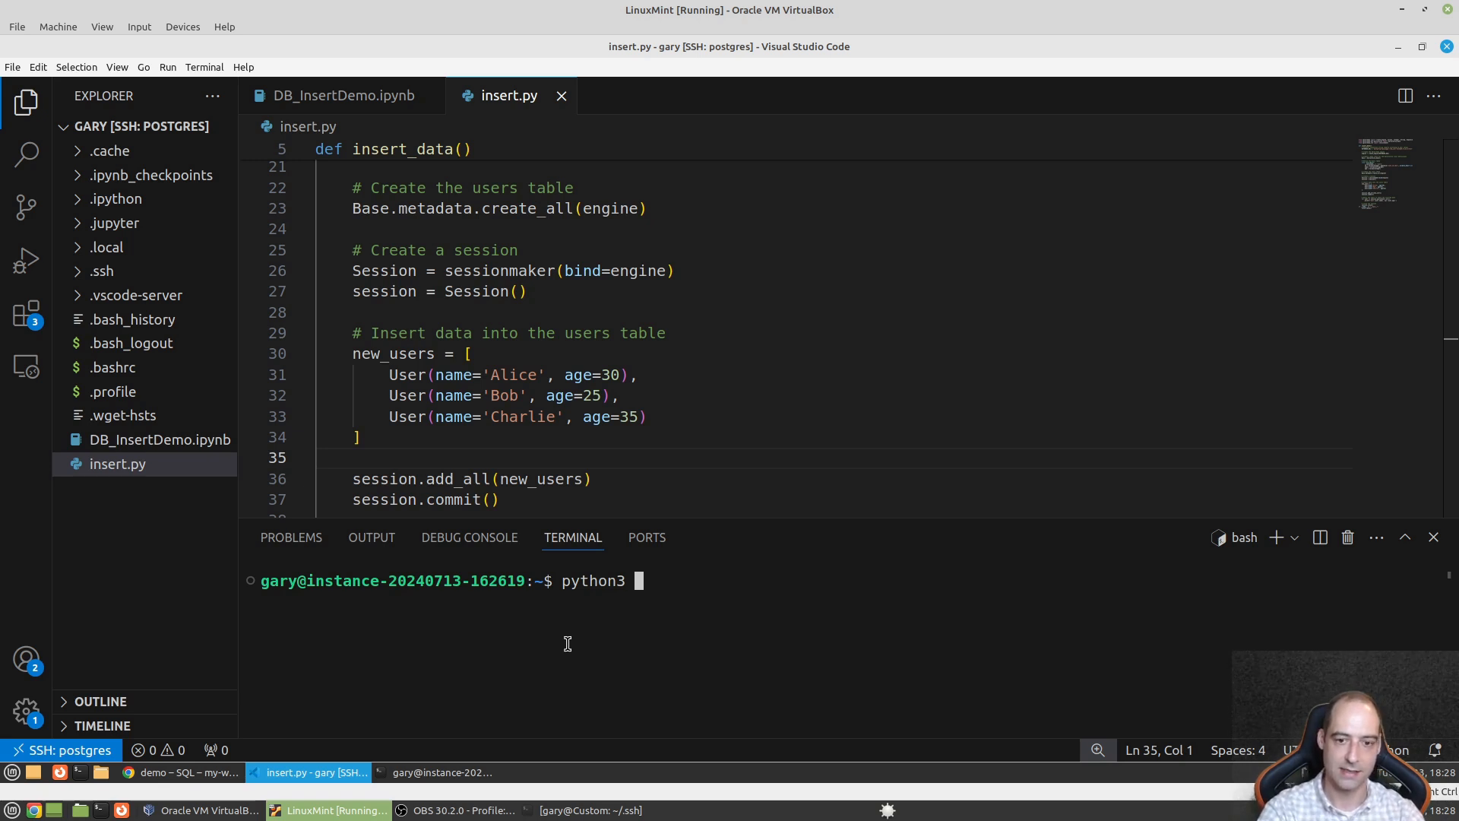
pyautogui.write('ins')
pyautogui.press('Tab')
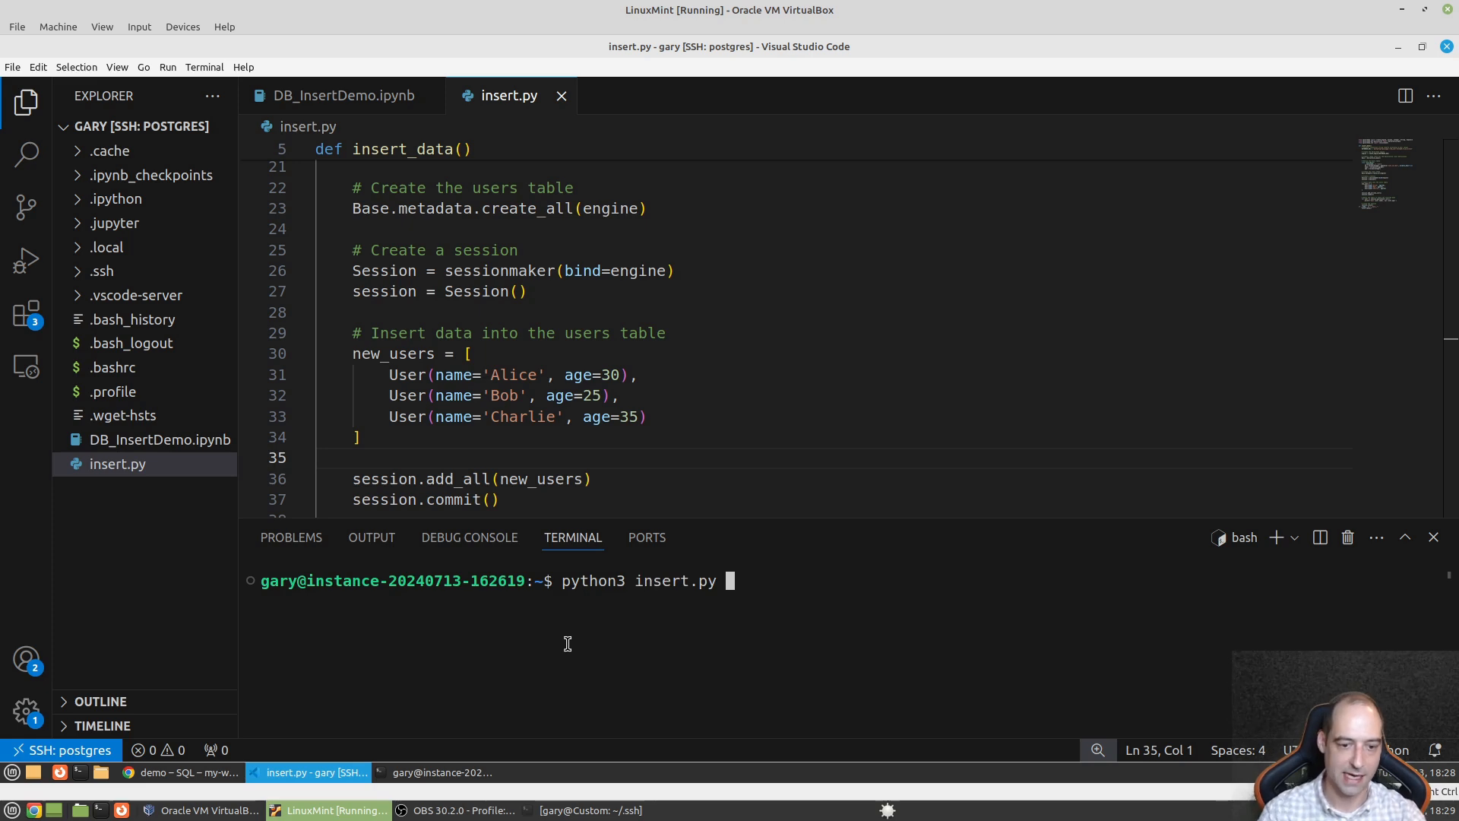
# - Check that the test database still shows 0 tables, then run python3 insert.py on the VM
pyautogui.click(187, 773)
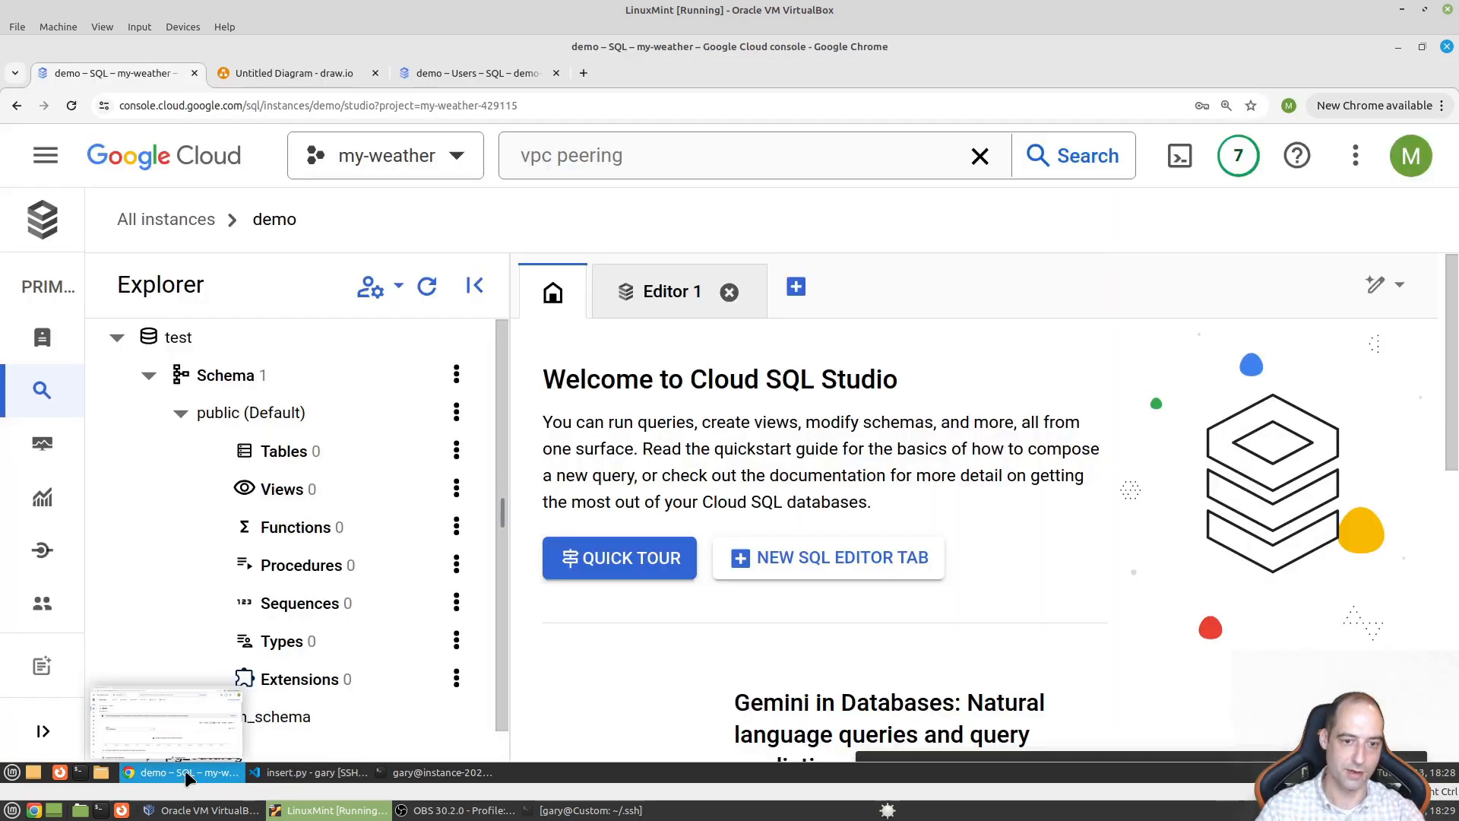
pyautogui.scroll(-1, 300, 382)
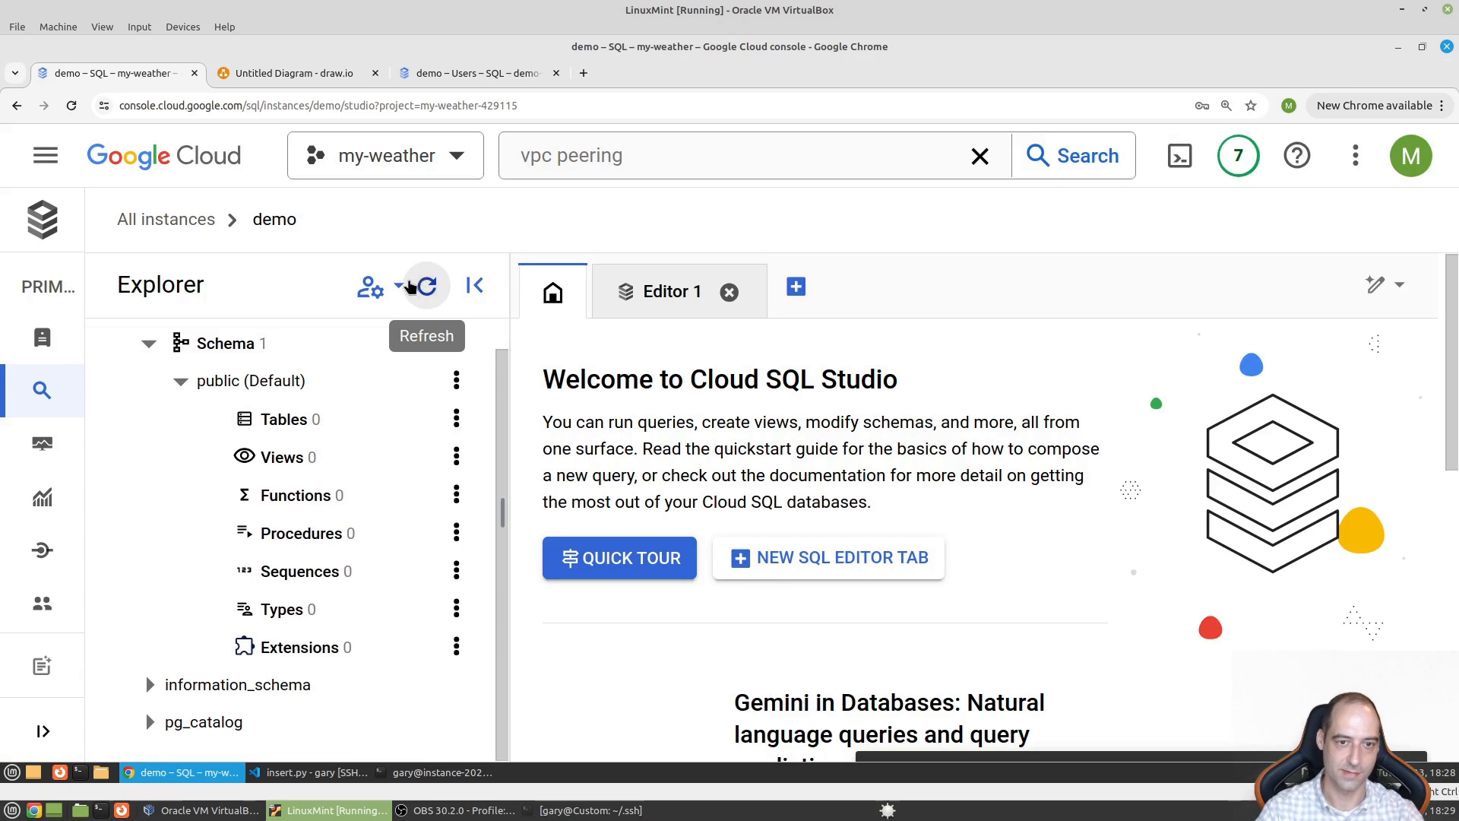
pyautogui.scroll(1, 244, 456)
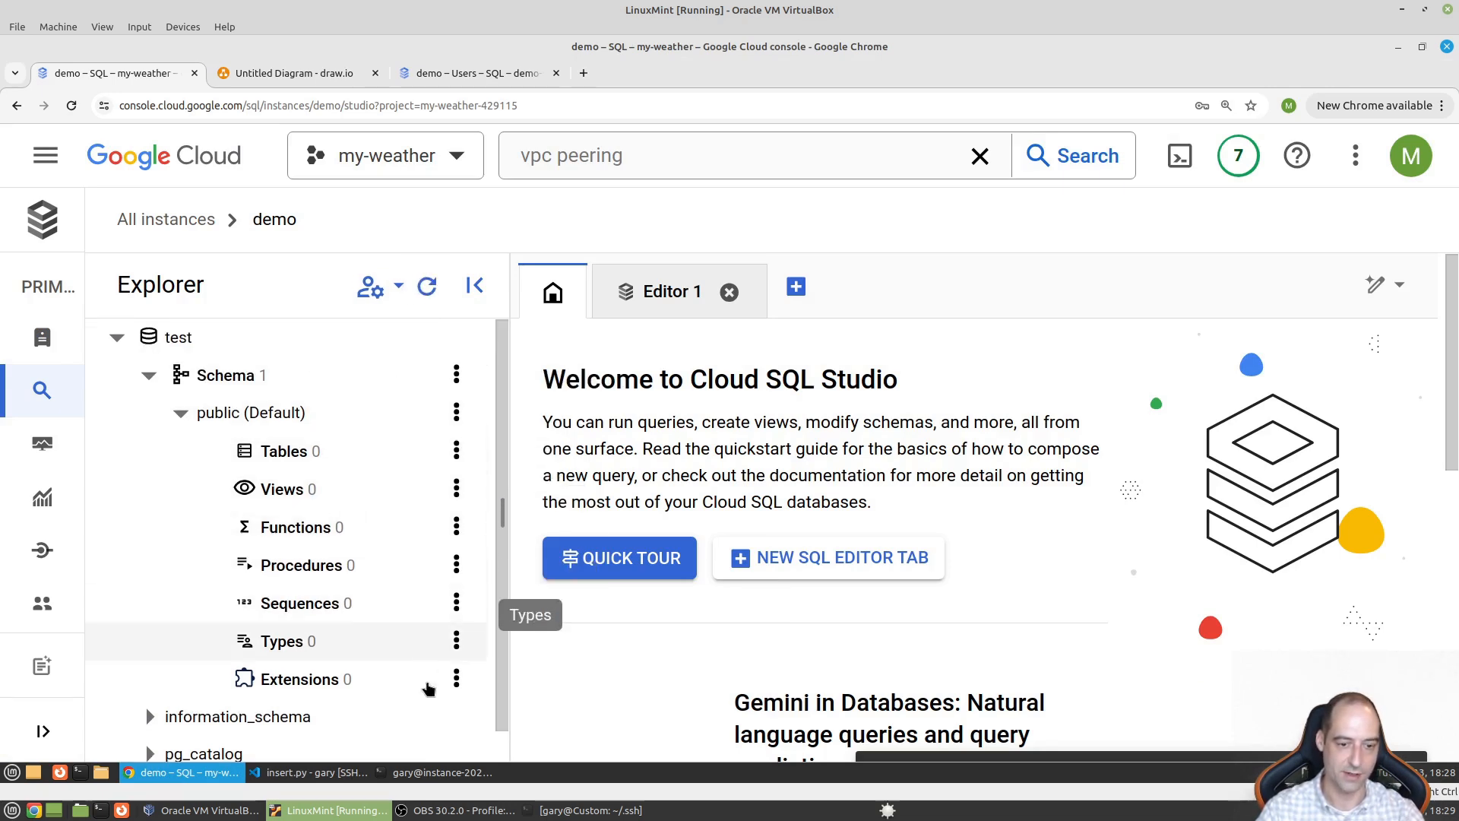
pyautogui.click(310, 773)
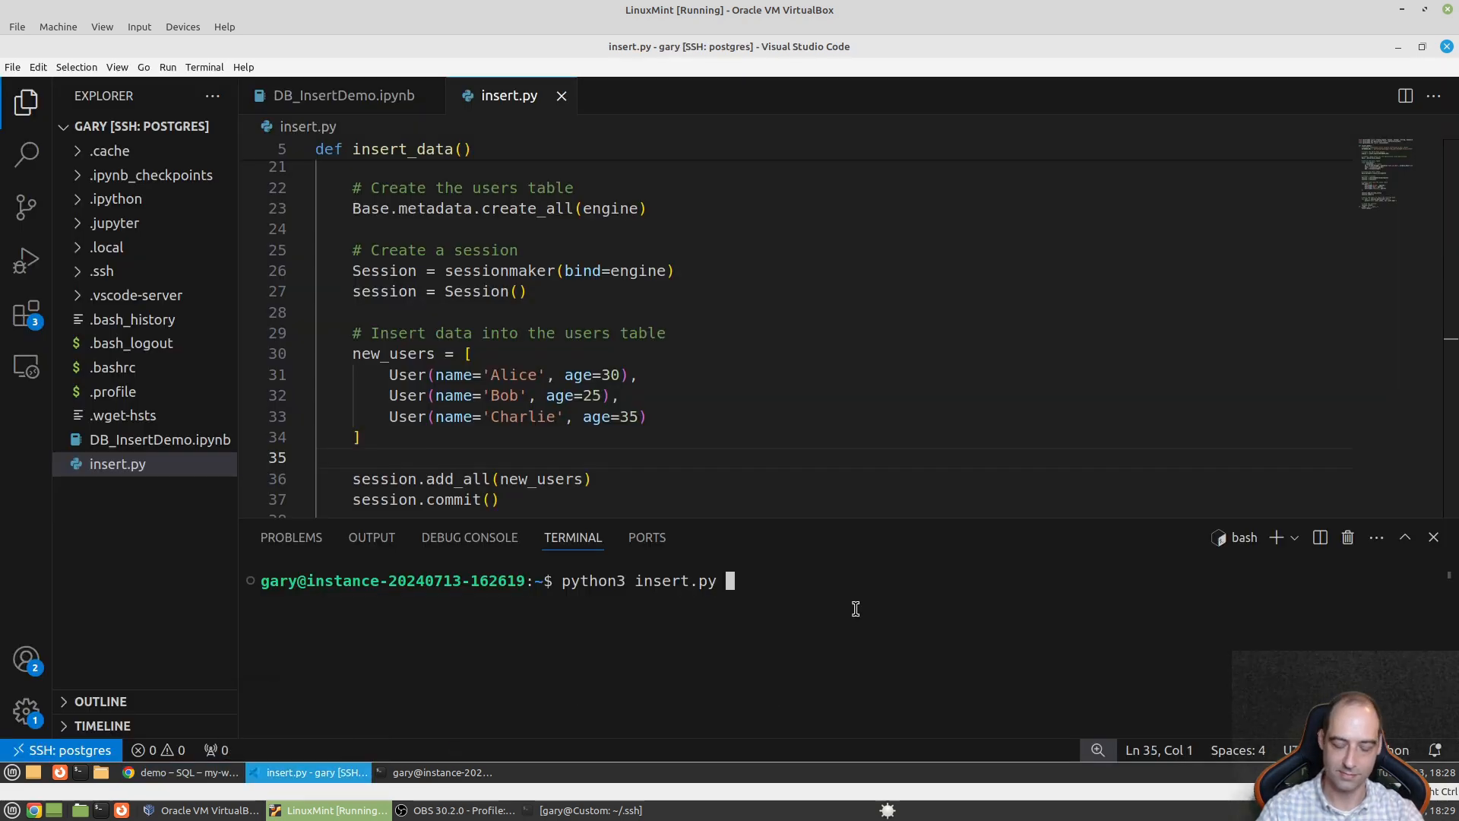
pyautogui.press('Return')
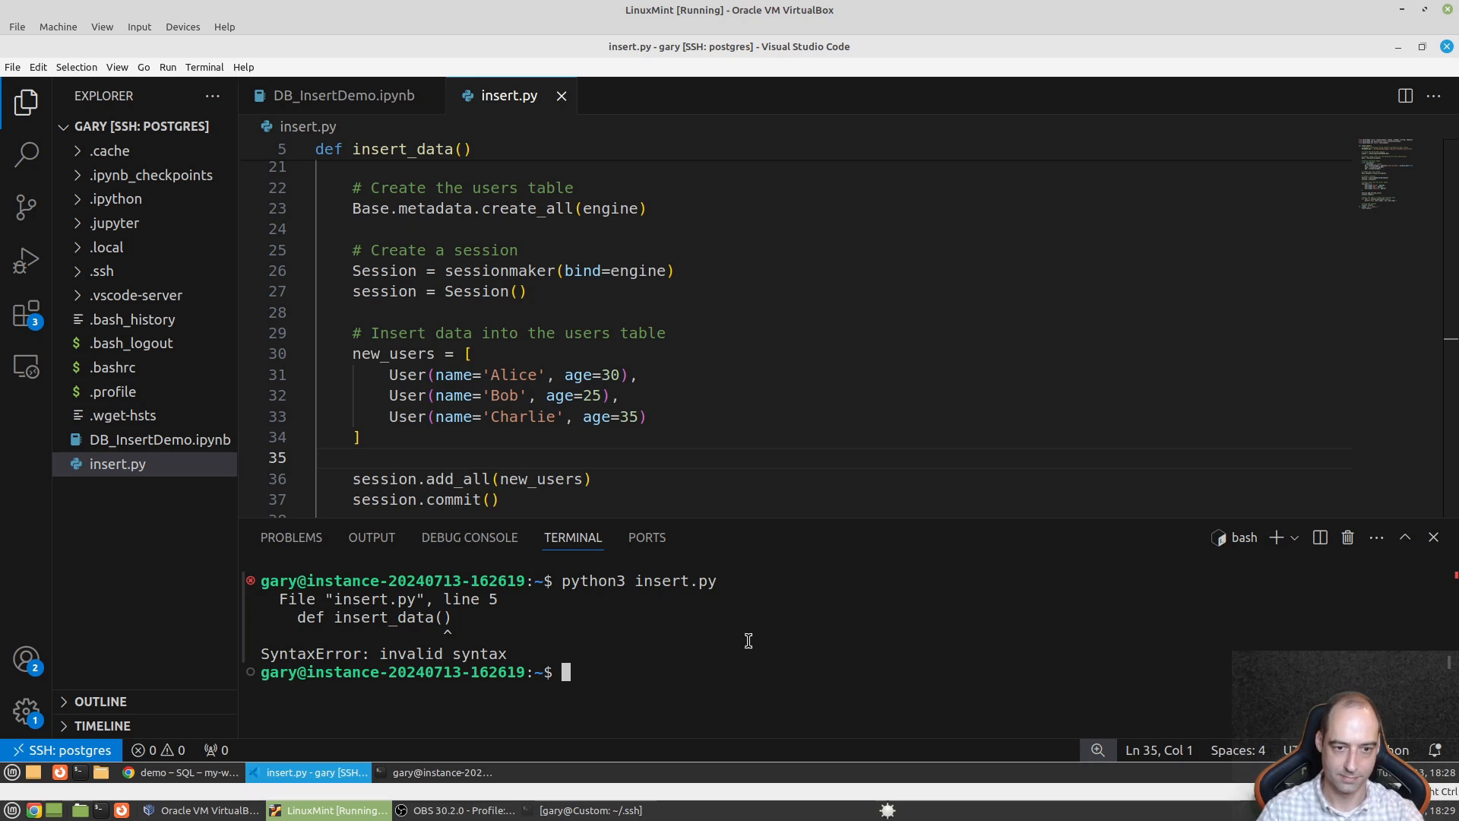
# - Add the missing colon to 'def insert_data():' on line 5 and save
pyautogui.click(534, 155)
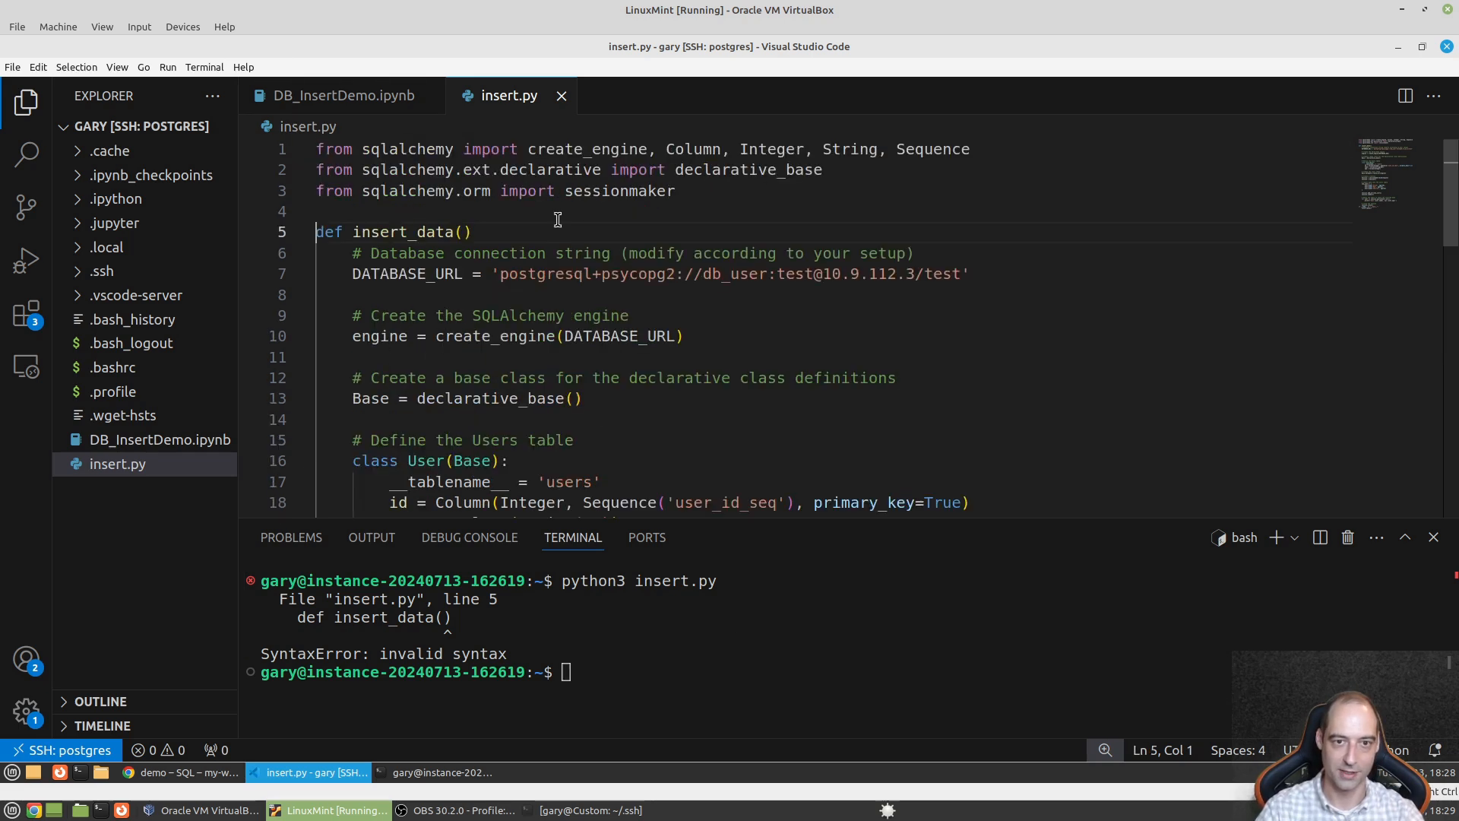
pyautogui.click(512, 236)
pyautogui.write(':')
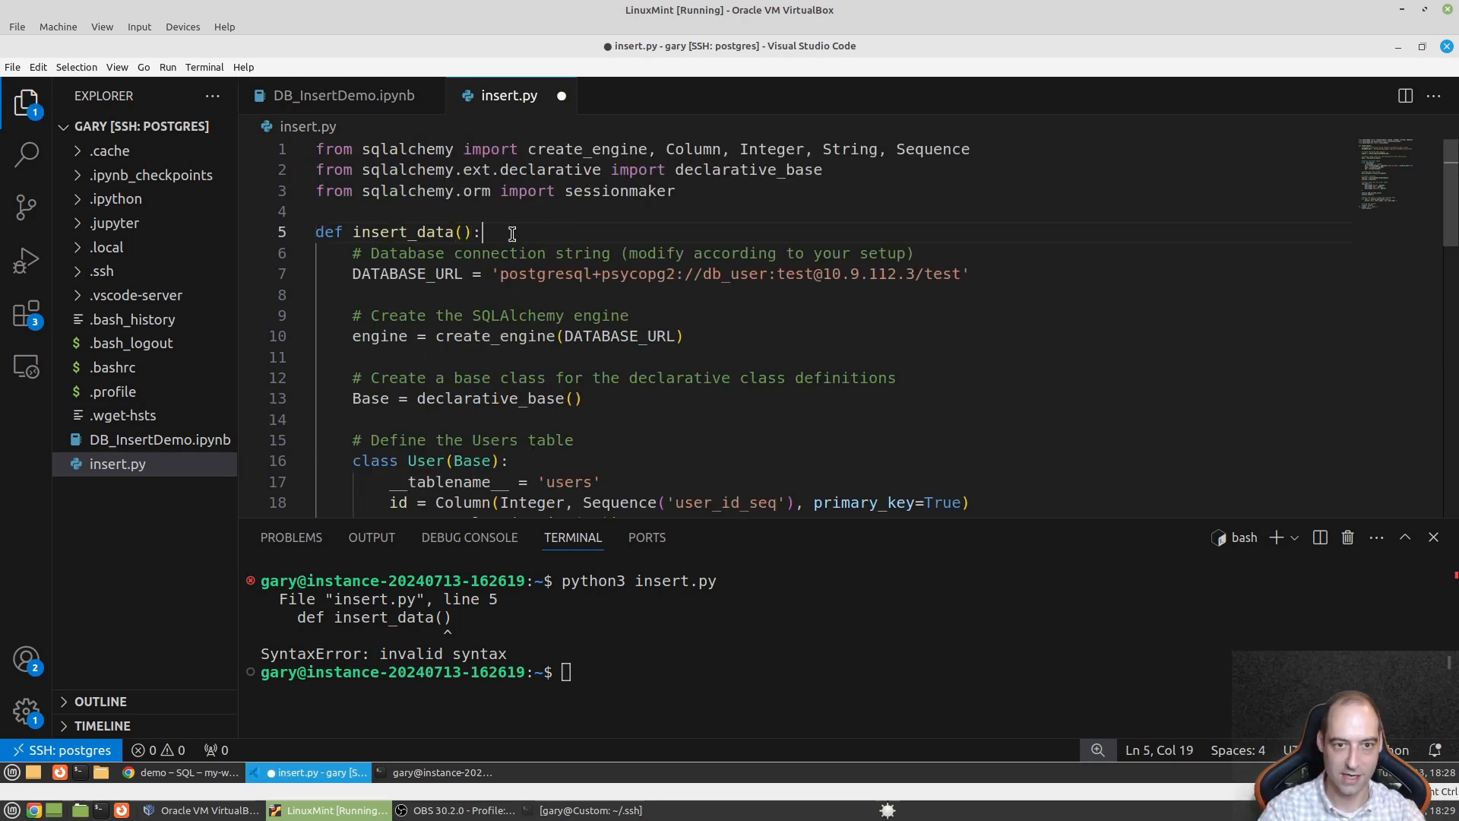
pyautogui.hotkey('ctrl', 's')
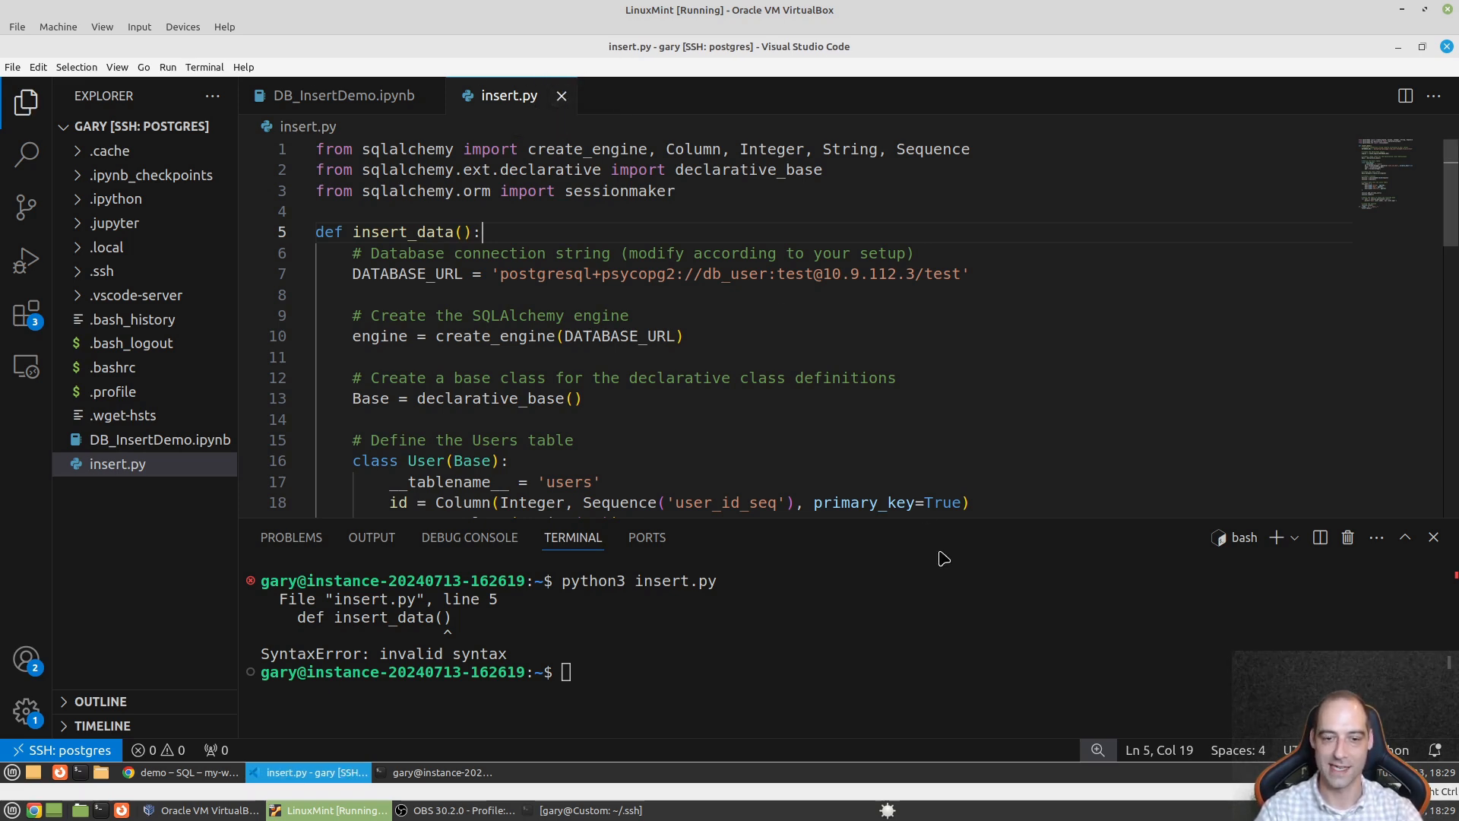
# - Rerun python3 insert.py, printing Alice 30, Bob 25 and Charlie 35
pyautogui.click(867, 645)
pyautogui.press('Up')
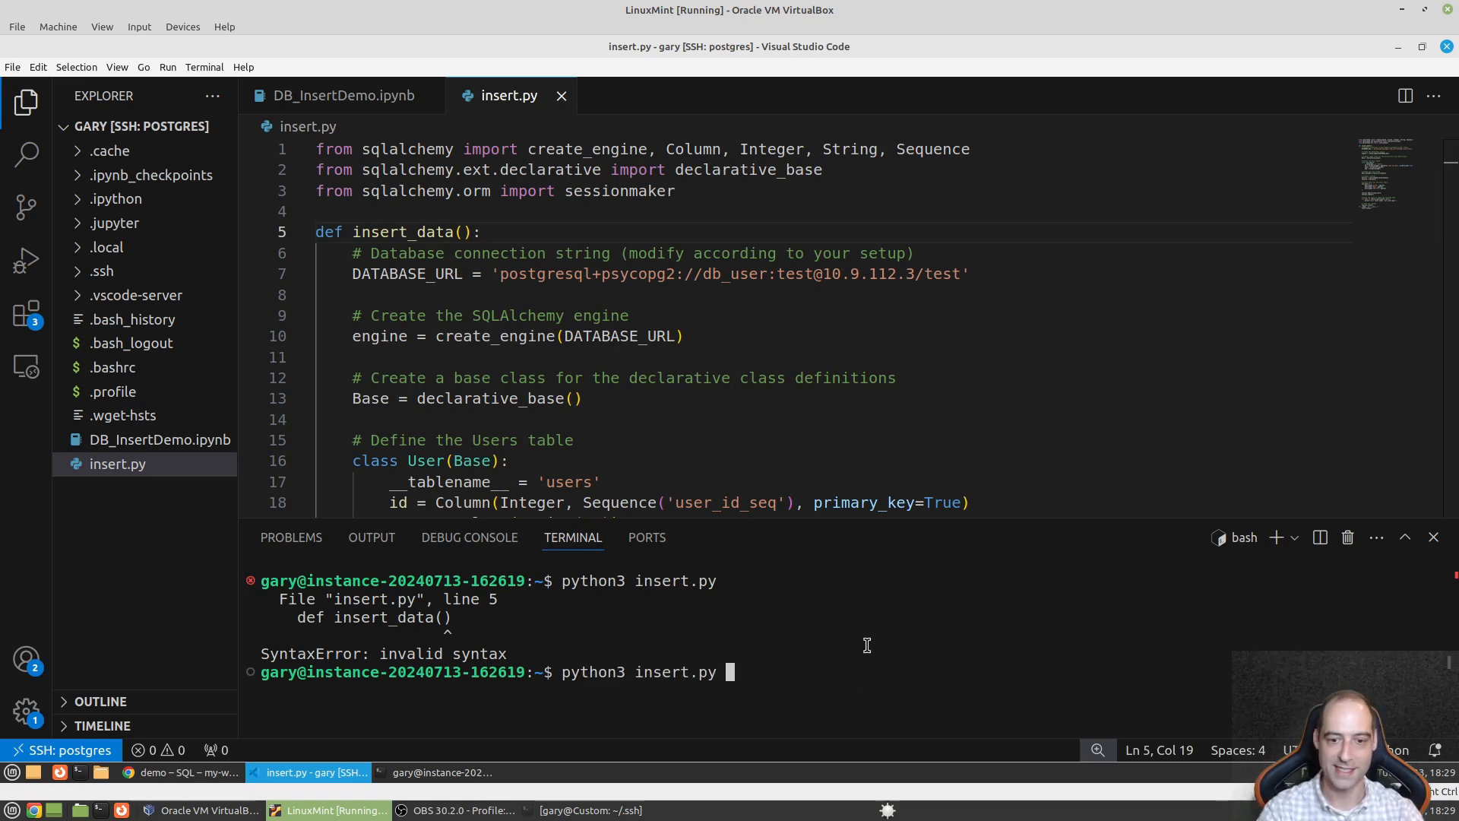
pyautogui.press('Return')
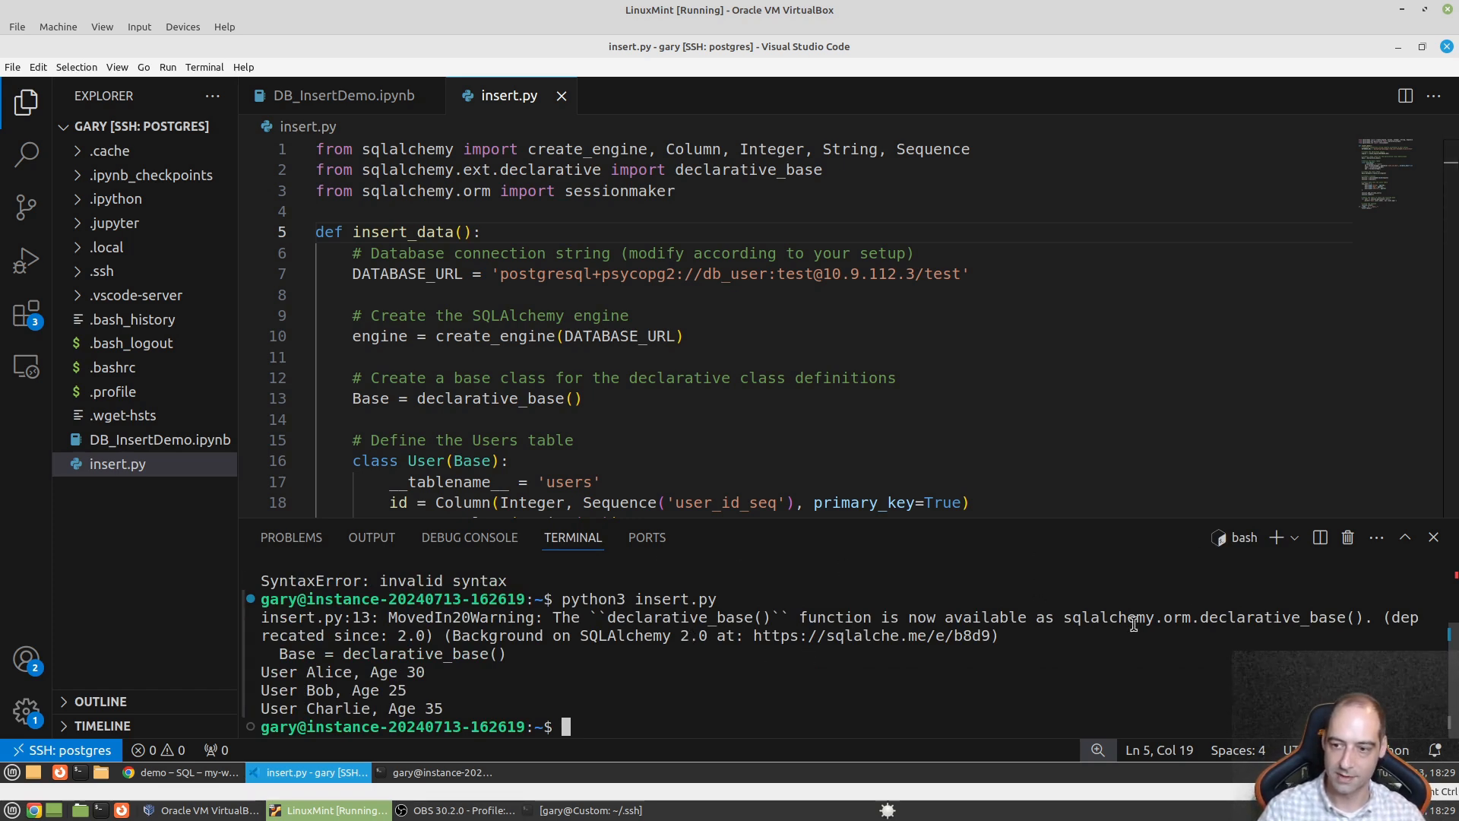
# - Refresh the SQL Studio explorer to show the new table and select user_id_seq in the script
pyautogui.click(193, 773)
pyautogui.click(425, 285)
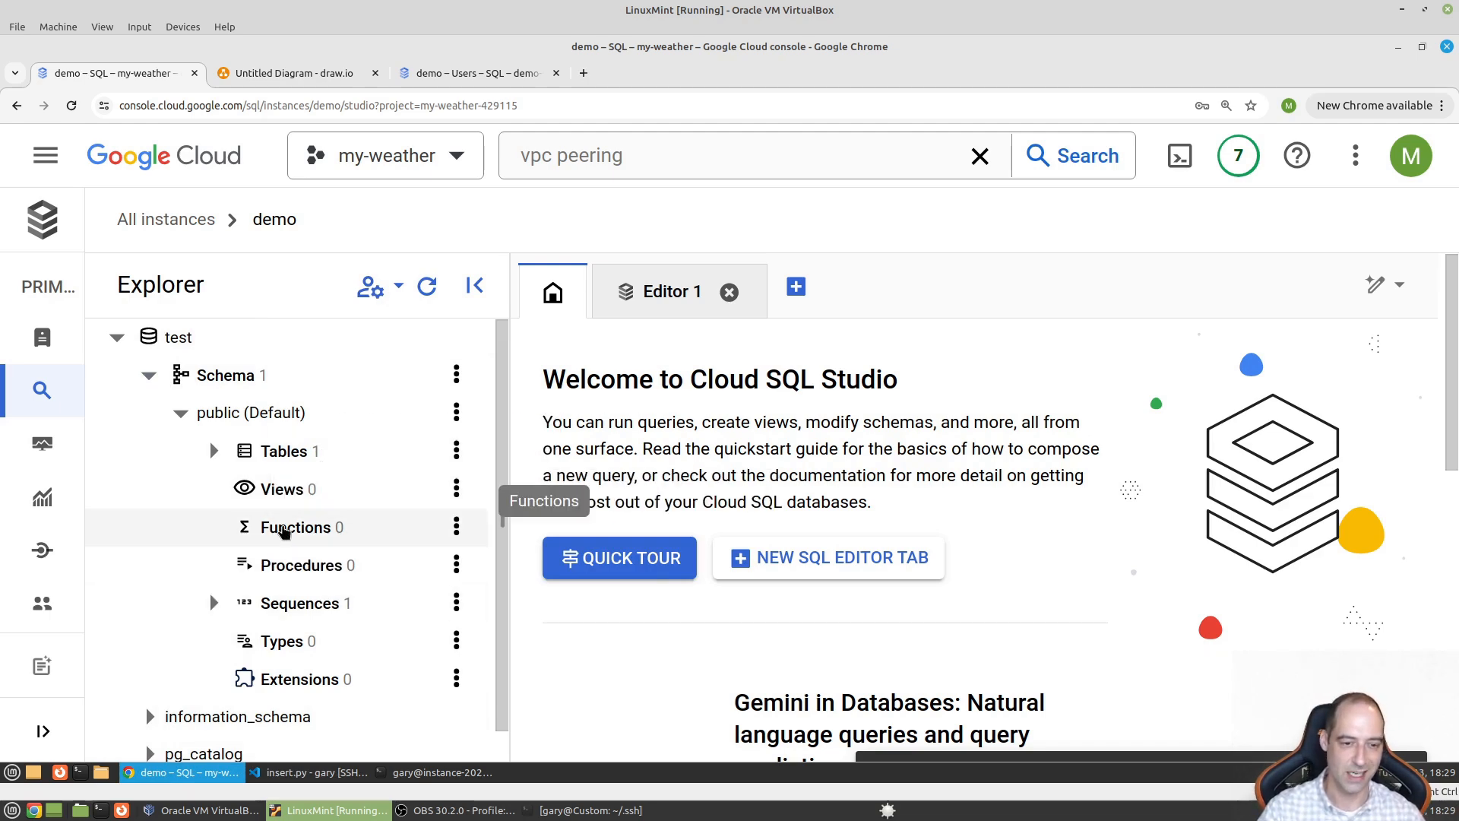
pyautogui.click(327, 773)
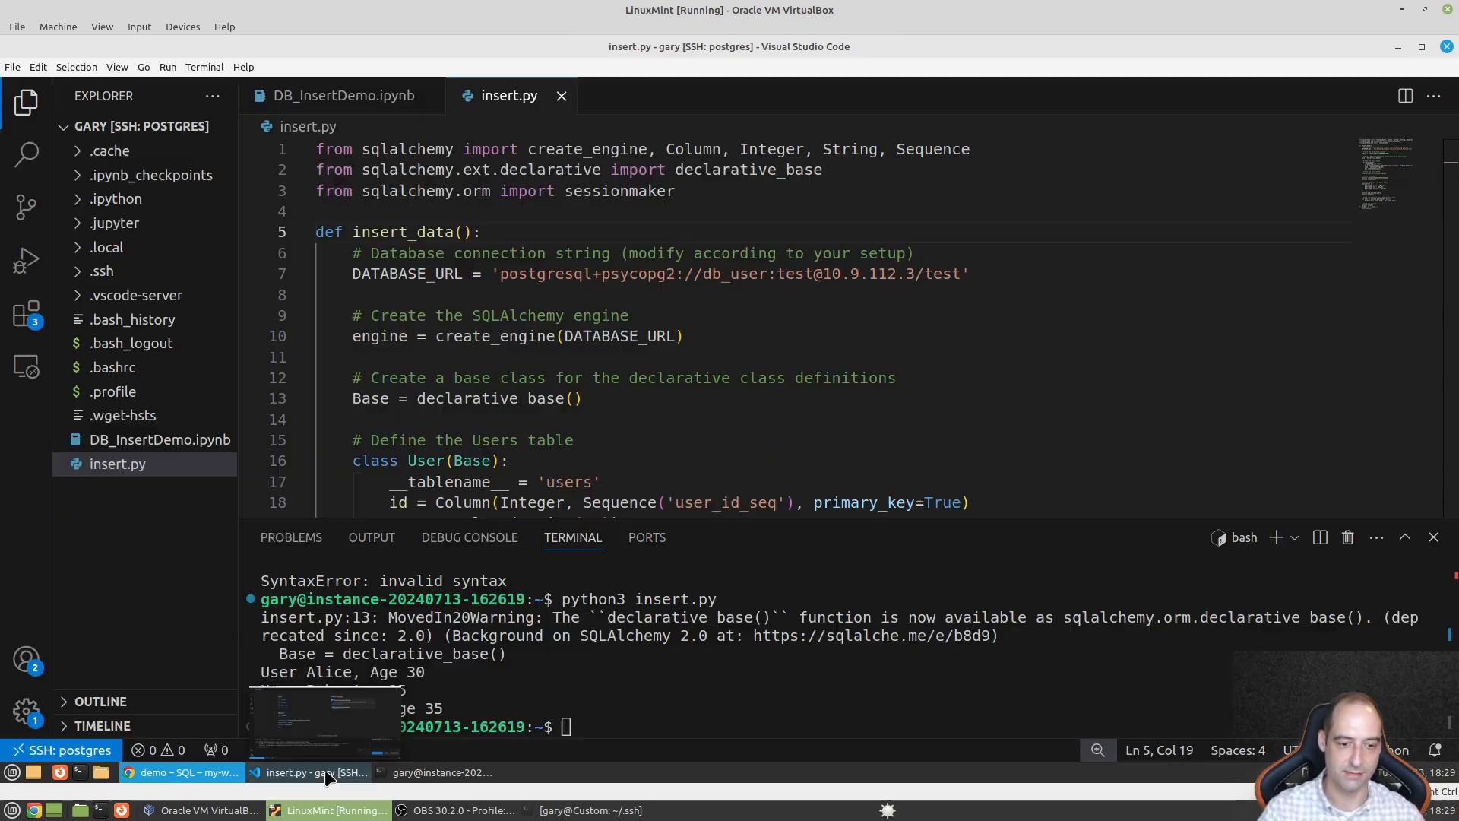
pyautogui.click(665, 297)
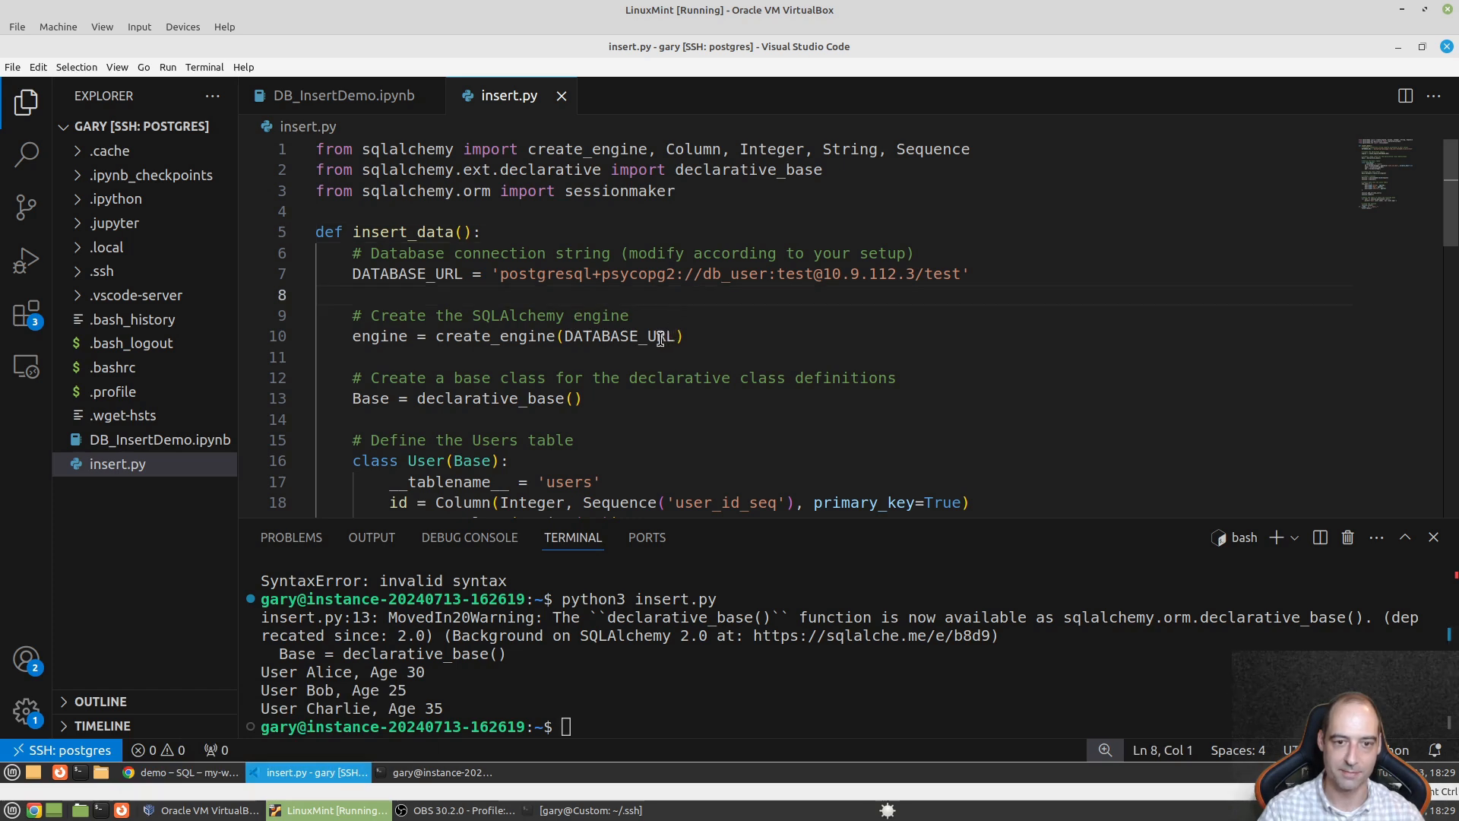
pyautogui.scroll(-2, 575, 396)
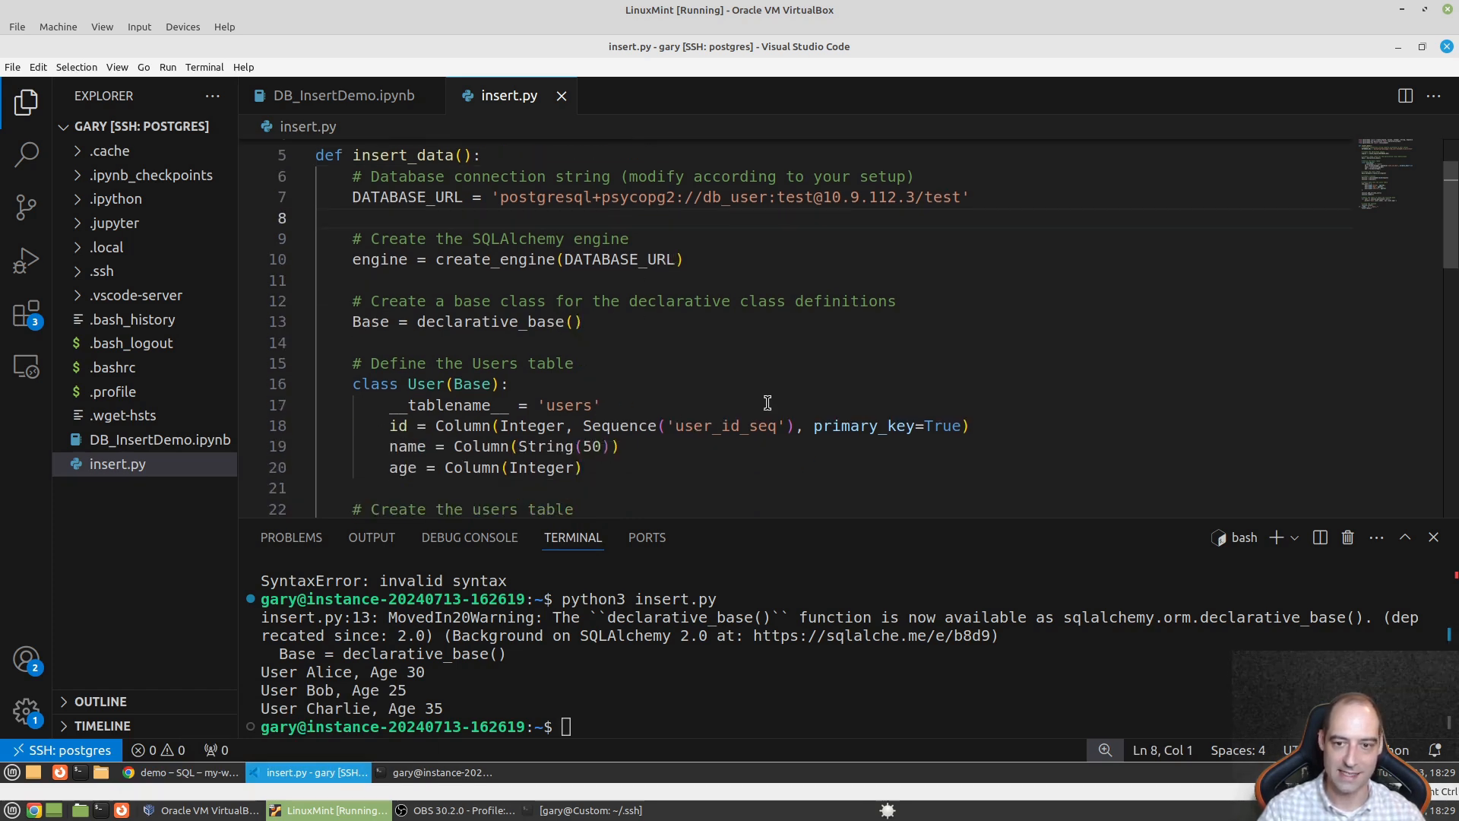
pyautogui.moveTo(804, 425); pyautogui.dragTo(674, 426)
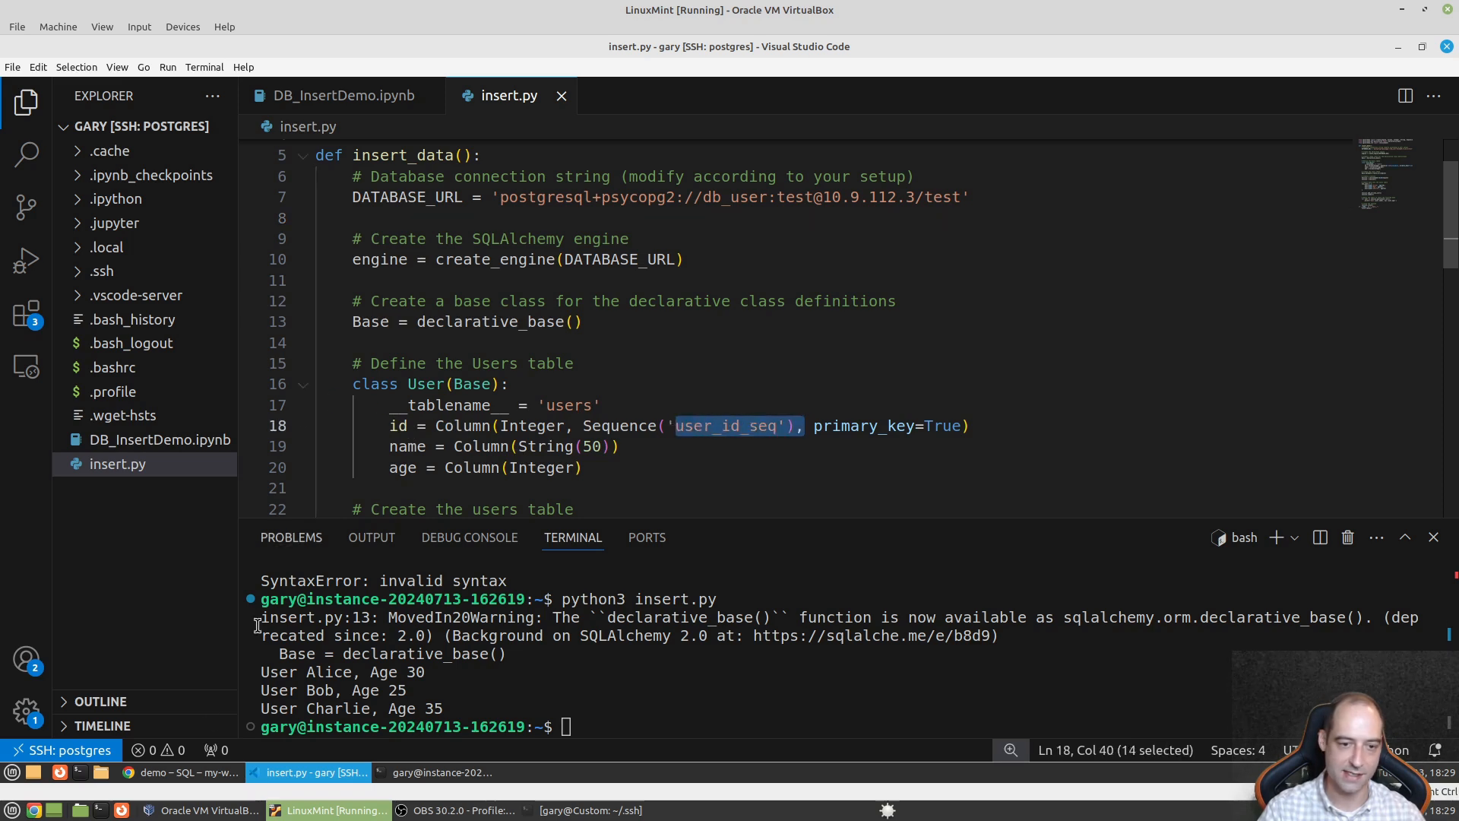
# - Write SELECT * FROM users in Cloud SQL Studio's empty Editor 1
pyautogui.click(194, 773)
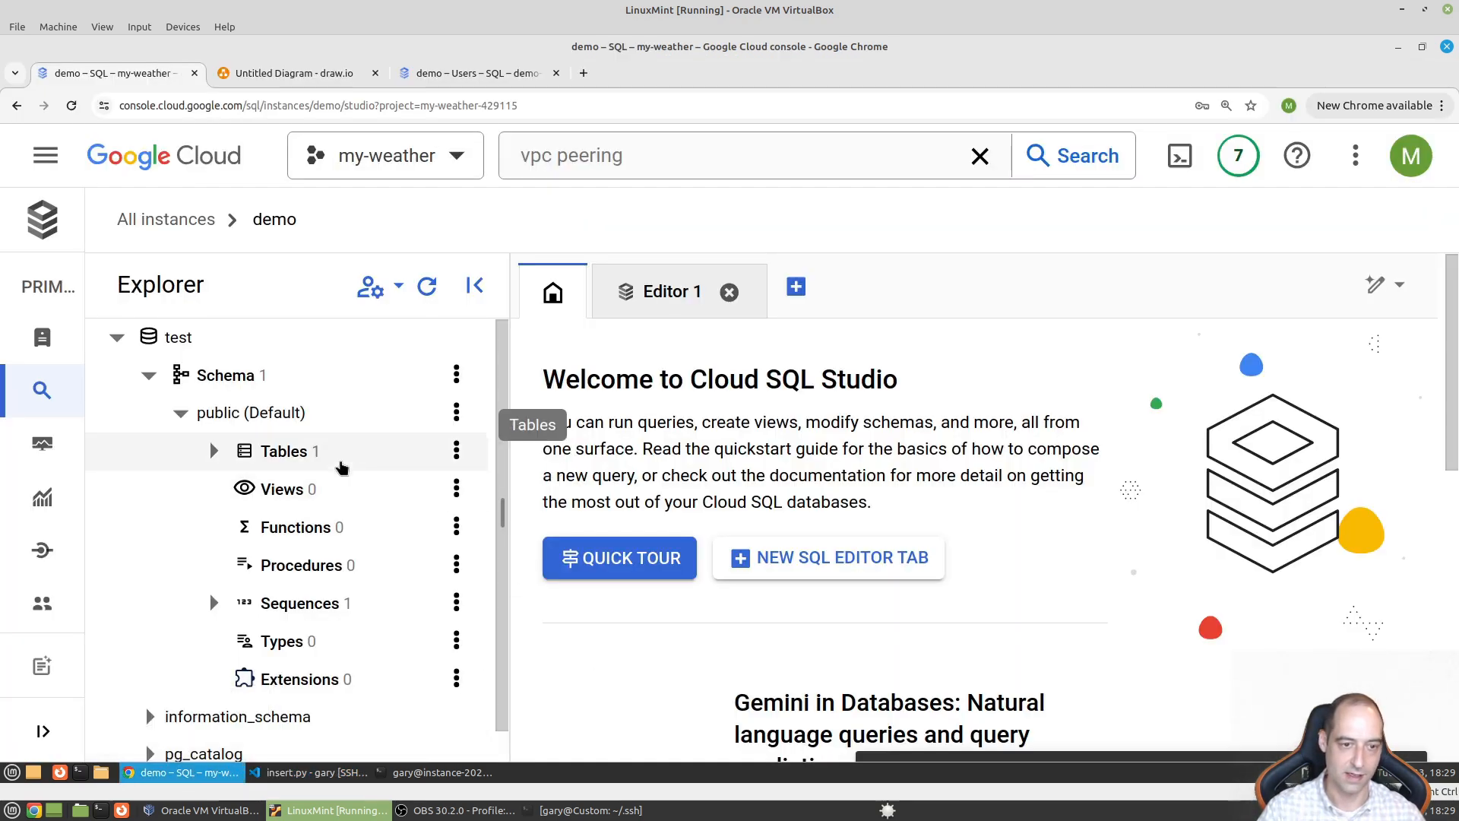
pyautogui.click(457, 451)
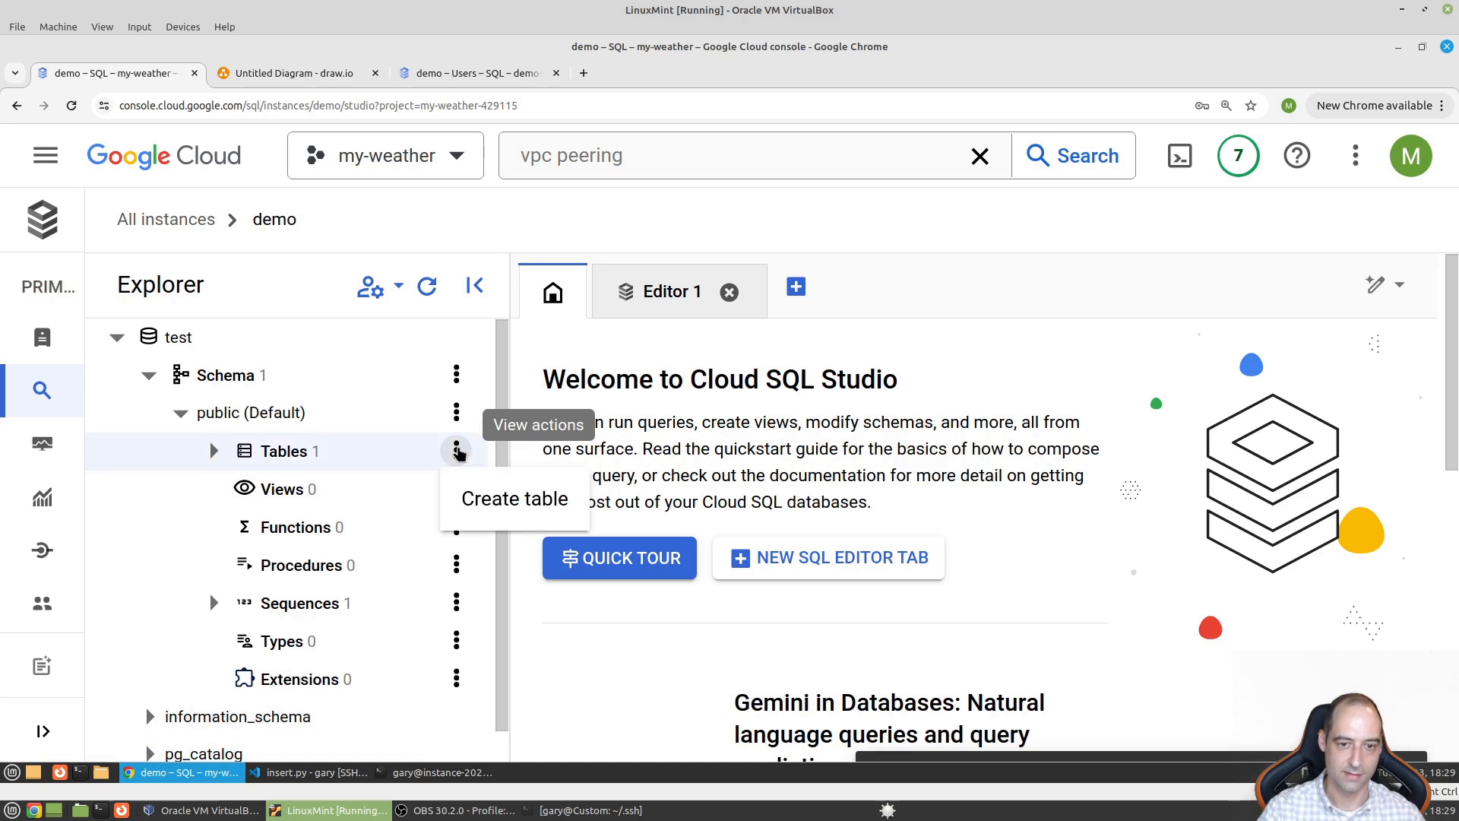
pyautogui.click(216, 456)
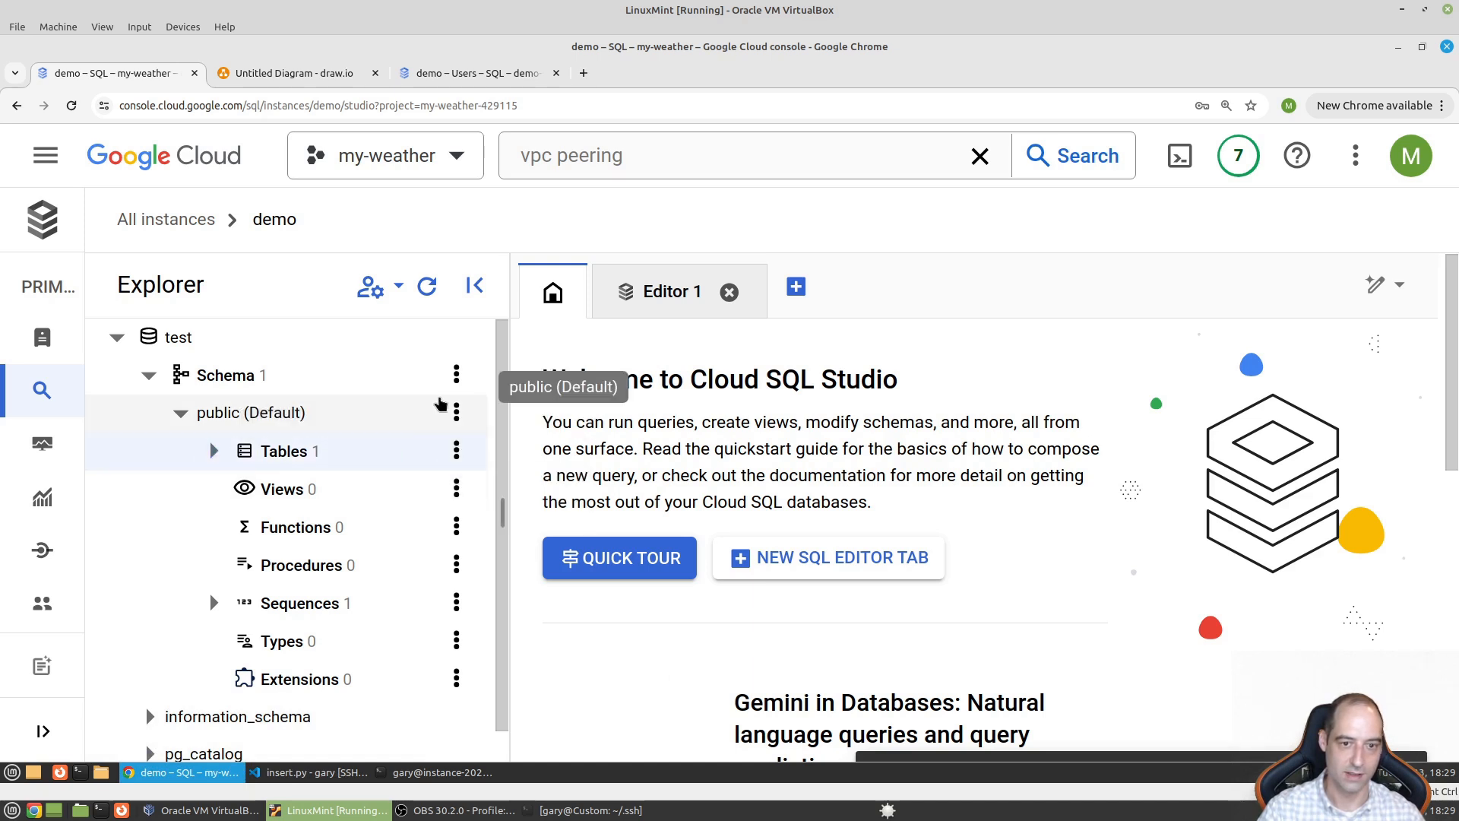
pyautogui.click(457, 413)
pyautogui.click(666, 297)
pyautogui.click(666, 296)
pyautogui.click(814, 478)
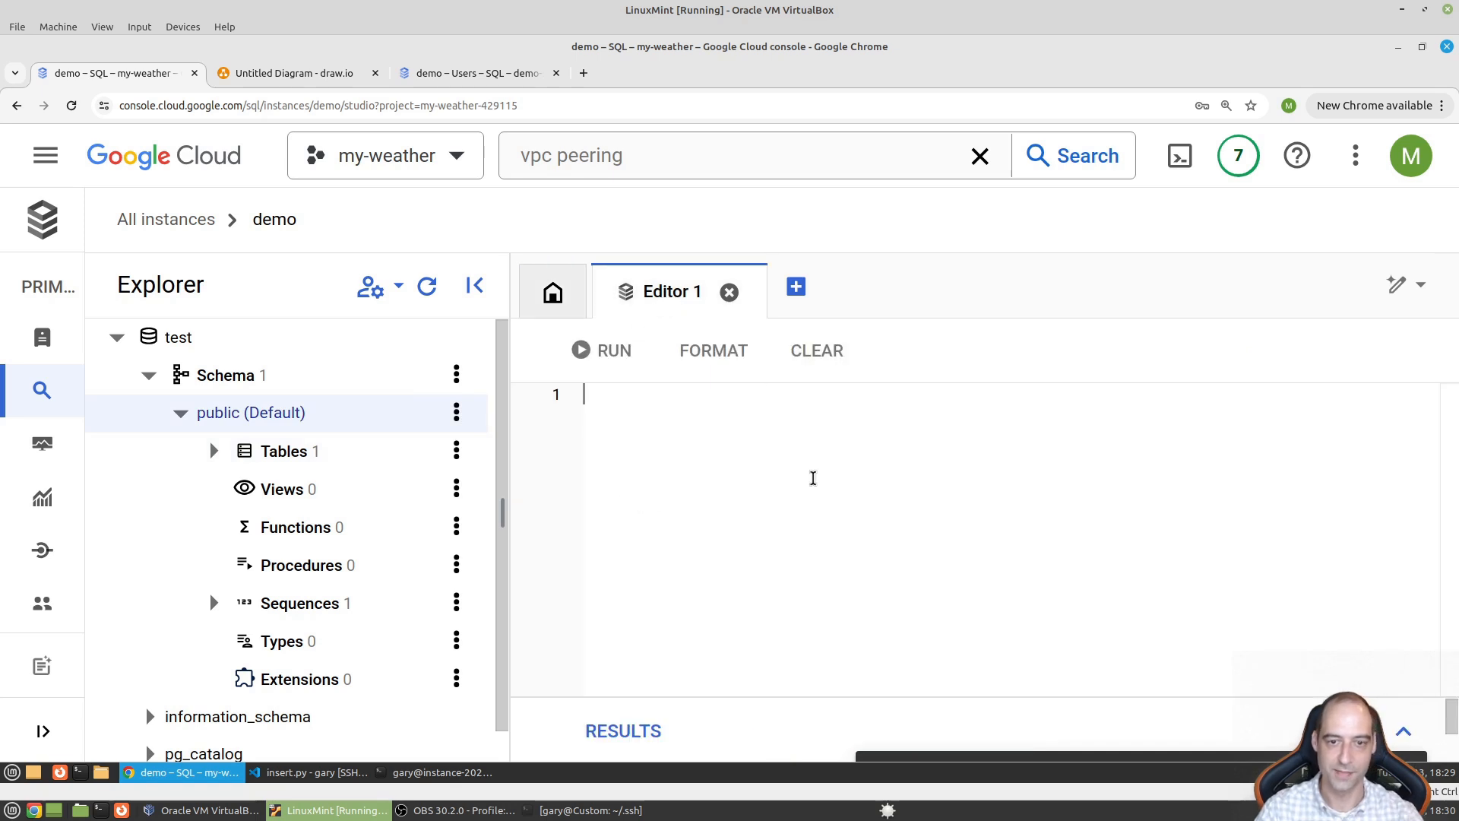
pyautogui.write('SELECT ')
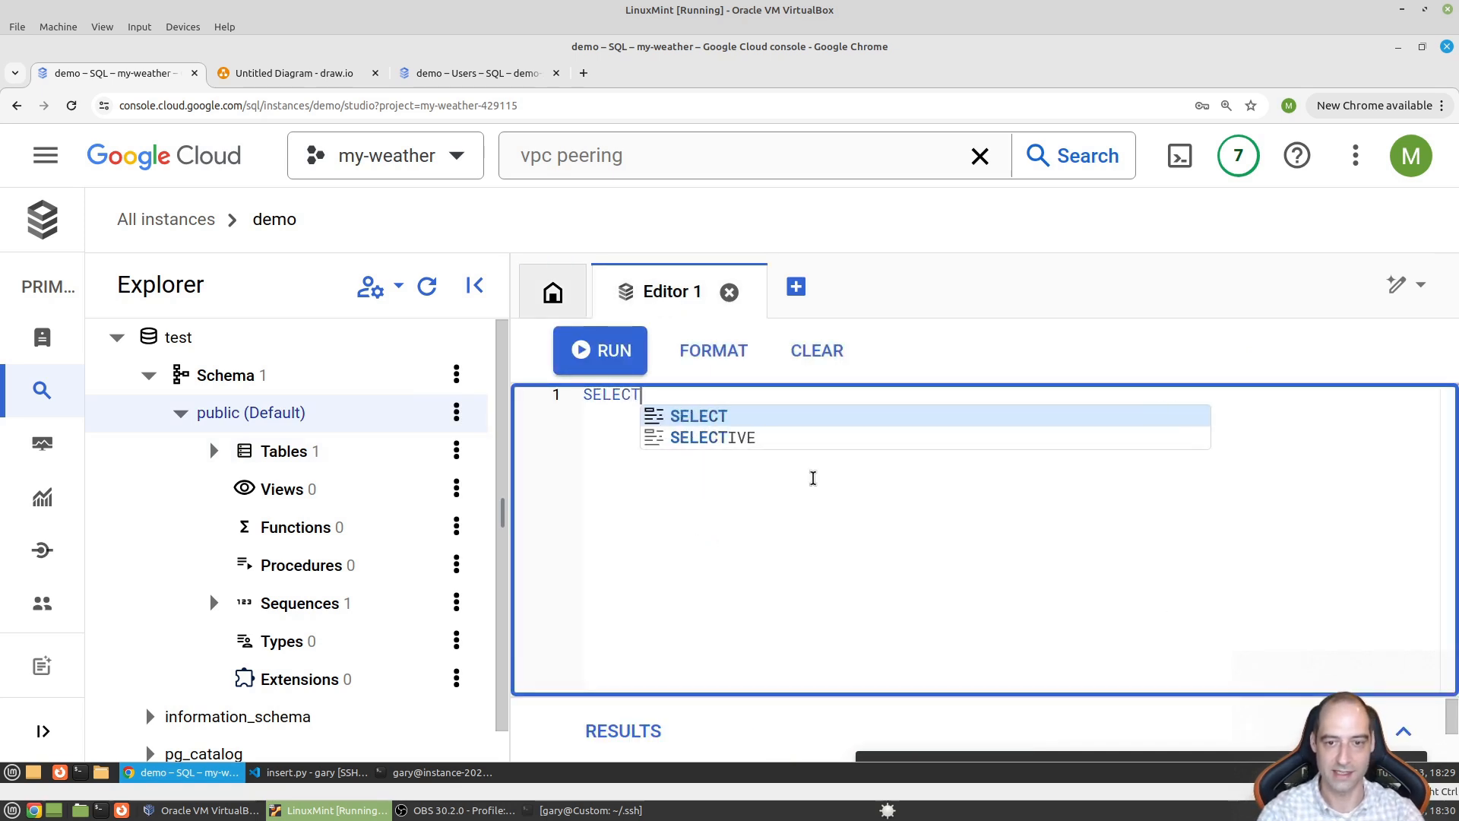
pyautogui.write('*')
pyautogui.press('Return')
pyautogui.write('FROM ')
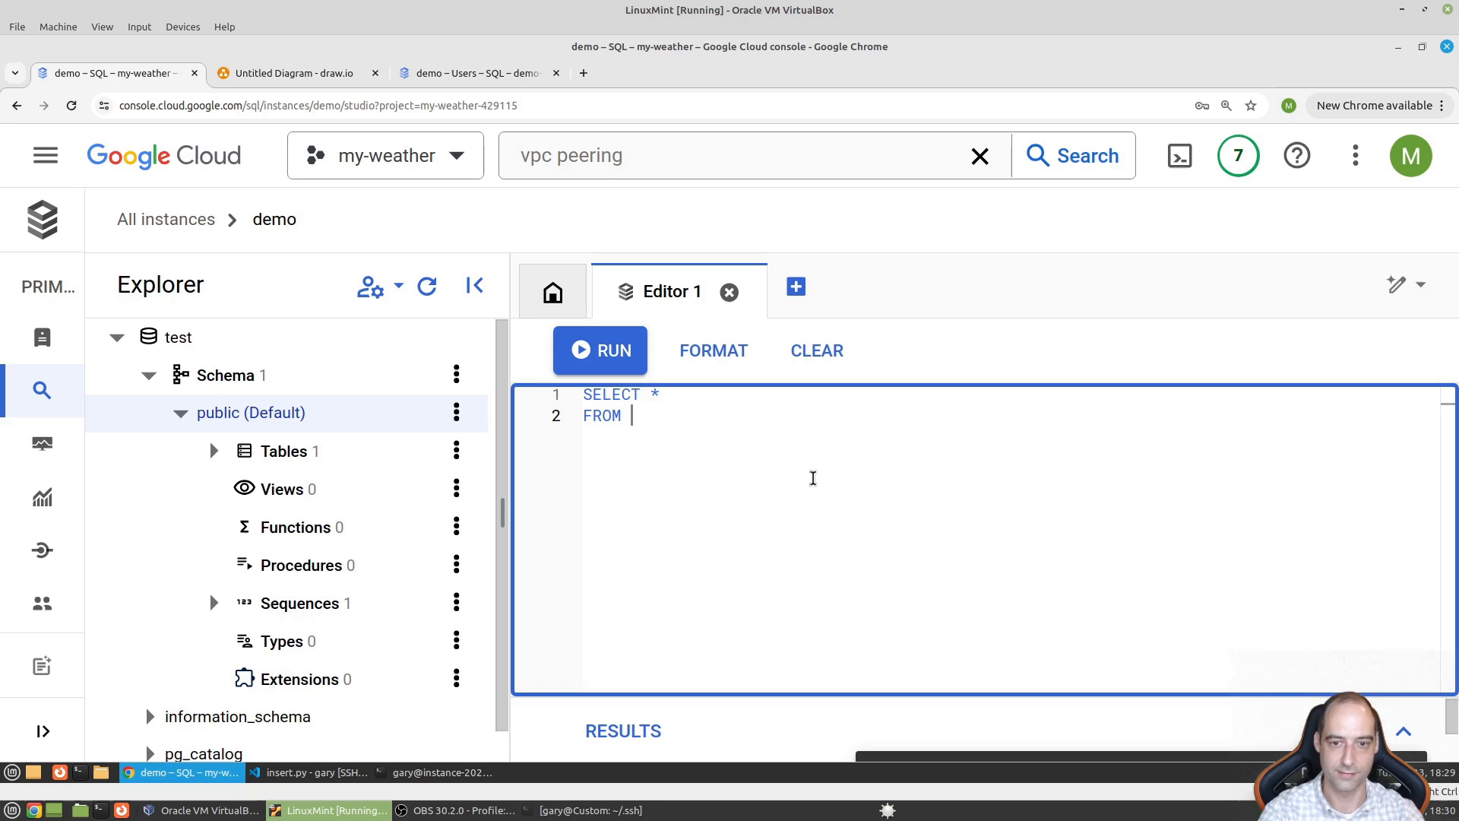
pyautogui.write('users')
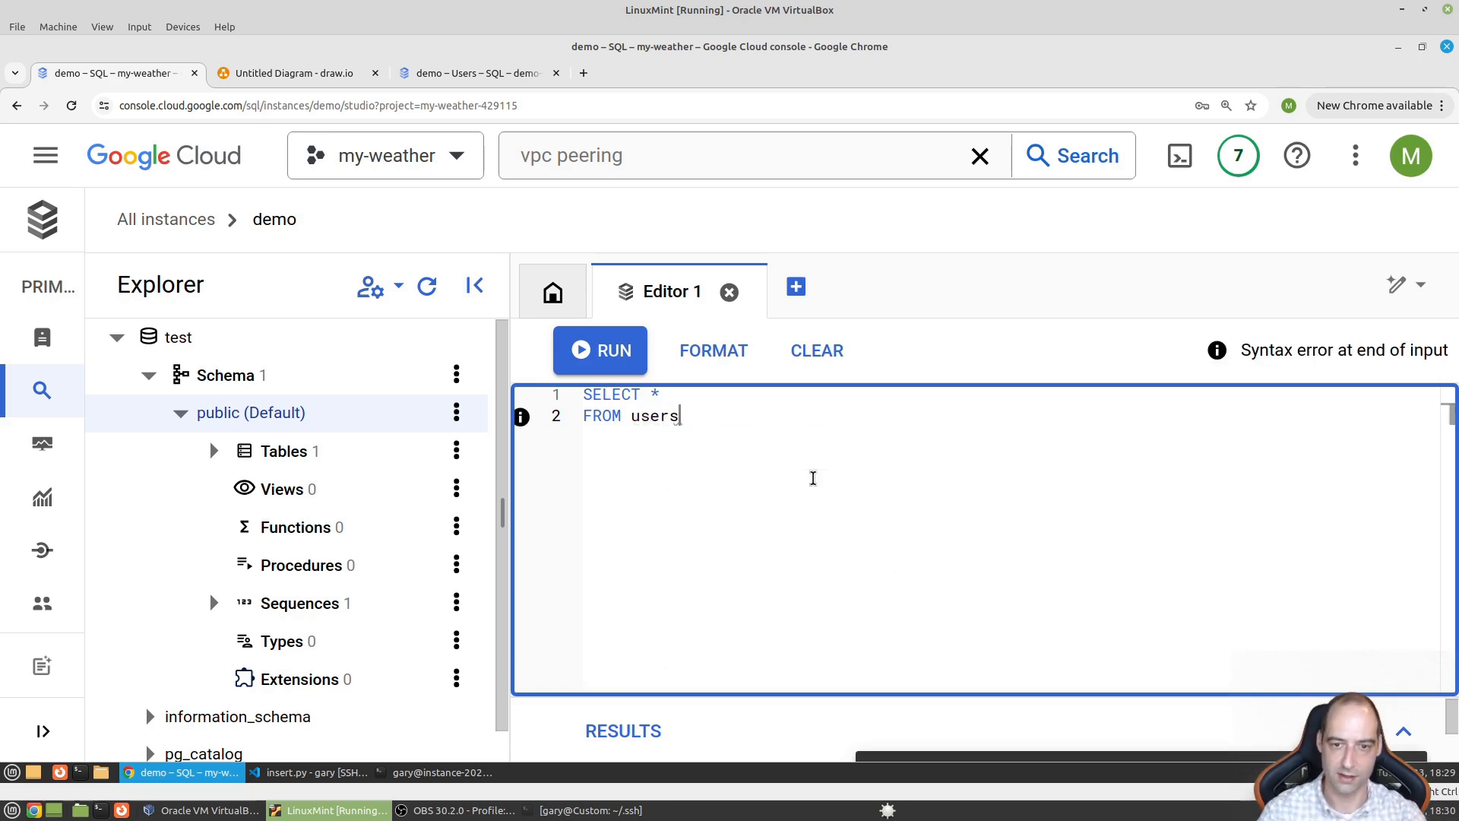
# - Change the table name on line 17 from 'users' to 'peeps' and save insert.py
pyautogui.click(319, 773)
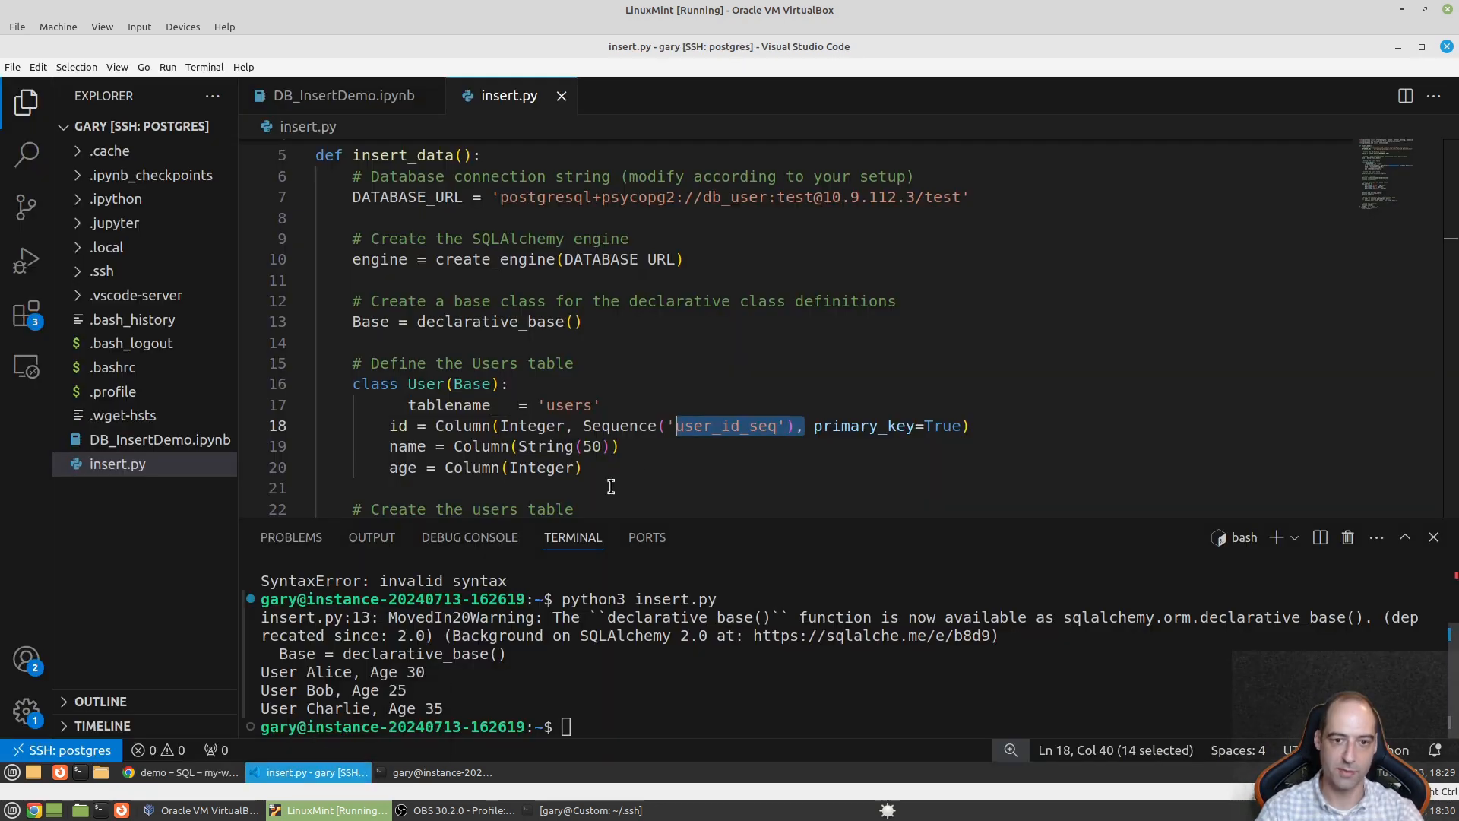
pyautogui.click(509, 385)
pyautogui.moveTo(607, 405); pyautogui.dragTo(535, 405)
pyautogui.doubleClick(567, 408)
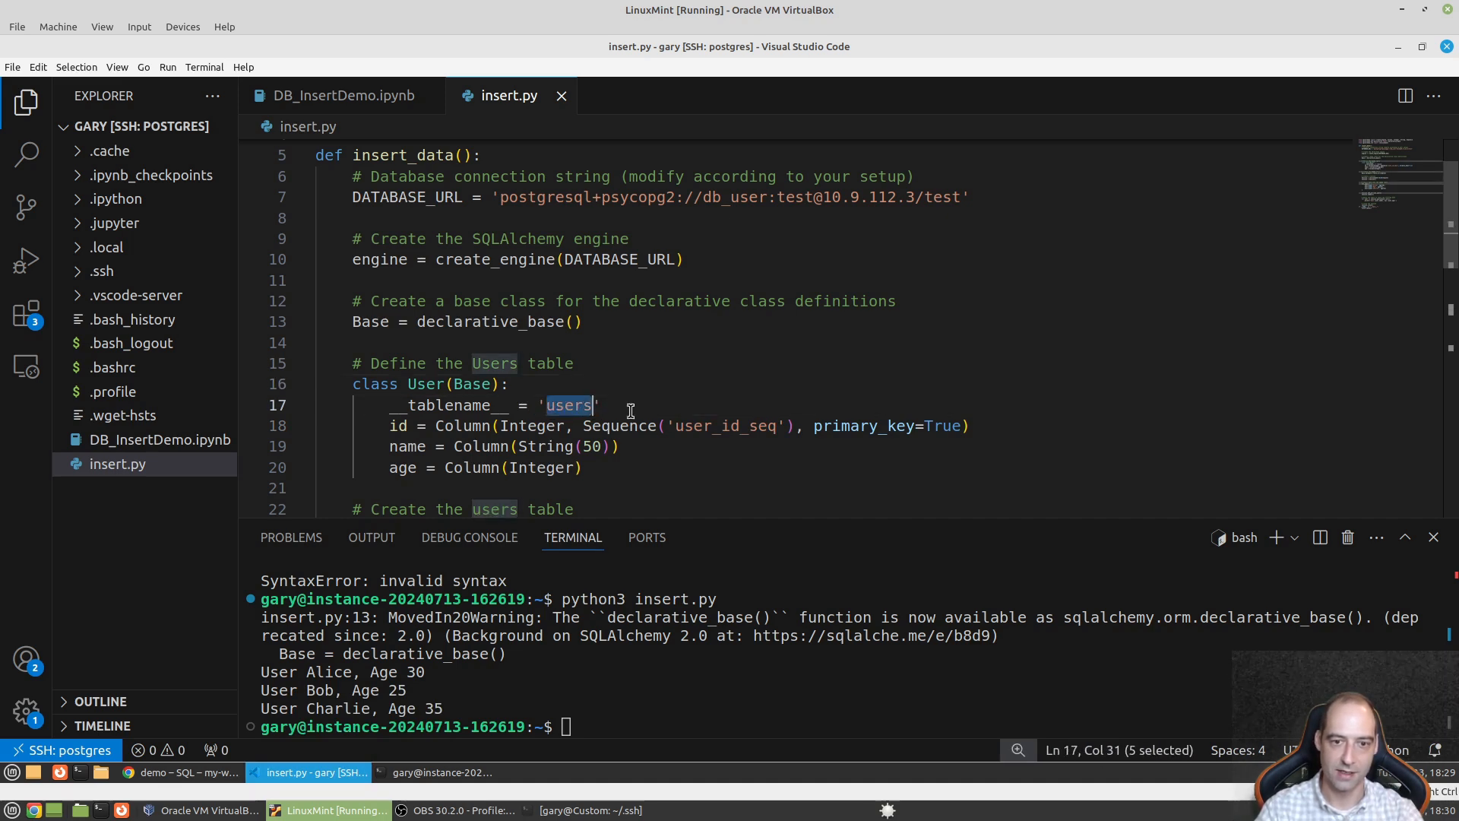
pyautogui.write('peeps')
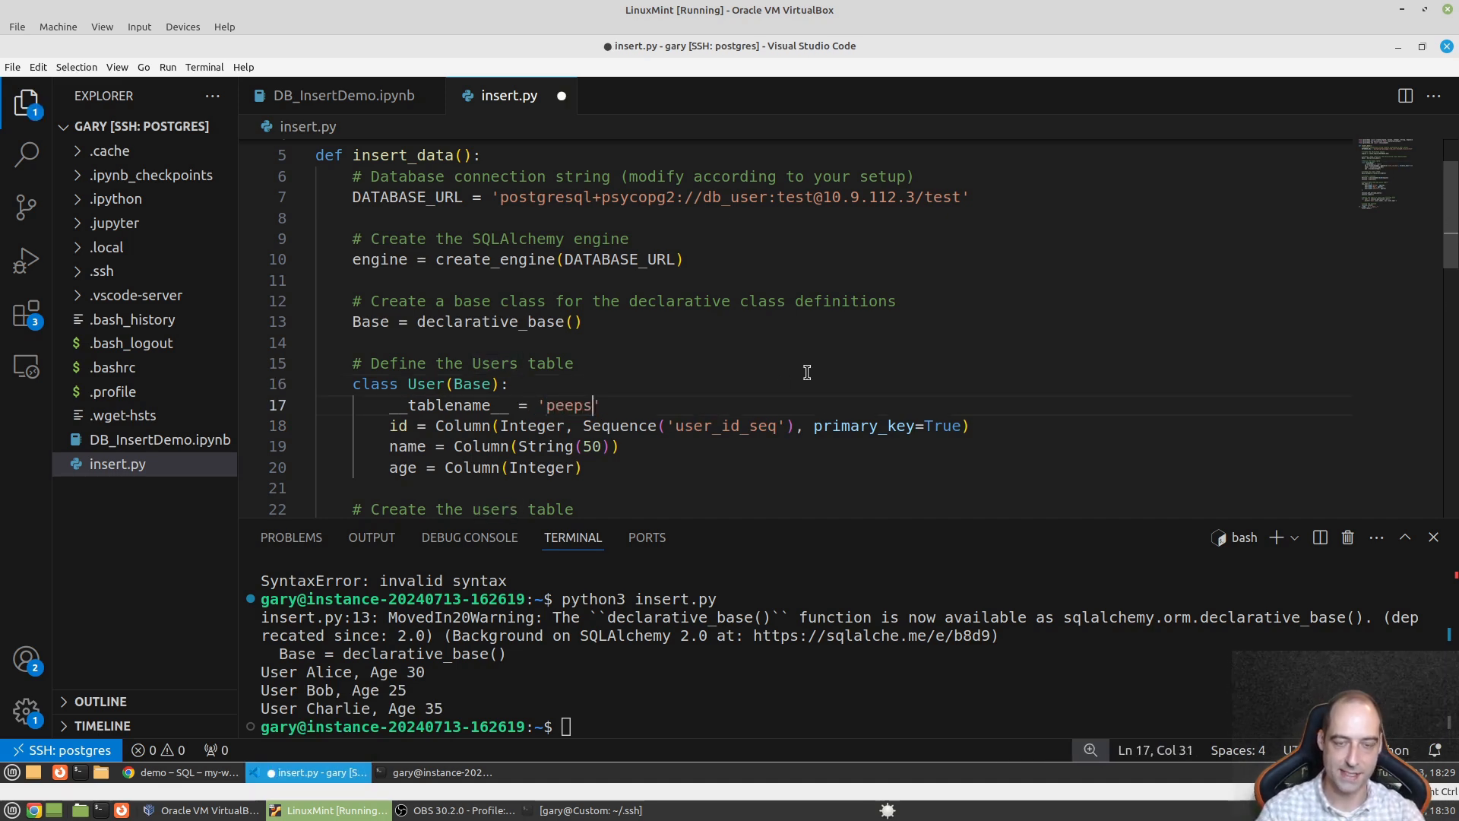
pyautogui.hotkey('ctrl', 's')
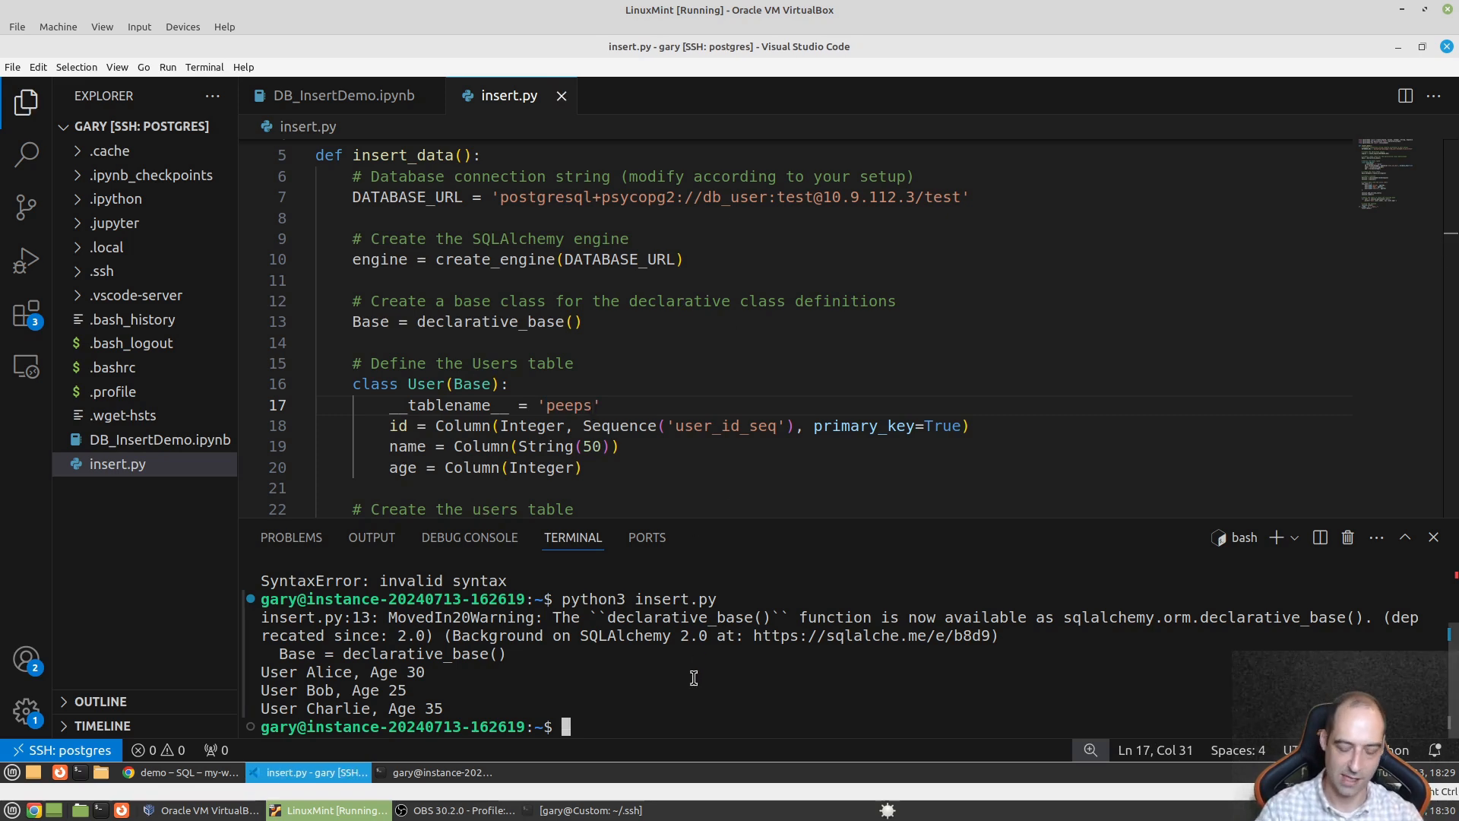
# - Rerun python3 insert.py in the terminal
pyautogui.click(694, 678)
pyautogui.press('Up')
pyautogui.press('Return')
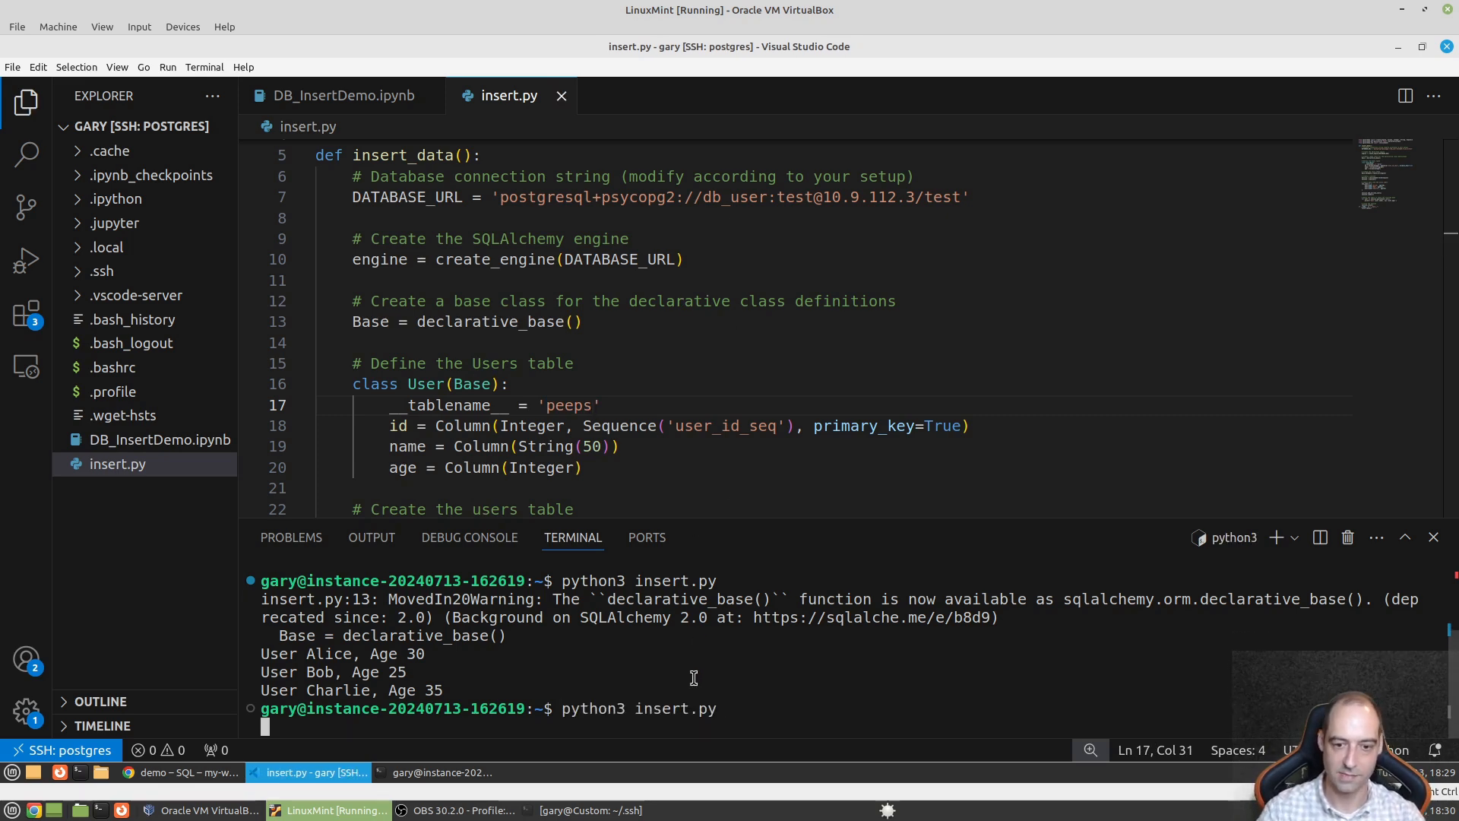
# - Run SELECT * FROM users, then refresh the explorer to list tables peeps and users
pyautogui.click(161, 774)
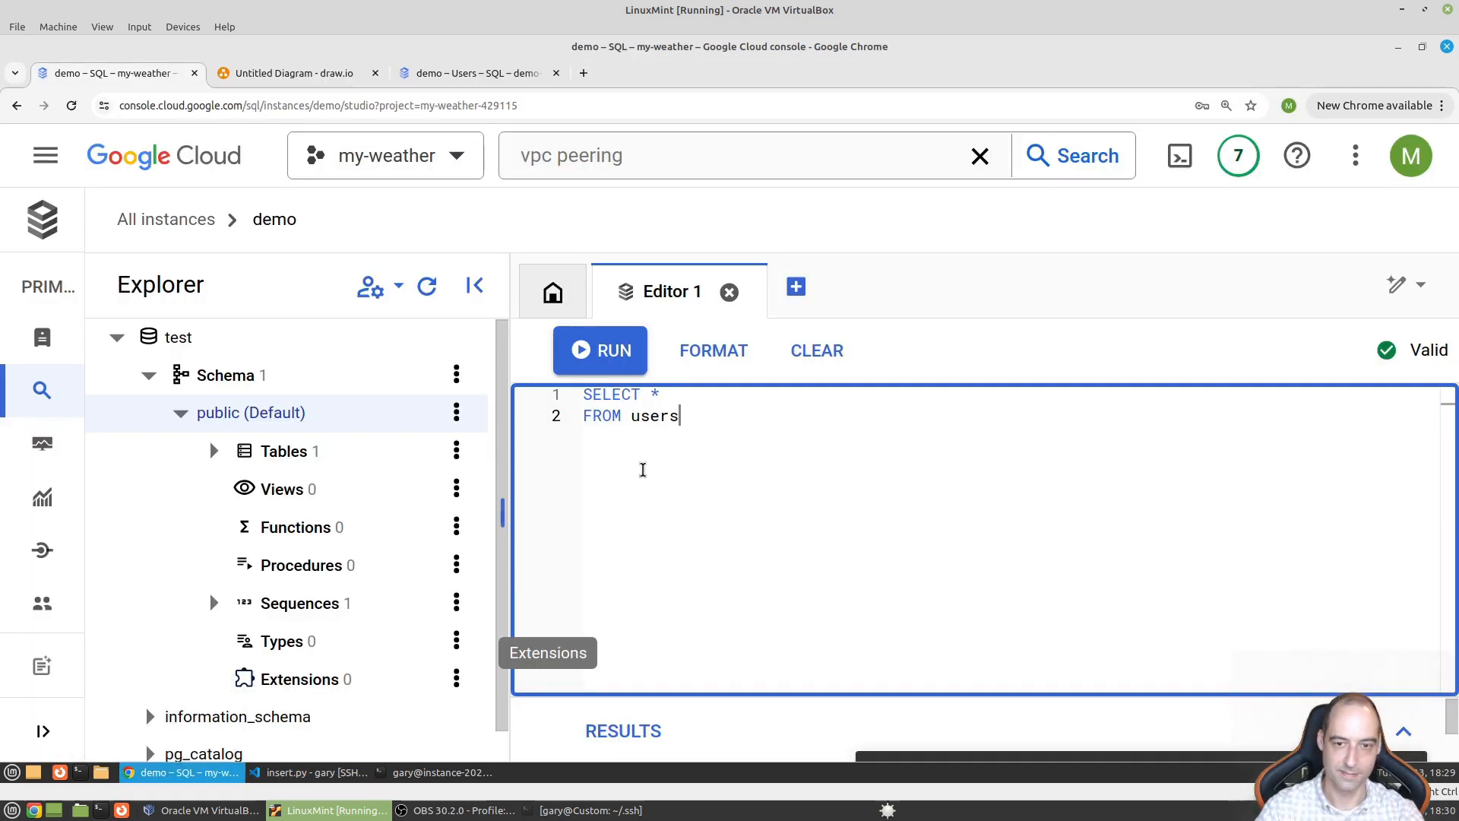
pyautogui.click(625, 352)
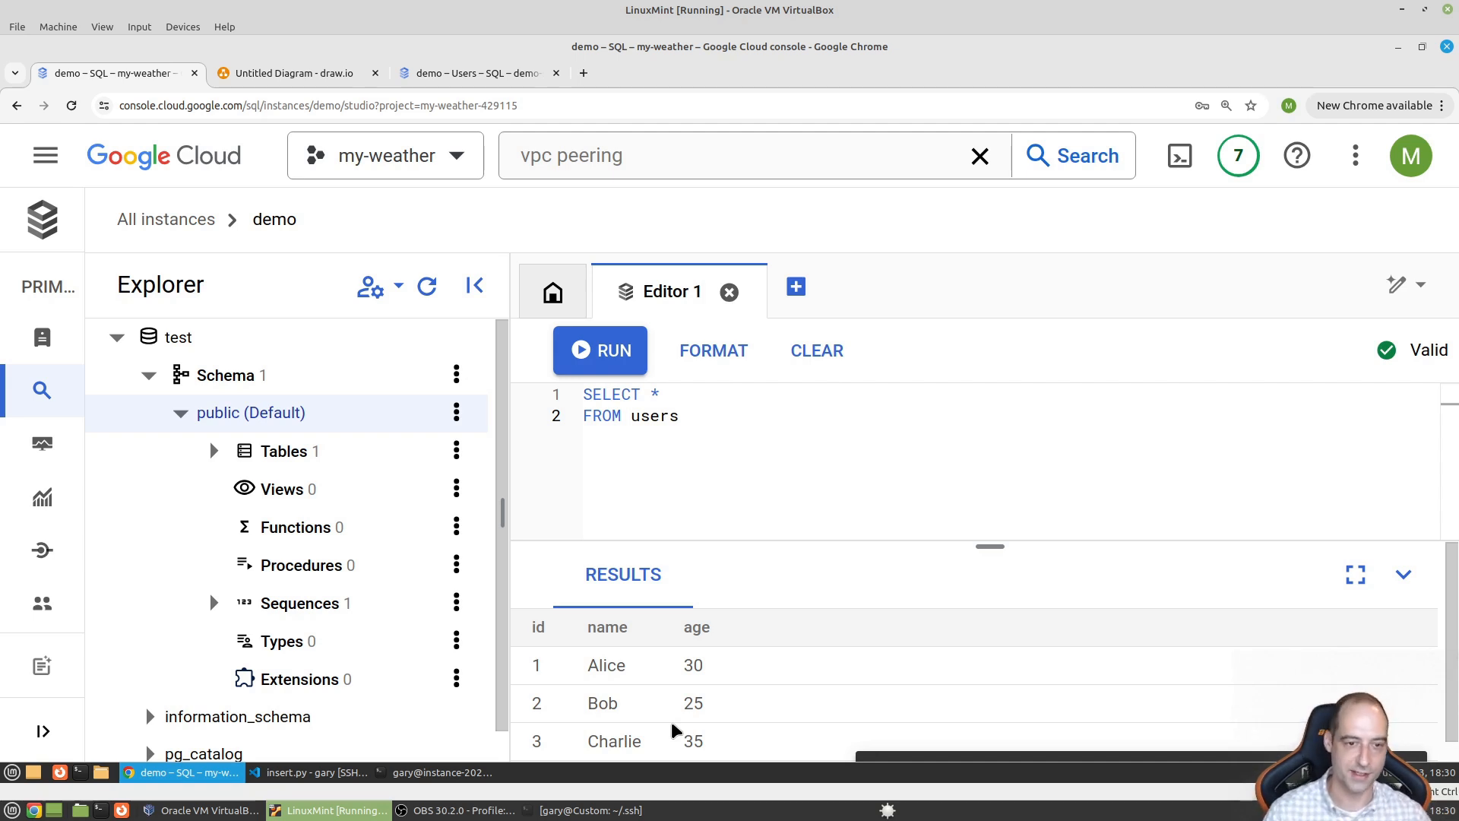
pyautogui.click(426, 286)
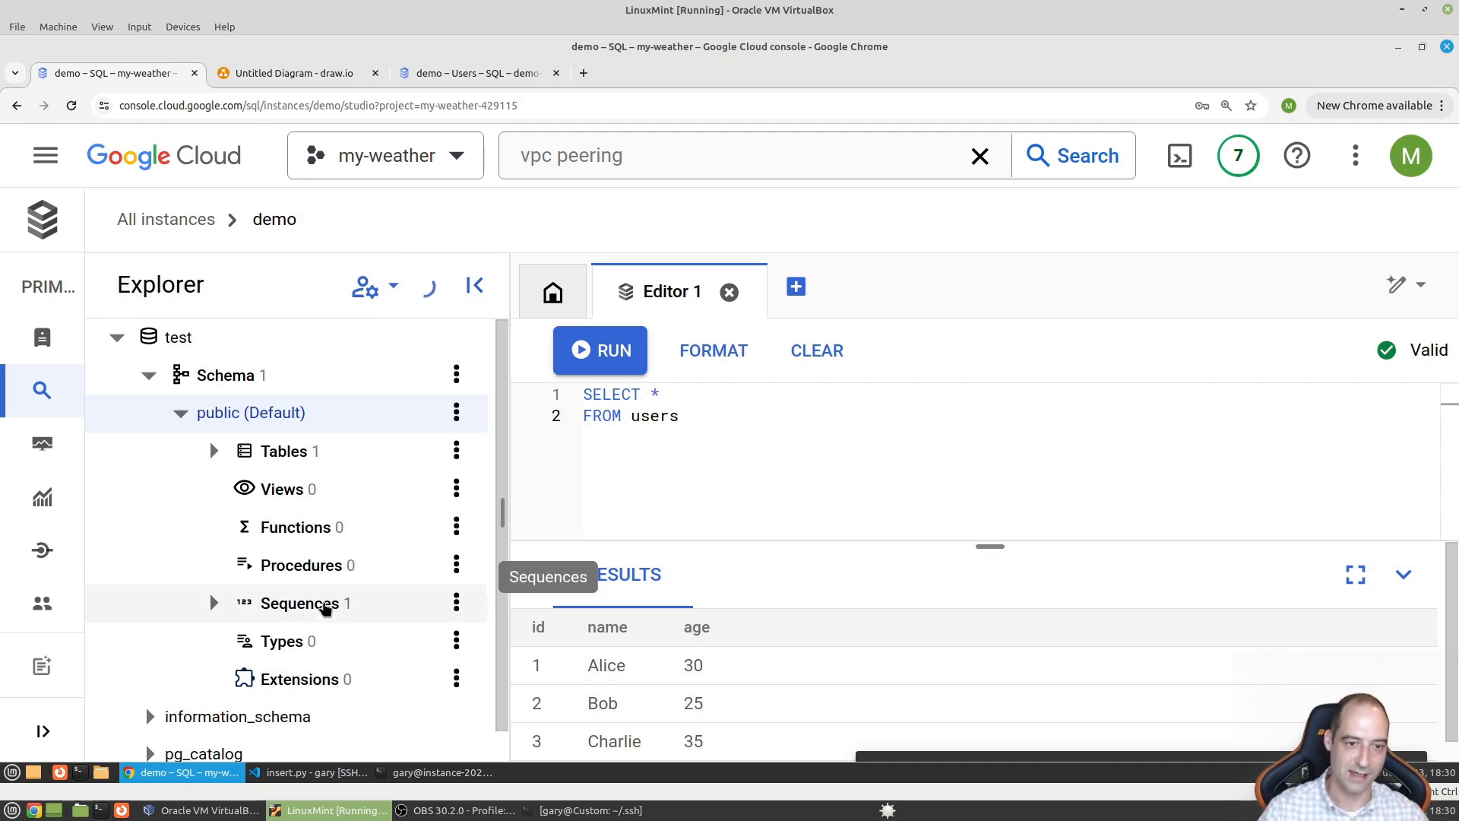
pyautogui.click(213, 452)
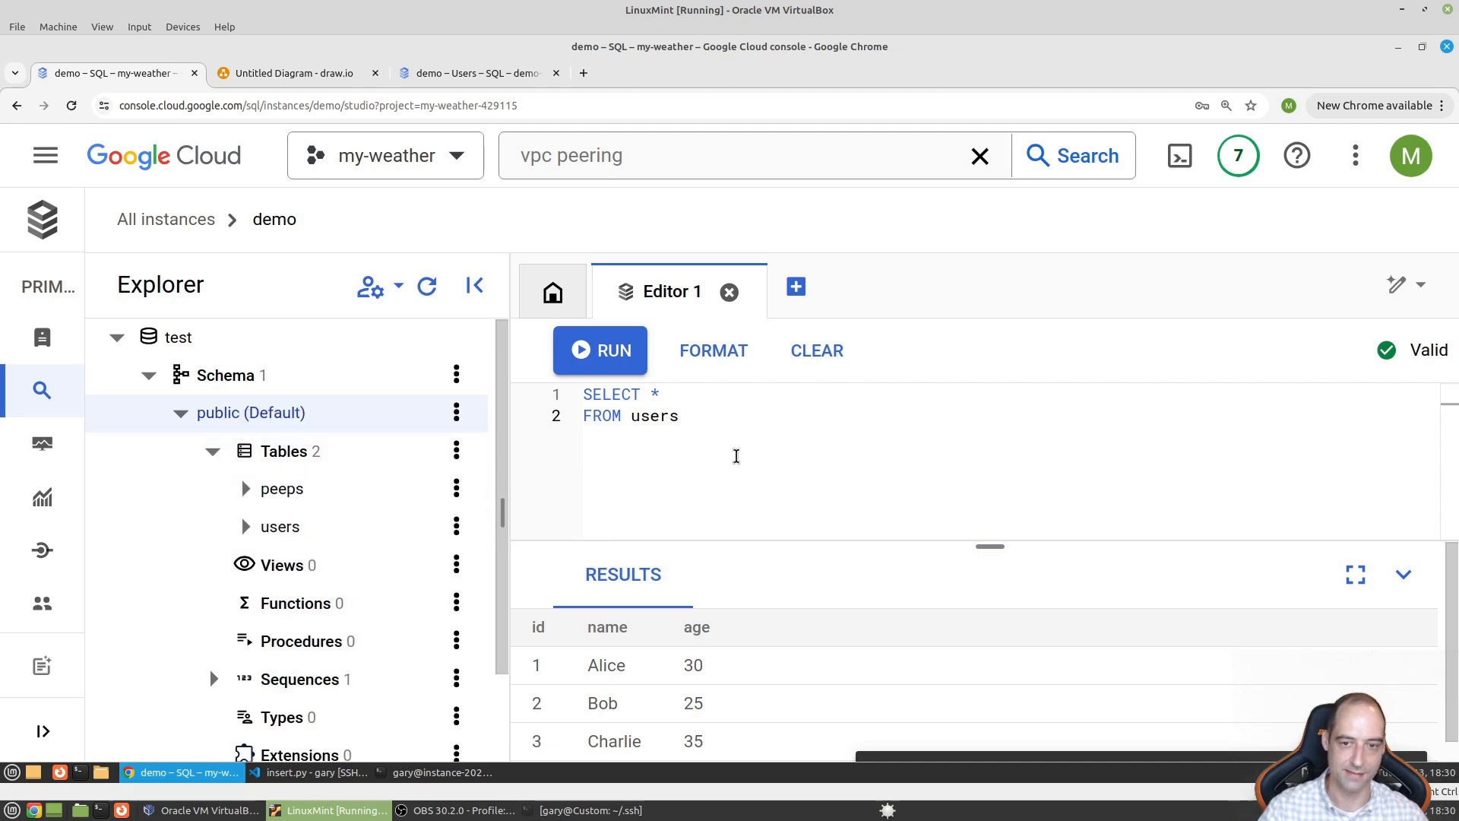
# - Change the query to SELECT * FROM peeps and run it, returning ids 4–6
pyautogui.doubleClick(668, 416)
pyautogui.write('peeps')
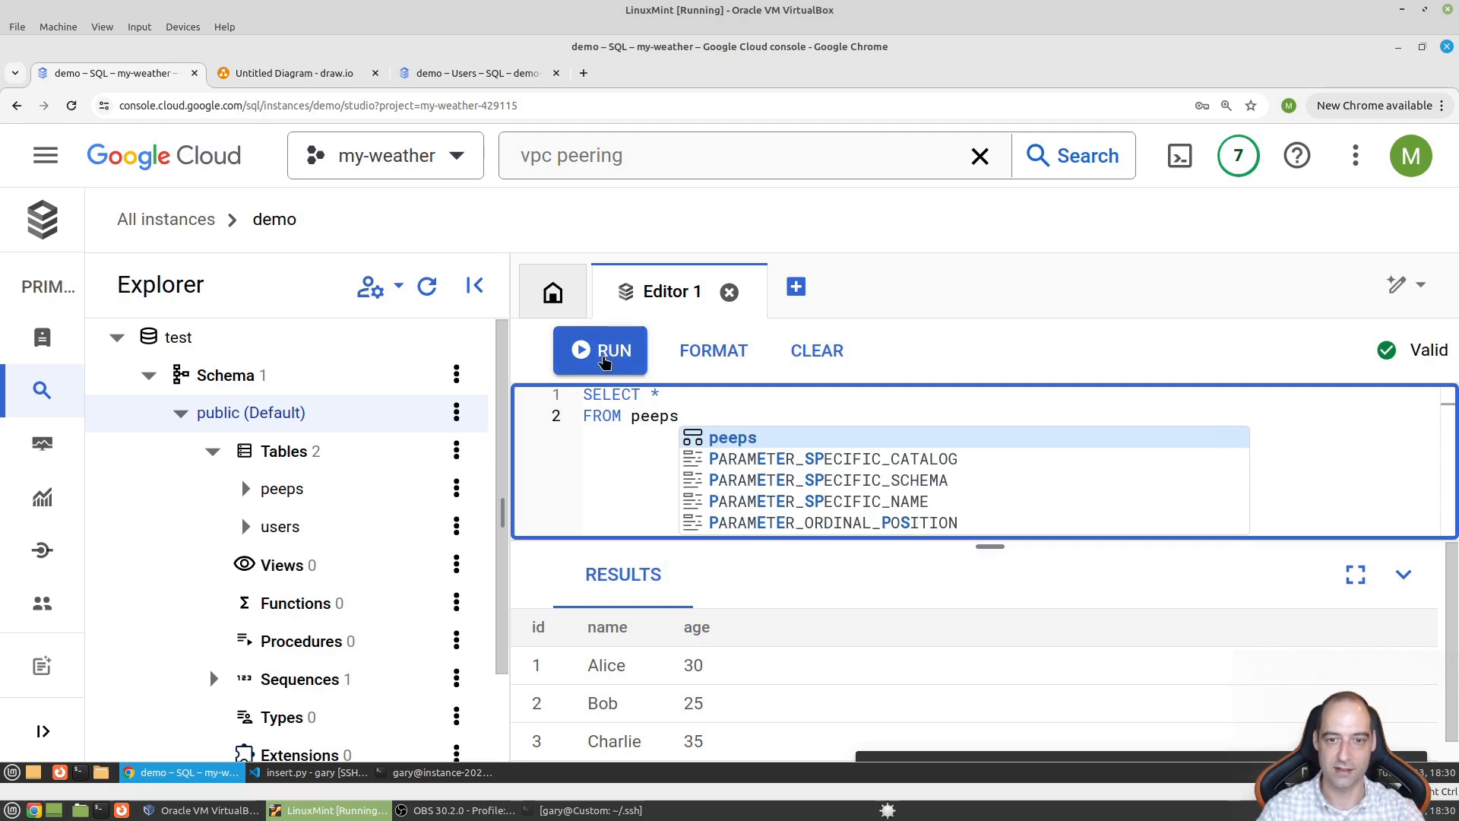
pyautogui.click(605, 359)
pyautogui.scroll(-1, 711, 680)
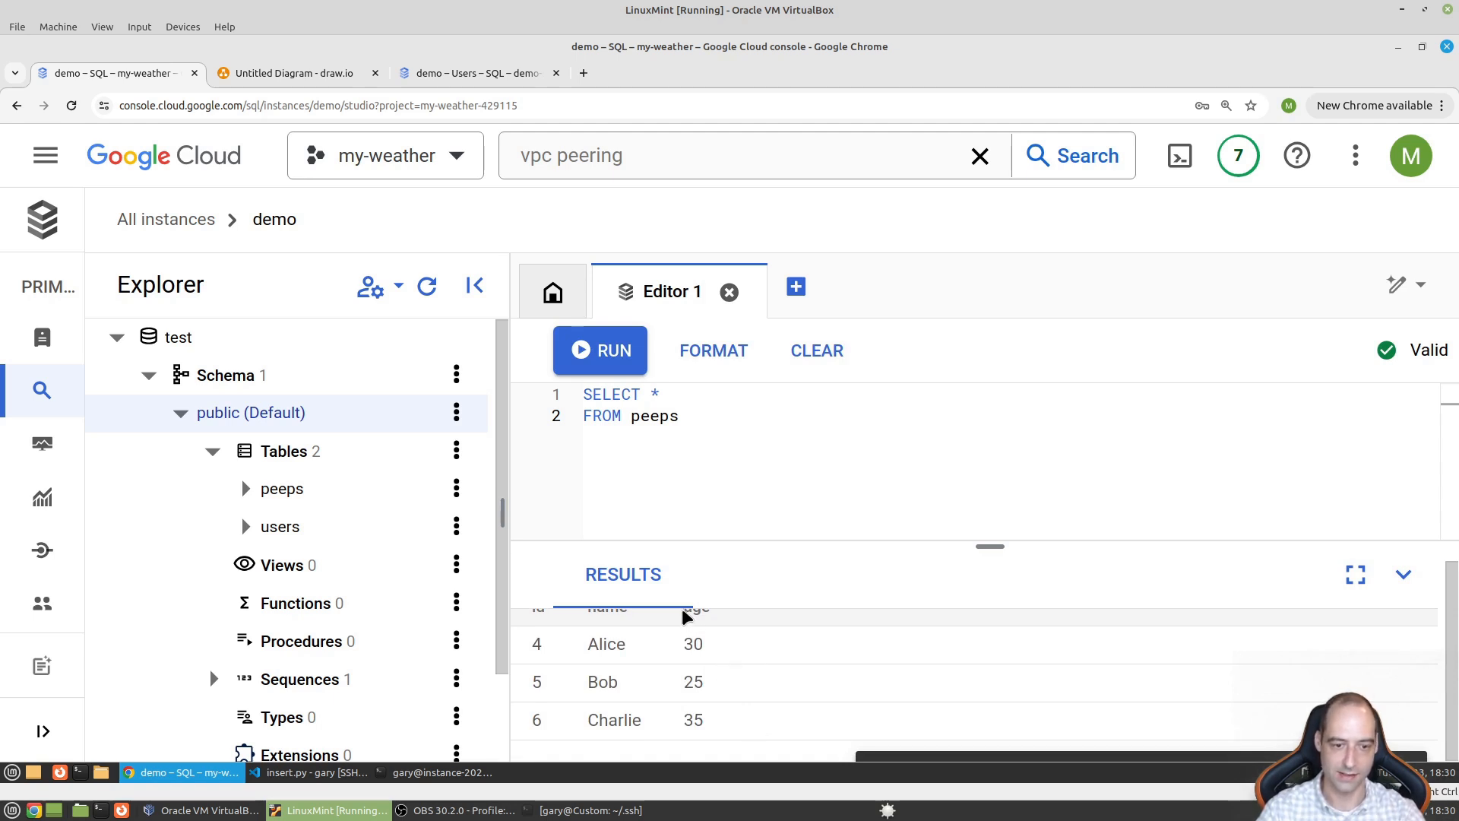
# - Change the table name on line 17 back from 'peeps' to 'users' and save
pyautogui.click(309, 772)
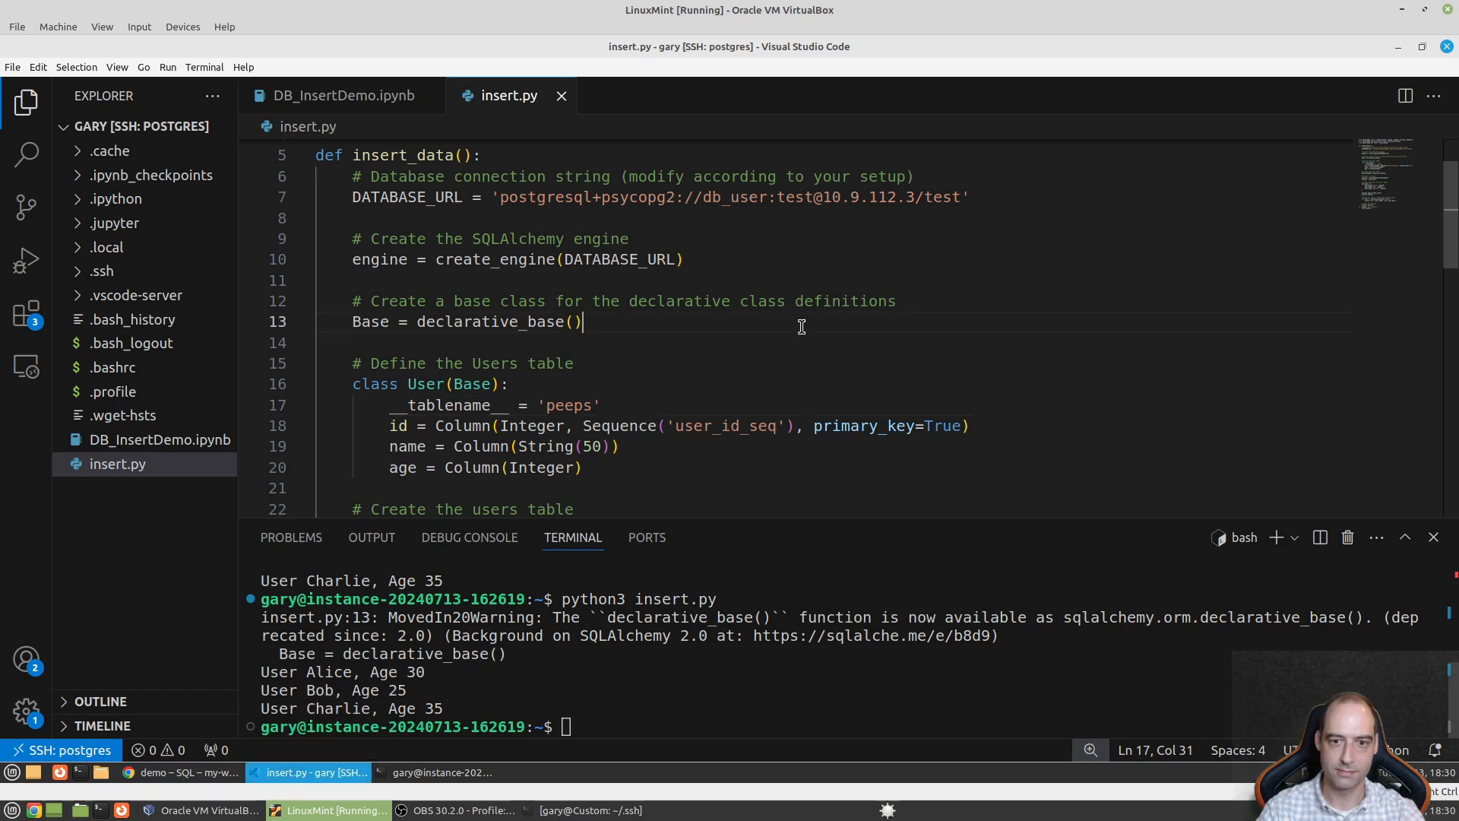
pyautogui.doubleClick(581, 408)
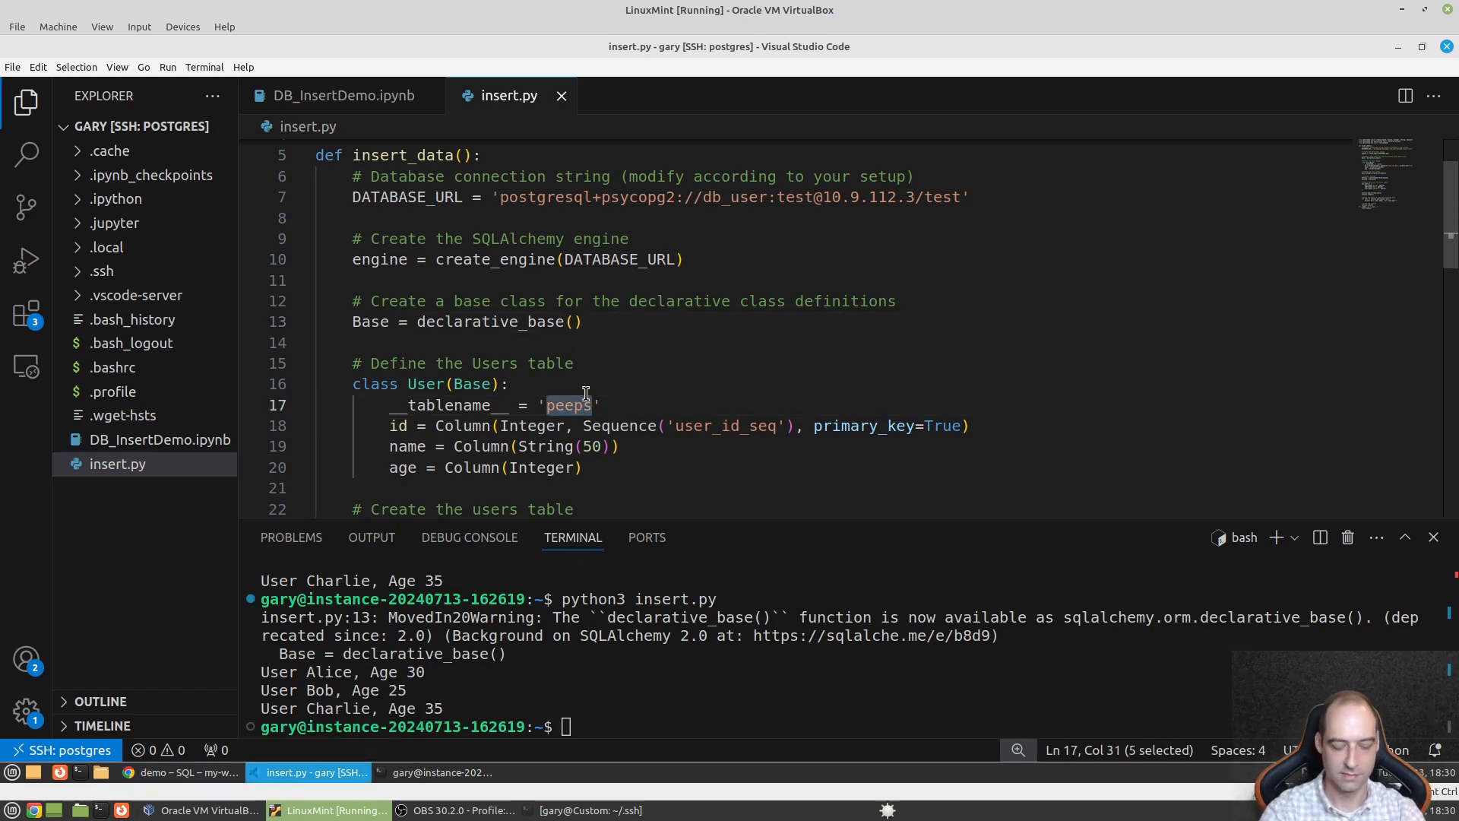
pyautogui.write('users')
pyautogui.press('Up')
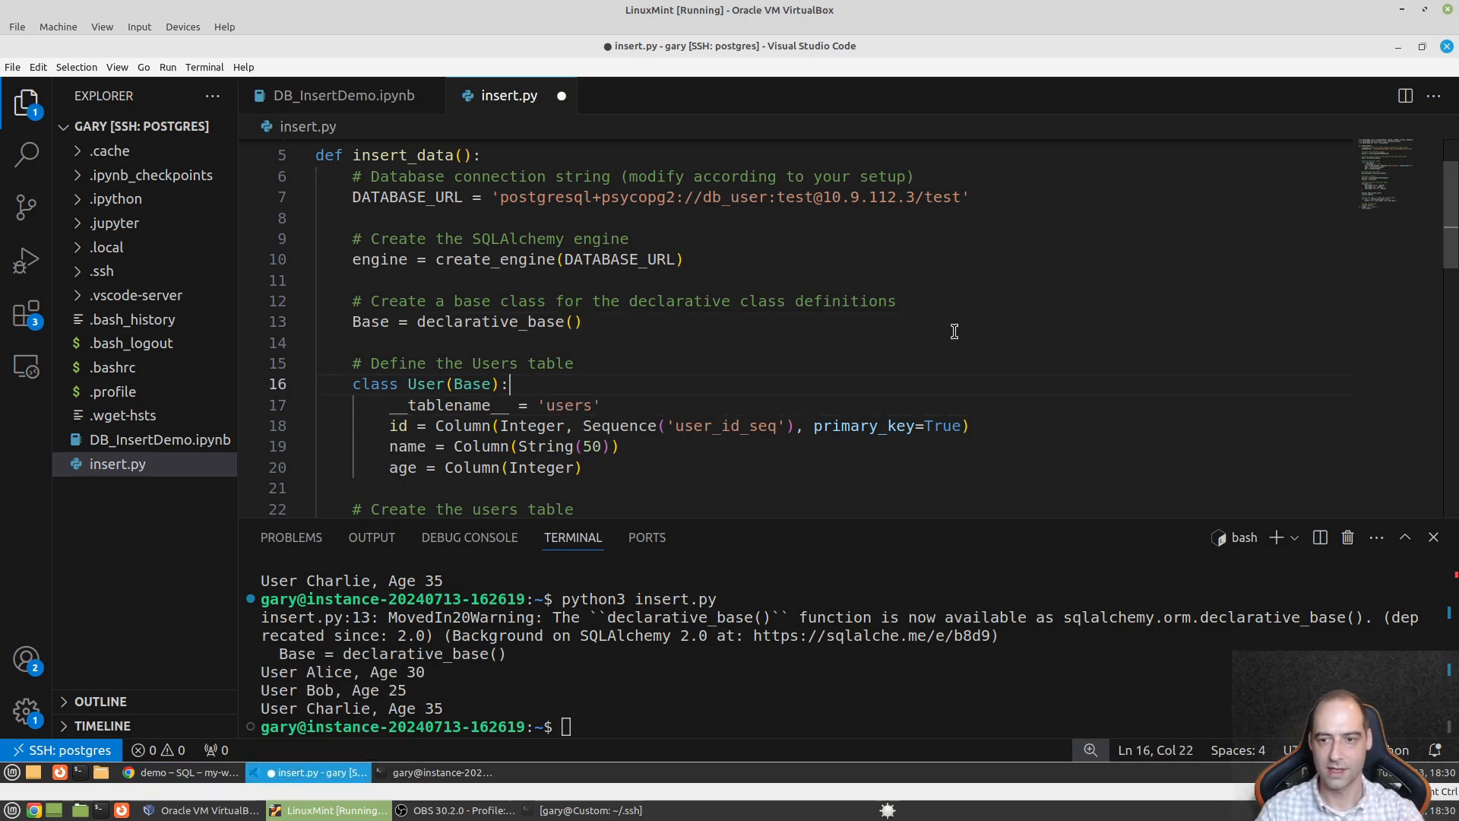
pyautogui.scroll(-2, 931, 347)
pyautogui.hotkey('ctrl', 's')
# - Rerun python3 insert.py to insert the three users again
pyautogui.click(792, 674)
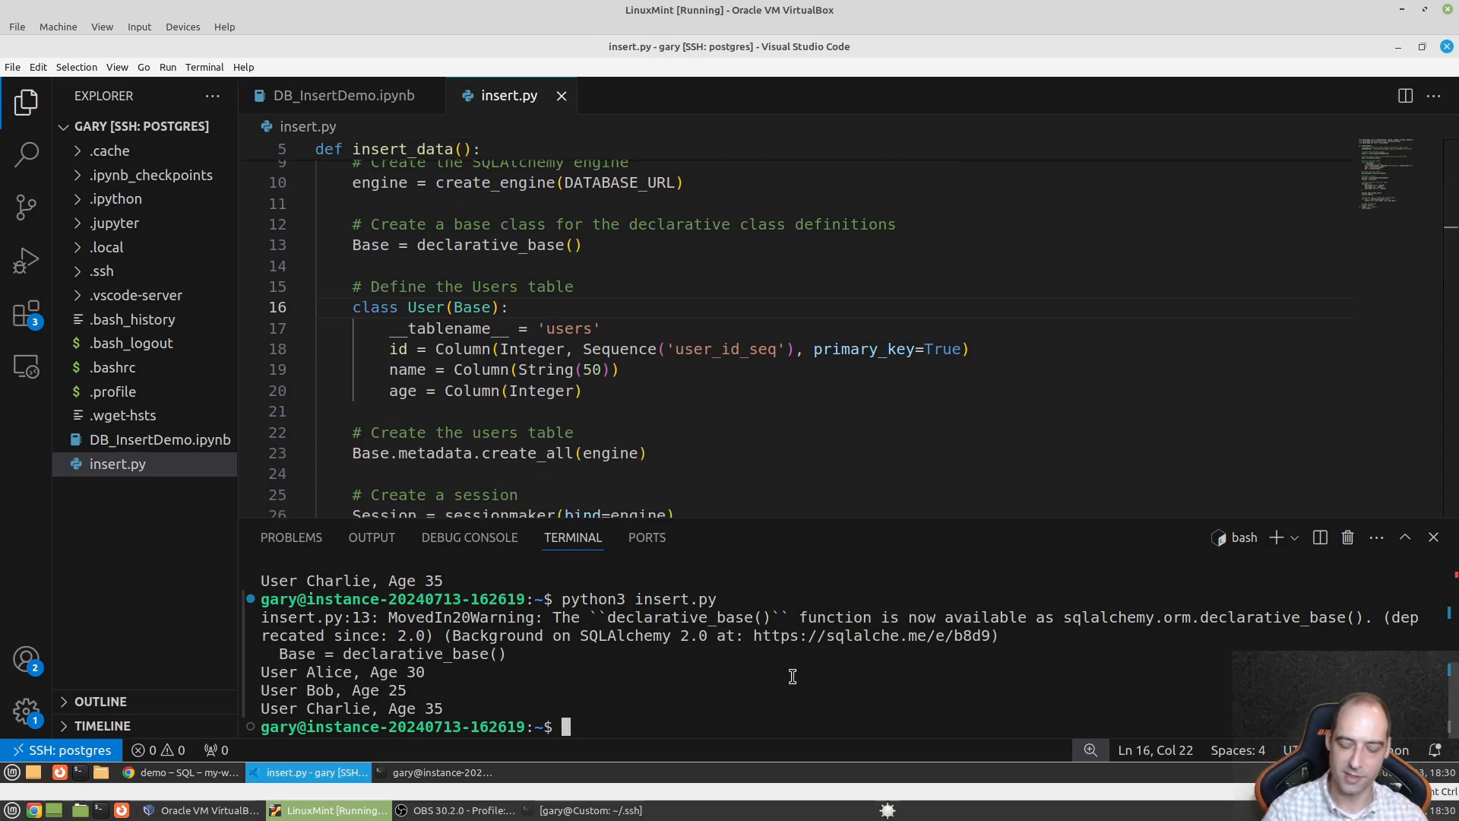
pyautogui.press('Up')
pyautogui.press('Return')
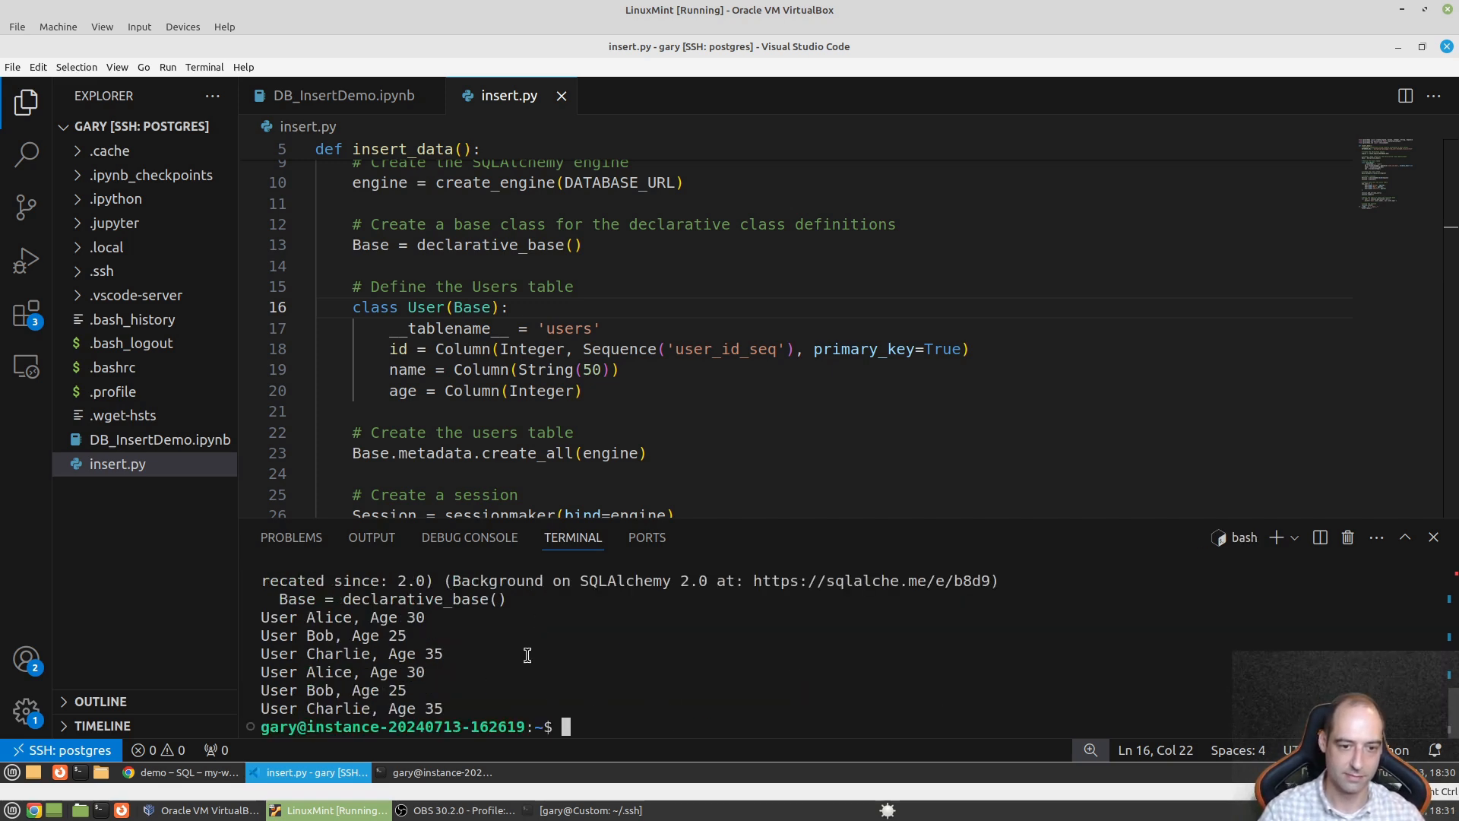
# - Review the six printed user lines and the query-and-print code on lines 39-41
pyautogui.moveTo(425, 724); pyautogui.dragTo(263, 618)
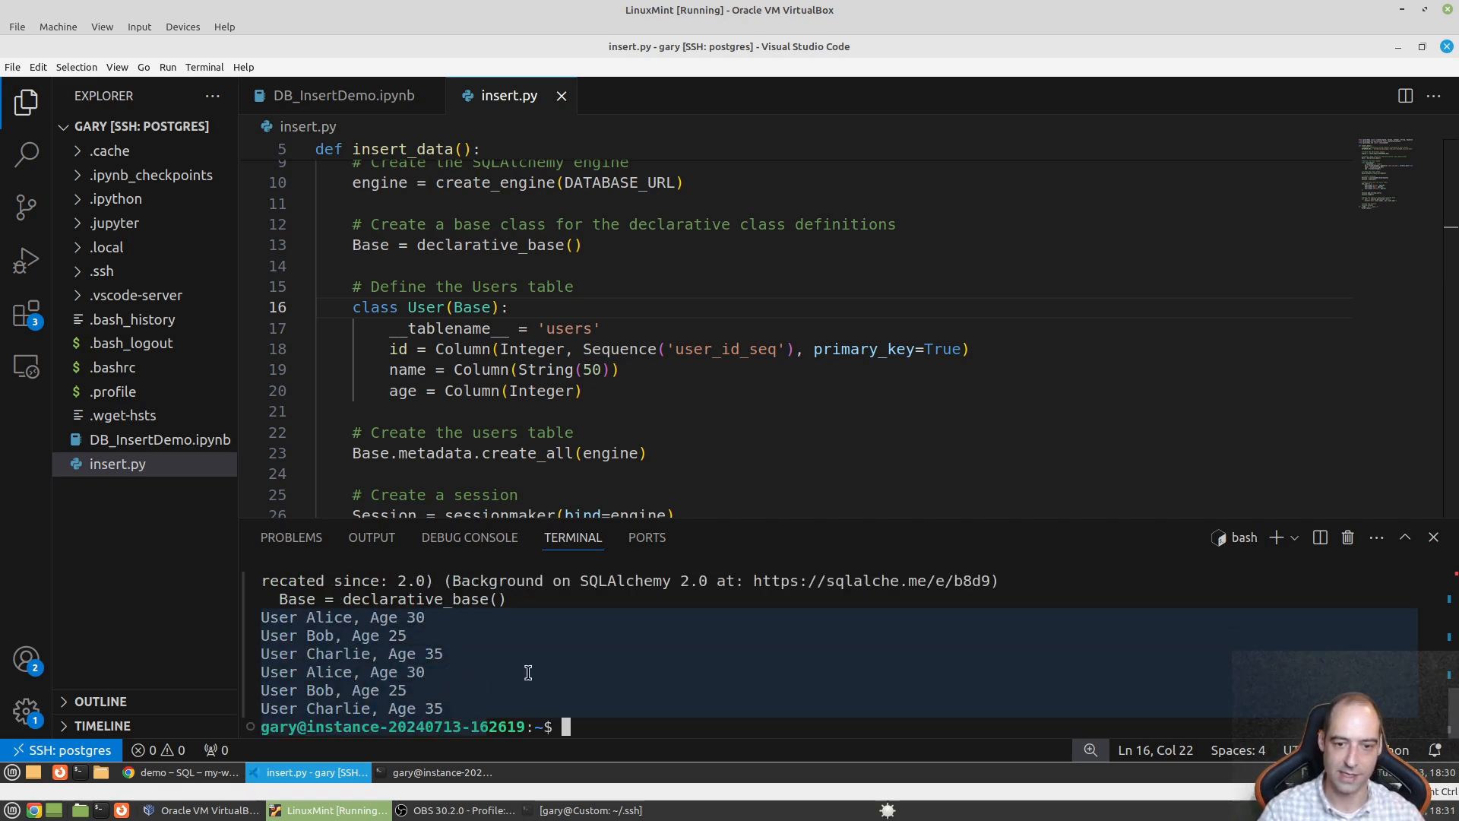
pyautogui.click(608, 391)
pyautogui.scroll(-3, 532, 403)
pyautogui.scroll(-4, 526, 419)
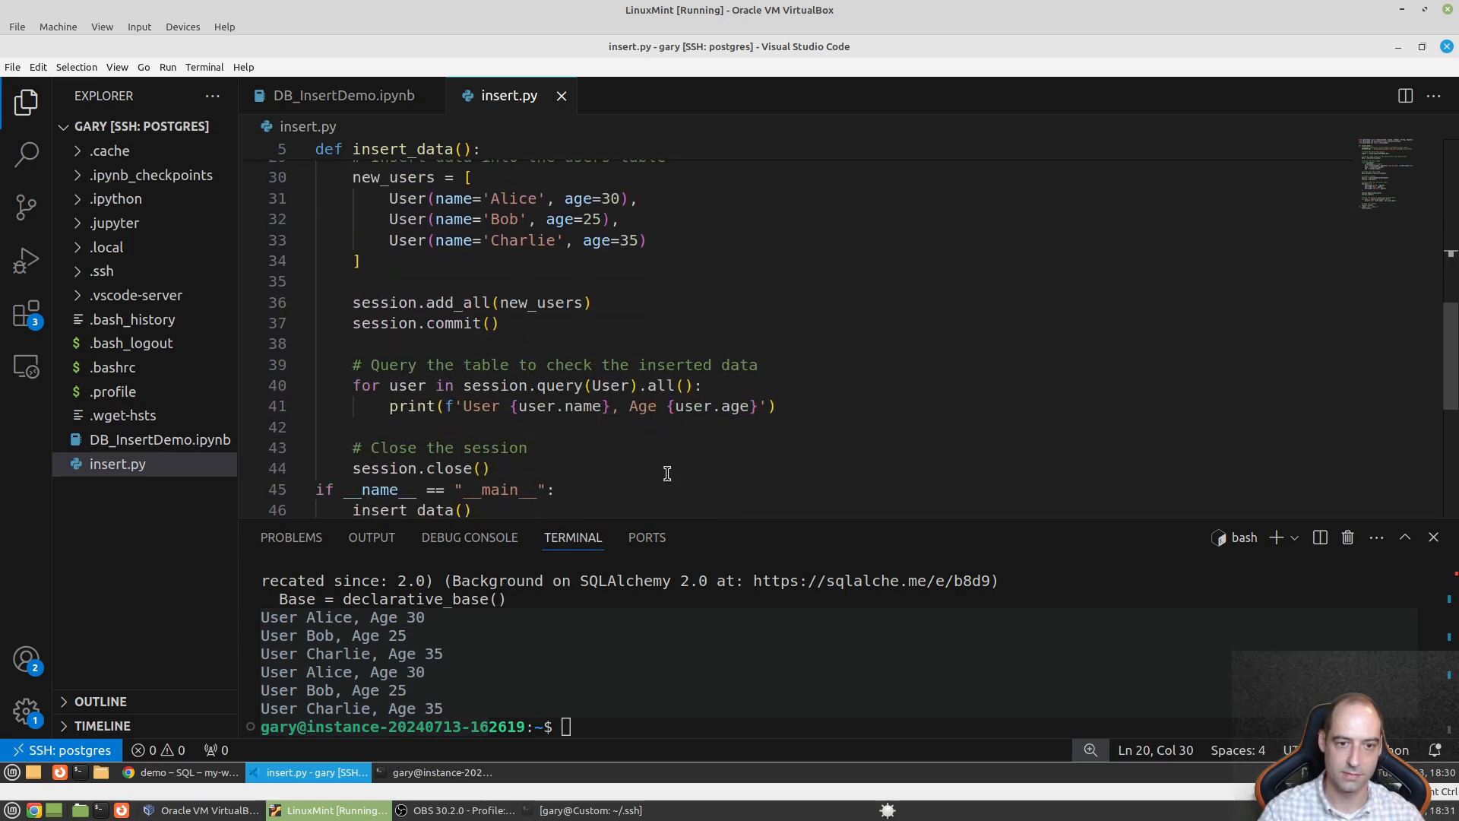
pyautogui.click(788, 402)
pyautogui.moveTo(782, 406); pyautogui.dragTo(328, 368)
pyautogui.click(565, 357)
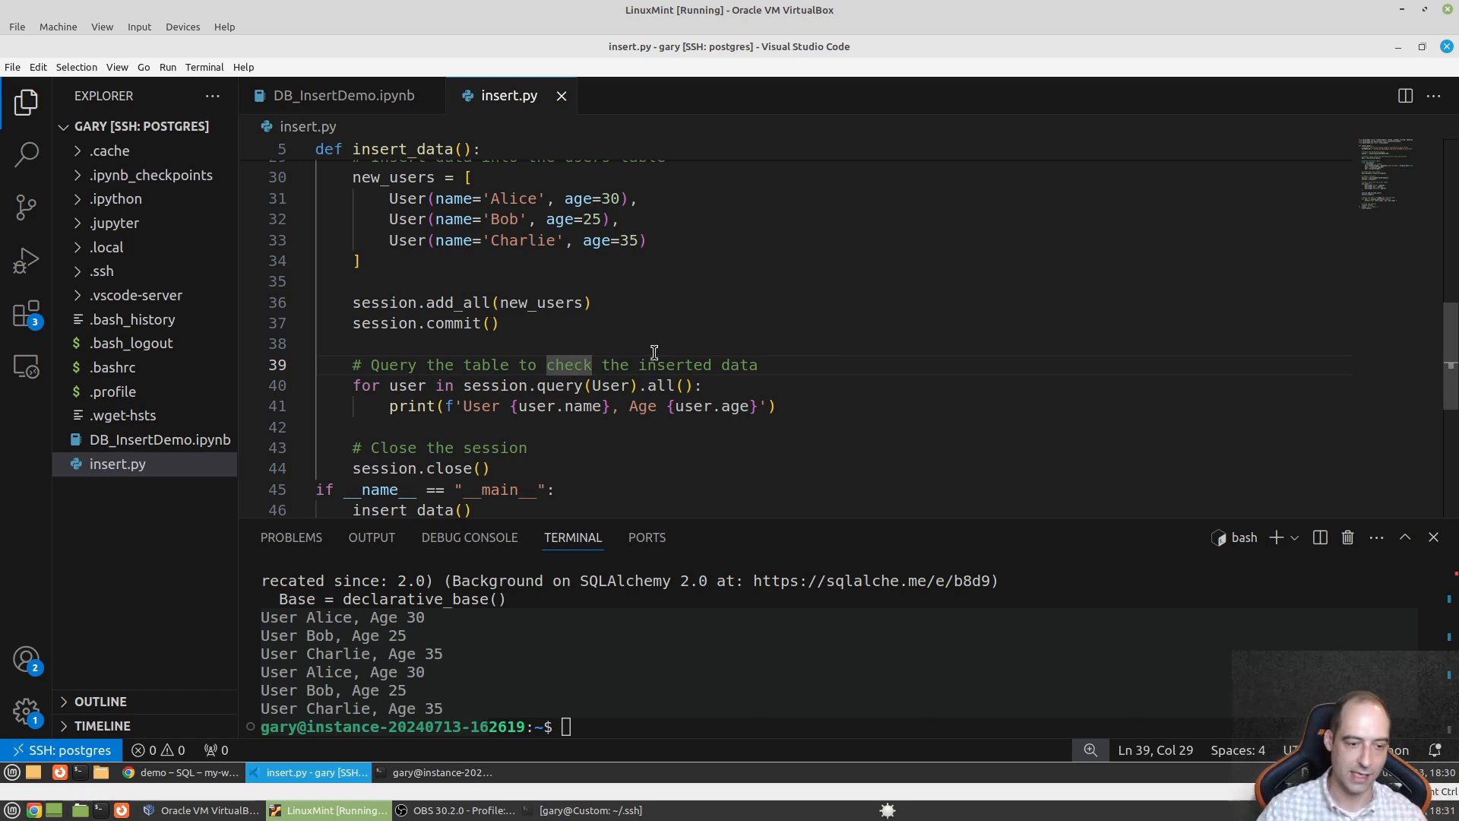
pyautogui.click(220, 778)
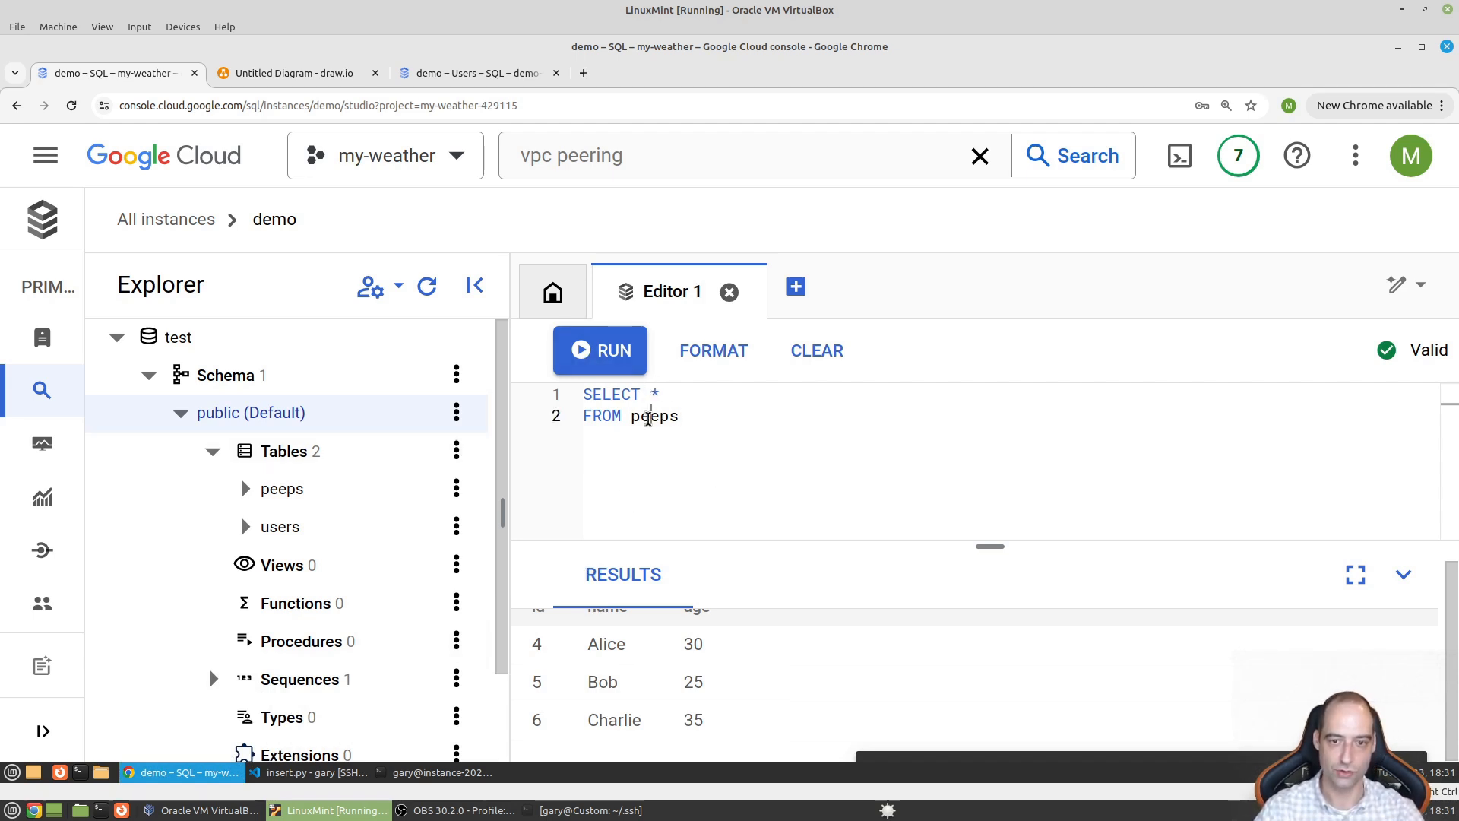
# - Change the query table from peeps to users, run it, and enlarge the results to show all six rows
pyautogui.doubleClick(648, 417)
pyautogui.write('users')
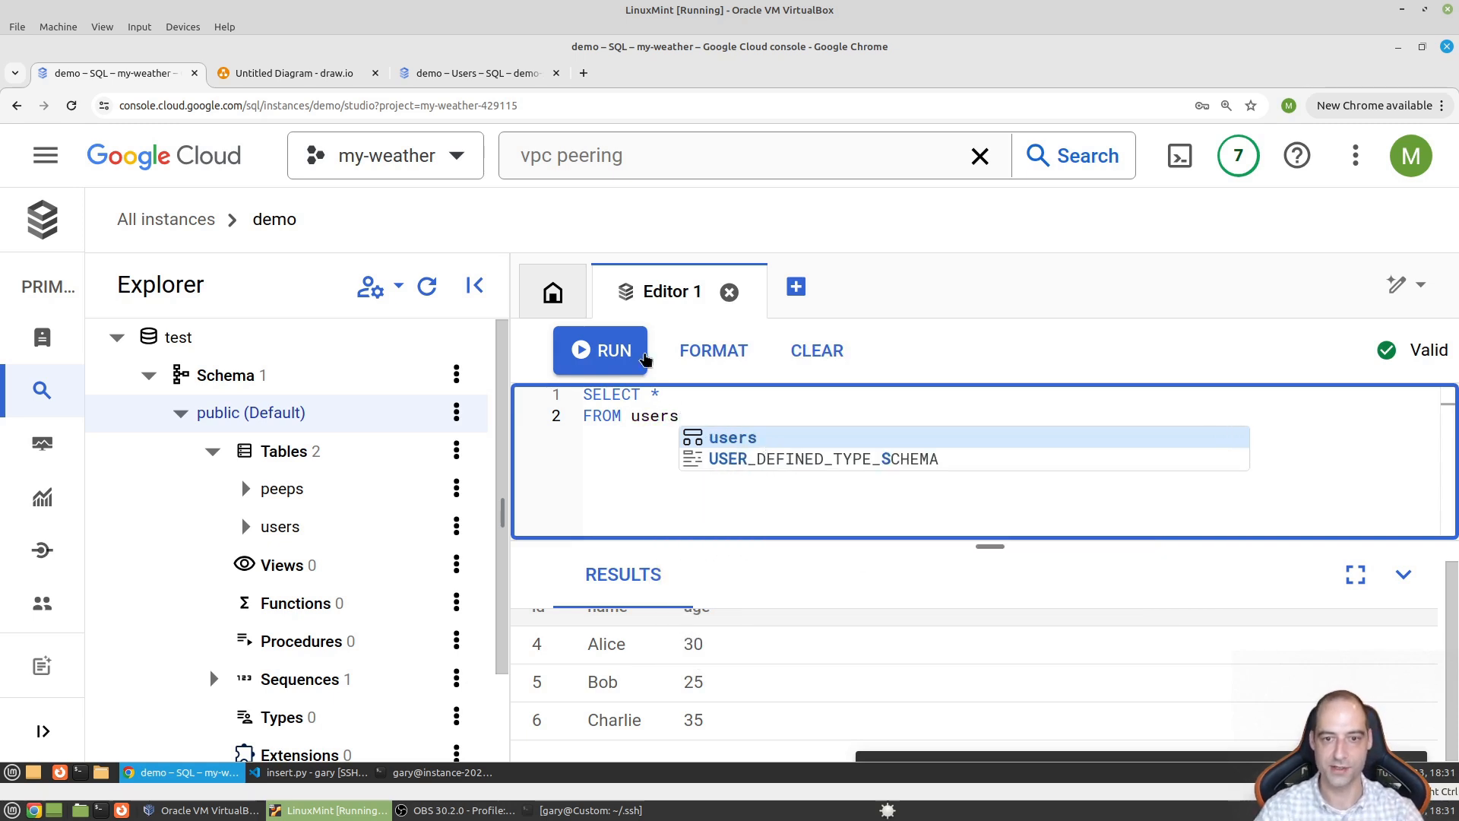
pyautogui.click(614, 350)
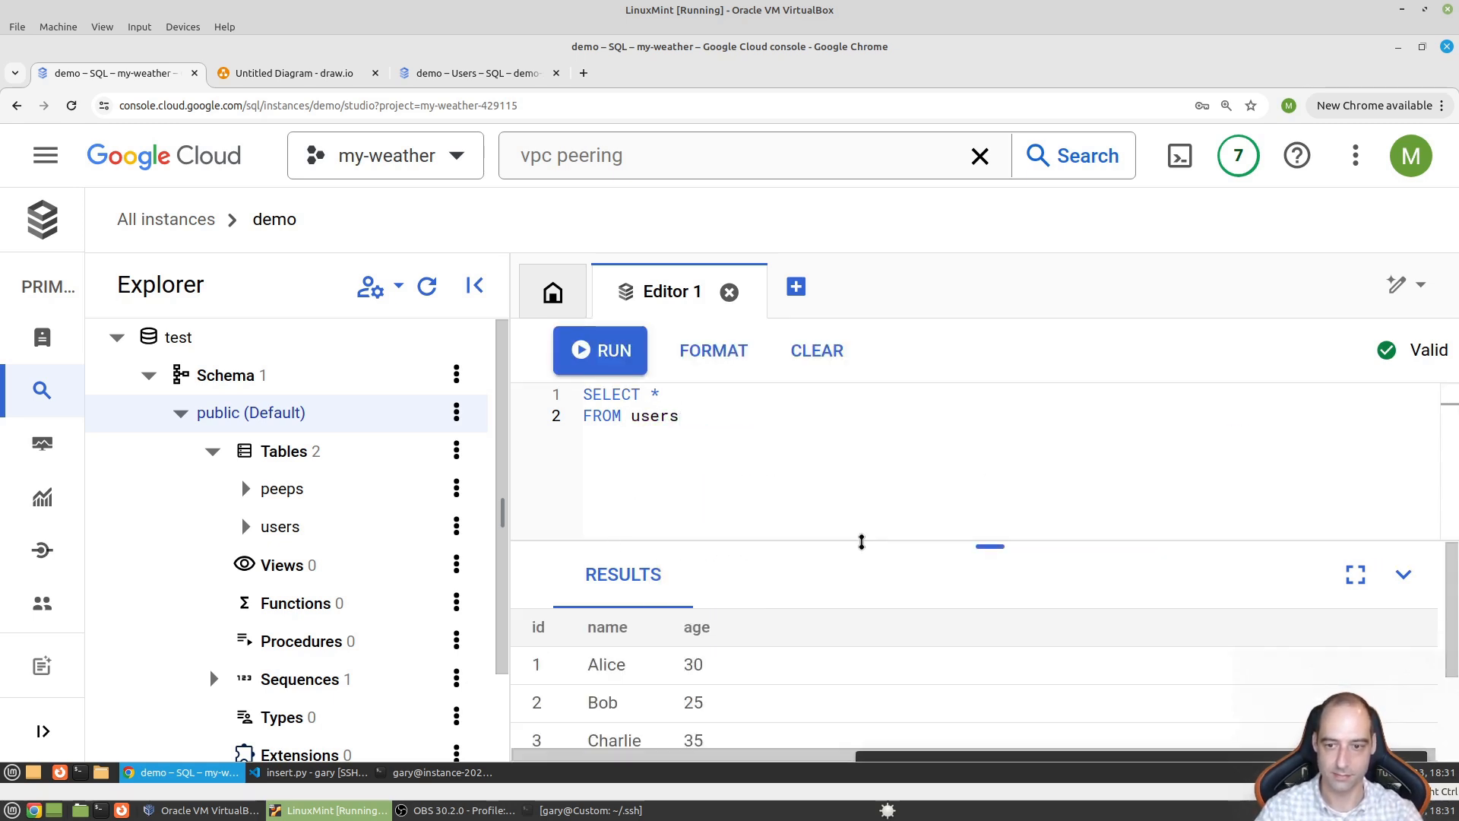
pyautogui.moveTo(859, 542); pyautogui.dragTo(954, 379)
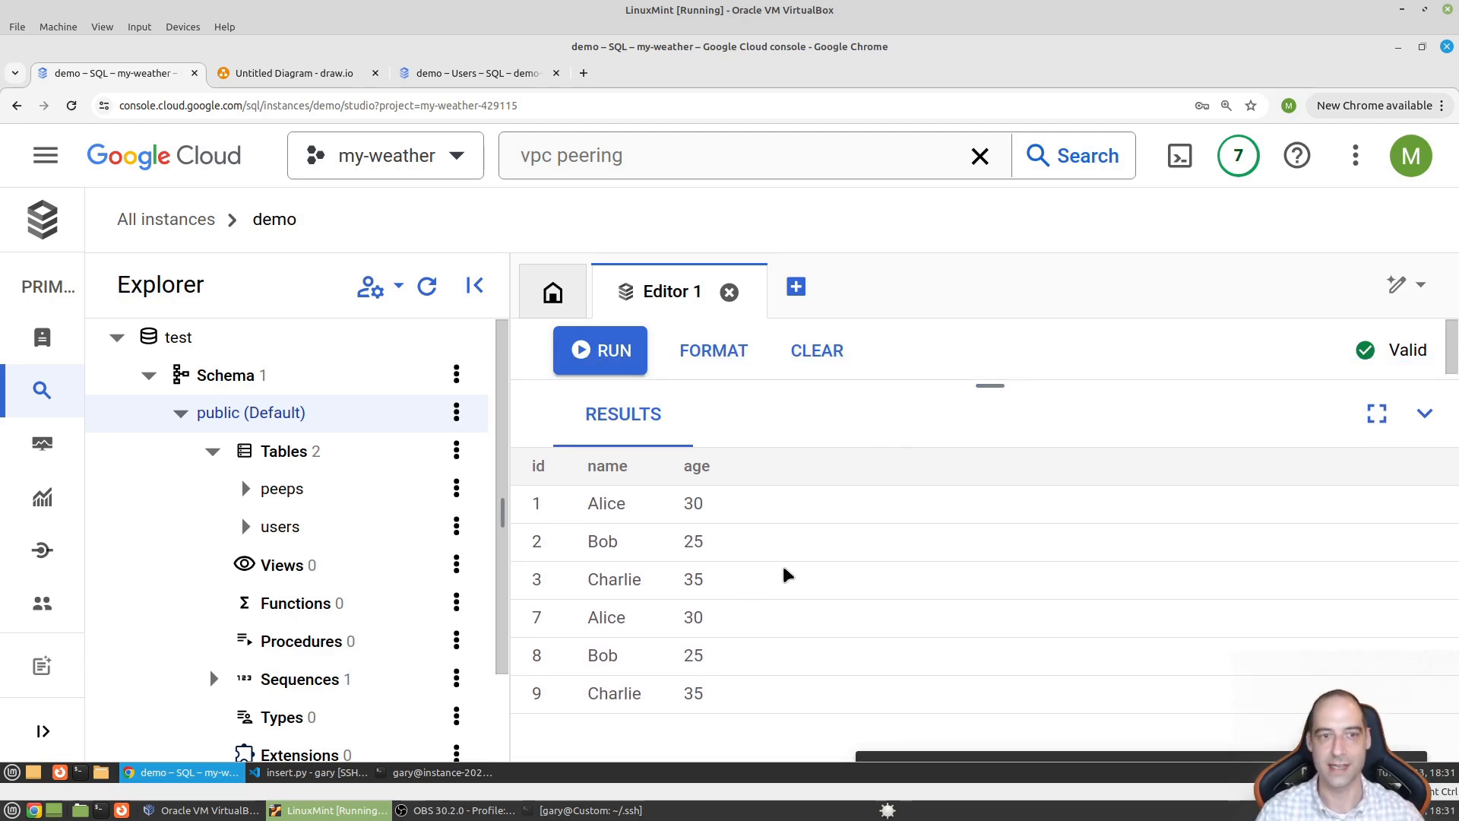
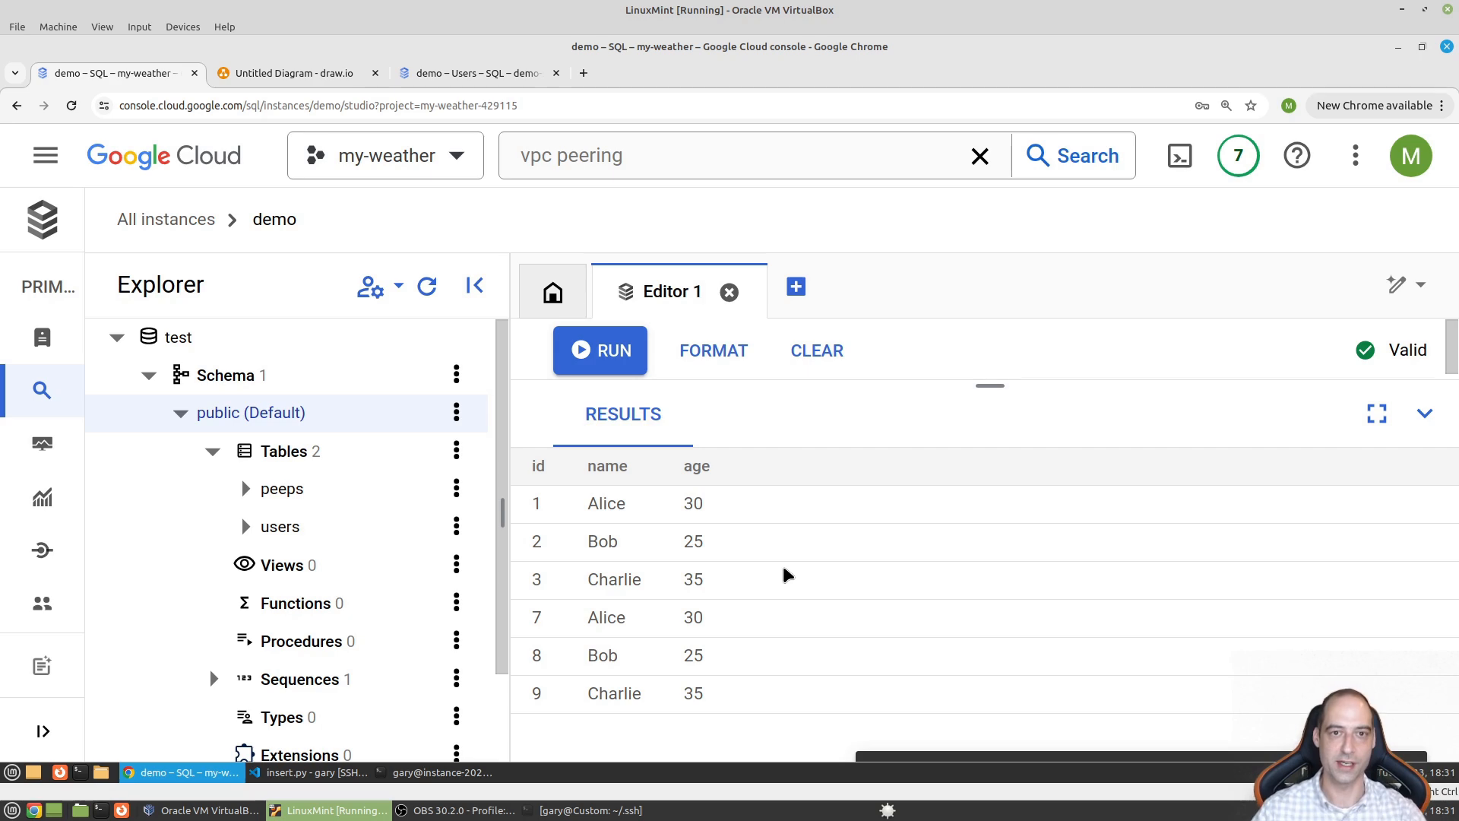
# - In the demo-sql project, dismiss the pending notices and go to the SQL instances list
pyautogui.click(452, 80)
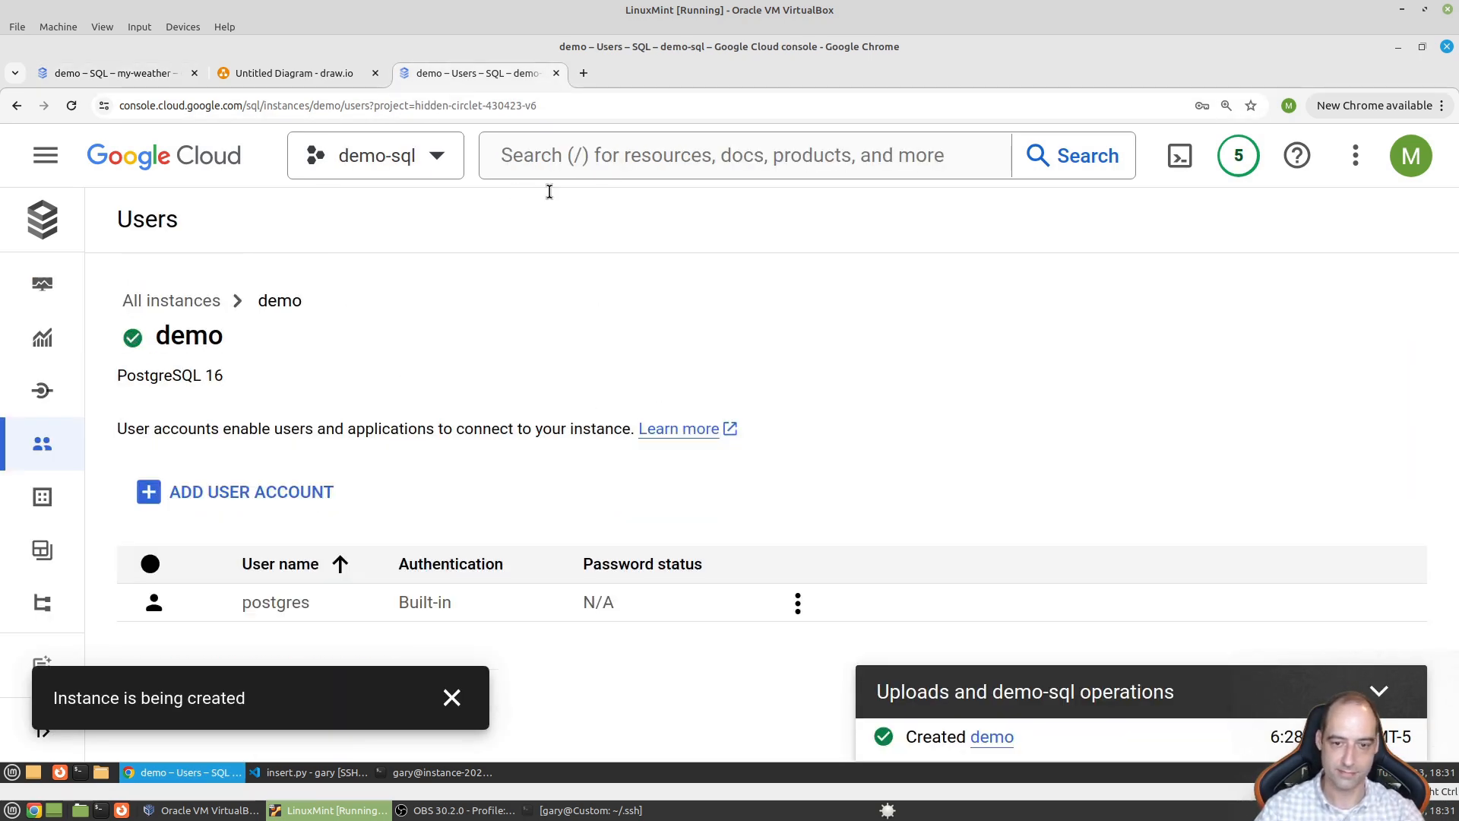
pyautogui.click(1380, 691)
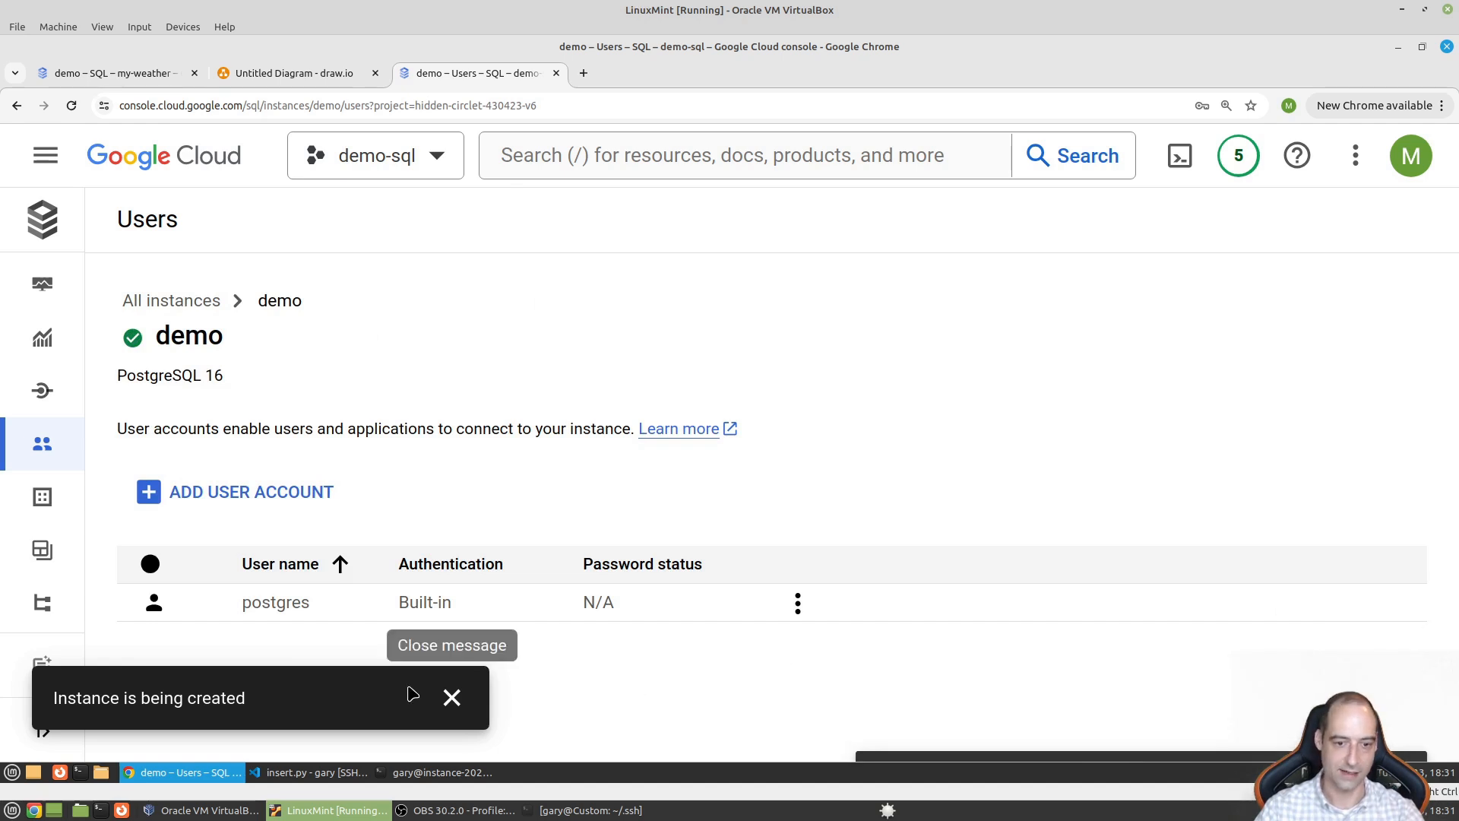
pyautogui.click(451, 698)
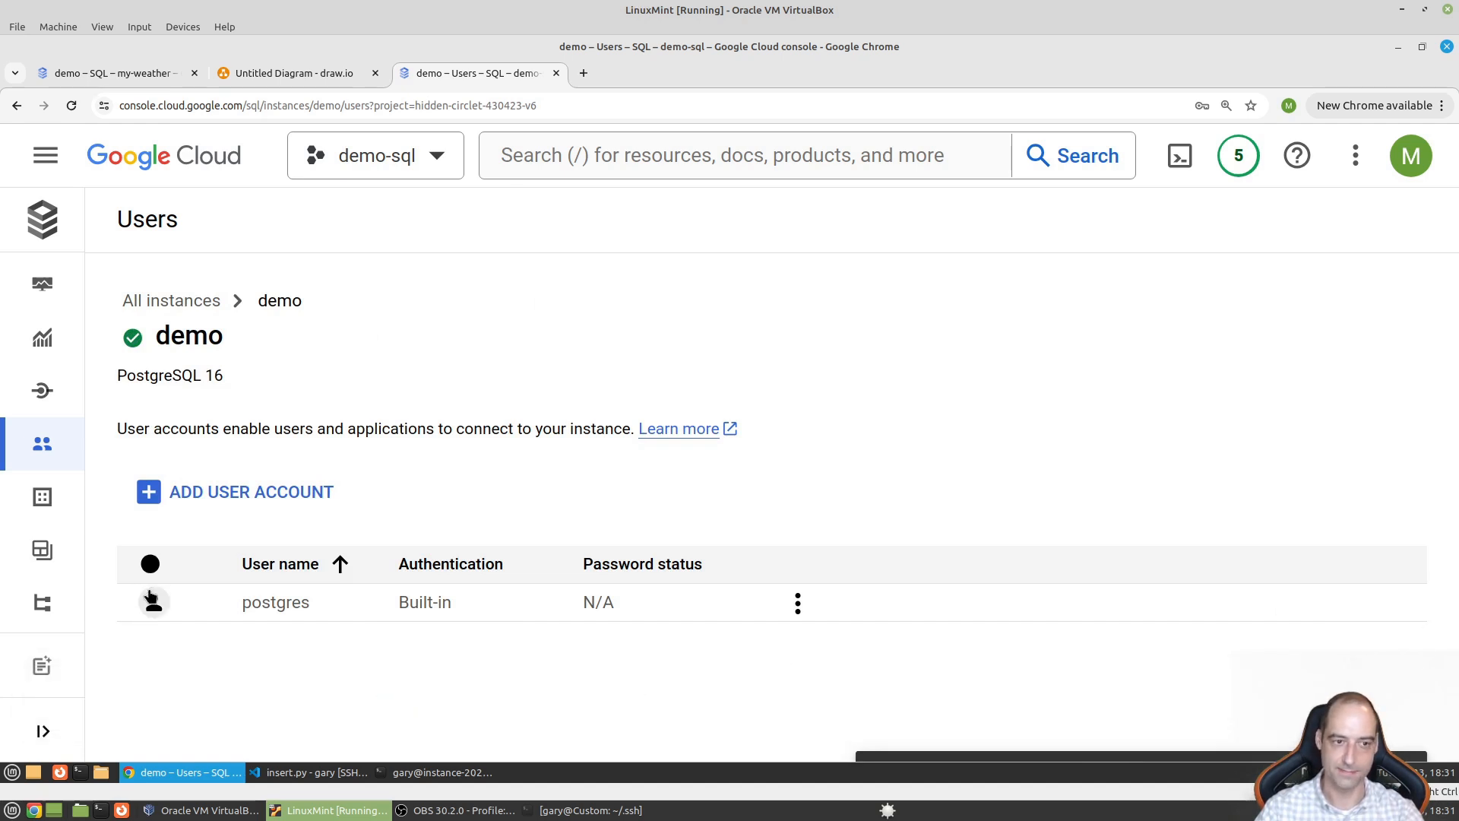
pyautogui.click(43, 154)
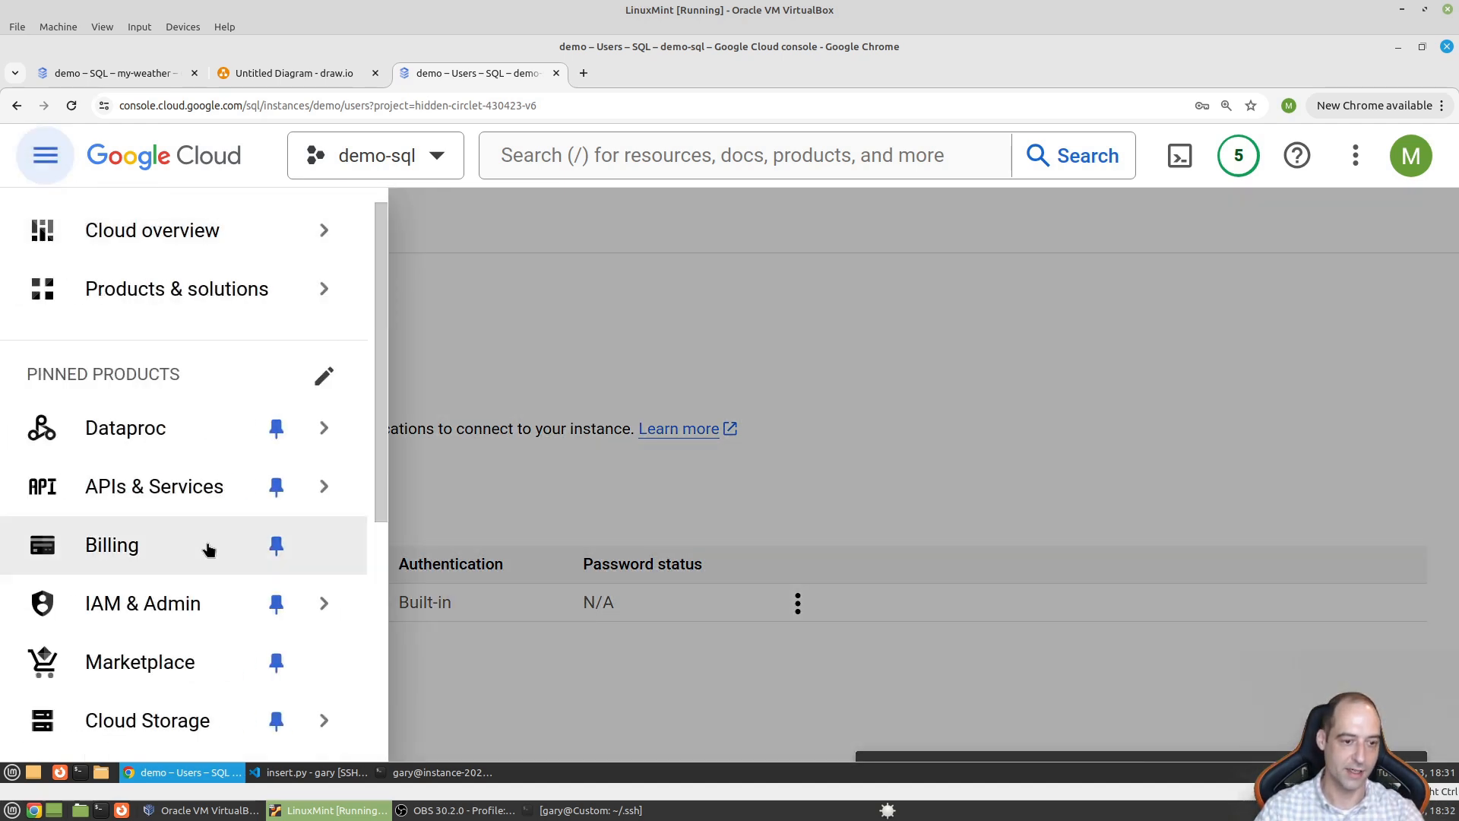
pyautogui.scroll(-1, 182, 680)
pyautogui.scroll(-4, 181, 672)
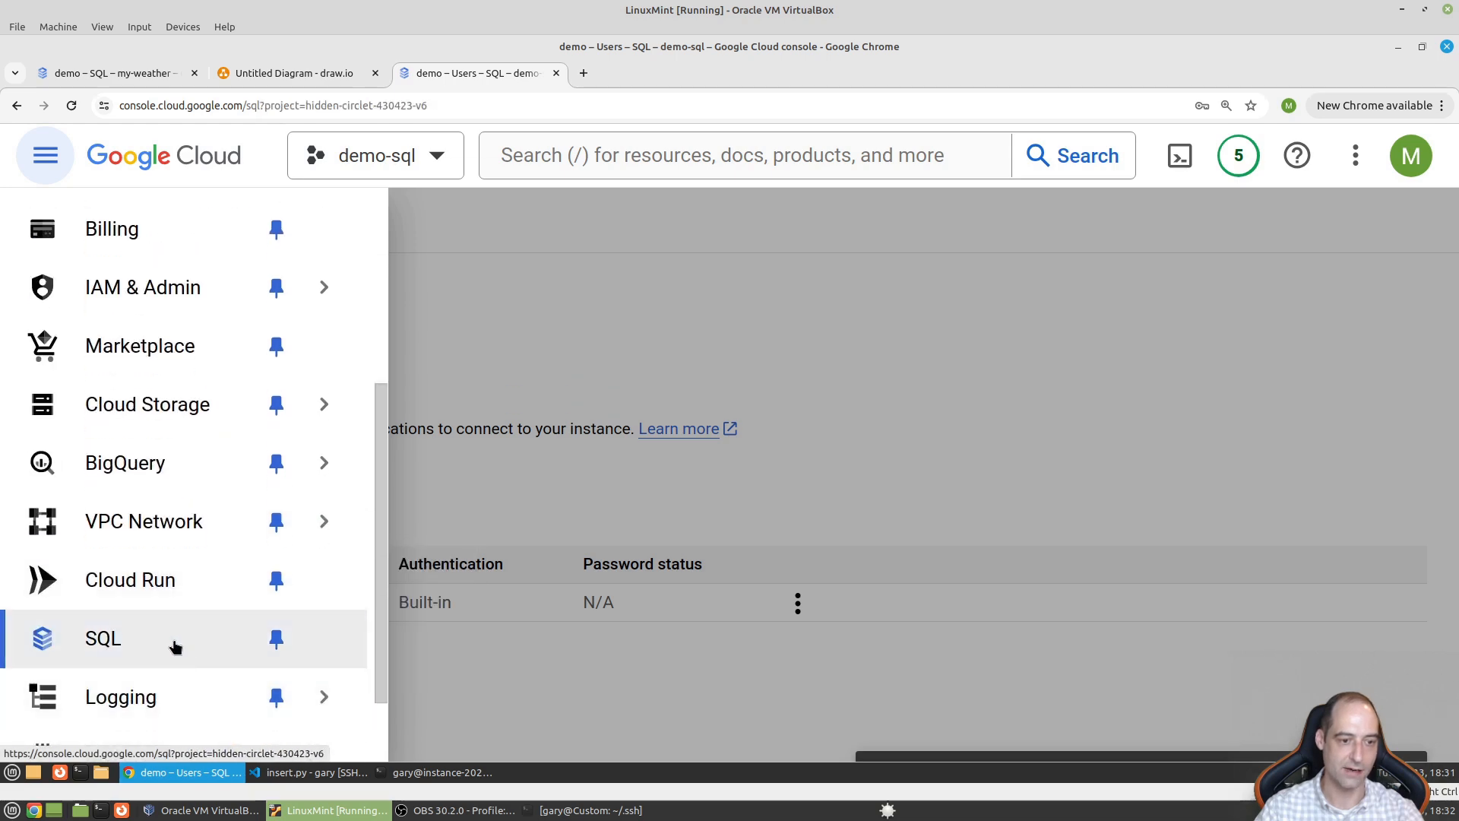
pyautogui.click(175, 646)
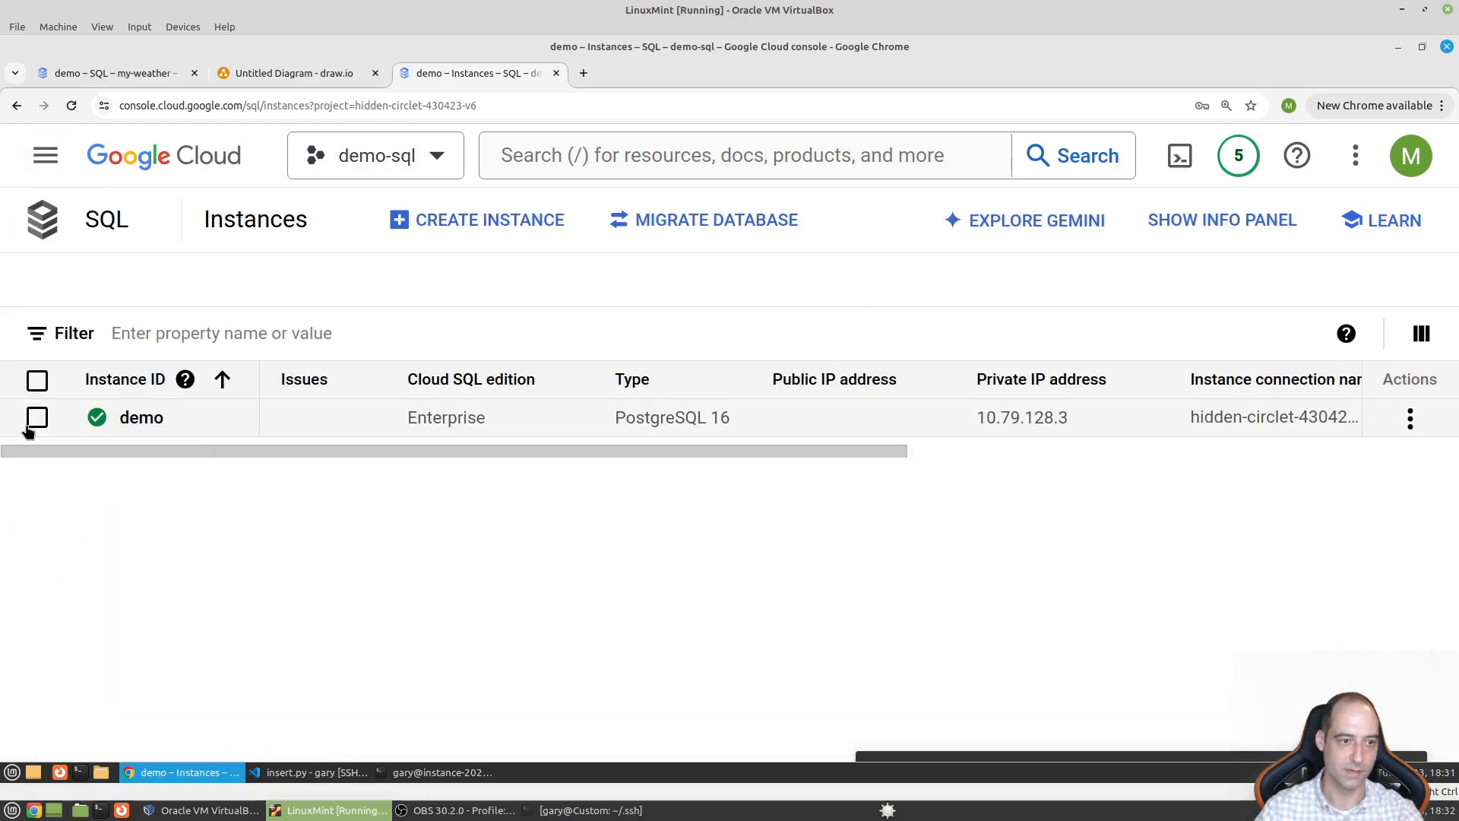
# - Delete the demo instance by confirming its ID 'demo', then return to the my-weather project
pyautogui.click(33, 425)
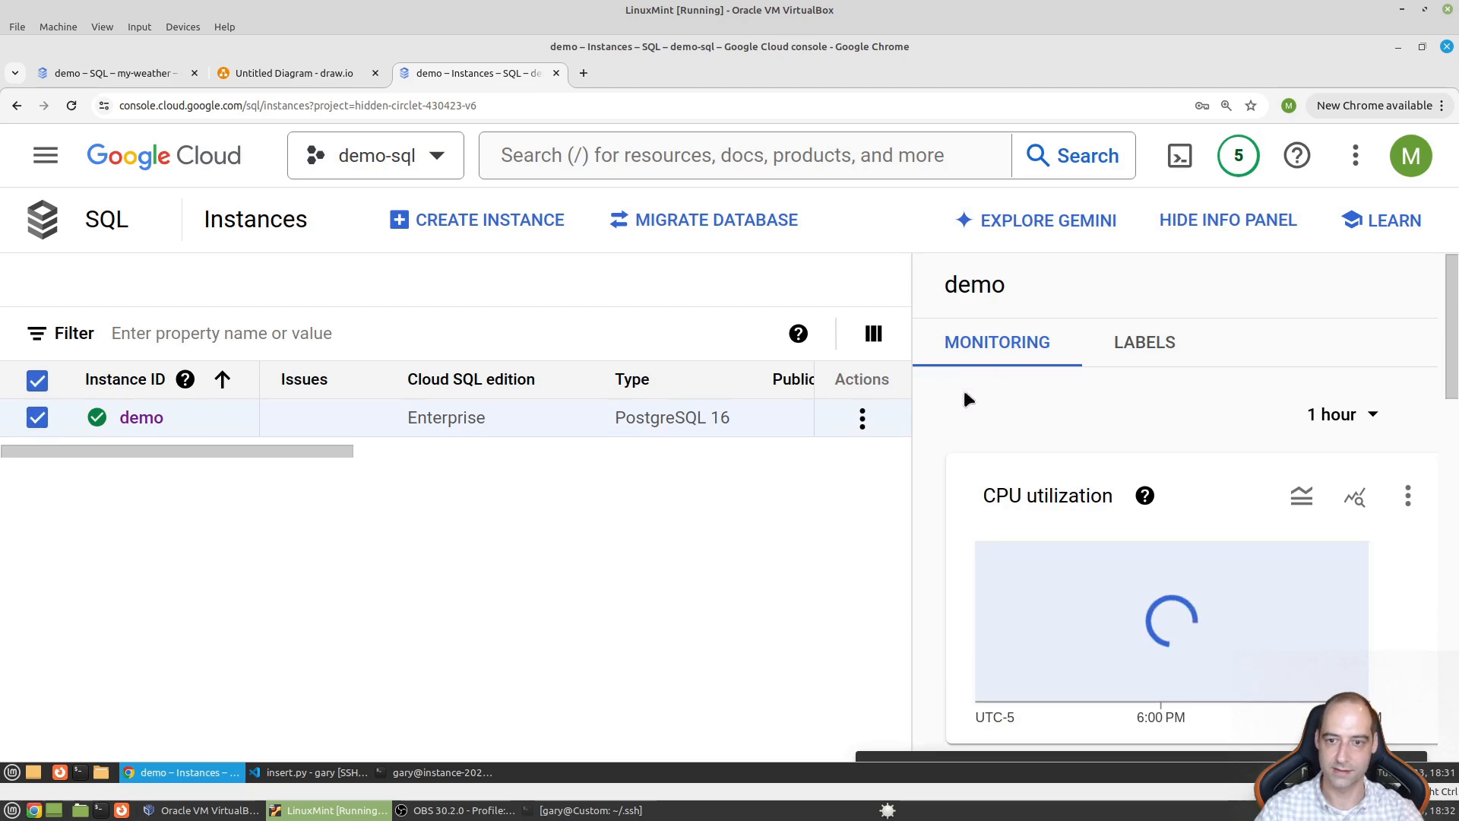
pyautogui.click(862, 419)
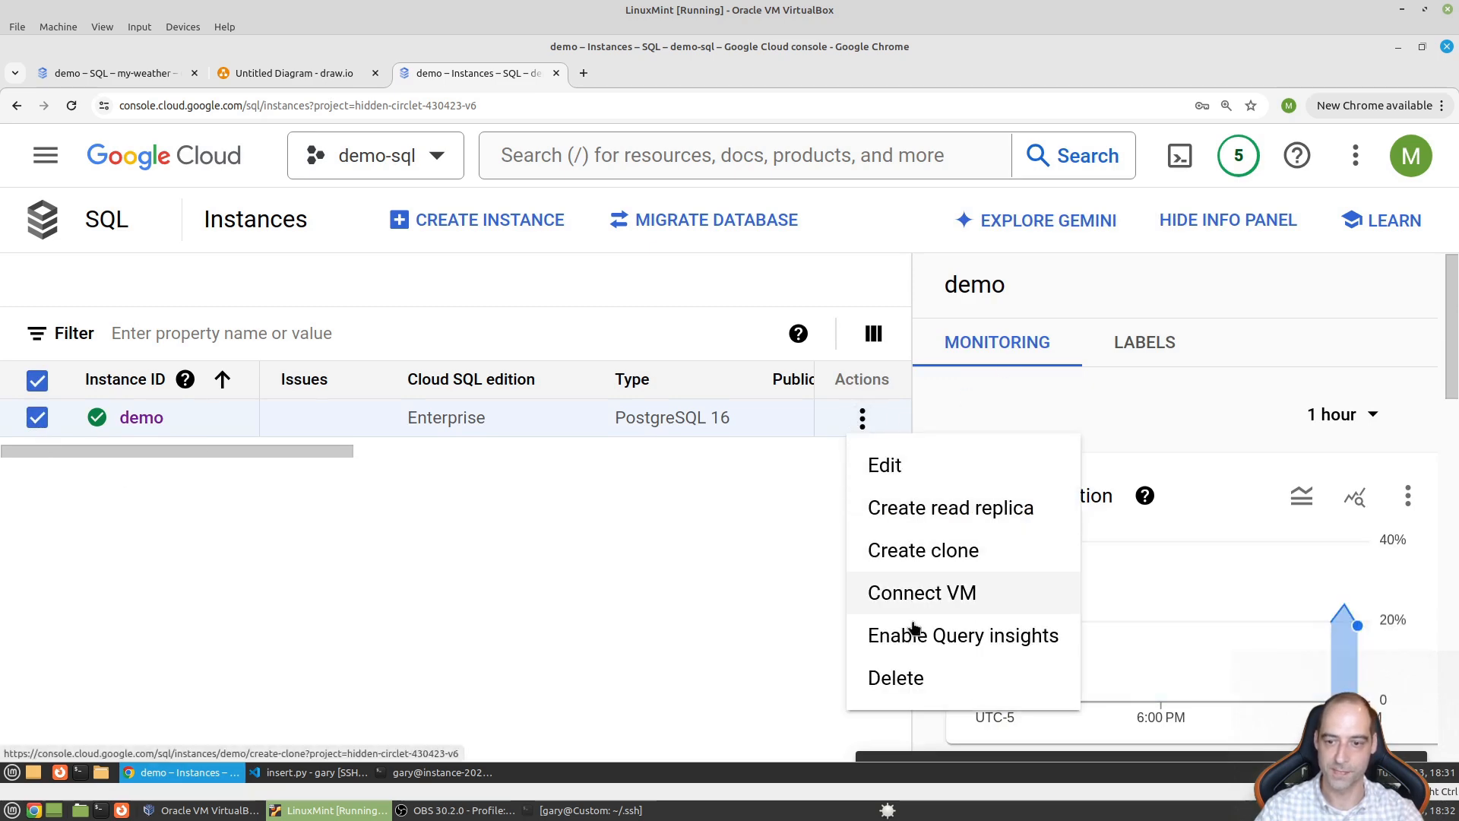
pyautogui.click(908, 678)
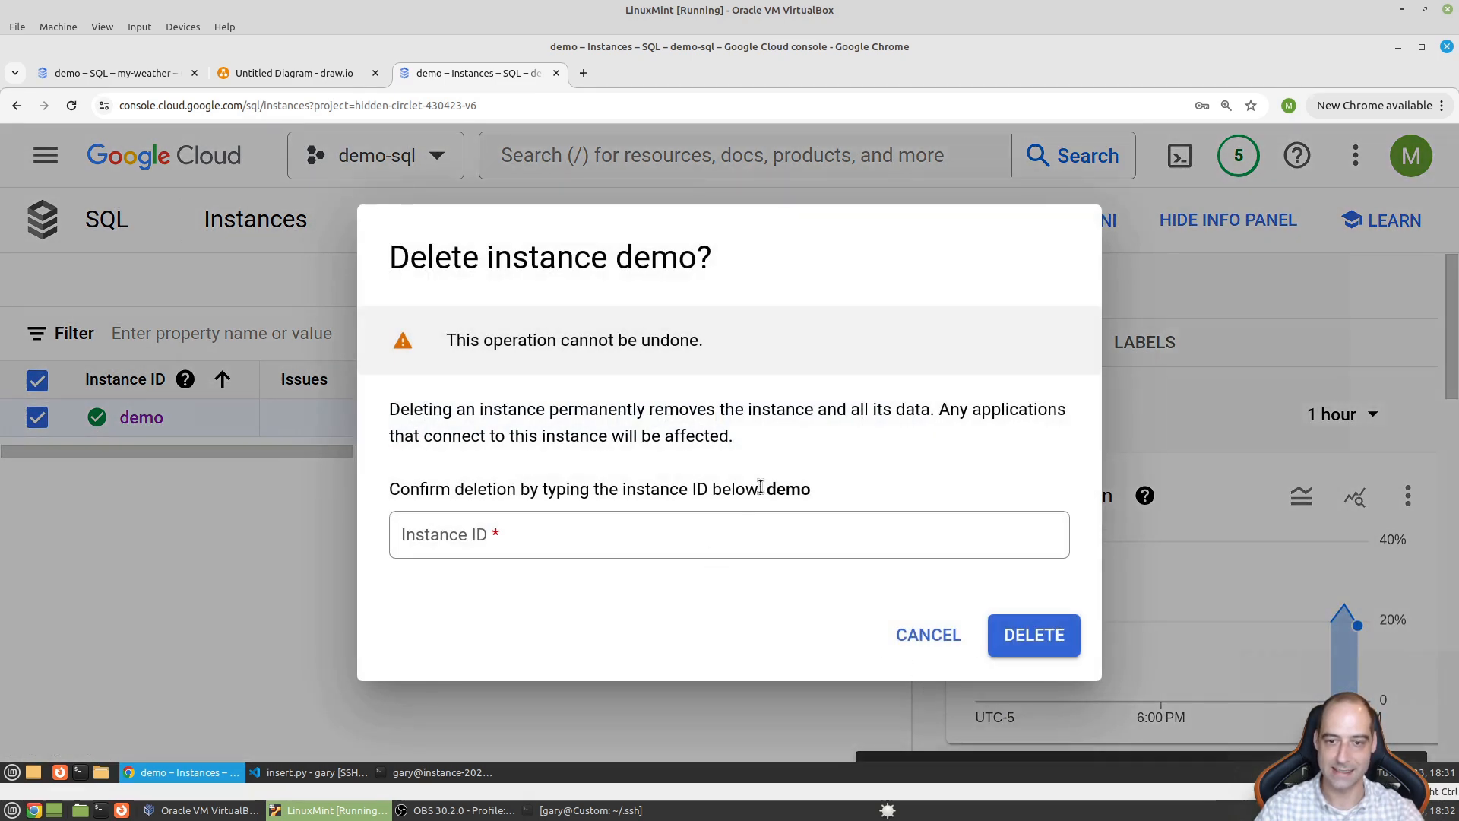
pyautogui.doubleClick(774, 488)
pyautogui.hotkey('ctrl', 'c')
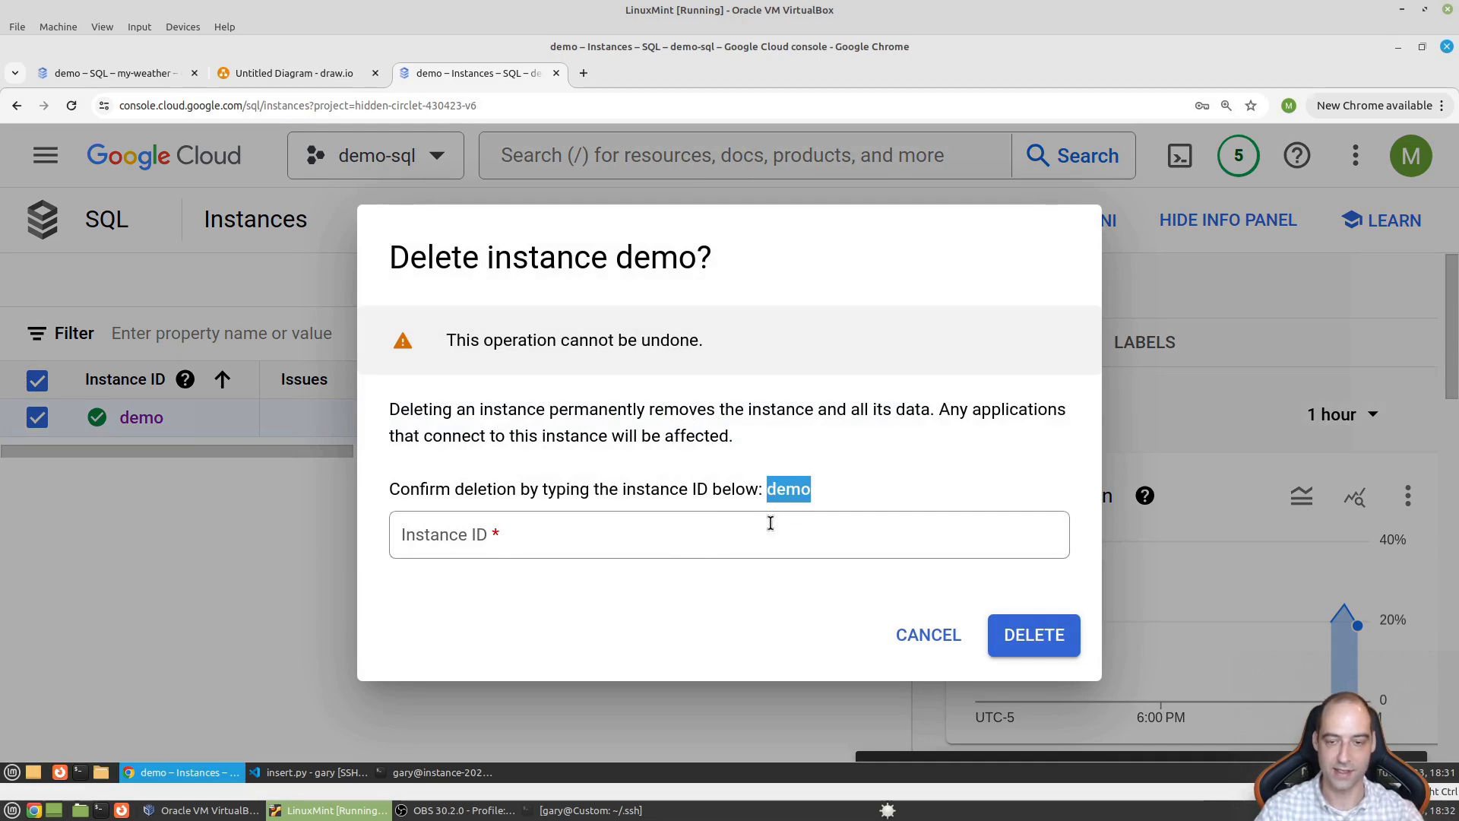
pyautogui.click(770, 525)
pyautogui.hotkey('ctrl', 'v')
pyautogui.click(1059, 643)
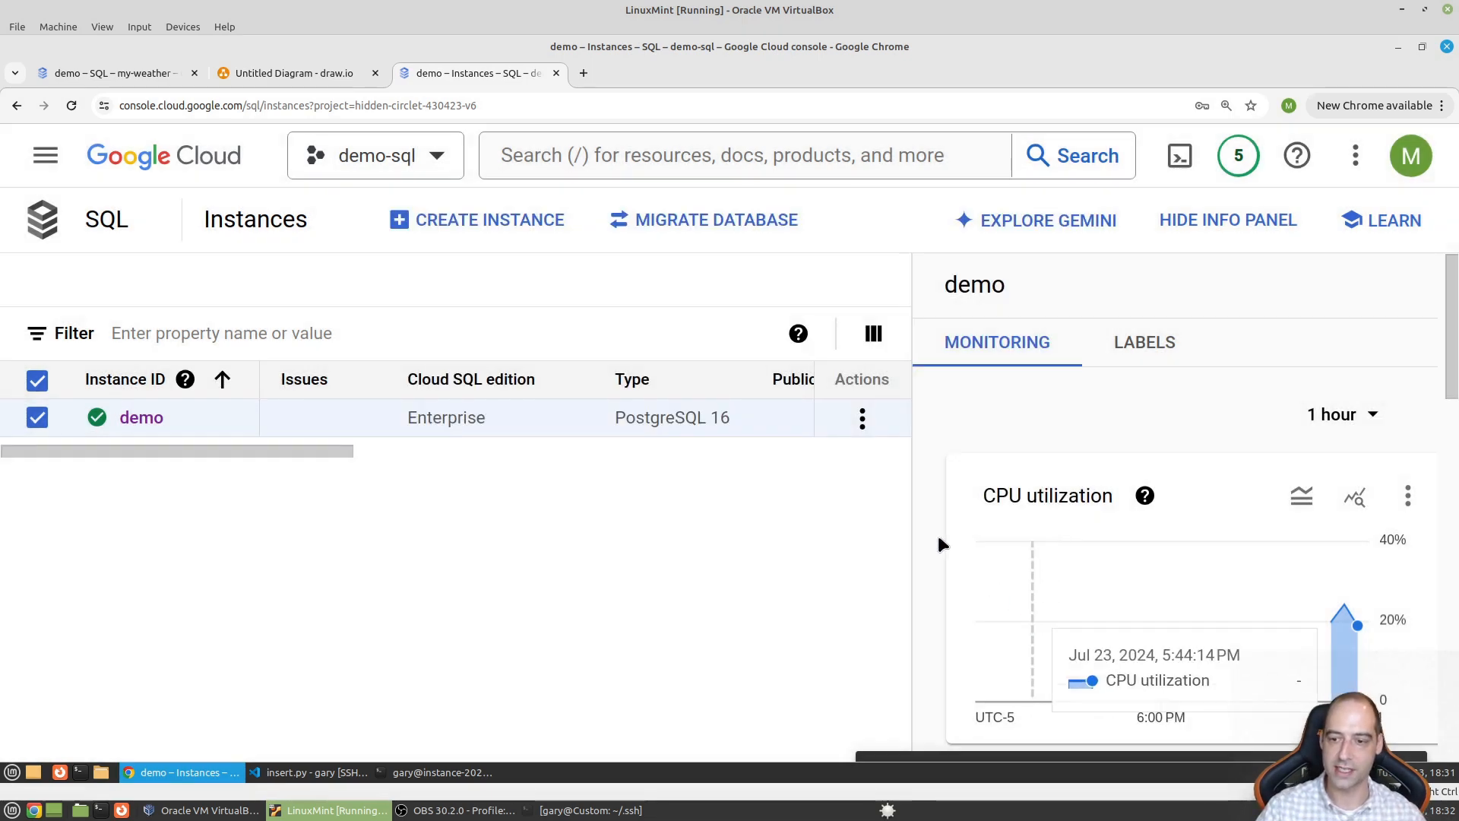
pyautogui.click(862, 418)
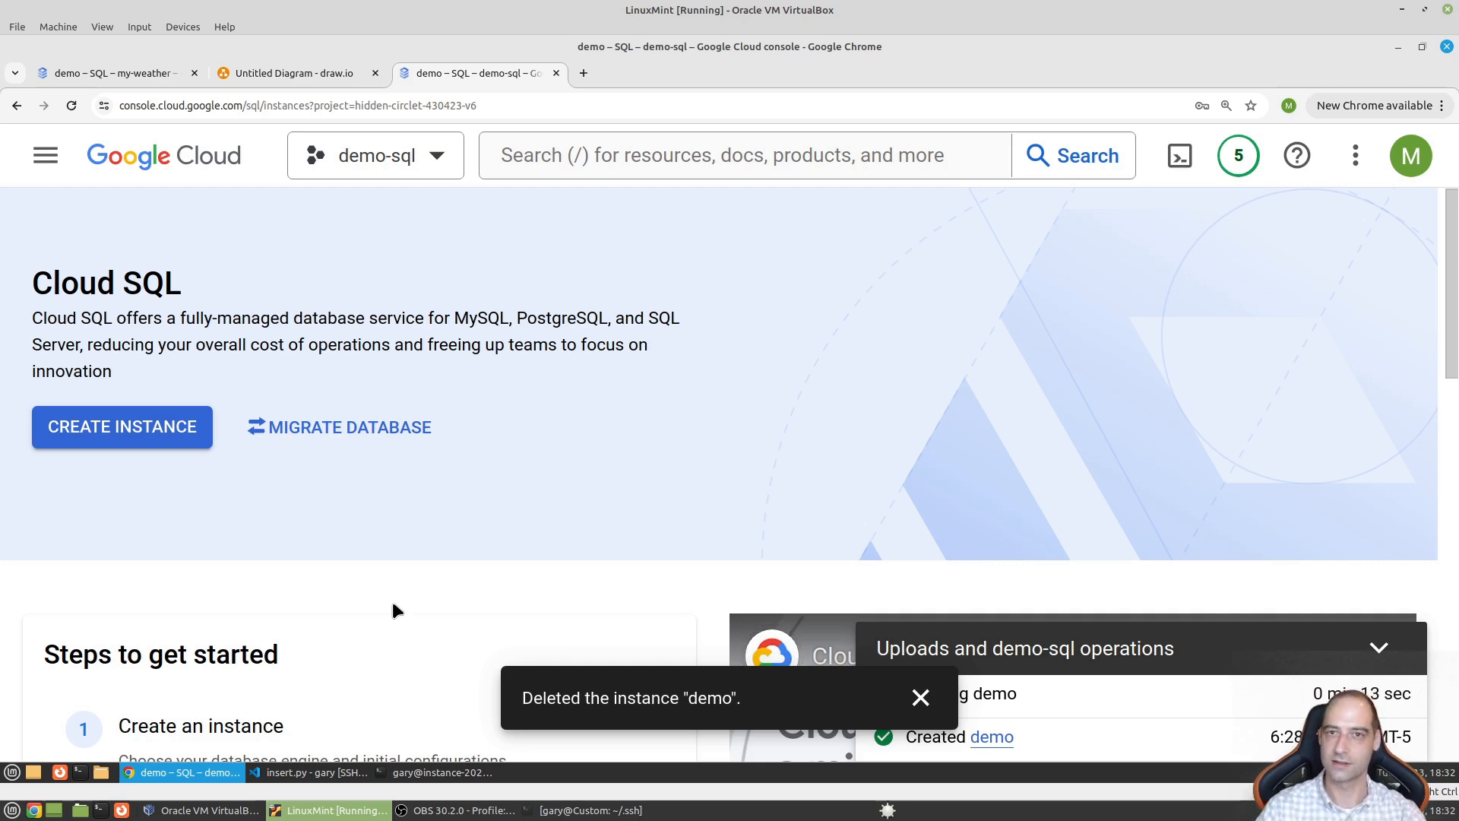
pyautogui.click(98, 76)
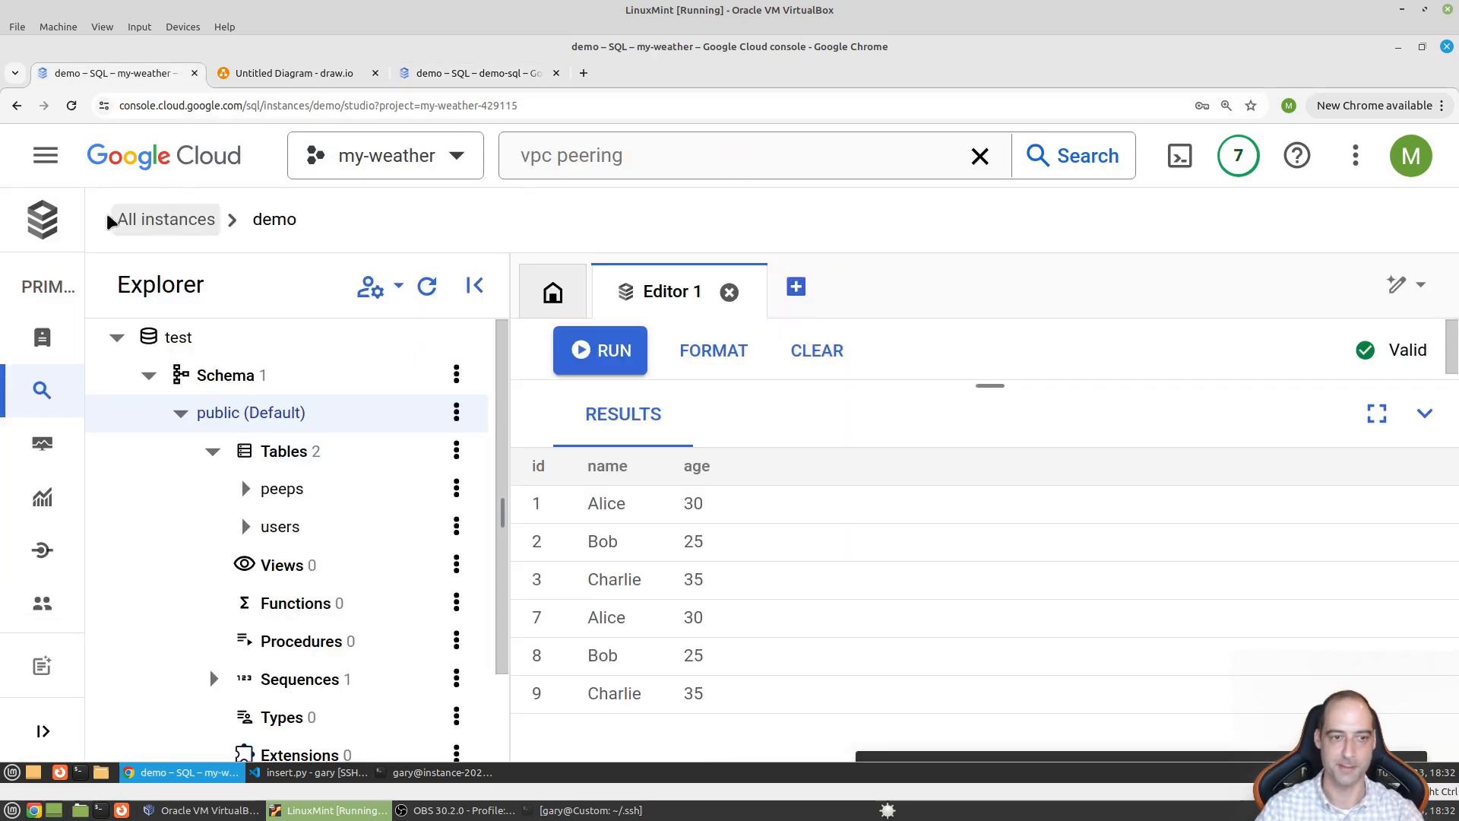
# - Open the overview of my-weather's demo SQL instance
pyautogui.click(46, 155)
pyautogui.scroll(-5, 161, 623)
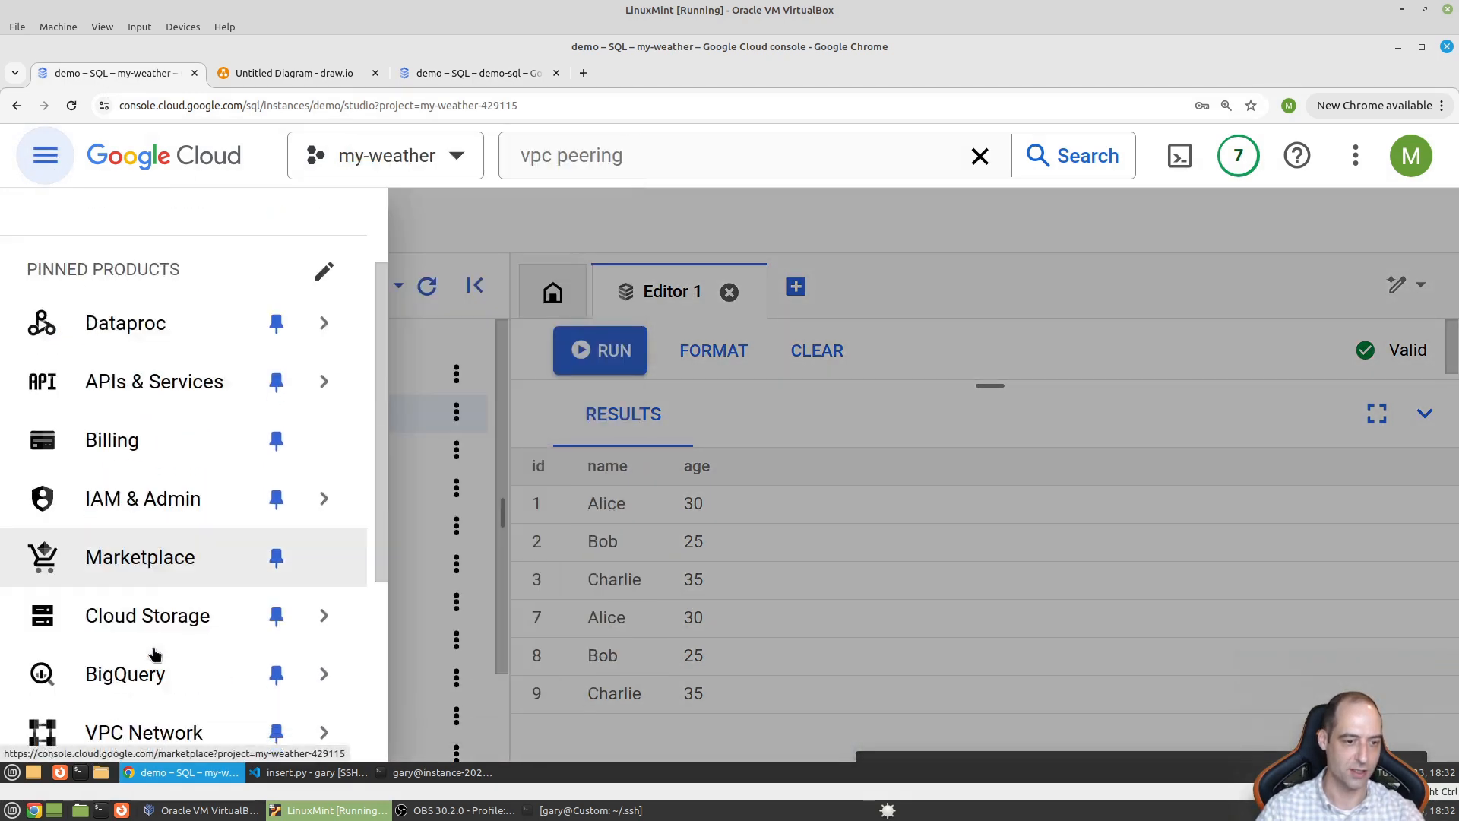
pyautogui.moveTo(160, 665)
pyautogui.click(189, 555)
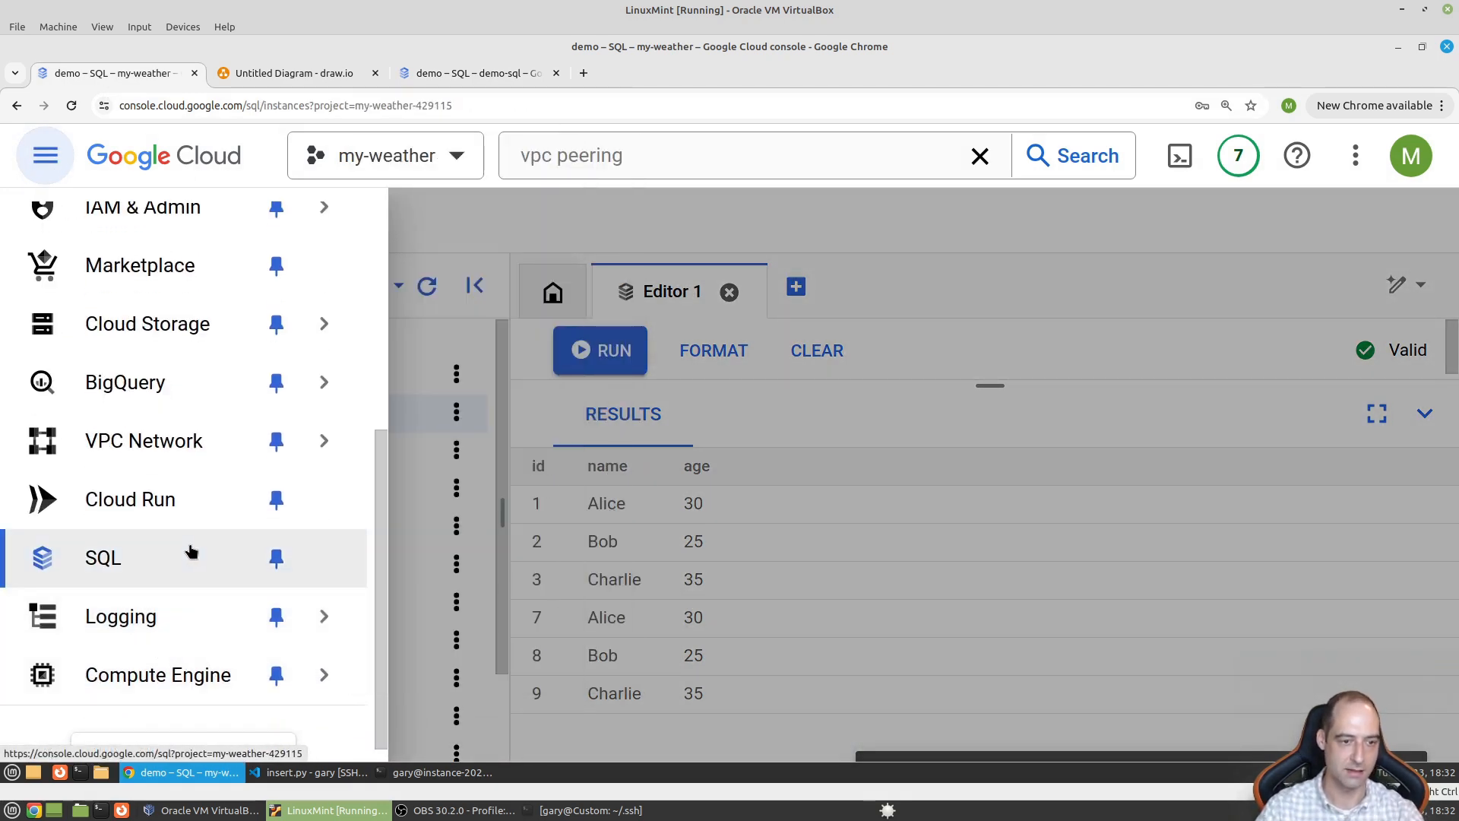
pyautogui.click(149, 419)
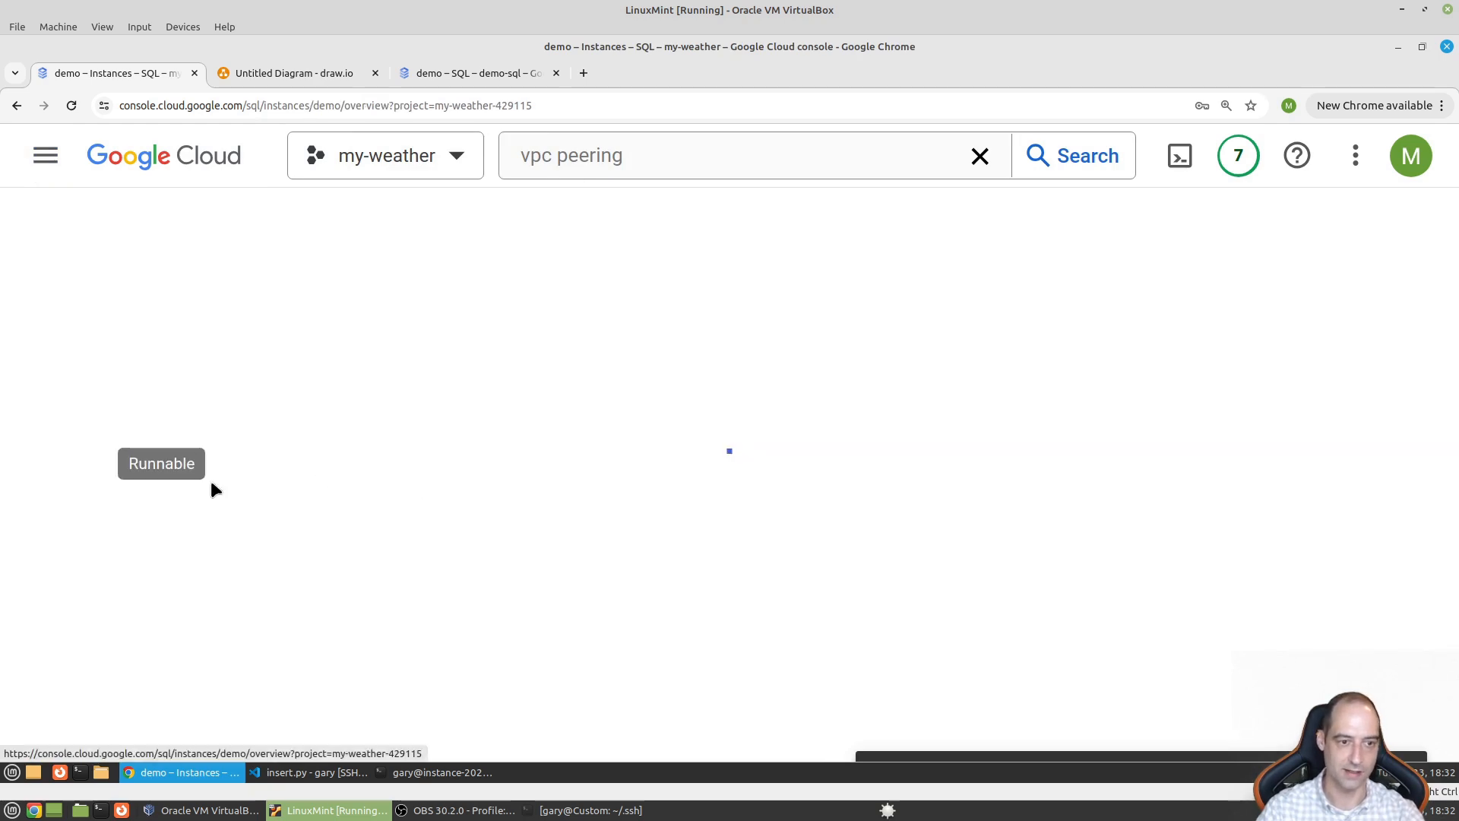
pyautogui.scroll(-6, 494, 464)
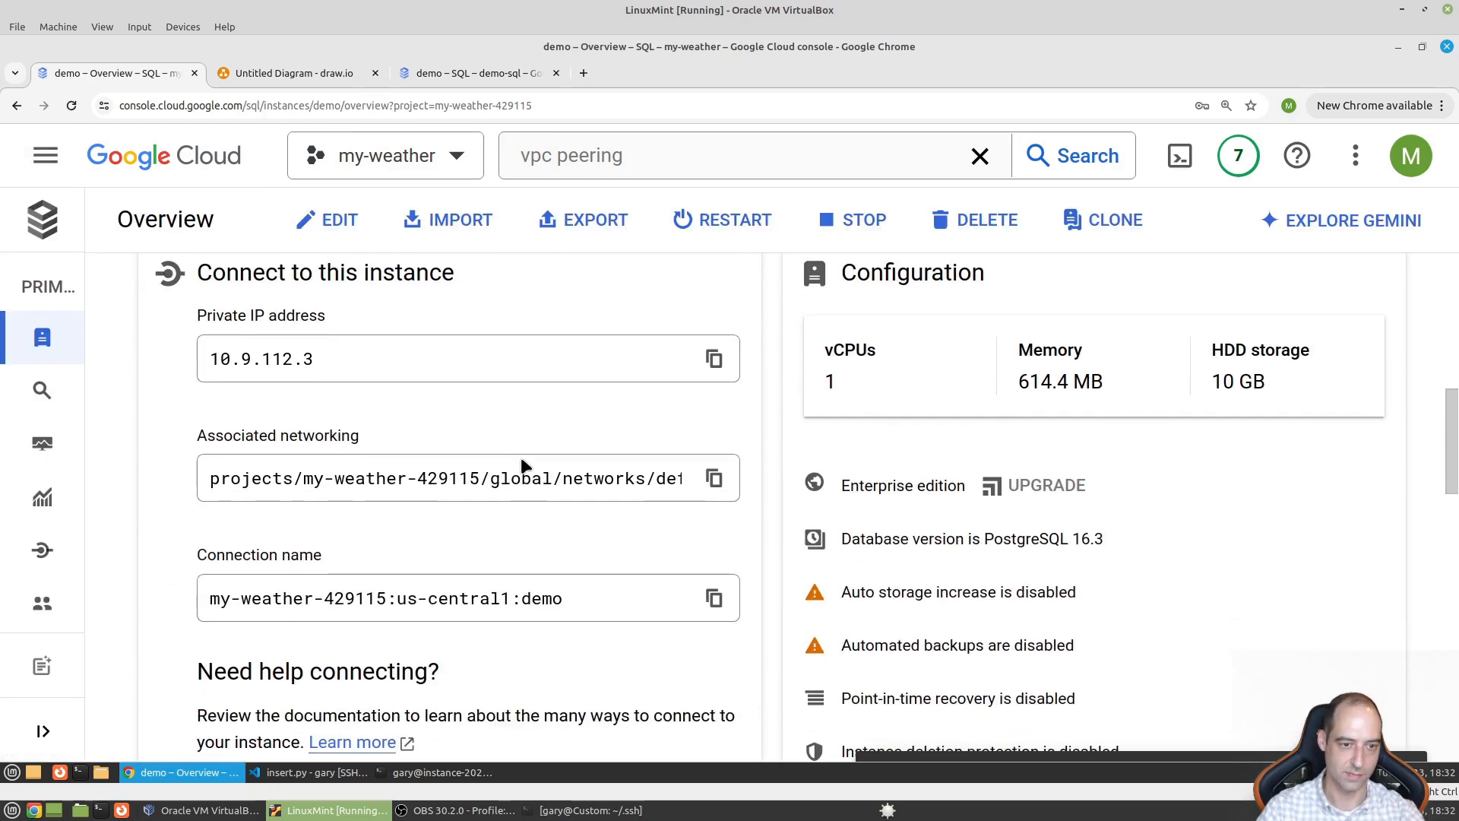
pyautogui.scroll(2, 456, 342)
# - In the demo instance's Data Protection settings, toggle deletion protection but leave it off, exiting without saving
pyautogui.click(311, 220)
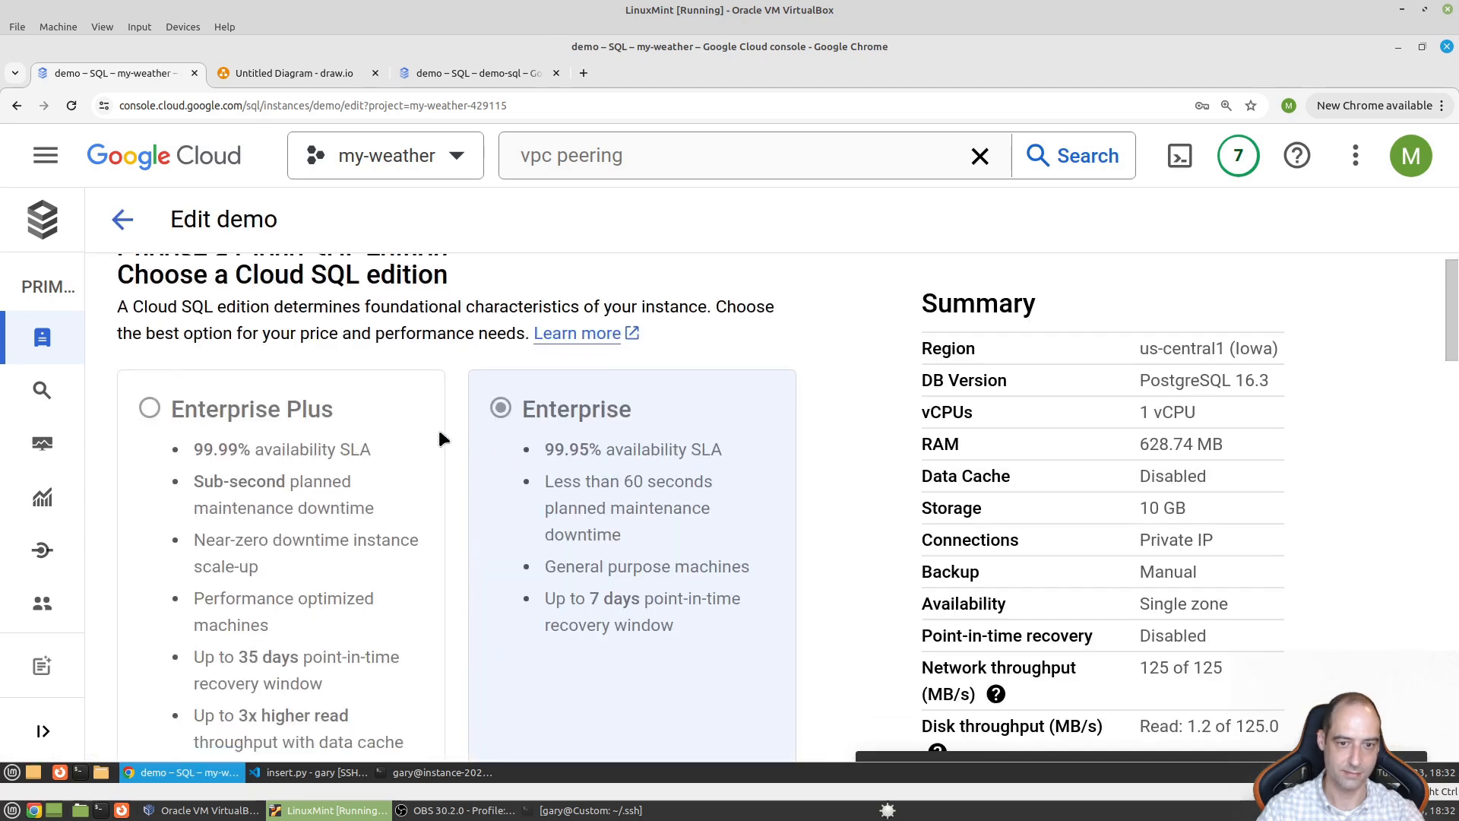
pyautogui.scroll(-10, 441, 449)
pyautogui.scroll(-6, 442, 454)
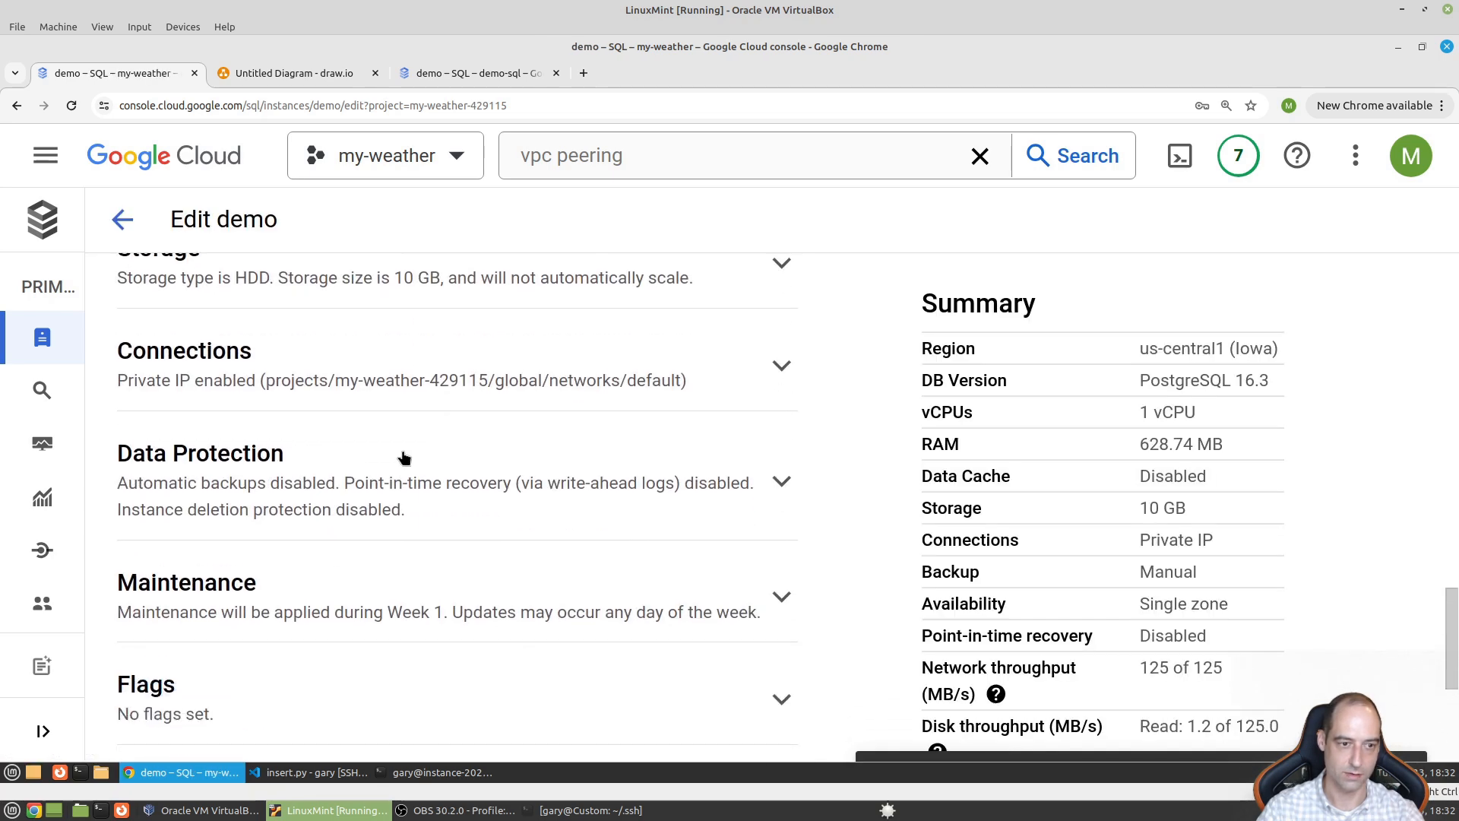
pyautogui.click(348, 485)
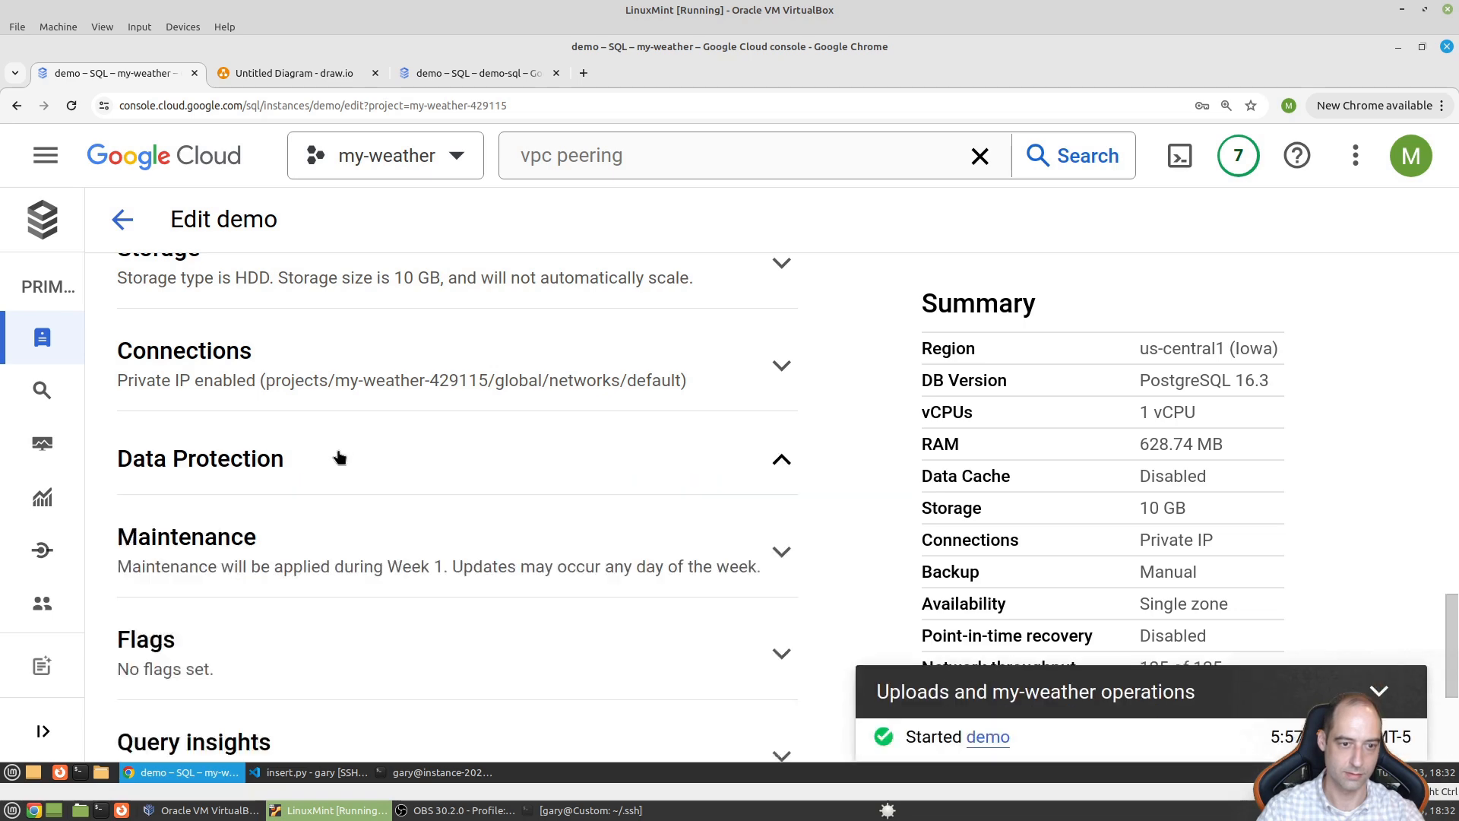
pyautogui.scroll(-5, 348, 485)
pyautogui.scroll(1, 348, 491)
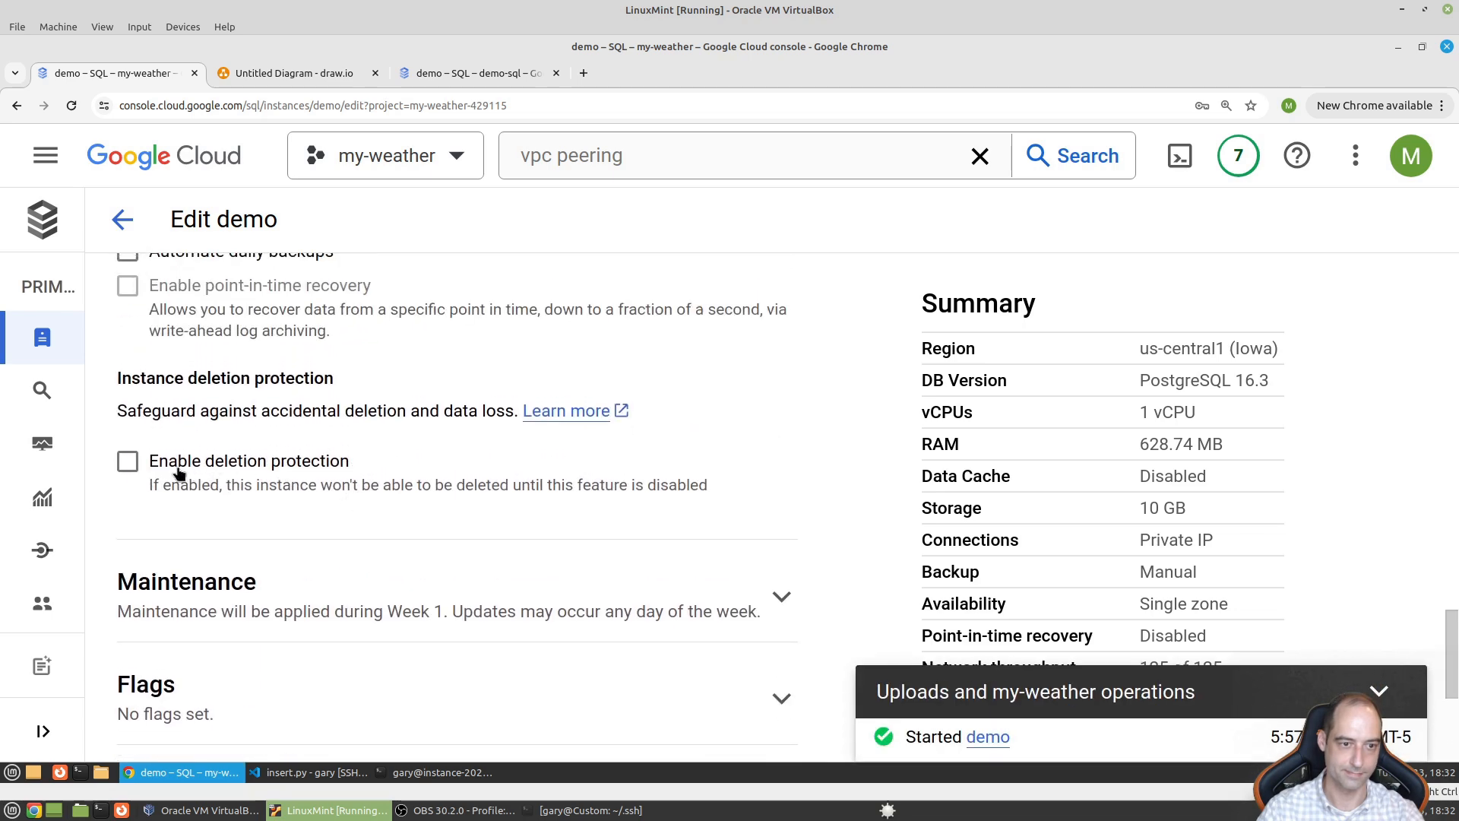
pyautogui.click(128, 463)
pyautogui.click(129, 463)
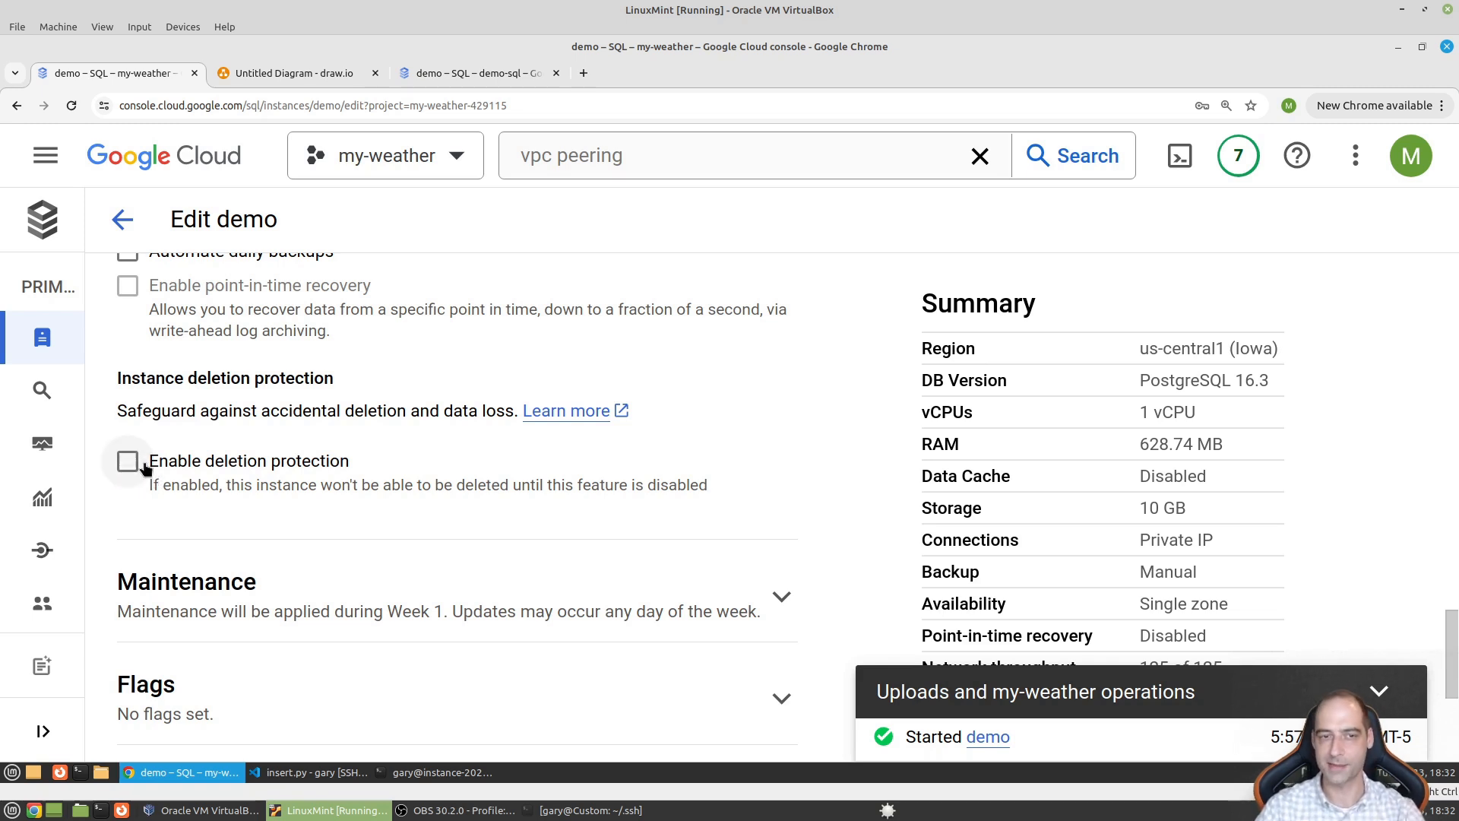
pyautogui.click(128, 462)
pyautogui.click(128, 462)
pyautogui.scroll(10, 128, 466)
pyautogui.click(122, 219)
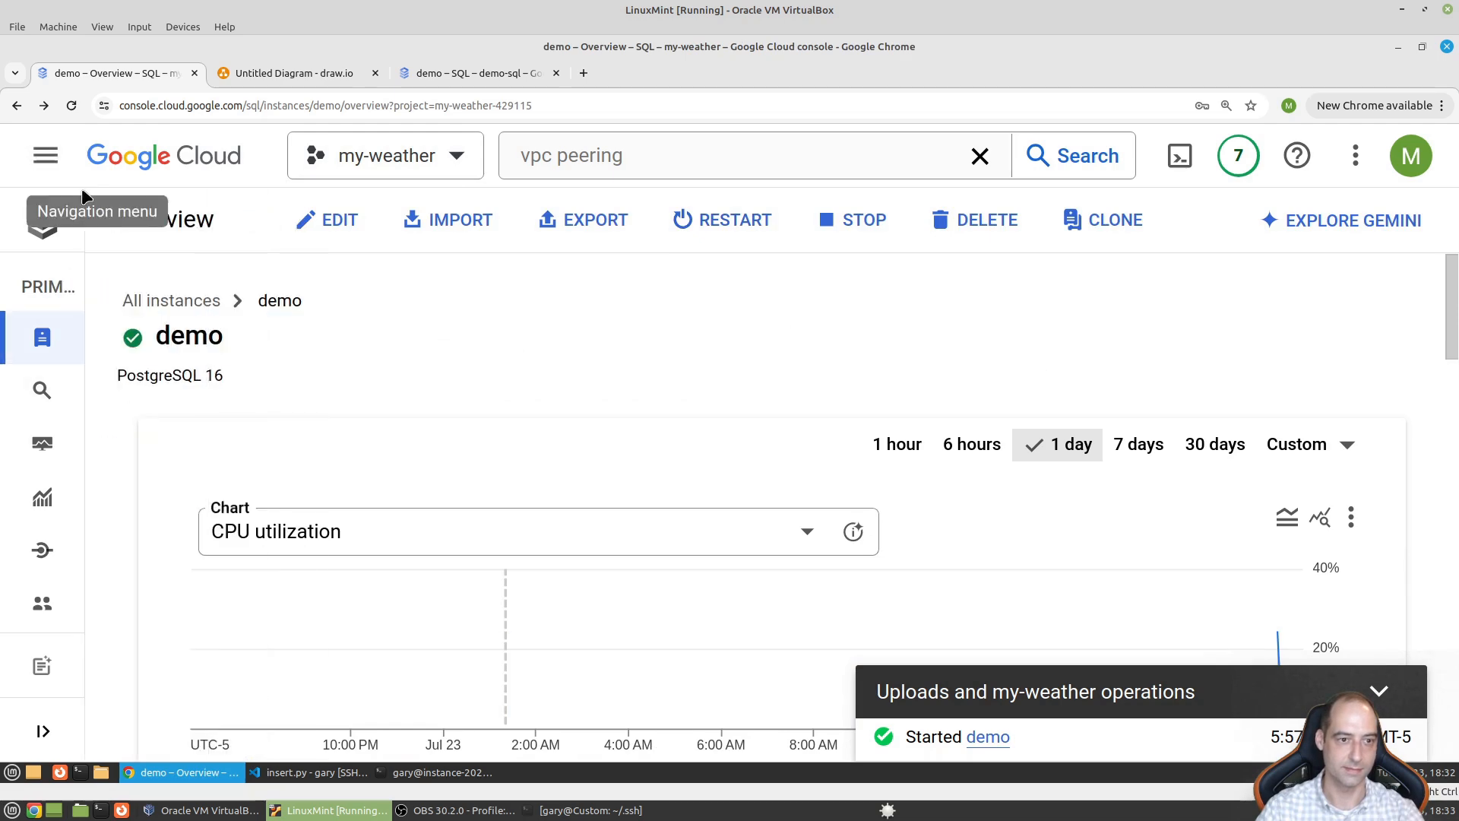
# - Go to the my-weather project's SQL instances list
pyautogui.moveTo(71, 386)
pyautogui.click(45, 155)
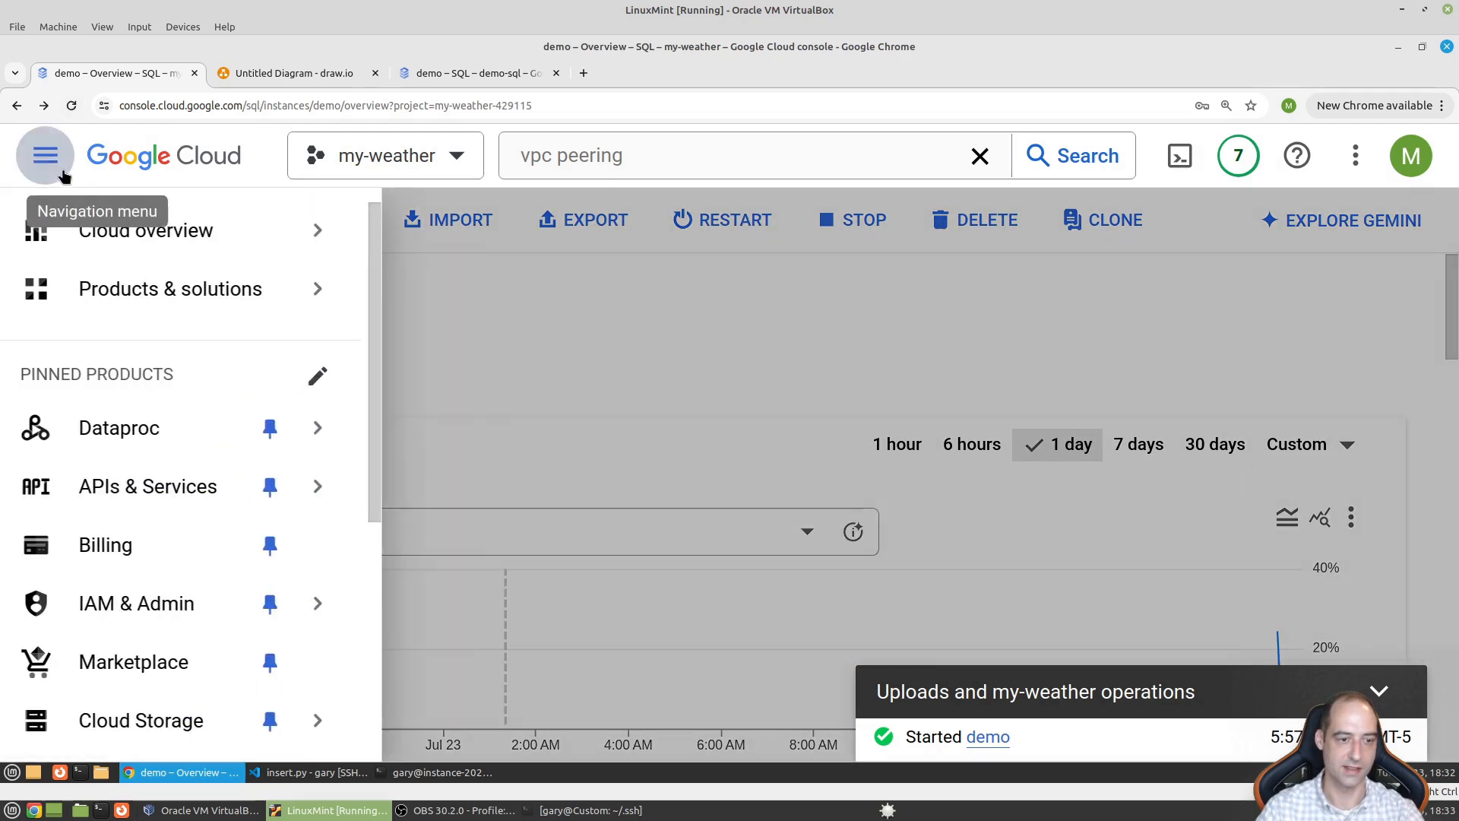
pyautogui.moveTo(157, 726)
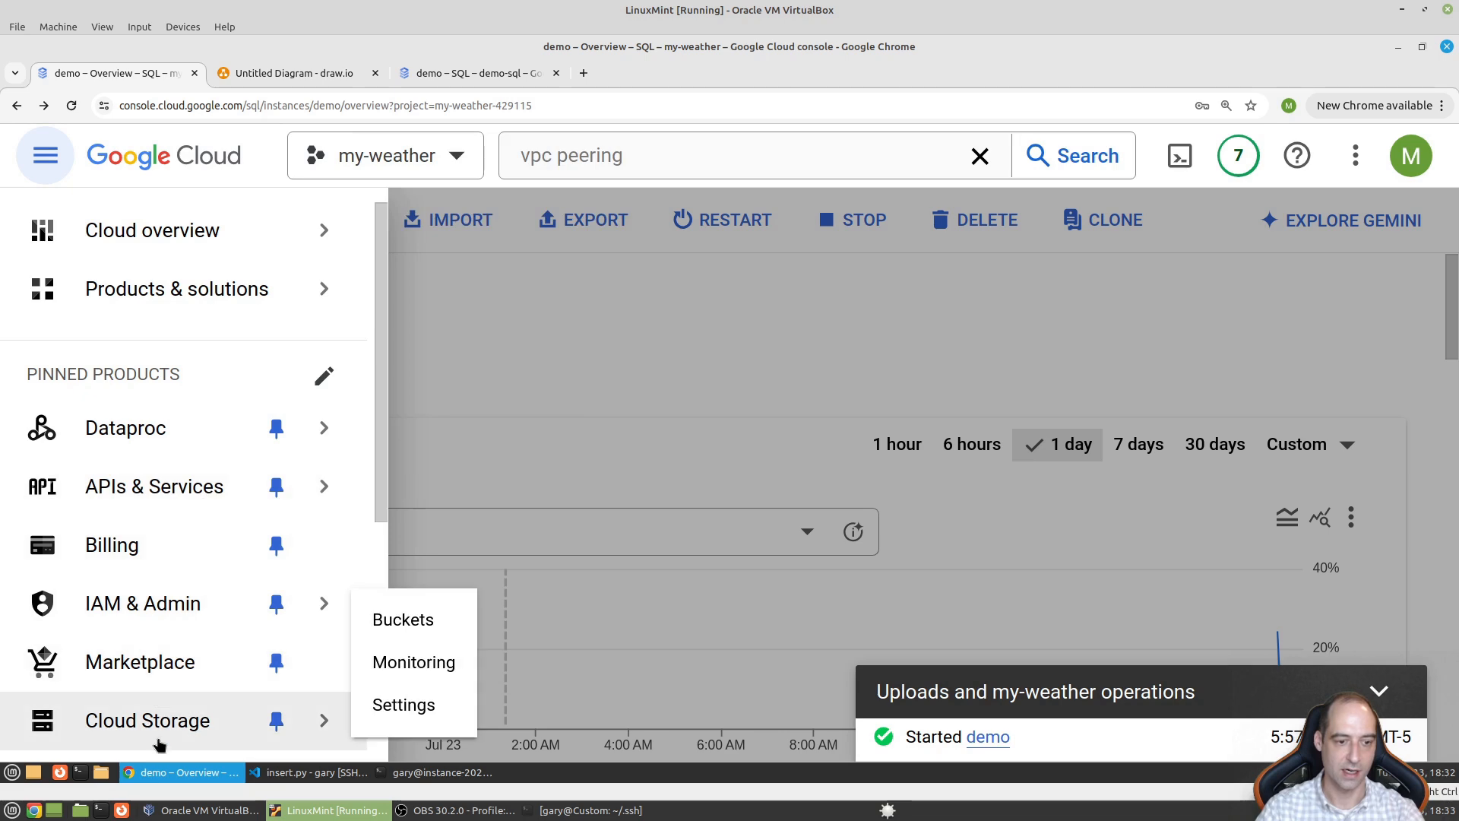
pyautogui.scroll(-5, 154, 713)
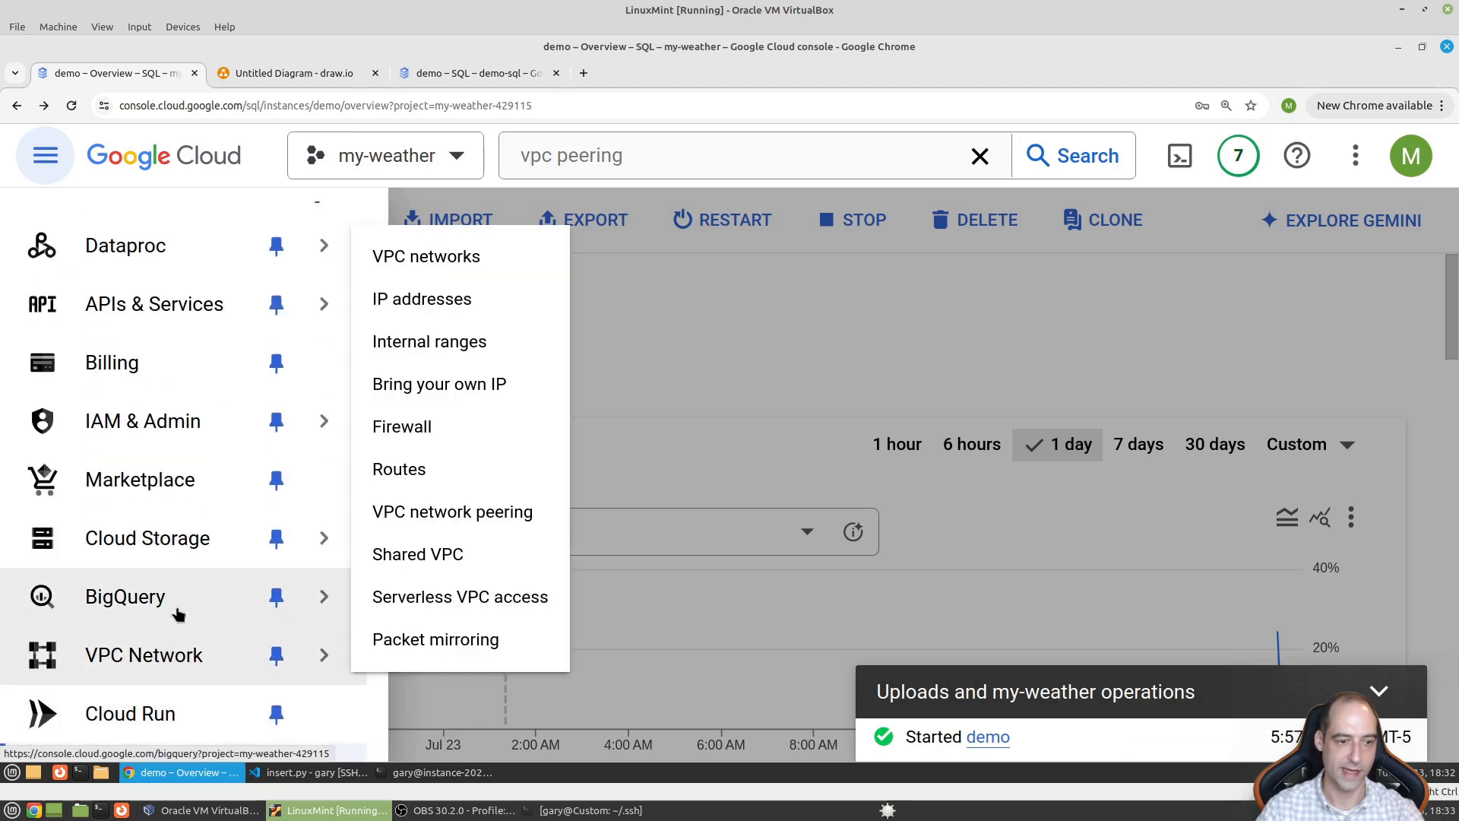
pyautogui.click(173, 608)
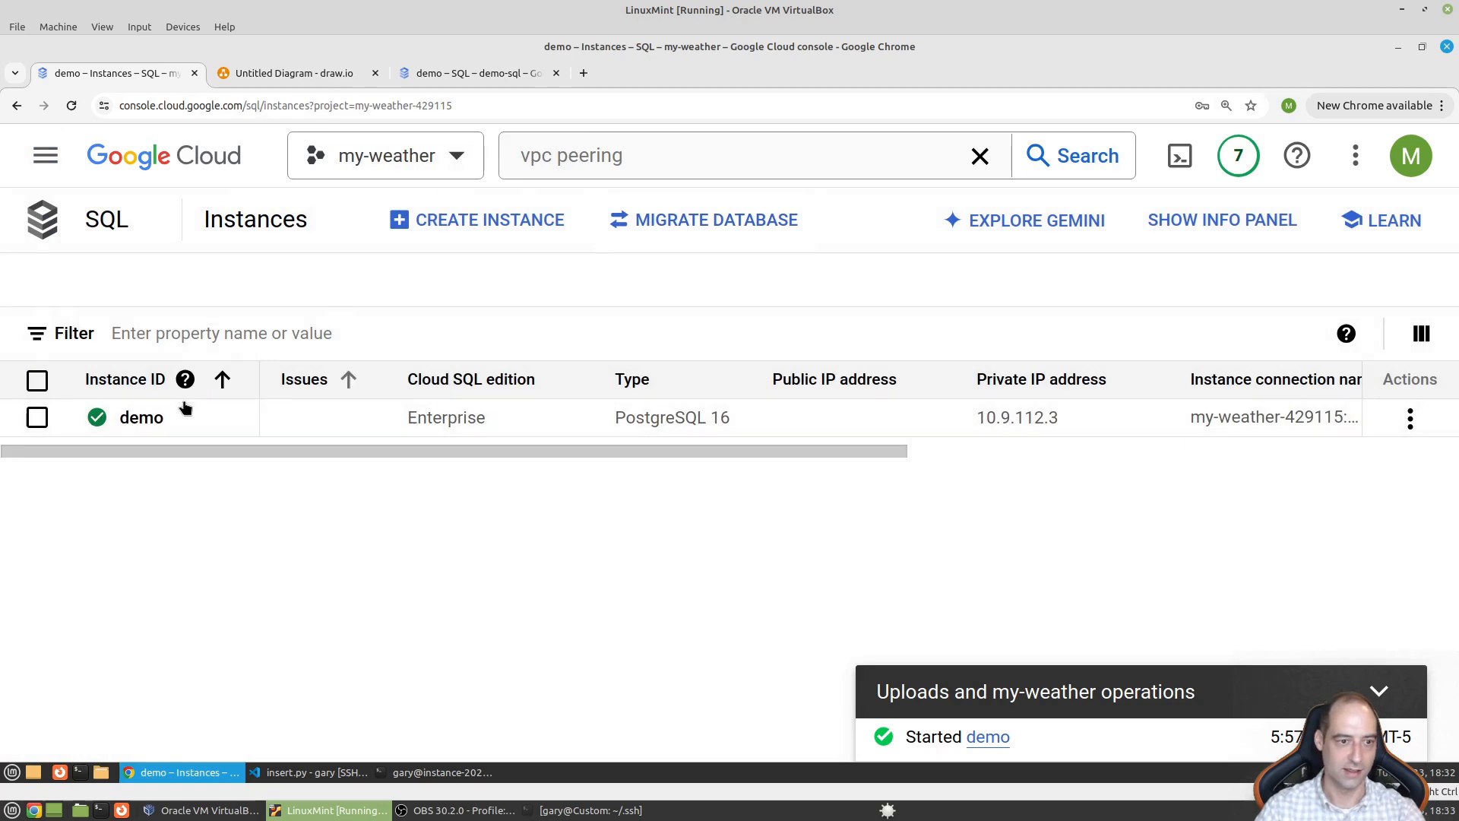
# - Delete the demo instance, pasting 'demo' as the confirming Instance ID
pyautogui.click(37, 417)
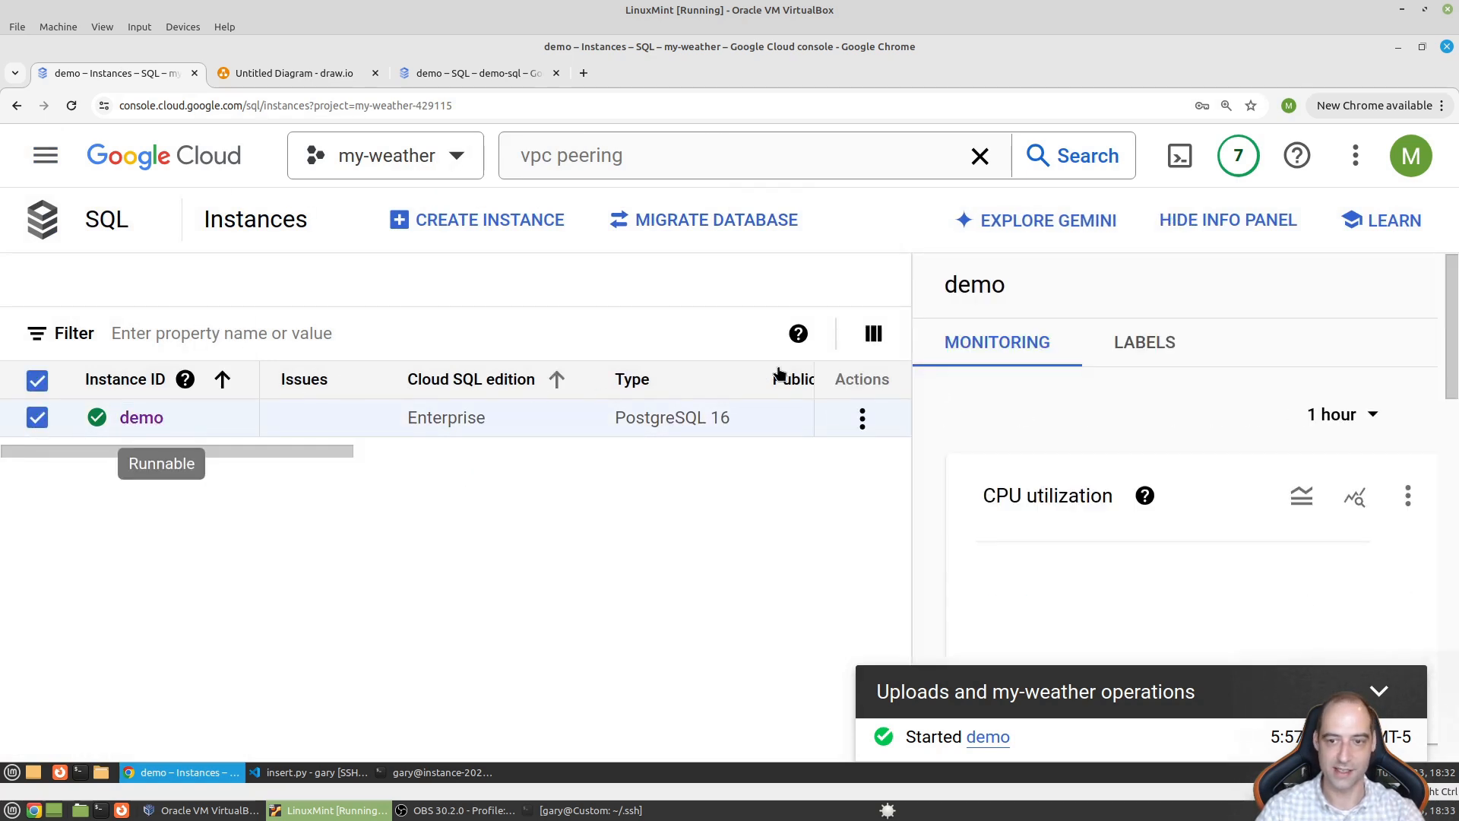
pyautogui.click(862, 418)
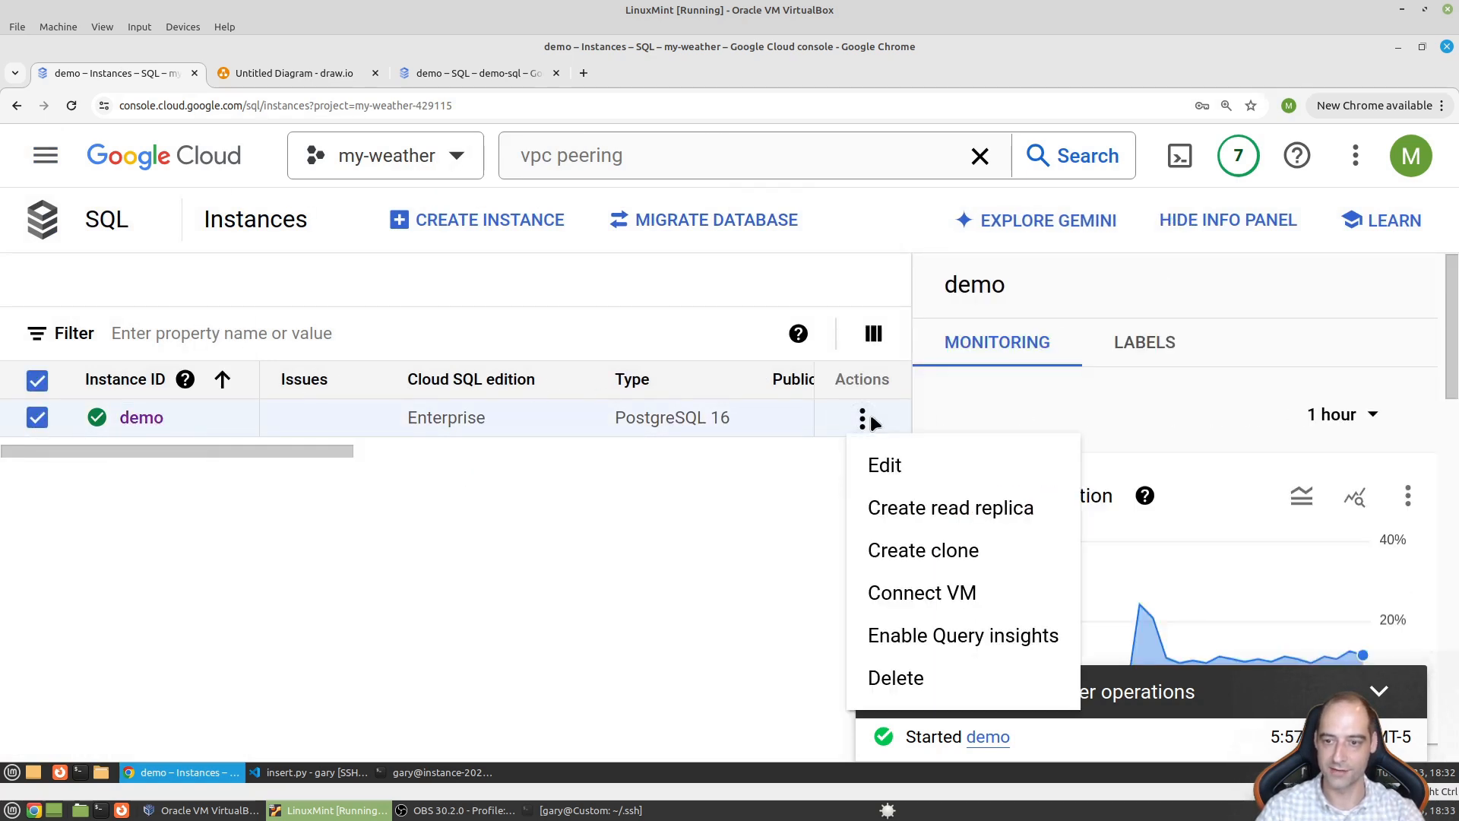
pyautogui.click(876, 680)
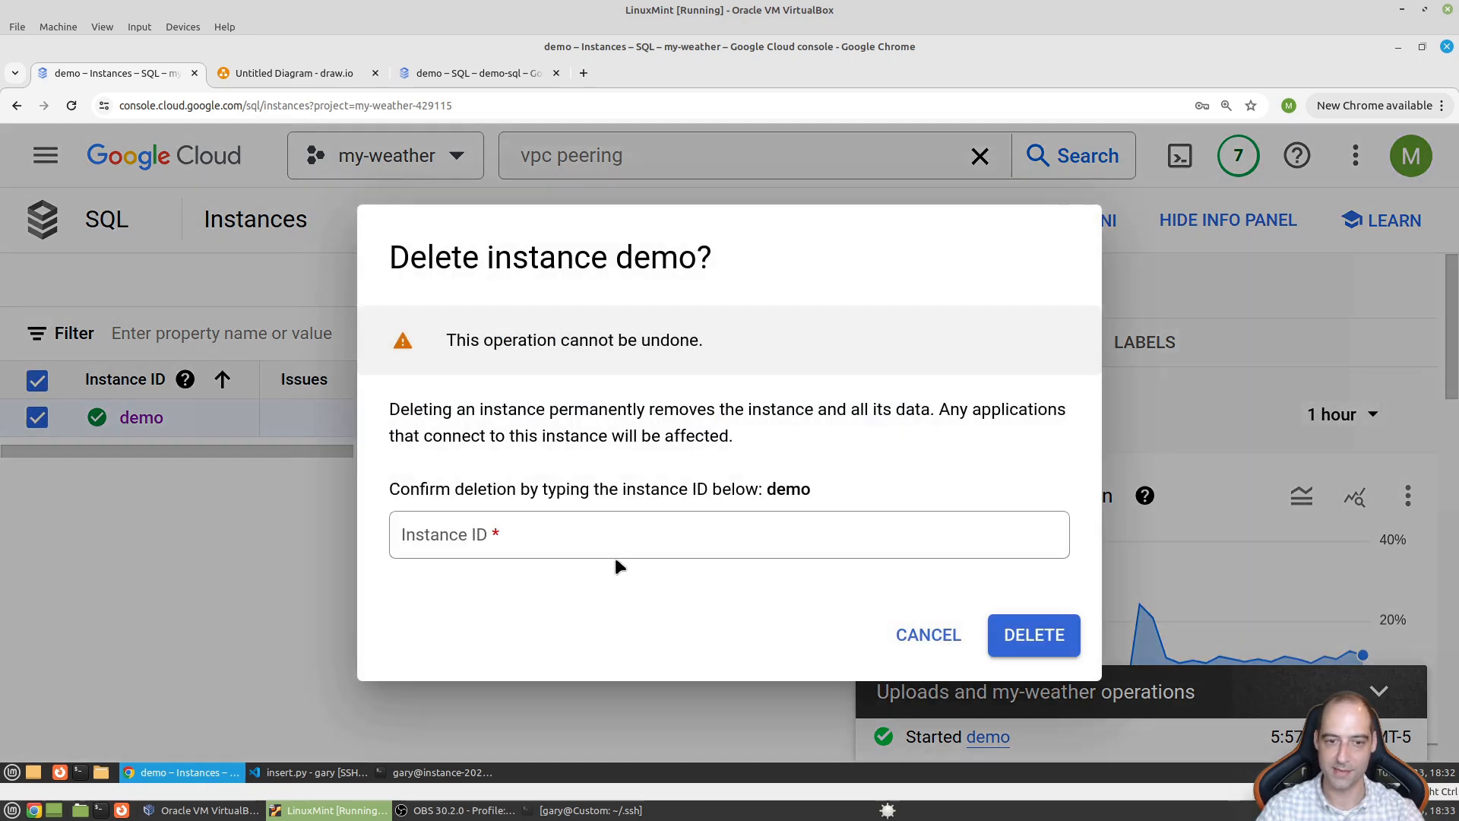
pyautogui.doubleClick(778, 488)
pyautogui.hotkey('ctrl', 'c')
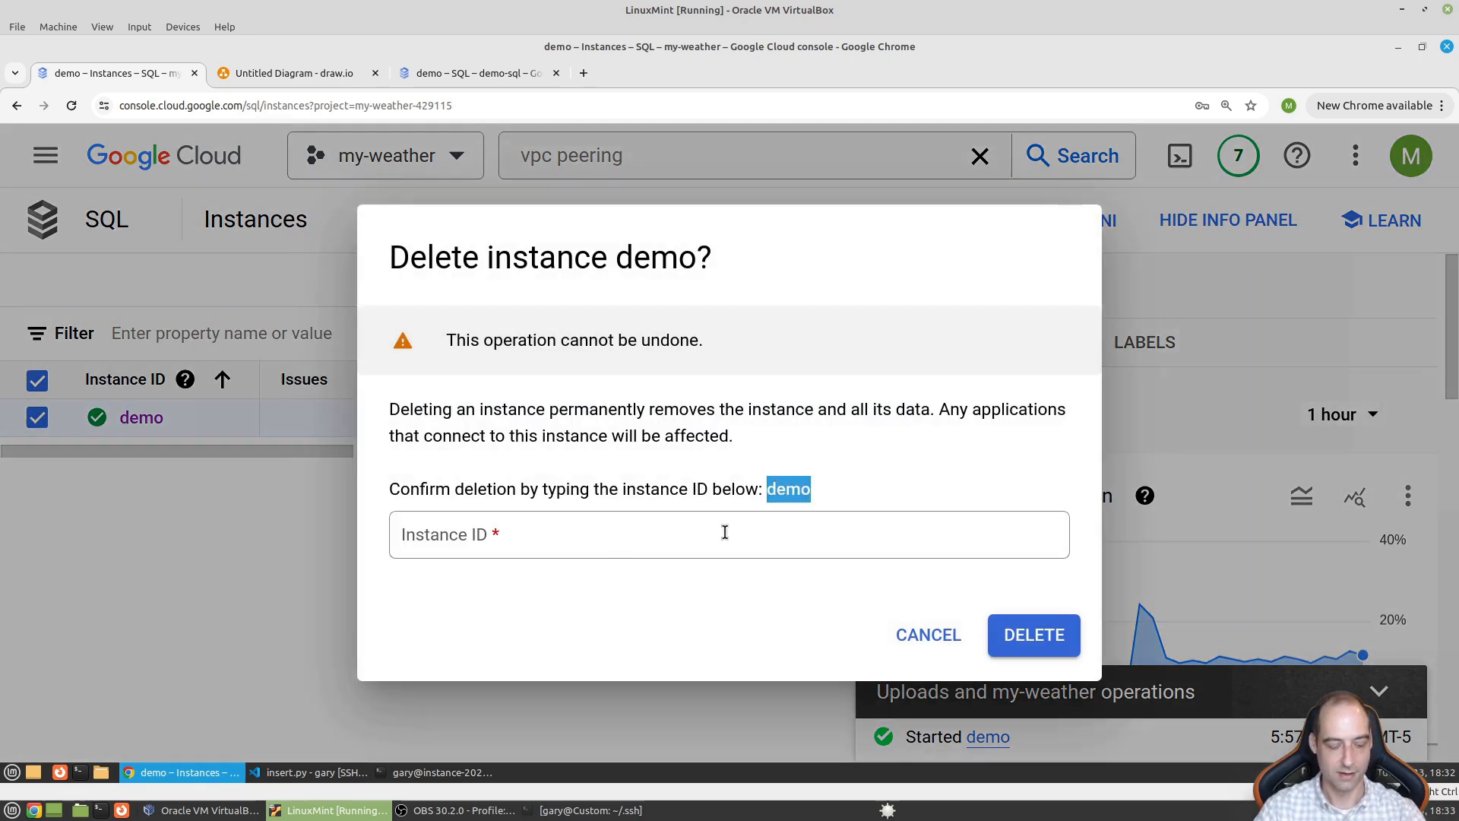
pyautogui.click(523, 536)
pyautogui.hotkey('ctrl', 'v')
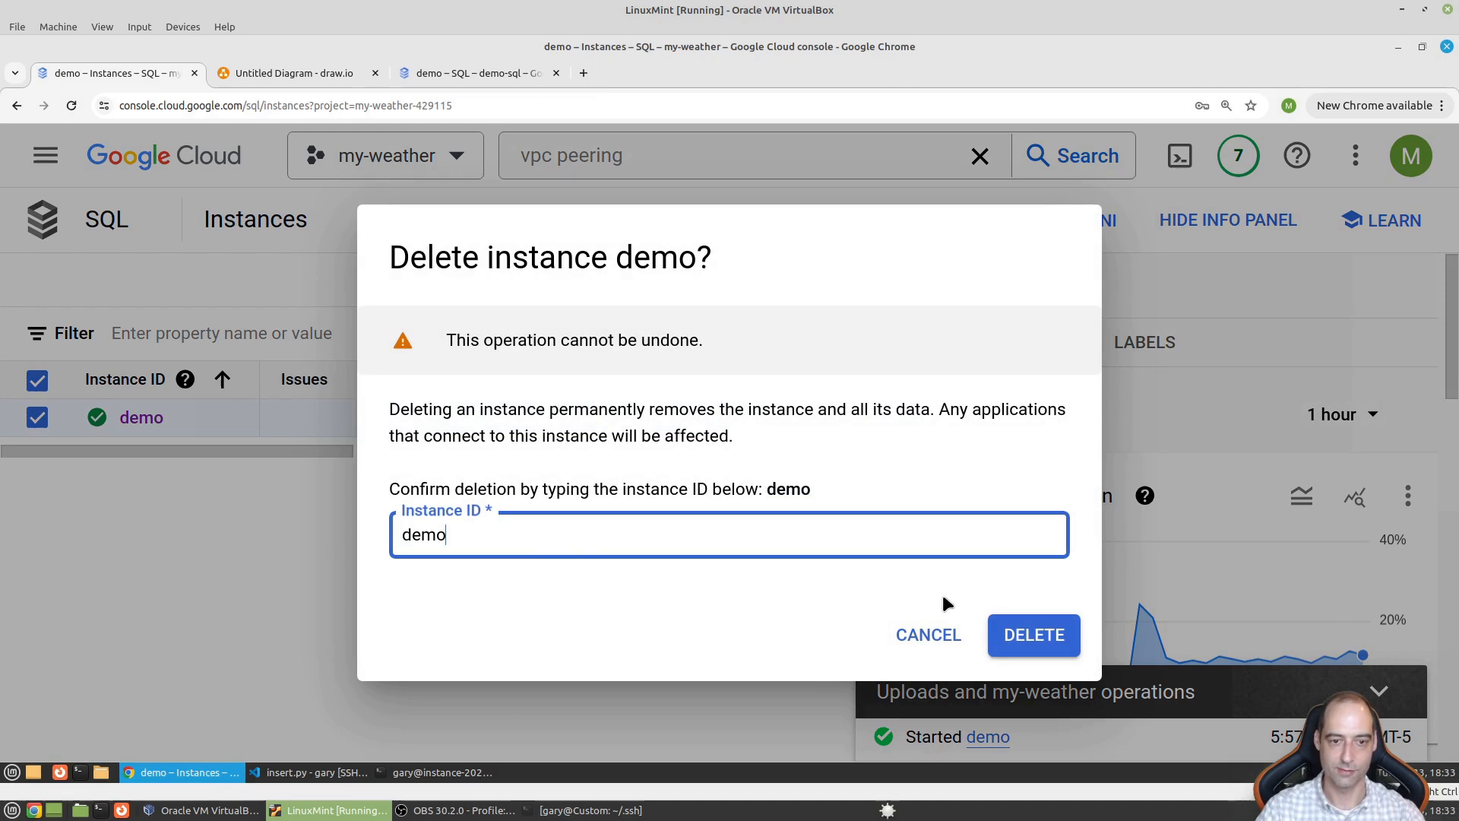
pyautogui.click(1034, 635)
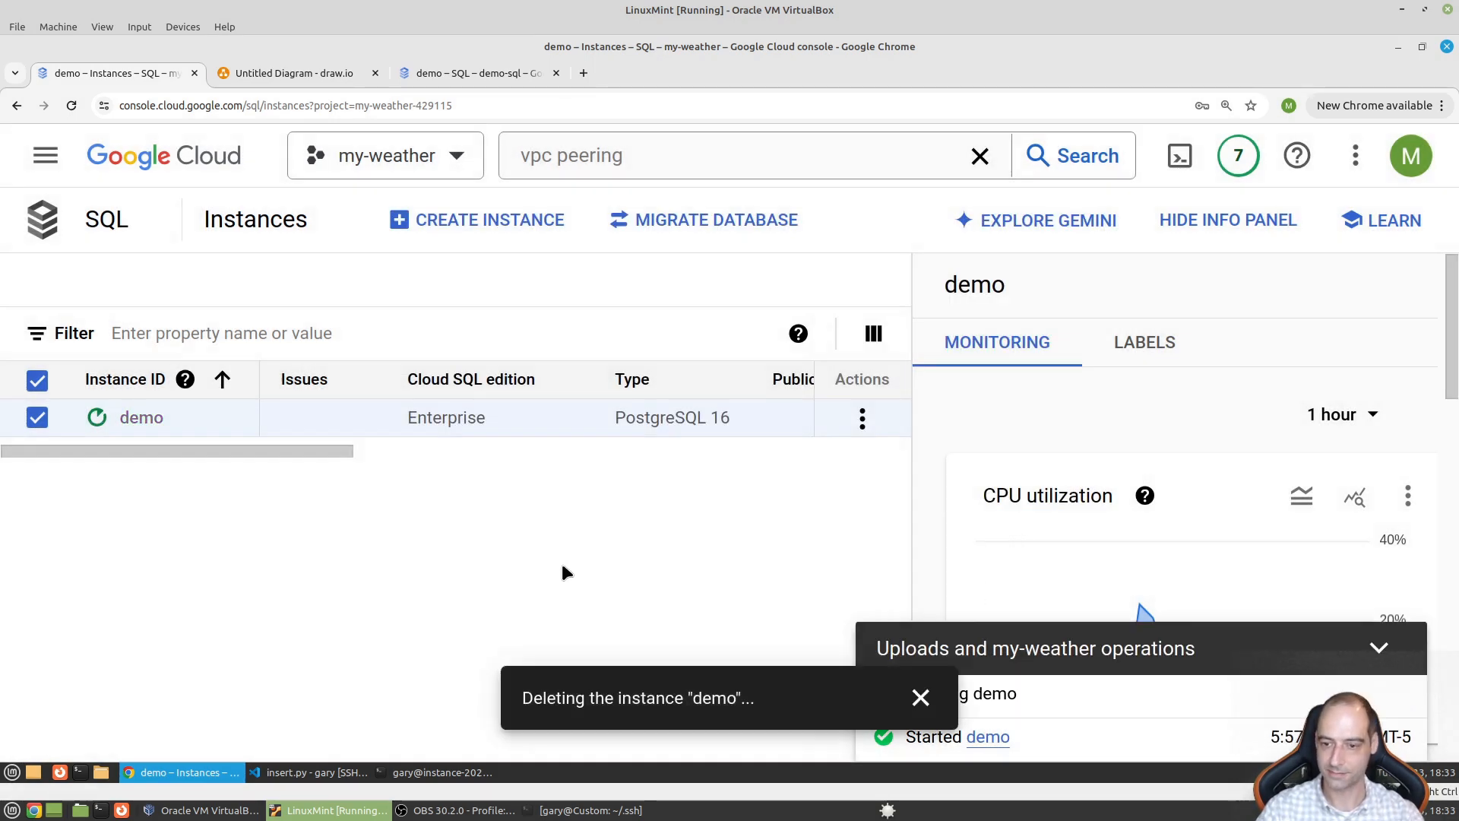
pyautogui.click(920, 698)
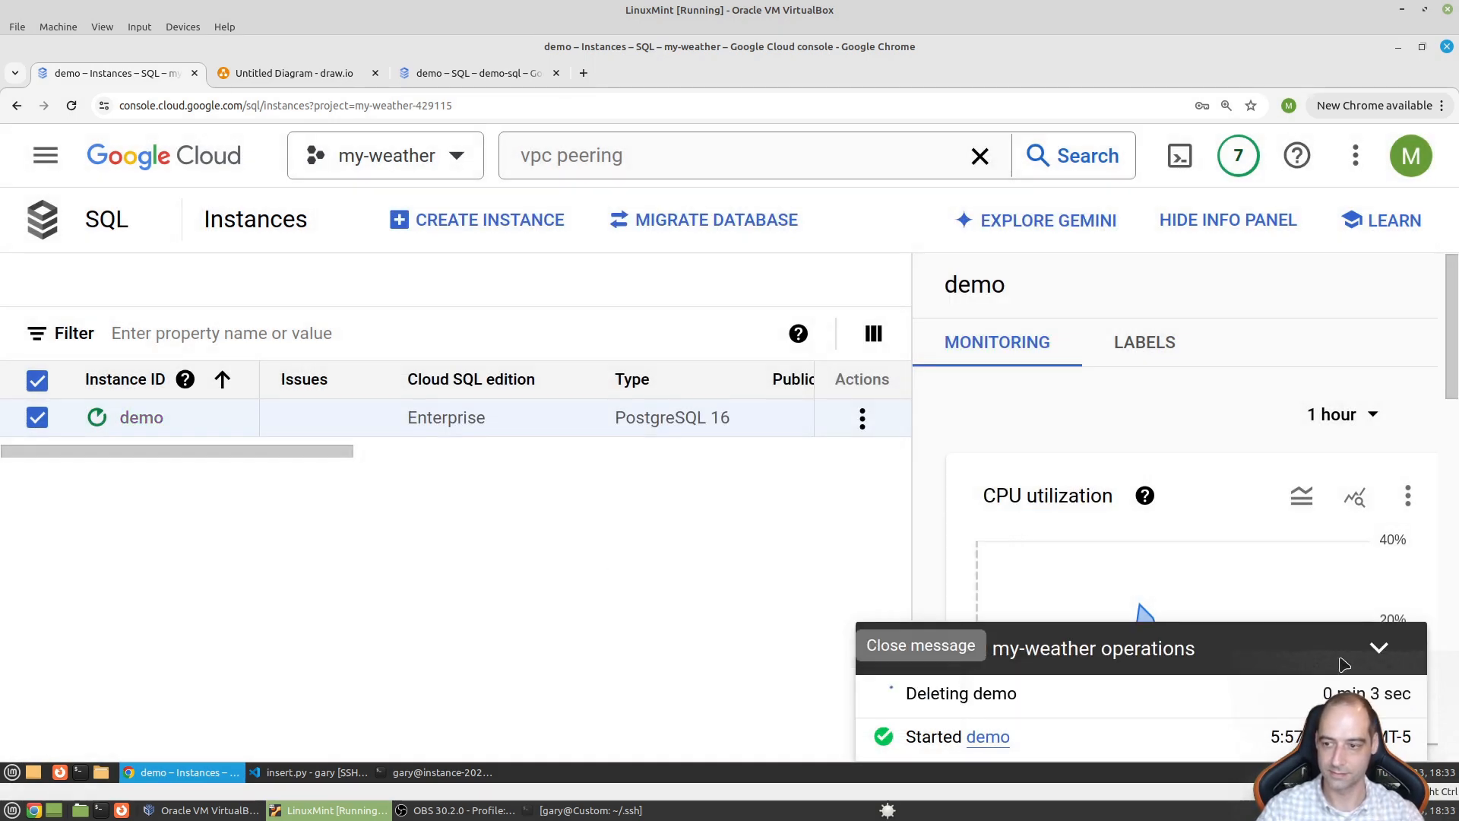
pyautogui.click(1379, 648)
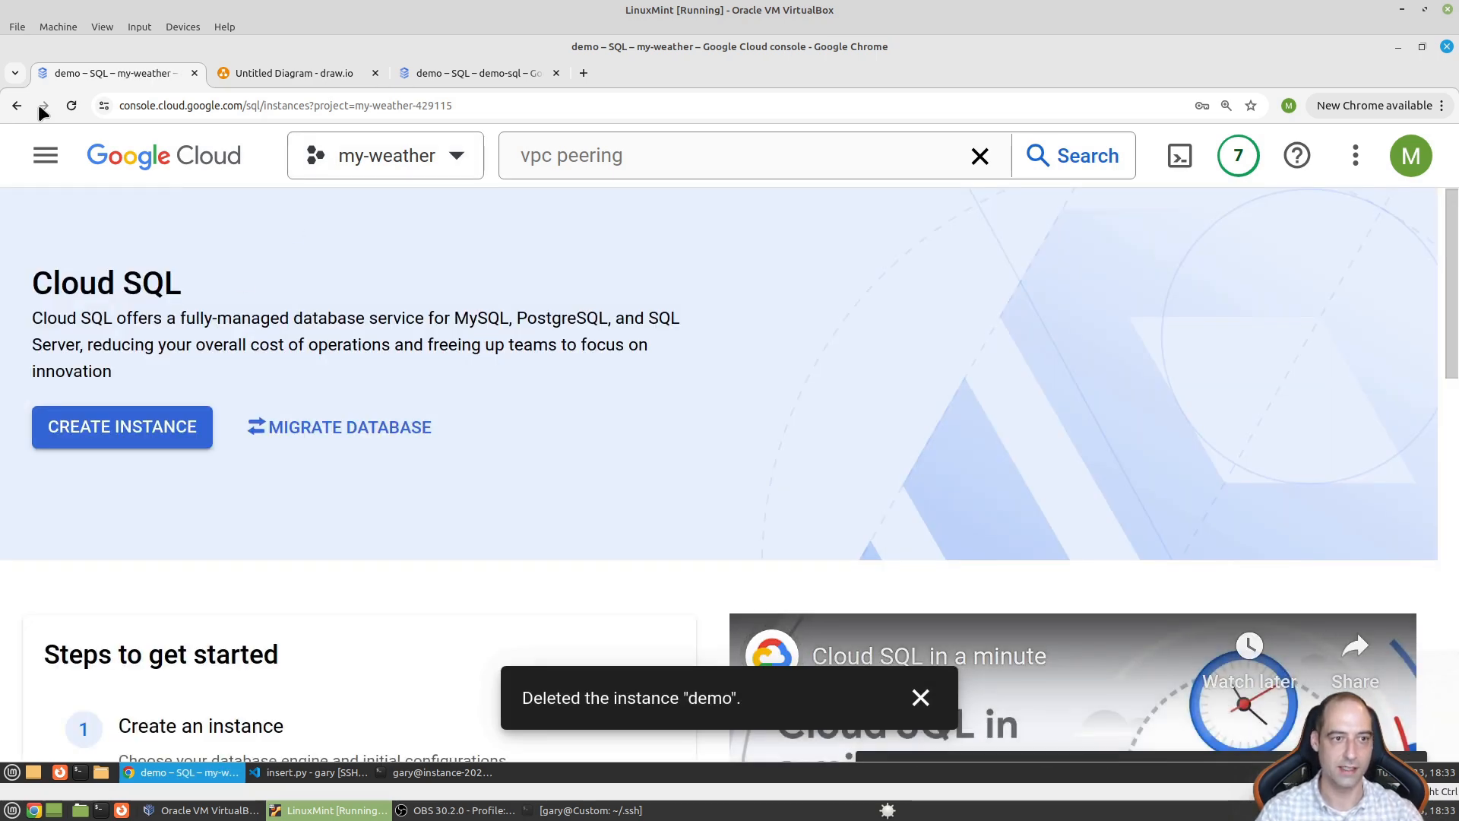
# - Open Compute Engine's VM instances list
pyautogui.click(34, 156)
pyautogui.scroll(-5, 274, 563)
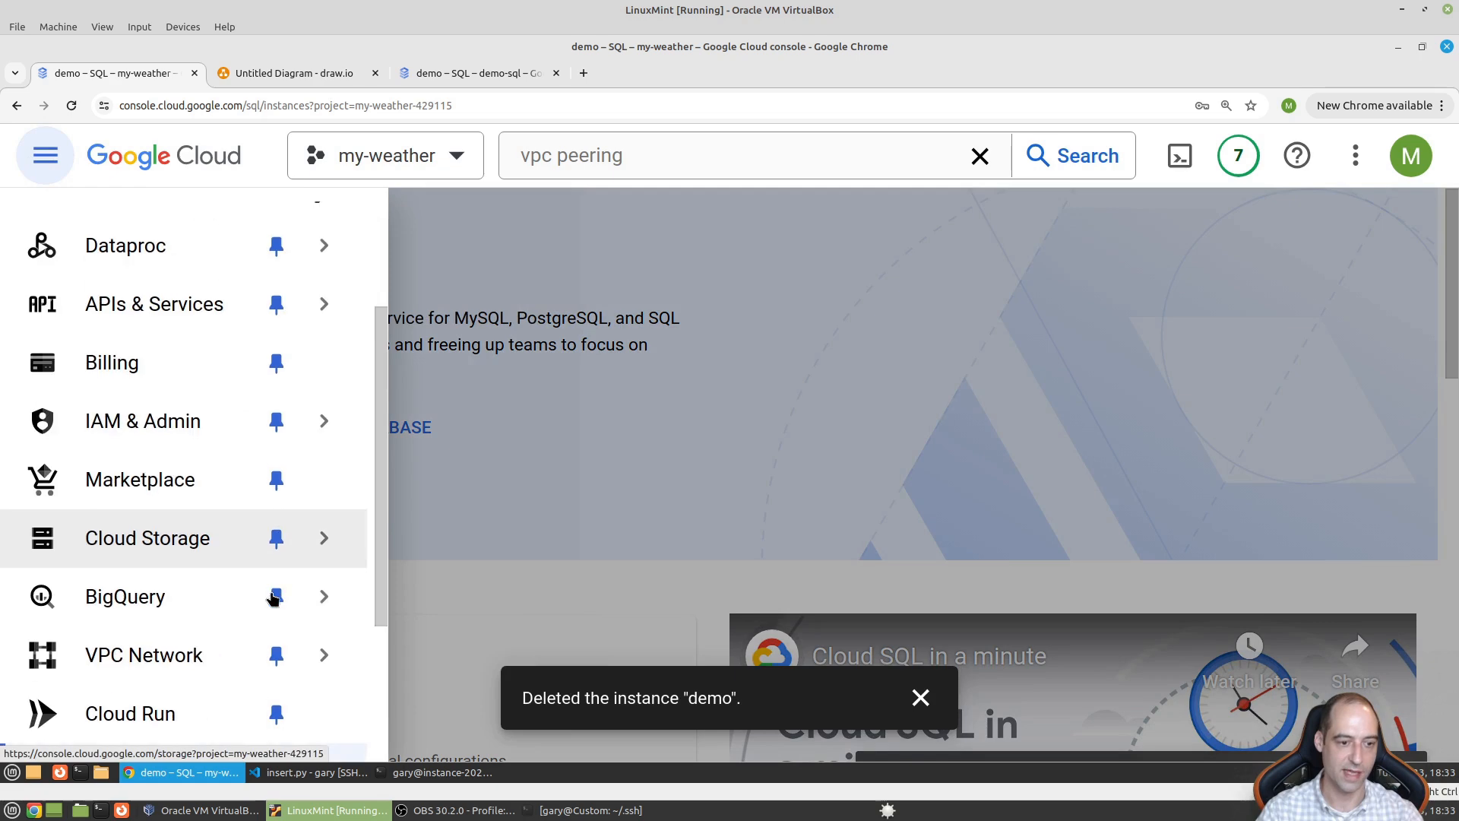
pyautogui.moveTo(235, 658)
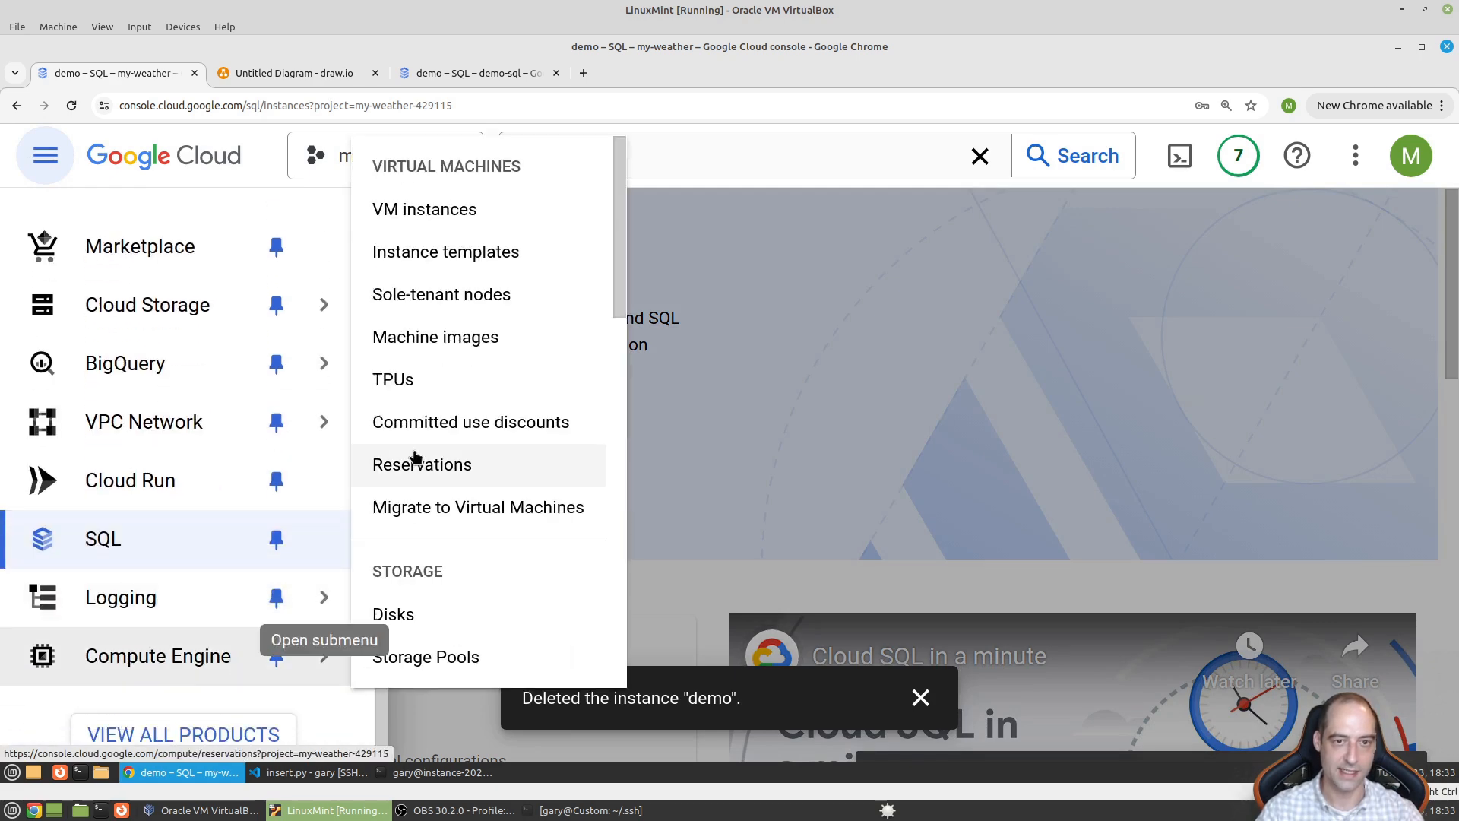
pyautogui.click(449, 209)
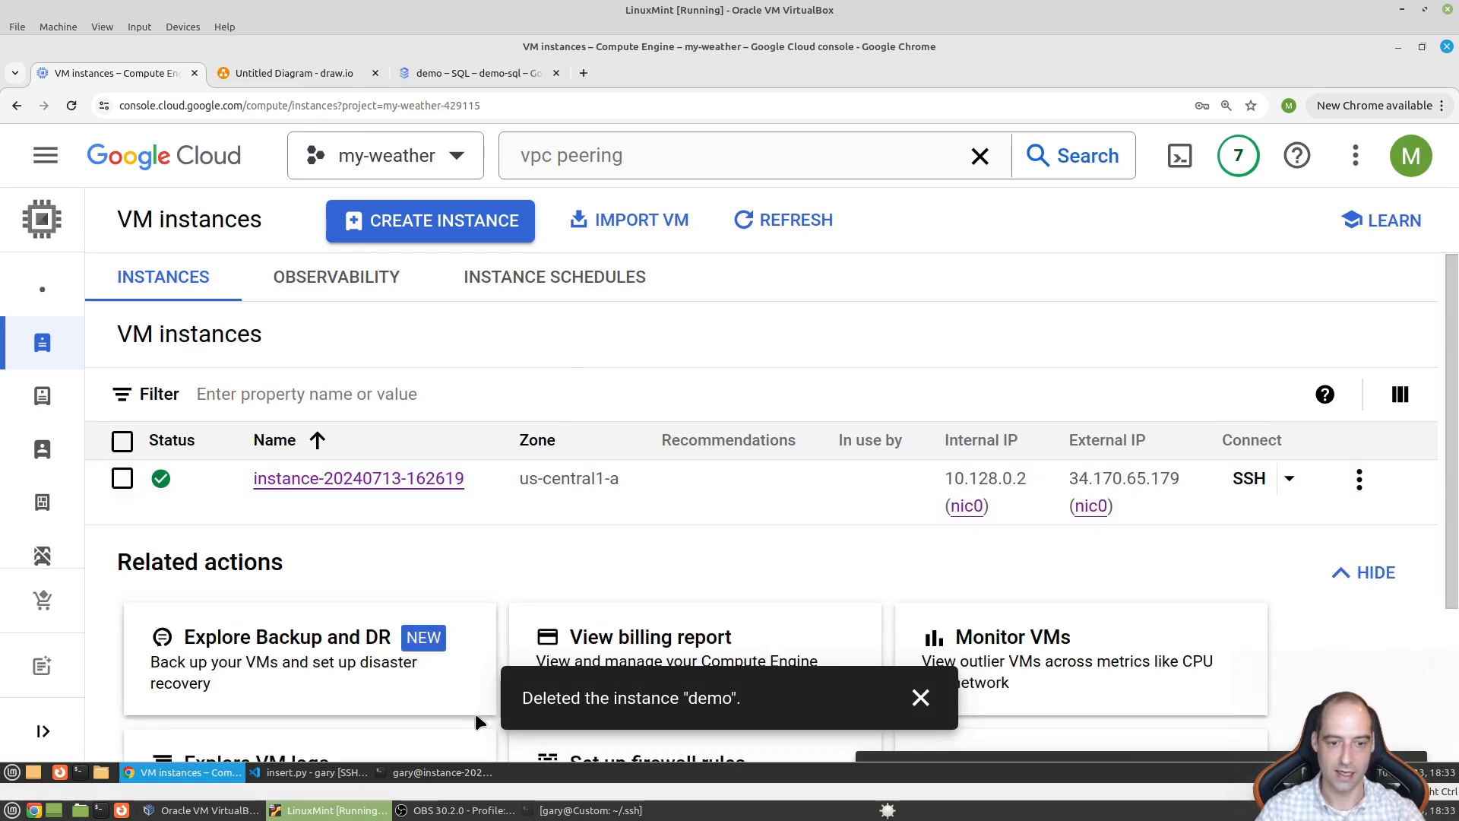
# - Return to VS Code's DB_InsertDemo.ipynb notebook, leaving the kernel picker unselected
pyautogui.click(318, 772)
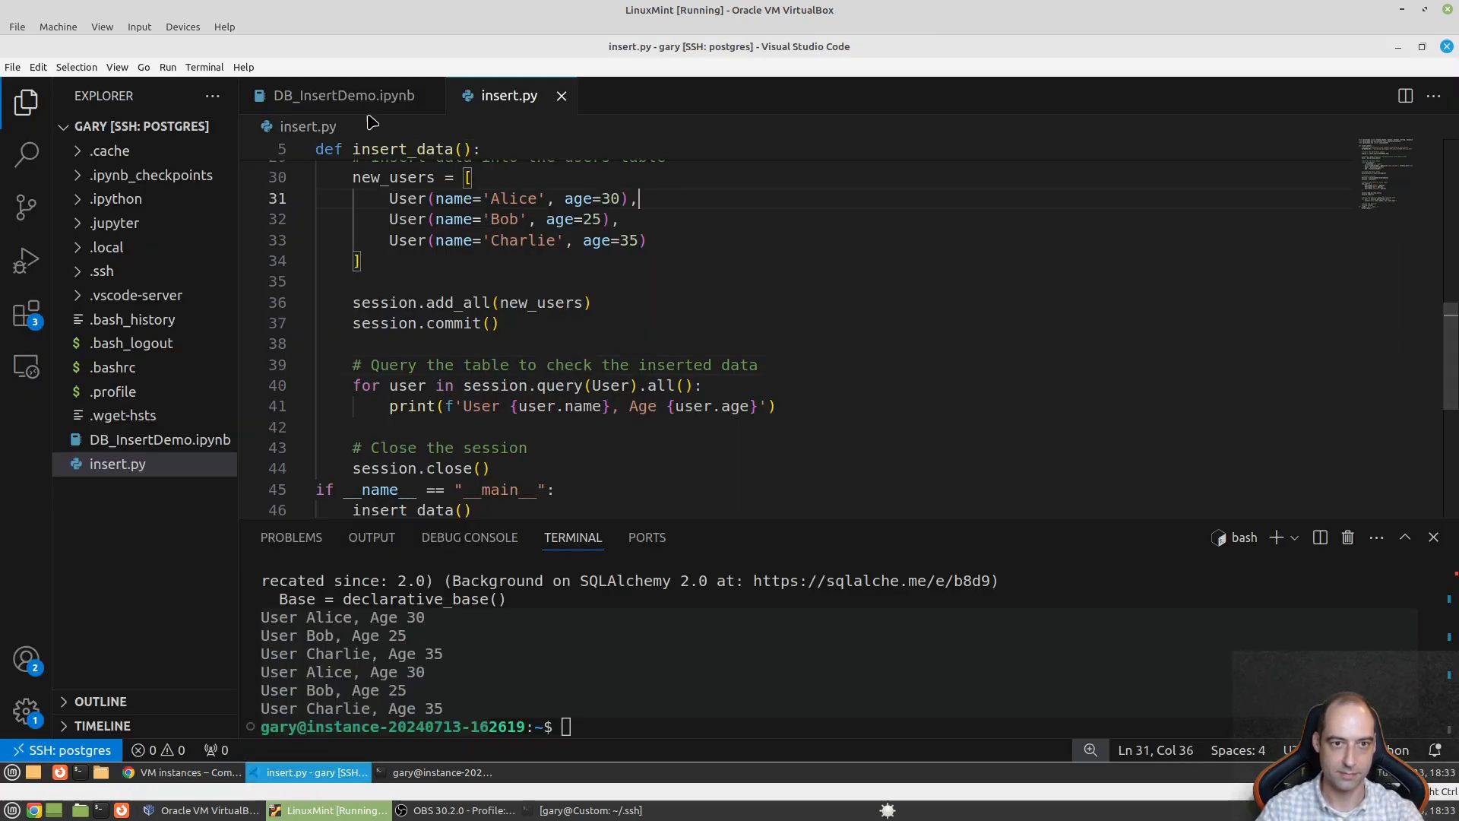
pyautogui.click(344, 97)
pyautogui.click(1050, 327)
pyautogui.click(997, 347)
pyautogui.click(267, 196)
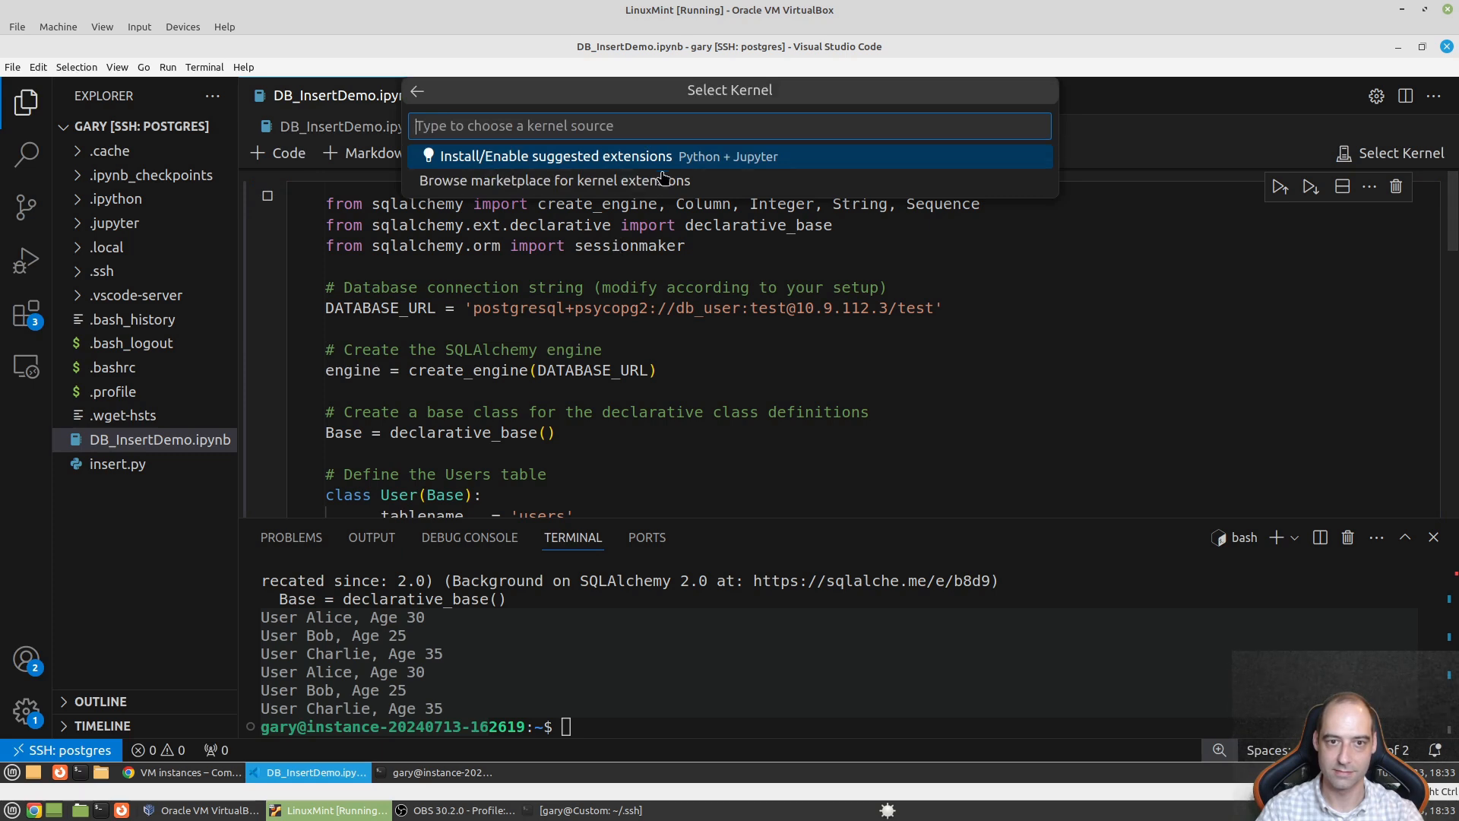
pyautogui.press('Escape')
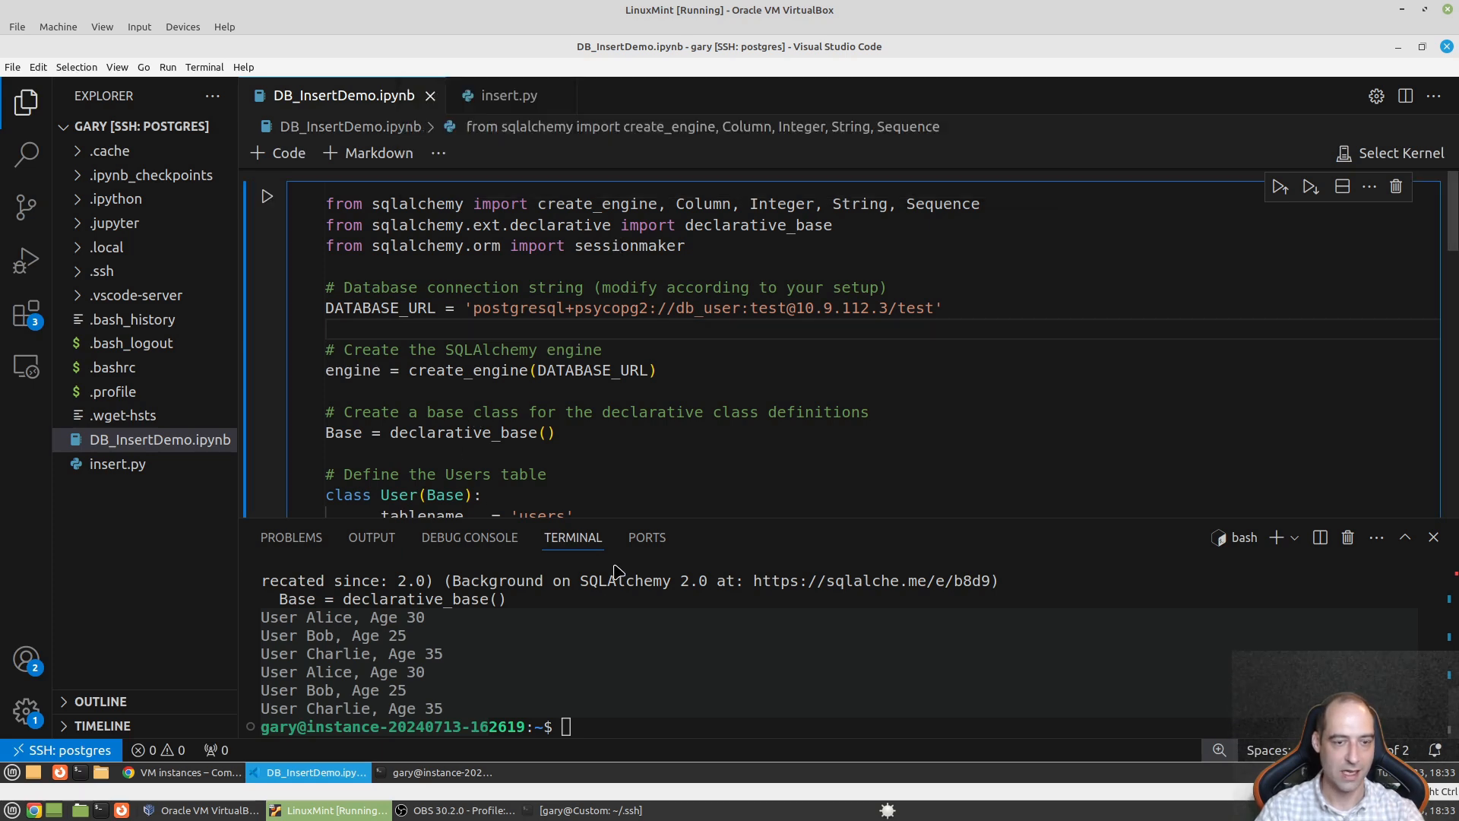
# - Enlarge the terminal panel, clear its output, and zoom in the interface
pyautogui.moveTo(669, 516); pyautogui.dragTo(669, 214)
pyautogui.hotkey('ctrl', 'l')
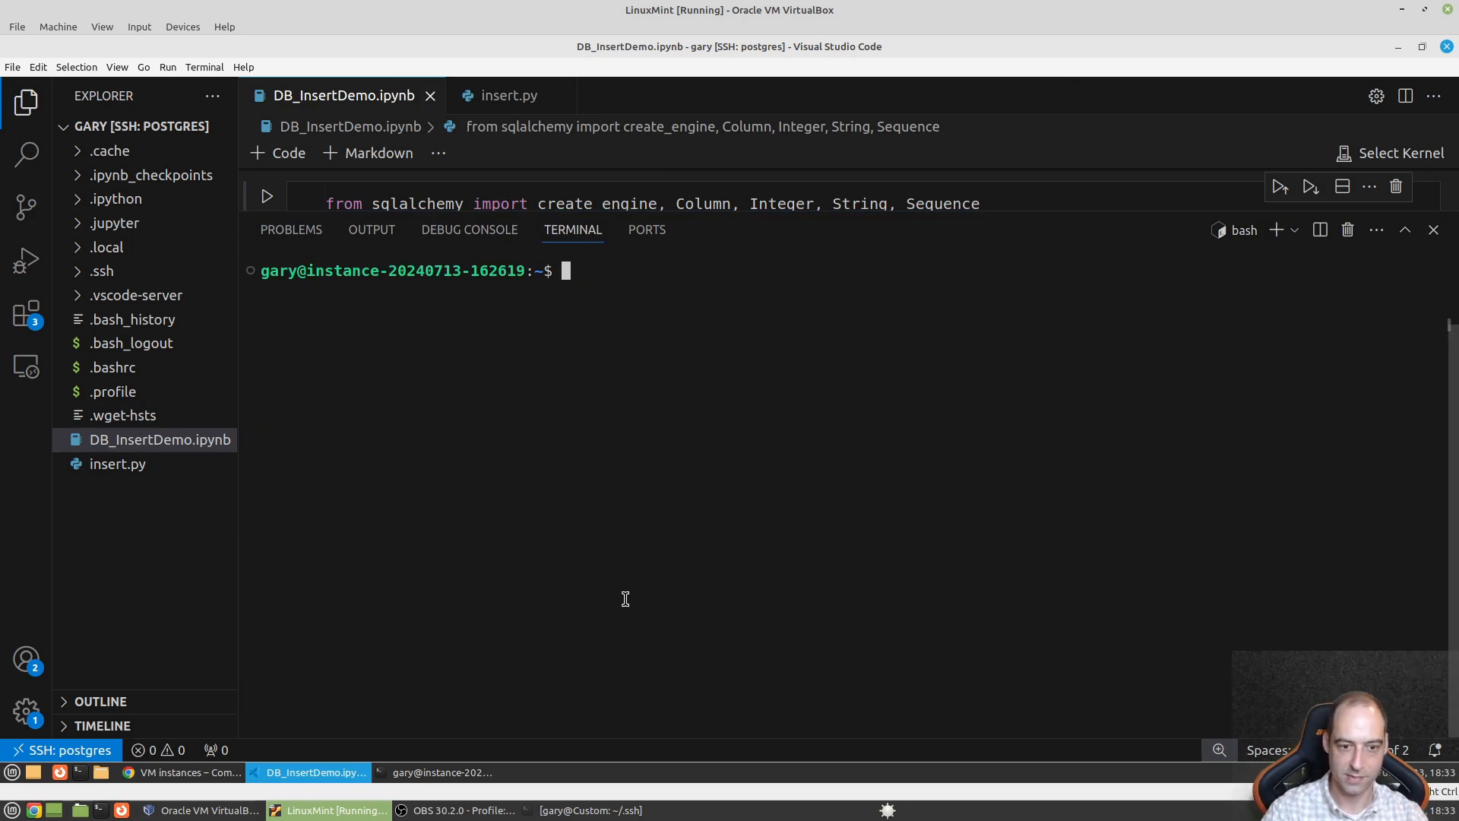
pyautogui.hotkey('ctrl', '=')
pyautogui.hotkey('ctrl', '=')
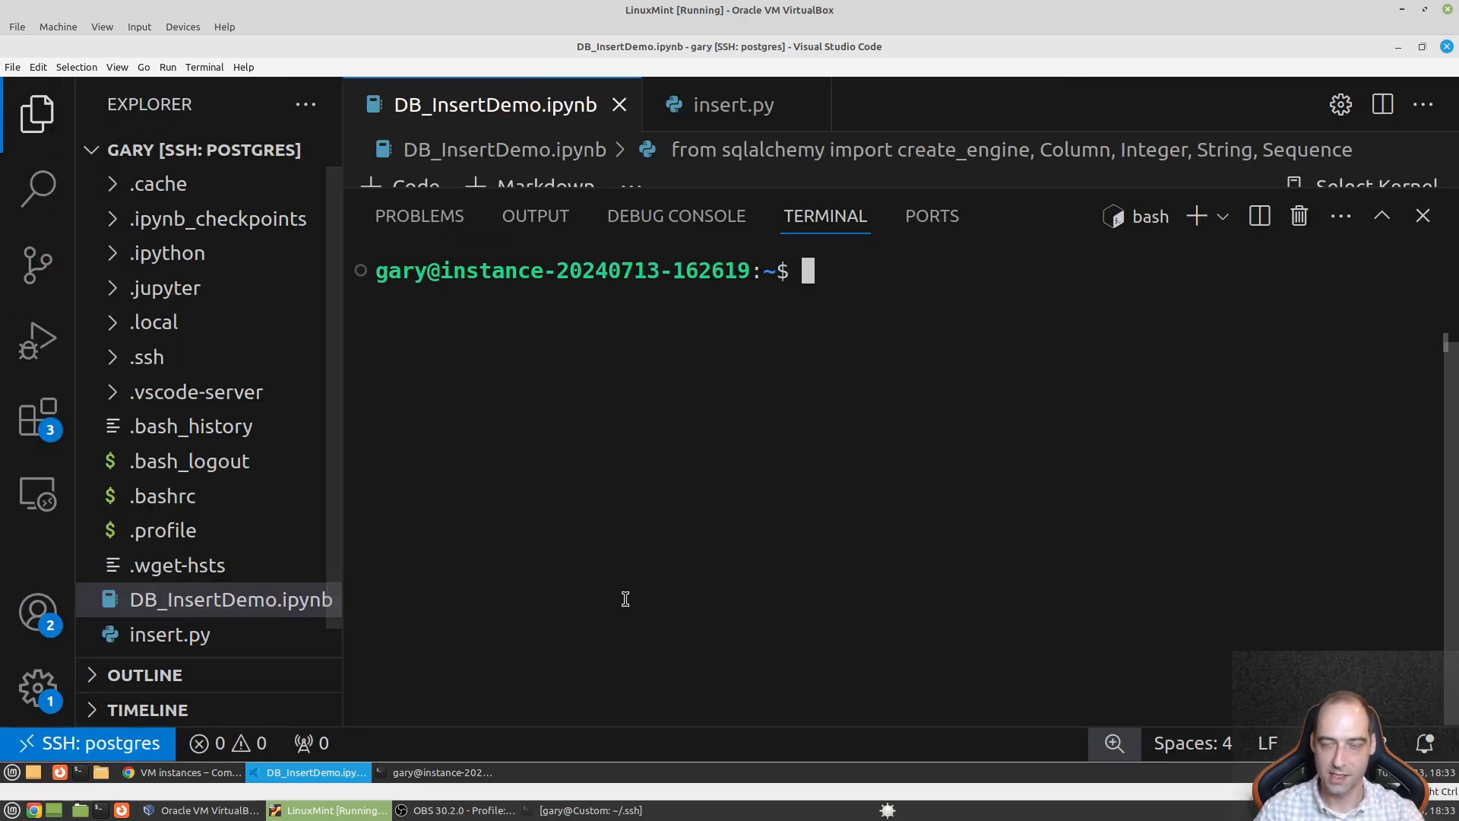
# - Run 'pip freeze|grep sqlalchem' with pip and pip3, both empty, then plain 'pip freeze'
pyautogui.write('pip f')
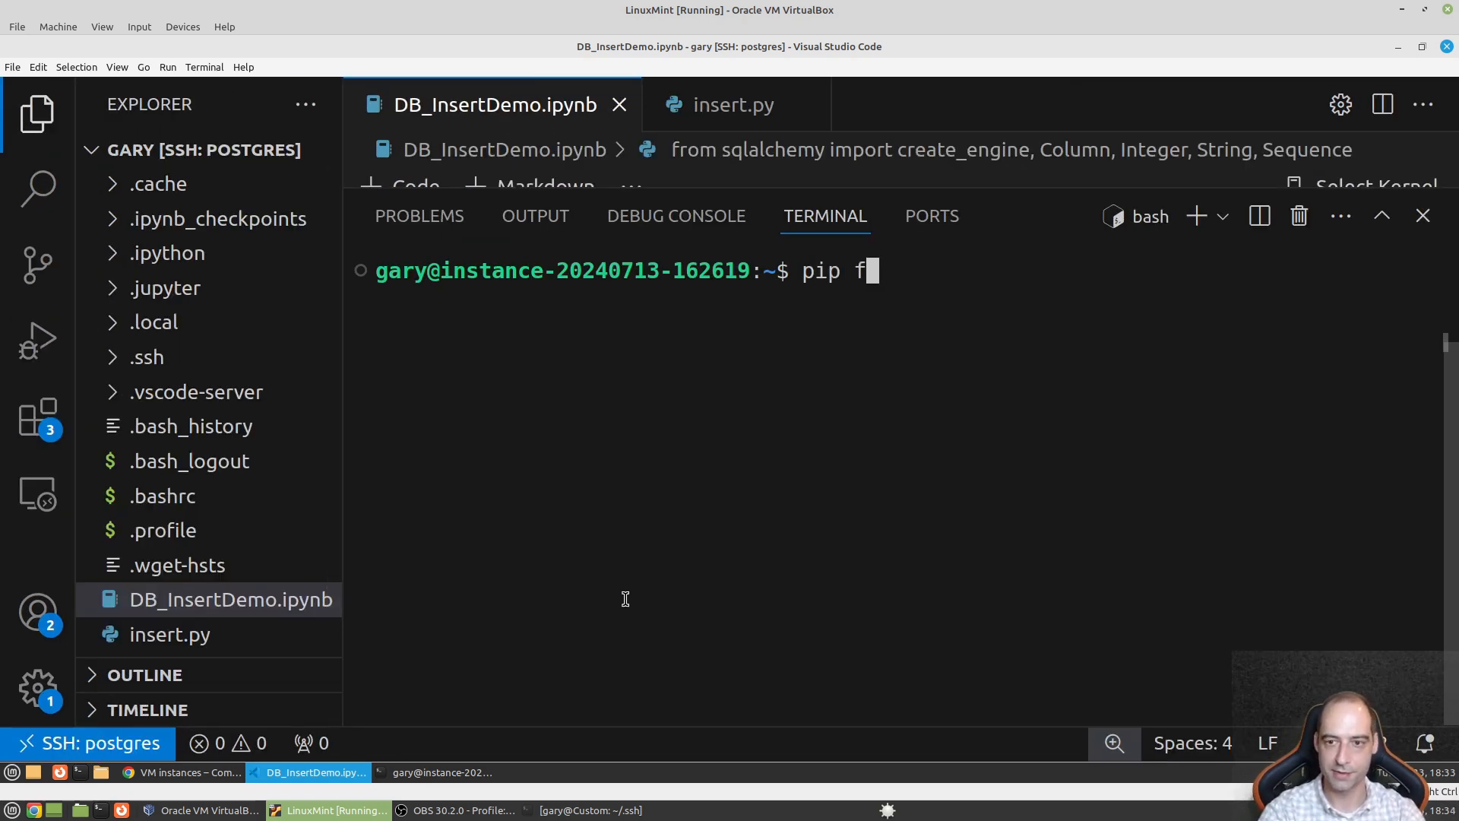
pyautogui.write('reeze|grep sql')
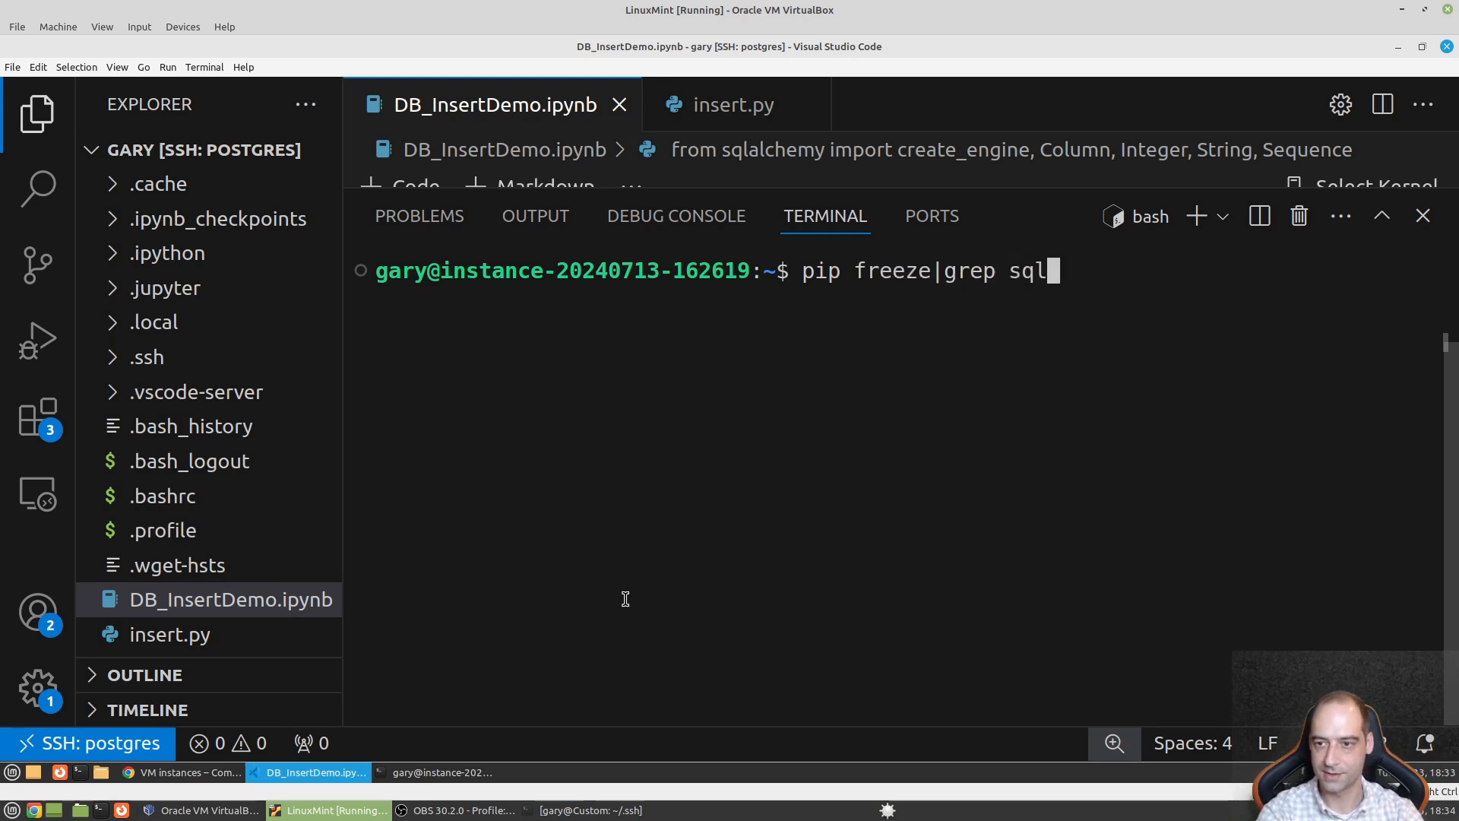
pyautogui.write('alchem')
pyautogui.press('Return')
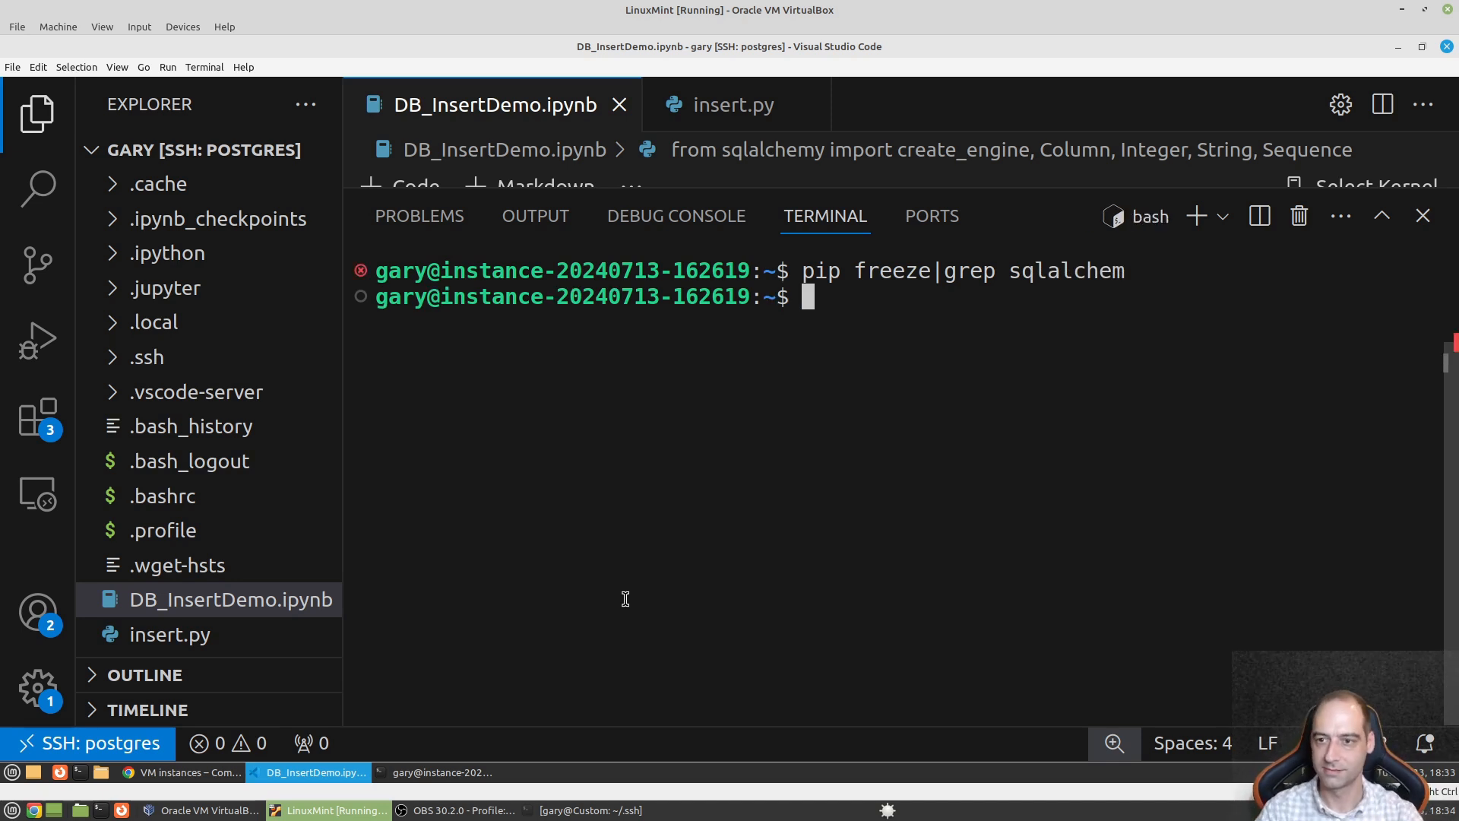
pyautogui.press('Up')
pyautogui.press('Left')
pyautogui.press('Left')
pyautogui.press('Left')
pyautogui.press('Left')
pyautogui.press('Left')
pyautogui.press('Left')
pyautogui.press('Left')
pyautogui.press('Left')
pyautogui.press('Left')
pyautogui.press('Left')
pyautogui.press('Left')
pyautogui.press('Left')
pyautogui.press('Left')
pyautogui.press('Left')
pyautogui.press('Left')
pyautogui.press('Left')
pyautogui.press('Left')
pyautogui.press('Left')
pyautogui.press('Left')
pyautogui.press('Left')
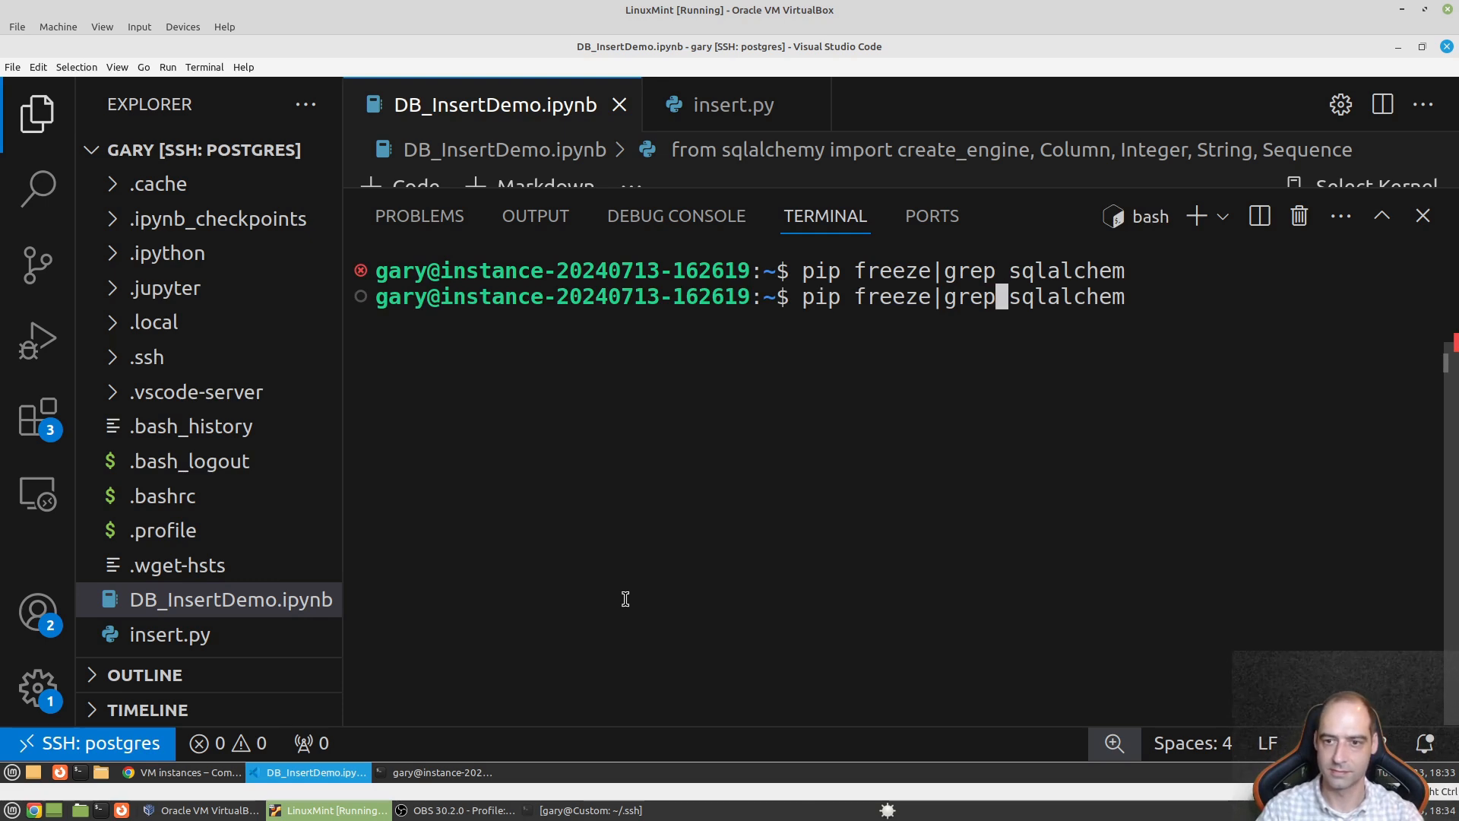
pyautogui.press('Right')
pyautogui.press('Right')
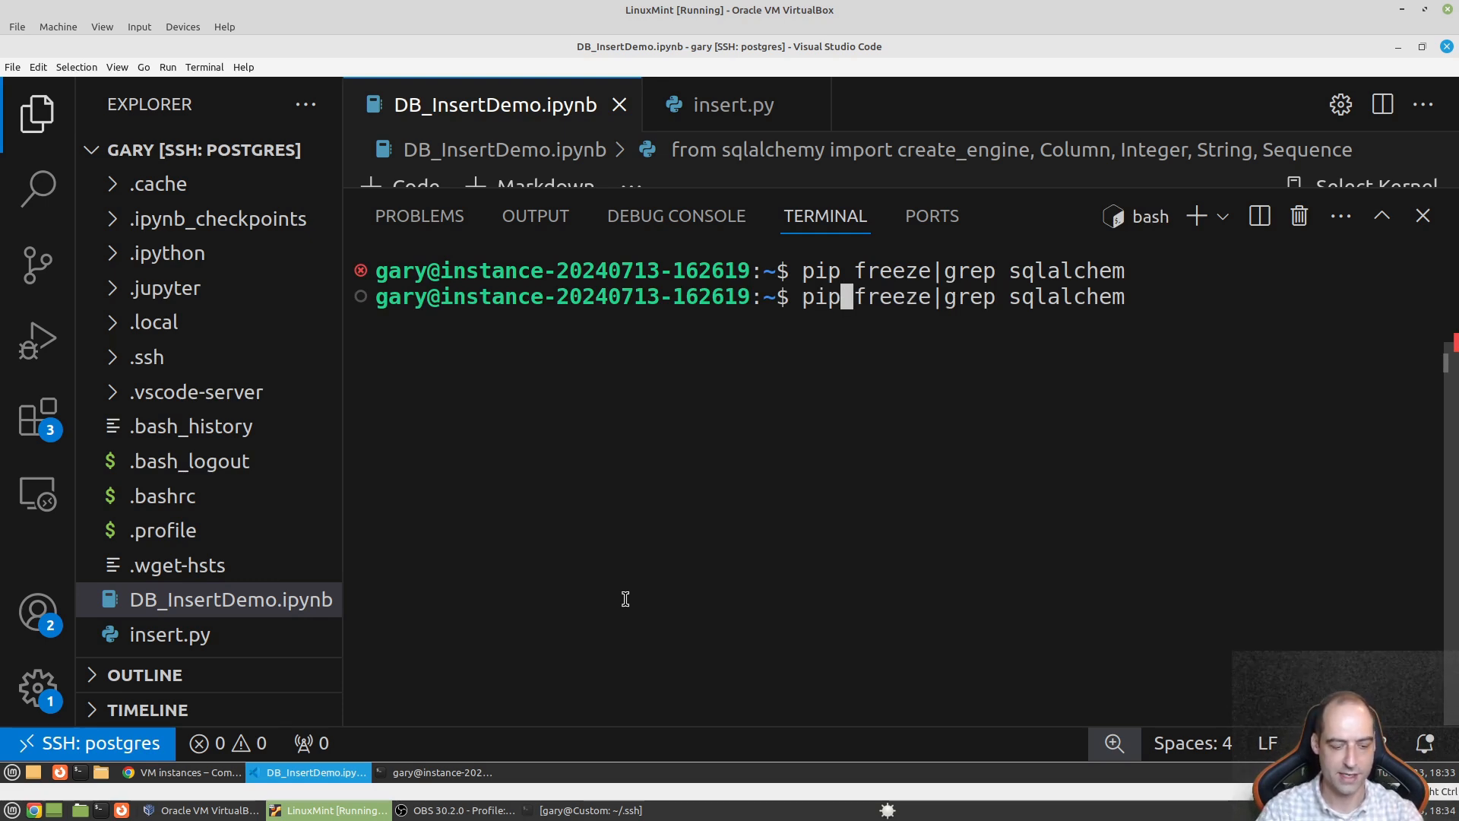
pyautogui.write('3')
pyautogui.press('Return')
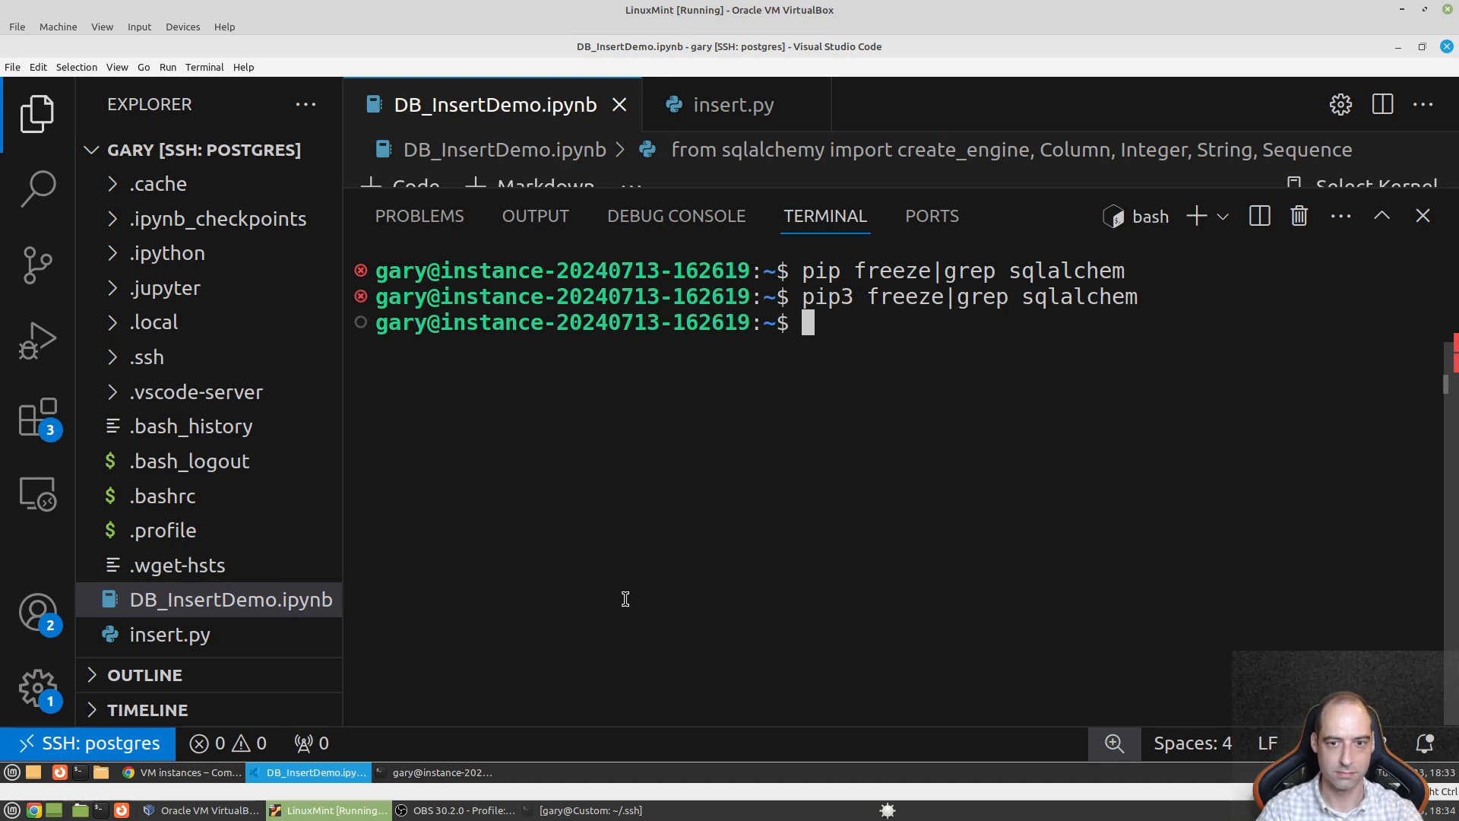
pyautogui.write('pip')
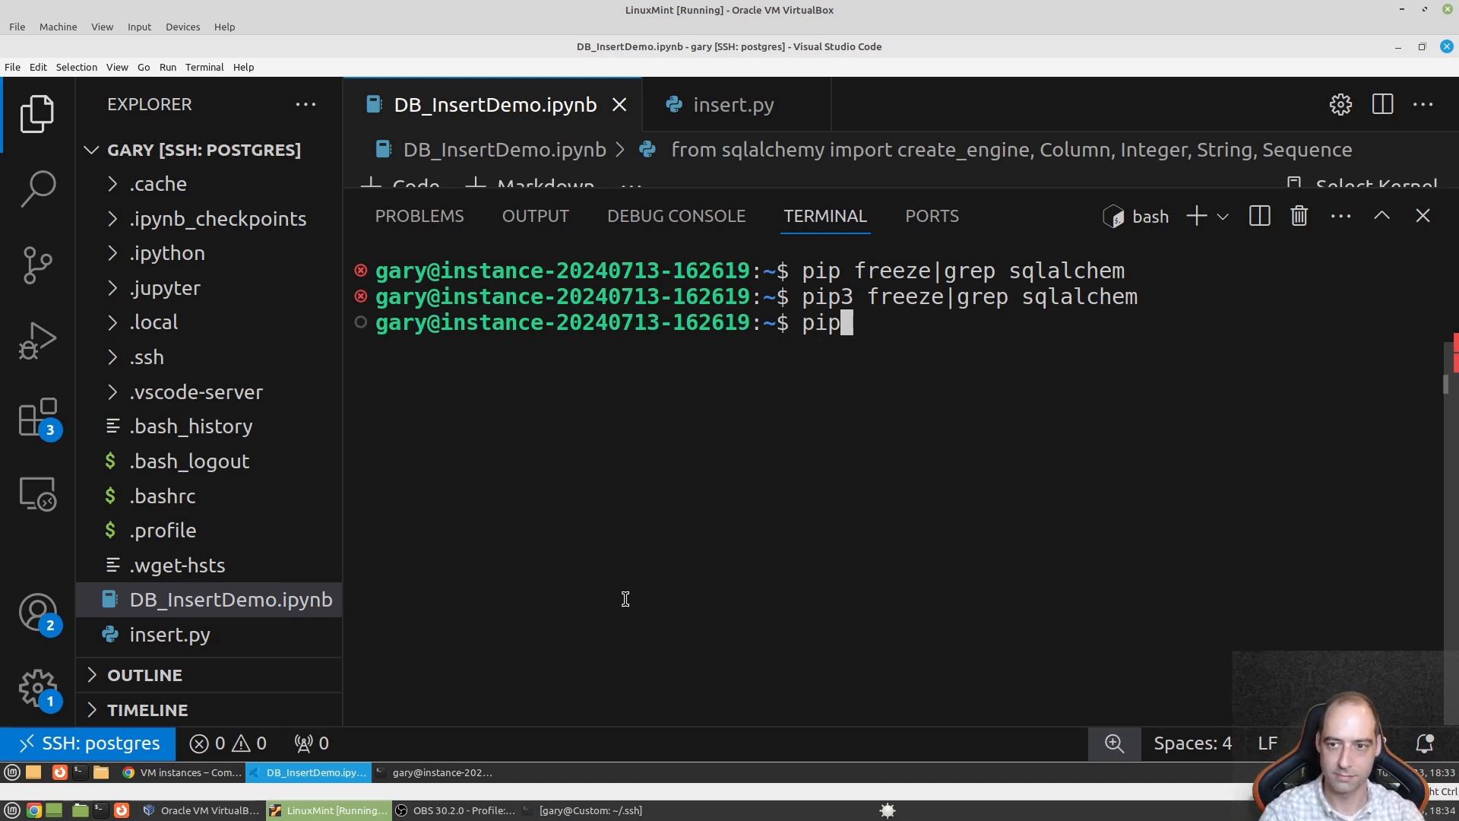
pyautogui.write(' freeze')
pyautogui.press('Return')
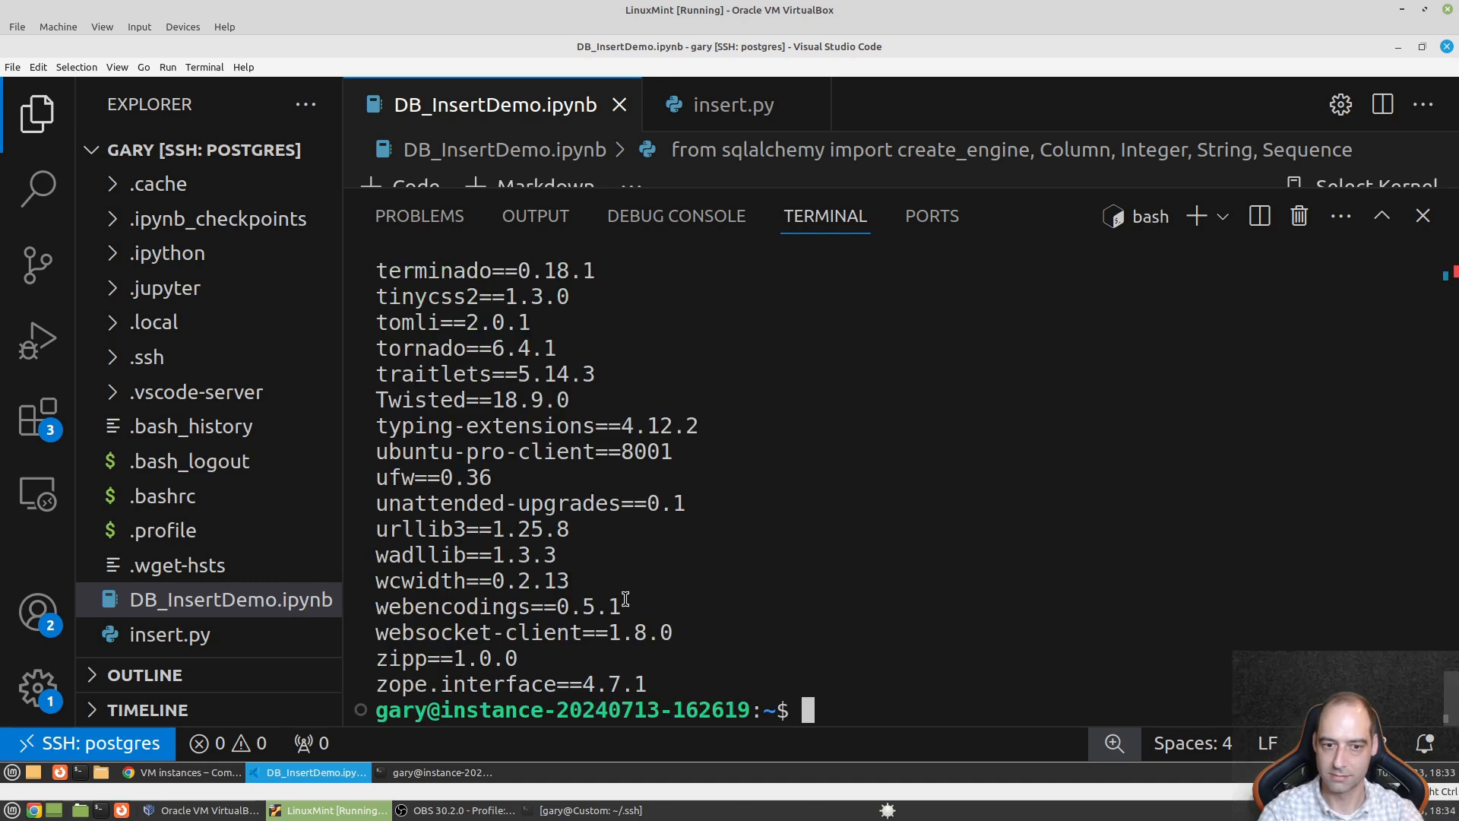
pyautogui.scroll(5, 586, 378)
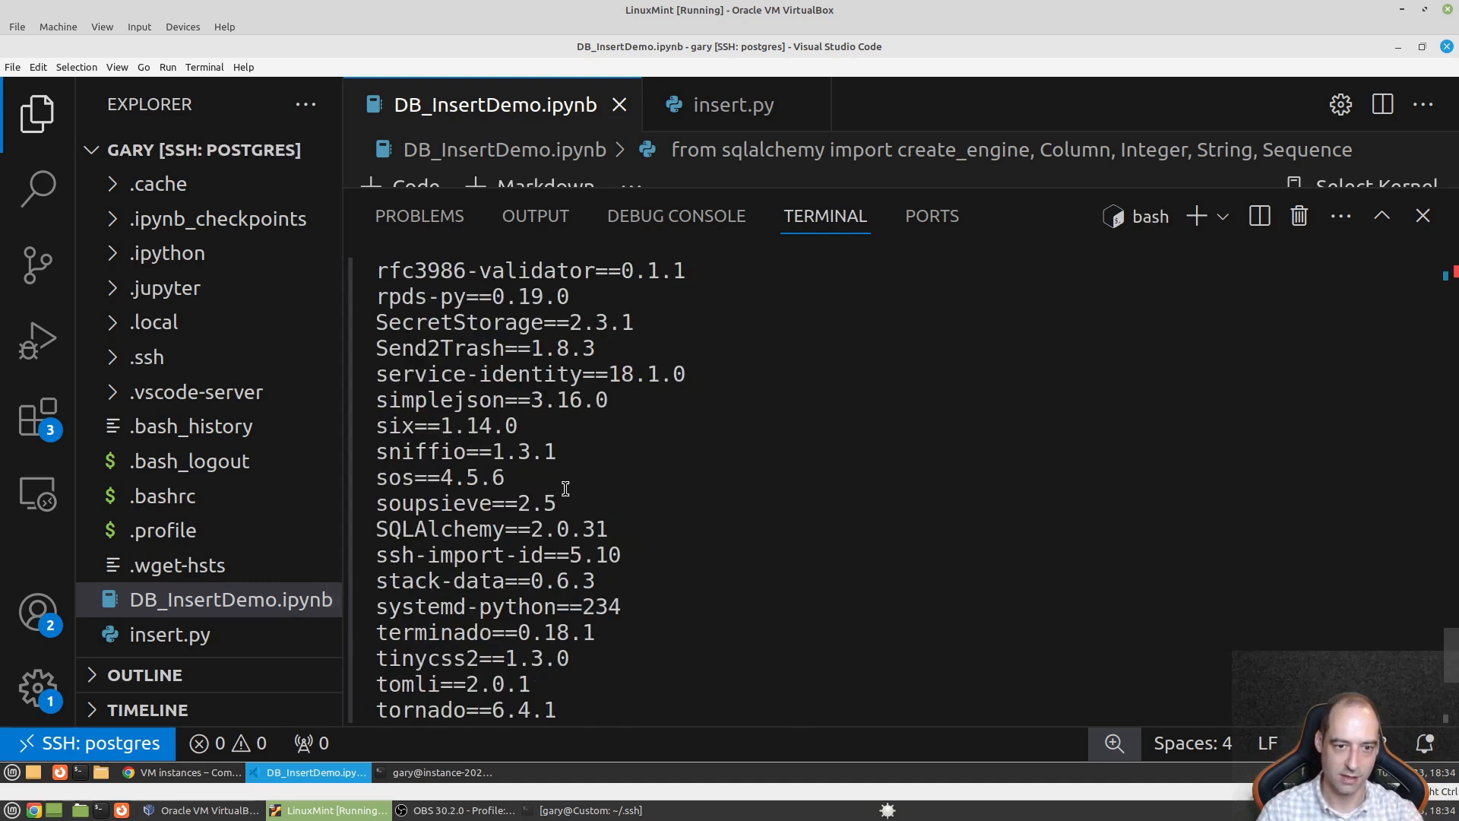
pyautogui.scroll(-1, 490, 508)
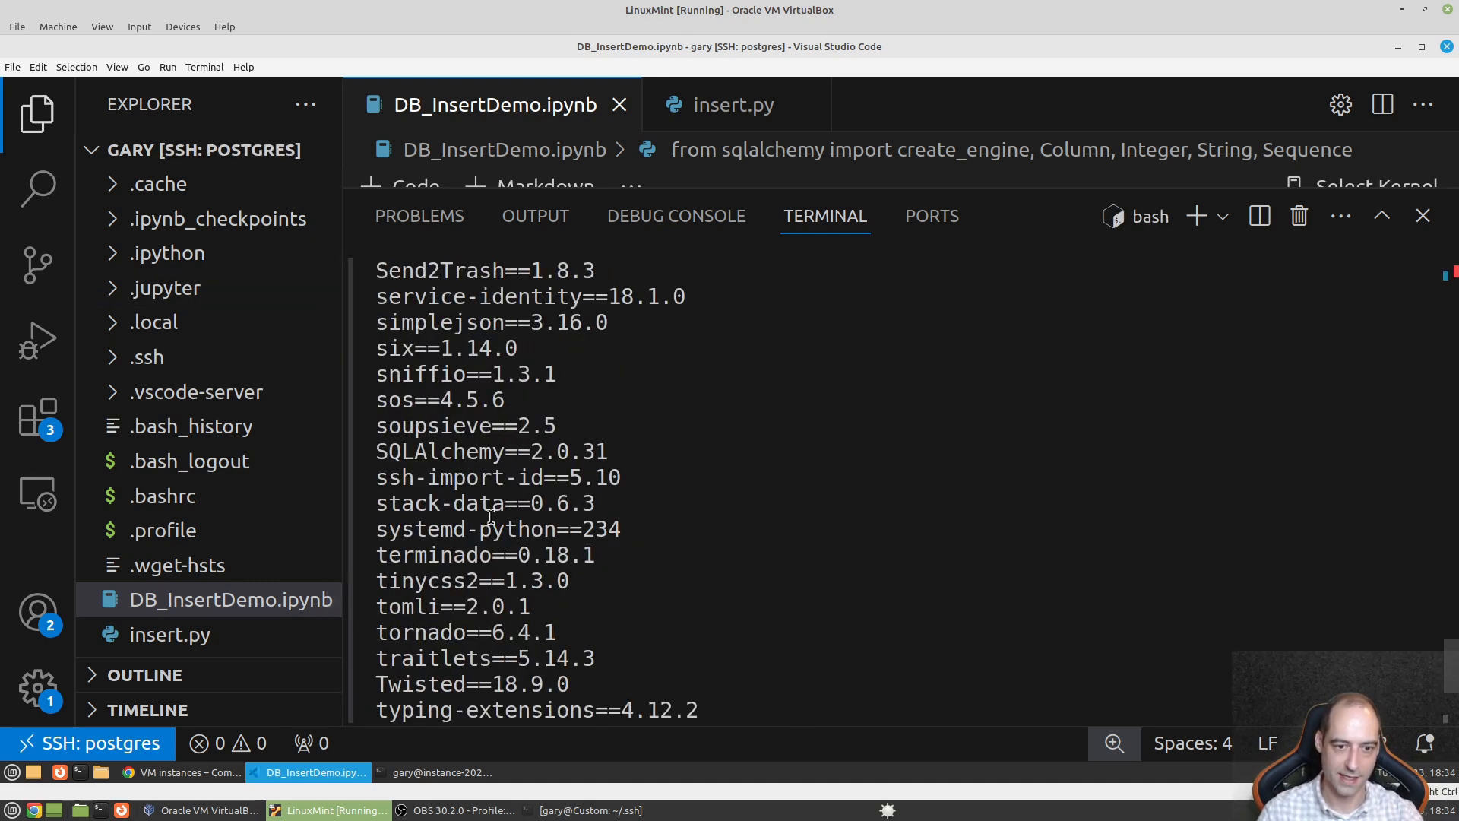
pyautogui.scroll(-2, 492, 554)
pyautogui.scroll(5, 520, 631)
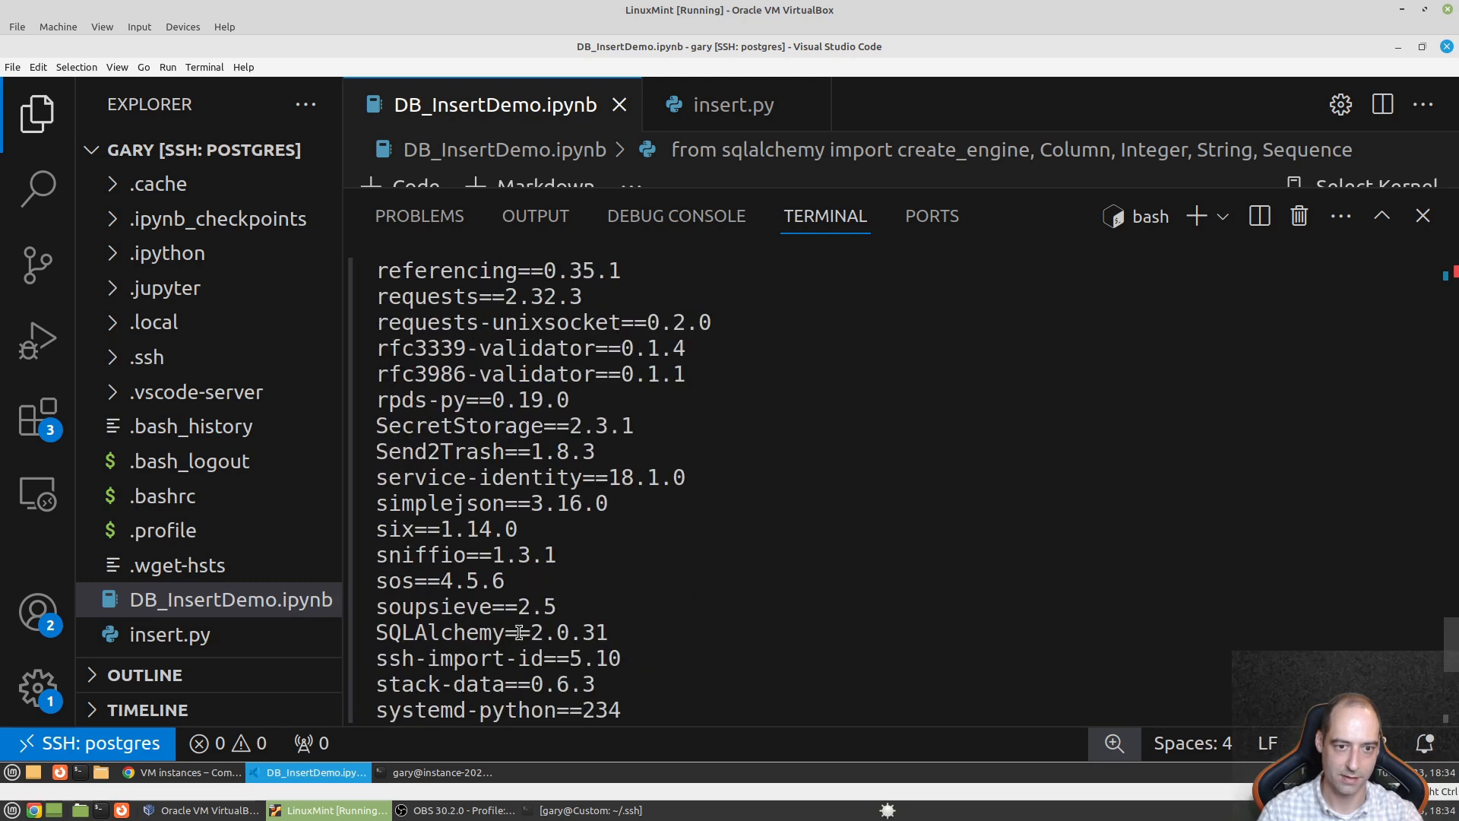
pyautogui.scroll(10, 520, 633)
pyautogui.scroll(18, 519, 632)
pyautogui.scroll(7, 519, 632)
pyautogui.scroll(-8, 519, 632)
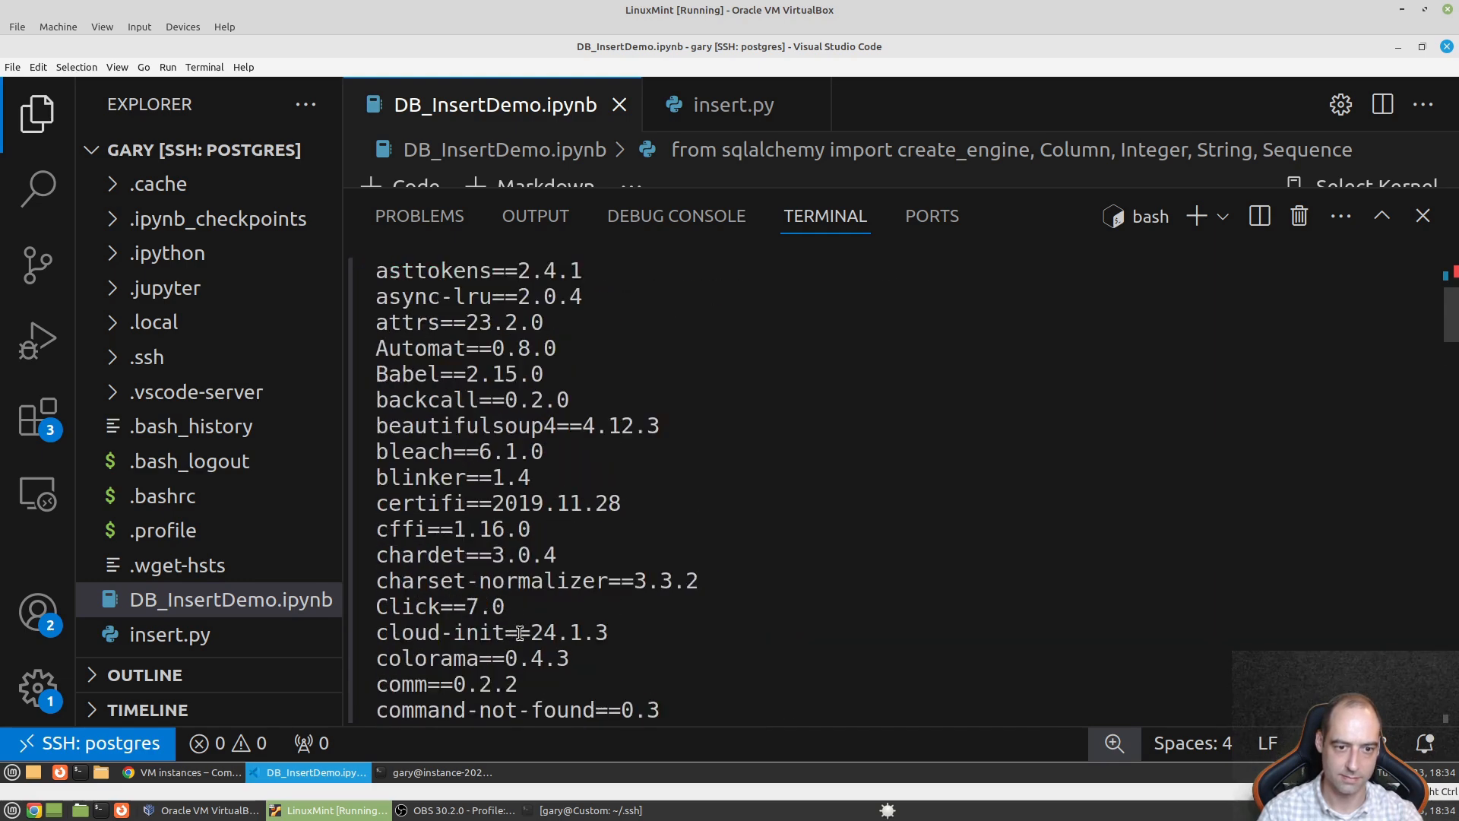
pyautogui.scroll(-4, 519, 632)
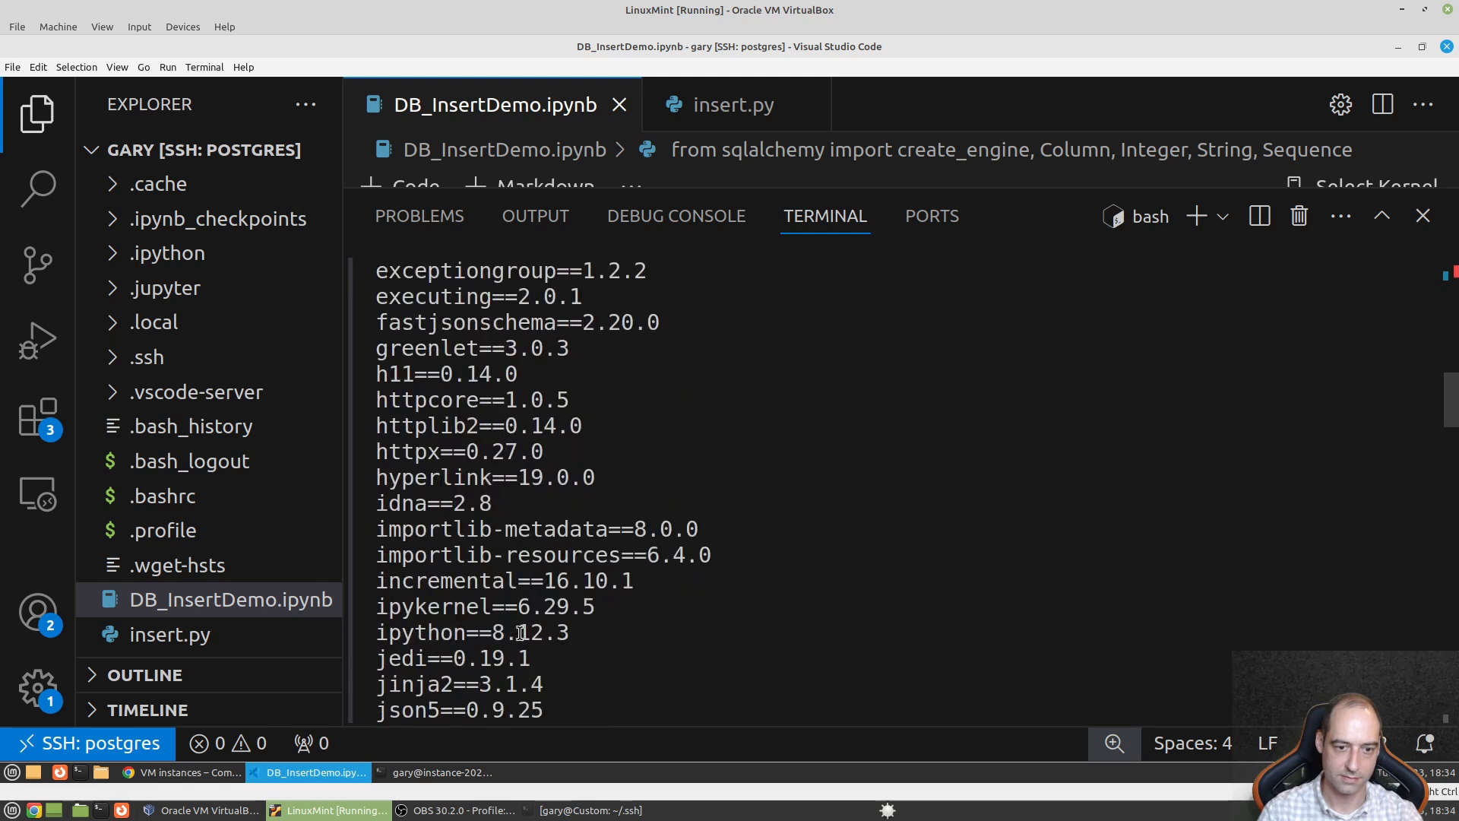
pyautogui.scroll(-7, 519, 632)
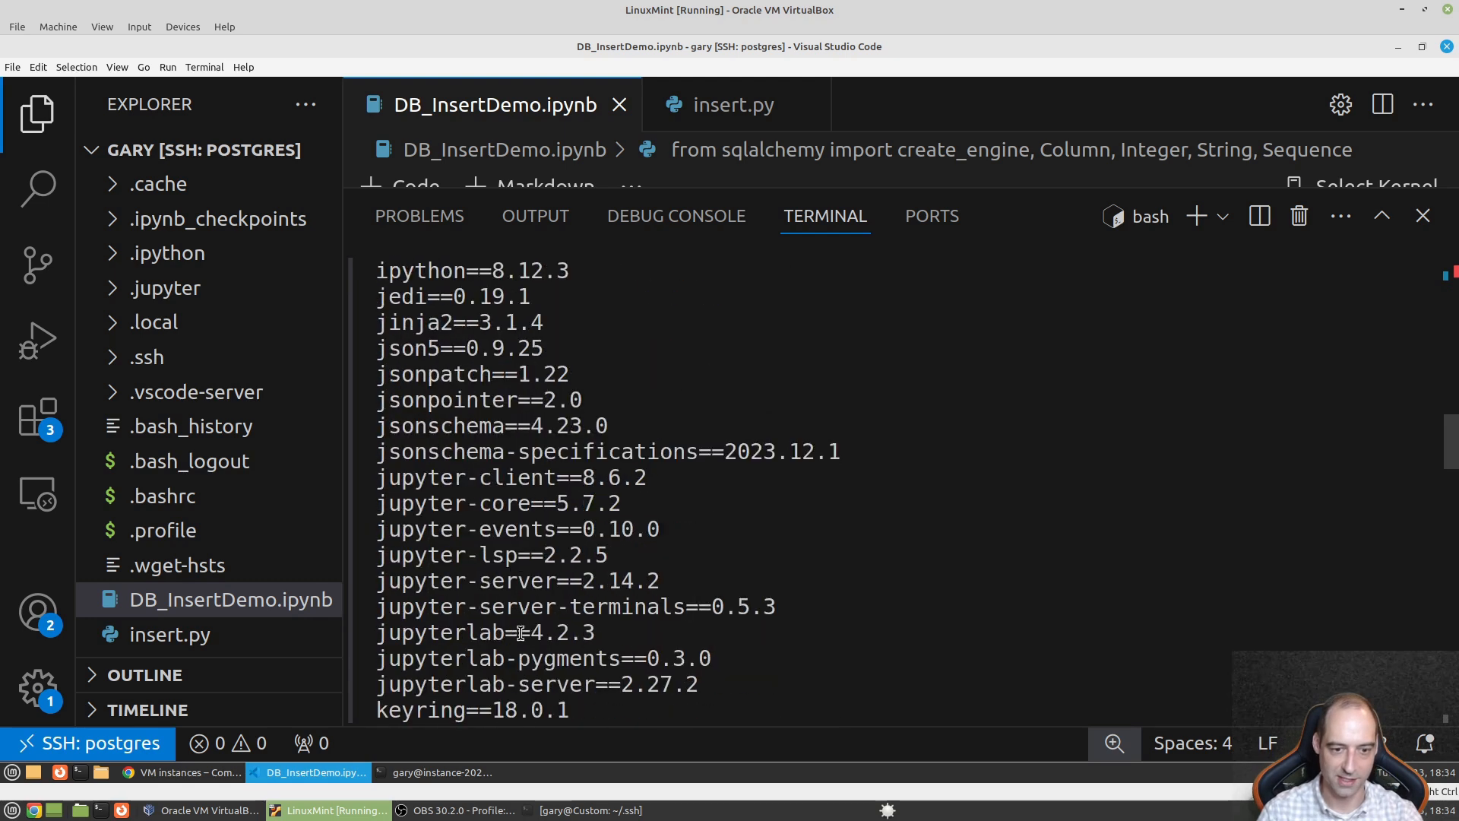
pyautogui.scroll(-5, 519, 633)
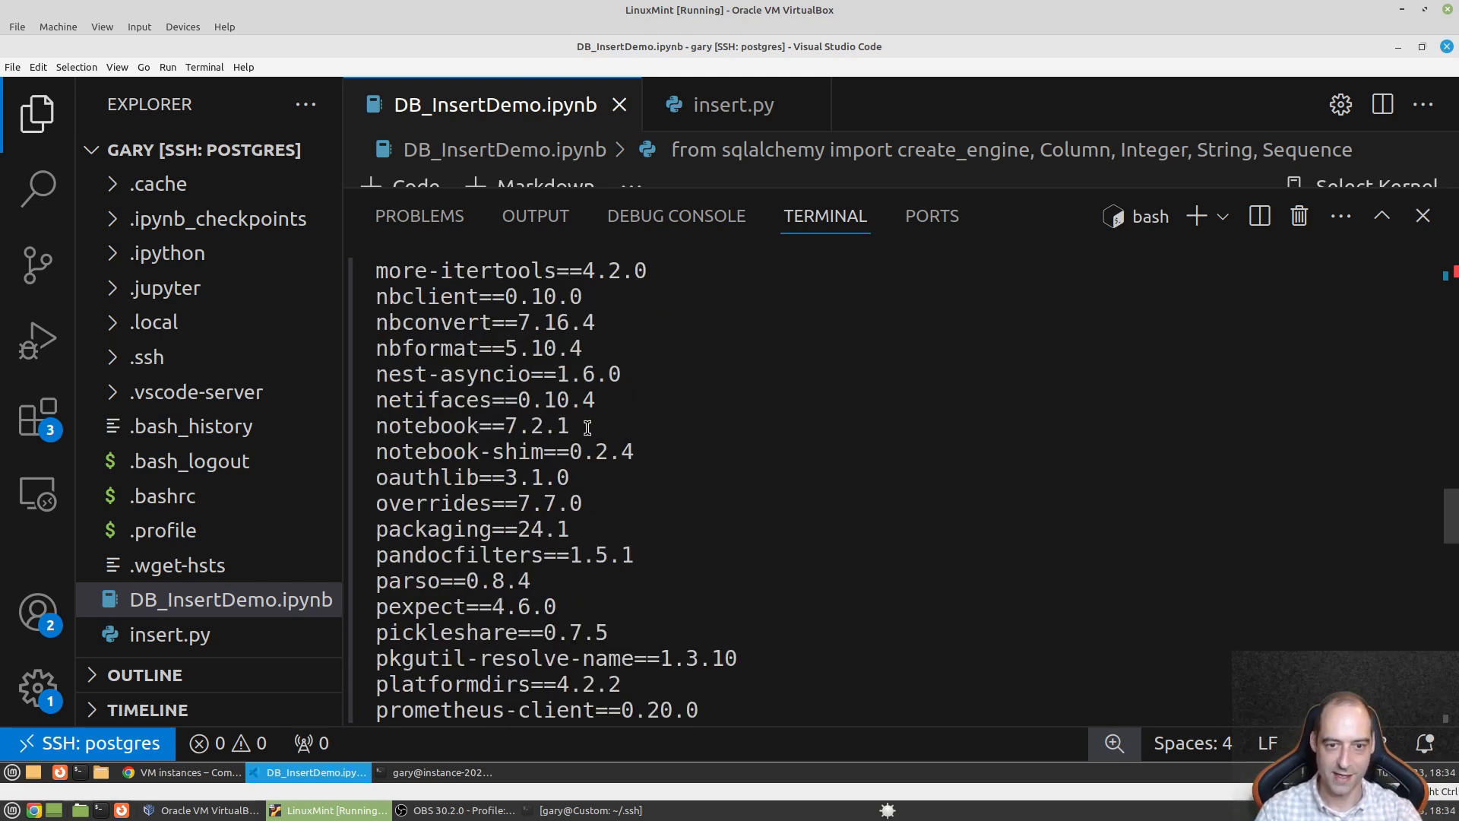
pyautogui.moveTo(581, 427); pyautogui.dragTo(374, 428)
pyautogui.click(622, 418)
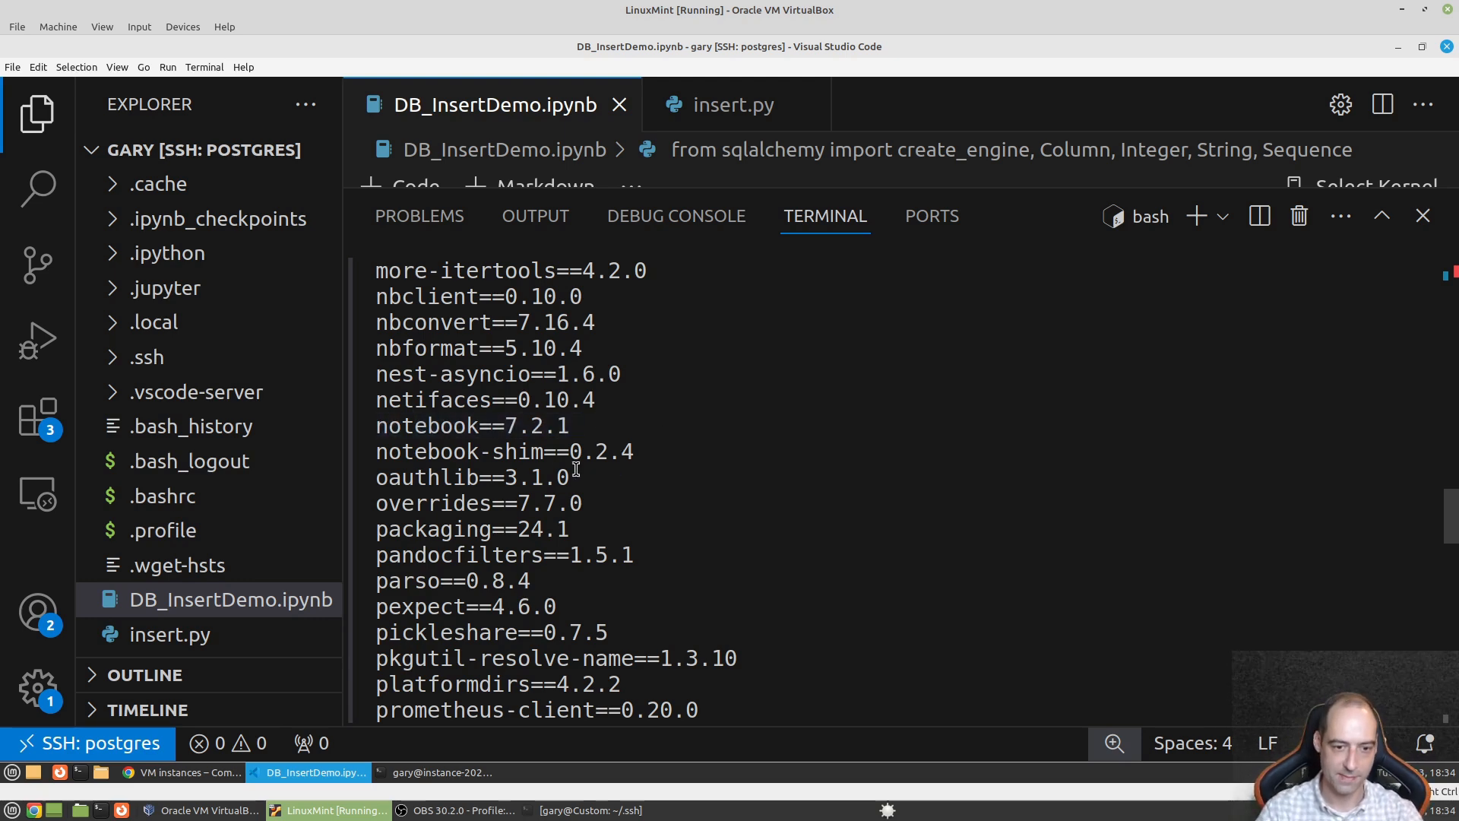
pyautogui.scroll(-1, 585, 471)
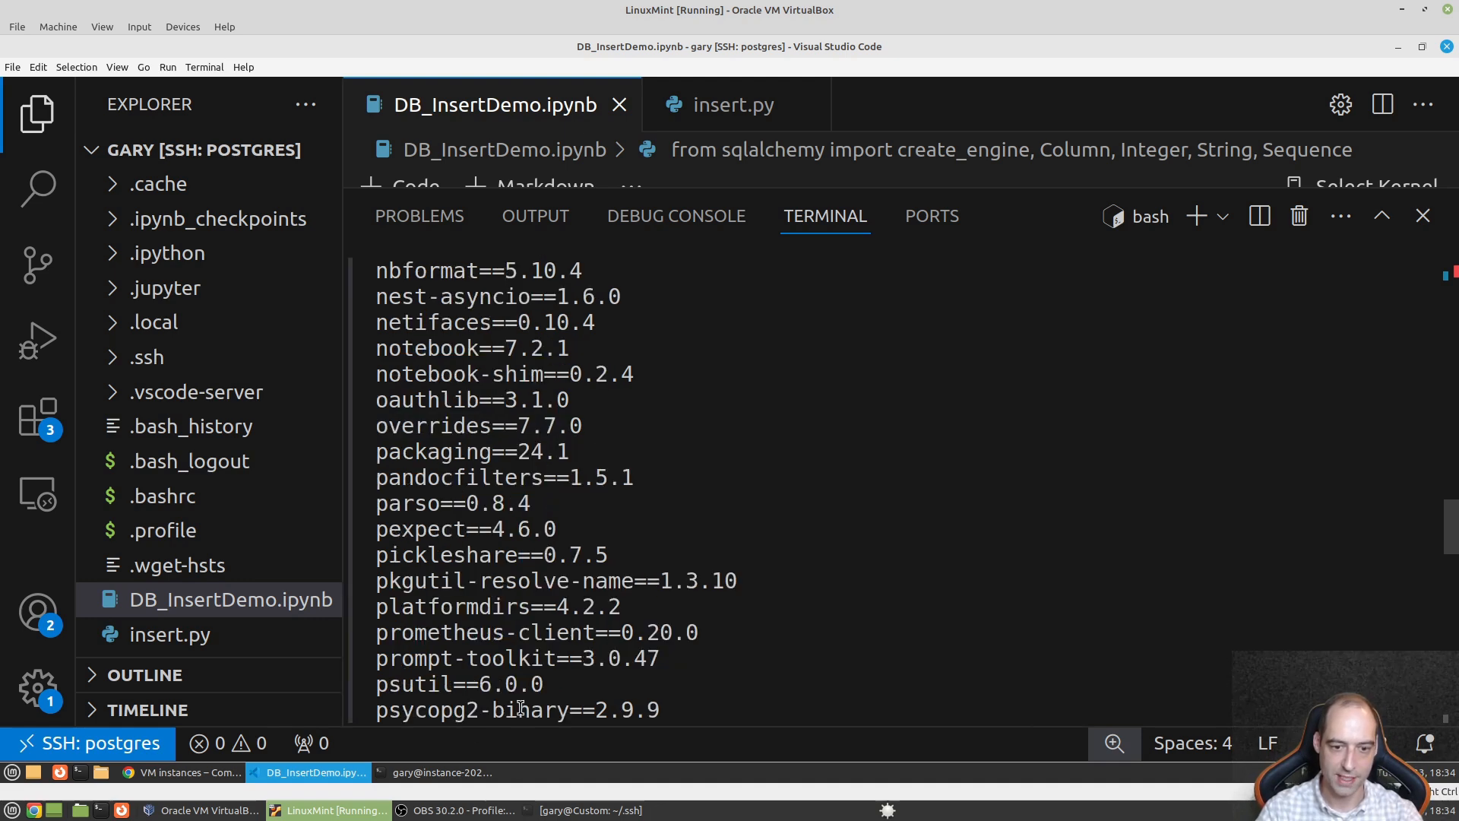
pyautogui.scroll(-1, 700, 675)
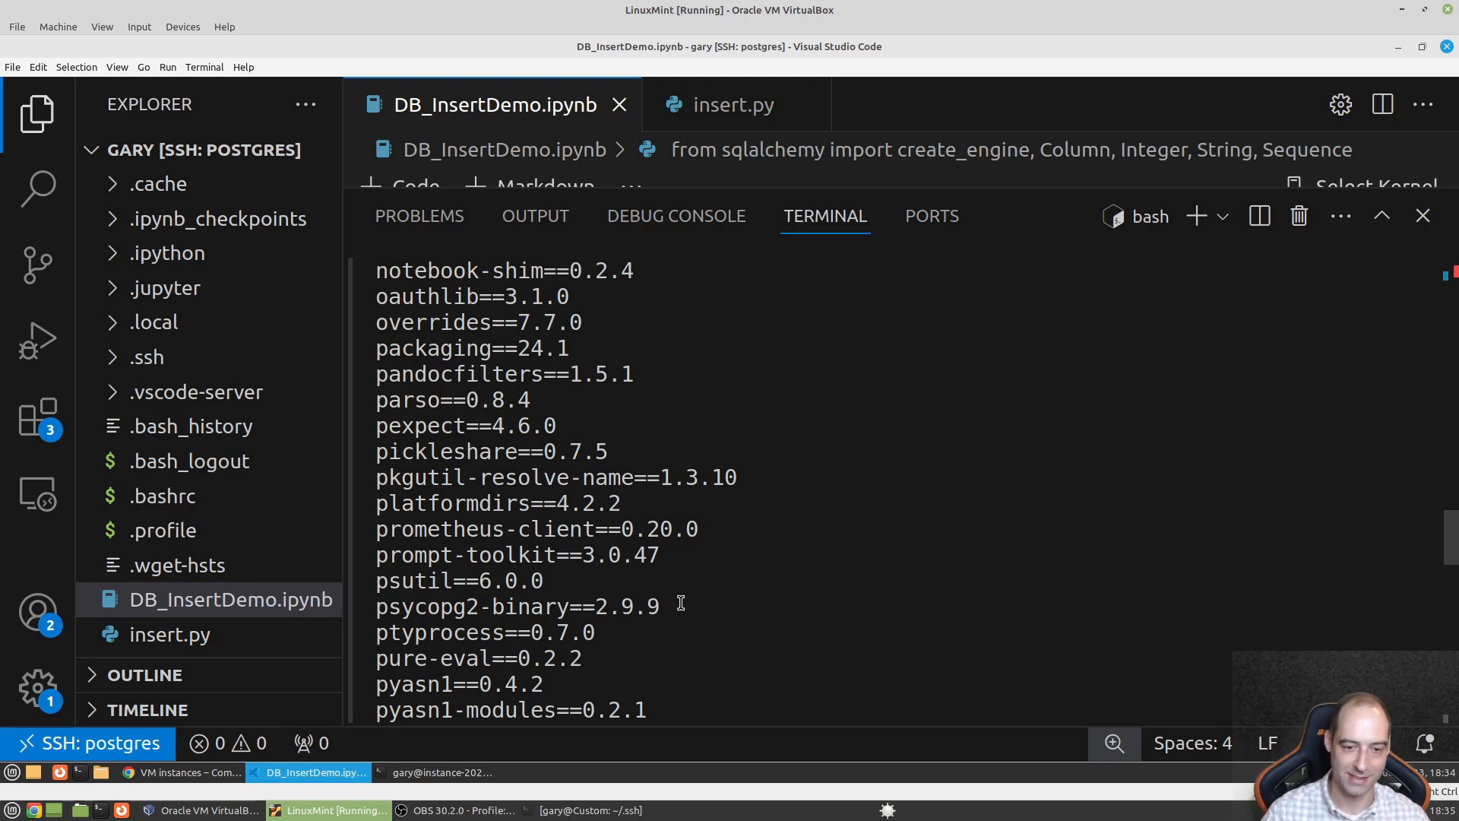
pyautogui.scroll(-2, 690, 606)
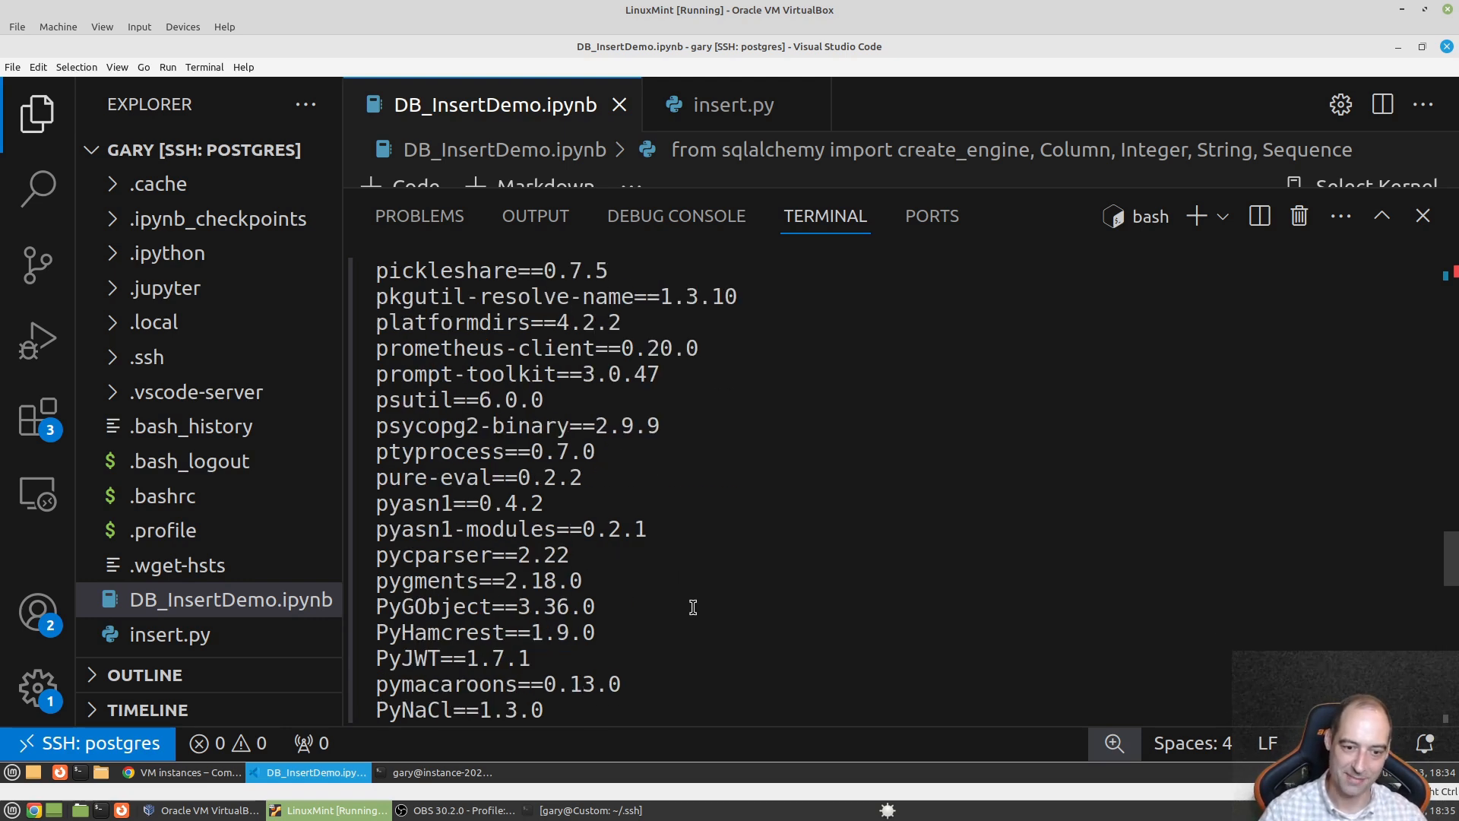
pyautogui.scroll(-5, 693, 607)
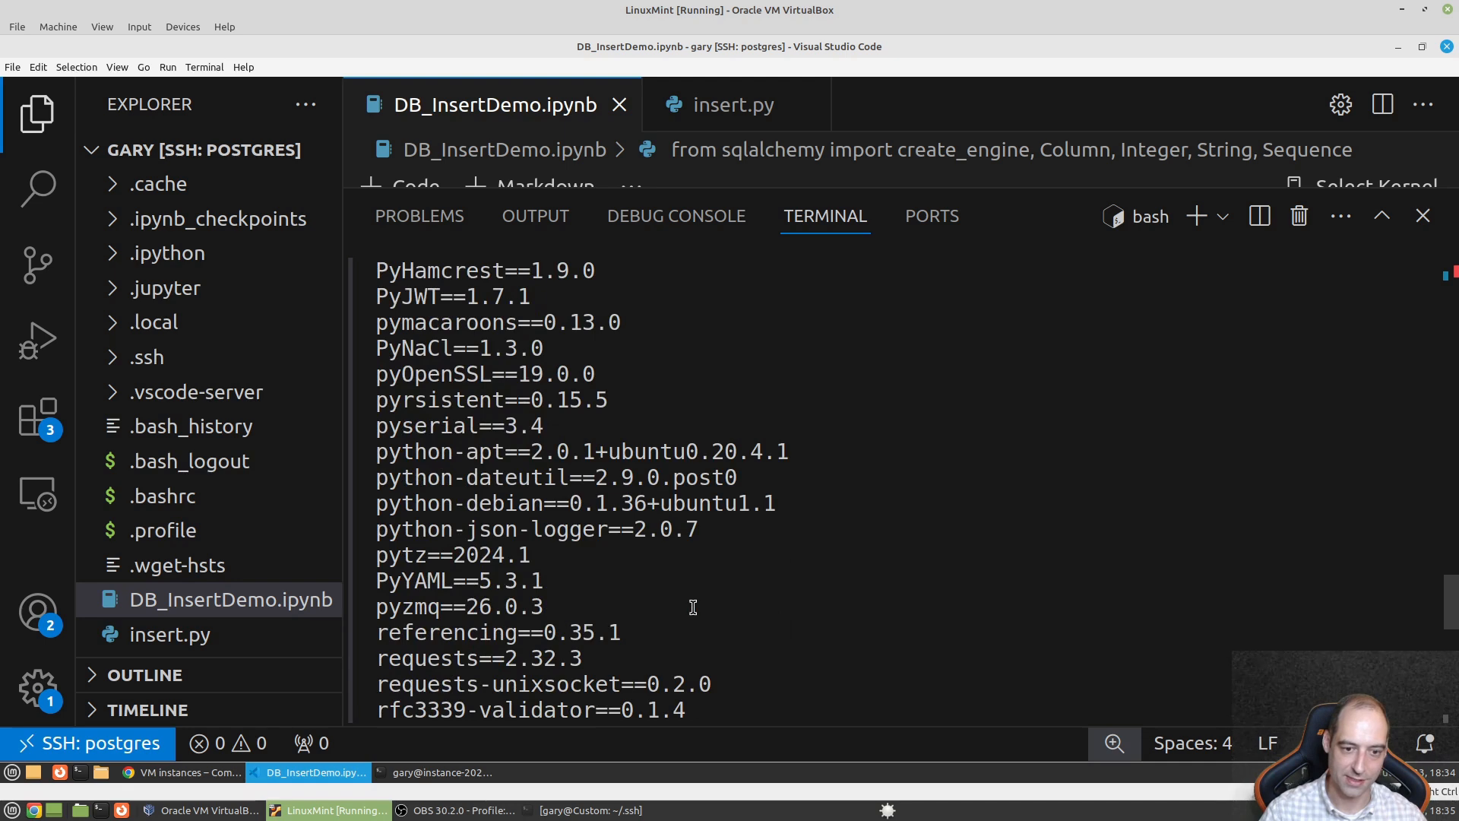
pyautogui.scroll(-1, 693, 607)
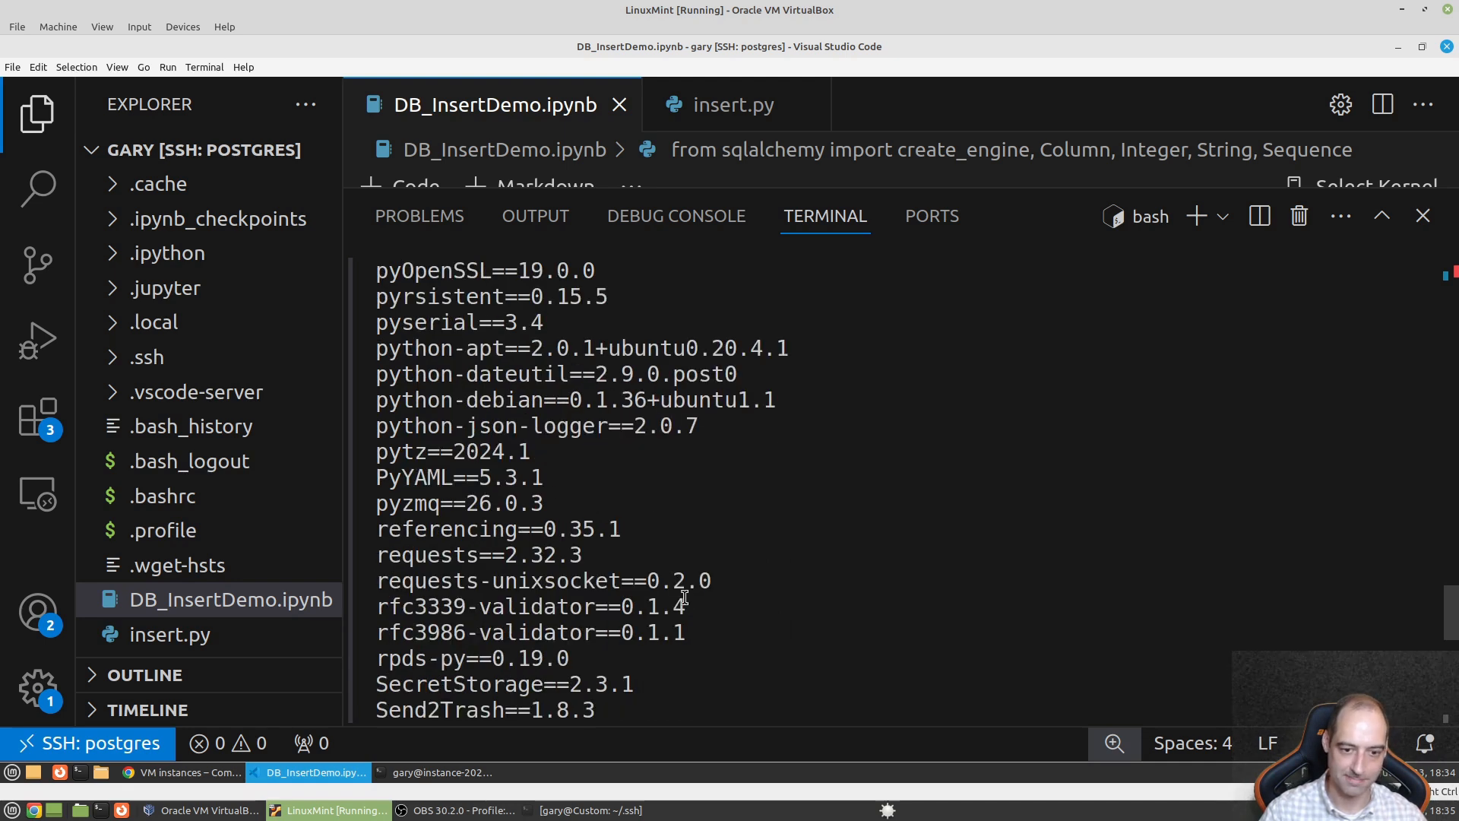
pyautogui.scroll(-4, 684, 598)
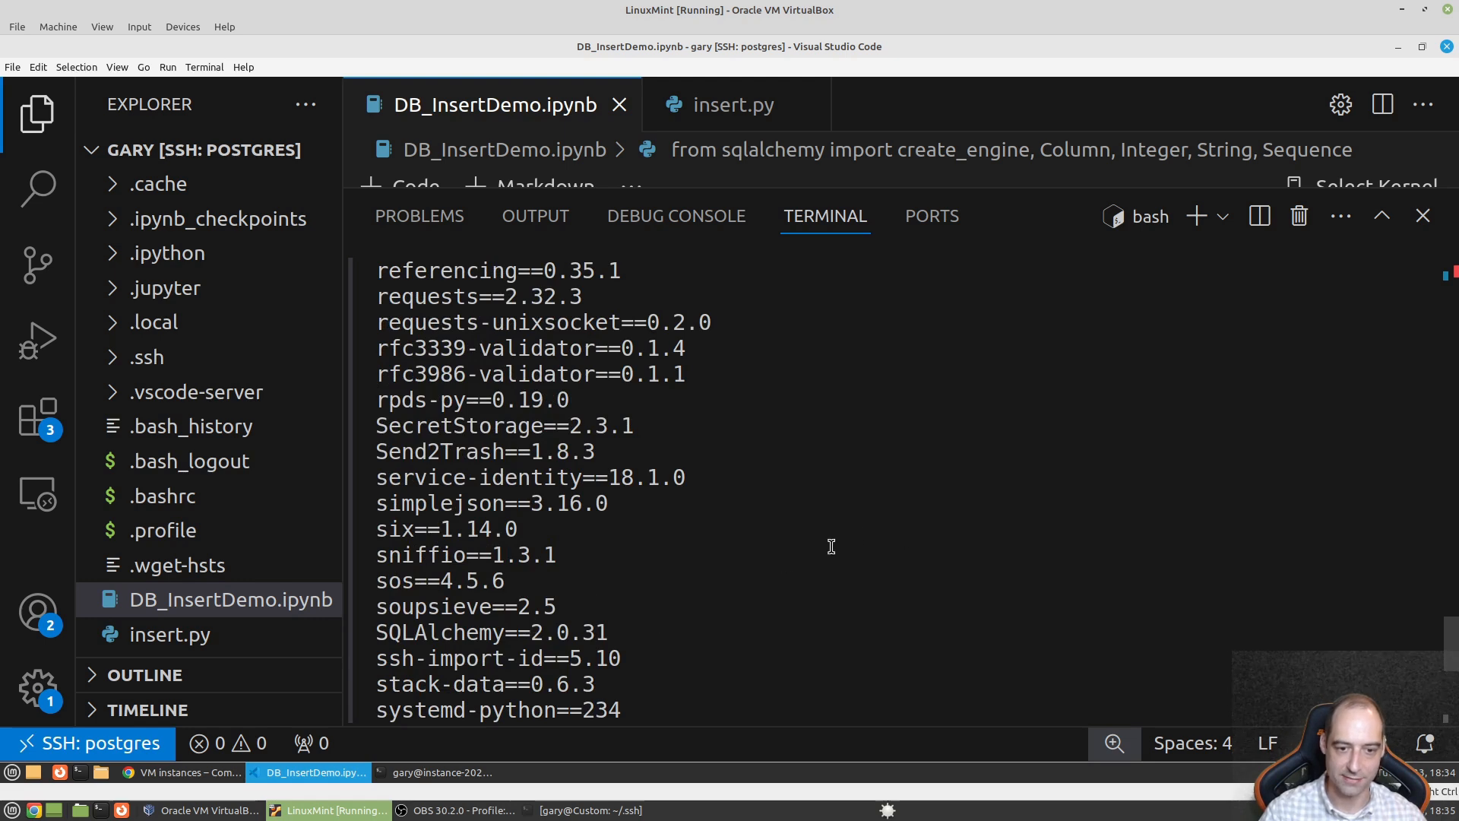
pyautogui.scroll(2, 832, 546)
pyautogui.scroll(-8, 829, 541)
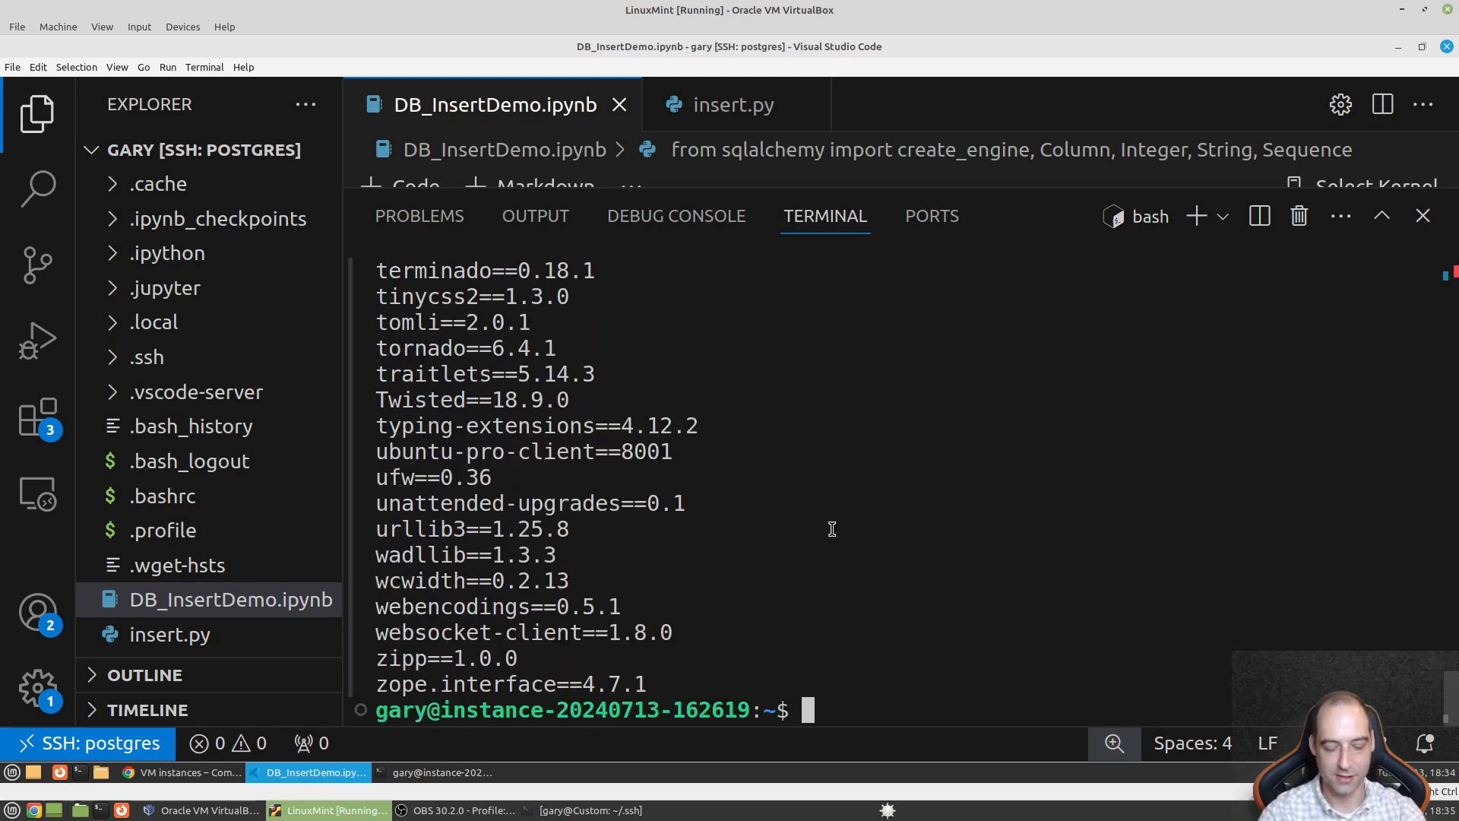
# - Run 'pip freeze|grep SQL' to find SQLAlchemy==2.0.31
pyautogui.write('pip fr')
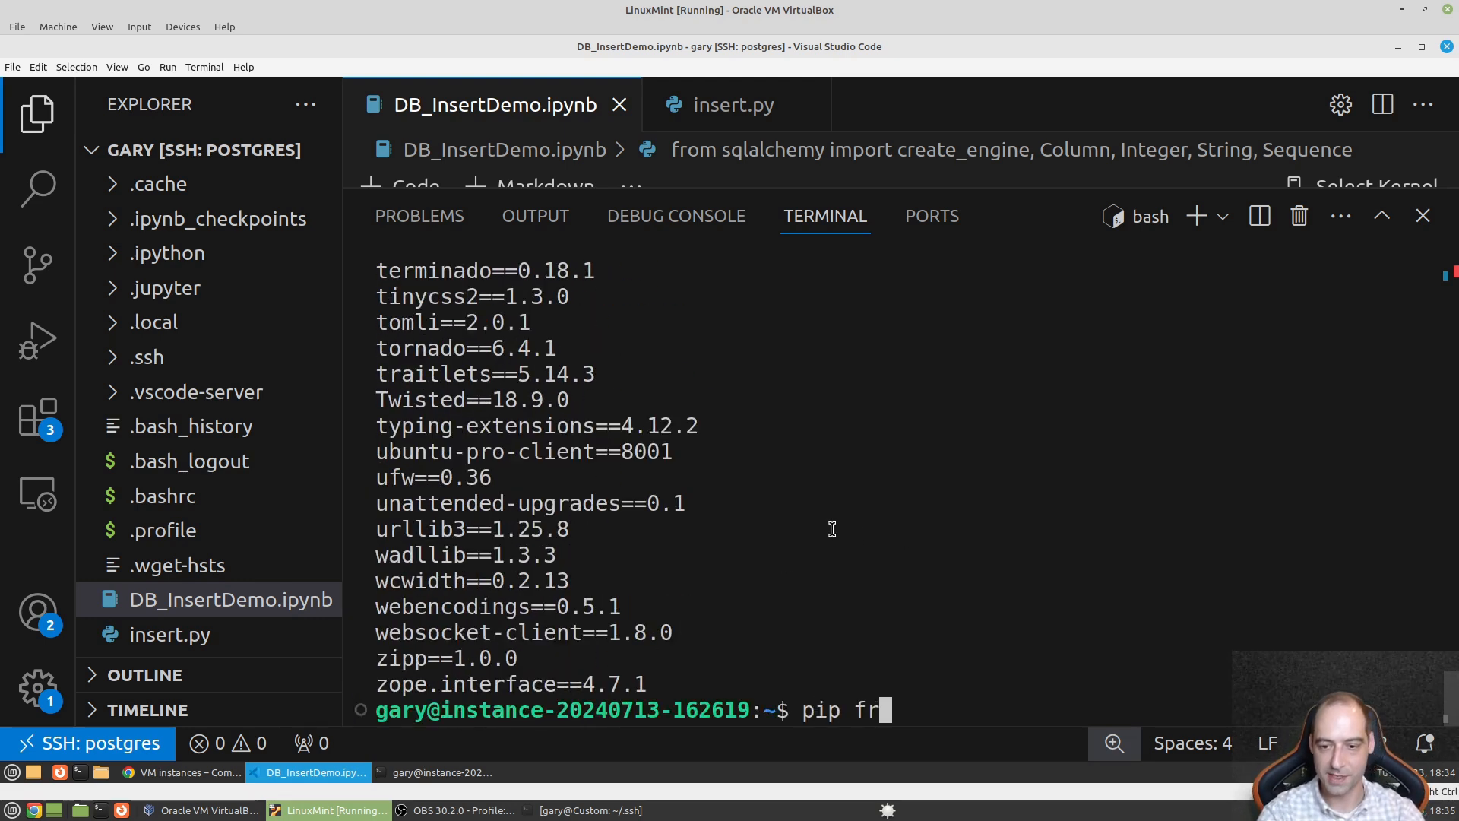
pyautogui.write('eeze|')
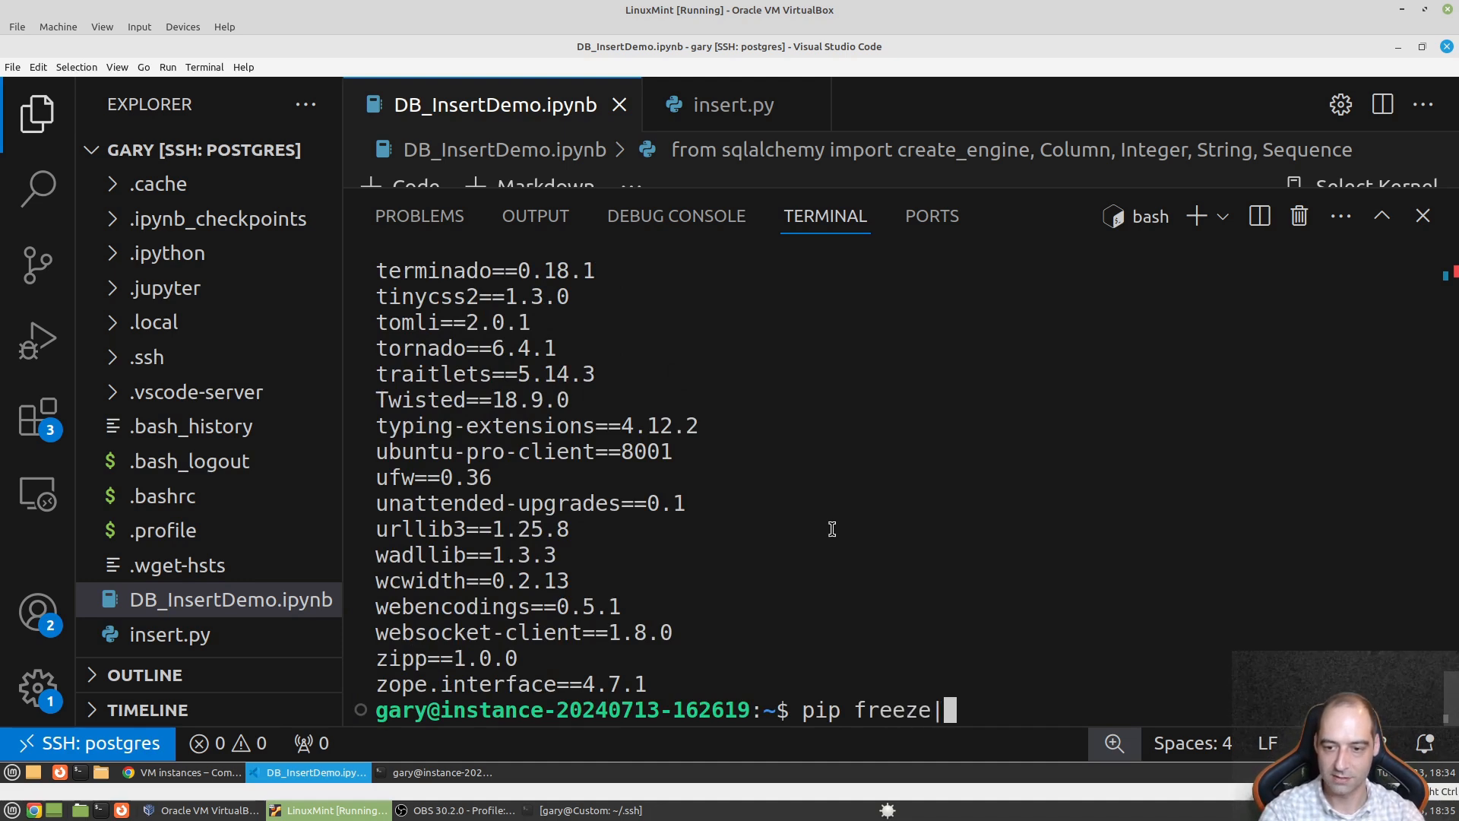
pyautogui.write('SQL')
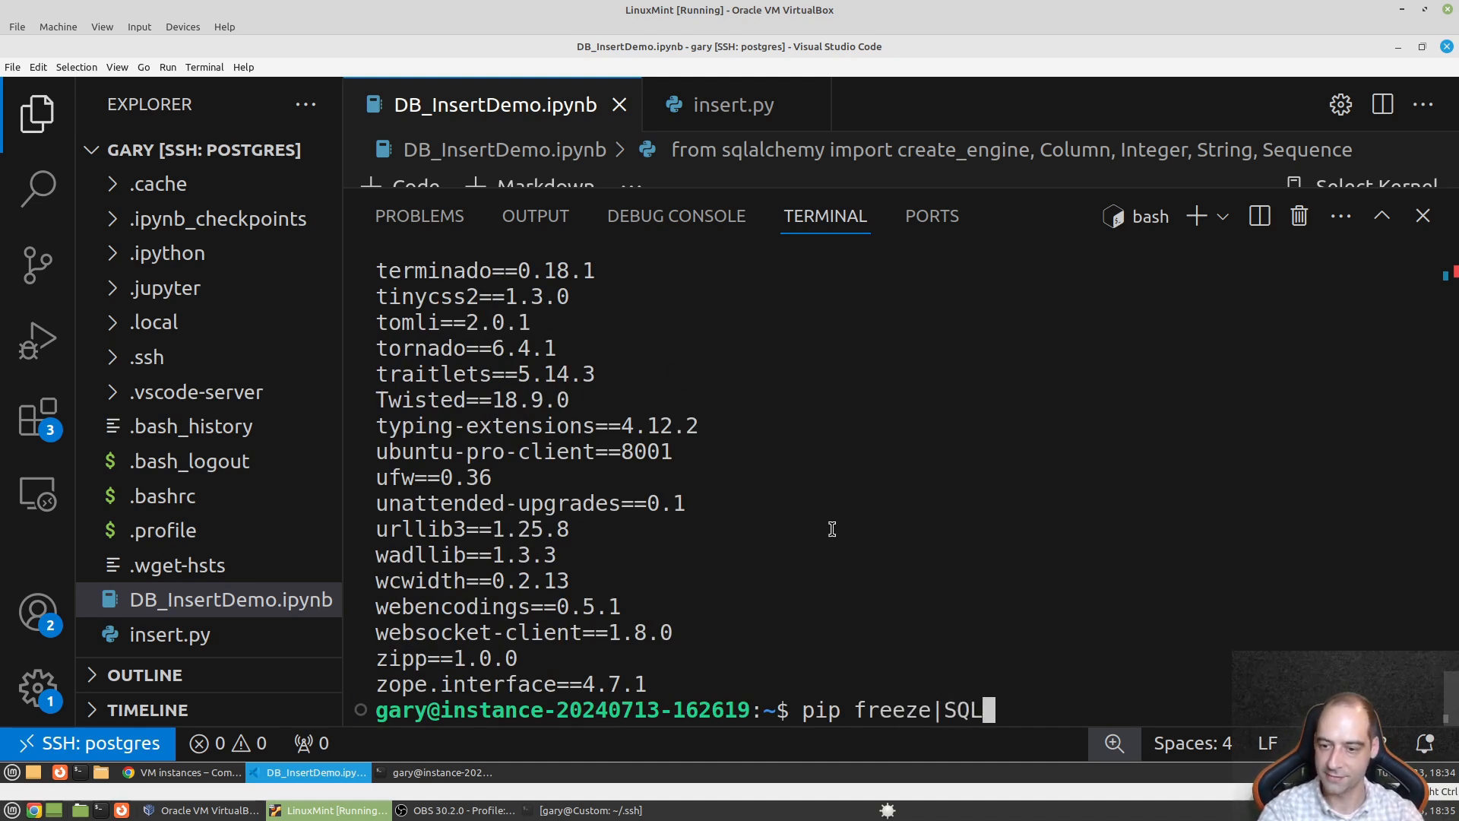
pyautogui.press('Return')
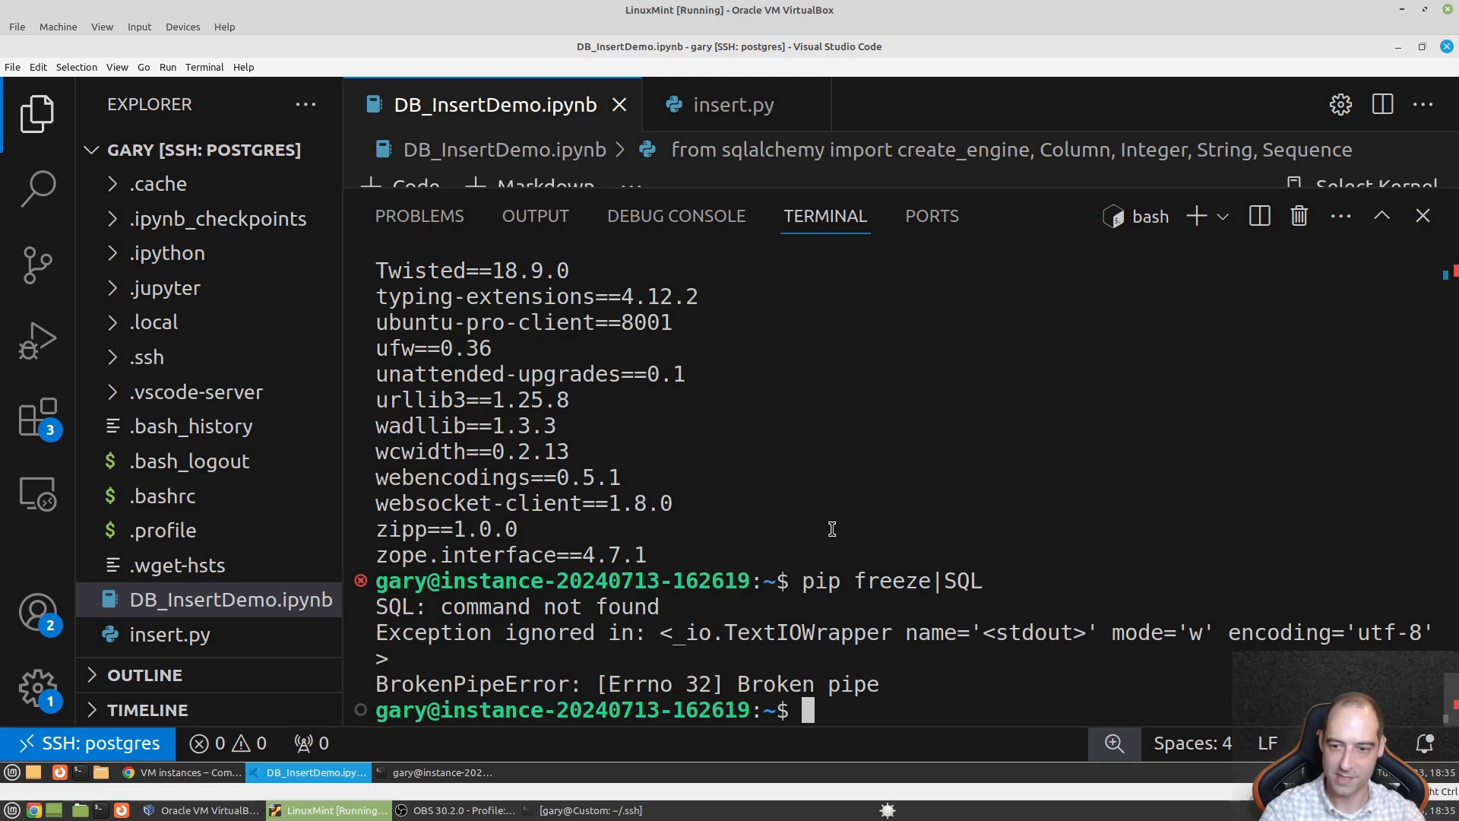
pyautogui.press('Up')
pyautogui.press('Left')
pyautogui.press('Left')
pyautogui.press('Left')
pyautogui.write('grep')
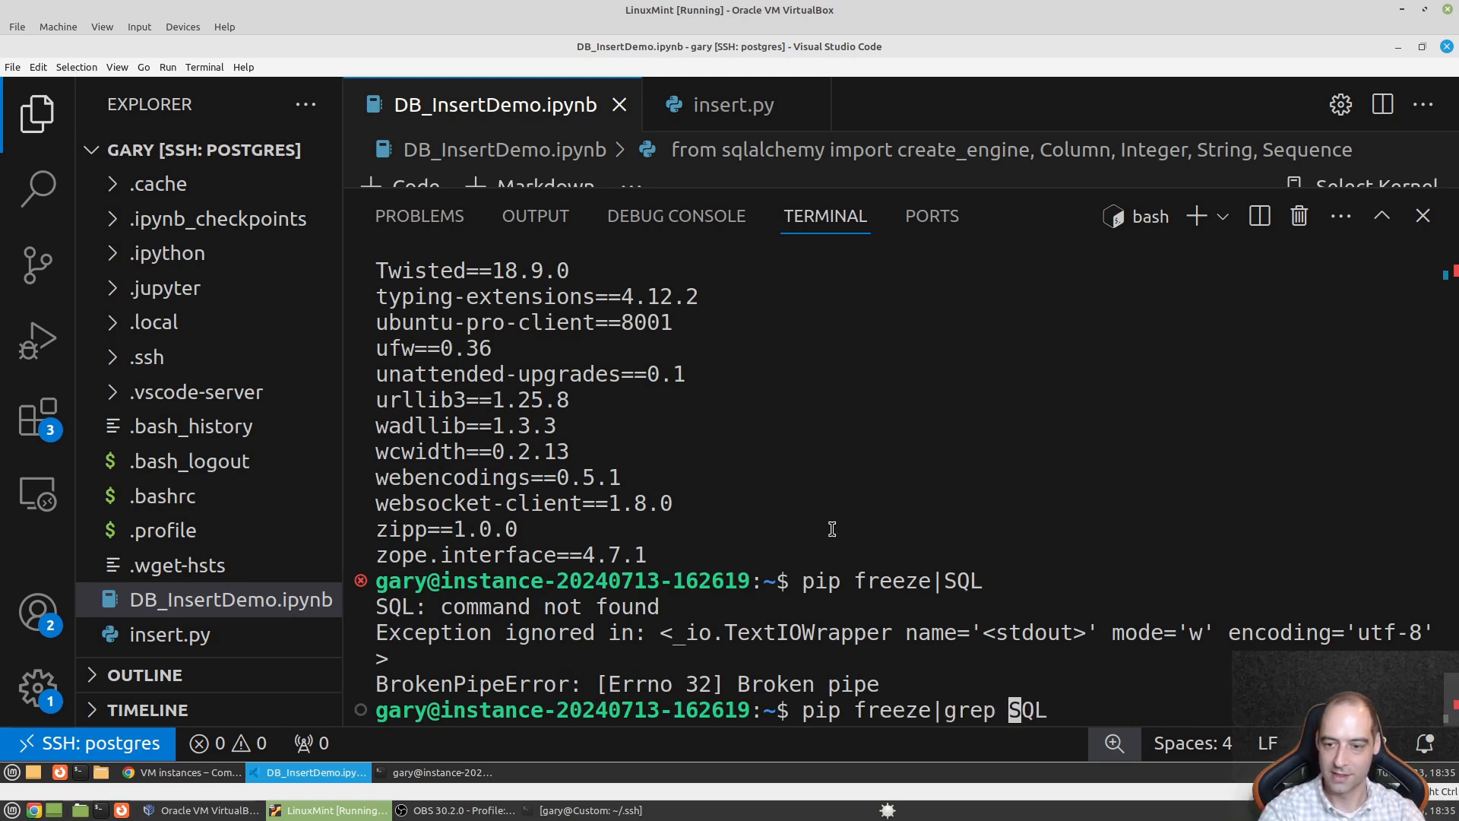
pyautogui.press('Return')
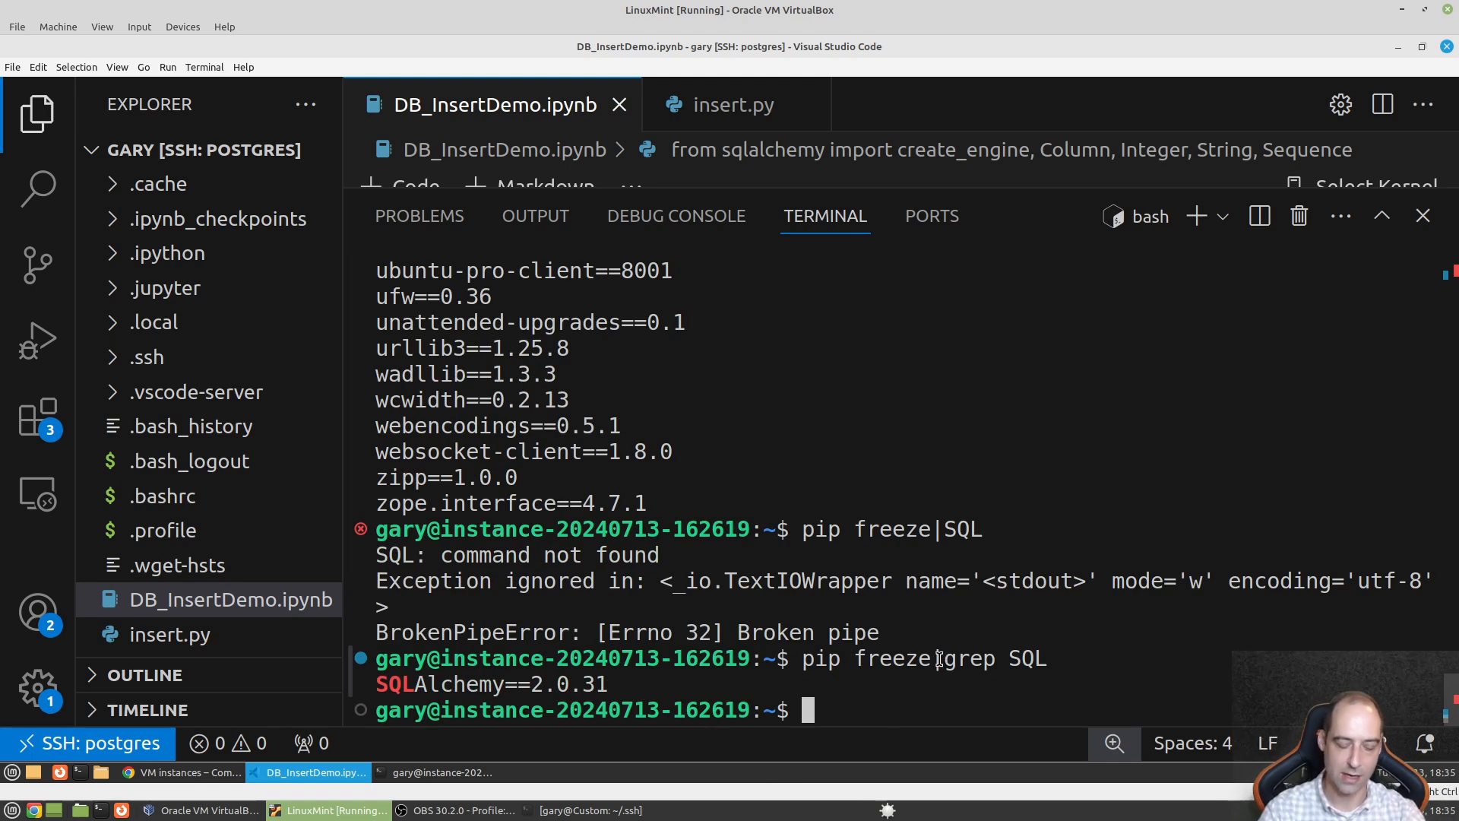
# - Search pip freeze for psycopg, fixing the typo, to find psycopg2-binary==2.9.9
pyautogui.write('pip freeze')
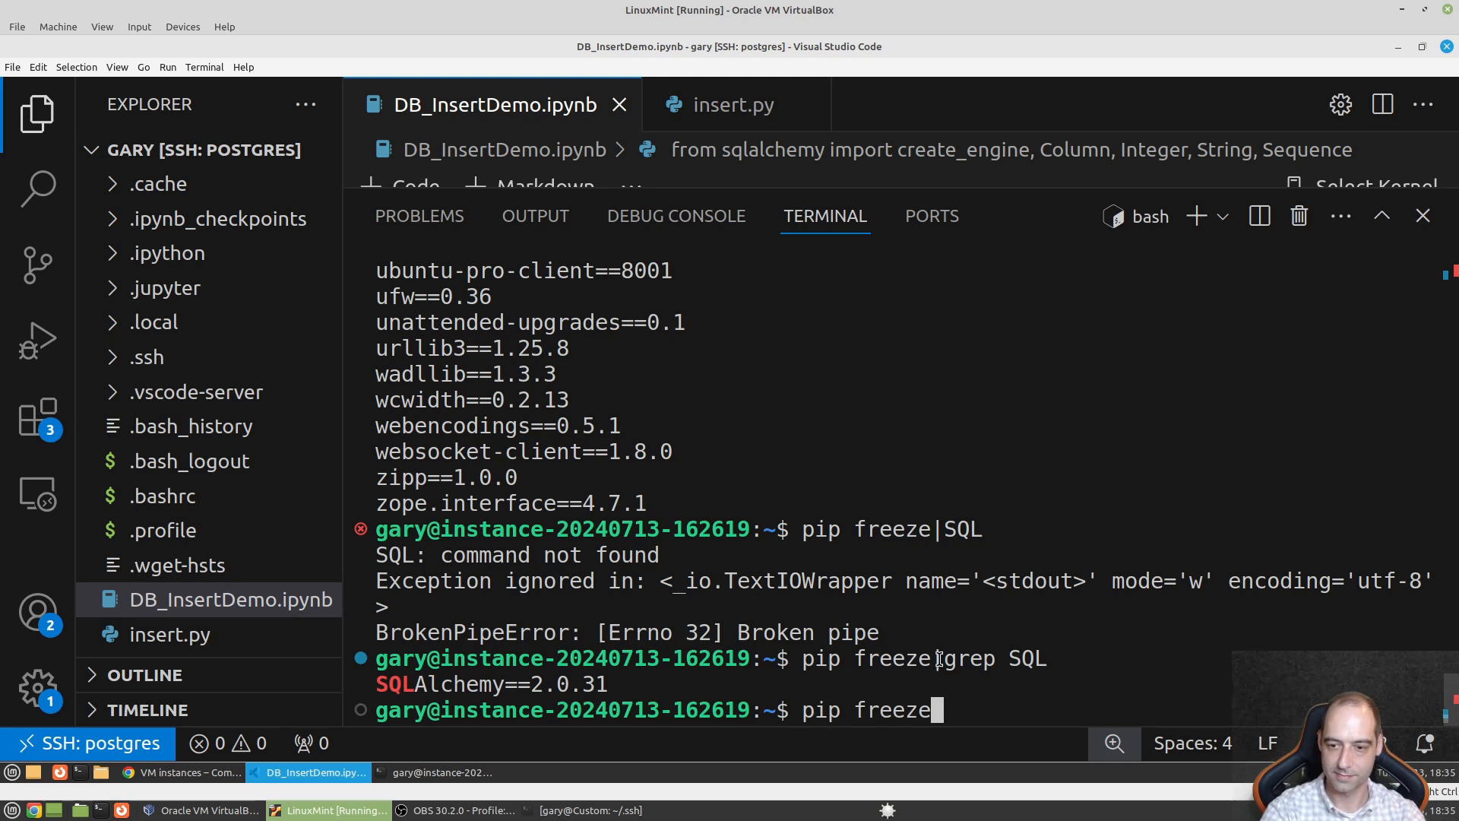
pyautogui.write('|grep ')
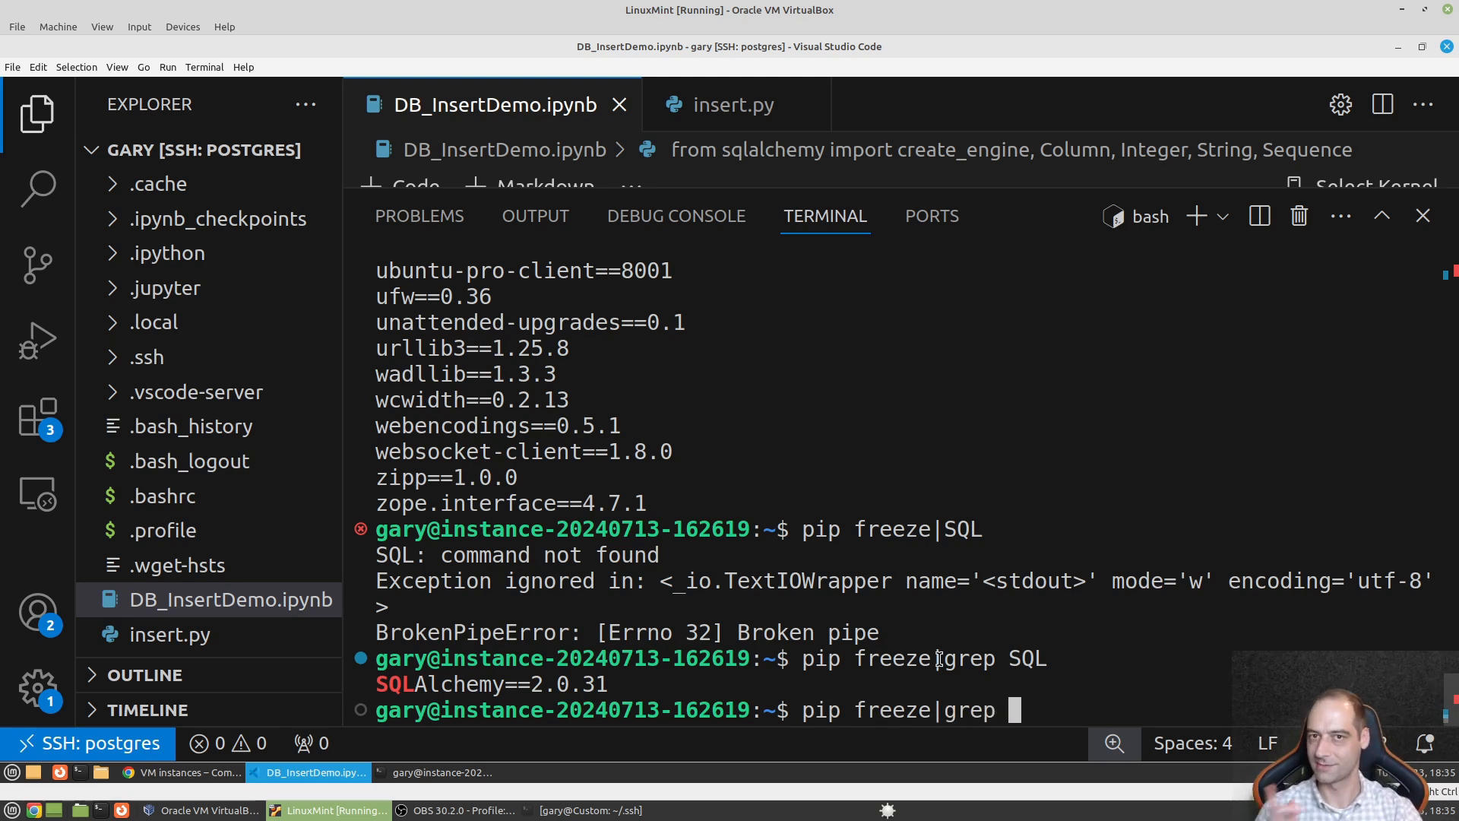
pyautogui.write('pycopg')
pyautogui.press('Return')
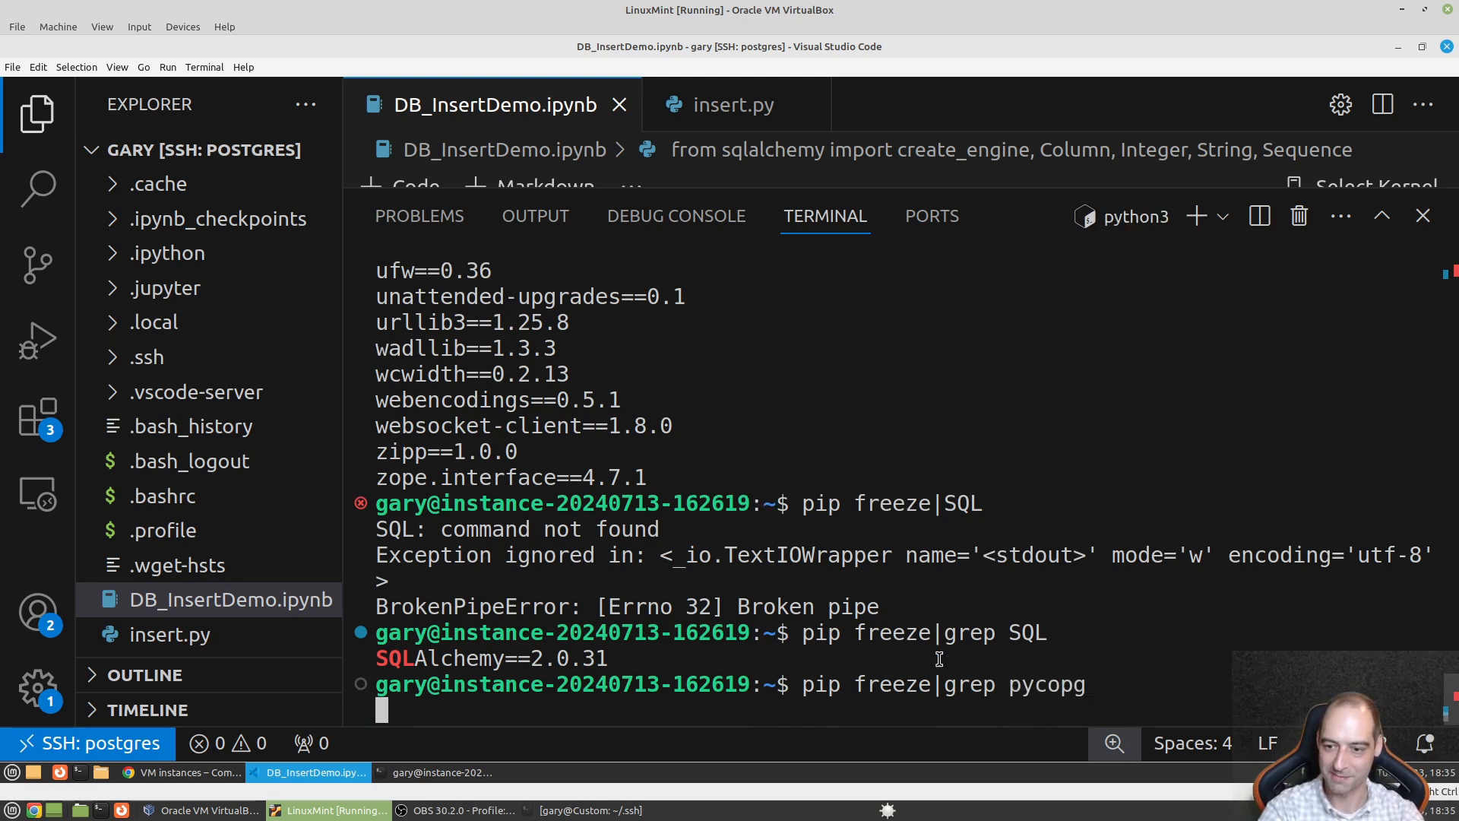
pyautogui.press('Up')
pyautogui.press('Left')
pyautogui.press('Left')
pyautogui.press('Left')
pyautogui.press('Left')
pyautogui.press('Left')
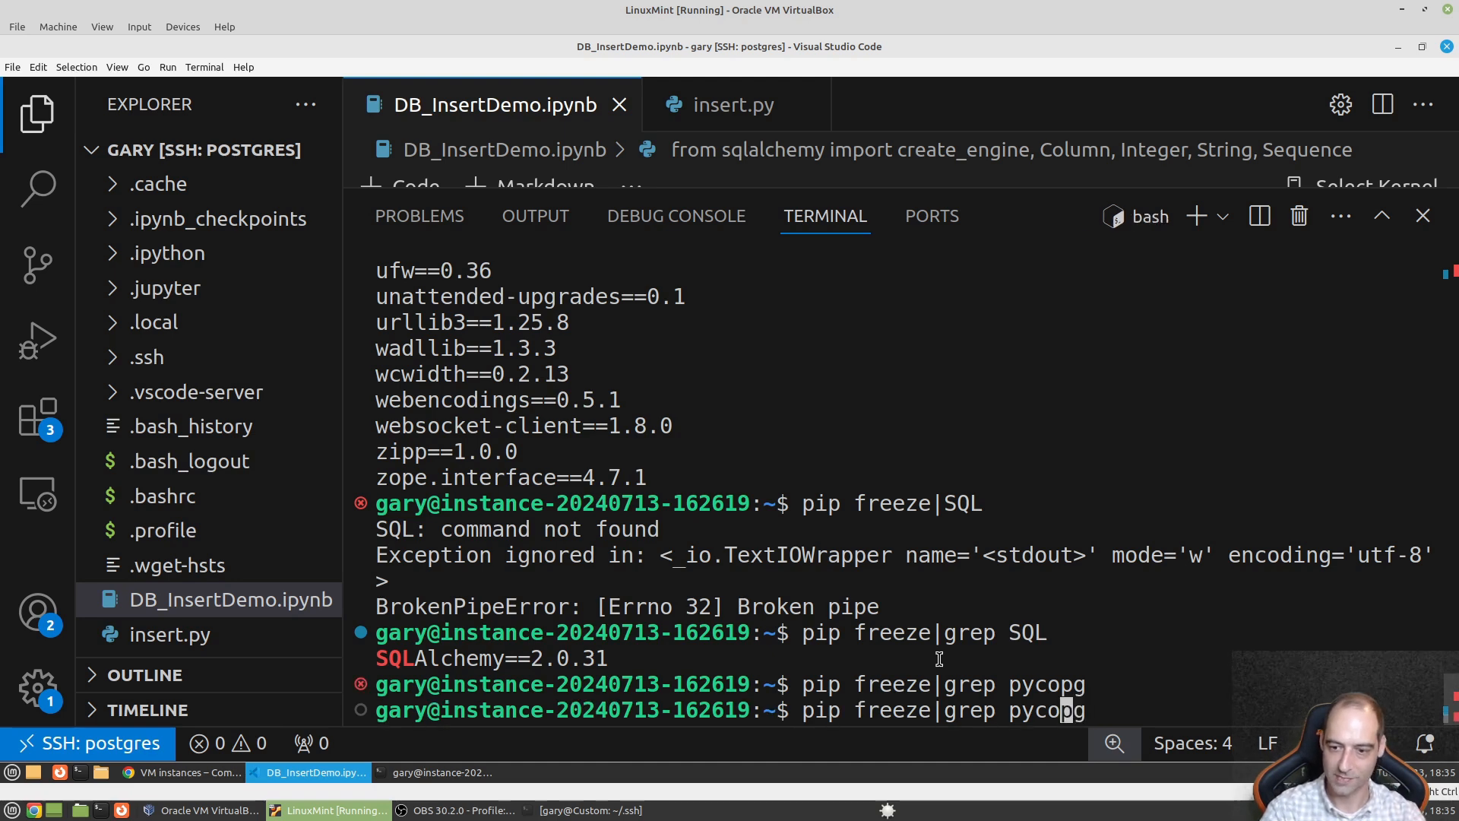
pyautogui.write('s')
pyautogui.press('Return')
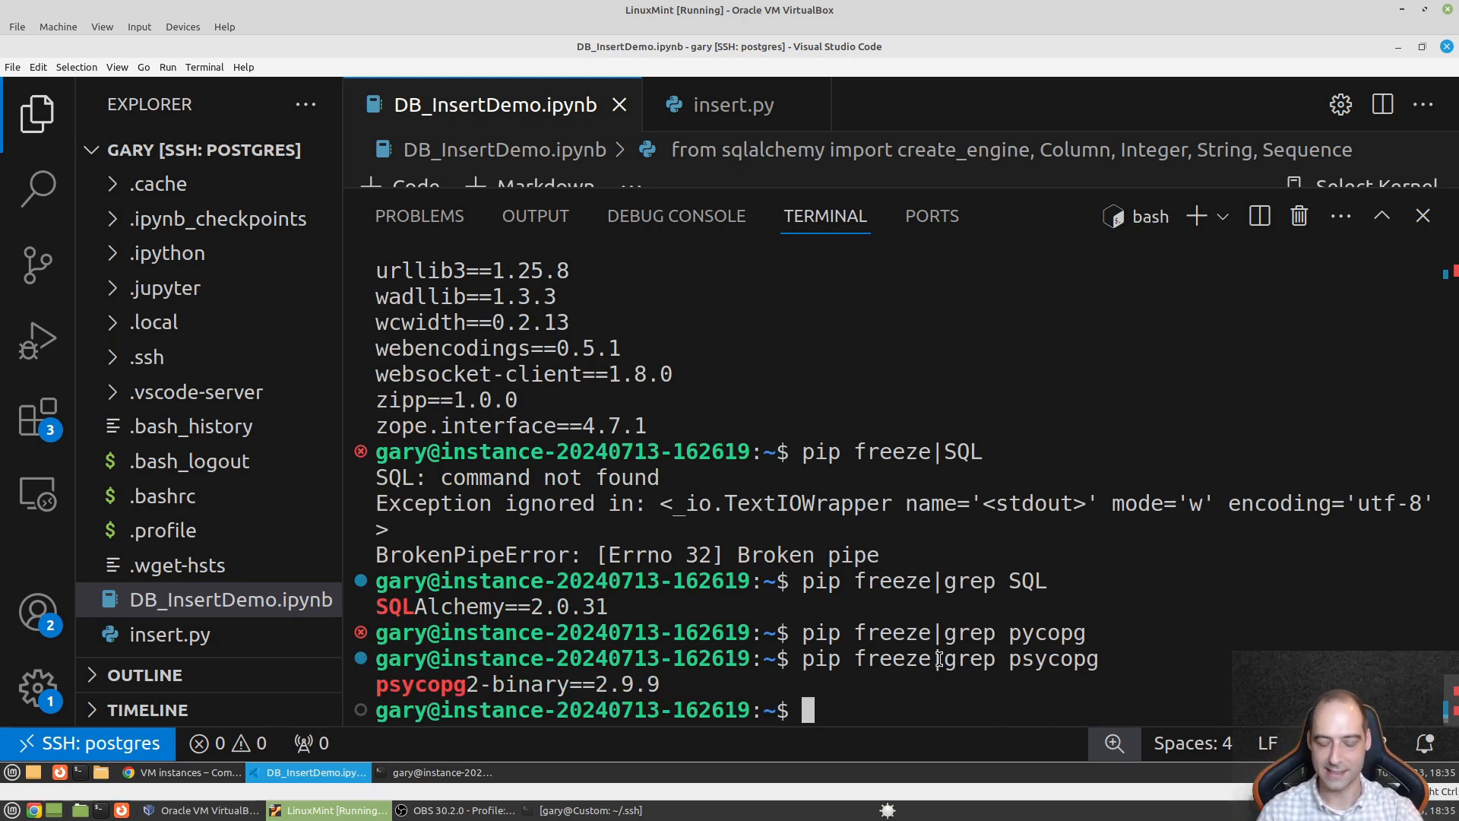
# - Run 'pip freeze|grep notebook' to check the notebook package
pyautogui.press('Up')
pyautogui.press('BackSpace')
pyautogui.press('BackSpace')
pyautogui.press('BackSpace')
pyautogui.press('BackSpace')
pyautogui.press('BackSpace')
pyautogui.press('BackSpace')
pyautogui.press('BackSpace')
pyautogui.write('notebook')
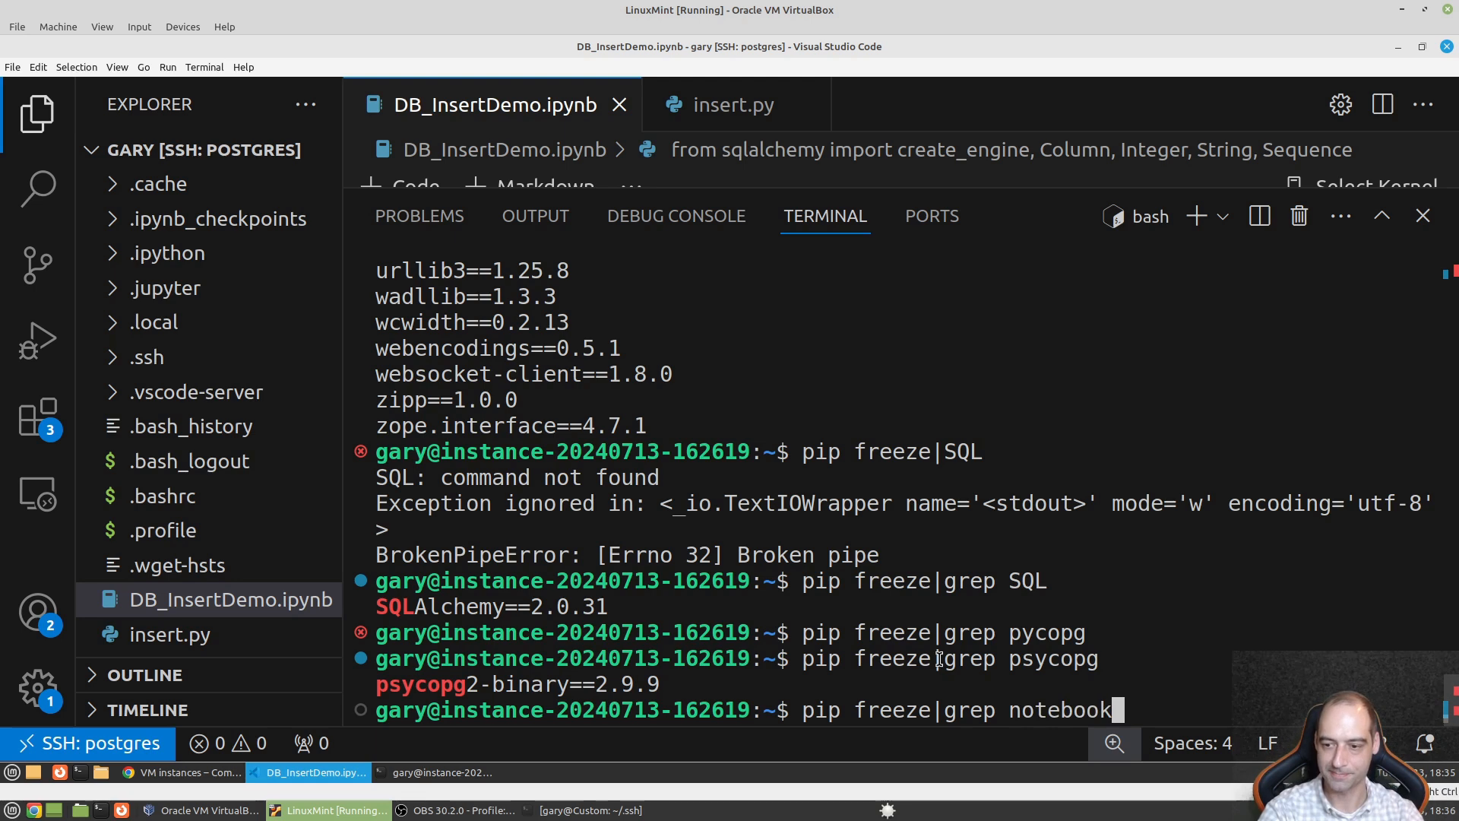
pyautogui.press('Return')
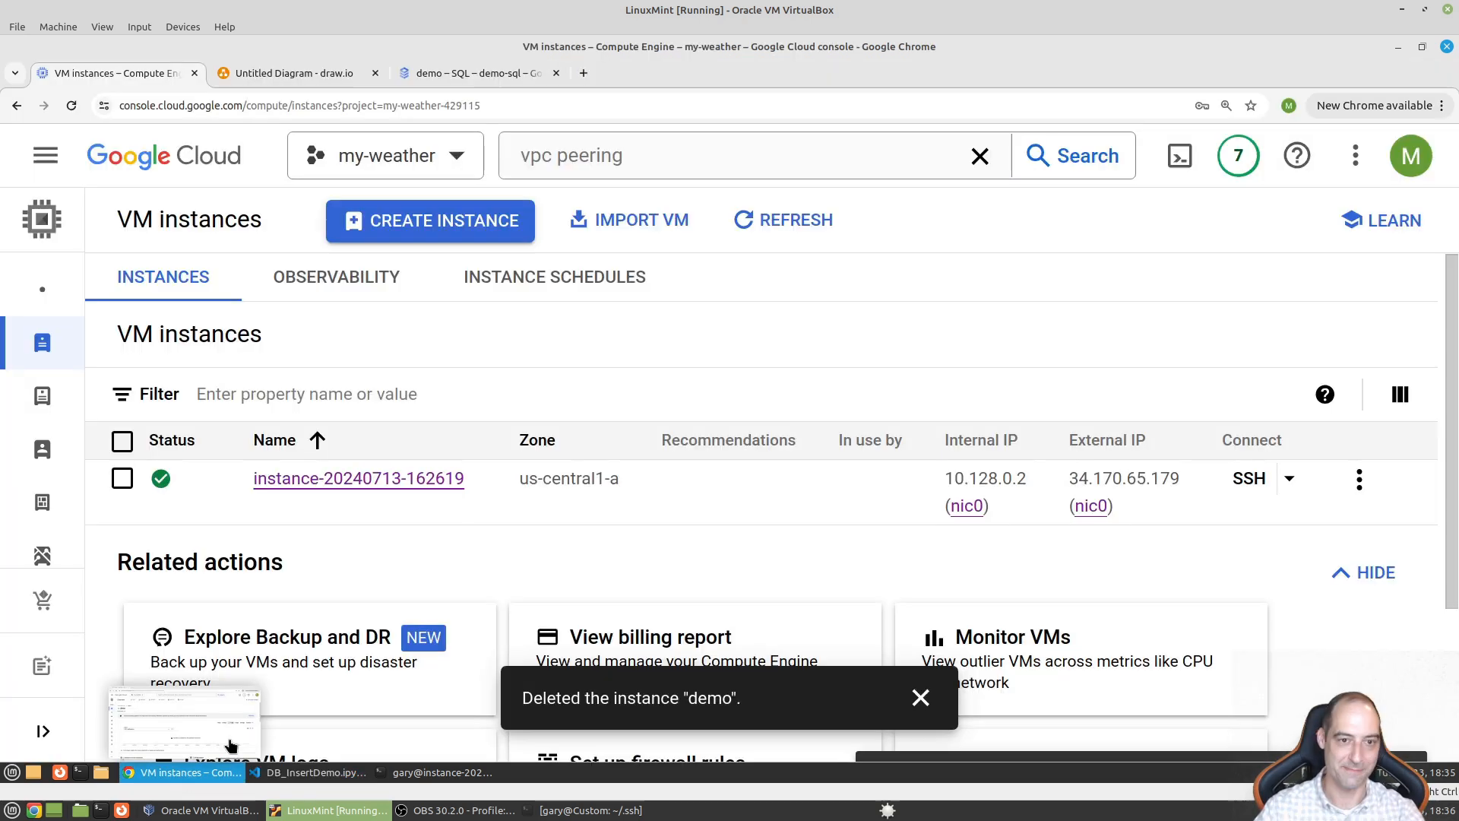
pyautogui.click(190, 772)
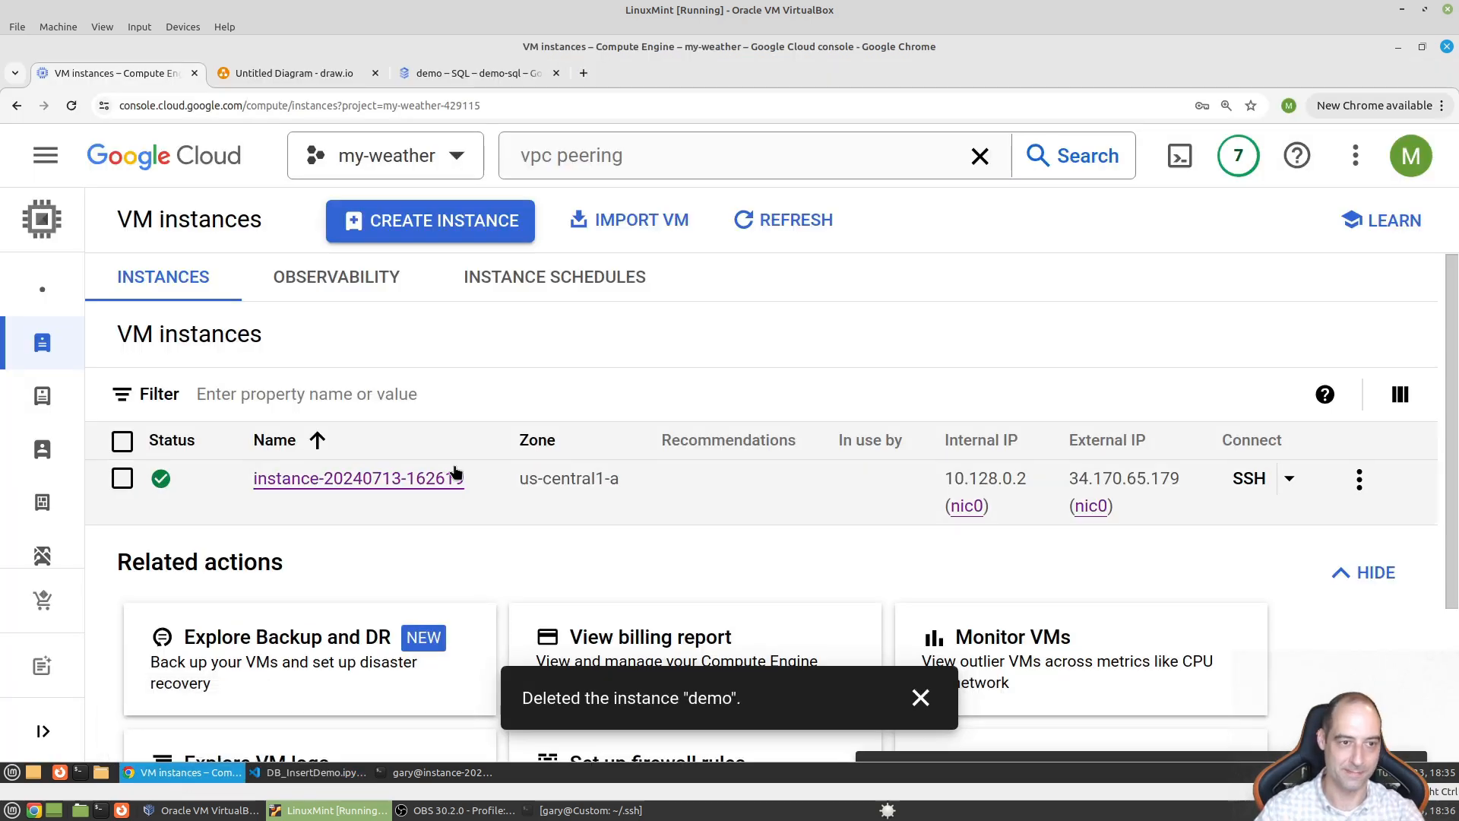
pyautogui.click(122, 479)
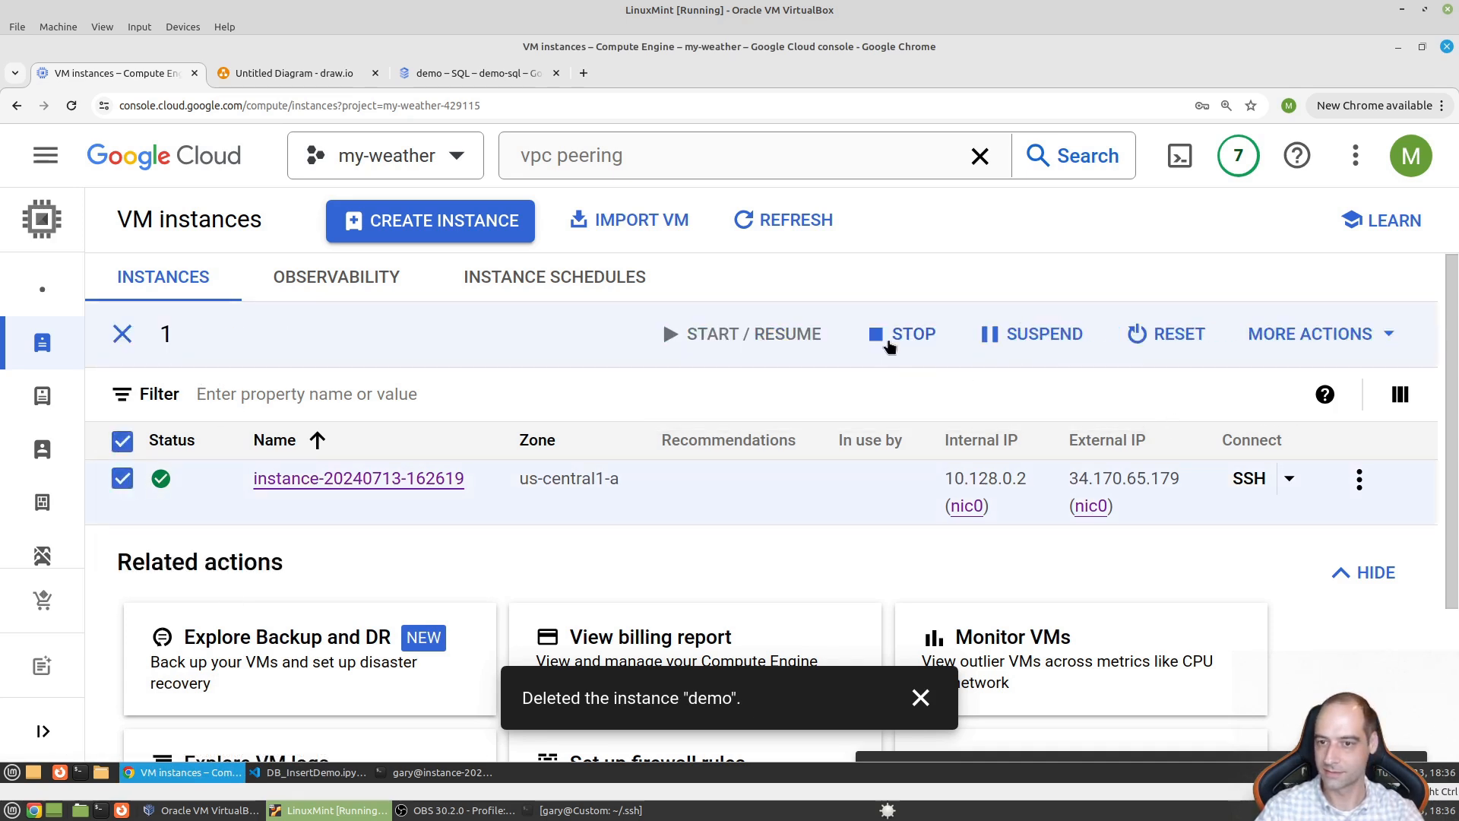
pyautogui.click(1359, 484)
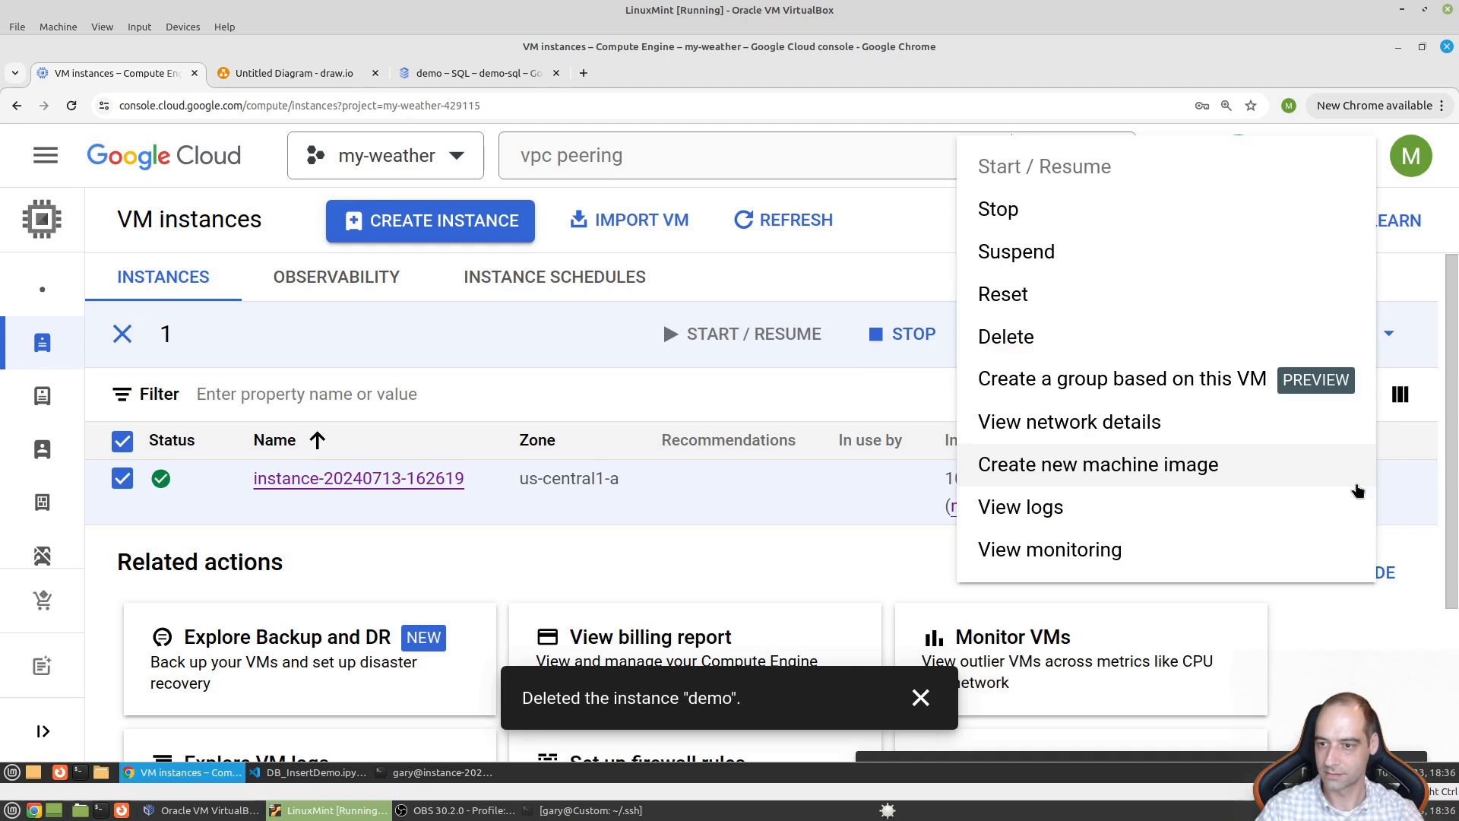
pyautogui.click(1007, 343)
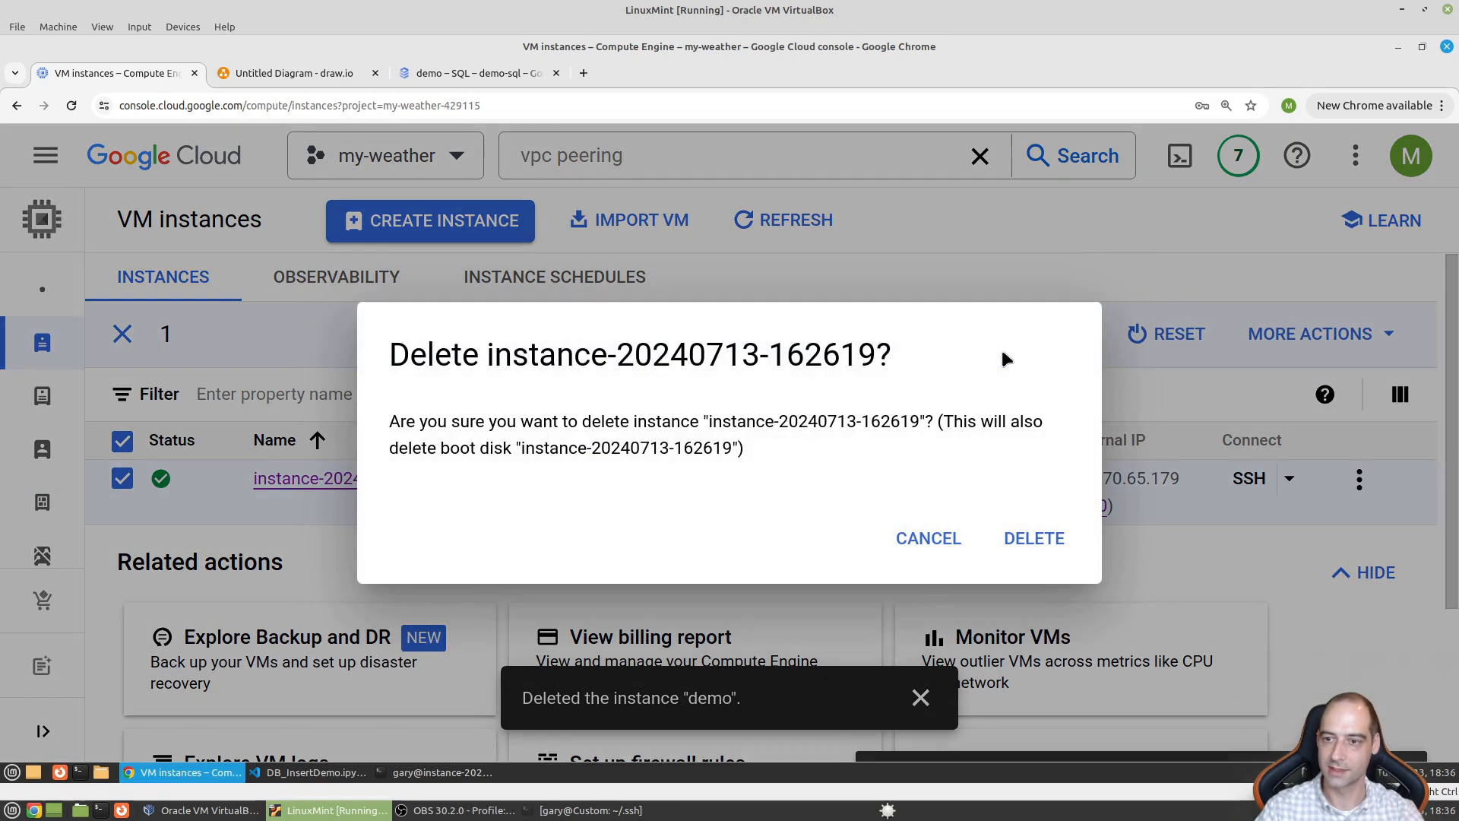
pyautogui.click(1048, 545)
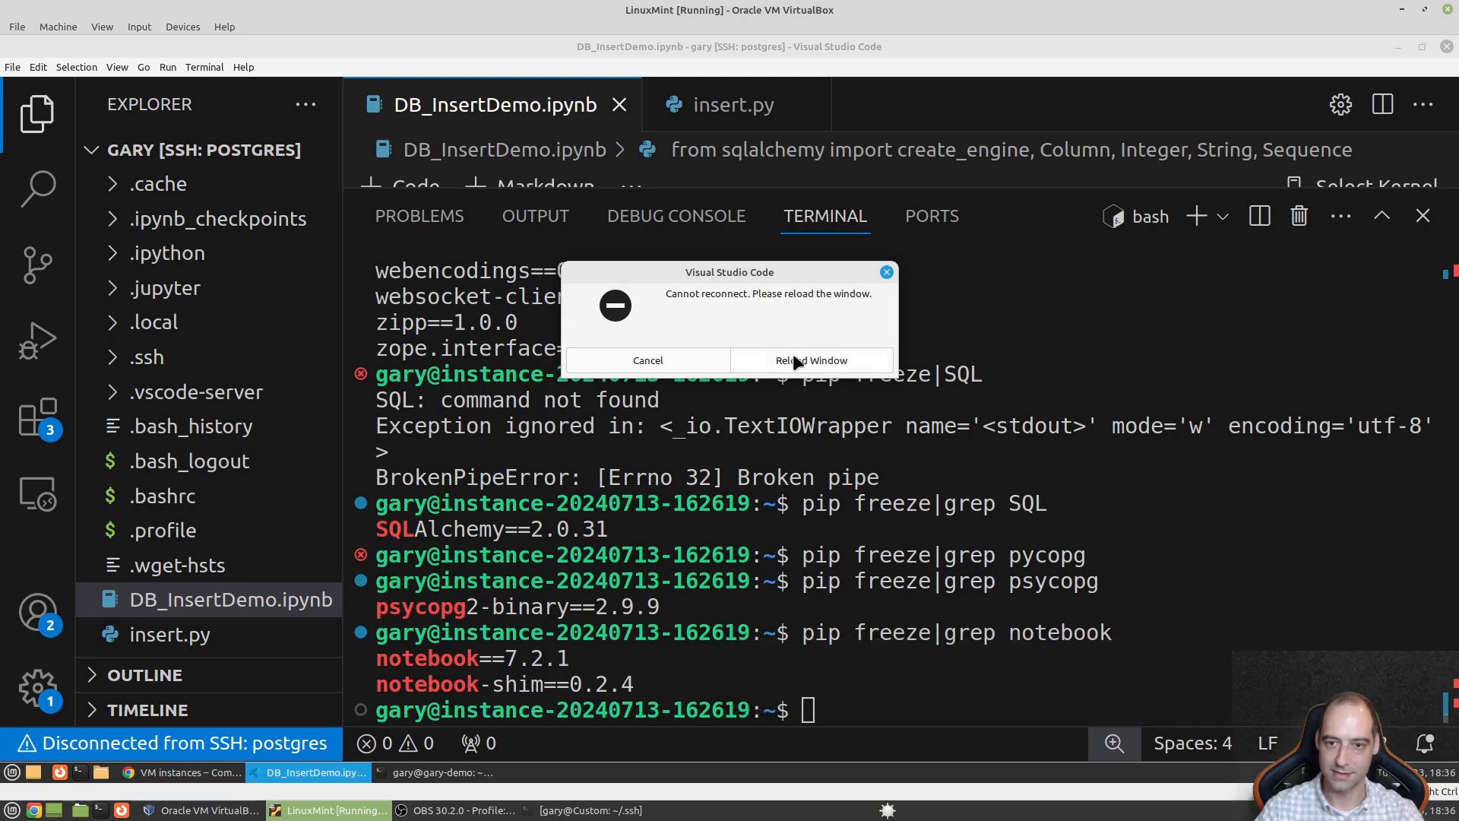
pyautogui.click(646, 362)
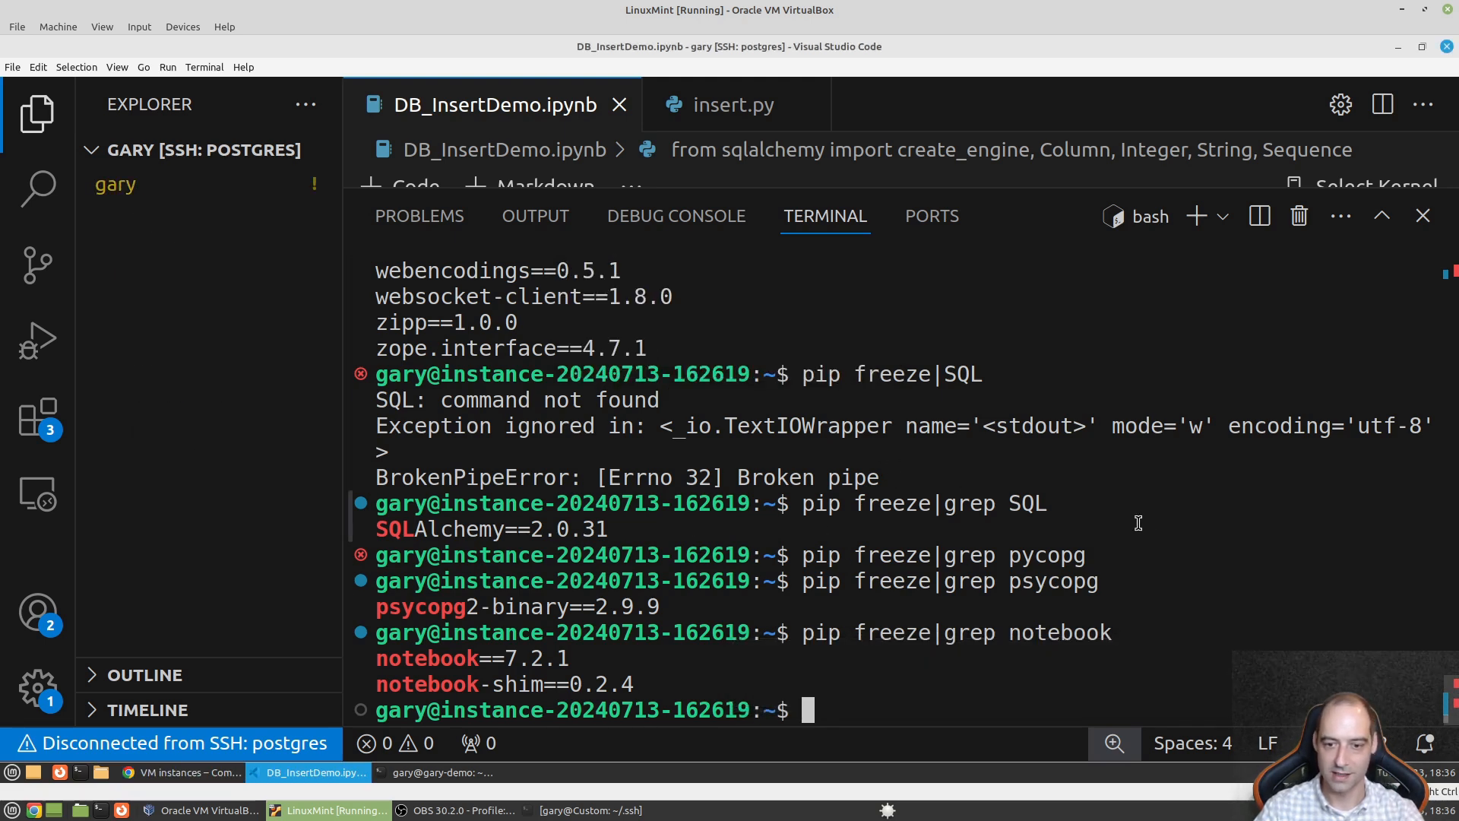